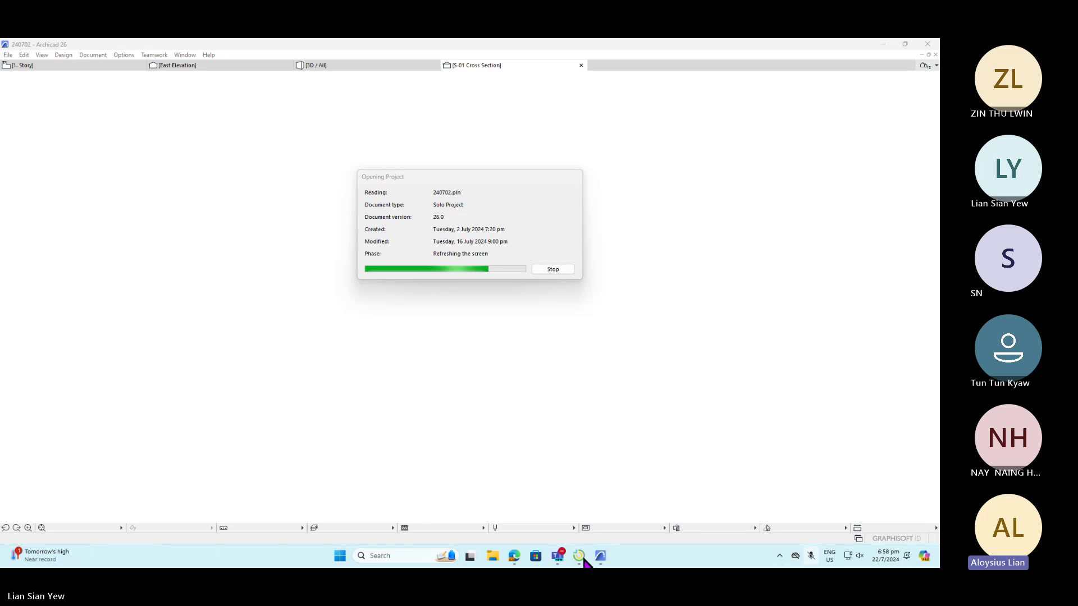
- Switch to LanSchool Teacher Console, refresh the student list, and preview the screen of the last machine without a login
{"action": "mouse_move", "coordinate": [579, 557]}
{"action": "left_click", "coordinate": [564, 520]}
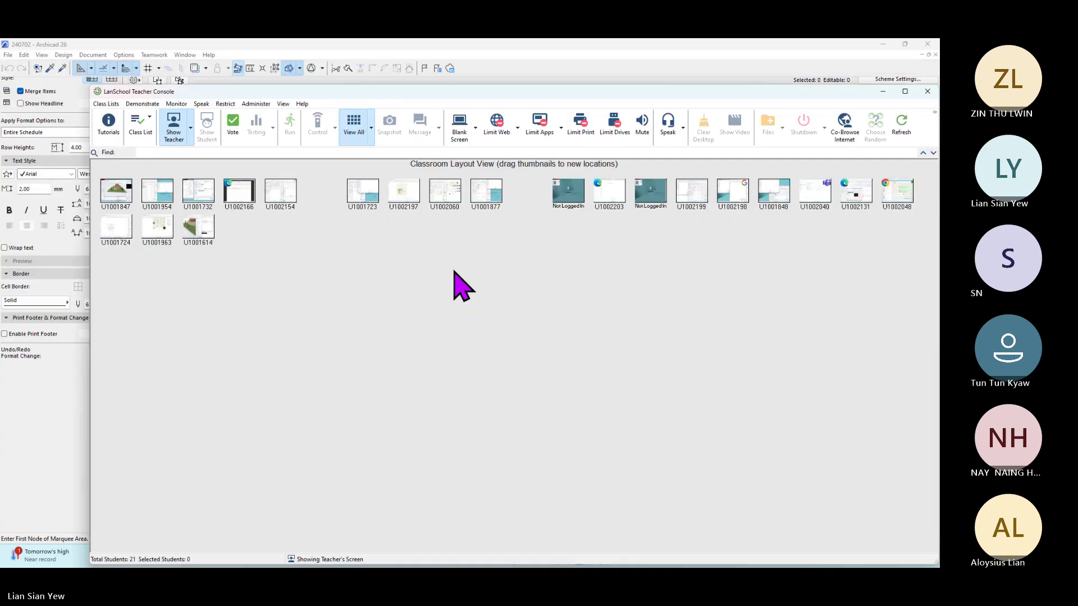
{"action": "left_click", "coordinate": [900, 126]}
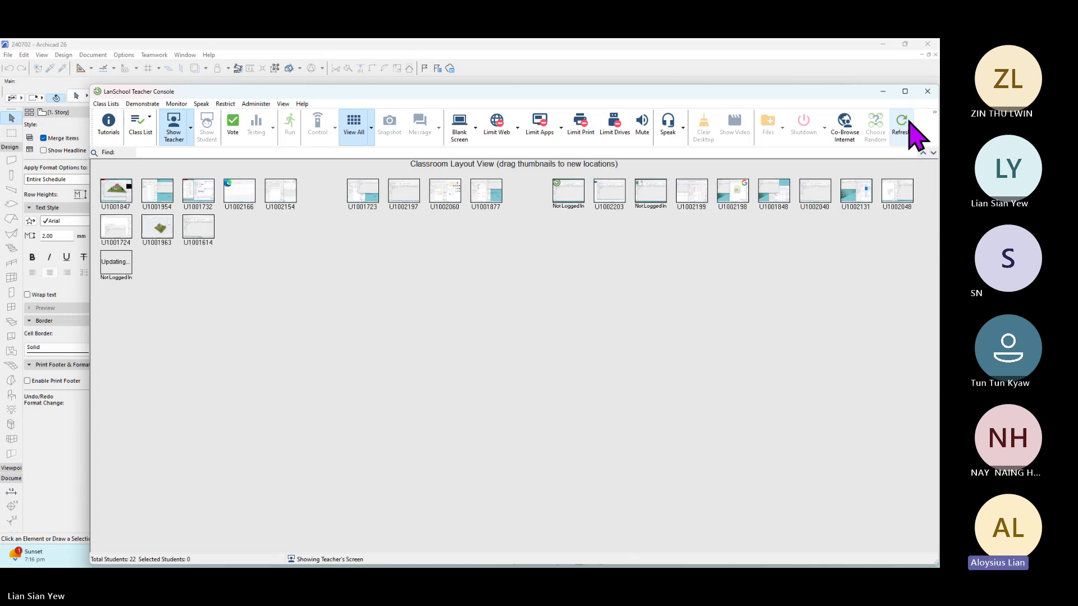
{"action": "left_click", "coordinate": [903, 126]}
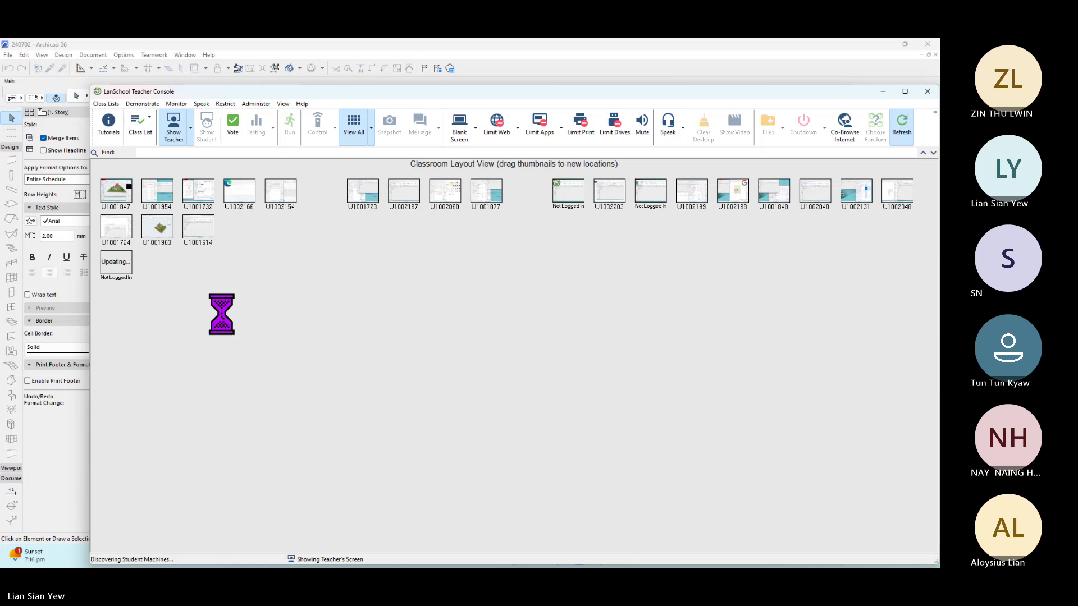
{"action": "left_click", "coordinate": [116, 263]}
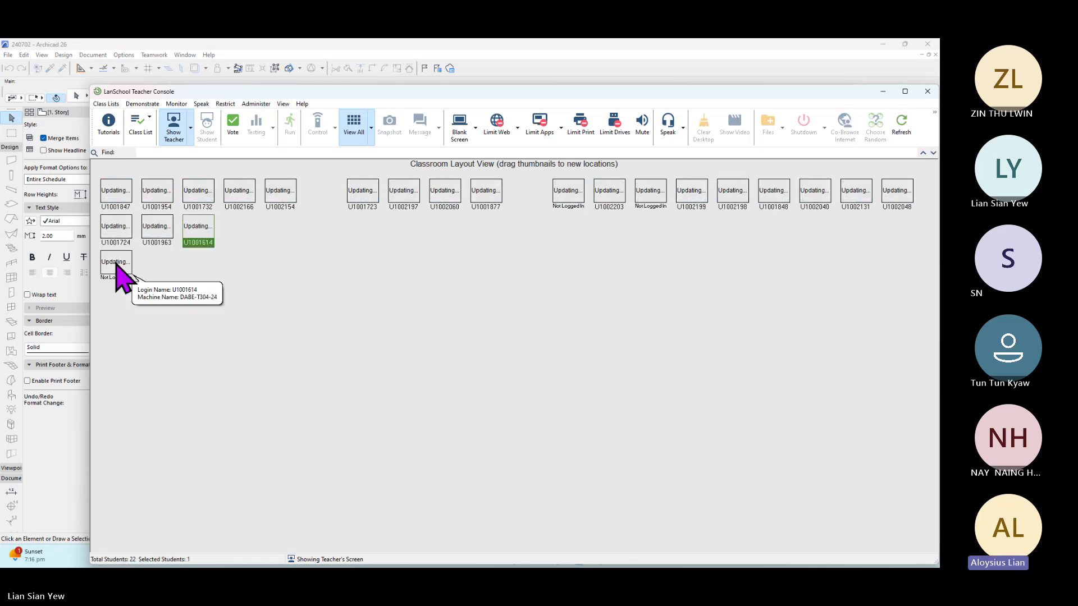
{"action": "mouse_move", "coordinate": [116, 264]}
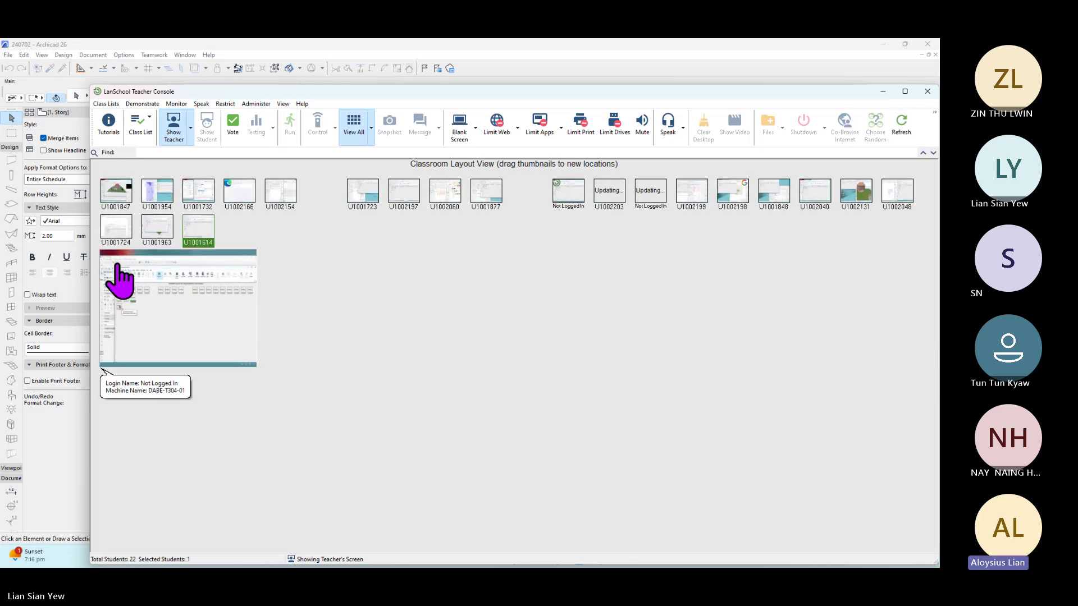
{"action": "left_click", "coordinate": [368, 316]}
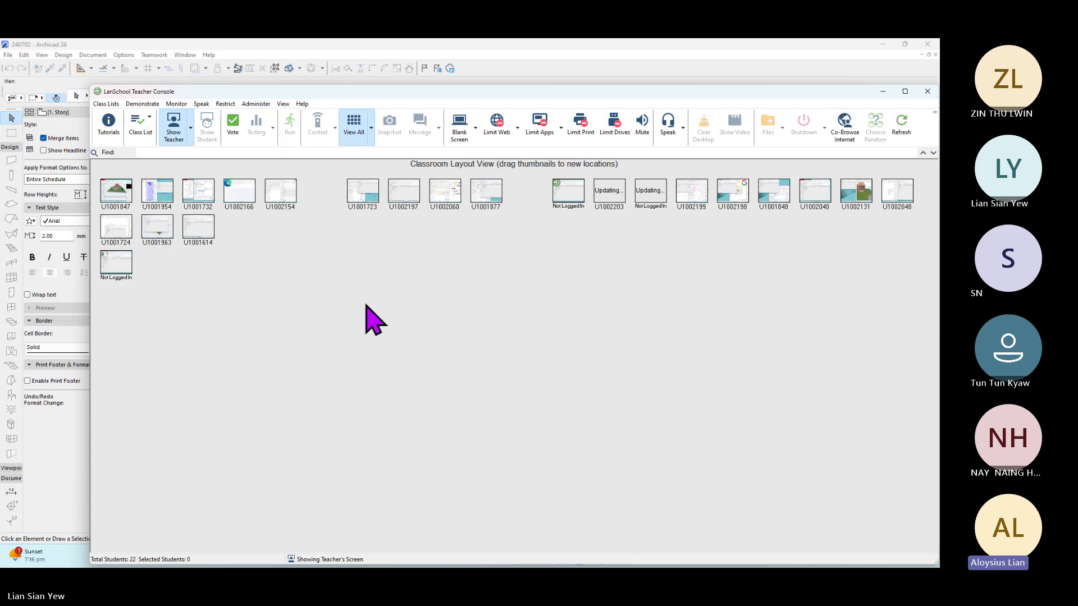
- Refresh the student machines and stop showing the teacher's screen to the class
{"action": "key", "text": "ctrl+a"}
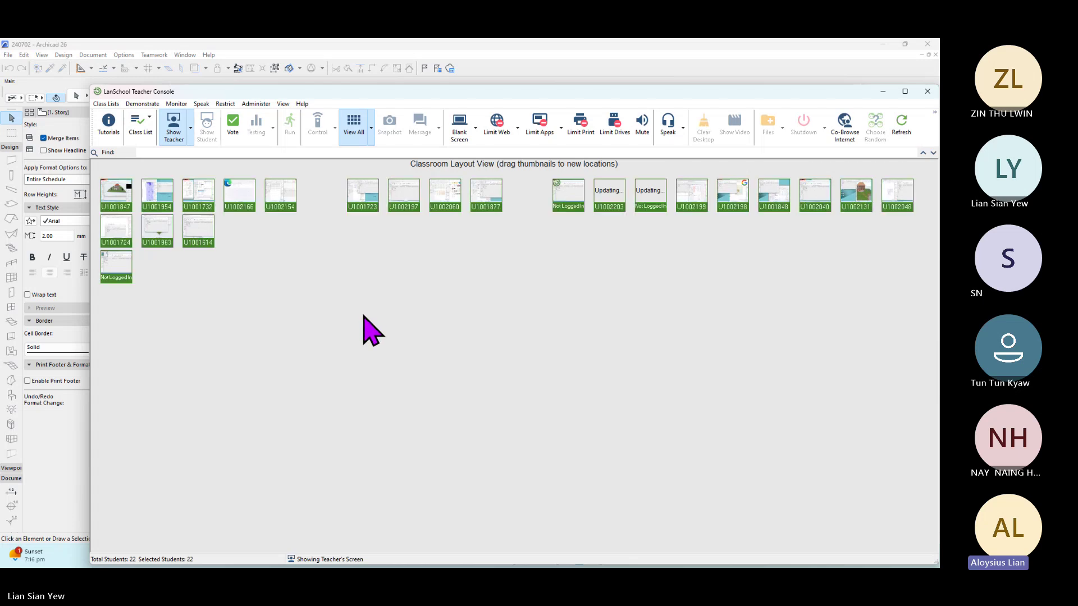
{"action": "left_click", "coordinate": [191, 128]}
{"action": "left_click", "coordinate": [213, 179]}
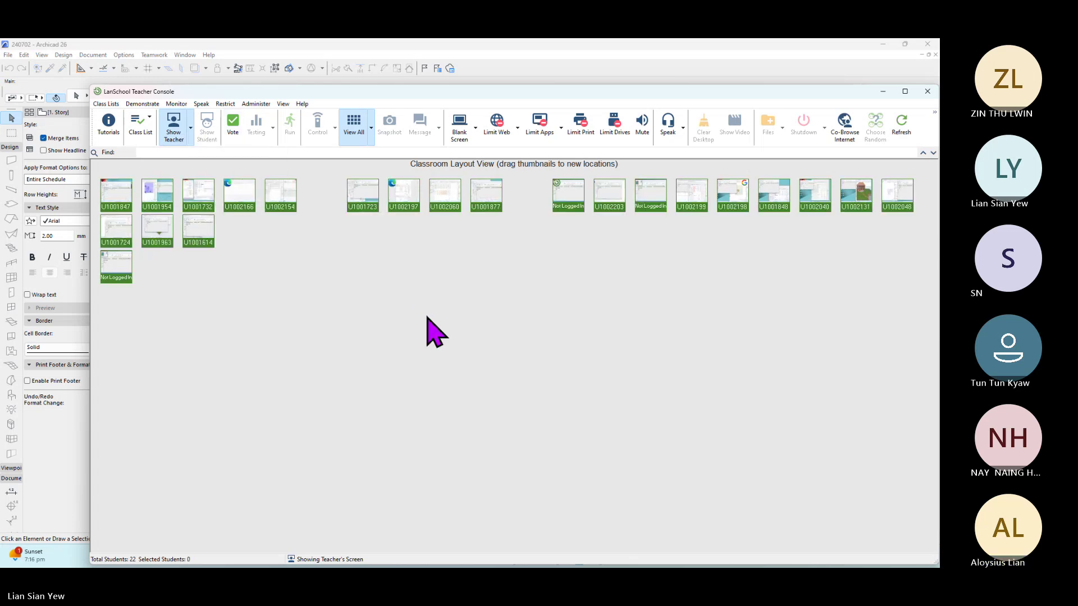
{"action": "left_click", "coordinate": [427, 318]}
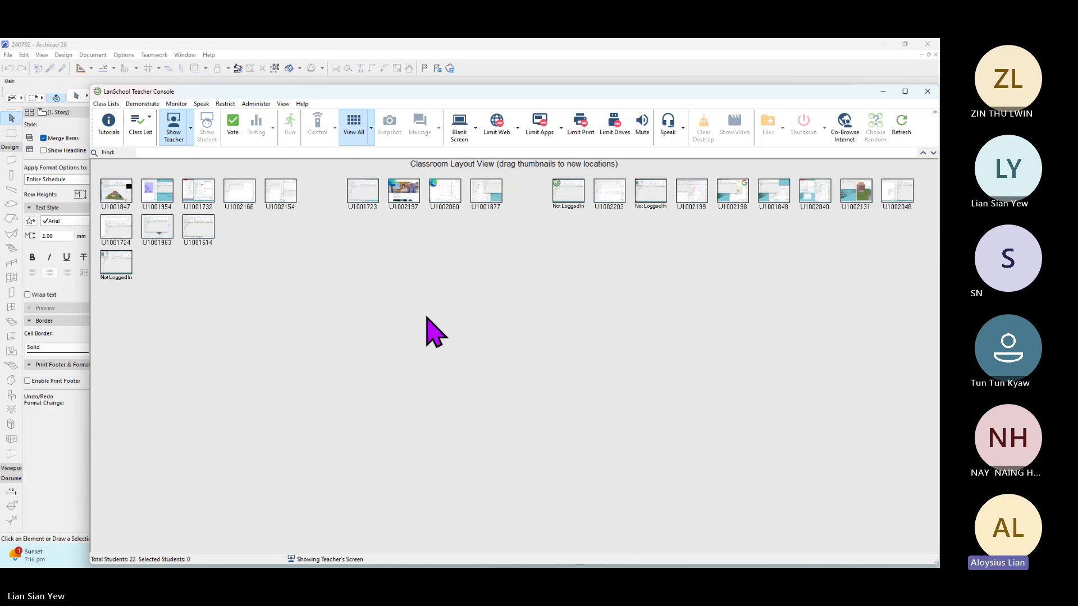
{"action": "left_click", "coordinate": [903, 125]}
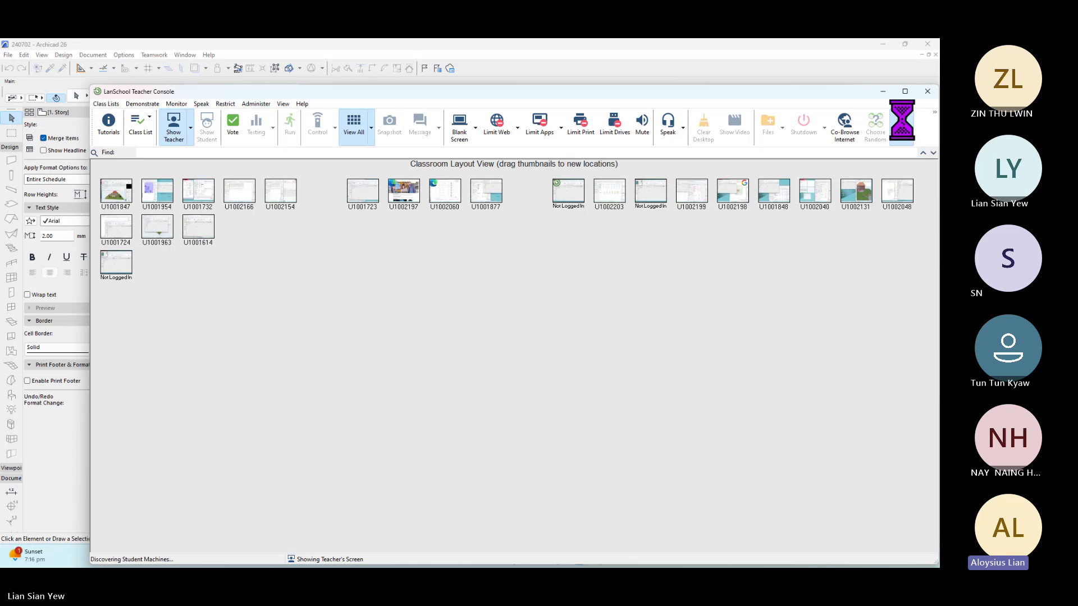
{"action": "left_click", "coordinate": [199, 140]}
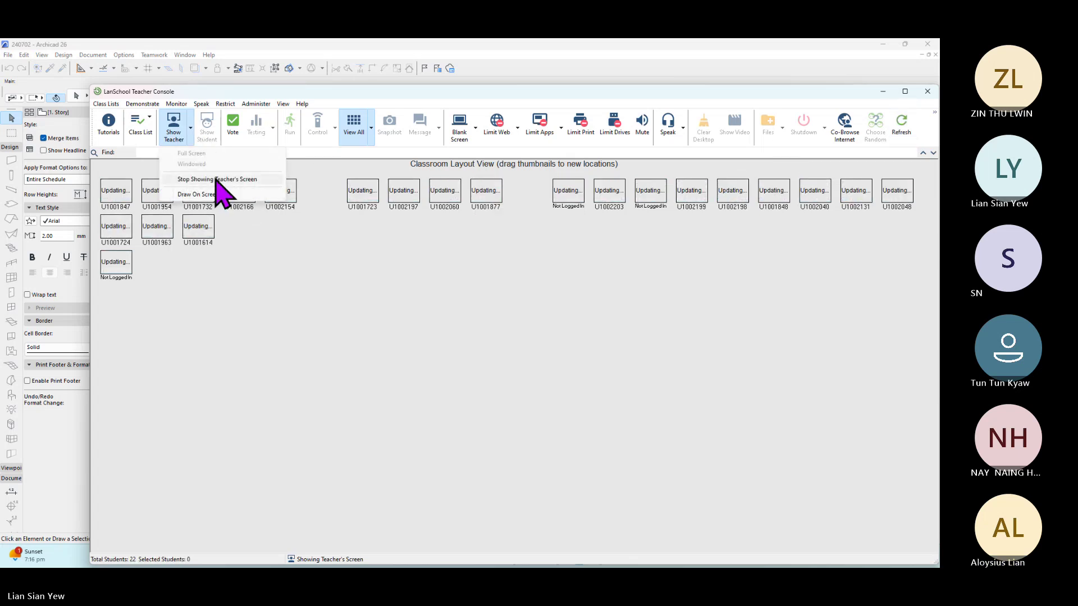
{"action": "left_click", "coordinate": [216, 179]}
- Show the teacher's screen to all students in windowed mode and return to Archicad
{"action": "left_click", "coordinate": [192, 142]}
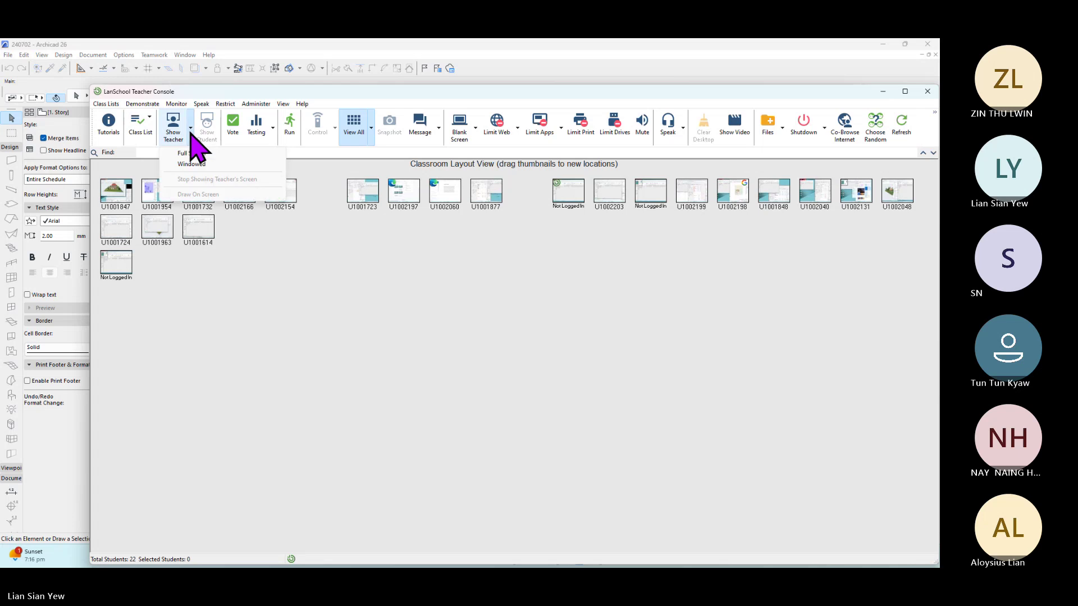
{"action": "left_click", "coordinate": [306, 324]}
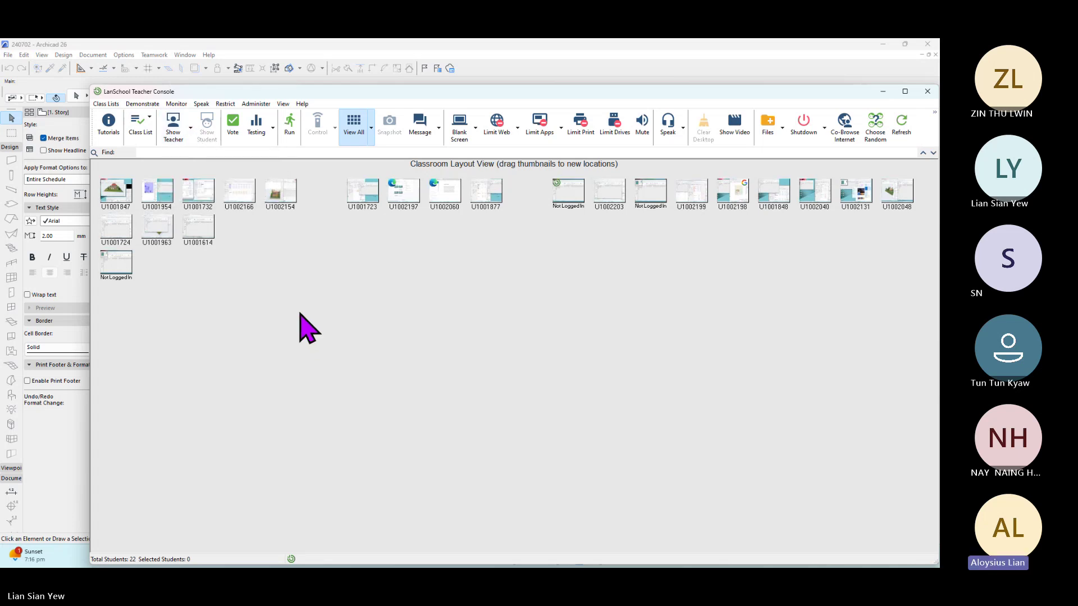
{"action": "key", "text": "ctrl+a"}
{"action": "left_click", "coordinate": [201, 147]}
{"action": "left_click", "coordinate": [206, 161]}
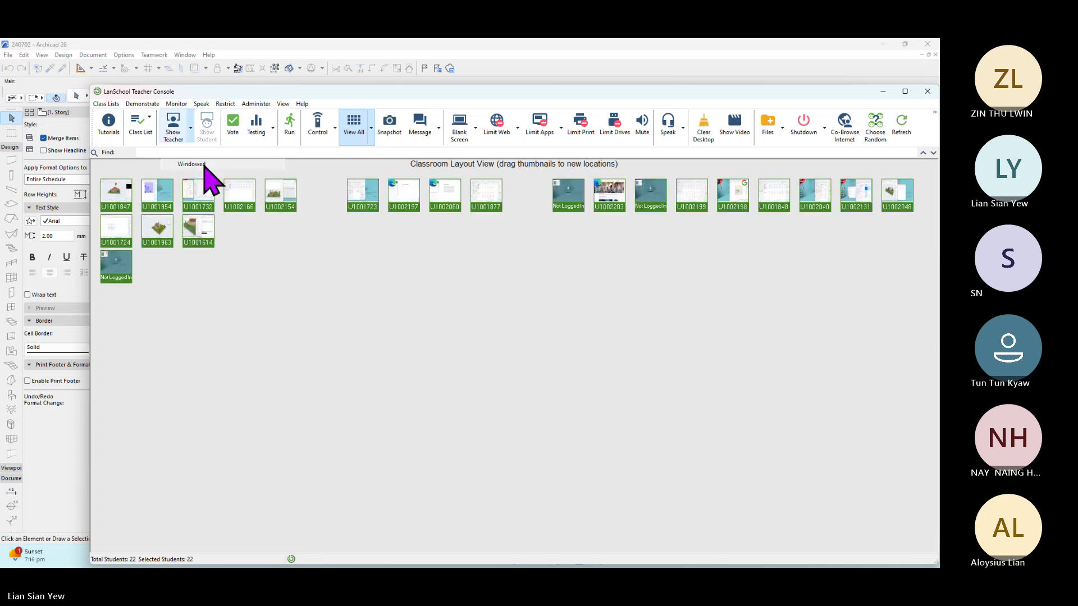
{"action": "left_click", "coordinate": [563, 363]}
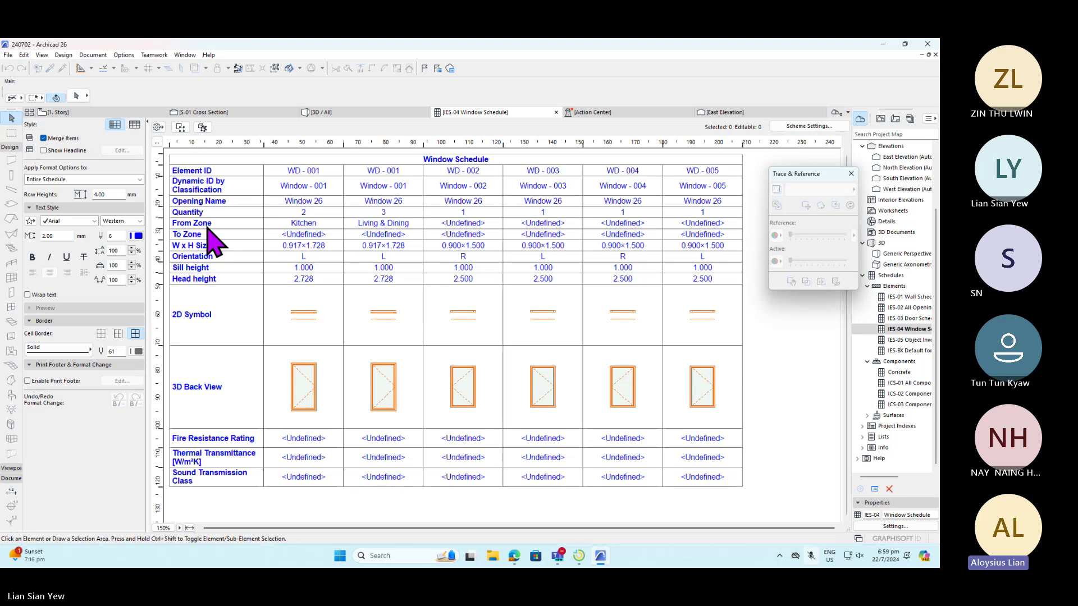
- Open the 1. Story floor plan and view the whole house with its elevation markers
{"action": "left_click", "coordinate": [110, 112]}
{"action": "scroll", "coordinate": [406, 194], "scroll_direction": "down", "scroll_amount": 1}
{"action": "scroll", "coordinate": [690, 304], "scroll_direction": "down", "scroll_amount": 1}
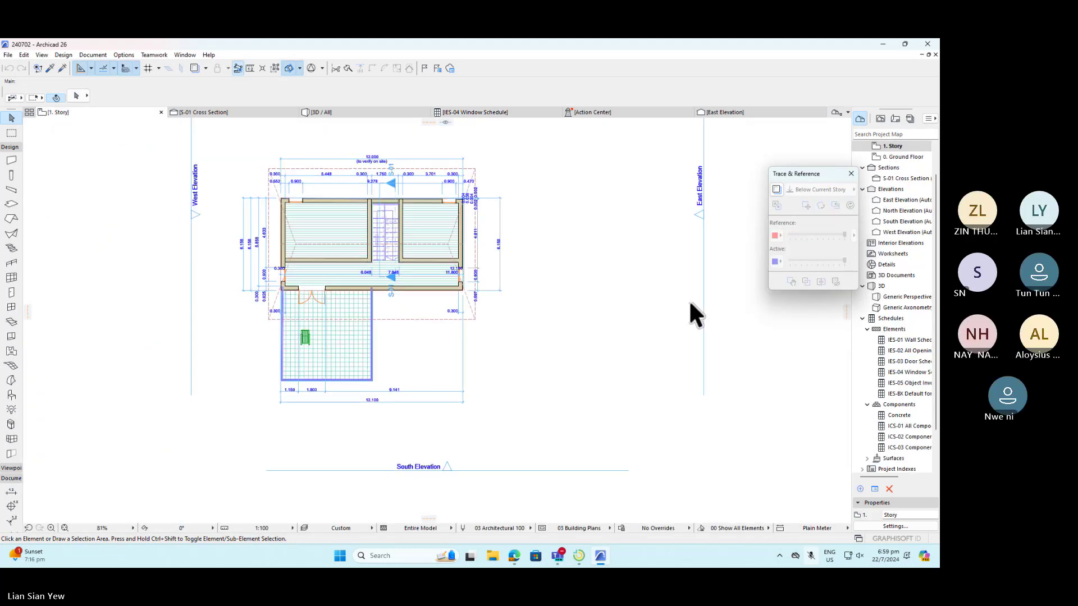
- Open the S-01 Cross Section and widen its limits on both sides to include the full roof and both outer walls
{"action": "left_click", "coordinate": [238, 113]}
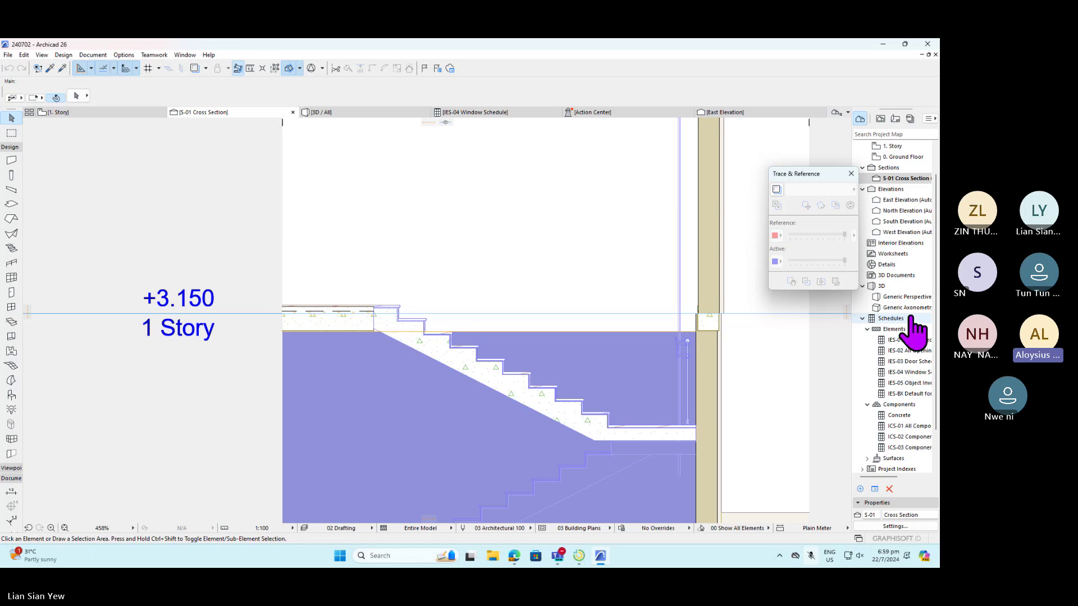
{"action": "scroll", "coordinate": [910, 324], "scroll_direction": "up", "scroll_amount": 1}
{"action": "scroll", "coordinate": [508, 272], "scroll_direction": "down", "scroll_amount": 2}
{"action": "scroll", "coordinate": [512, 275], "scroll_direction": "down", "scroll_amount": 10}
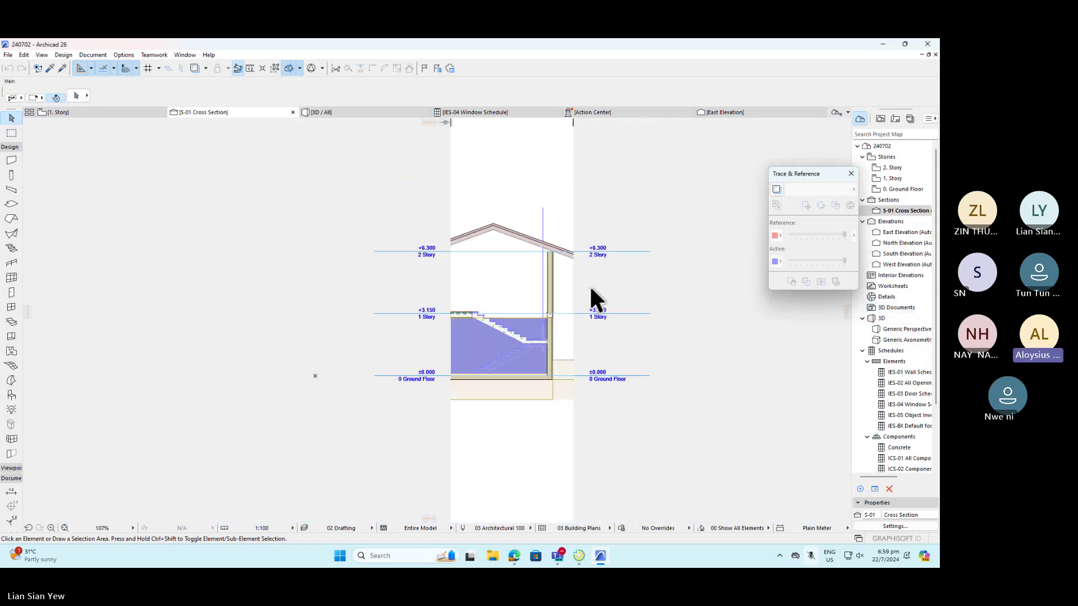
{"action": "scroll", "coordinate": [587, 281], "scroll_direction": "up", "scroll_amount": 1}
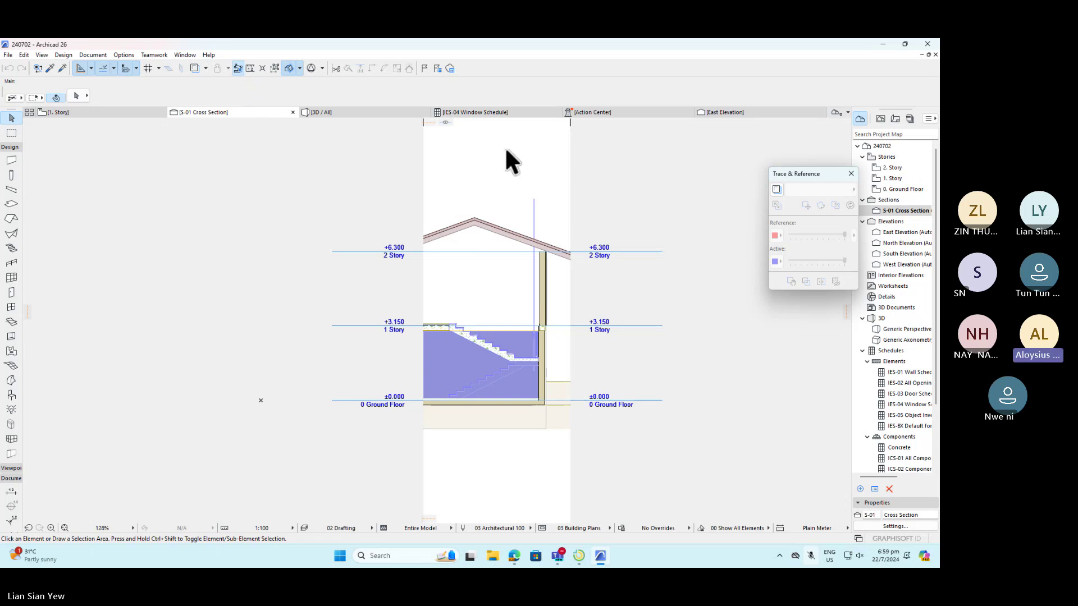
{"action": "left_click_drag", "start_coordinate": [568, 122], "coordinate": [595, 160]}
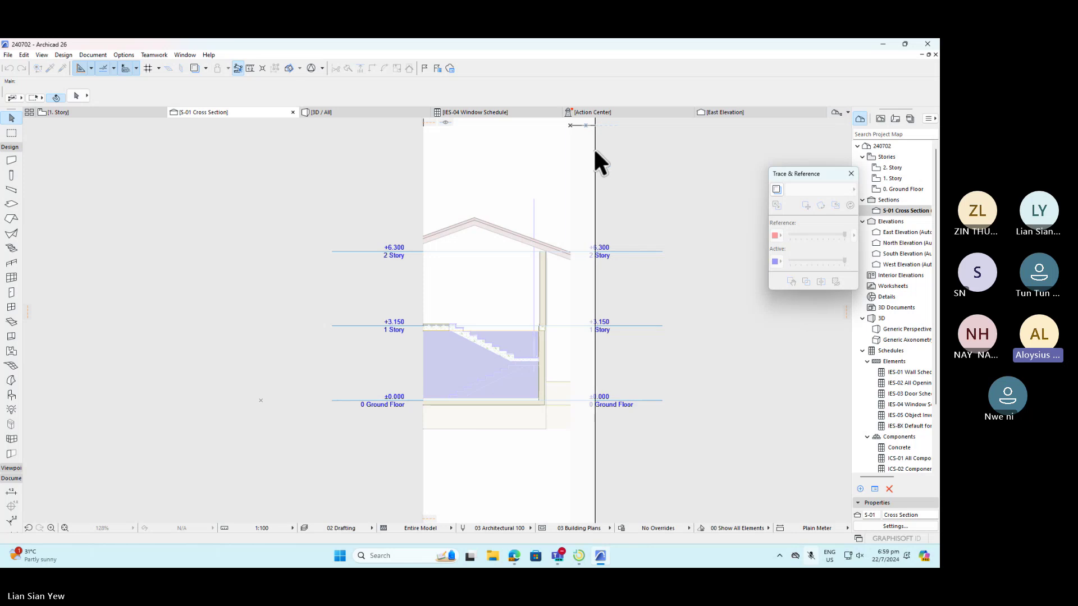
{"action": "left_click_drag", "start_coordinate": [424, 128], "coordinate": [423, 101]}
{"action": "left_click", "coordinate": [424, 122]}
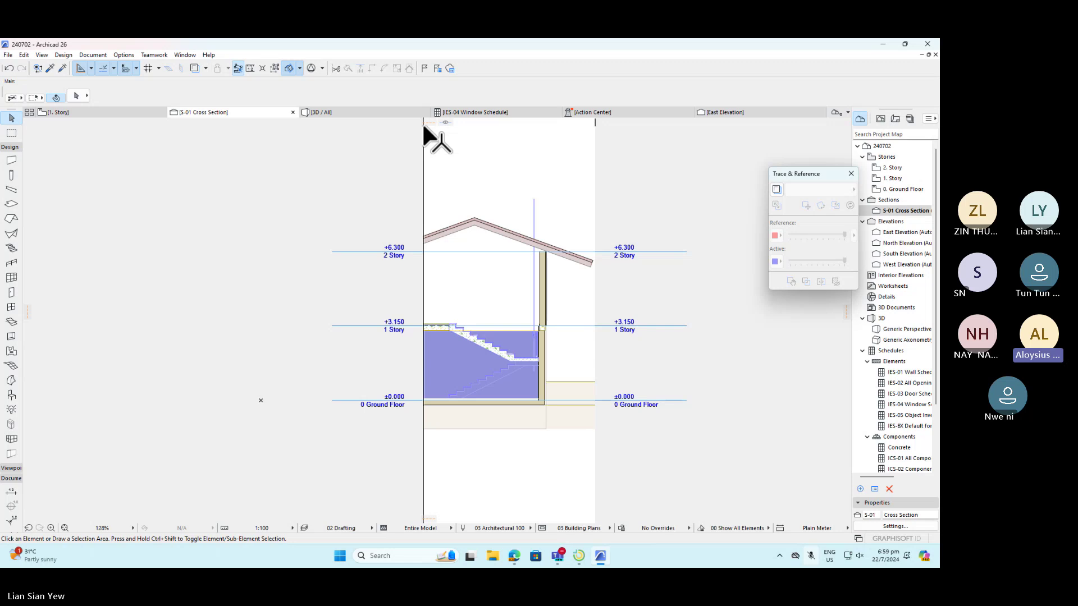
{"action": "left_click_drag", "start_coordinate": [424, 125], "coordinate": [331, 134]}
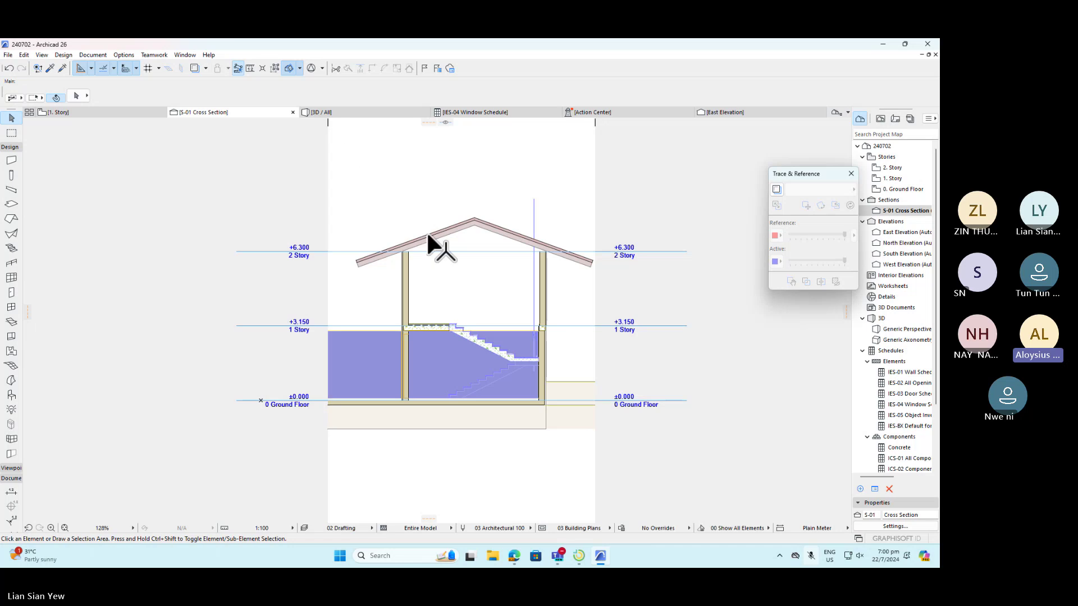
- Move the Trace & Reference palette clear of the section's roof and collapse the Design tools to expose the Document tools
{"action": "scroll", "coordinate": [307, 324], "scroll_direction": "up", "scroll_amount": 4}
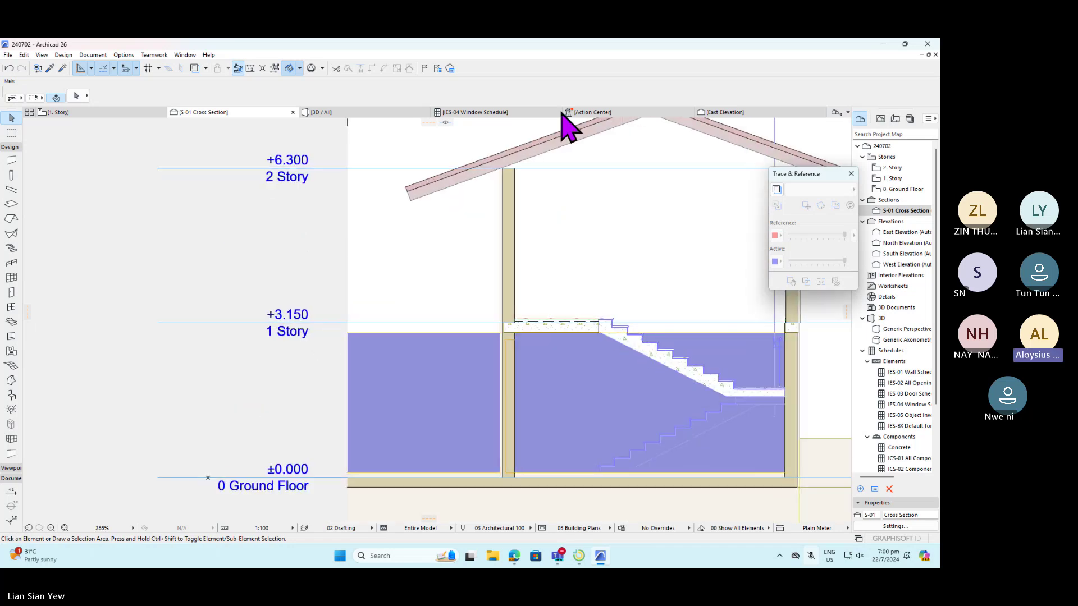
{"action": "scroll", "coordinate": [534, 241], "scroll_direction": "down", "scroll_amount": 4}
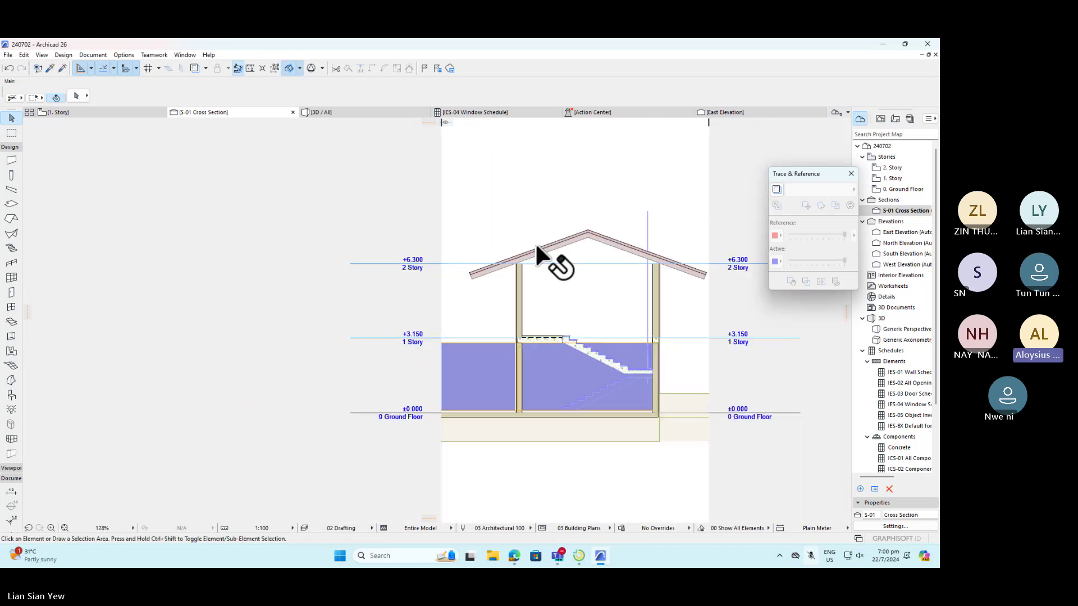
{"action": "scroll", "coordinate": [530, 238], "scroll_direction": "up", "scroll_amount": 4}
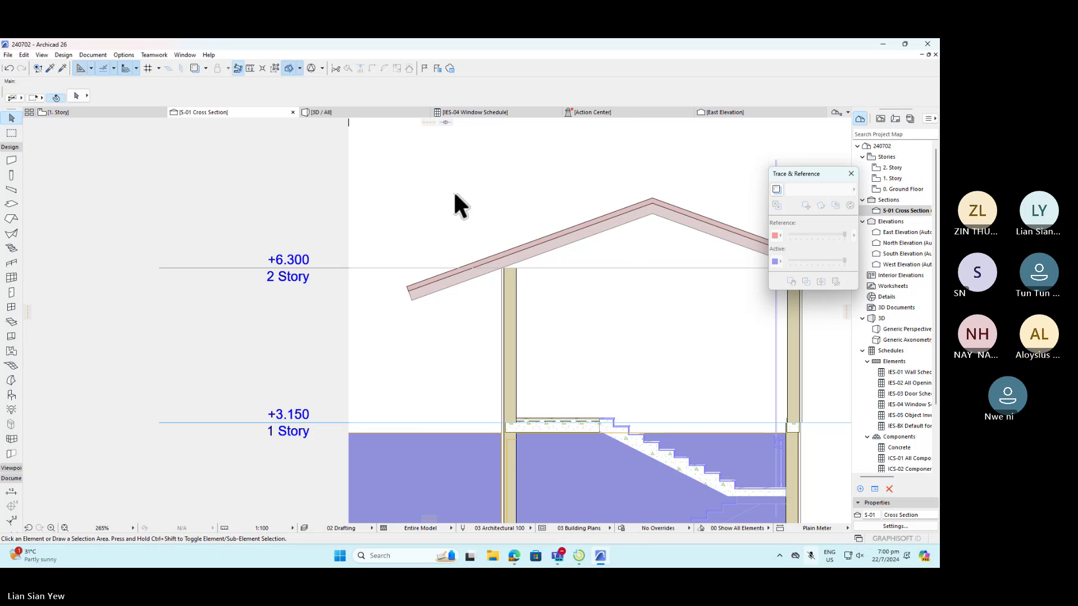
{"action": "scroll", "coordinate": [423, 291], "scroll_direction": "down", "scroll_amount": 2}
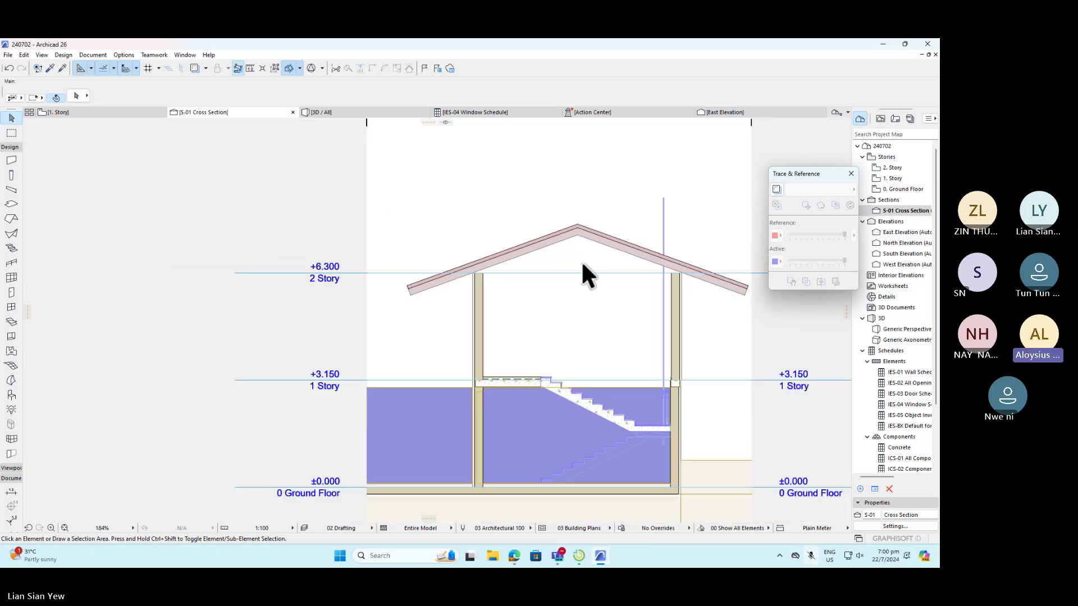
{"action": "mouse_move", "coordinate": [800, 175]}
{"action": "left_mouse_down"}
{"action": "mouse_move", "coordinate": [784, 152]}
{"action": "mouse_move", "coordinate": [772, 75]}
{"action": "left_mouse_up"}
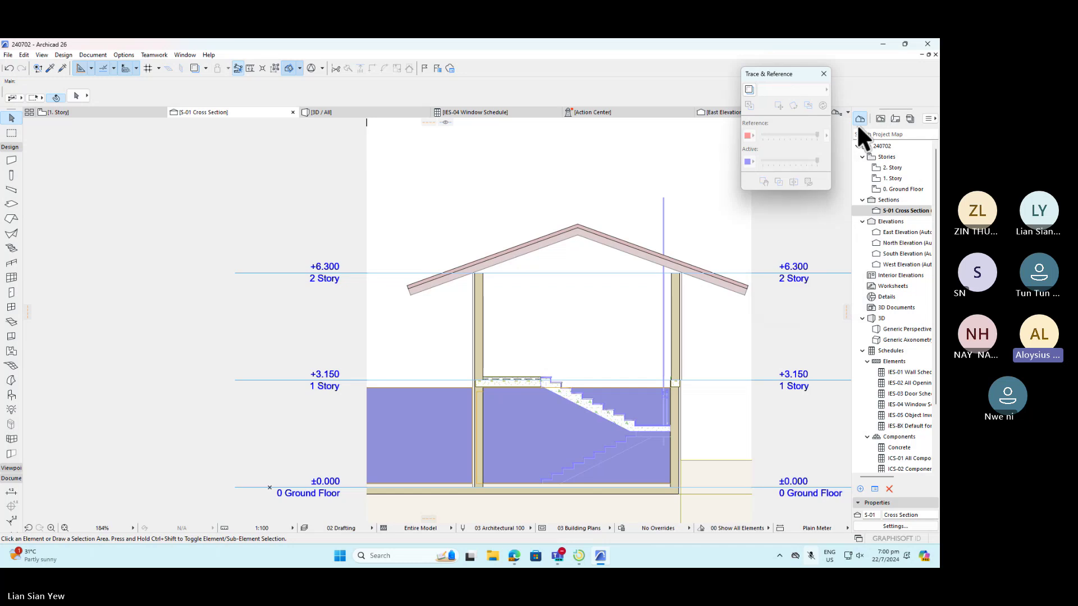
{"action": "left_click", "coordinate": [892, 211]}
{"action": "left_click", "coordinate": [12, 147]}
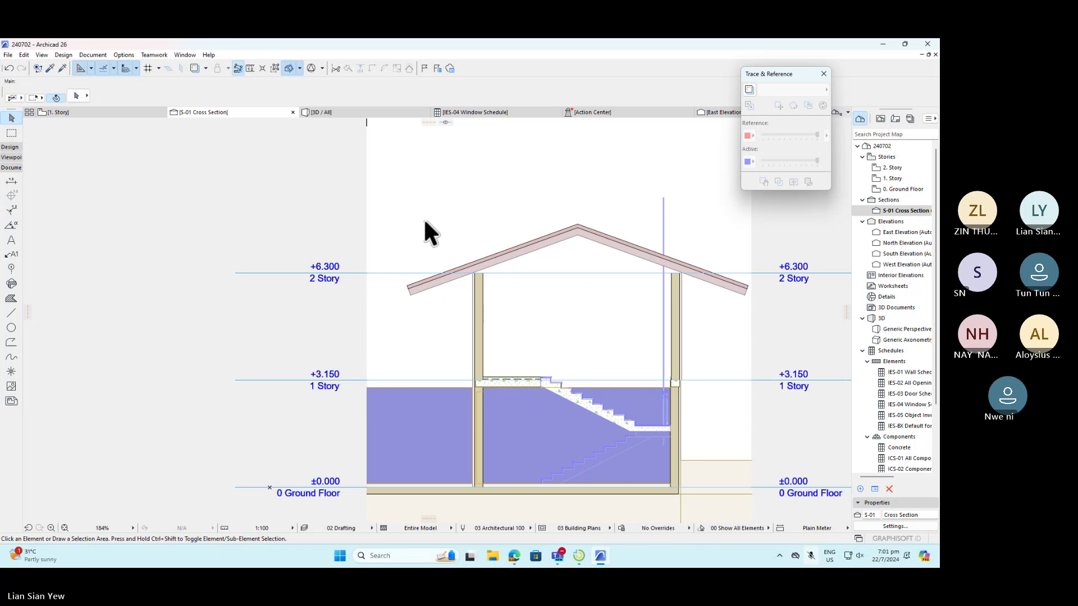
- Activate the Drawing tool and review its default settings without changing them
{"action": "left_click", "coordinate": [10, 401]}
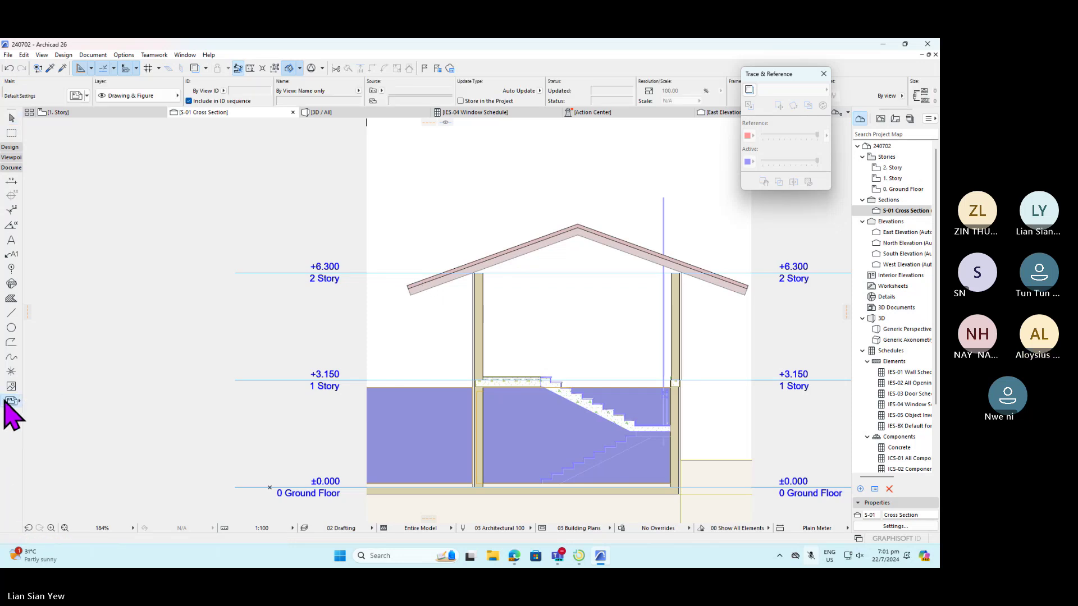
{"action": "double_click", "coordinate": [9, 400]}
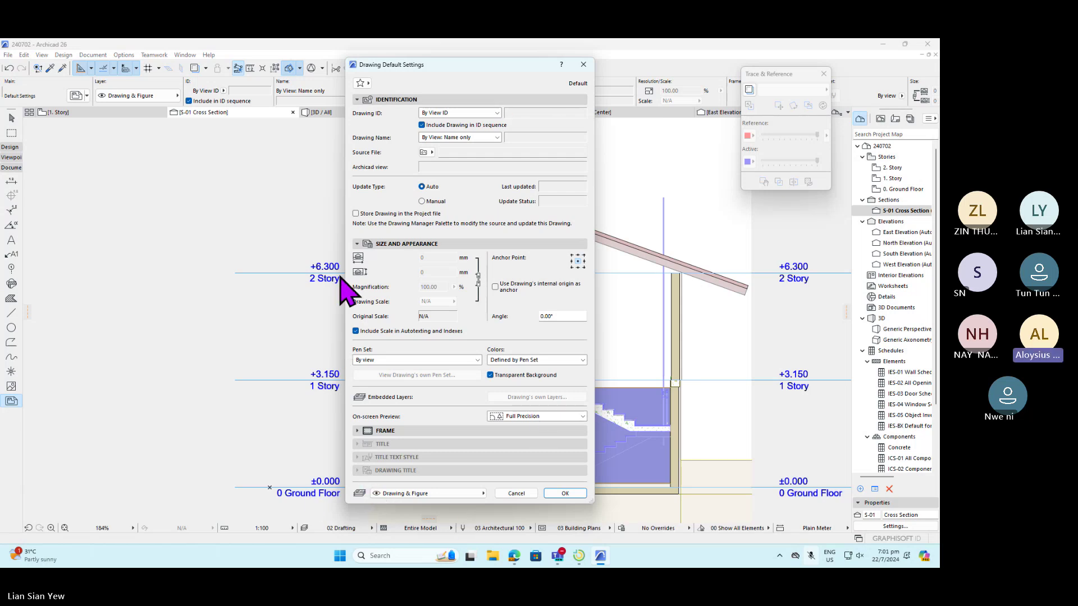
{"action": "left_click", "coordinate": [516, 493]}
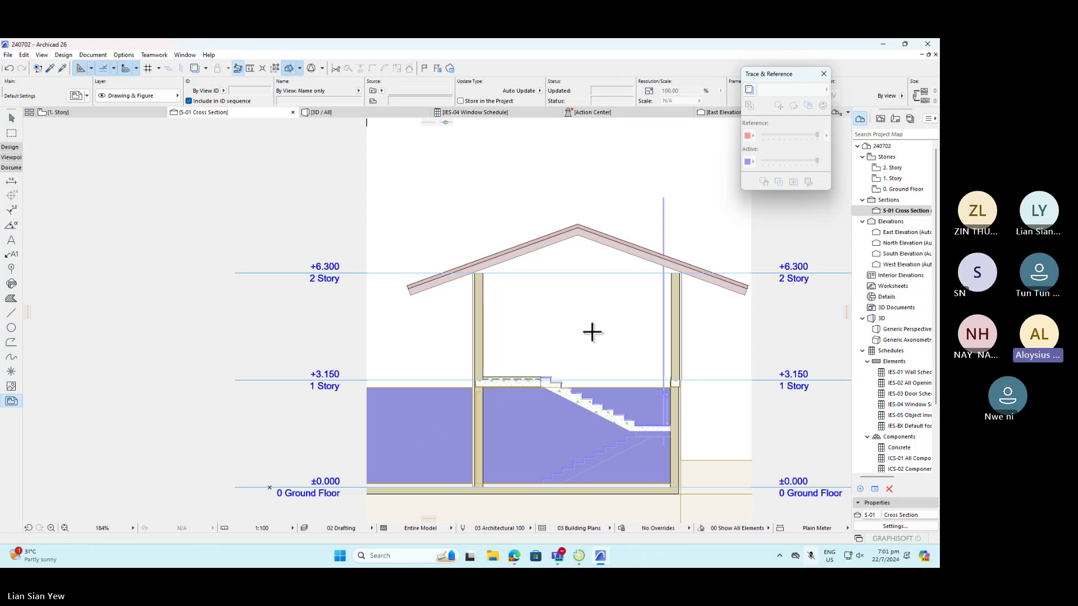
{"action": "left_click", "coordinate": [386, 231]}
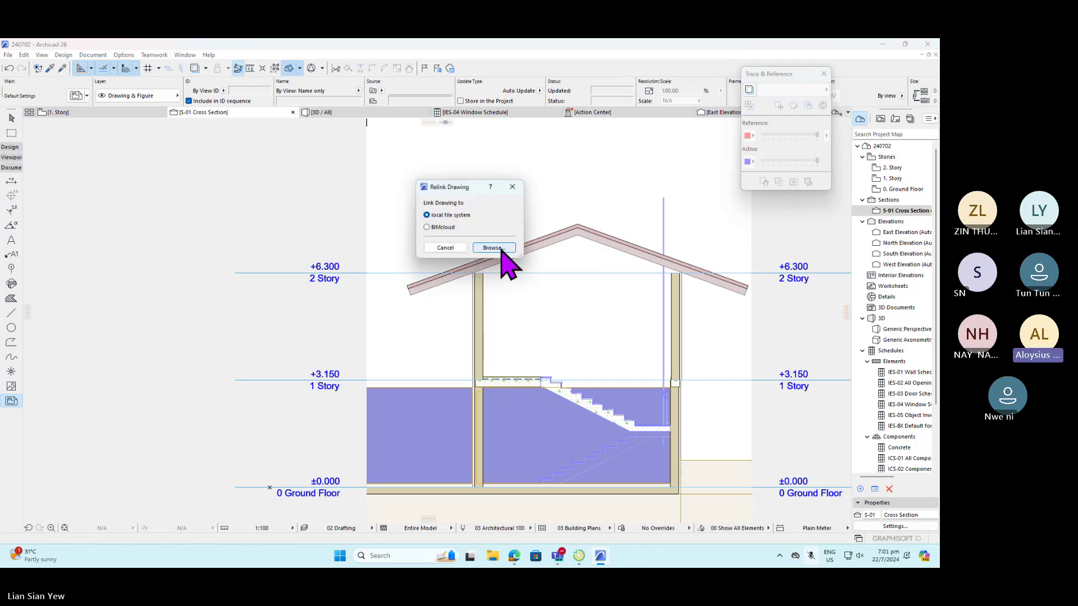
{"action": "left_click", "coordinate": [444, 248]}
{"action": "left_click", "coordinate": [433, 257]}
{"action": "left_click", "coordinate": [447, 248]}
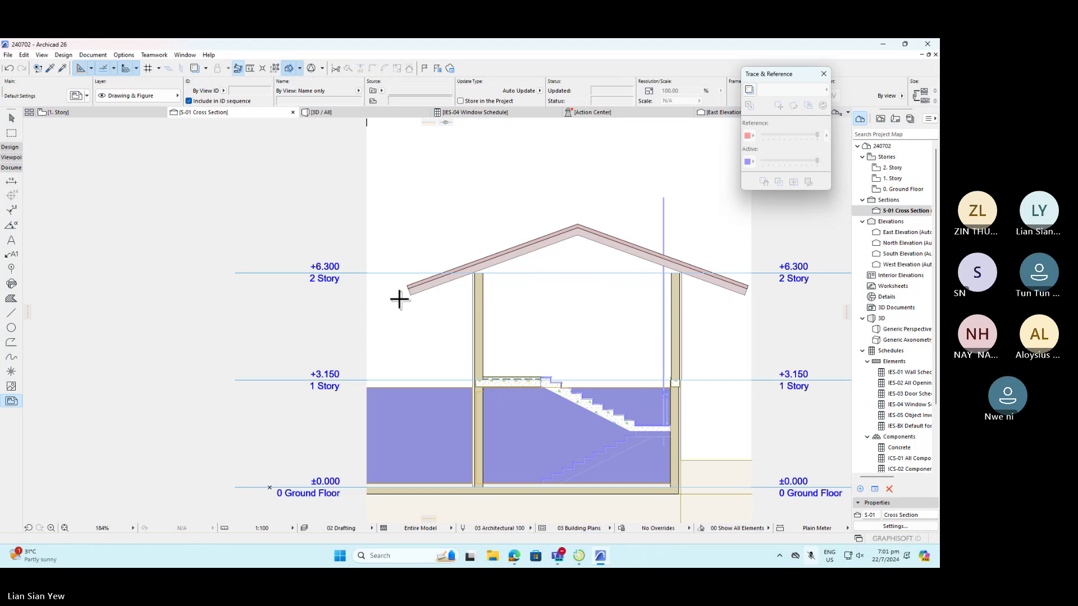
- Place the local image PHOTOREALISTIC-WHITE-BLUE-SKIES from the Desktop over the cross section with the Drawing tool
{"action": "left_click", "coordinate": [449, 259]}
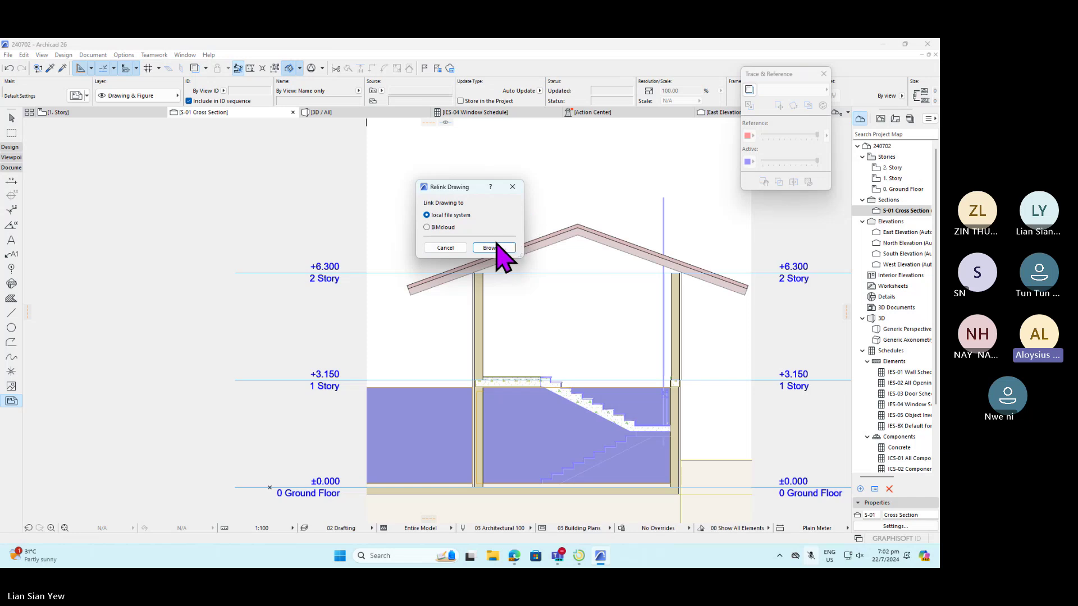
{"action": "left_click", "coordinate": [490, 248]}
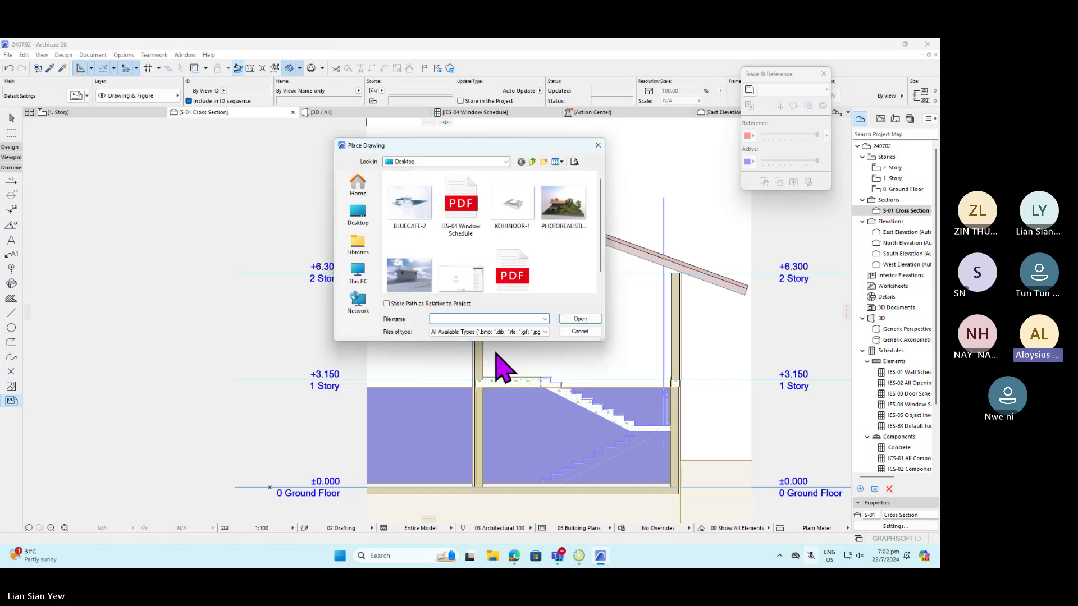
{"action": "mouse_move", "coordinate": [506, 145]}
{"action": "left_mouse_down"}
{"action": "mouse_move", "coordinate": [886, 185]}
{"action": "mouse_move", "coordinate": [731, 161]}
{"action": "mouse_move", "coordinate": [682, 132]}
{"action": "left_mouse_up"}
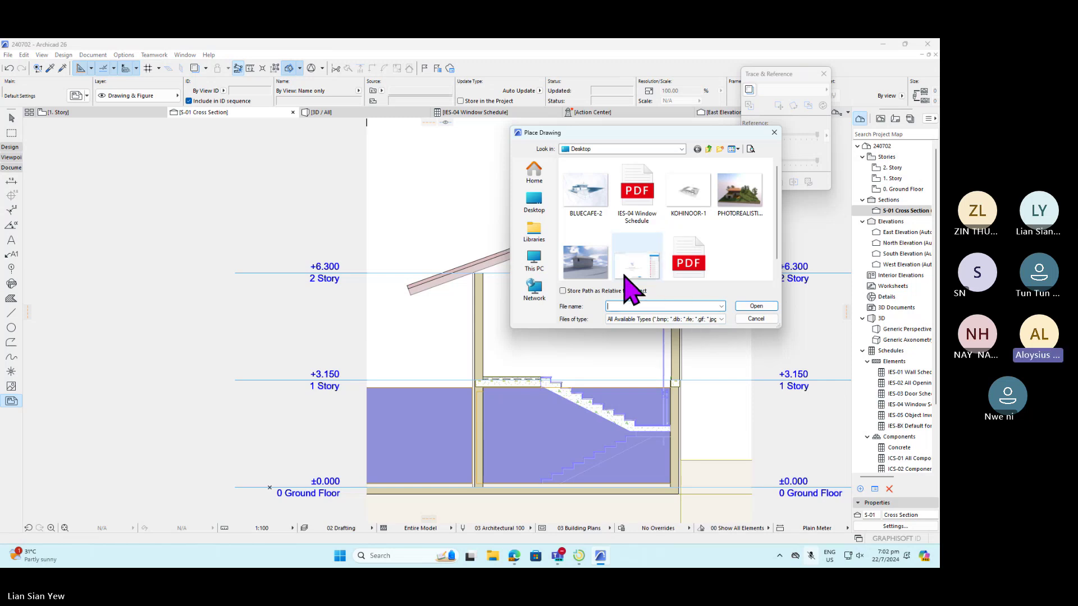
{"action": "left_click", "coordinate": [594, 267]}
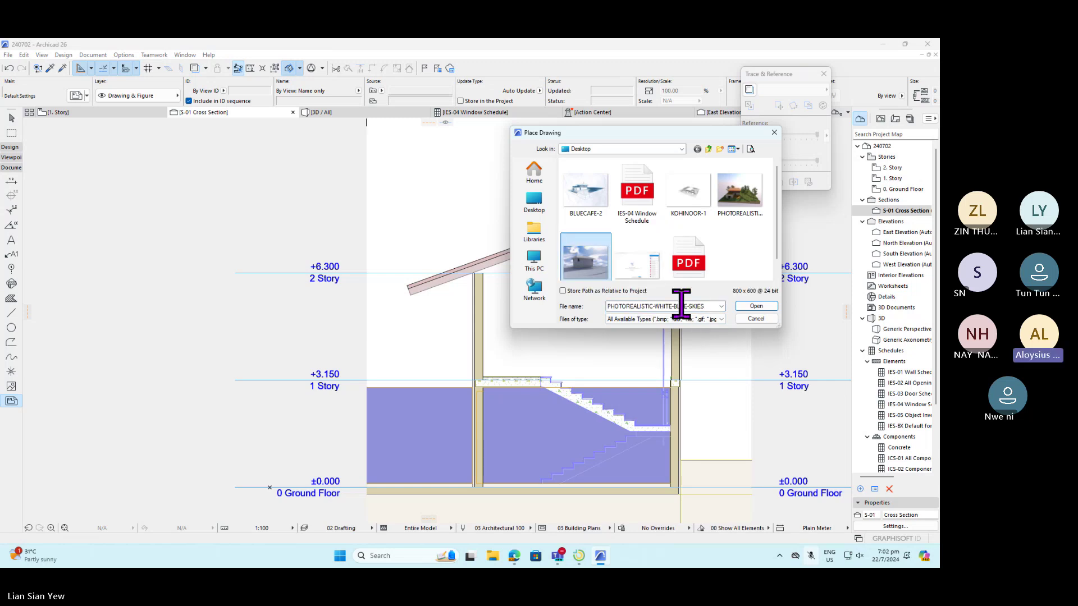
{"action": "left_click", "coordinate": [756, 306]}
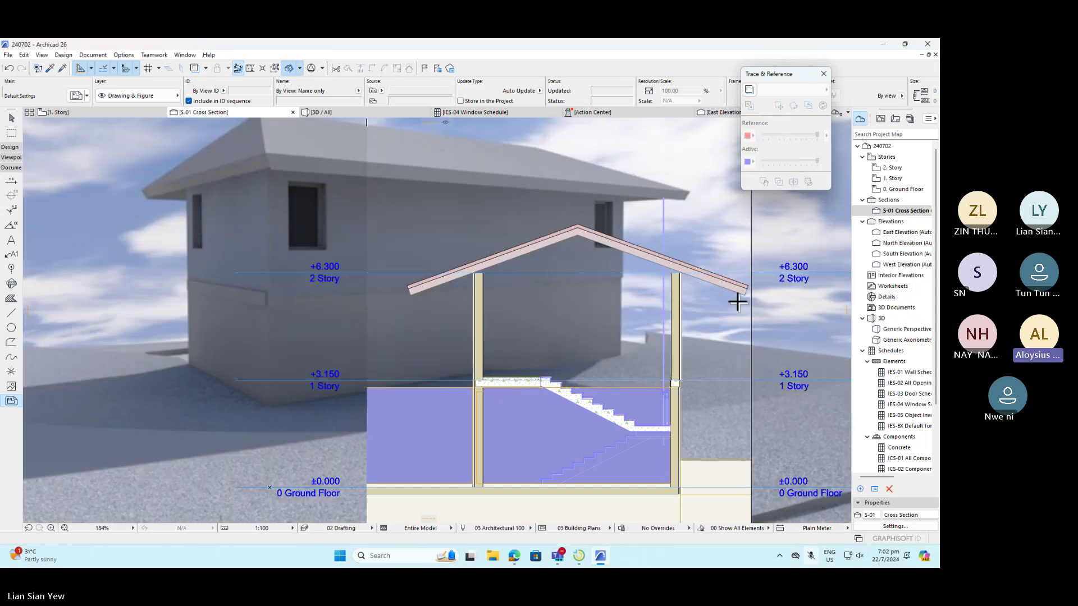
{"action": "scroll", "coordinate": [464, 284], "scroll_direction": "down", "scroll_amount": 5}
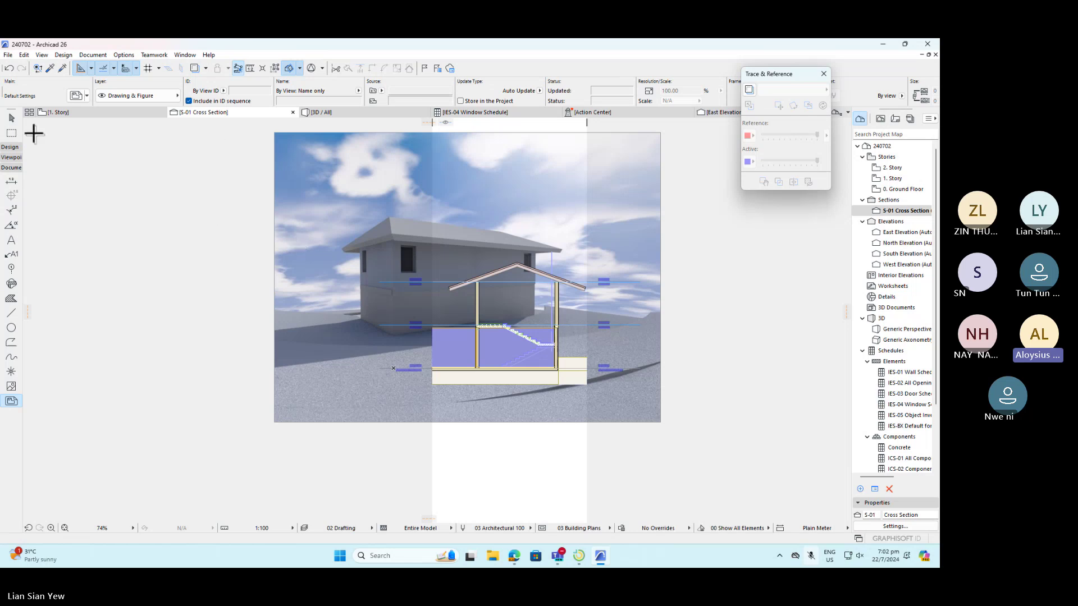
- Move the placed house rendering clear of the section to its left side and delete it
{"action": "left_click", "coordinate": [11, 117]}
{"action": "left_click", "coordinate": [657, 414]}
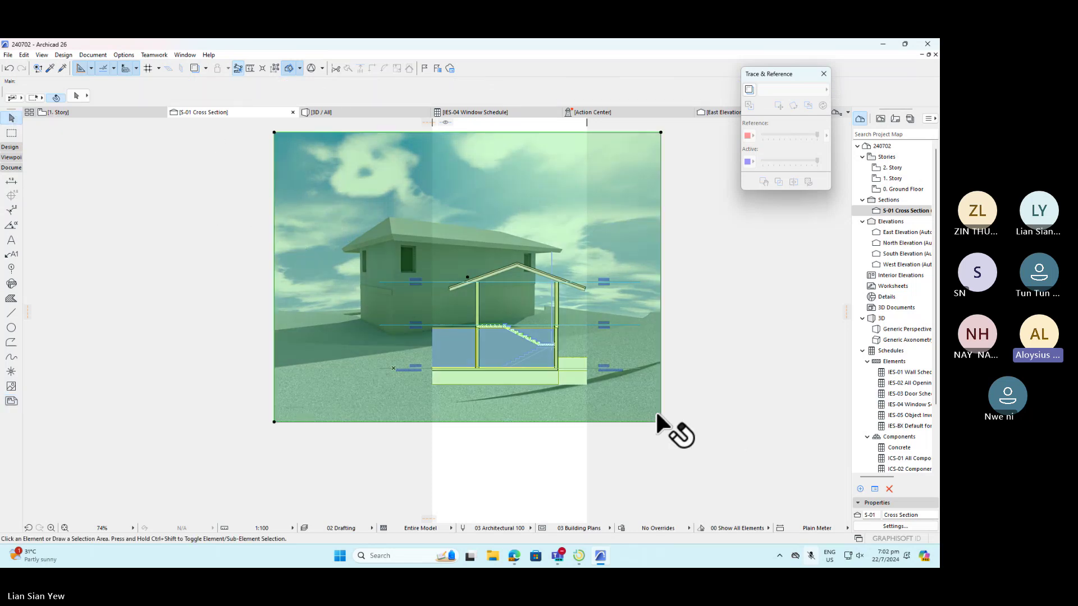
{"action": "left_click", "coordinate": [661, 421]}
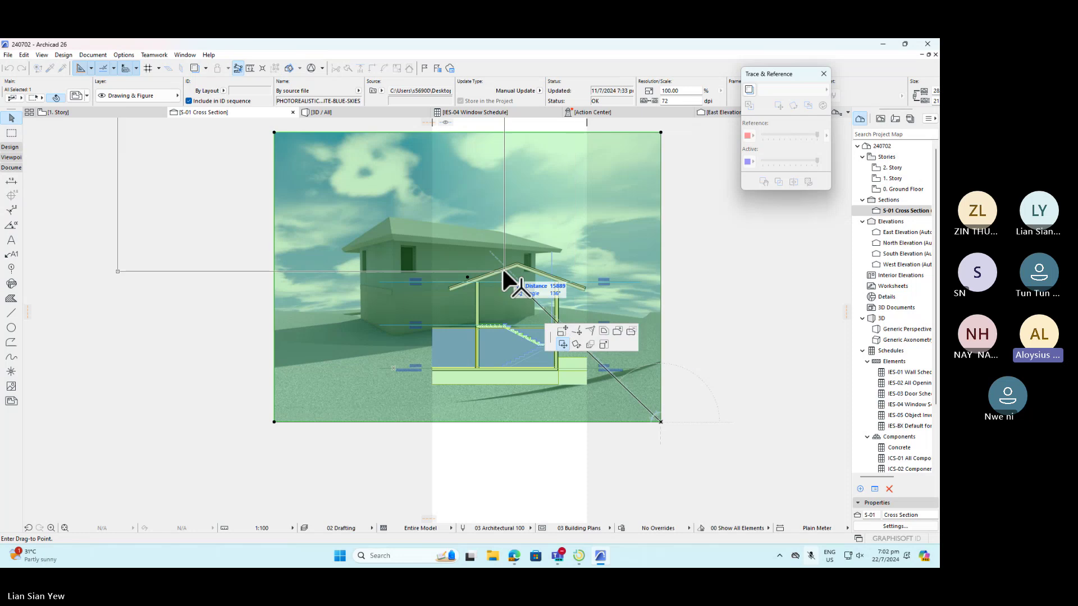
{"action": "left_click", "coordinate": [702, 452]}
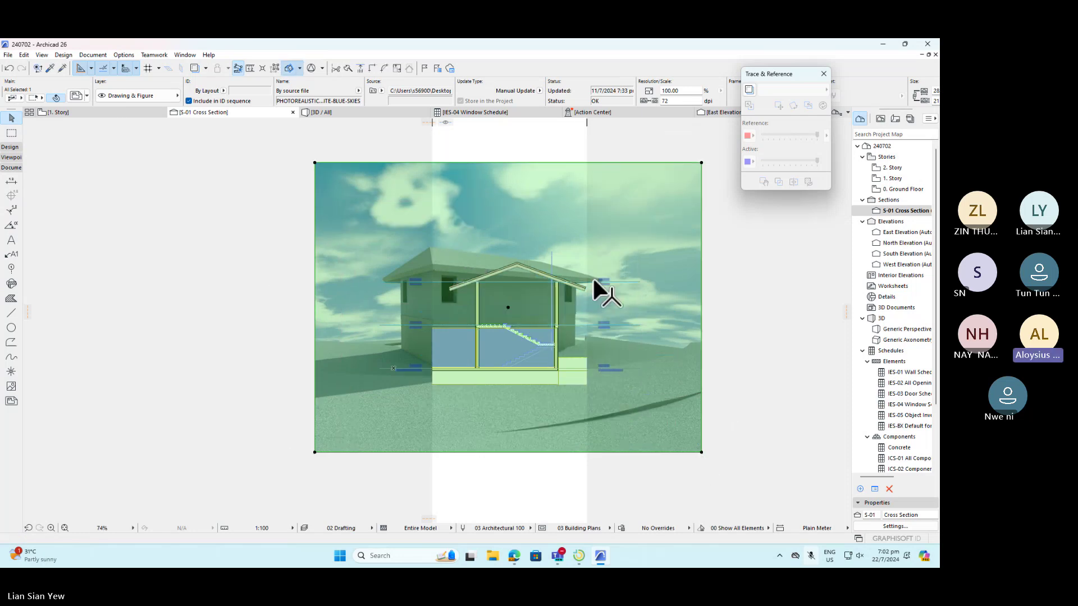
{"action": "left_click", "coordinate": [701, 163]}
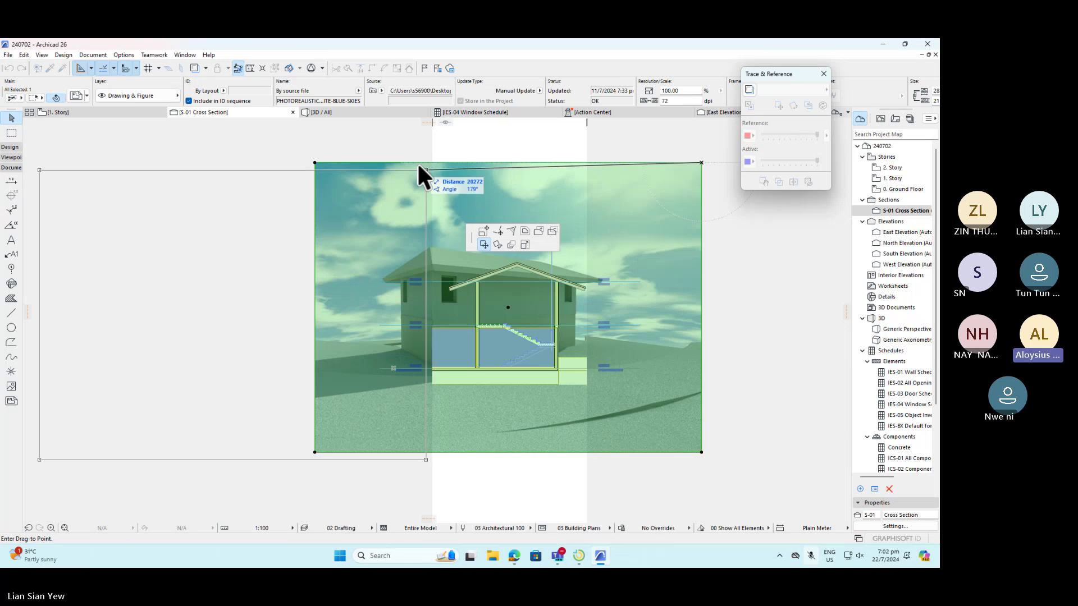
{"action": "left_click", "coordinate": [399, 164]}
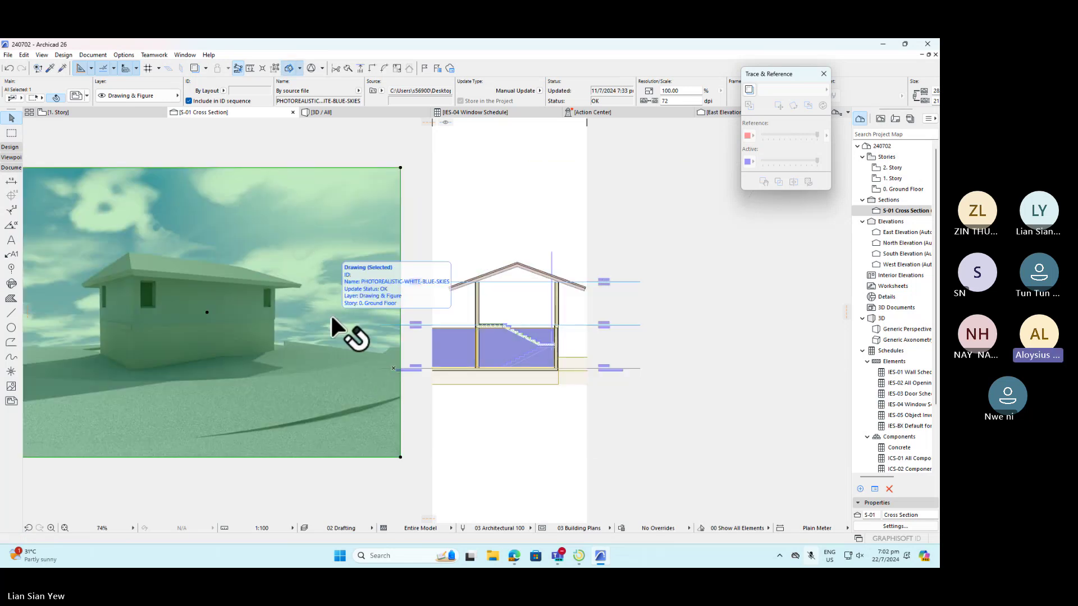
{"action": "key", "text": "Delete"}
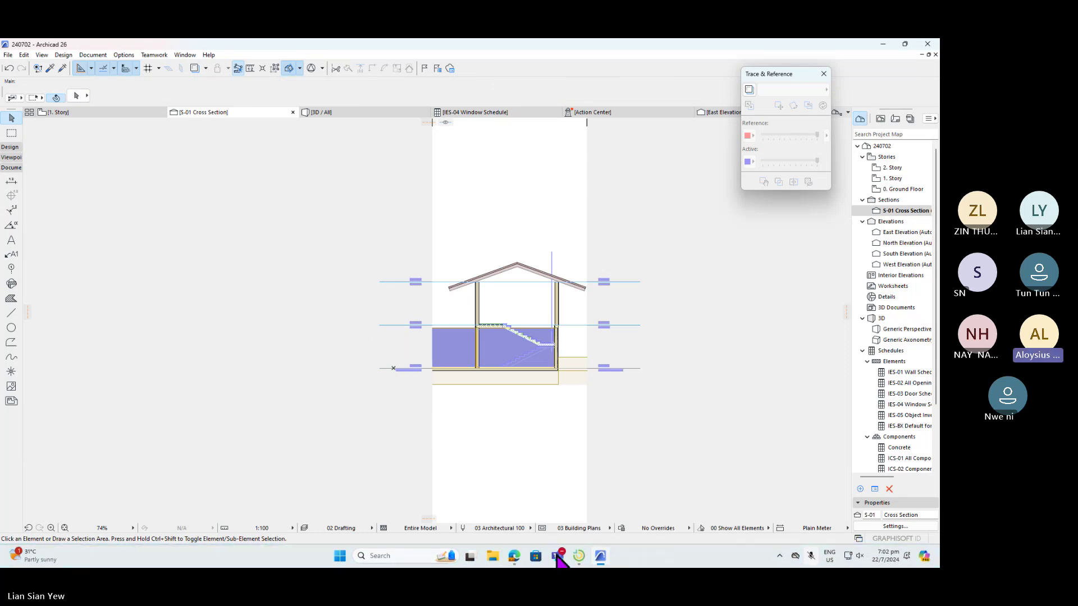
- Switch to the Edge browser and search the web for "roof soffit detail" in a new tab
{"action": "left_click", "coordinate": [514, 556]}
{"action": "left_click", "coordinate": [543, 46]}
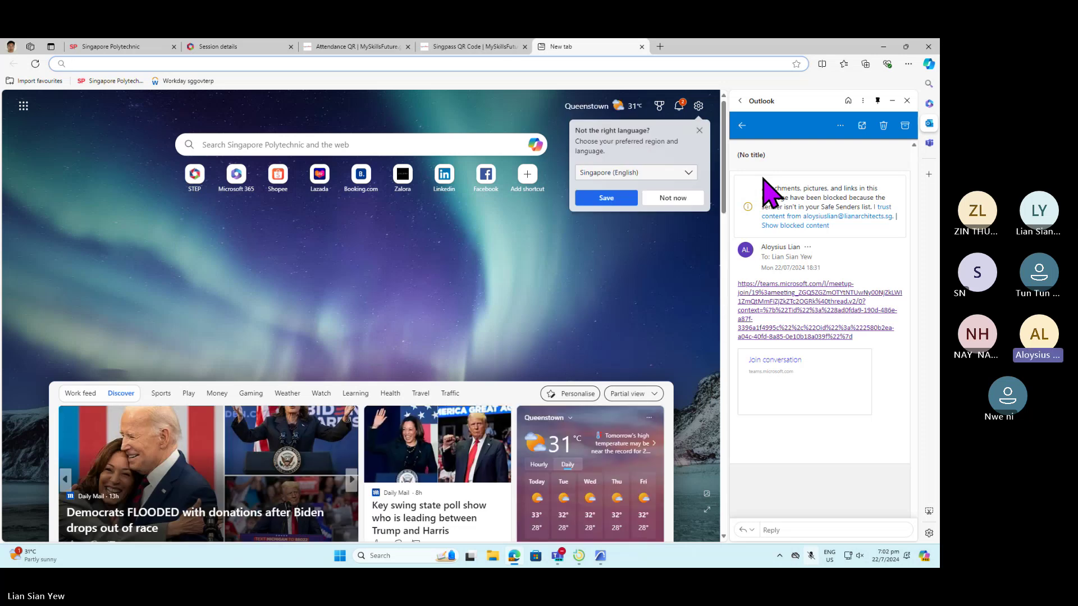
{"action": "type", "text": "ro"}
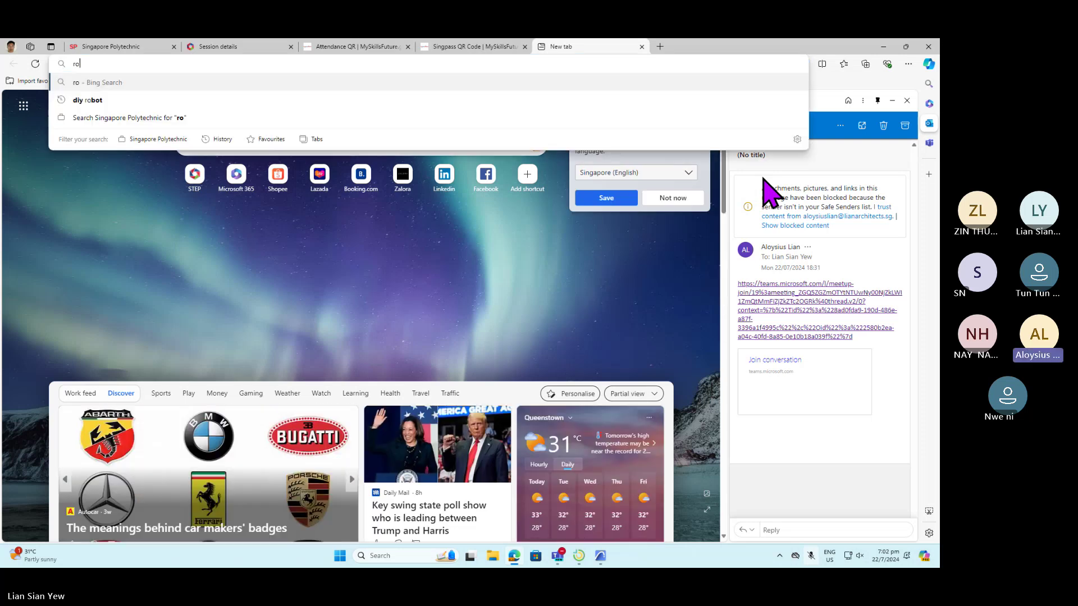
{"action": "type", "text": "of soffit detail"}
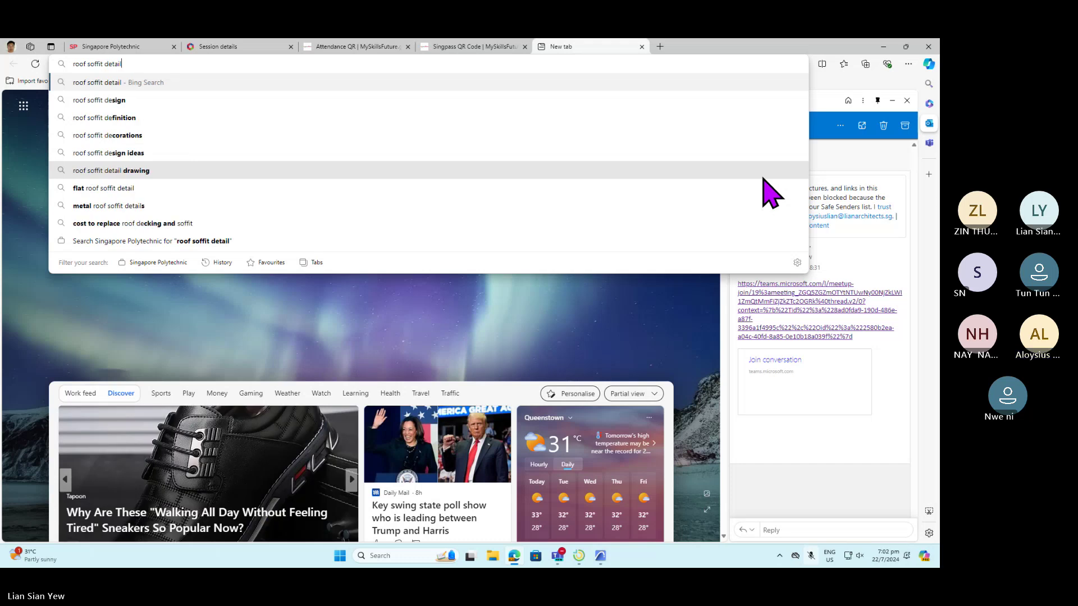
{"action": "key", "text": "Return"}
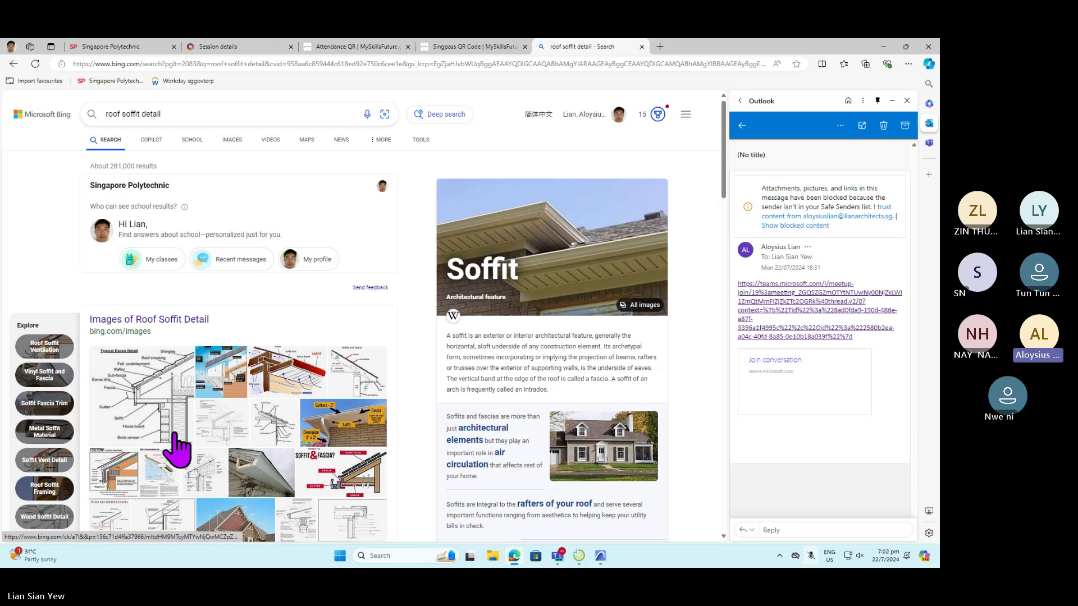
- View the soffit and fascia infographic and look through the image results for a suitable roof soffit reference
{"action": "scroll", "coordinate": [175, 446], "scroll_direction": "down", "scroll_amount": 1}
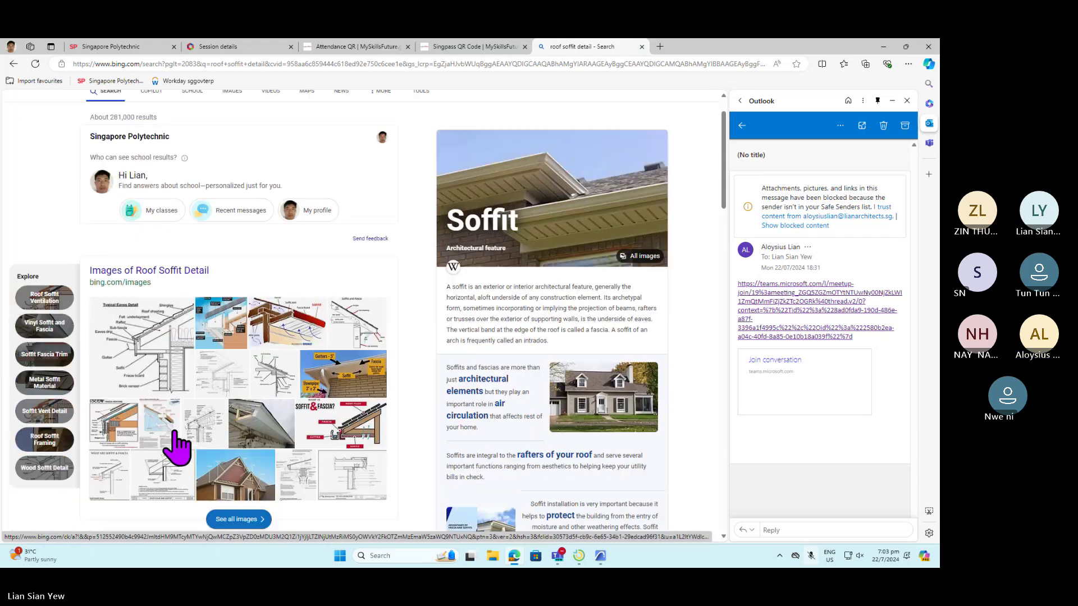
{"action": "left_click", "coordinate": [131, 471]}
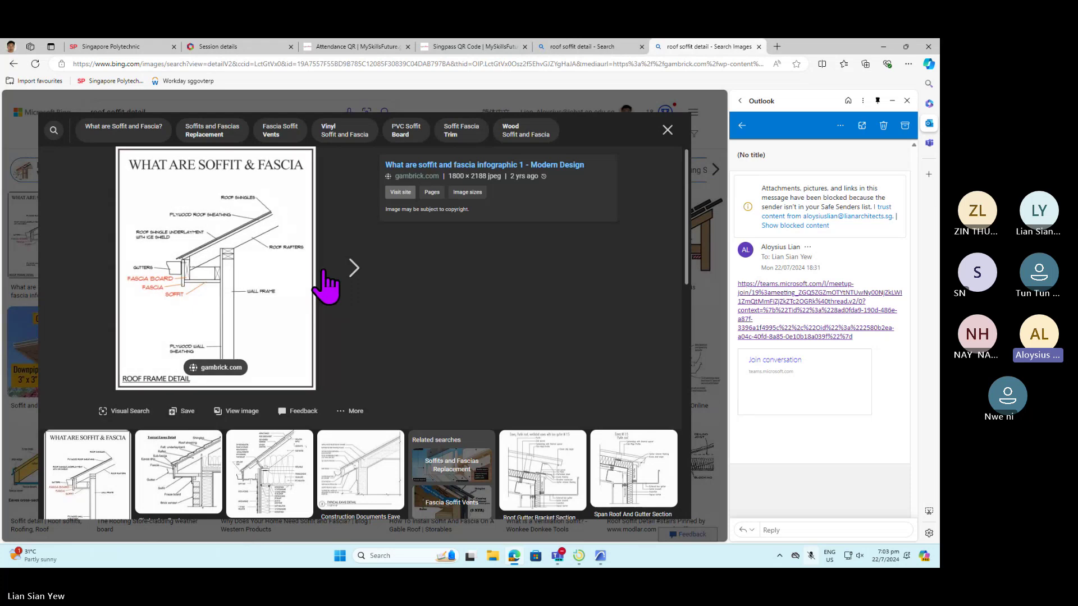
{"action": "left_click", "coordinate": [668, 131]}
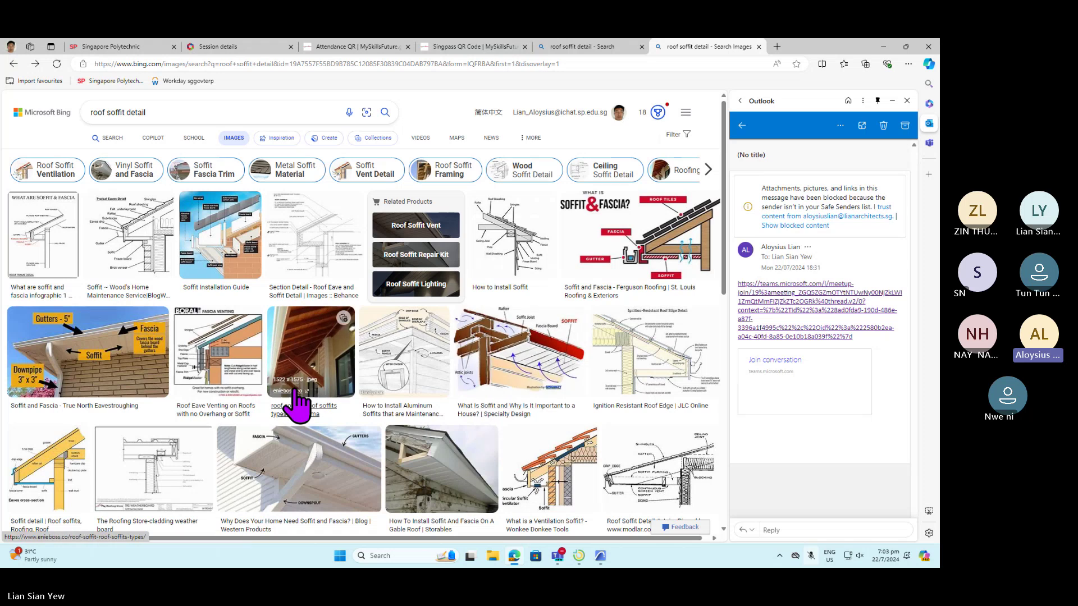
{"action": "scroll", "coordinate": [292, 402], "scroll_direction": "down", "scroll_amount": 6}
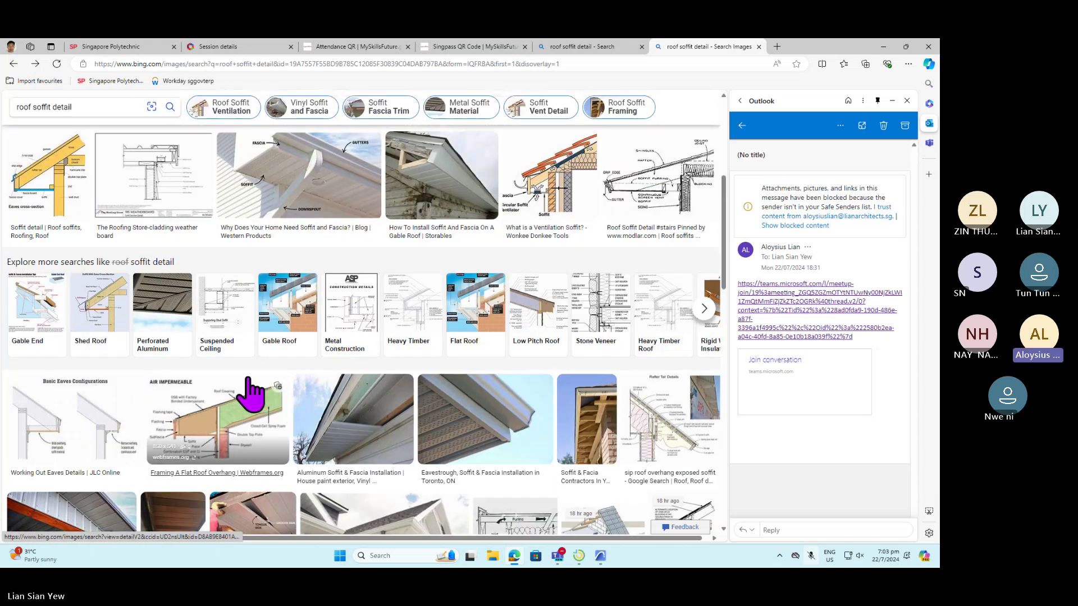
{"action": "scroll", "coordinate": [251, 388], "scroll_direction": "down", "scroll_amount": 2}
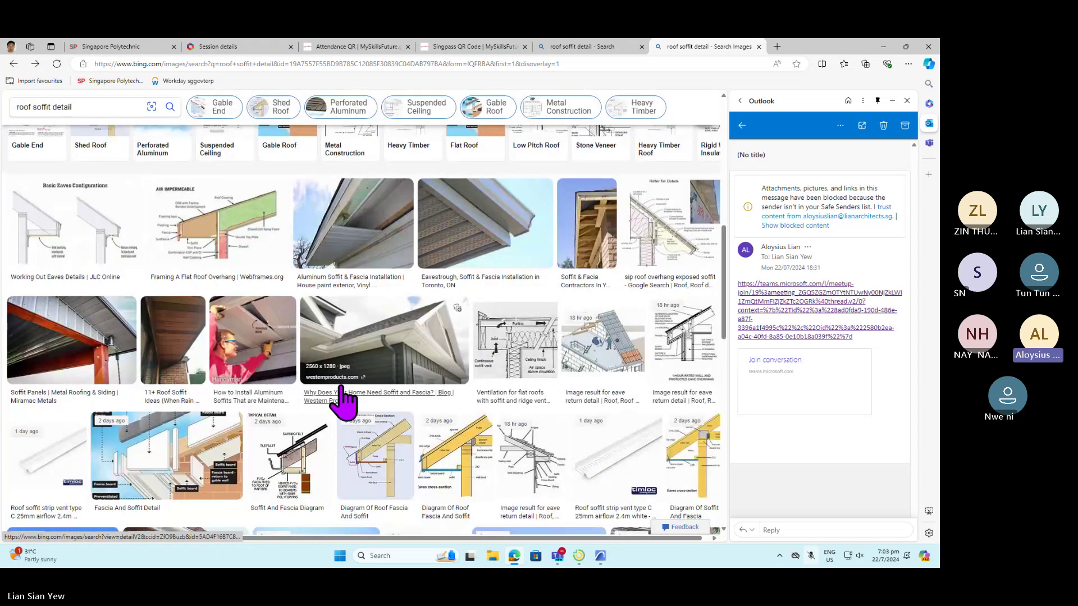
- Open the timber soffit photo from "11+ Roof Soffit Ideas" and save it to the Desktop as reference
{"action": "left_click", "coordinate": [181, 356]}
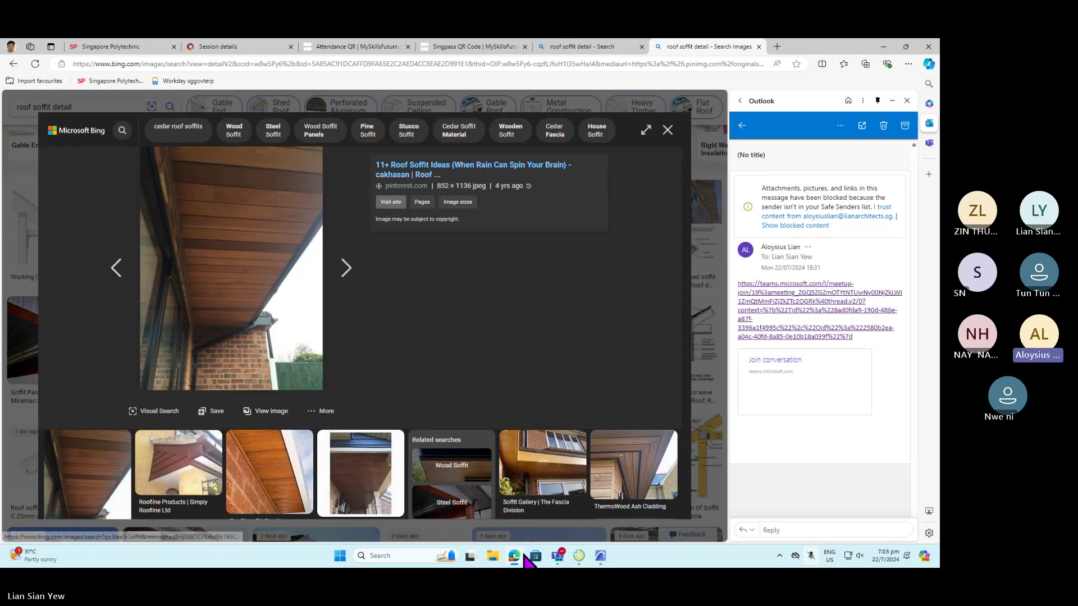
{"action": "right_click", "coordinate": [193, 234]}
{"action": "left_click", "coordinate": [253, 257]}
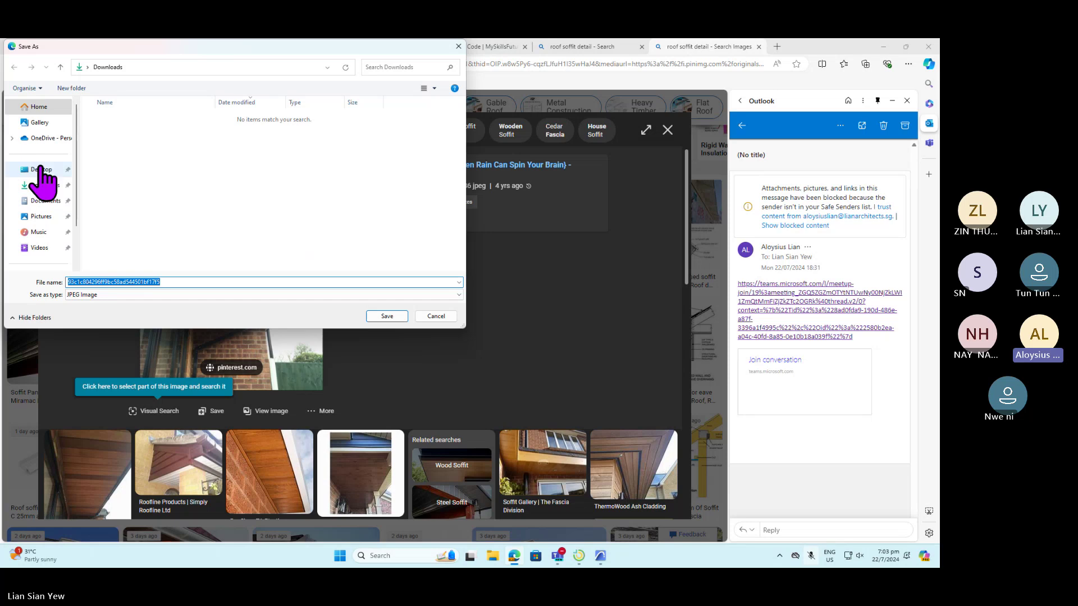
{"action": "left_click", "coordinate": [41, 170]}
{"action": "double_click", "coordinate": [217, 282]}
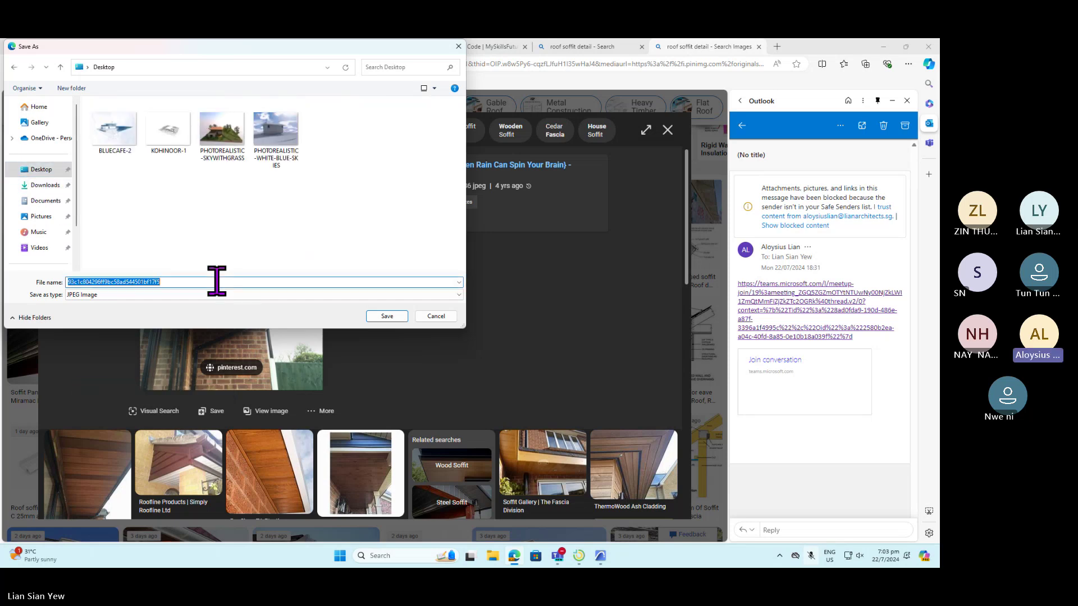
{"action": "type", "text": "reference"}
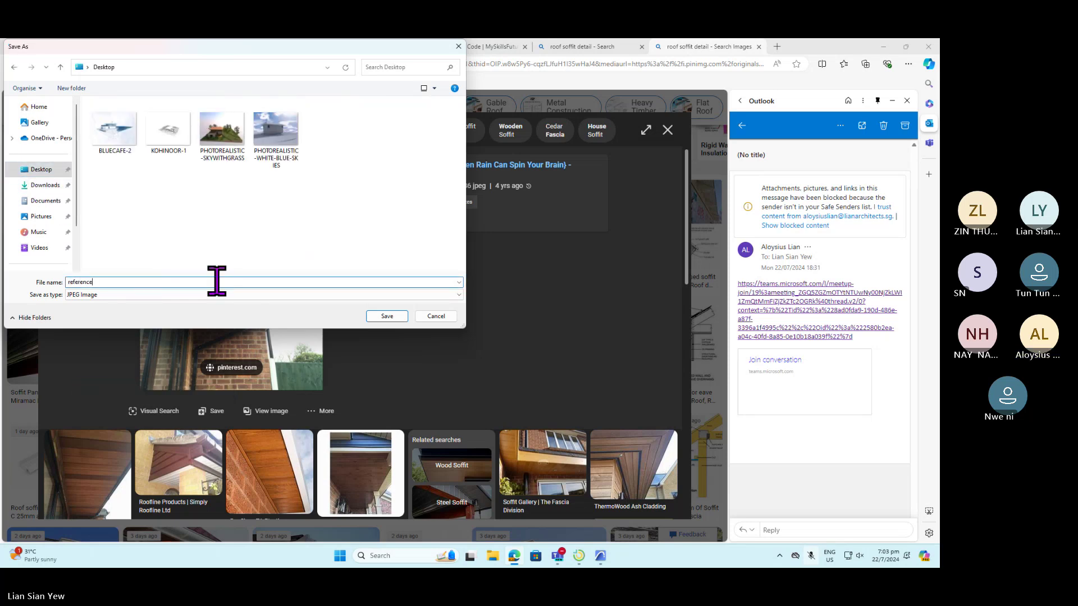
{"action": "key", "text": "Return"}
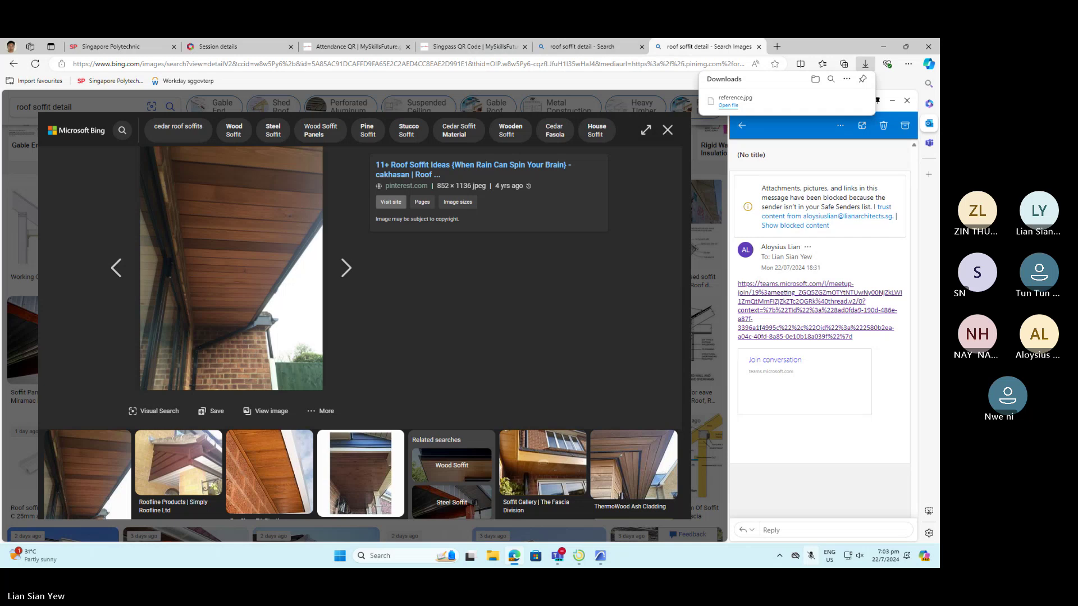
- Return to Archicad and place the local image "reference" from the Desktop over the cross section
{"action": "key", "text": "alt+Tab"}
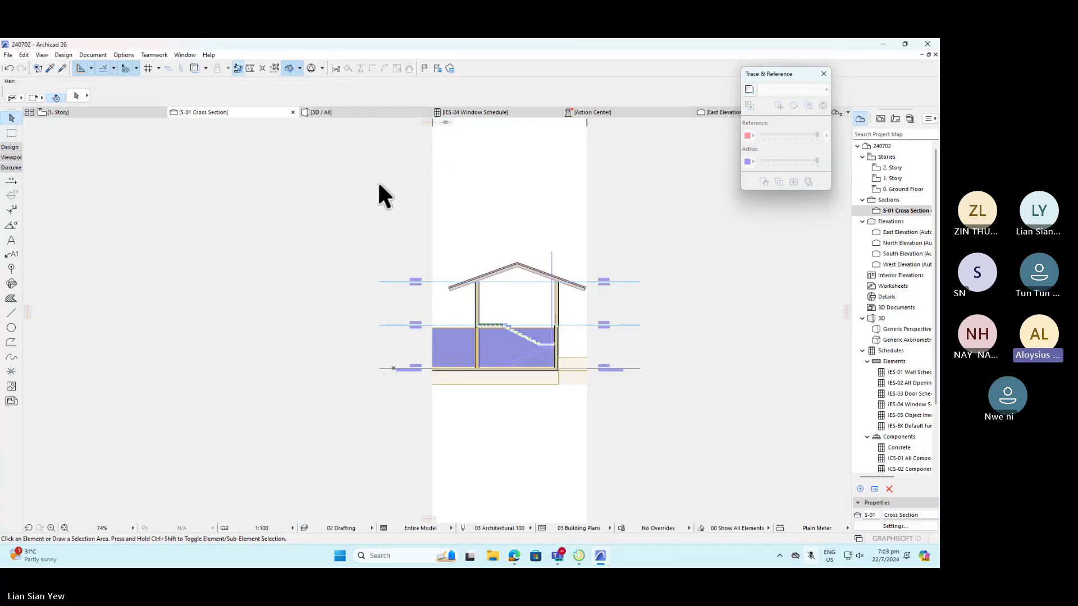
{"action": "left_click", "coordinate": [11, 401]}
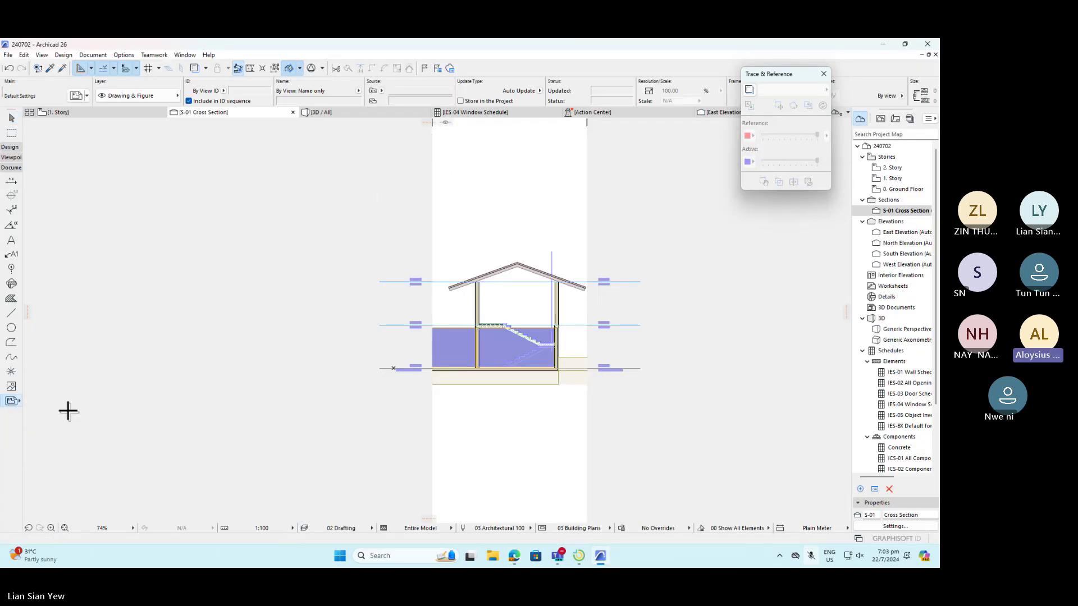
{"action": "left_click", "coordinate": [479, 161]}
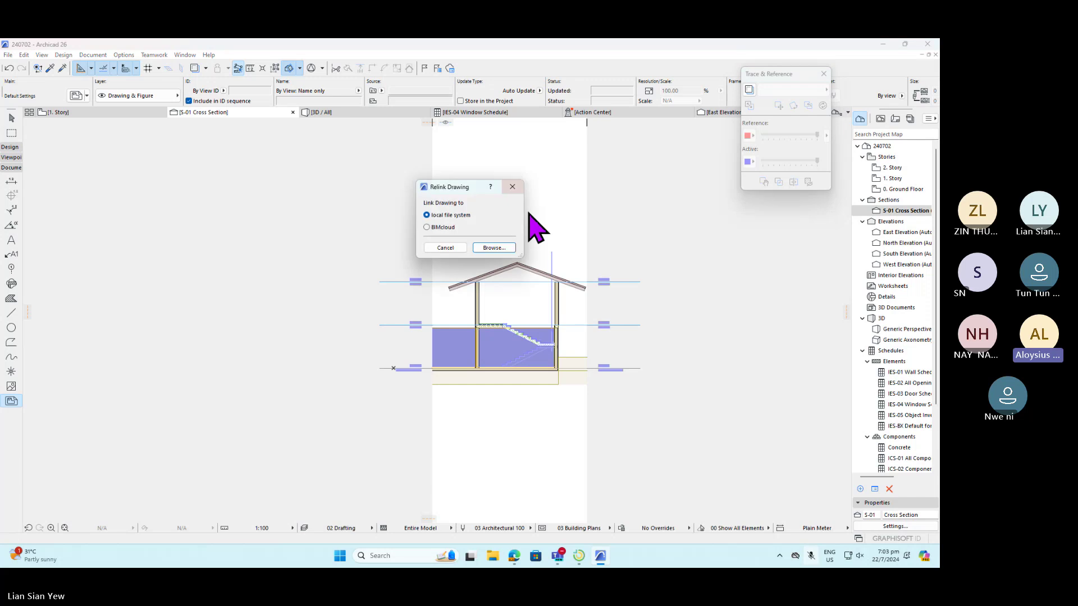
{"action": "left_click", "coordinate": [497, 248]}
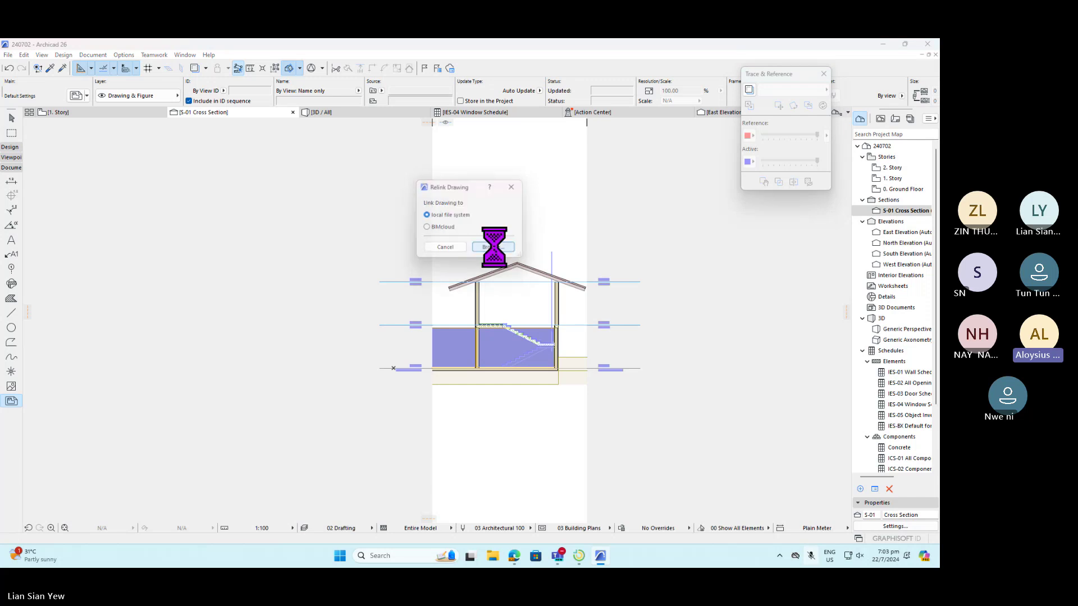
{"action": "left_click", "coordinate": [637, 269]}
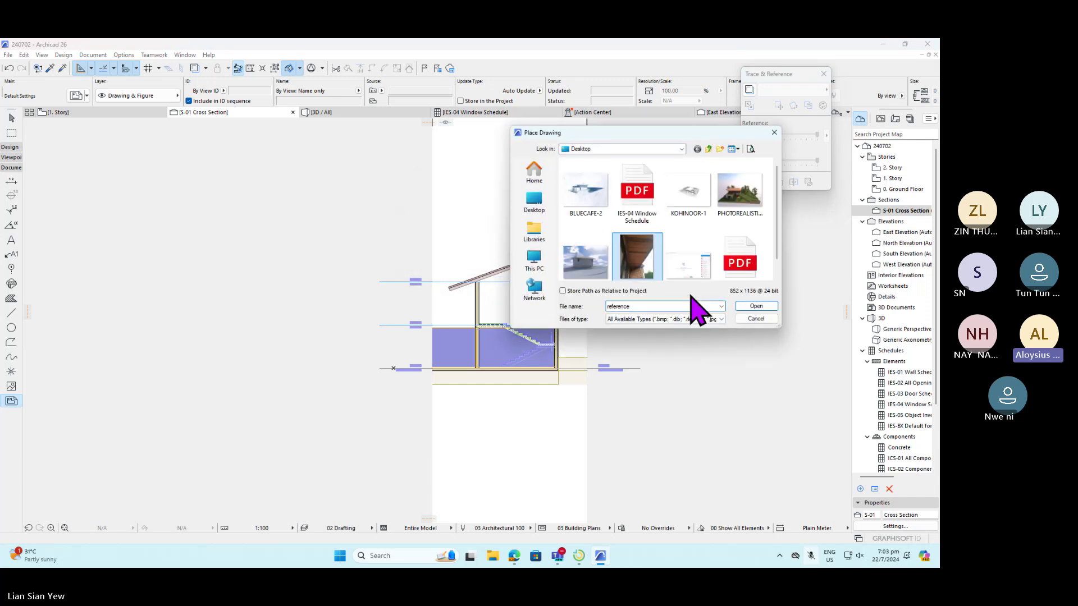
{"action": "left_click", "coordinate": [756, 306]}
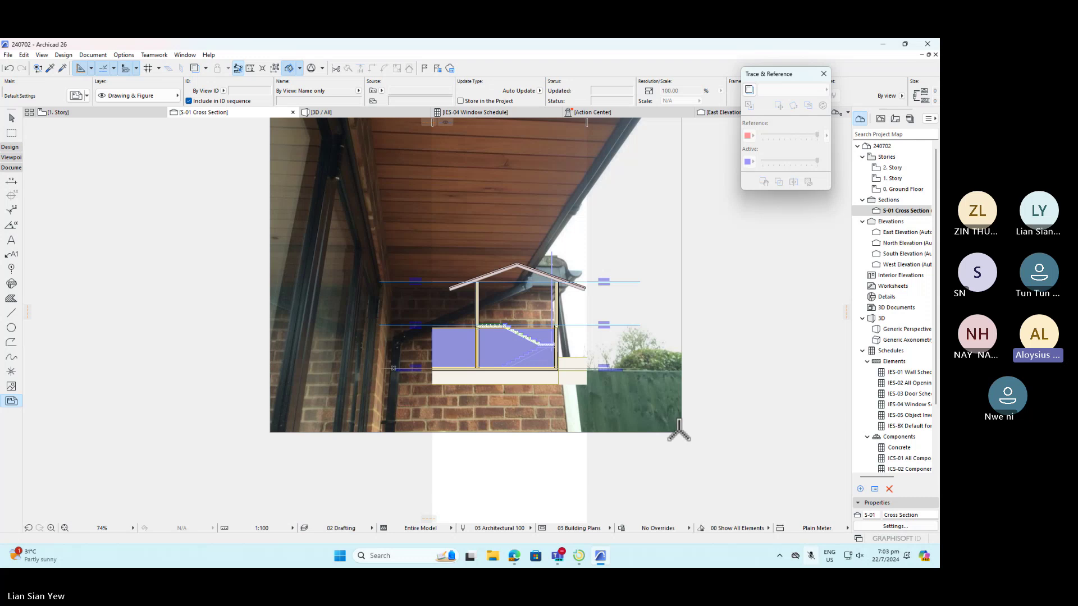
{"action": "left_click", "coordinate": [446, 249]}
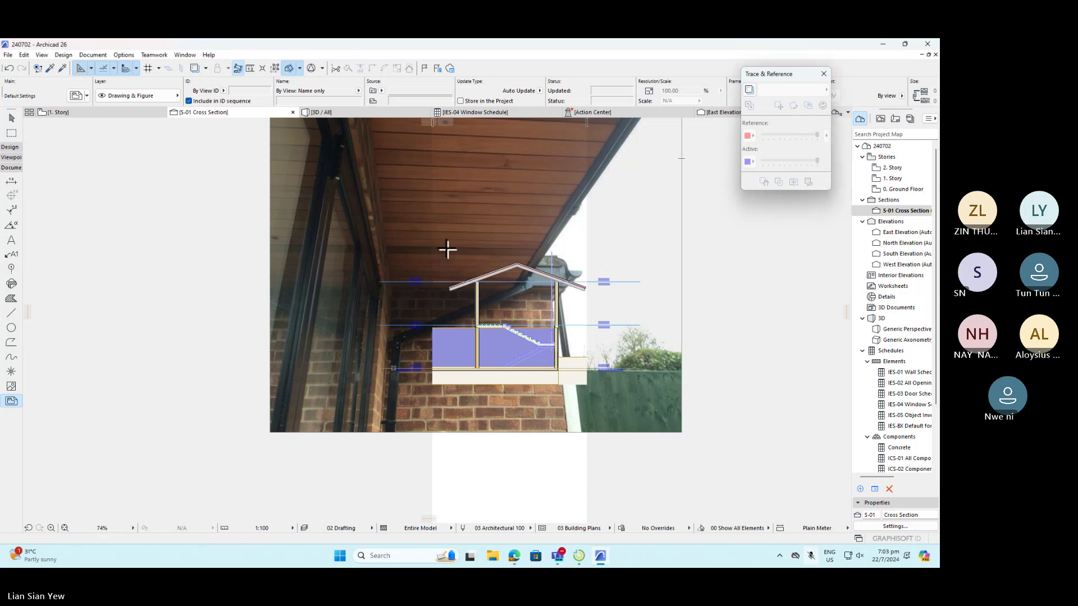
- Select the placed reference image and resize it proportionally from its corner to about 18% scale
{"action": "left_click", "coordinate": [12, 117]}
{"action": "scroll", "coordinate": [393, 415], "scroll_direction": "down", "scroll_amount": 5}
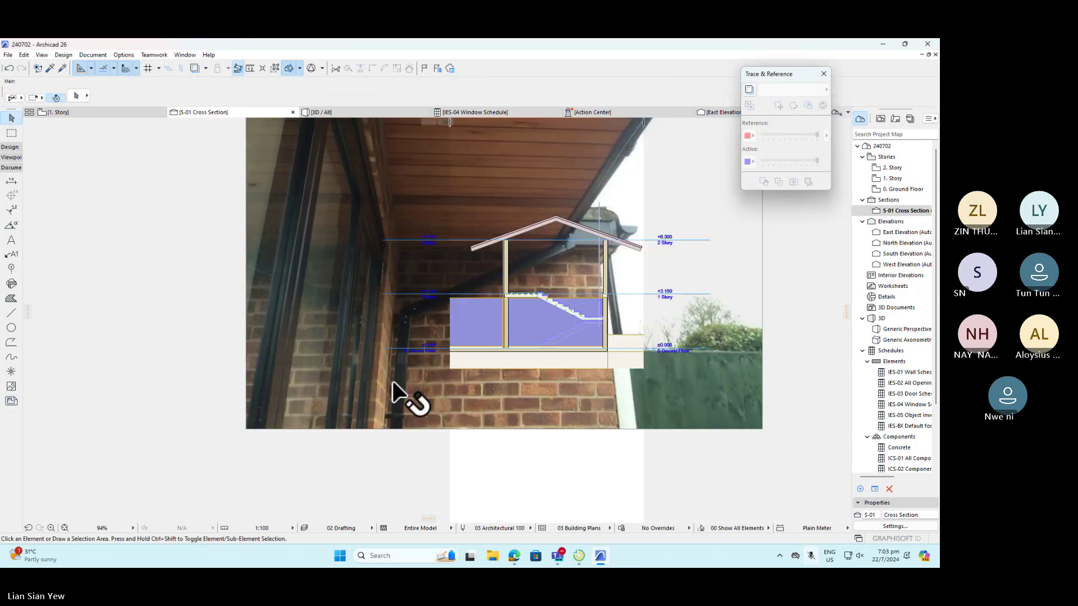
{"action": "left_click", "coordinate": [439, 286]}
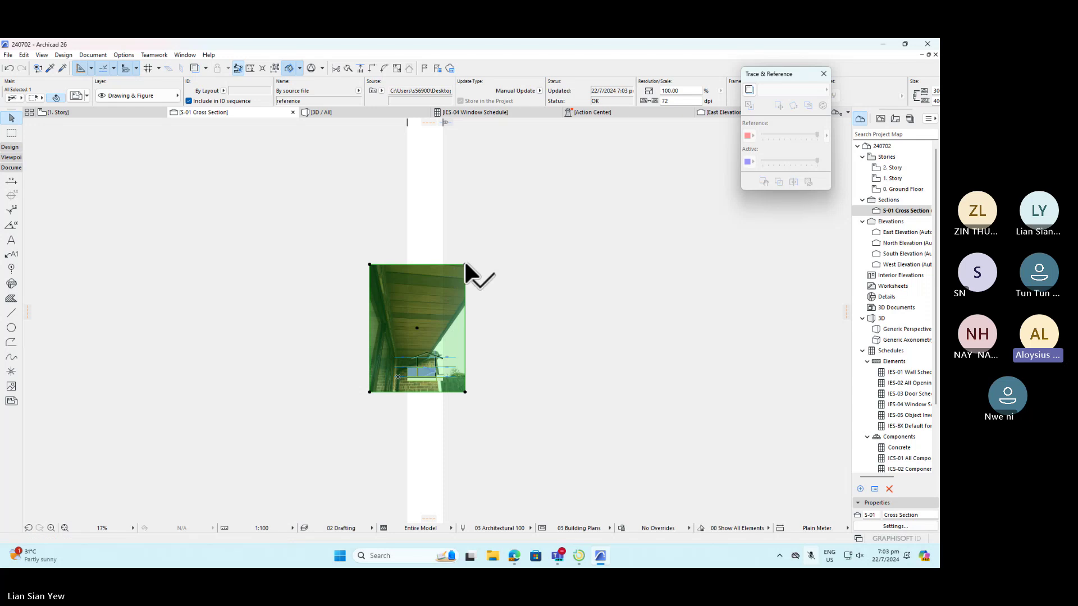
{"action": "left_click", "coordinate": [466, 264]}
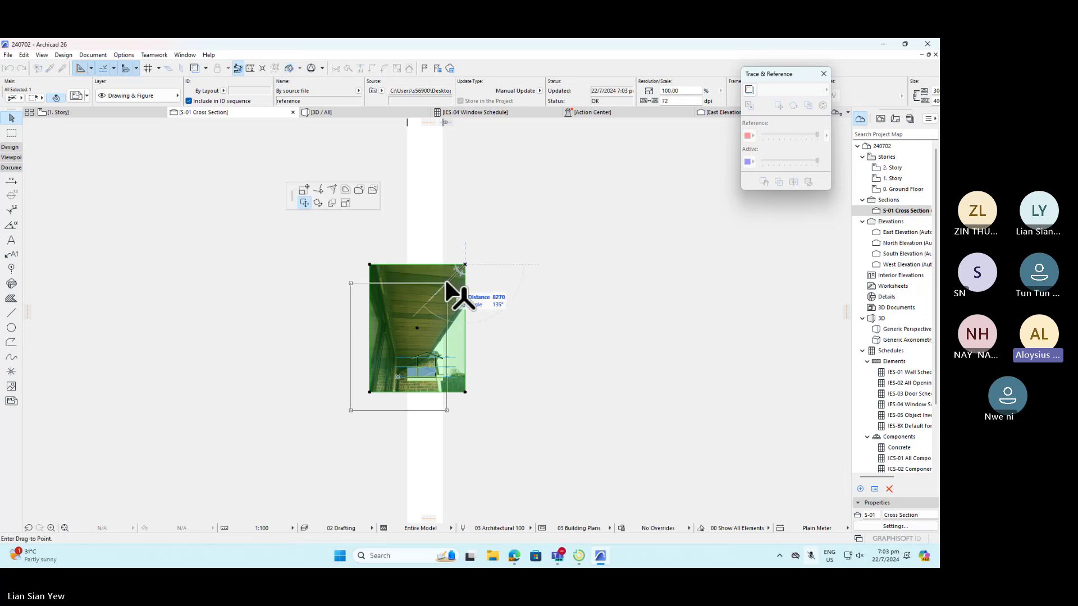
{"action": "left_click", "coordinate": [345, 203]}
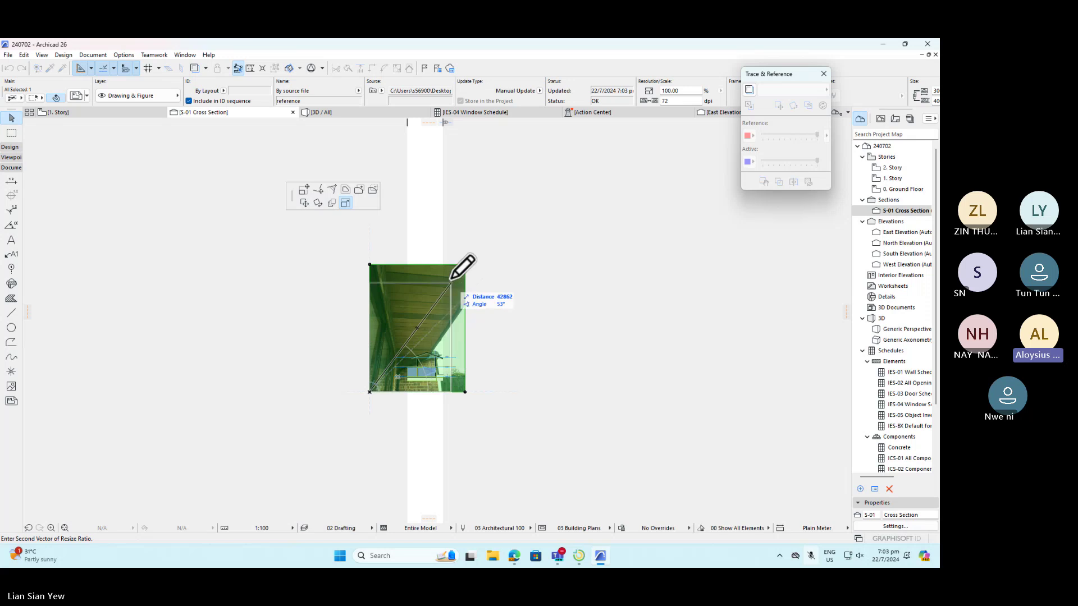
{"action": "left_click", "coordinate": [408, 386]}
- Move the reduced reference image to the empty area just above the roof's left half in the cross section
{"action": "scroll", "coordinate": [386, 386], "scroll_direction": "up", "scroll_amount": 5}
{"action": "left_click", "coordinate": [377, 377]}
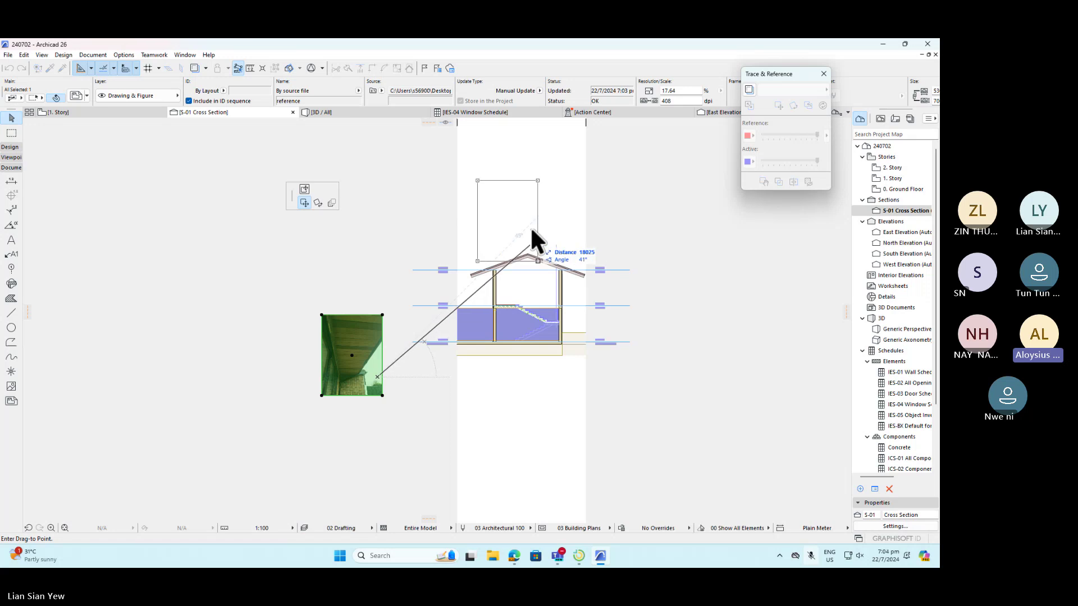
{"action": "left_click", "coordinate": [515, 225]}
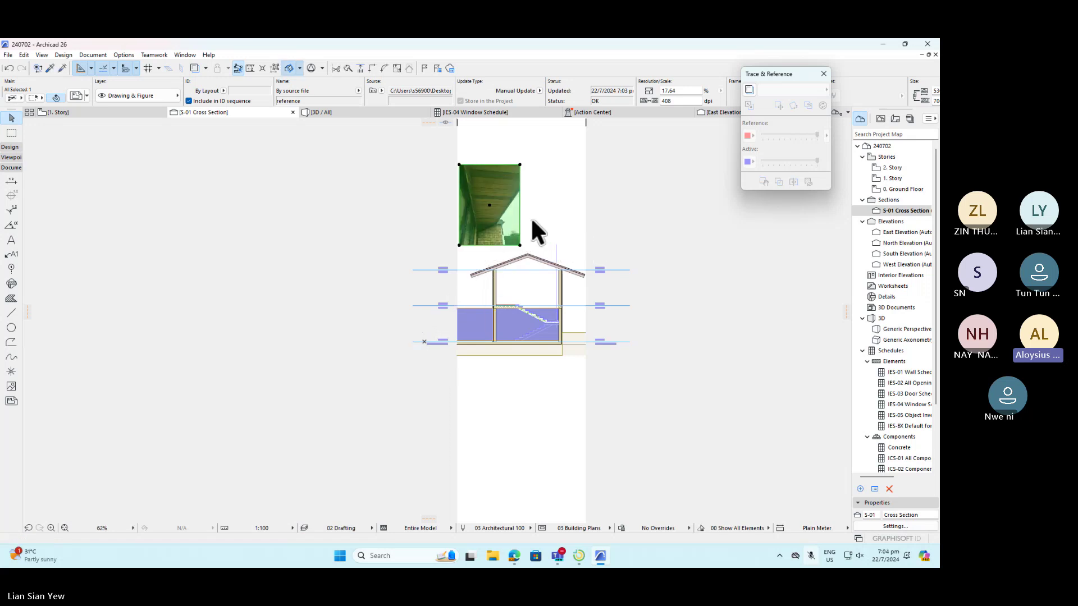
- Shrink the reference image further from its upper-right corner to about 14% scale
{"action": "scroll", "coordinate": [522, 190], "scroll_direction": "up", "scroll_amount": 7}
{"action": "scroll", "coordinate": [523, 190], "scroll_direction": "down", "scroll_amount": 4}
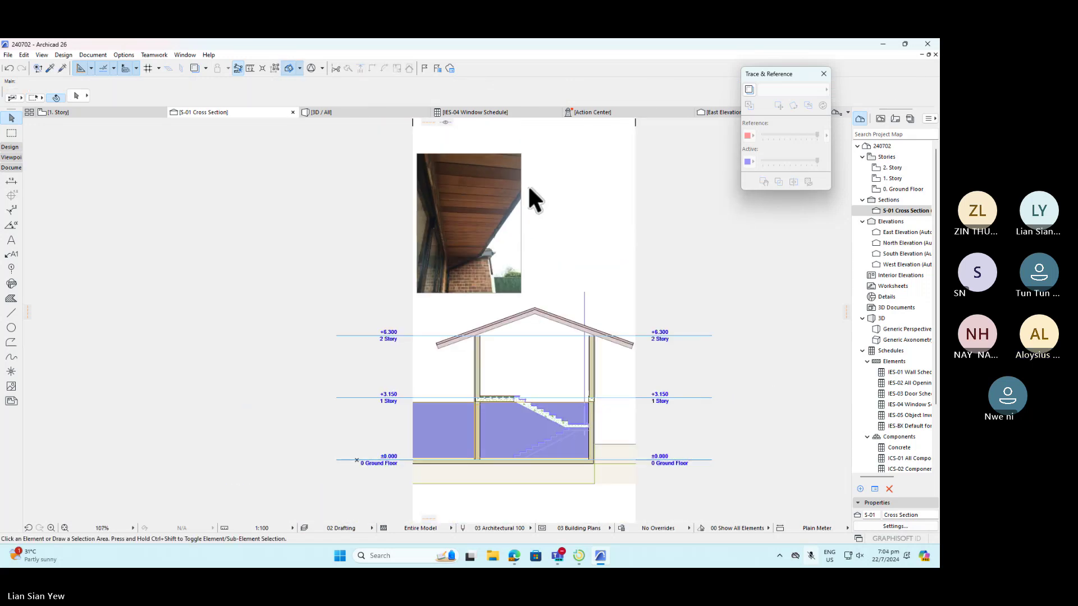
{"action": "left_click", "coordinate": [521, 208]}
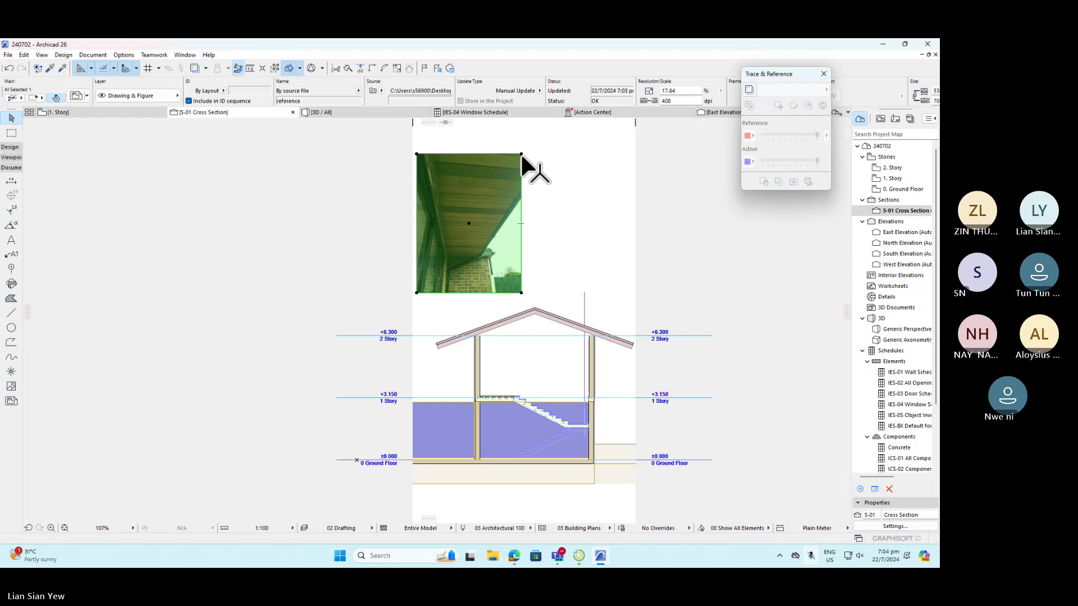
{"action": "left_click", "coordinate": [521, 153]}
{"action": "left_click", "coordinate": [508, 190]}
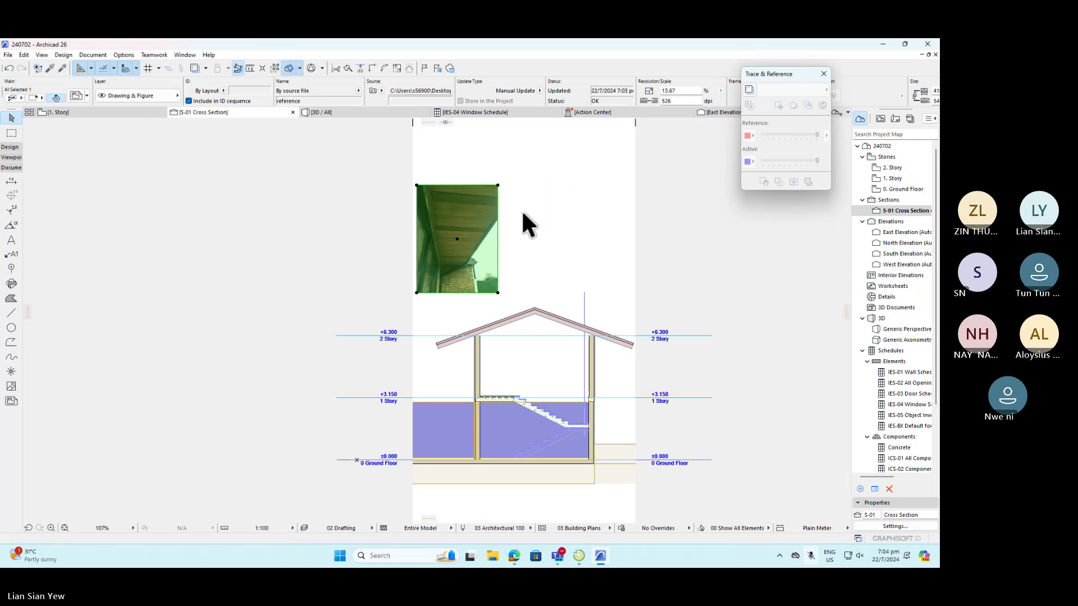
- Crop the reference image's top edge down and its bottom edge up, cutting off most of the brick wall below the soffit
{"action": "left_click", "coordinate": [496, 184]}
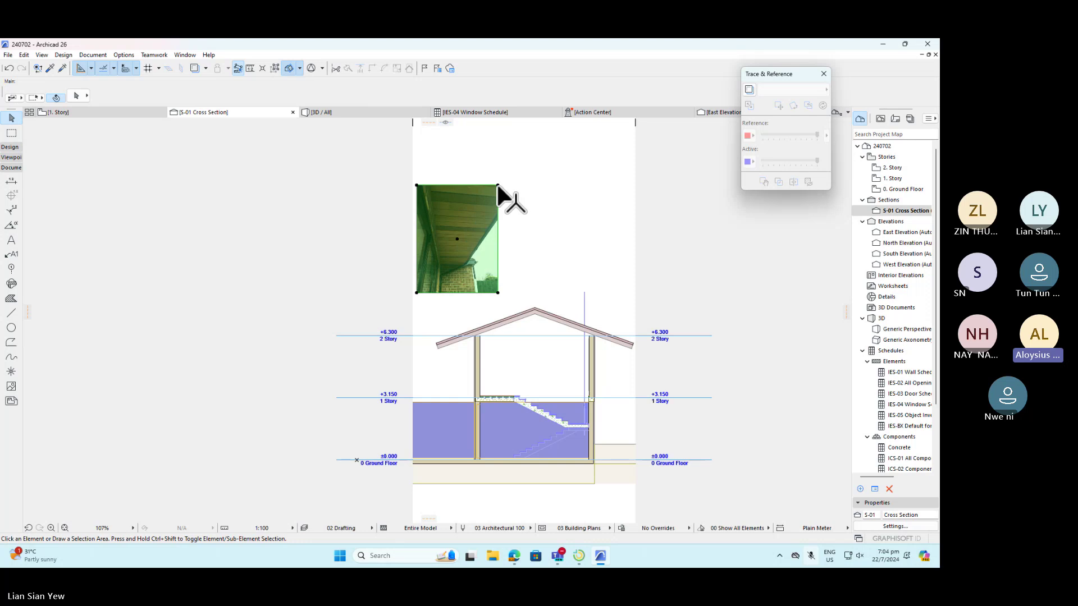
{"action": "left_click", "coordinate": [497, 182]}
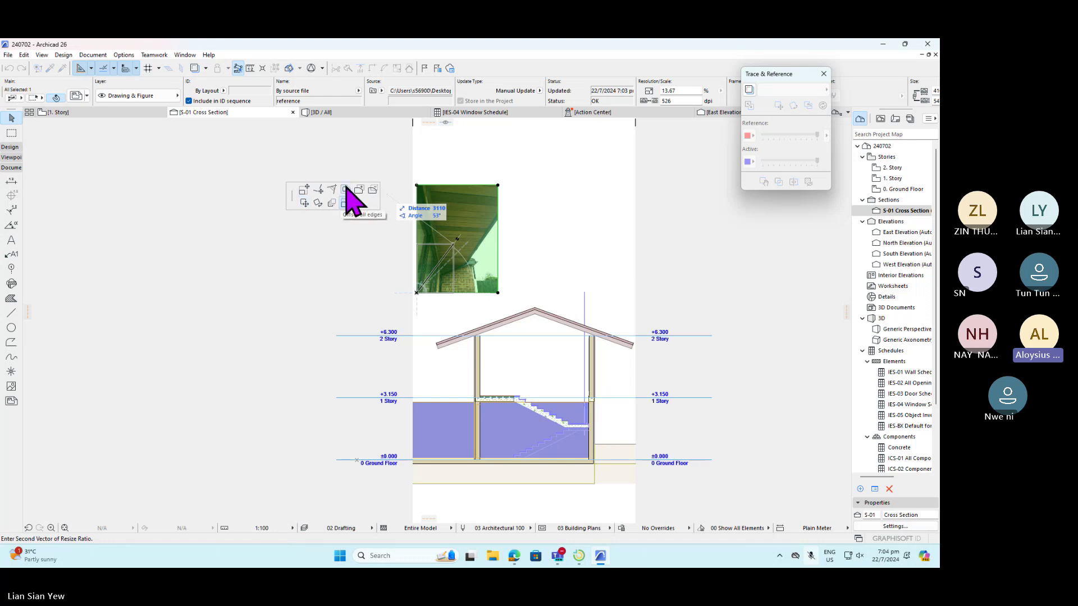
{"action": "left_click", "coordinate": [304, 191]}
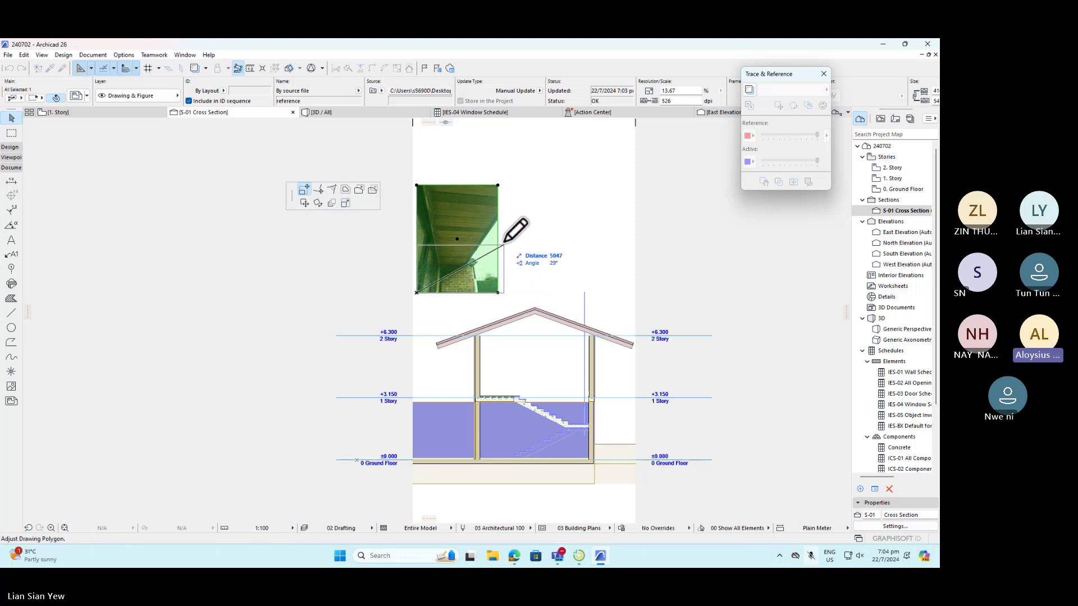
{"action": "left_click", "coordinate": [498, 207]}
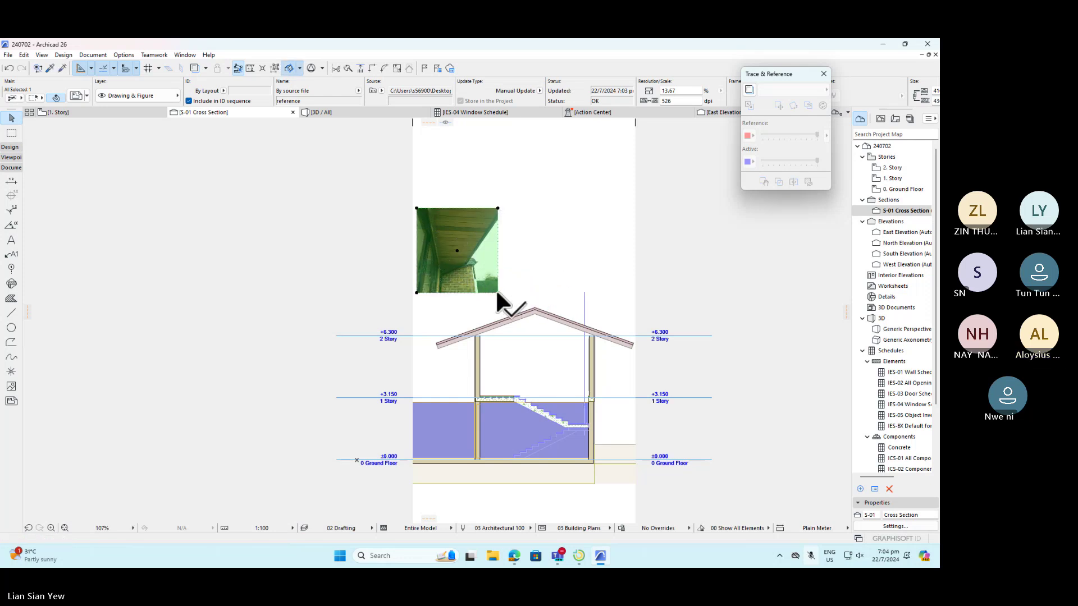
{"action": "scroll", "coordinate": [466, 268], "scroll_direction": "up", "scroll_amount": 4}
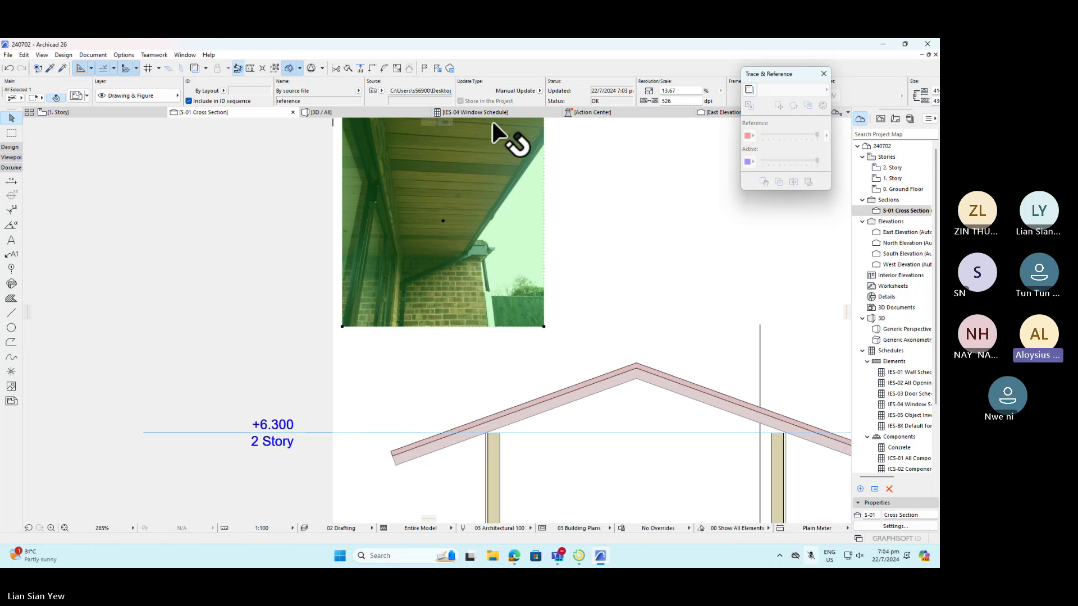
{"action": "left_click", "coordinate": [544, 324]}
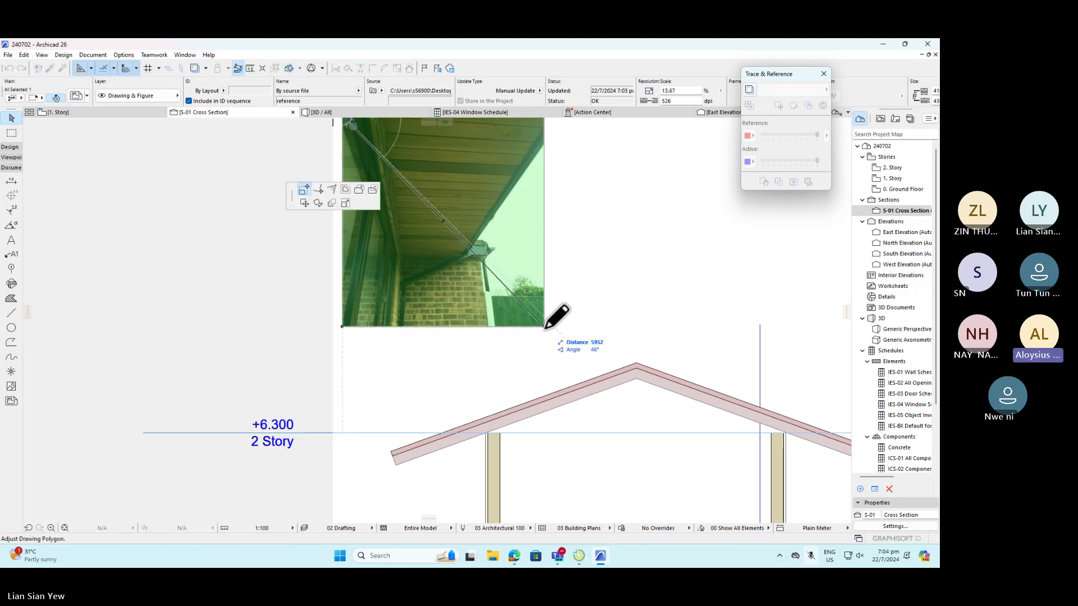
{"action": "left_click", "coordinate": [543, 267]}
{"action": "left_click", "coordinate": [615, 288]}
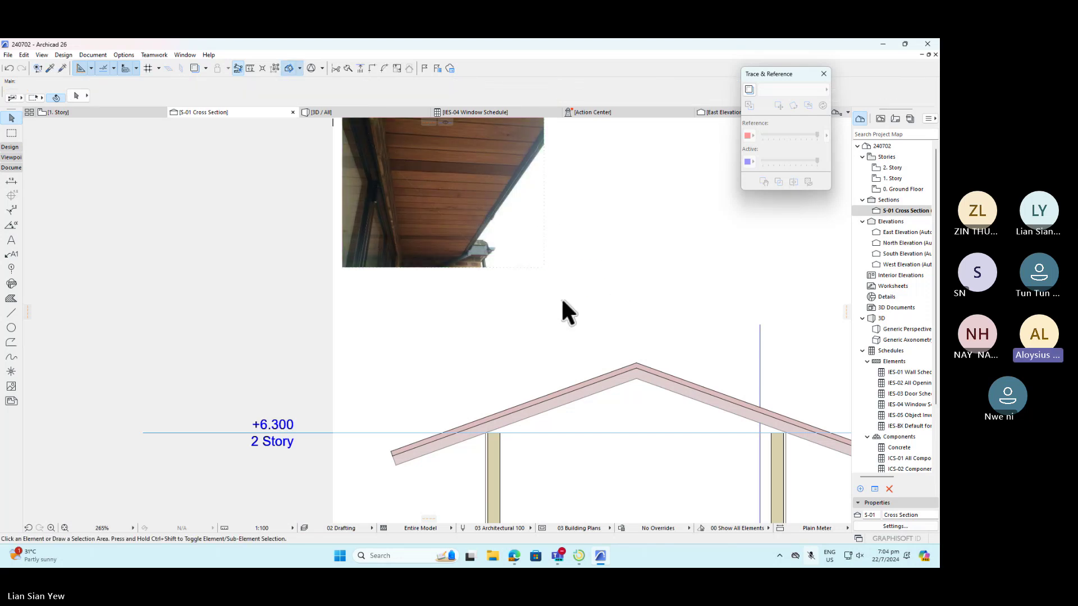
- Move the cropped soffit image down beside the roof's left slope and deselect it
{"action": "scroll", "coordinate": [519, 312], "scroll_direction": "down", "scroll_amount": 4}
{"action": "scroll", "coordinate": [494, 309], "scroll_direction": "up", "scroll_amount": 3}
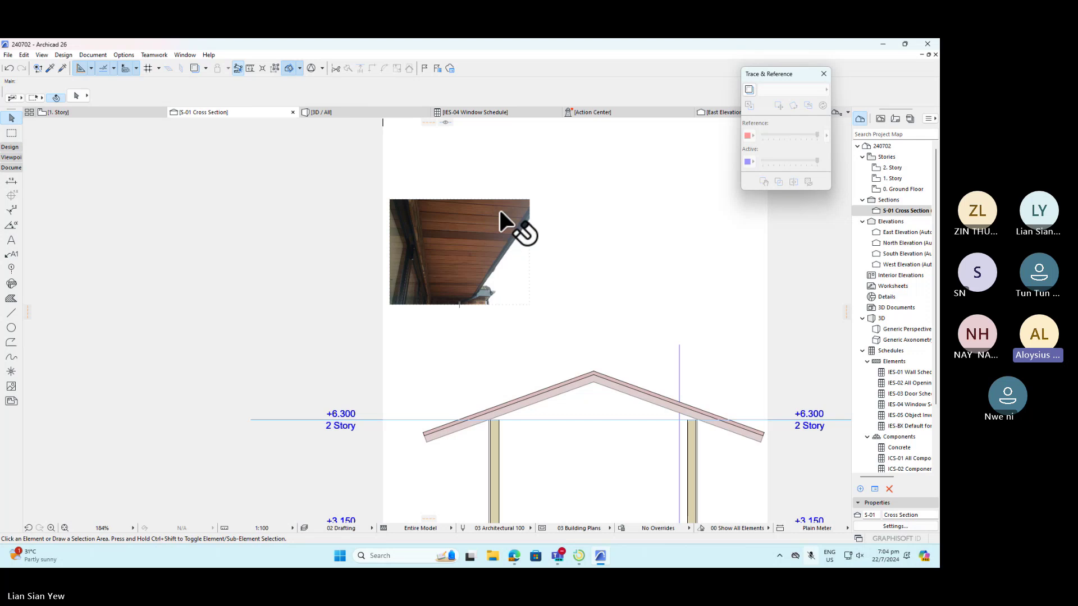
{"action": "scroll", "coordinate": [497, 210], "scroll_direction": "down", "scroll_amount": 3}
{"action": "left_click", "coordinate": [483, 238]}
{"action": "left_click", "coordinate": [485, 243]}
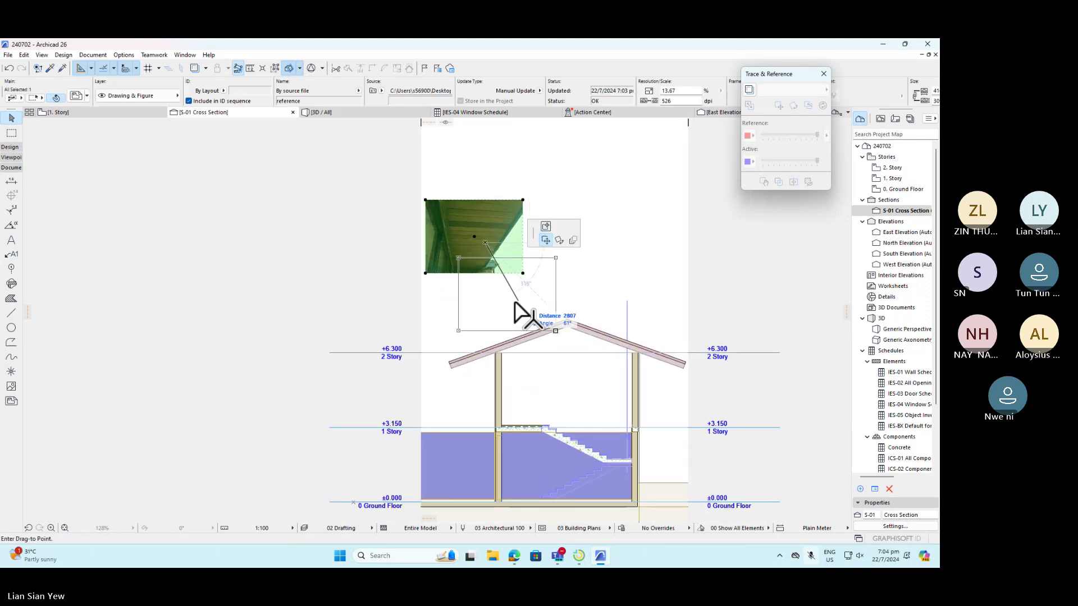
{"action": "left_click", "coordinate": [477, 289]}
{"action": "key", "text": "Escape"}
{"action": "scroll", "coordinate": [496, 335], "scroll_direction": "up", "scroll_amount": 3}
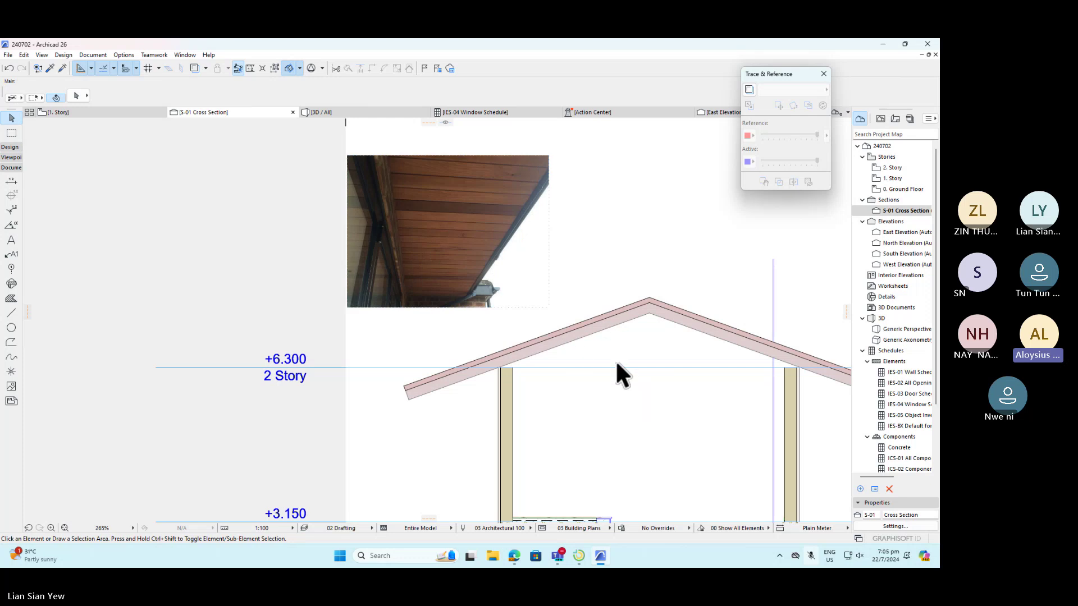
{"action": "left_click", "coordinate": [631, 411]}
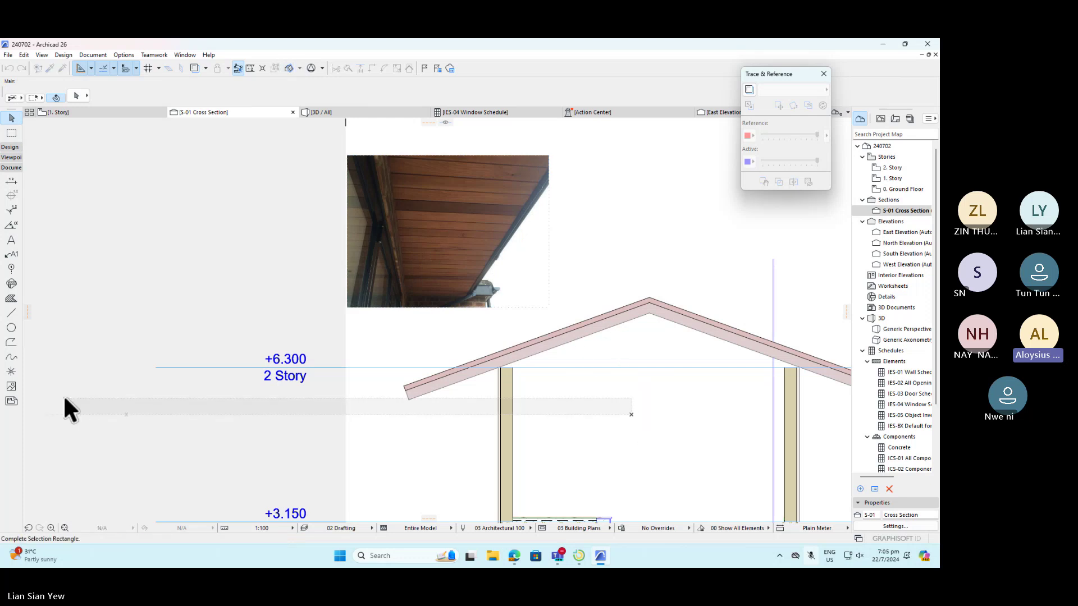
{"action": "left_click", "coordinate": [74, 403]}
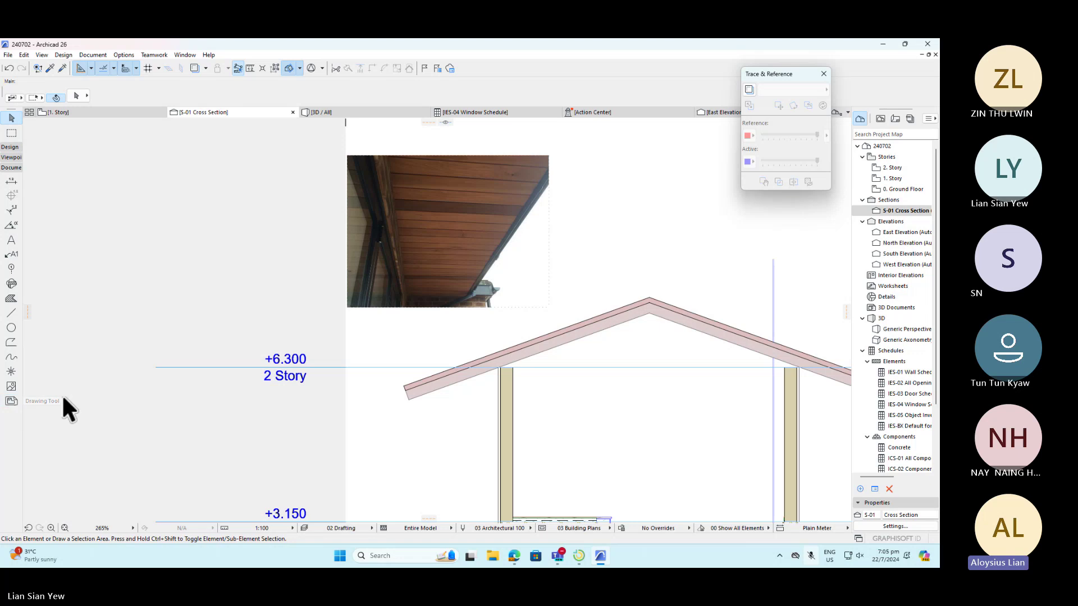
- Minimize Archicad and switch to the LanSchool Teacher Console
{"action": "left_click", "coordinate": [884, 44]}
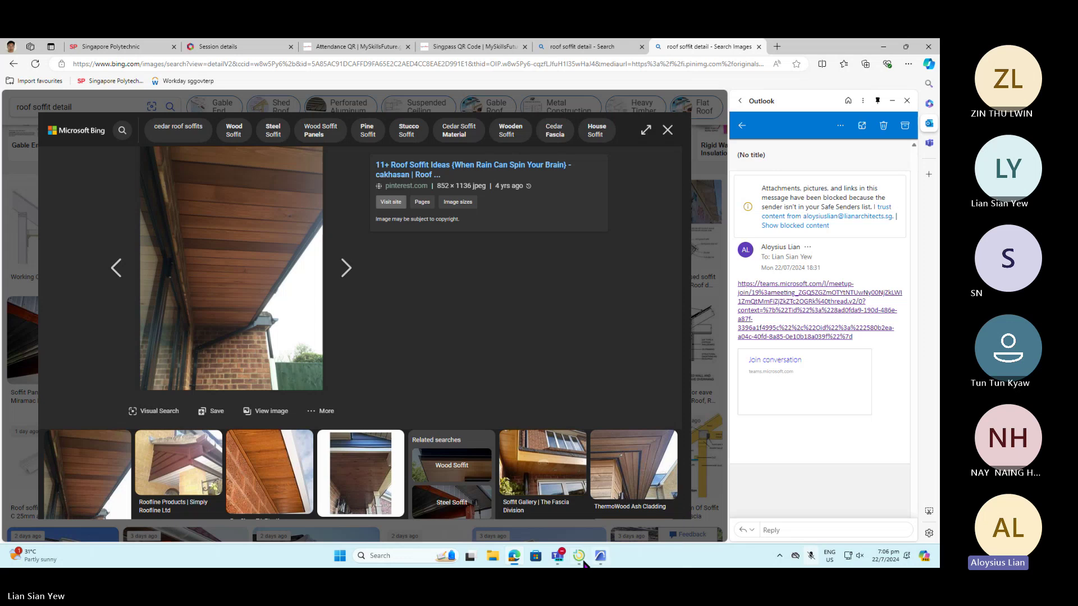
{"action": "mouse_move", "coordinate": [585, 560]}
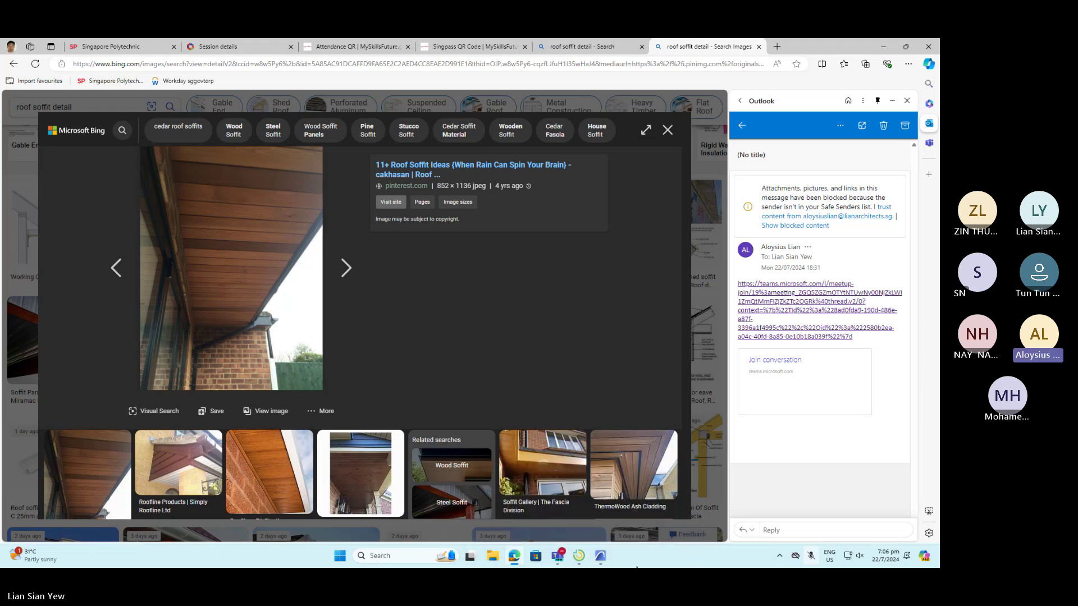
{"action": "left_click", "coordinate": [580, 556]}
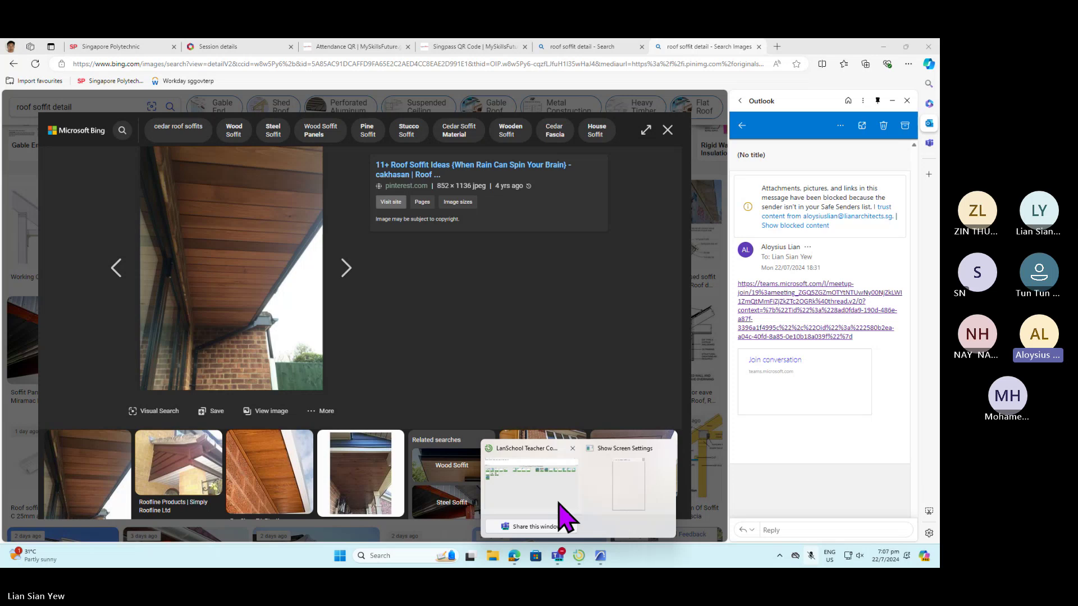
{"action": "left_click", "coordinate": [560, 504]}
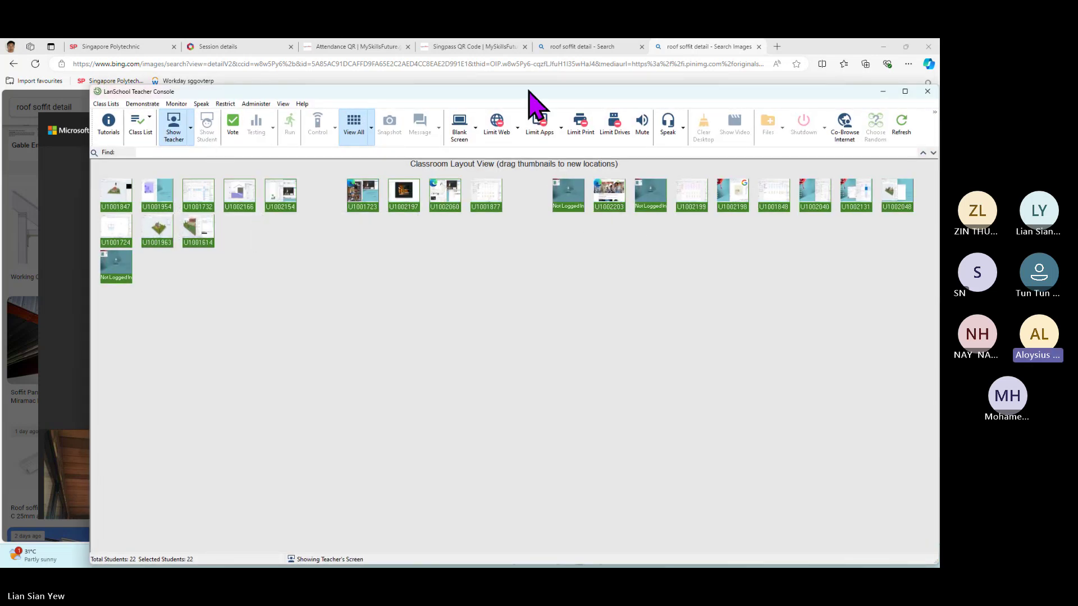
- Refresh the student thumbnails and stop showing the teacher's screen
{"action": "left_click", "coordinate": [901, 124]}
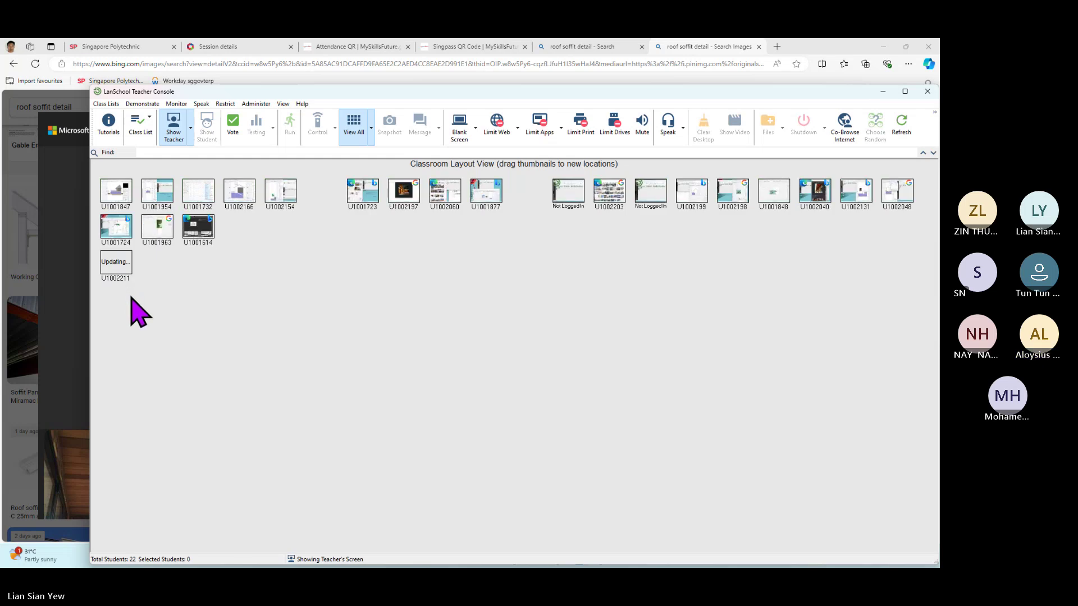
{"action": "left_click", "coordinate": [190, 128]}
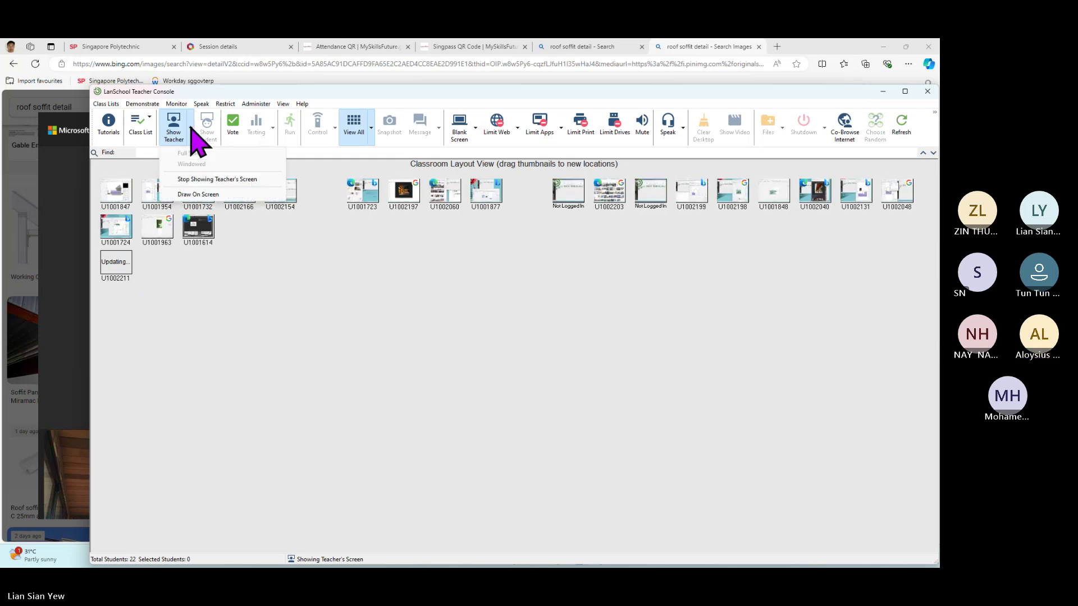
{"action": "left_click", "coordinate": [225, 180]}
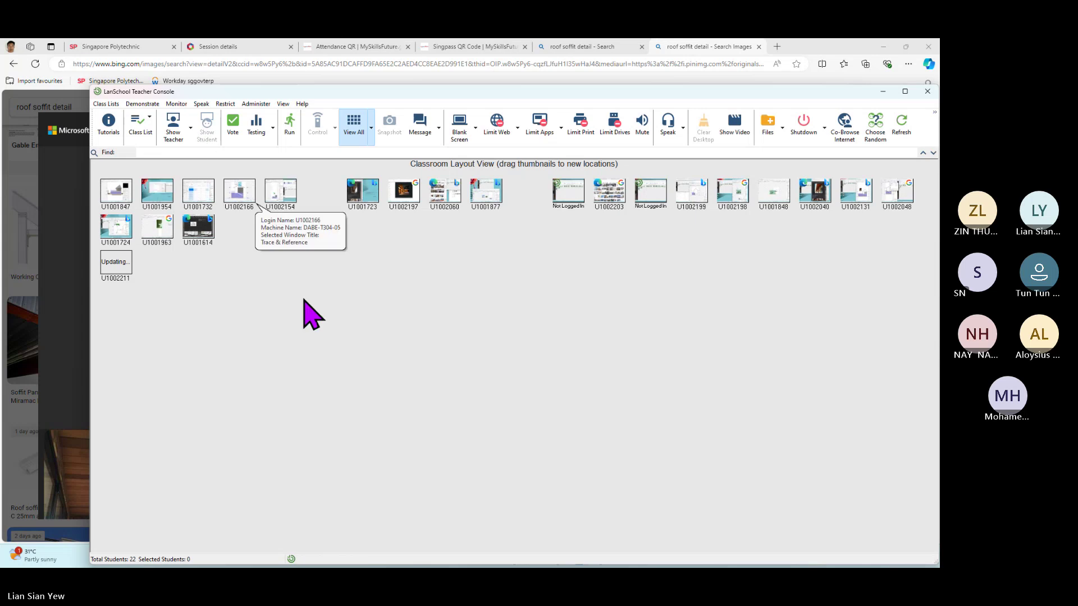
- Select all students and show them the teacher's screen in windowed mode
{"action": "key", "text": "ctrl+a"}
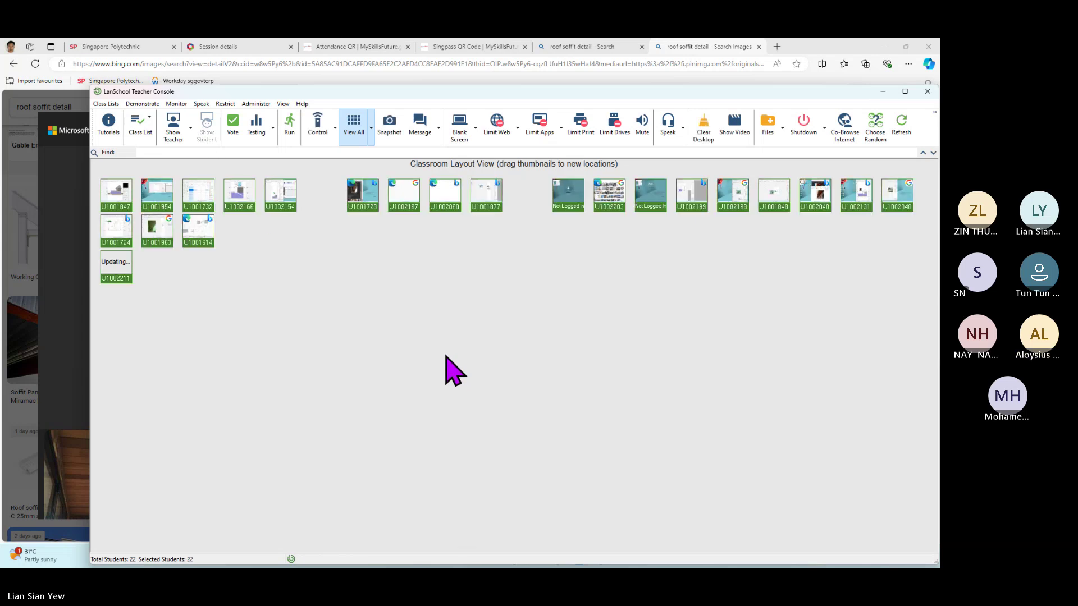
{"action": "left_click", "coordinate": [190, 133]}
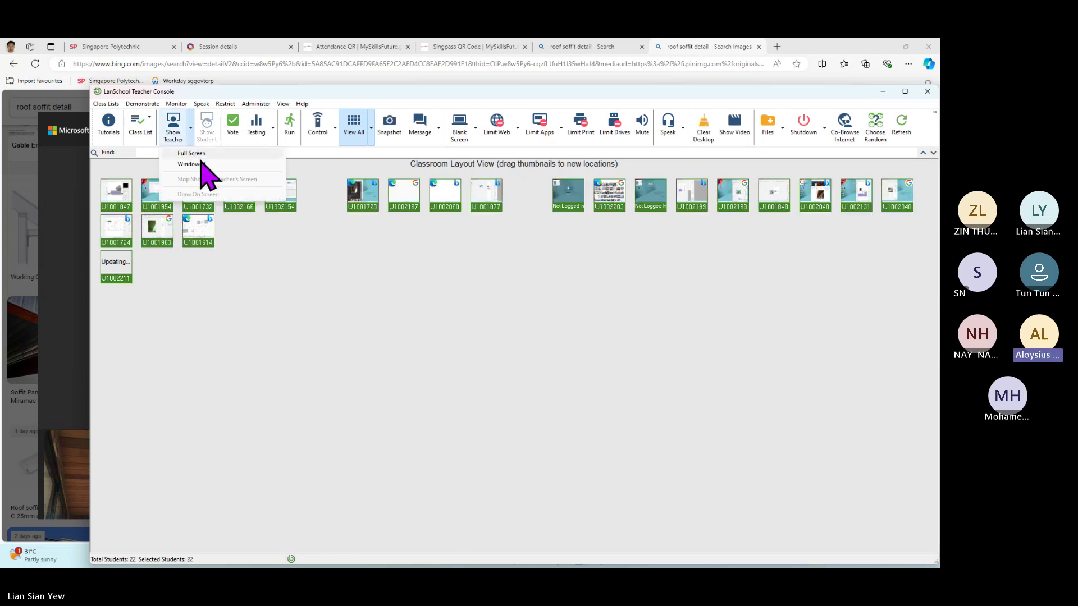
{"action": "left_click", "coordinate": [201, 164]}
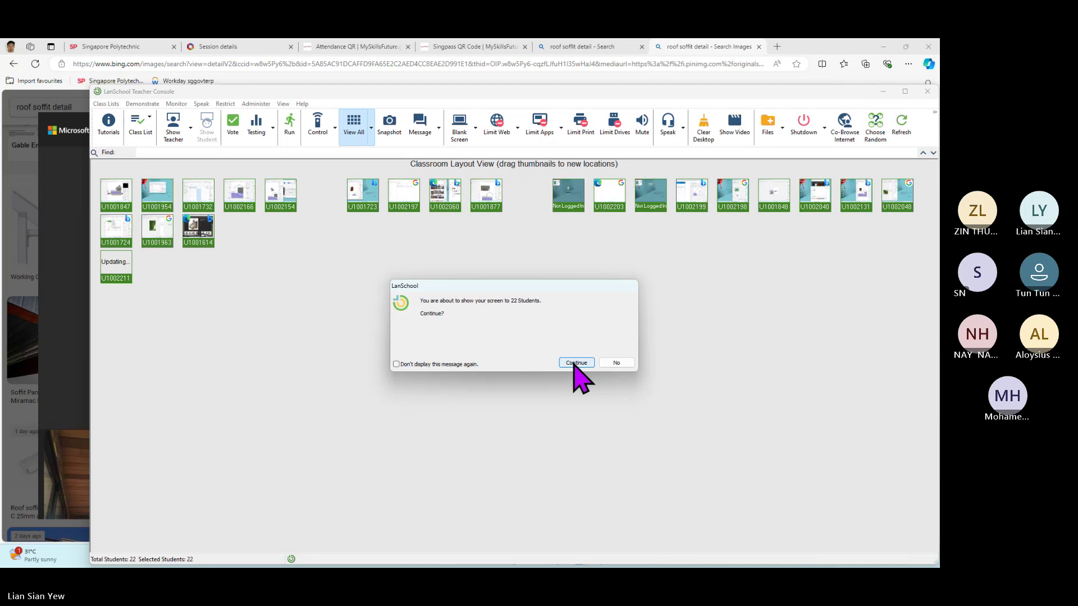
{"action": "left_click", "coordinate": [576, 363]}
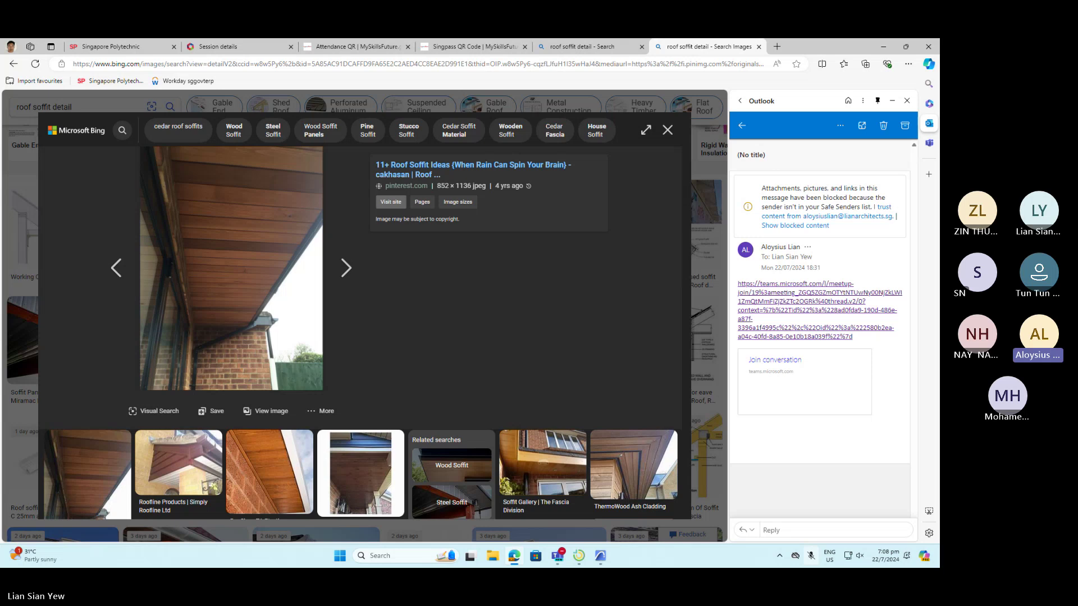
- Return to the S-01 Cross Section in Archicad and display the Viewpoint tools, including the Detail tool
{"action": "left_click", "coordinate": [600, 555]}
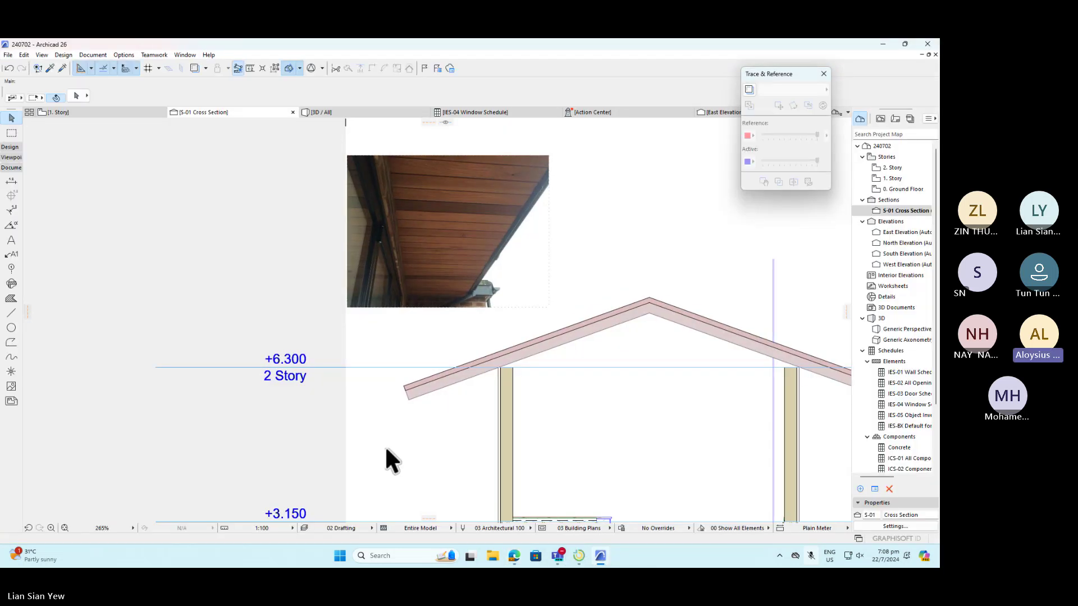
{"action": "left_click", "coordinate": [12, 158]}
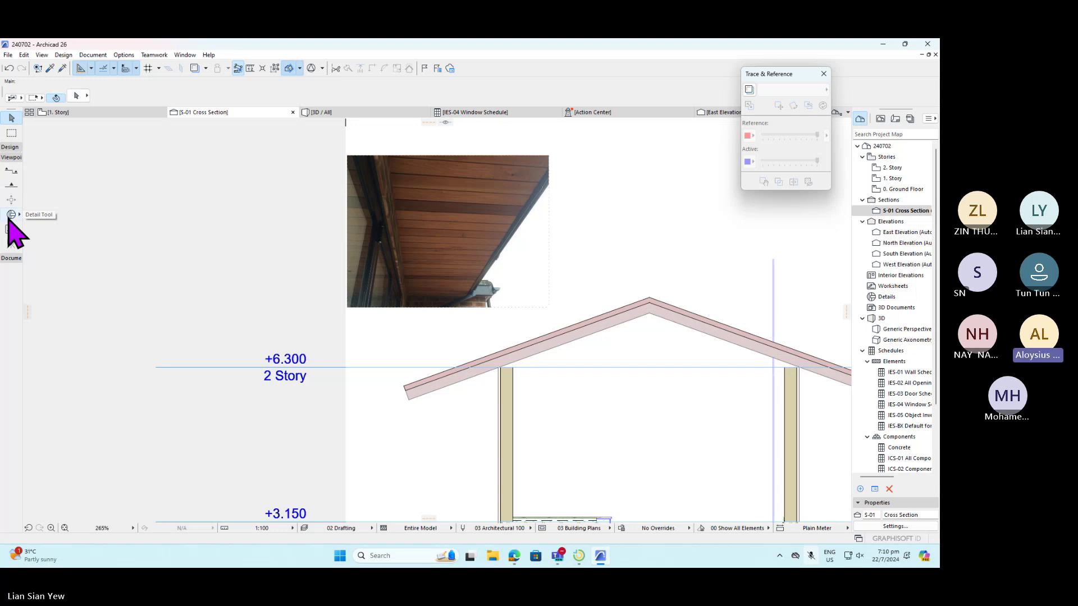
- Switch to the LanSchool Teacher Console and stop showing the teacher's screen to the students
{"action": "mouse_move", "coordinate": [579, 556]}
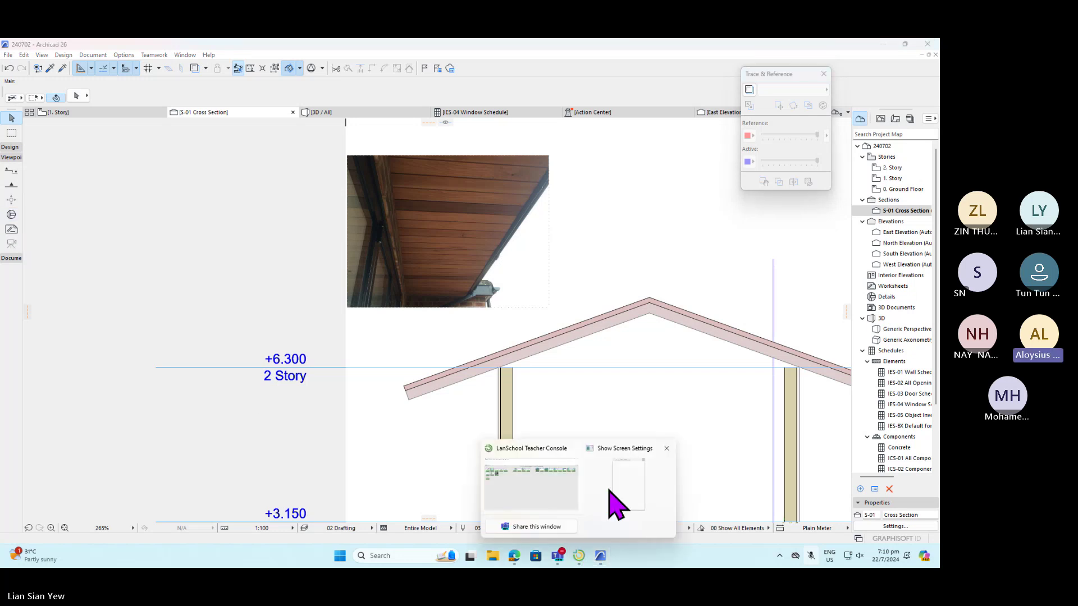
{"action": "left_click", "coordinate": [573, 472]}
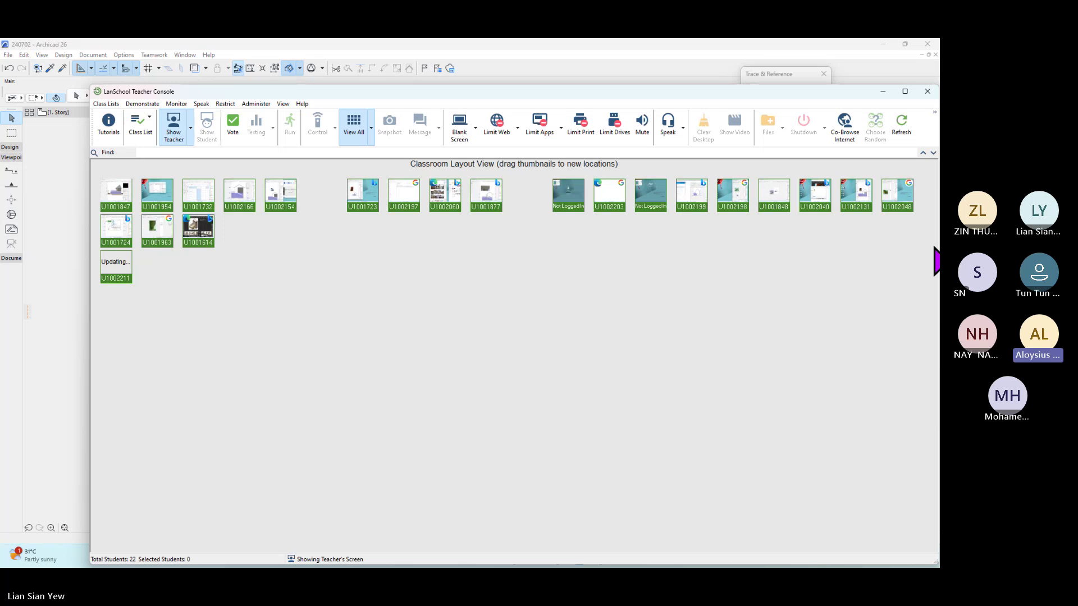
{"action": "key", "text": "ctrl+a"}
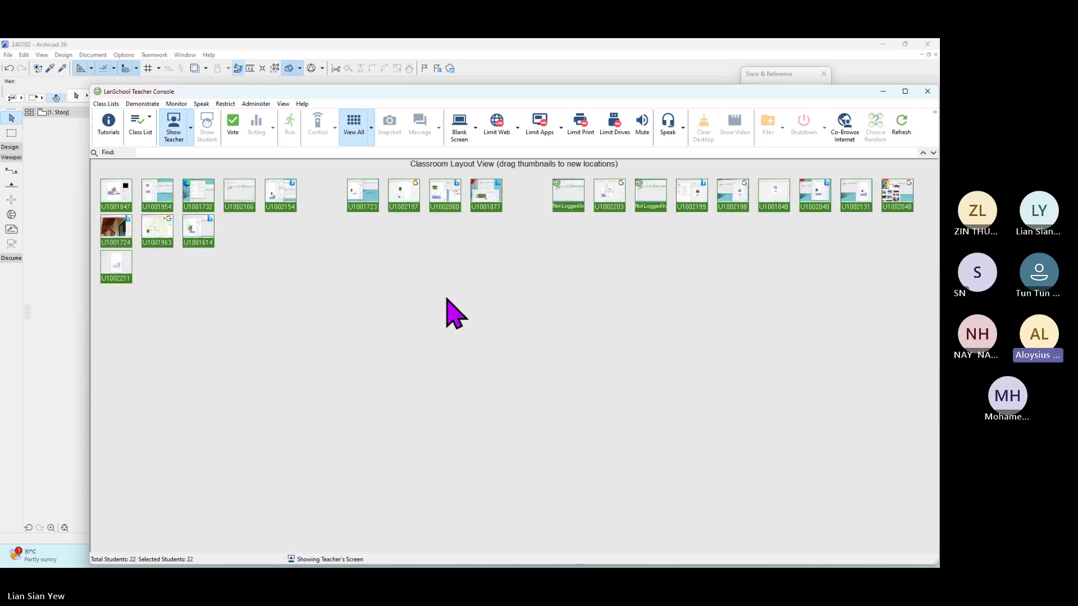
{"action": "left_click", "coordinate": [609, 255]}
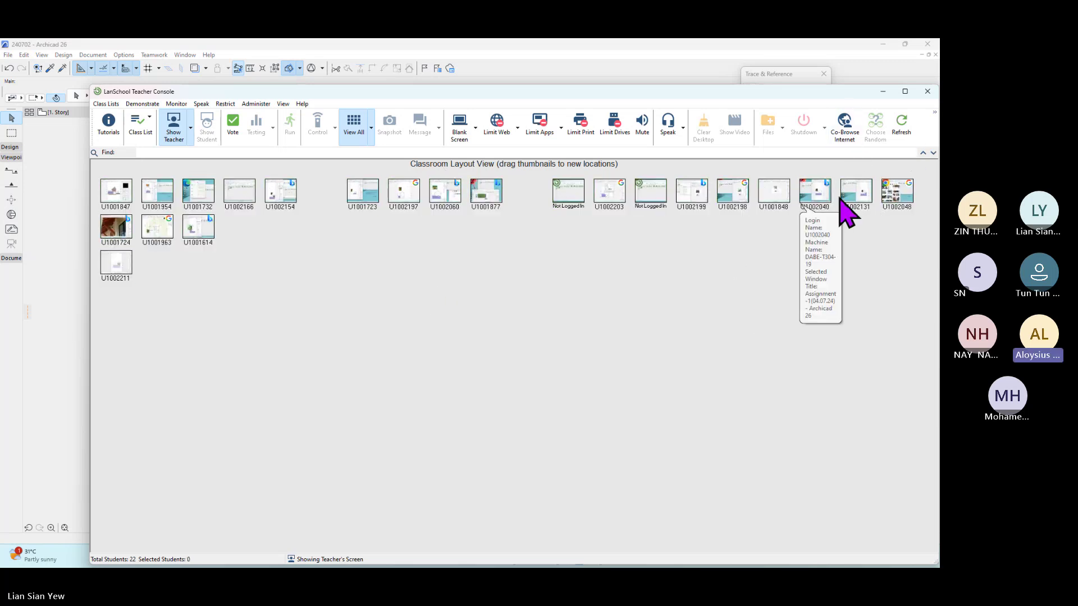
{"action": "left_click", "coordinate": [190, 134]}
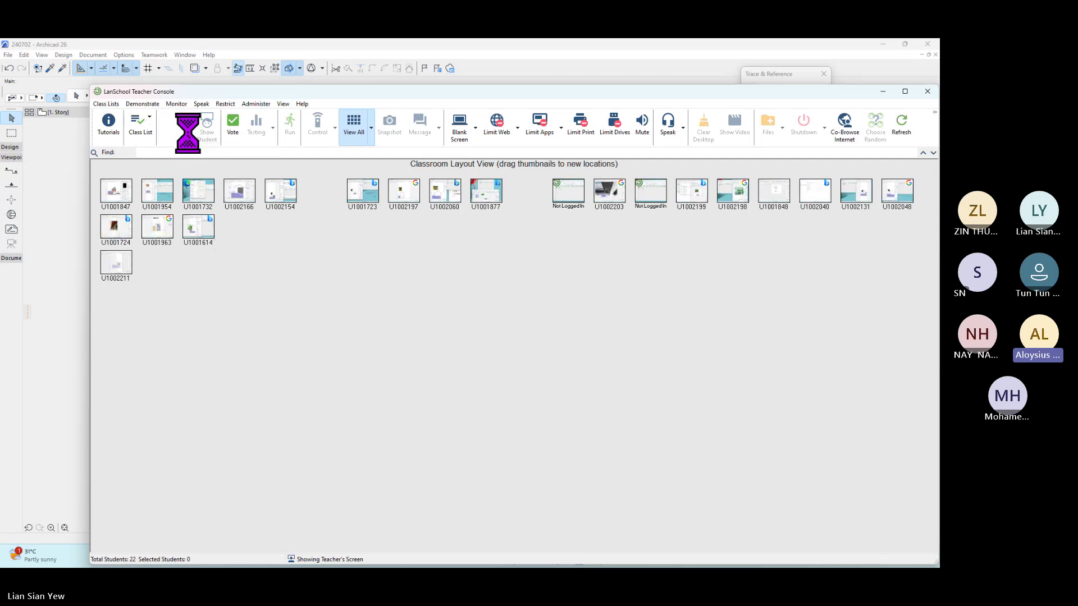
{"action": "left_click", "coordinate": [270, 247]}
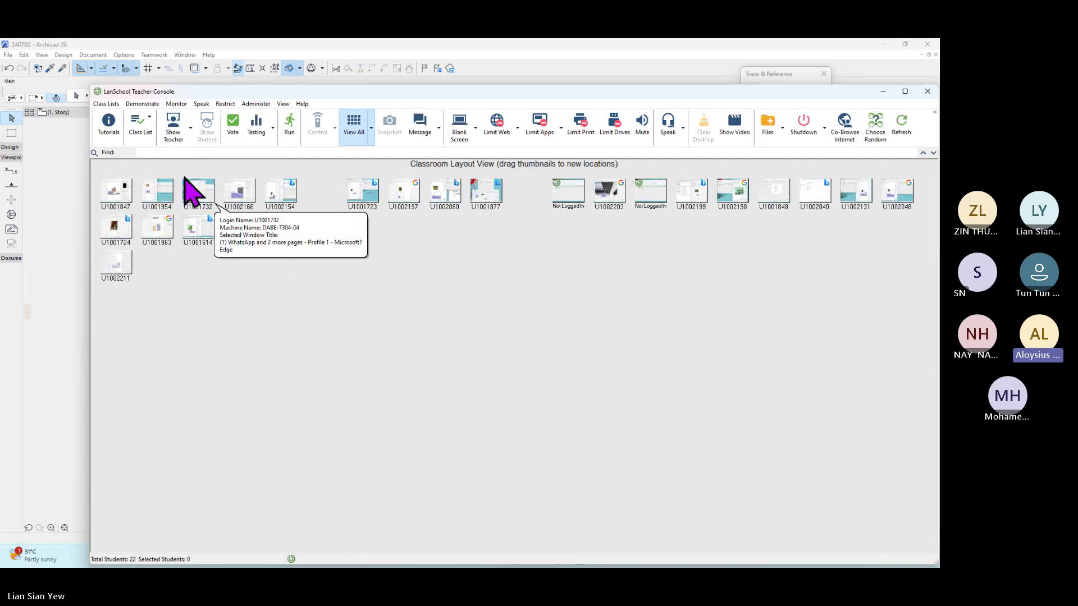
- Refresh the list of student machines and close the LanSchool Teacher Console
{"action": "left_click", "coordinate": [191, 133]}
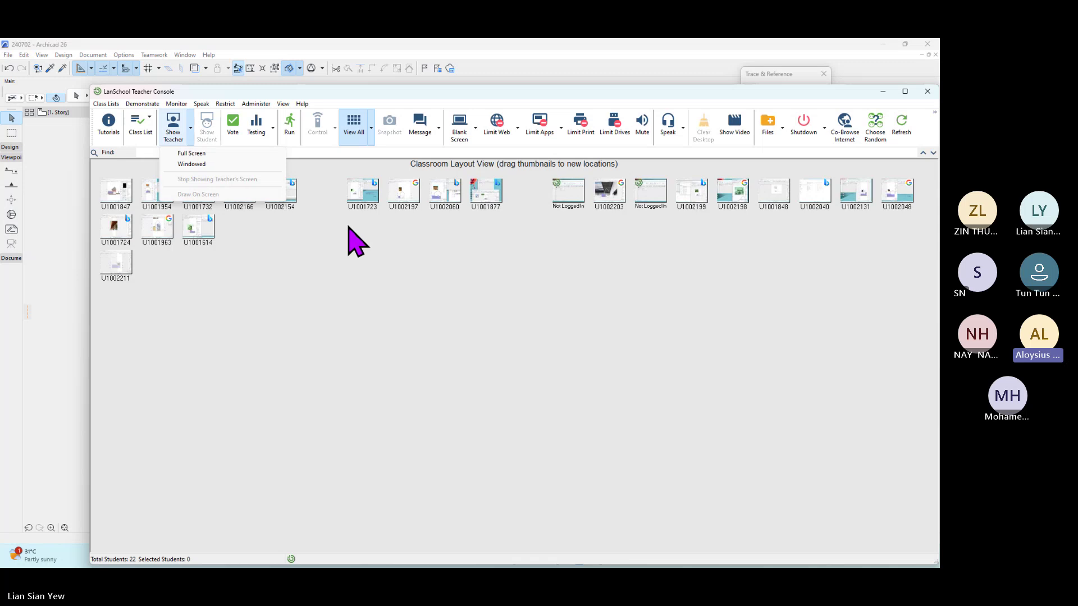
{"action": "left_click", "coordinate": [324, 248]}
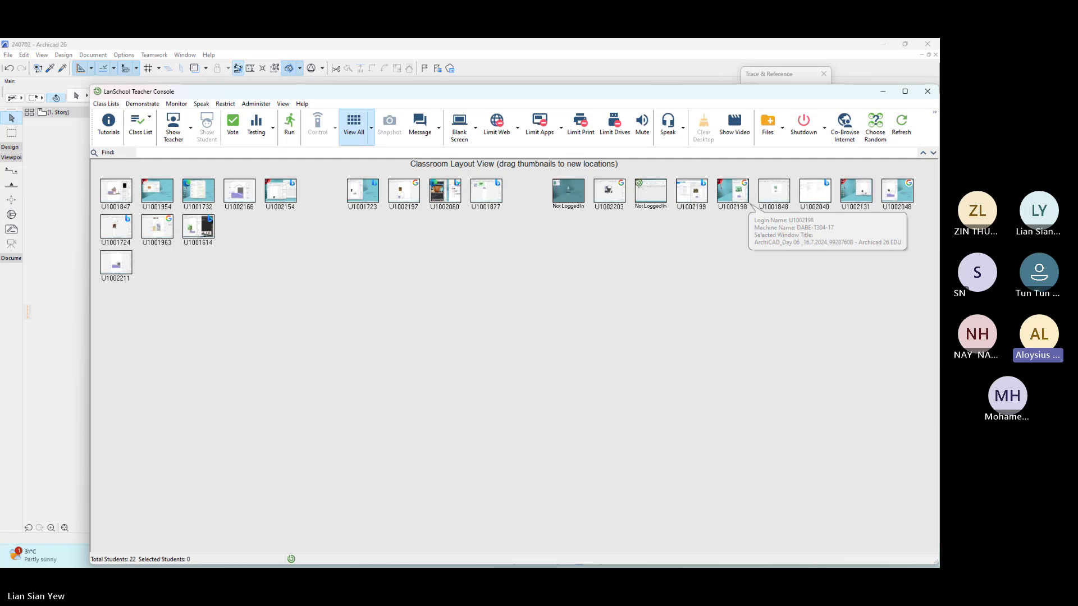
{"action": "left_click", "coordinate": [900, 127]}
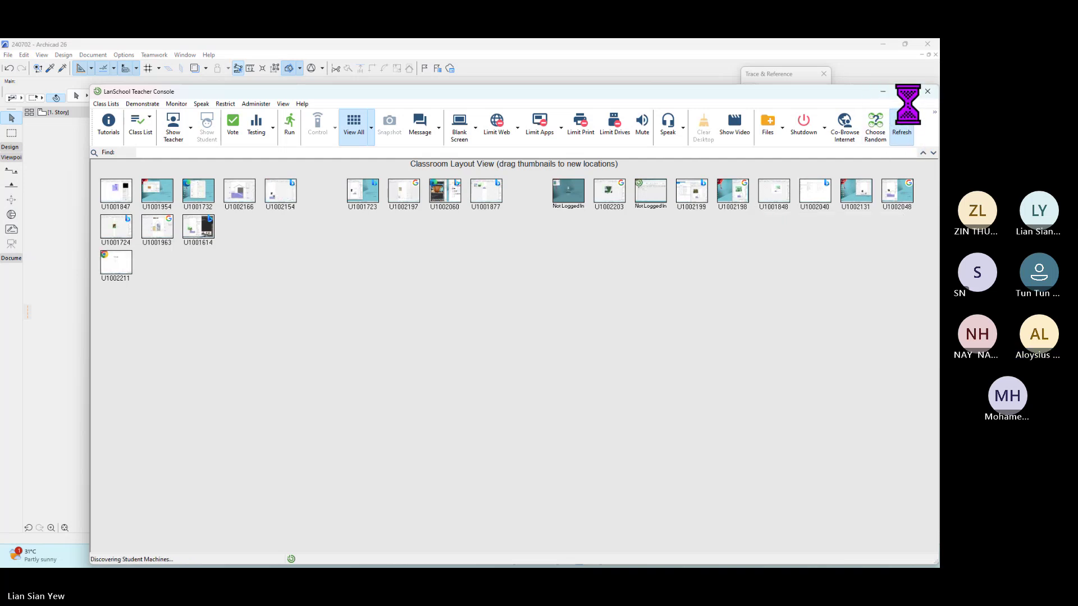
{"action": "left_click", "coordinate": [927, 91]}
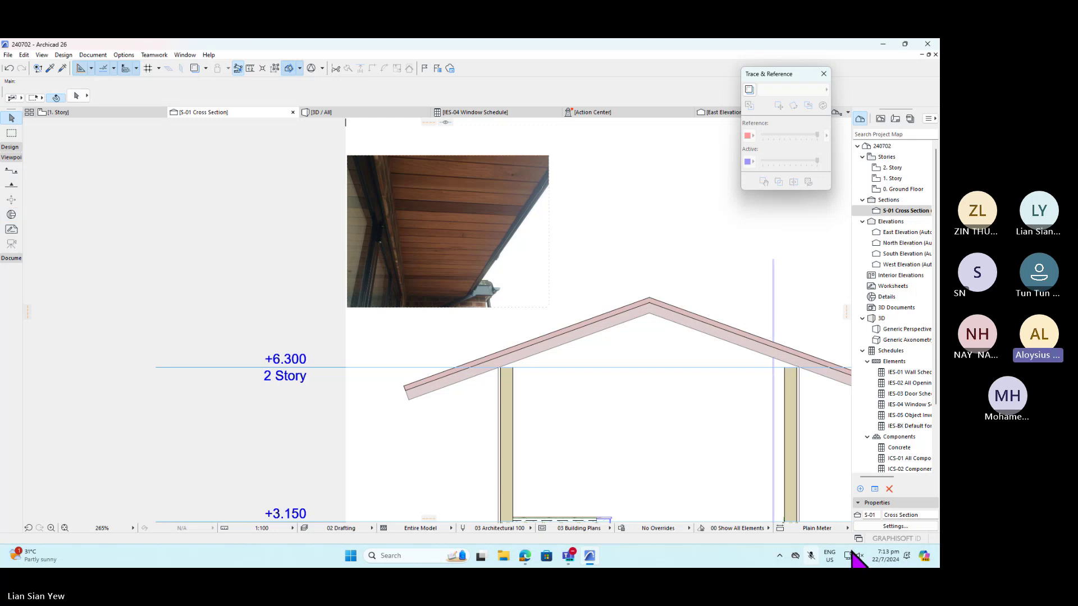
- Reopen the LanSchool Teacher Console, select all students and show them the teacher's screen in windowed mode
{"action": "left_click", "coordinate": [779, 556]}
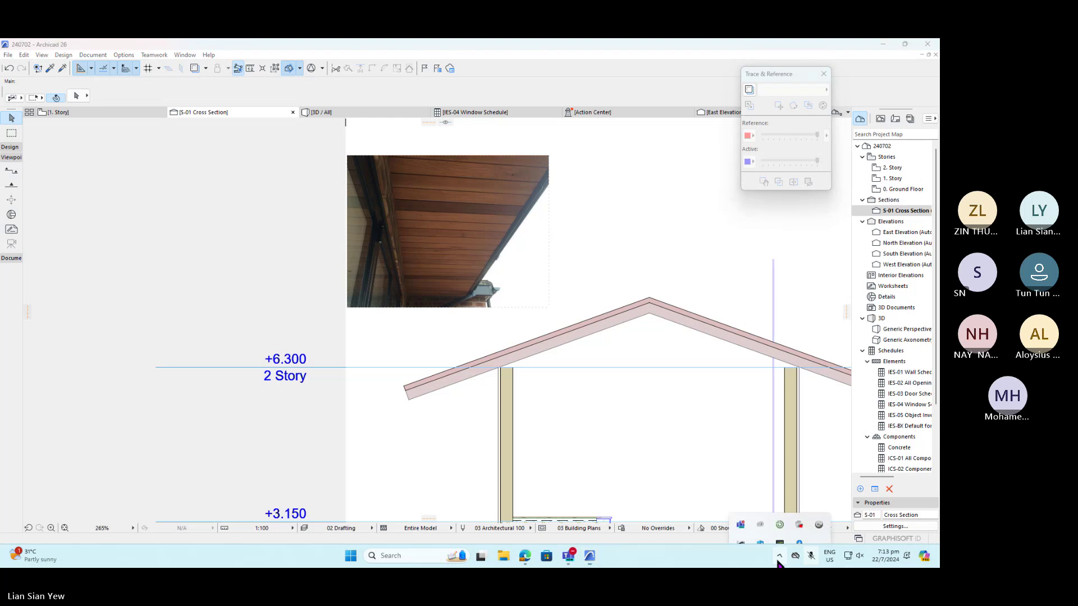
{"action": "left_click", "coordinate": [779, 506]}
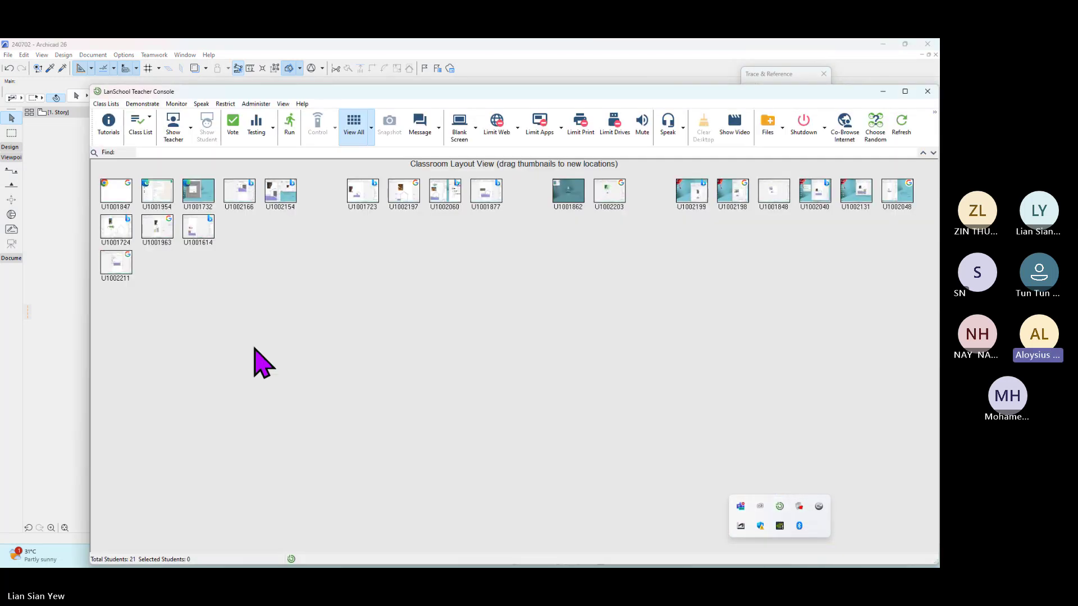
{"action": "key", "text": "ctrl+a"}
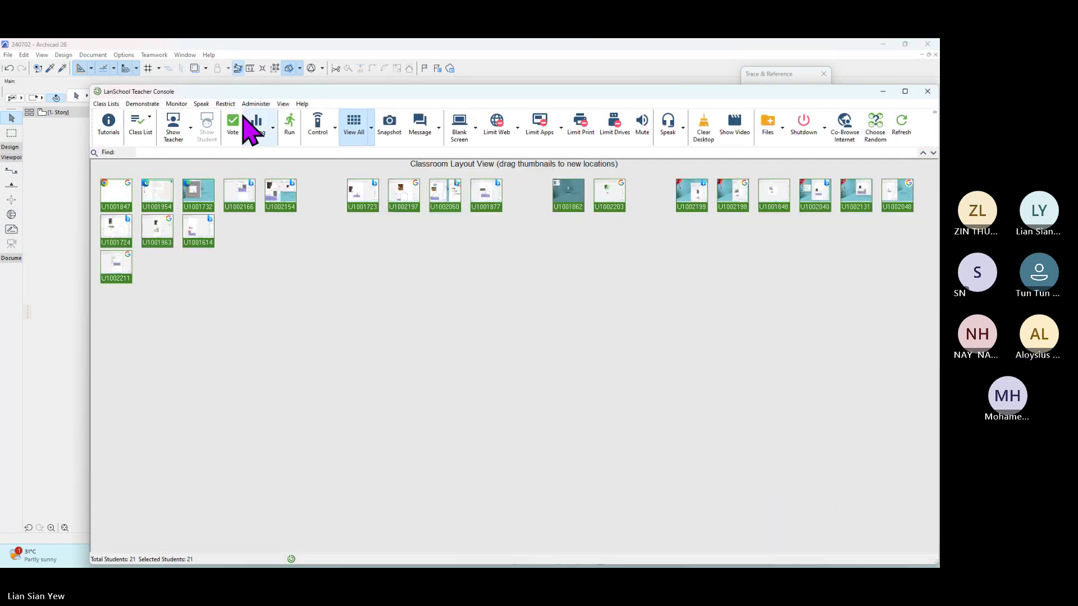
{"action": "left_click", "coordinate": [191, 128]}
{"action": "left_click", "coordinate": [201, 162]}
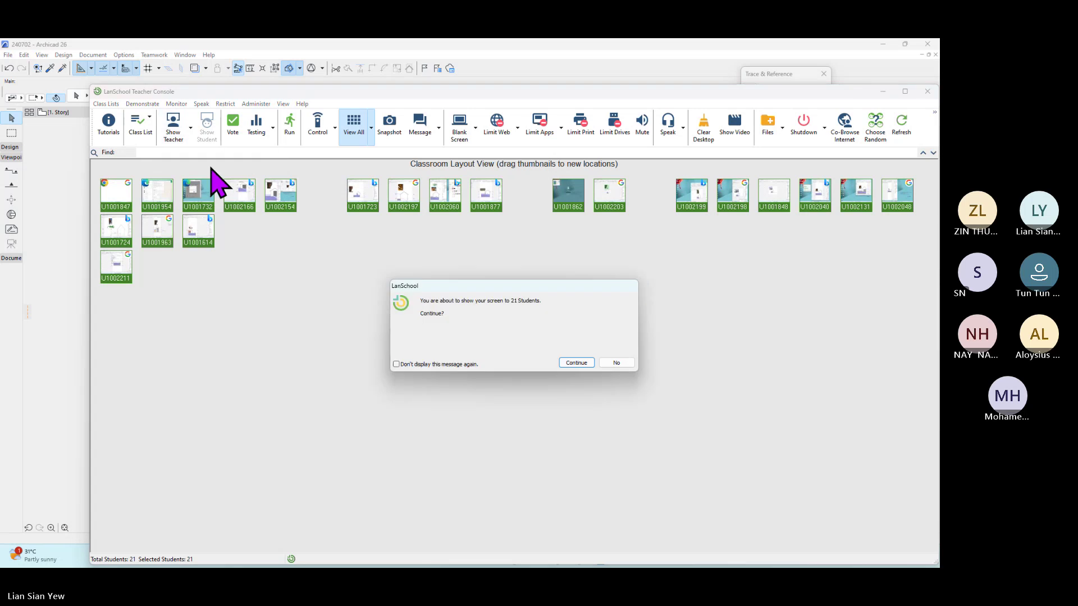
{"action": "left_click", "coordinate": [582, 365]}
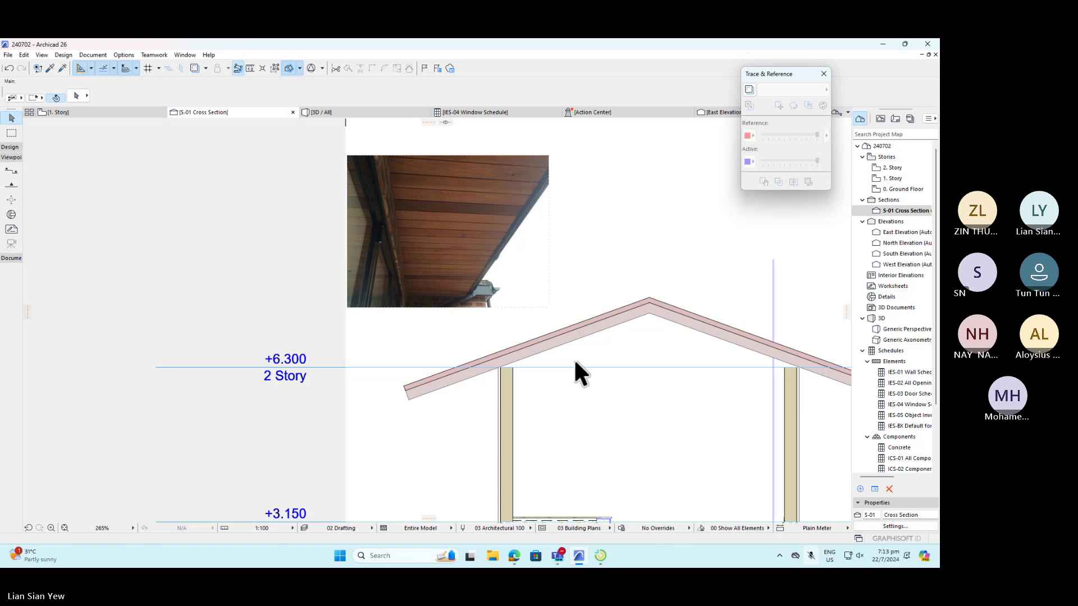
- Draw a rectangular detail boundary around the left roof eave with the Detail tool and place its D-01 marker beside it
{"action": "left_click", "coordinate": [11, 214]}
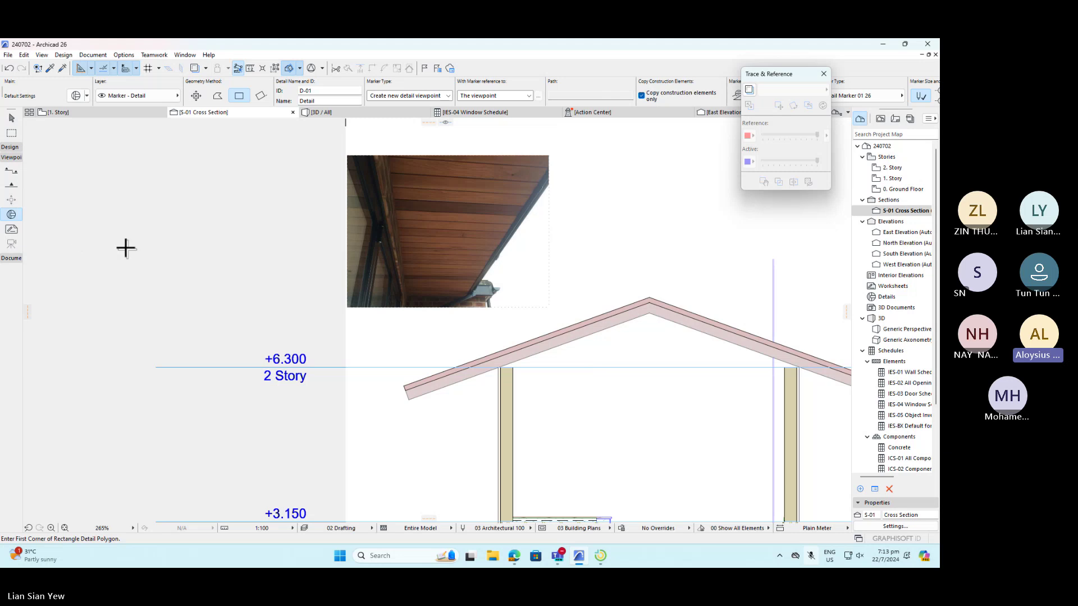
{"action": "left_click", "coordinate": [395, 327]}
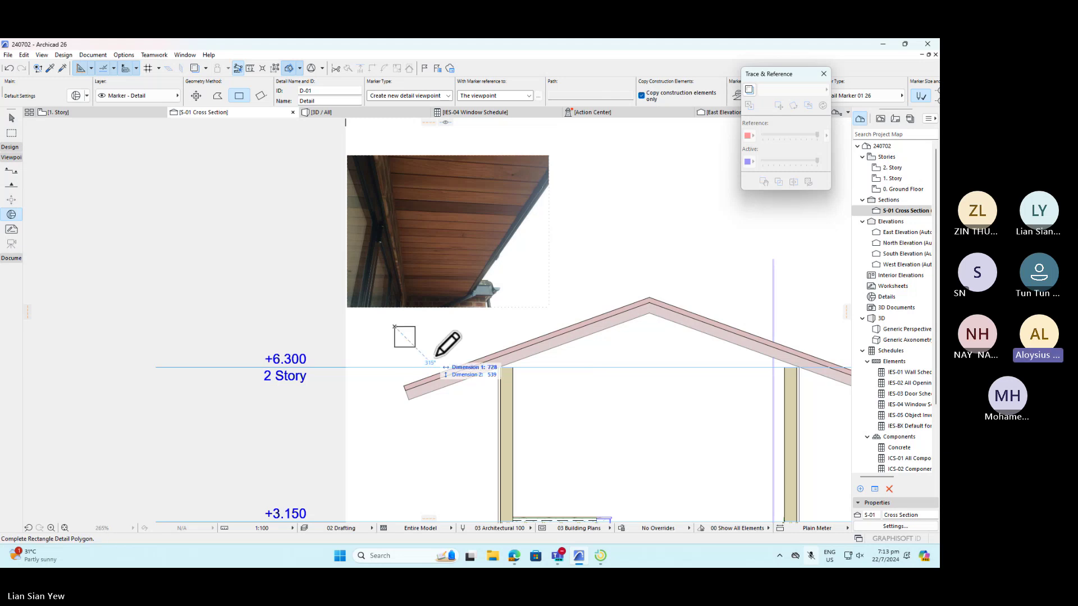
{"action": "left_click", "coordinate": [536, 438]}
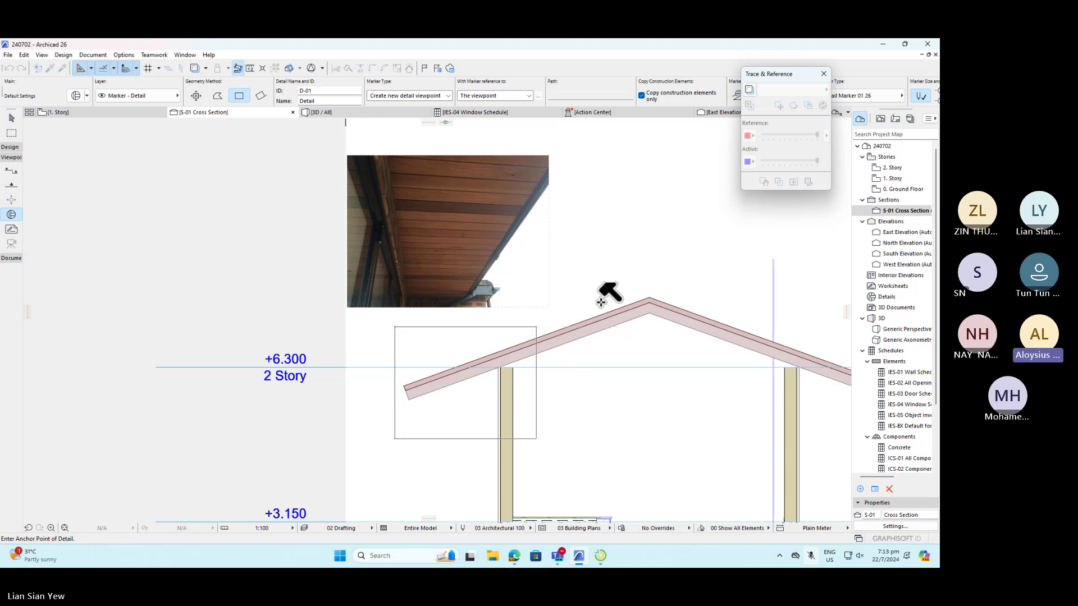
{"action": "left_click", "coordinate": [353, 326]}
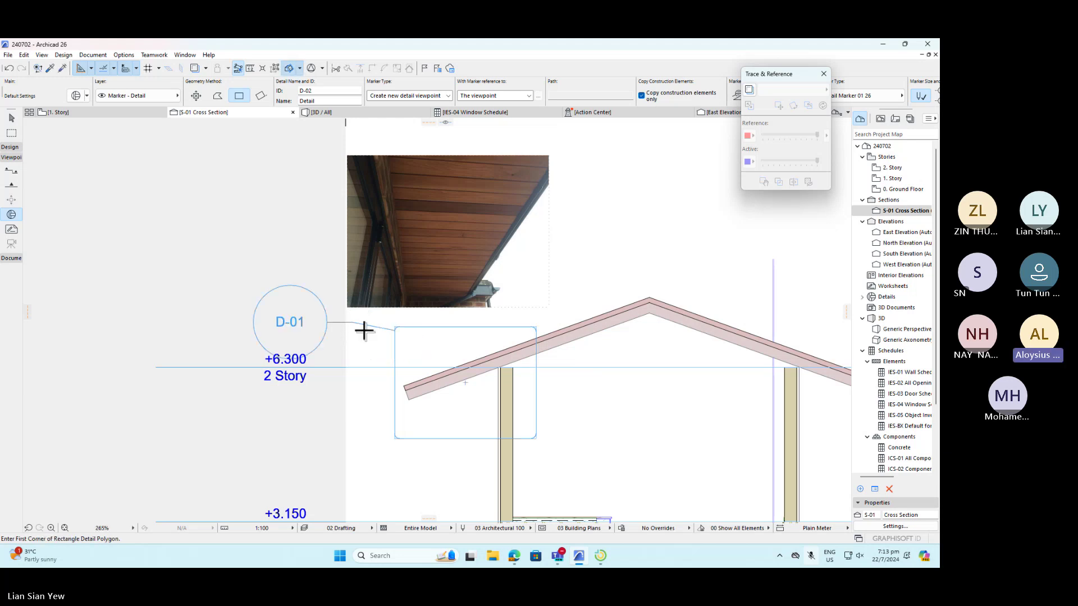
{"action": "scroll", "coordinate": [380, 309], "scroll_direction": "down", "scroll_amount": 3}
{"action": "scroll", "coordinate": [345, 292], "scroll_direction": "up", "scroll_amount": 5}
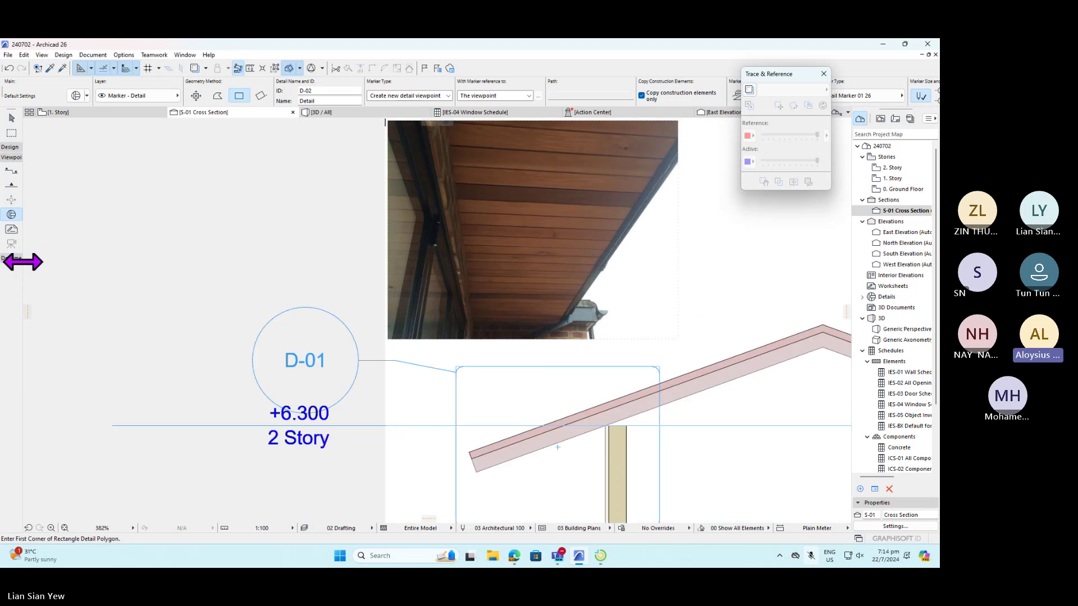
{"action": "scroll", "coordinate": [107, 281], "scroll_direction": "down", "scroll_amount": 7}
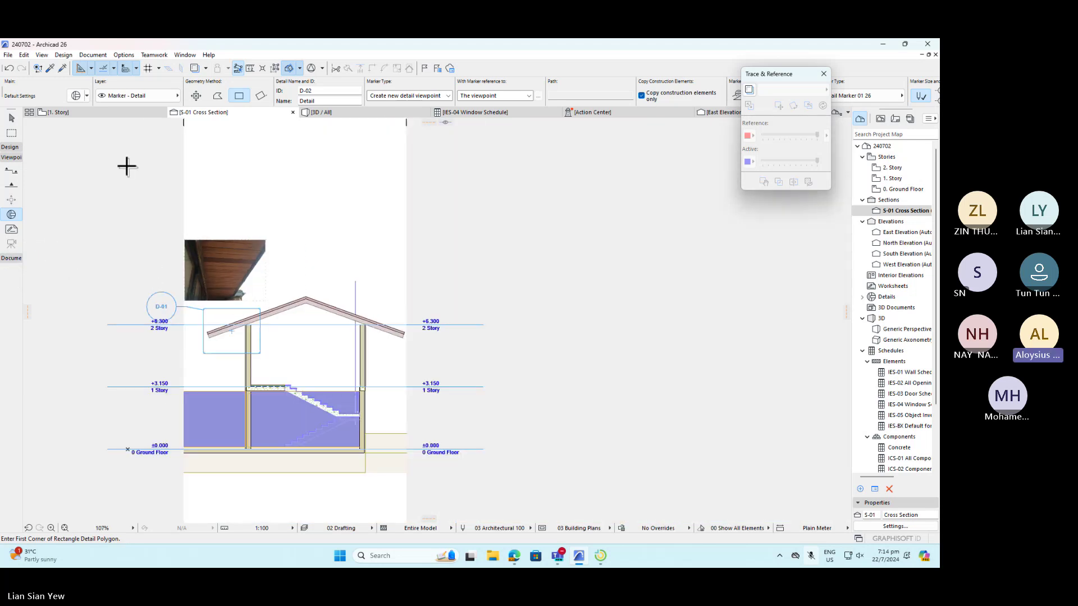
- Move the left limit of the S-01 Cross Section outward so its range extends past the D-01 marker
{"action": "left_click", "coordinate": [11, 118]}
{"action": "scroll", "coordinate": [292, 336], "scroll_direction": "down", "scroll_amount": 1}
{"action": "scroll", "coordinate": [239, 197], "scroll_direction": "up", "scroll_amount": 2}
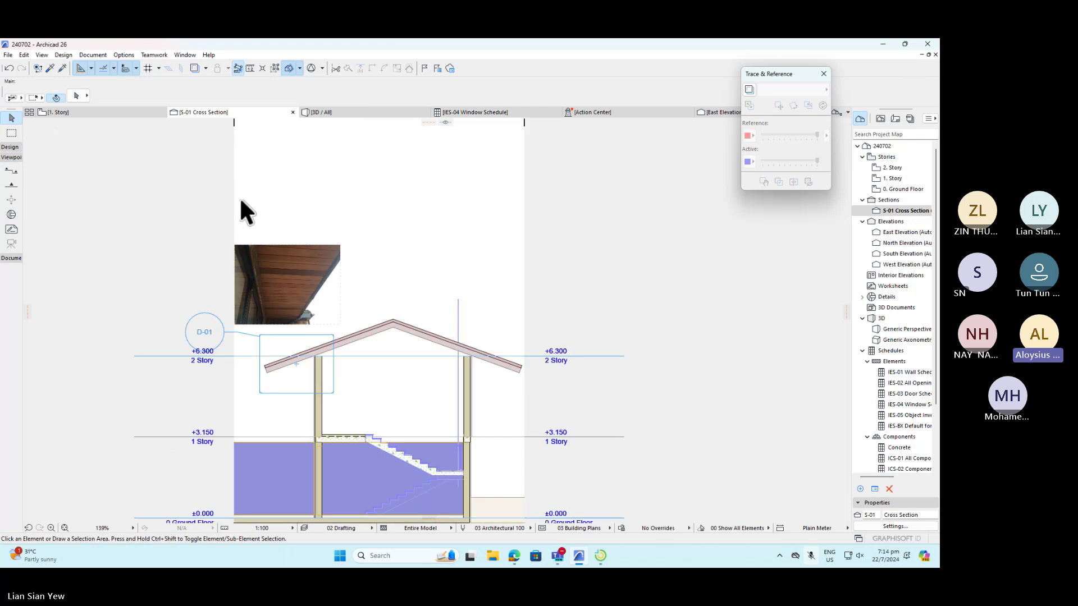
{"action": "scroll", "coordinate": [238, 168], "scroll_direction": "down", "scroll_amount": 2}
{"action": "left_click_drag", "start_coordinate": [238, 124], "coordinate": [189, 126]}
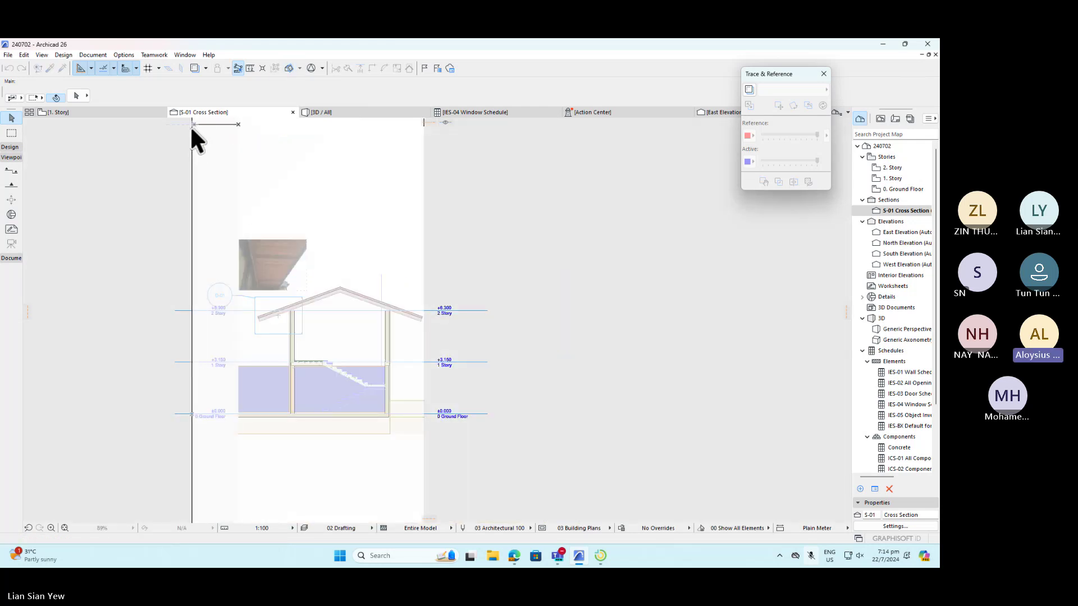
{"action": "scroll", "coordinate": [222, 280], "scroll_direction": "up", "scroll_amount": 3}
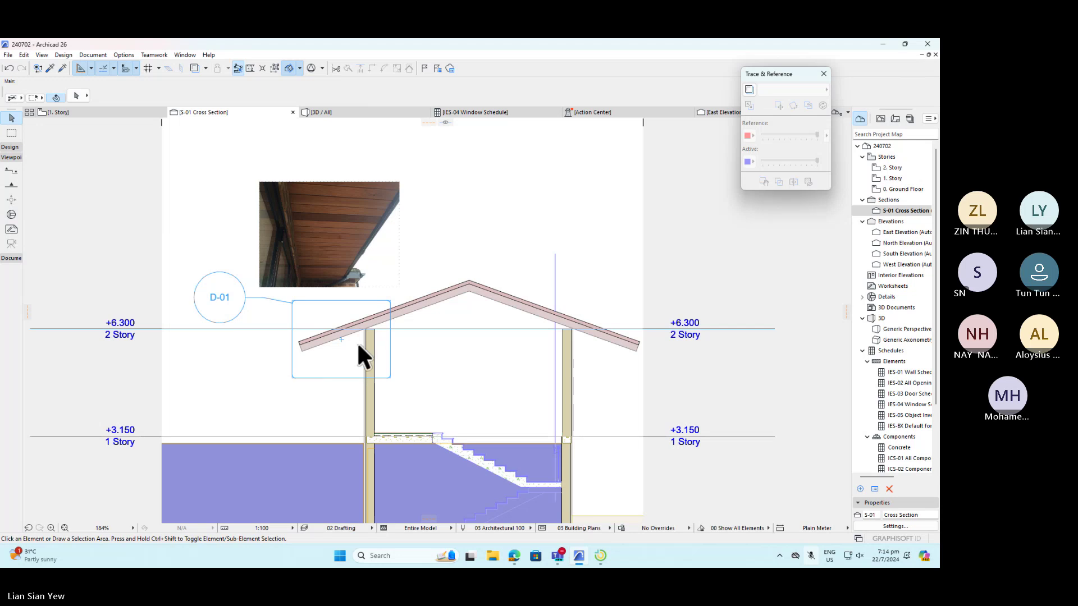
{"action": "scroll", "coordinate": [364, 337], "scroll_direction": "down", "scroll_amount": 2}
{"action": "scroll", "coordinate": [353, 295], "scroll_direction": "up", "scroll_amount": 3}
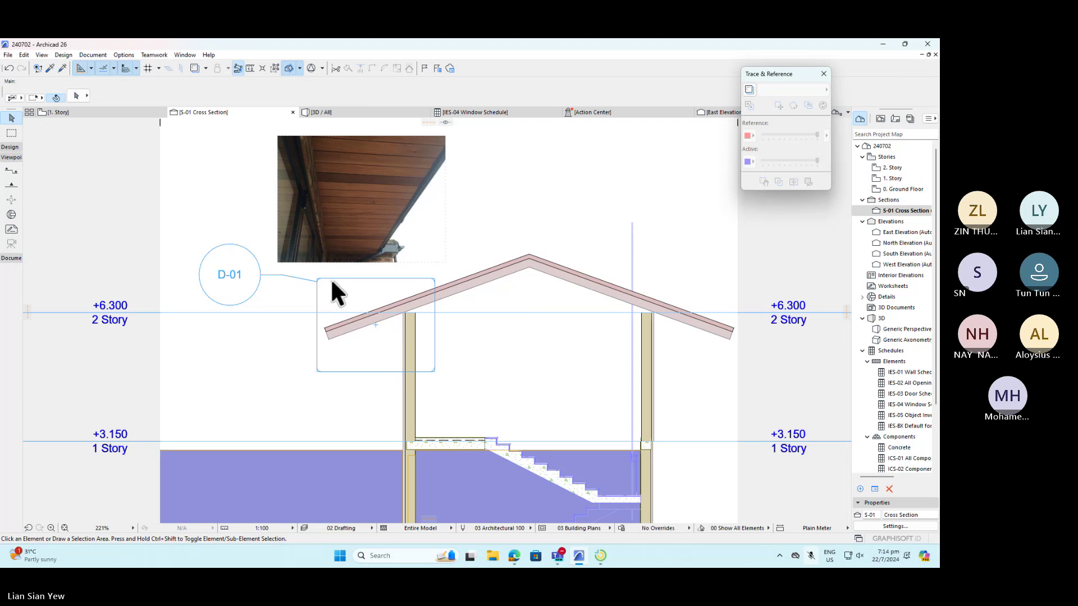
- Select the D-01 detail marker, expand Details in the project map and open the D-01 Detail viewpoint
{"action": "left_click", "coordinate": [263, 274]}
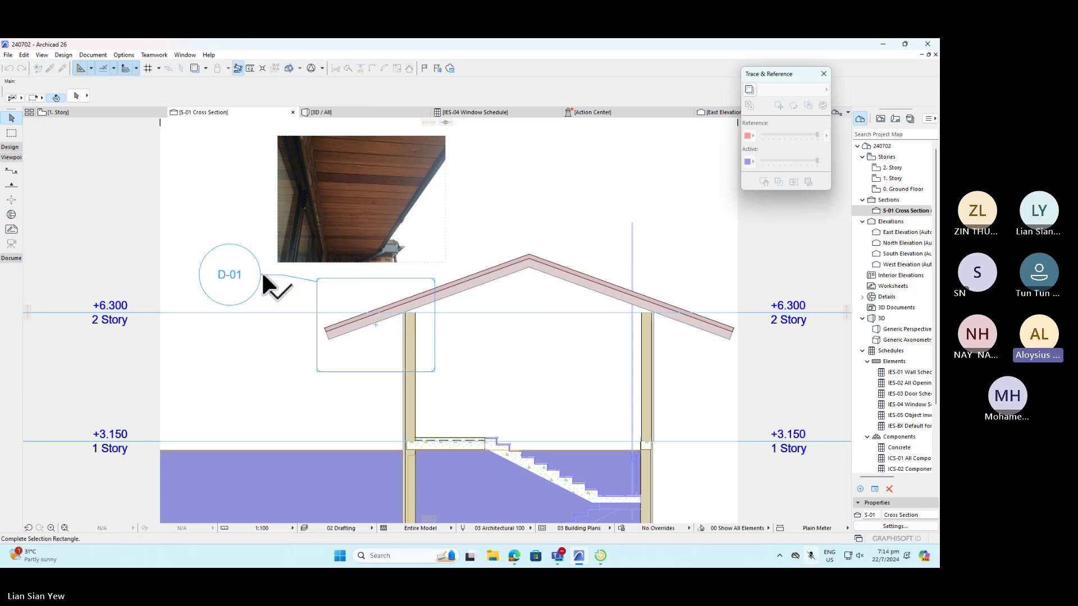
{"action": "left_click", "coordinate": [25, 125]}
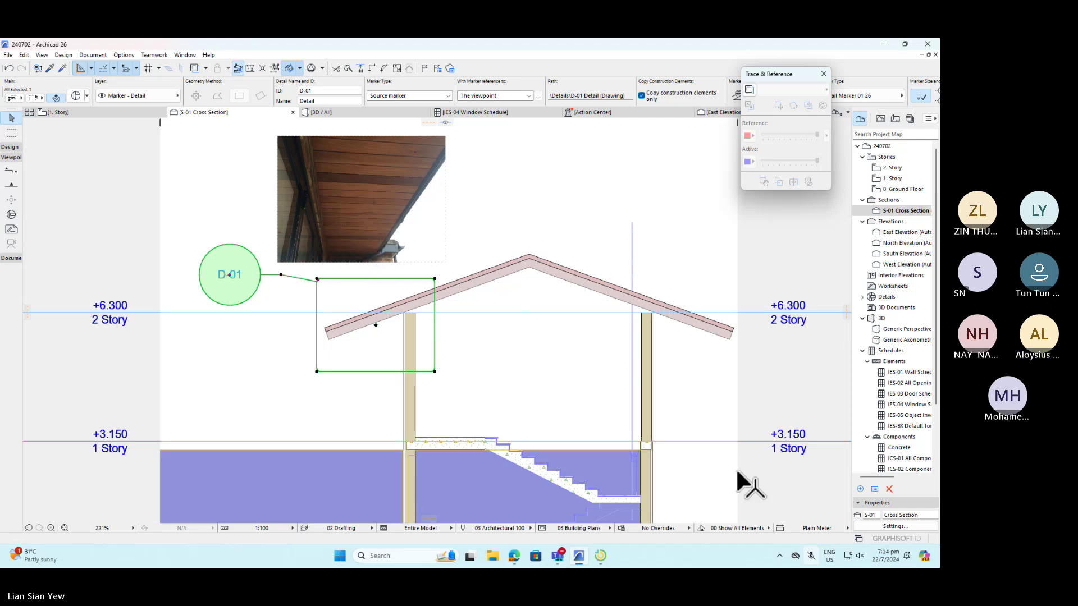
{"action": "left_click", "coordinate": [863, 297]}
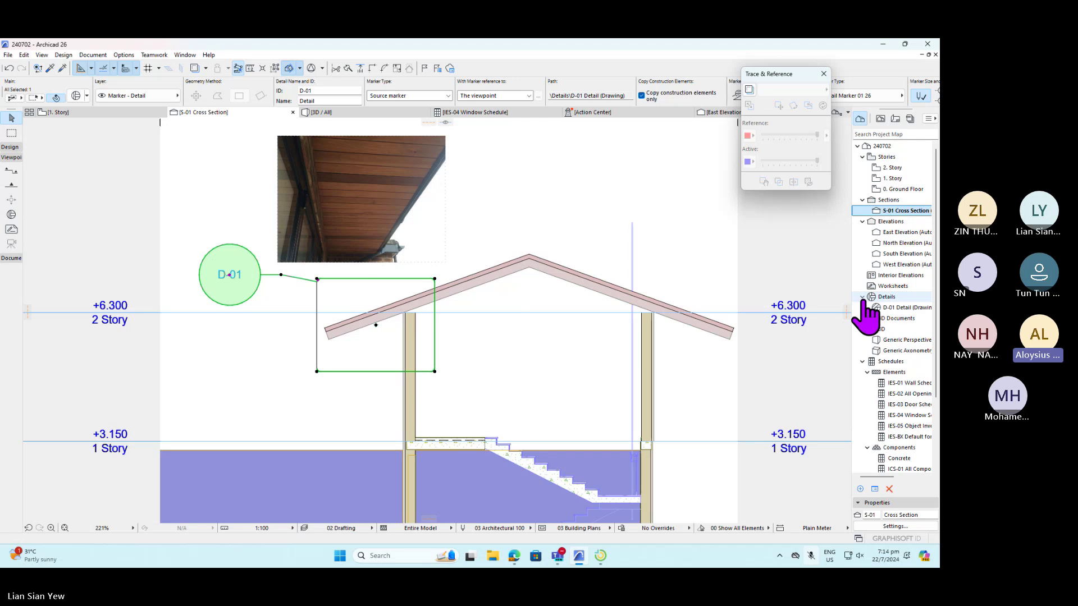
{"action": "mouse_move", "coordinate": [908, 315]}
{"action": "left_mouse_down"}
{"action": "mouse_move", "coordinate": [233, 275]}
{"action": "mouse_move", "coordinate": [260, 271]}
{"action": "left_mouse_up"}
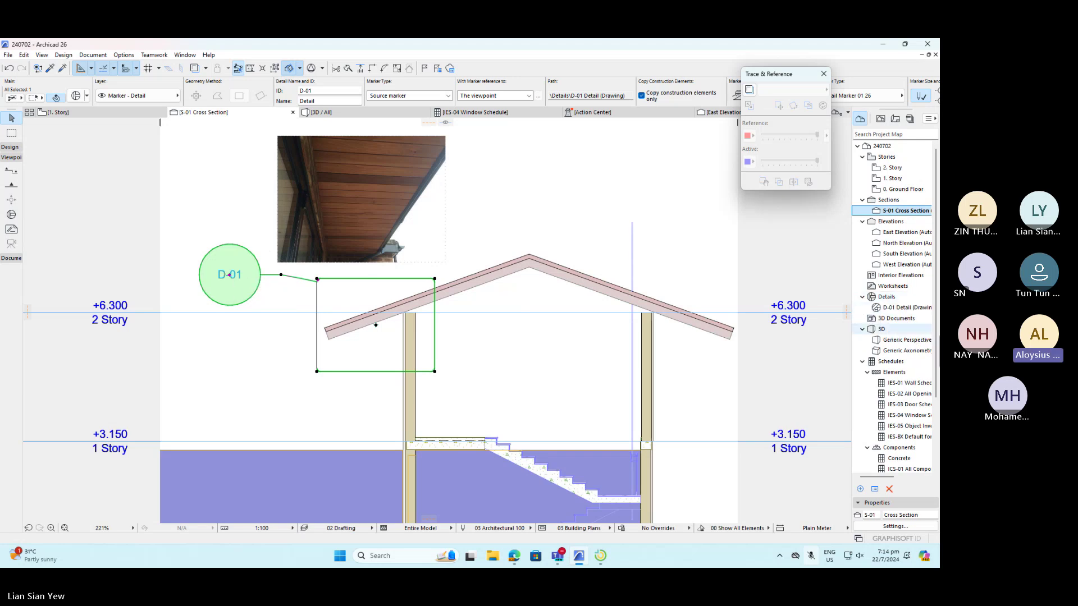
{"action": "double_click", "coordinate": [898, 308]}
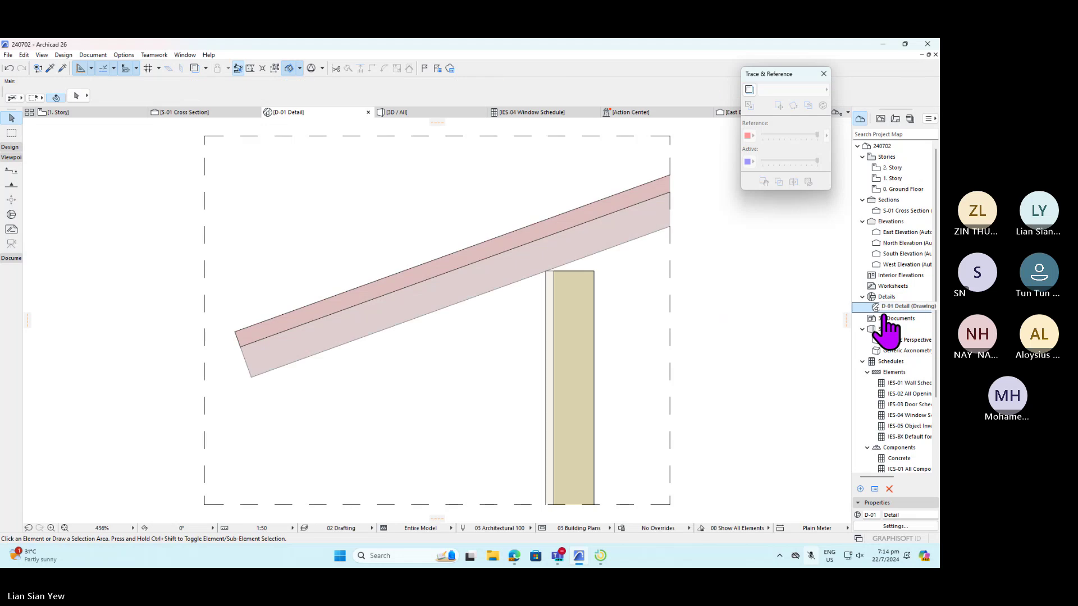
{"action": "scroll", "coordinate": [538, 321], "scroll_direction": "down", "scroll_amount": 3}
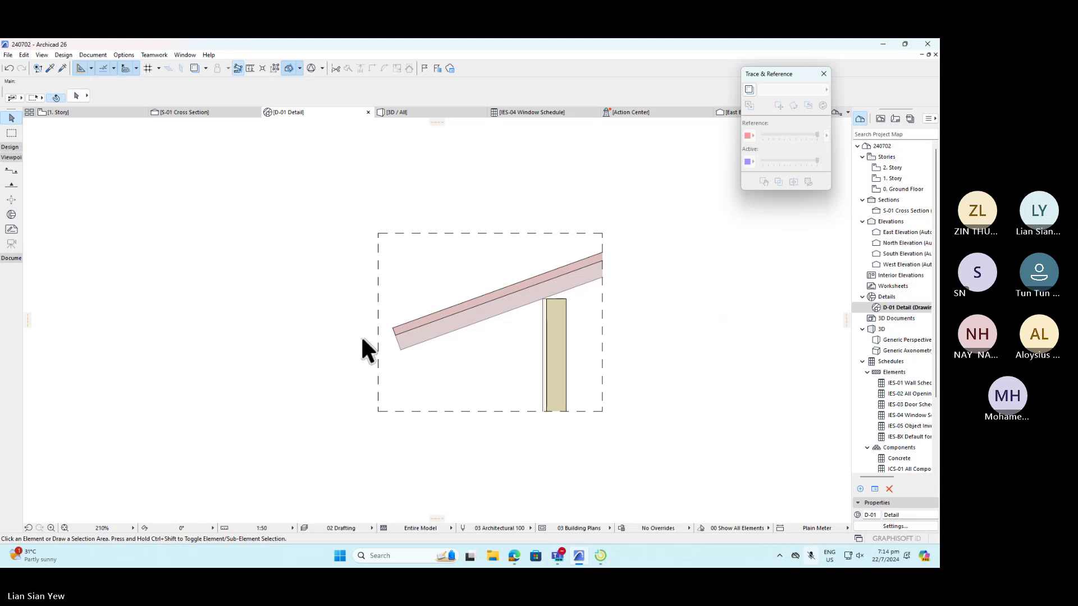
- Deselect the D-01 marker in the S-01 Cross Section and return to the D-01 Detail to select the sloping roof fill
{"action": "left_click", "coordinate": [206, 112]}
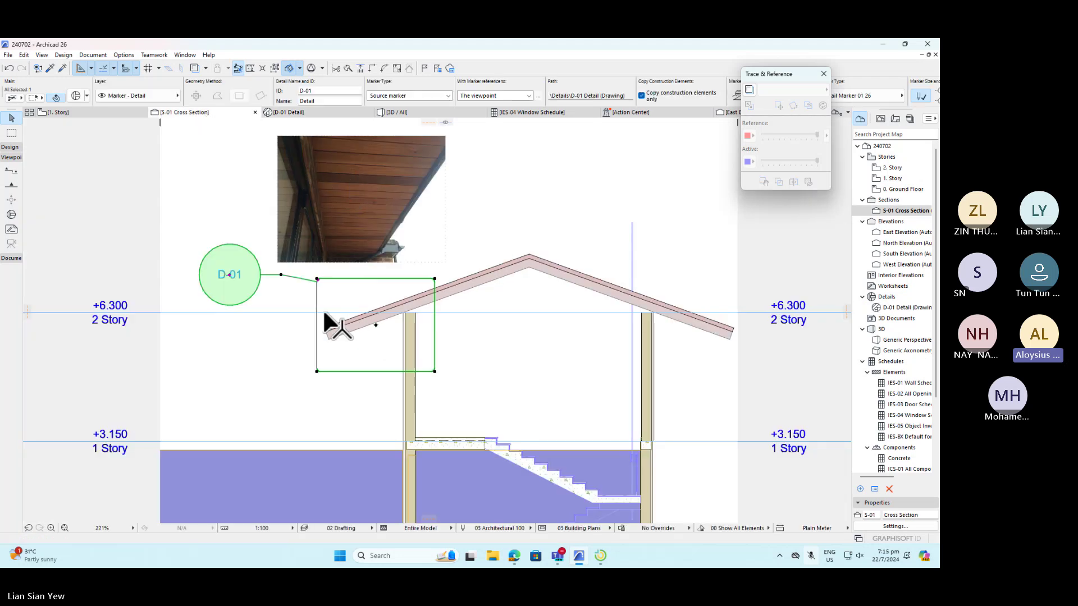
{"action": "left_click", "coordinate": [311, 120]}
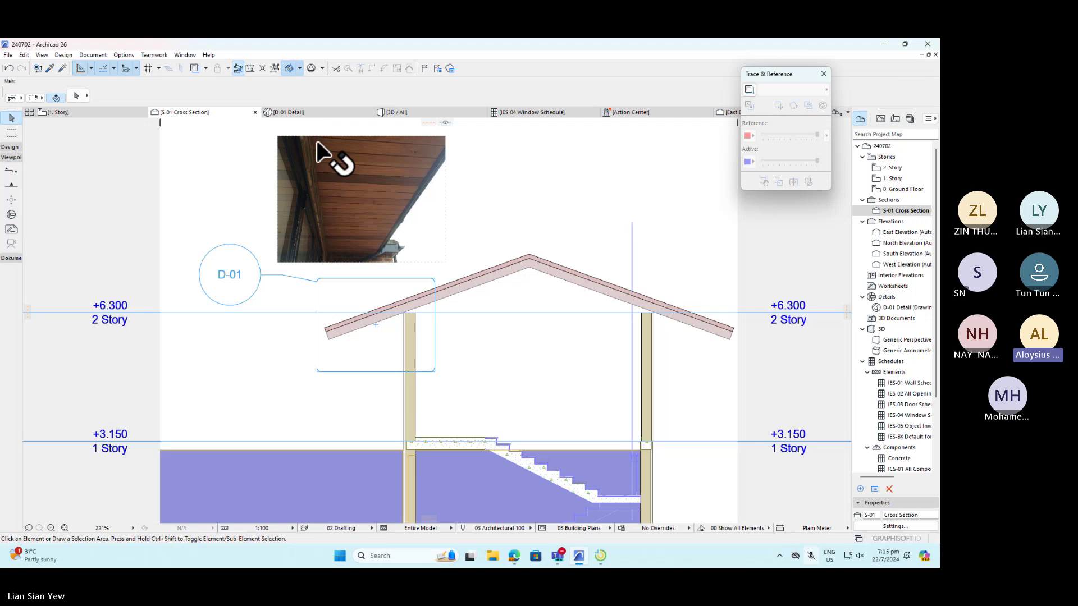
{"action": "left_click", "coordinate": [312, 114]}
{"action": "scroll", "coordinate": [457, 357], "scroll_direction": "up", "scroll_amount": 5}
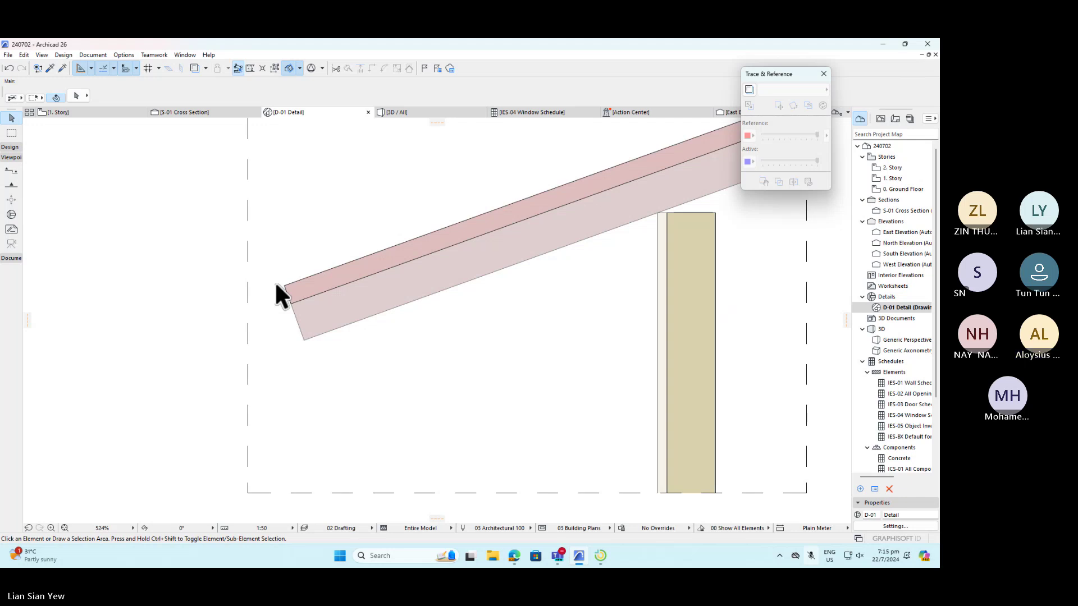
{"action": "scroll", "coordinate": [297, 285], "scroll_direction": "down", "scroll_amount": 4}
{"action": "left_click", "coordinate": [370, 275]}
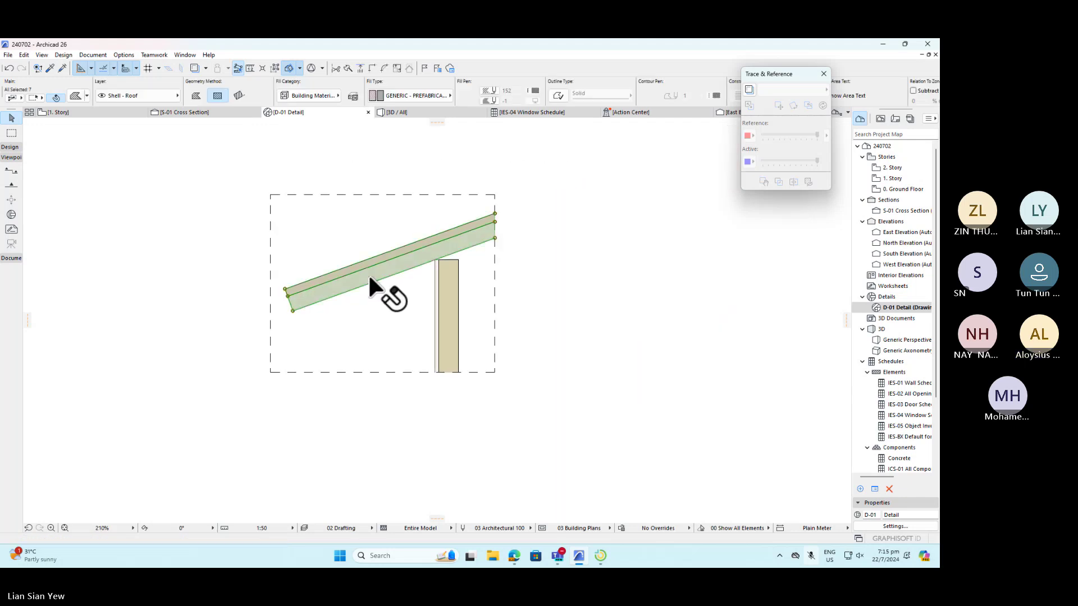
- Suspend groups to select the wall's edge lines individually, and restore grouping with the selection cleared
{"action": "left_click", "coordinate": [443, 305]}
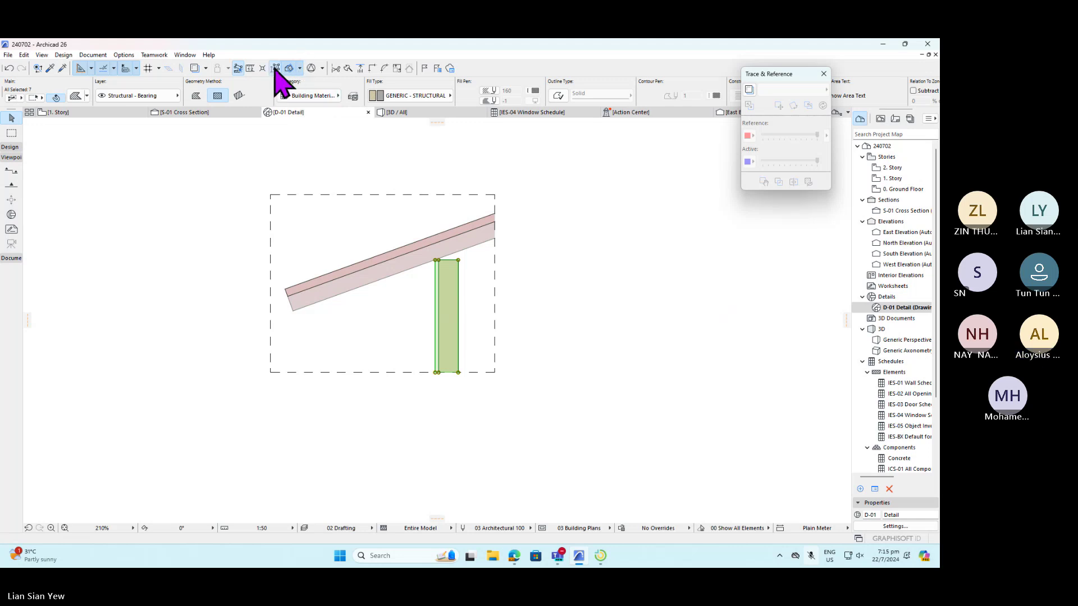
{"action": "left_click", "coordinate": [459, 285]}
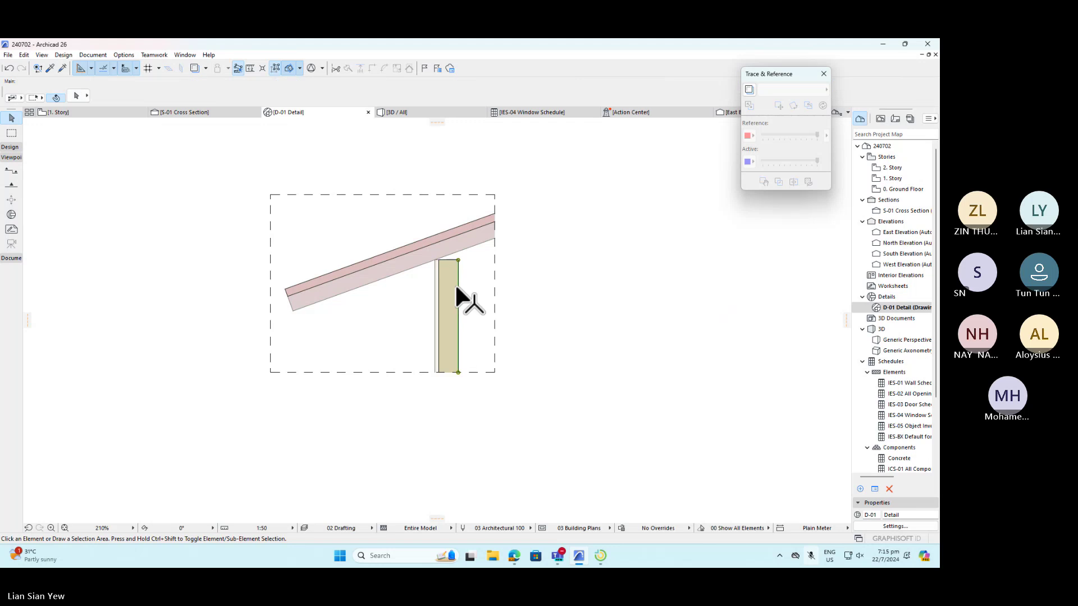
{"action": "left_click", "coordinate": [434, 282]}
{"action": "left_click", "coordinate": [464, 281]}
{"action": "left_click", "coordinate": [278, 72]}
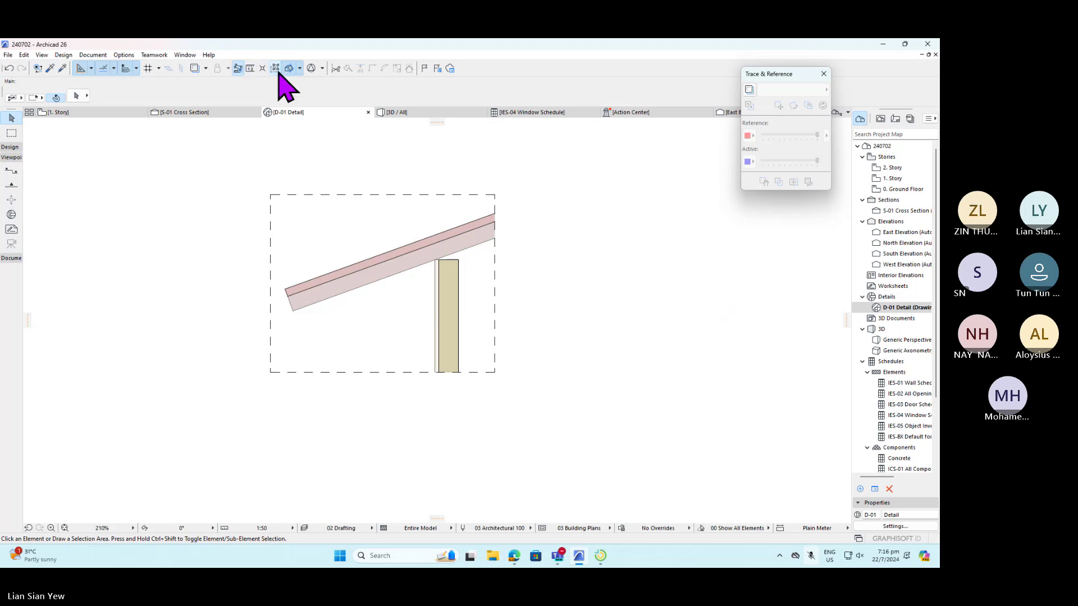
{"action": "left_click", "coordinate": [574, 246]}
{"action": "left_click", "coordinate": [571, 275]}
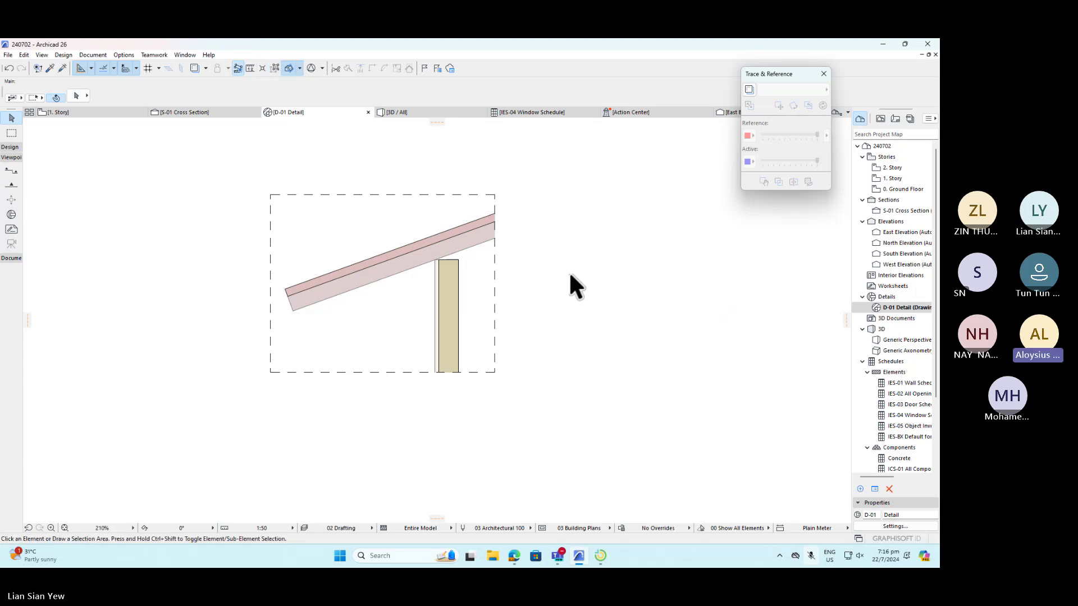
- Stretch the right side of the dashed detail boundary outward by about 334 mm, keeping it rectangular
{"action": "left_click", "coordinate": [494, 256]}
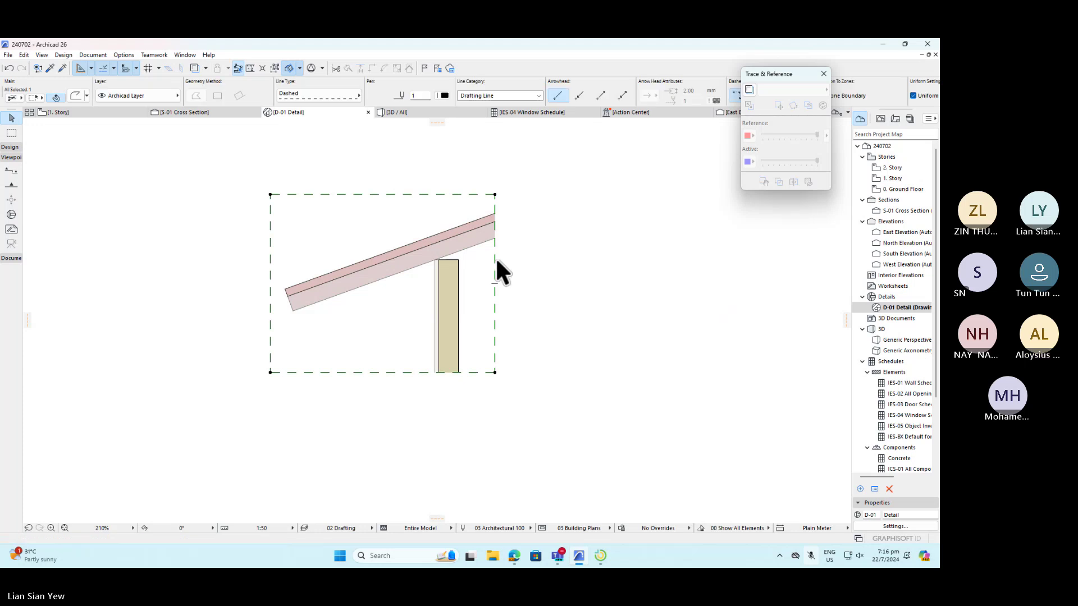
{"action": "left_click", "coordinate": [494, 194]}
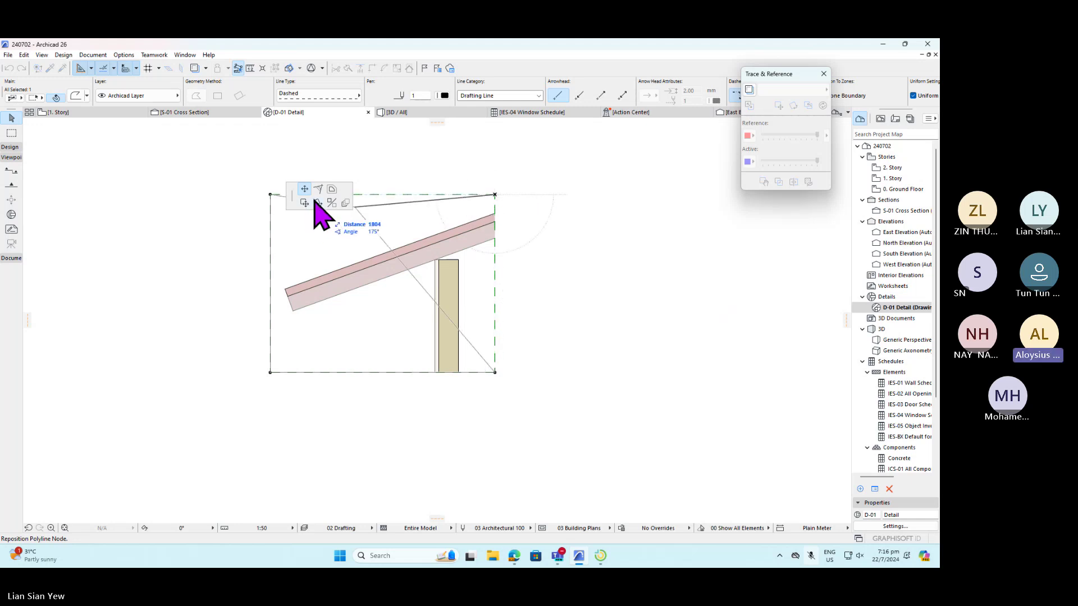
{"action": "left_click", "coordinate": [521, 195]}
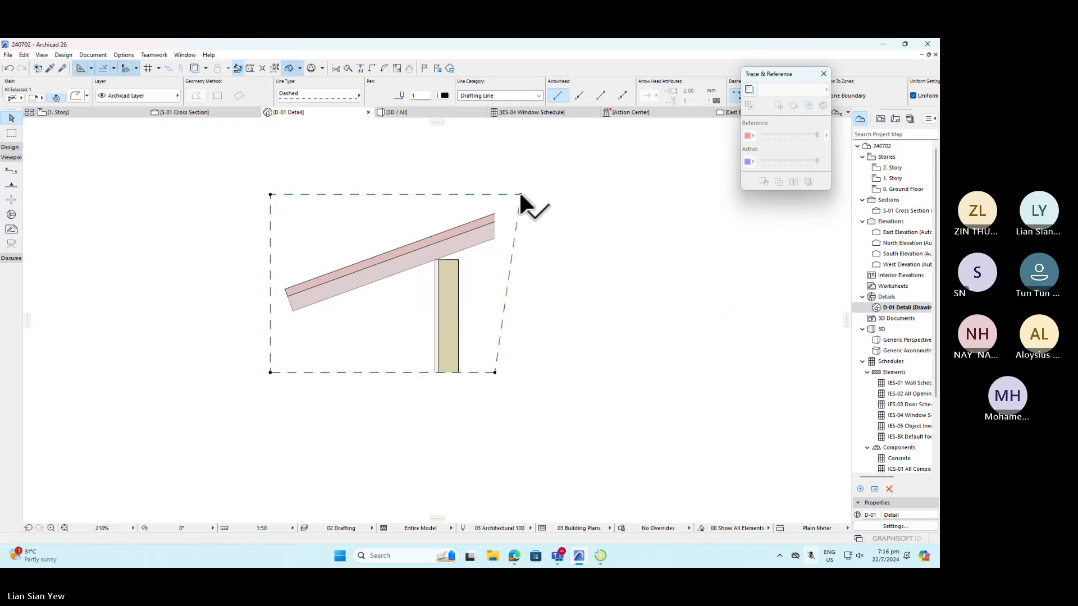
{"action": "left_click", "coordinate": [495, 372]}
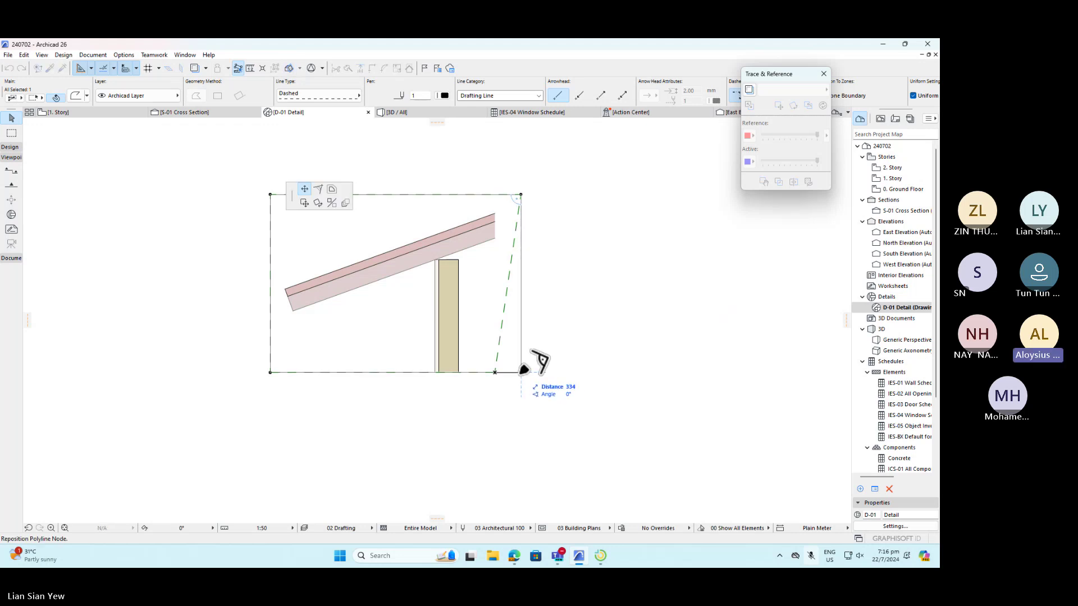
{"action": "left_click", "coordinate": [520, 372]}
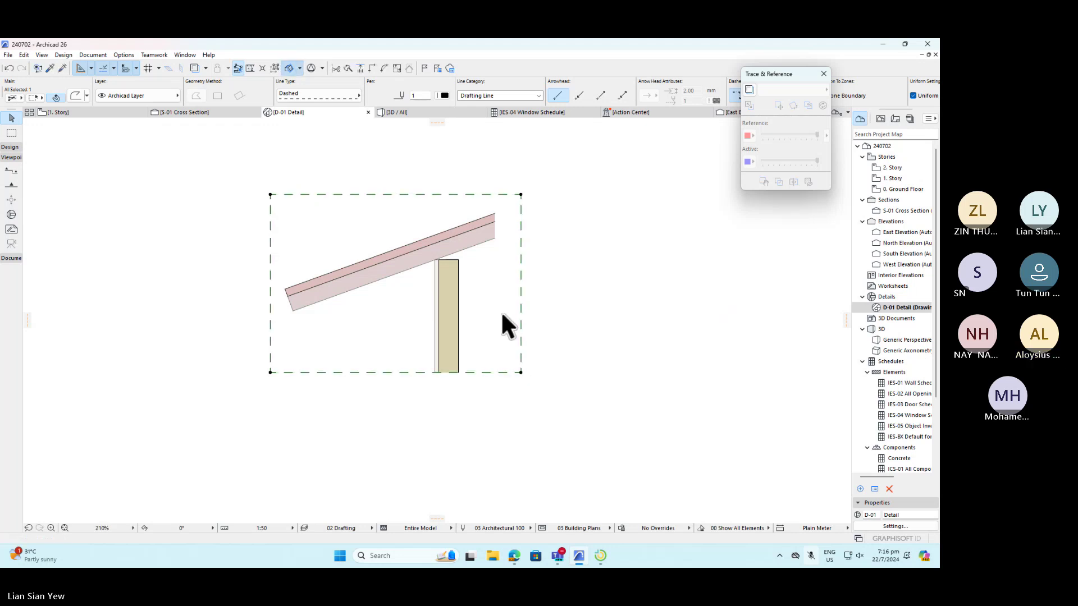
{"action": "left_click", "coordinate": [520, 285]}
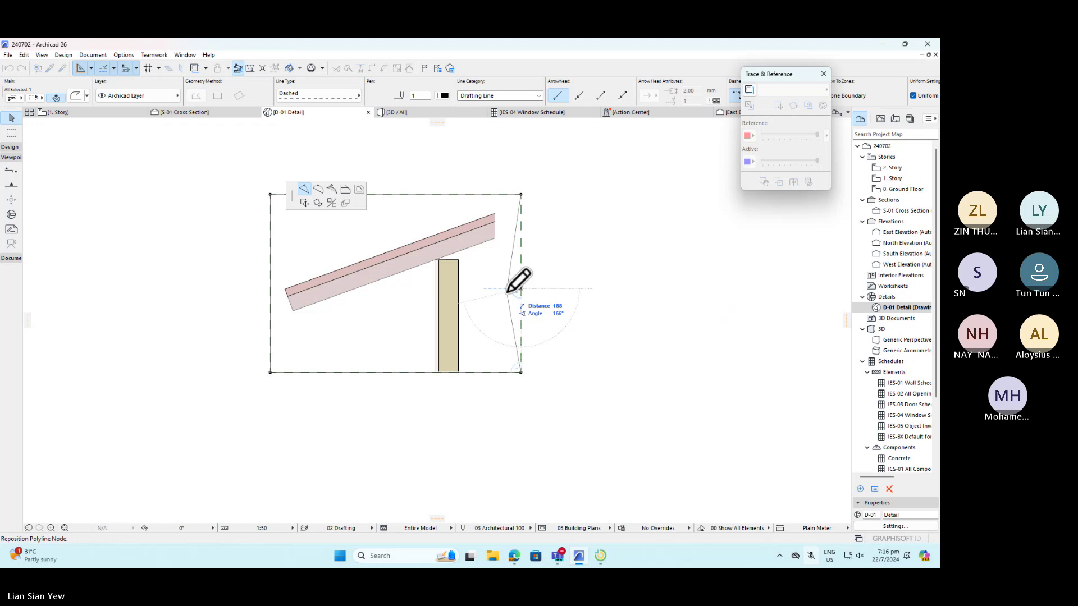
{"action": "key", "text": "Escape"}
{"action": "key", "text": "Escape"}
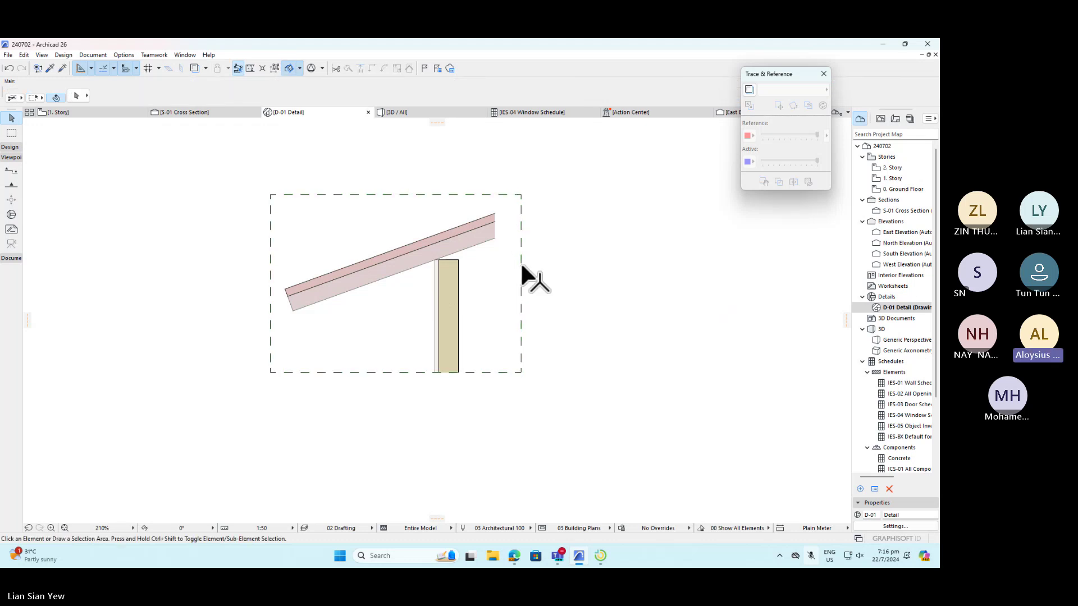
{"action": "left_click", "coordinate": [520, 262]}
{"action": "right_click", "coordinate": [523, 267]}
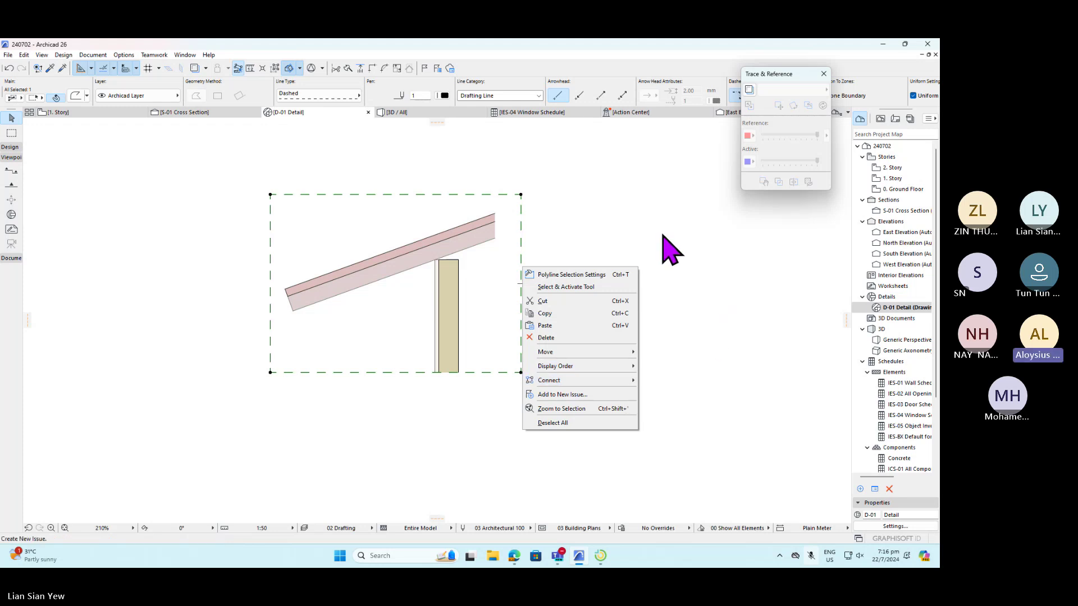
{"action": "mouse_move", "coordinate": [594, 352]}
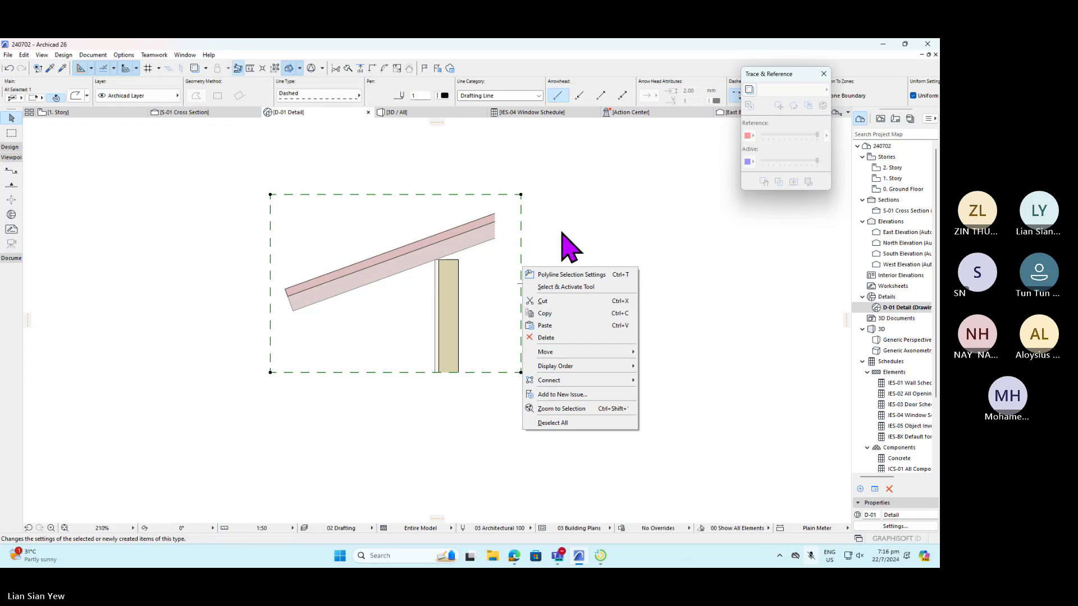
{"action": "left_click", "coordinate": [541, 229]}
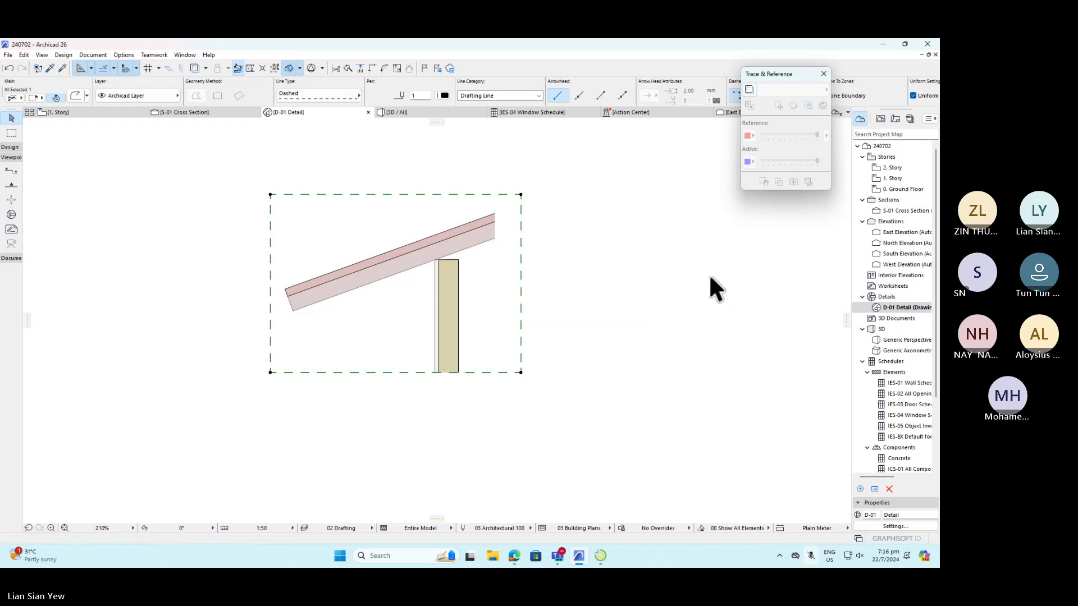
- Rebuild the D-01 Detail, and also rebuild it from its source view
{"action": "right_click", "coordinate": [899, 308]}
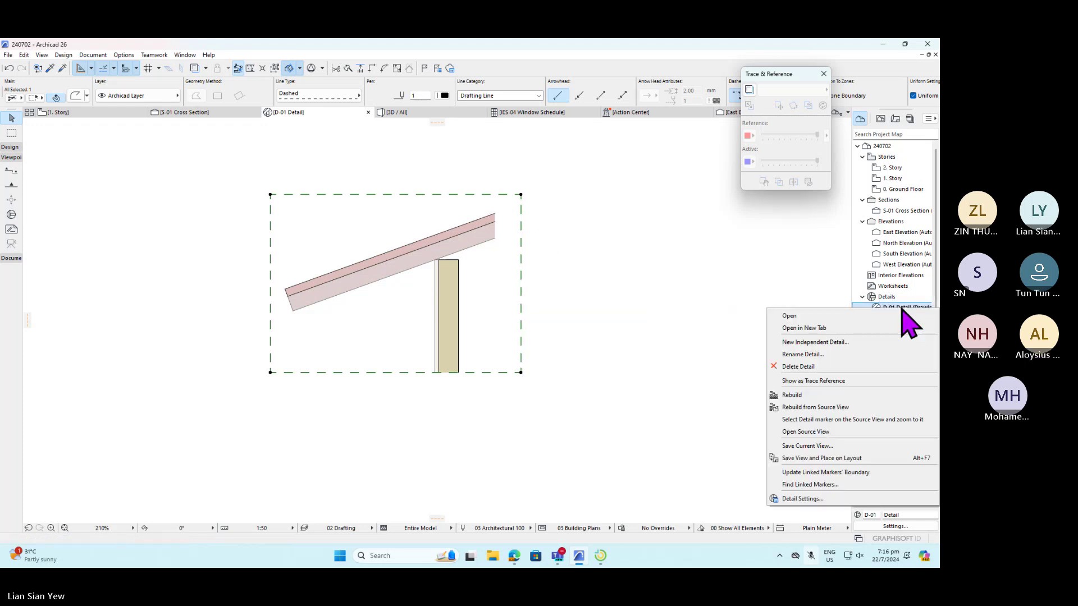
{"action": "left_click", "coordinate": [820, 395]}
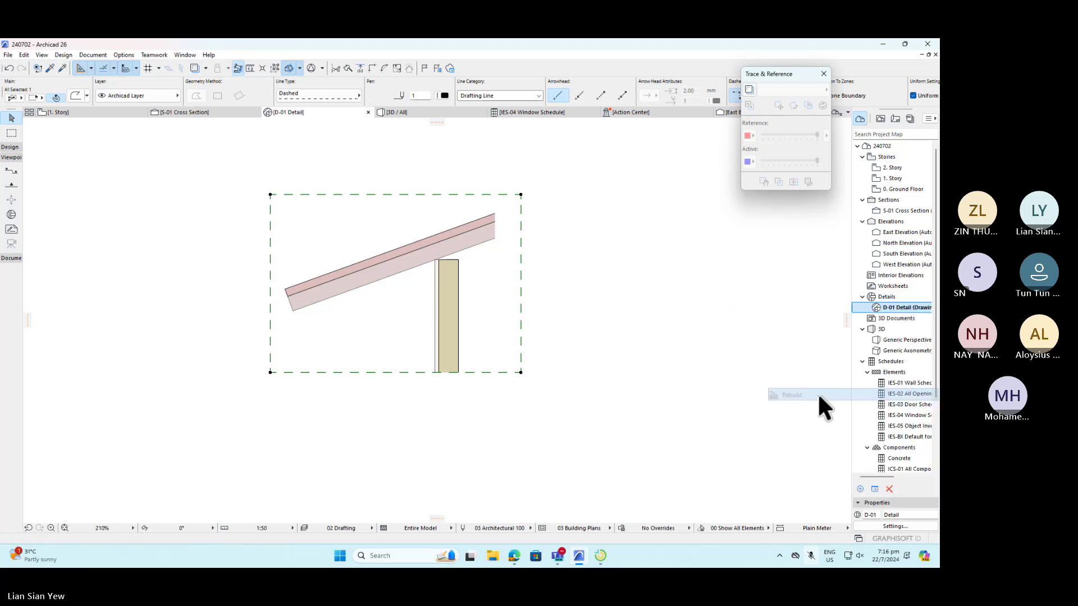
{"action": "right_click", "coordinate": [896, 322]}
{"action": "left_click", "coordinate": [846, 406]}
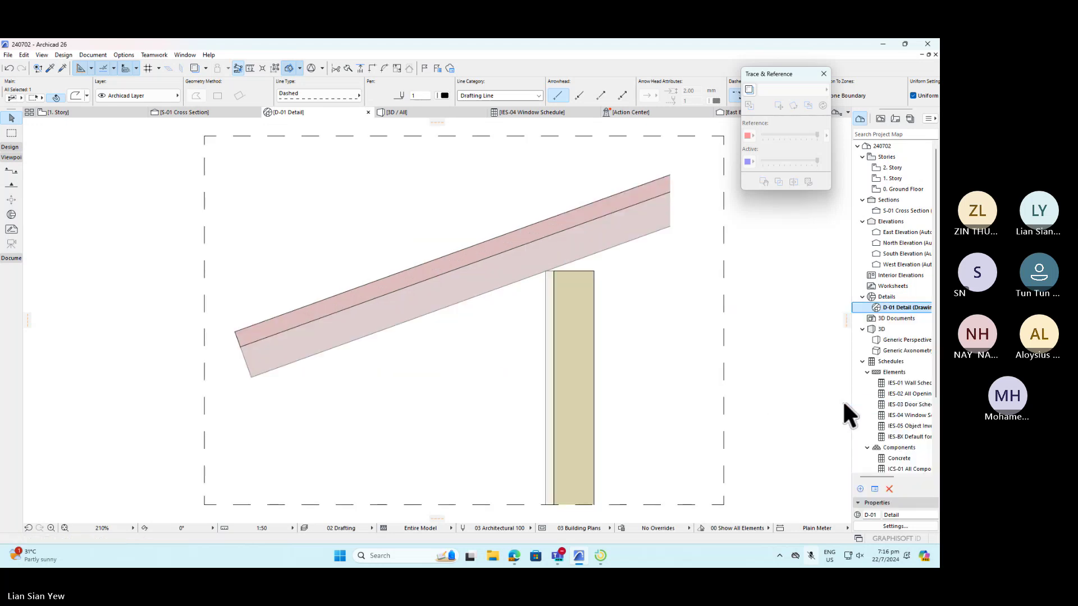
- Select the lower sloping roof fill, clear the selection and select the wall's grouped elements
{"action": "scroll", "coordinate": [398, 316], "scroll_direction": "down", "scroll_amount": 3}
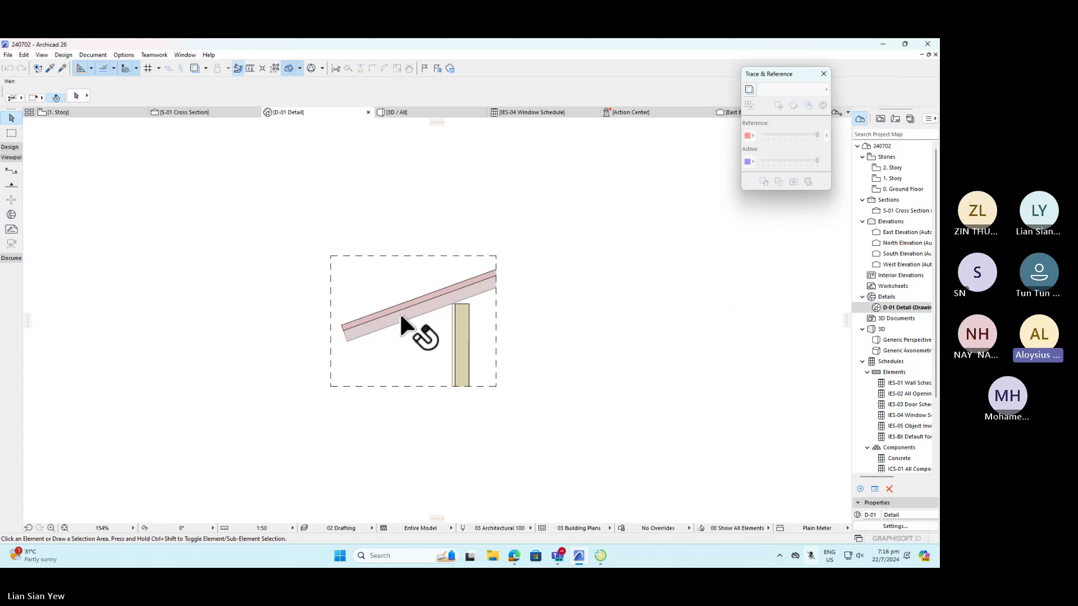
{"action": "scroll", "coordinate": [400, 315], "scroll_direction": "up", "scroll_amount": 8}
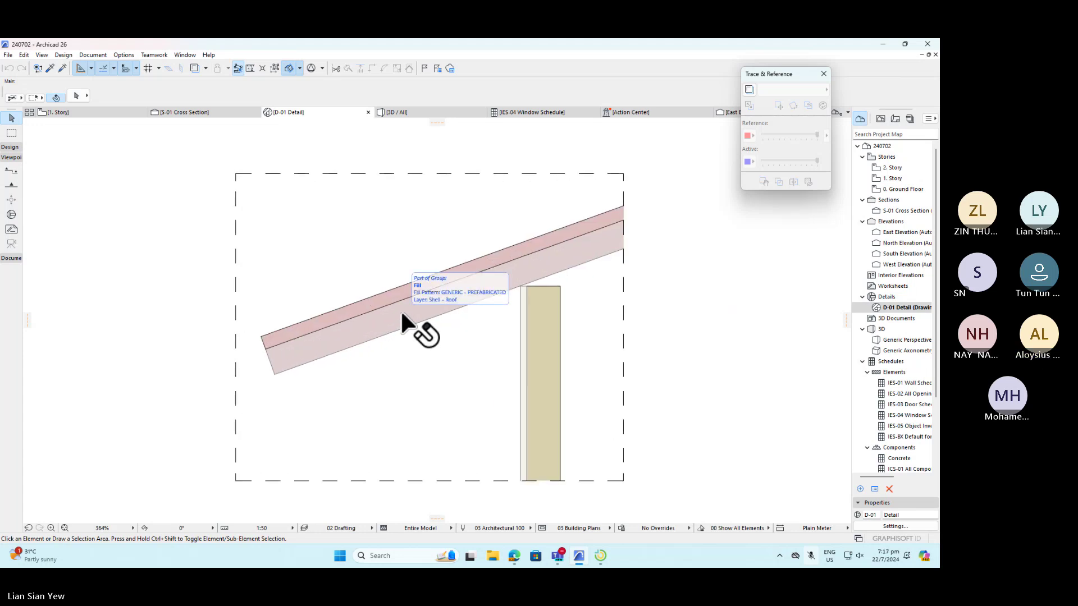
{"action": "left_click", "coordinate": [402, 314]}
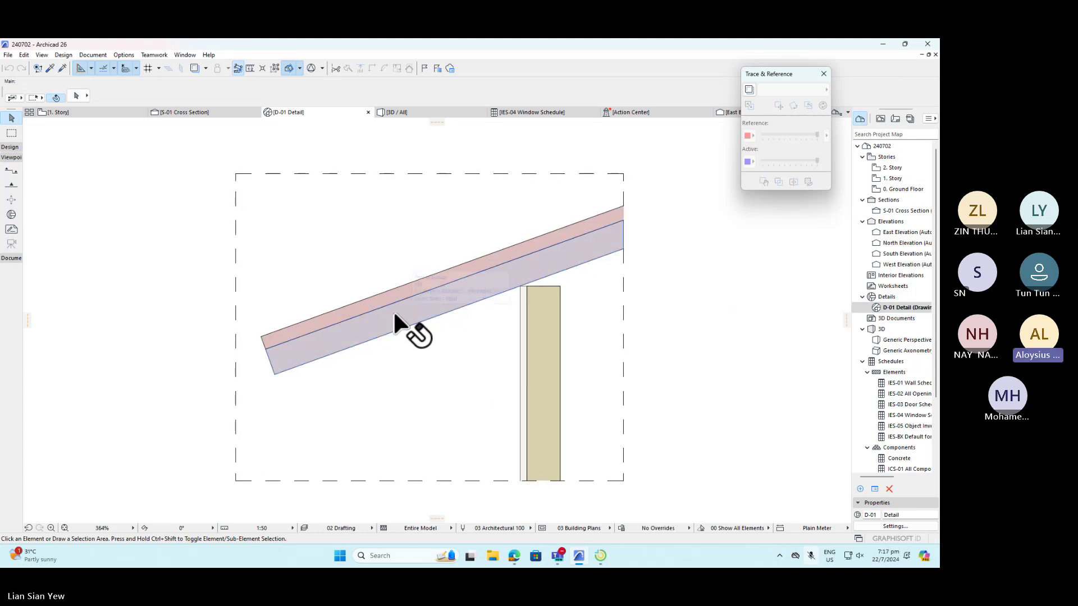
{"action": "key", "text": "Escape"}
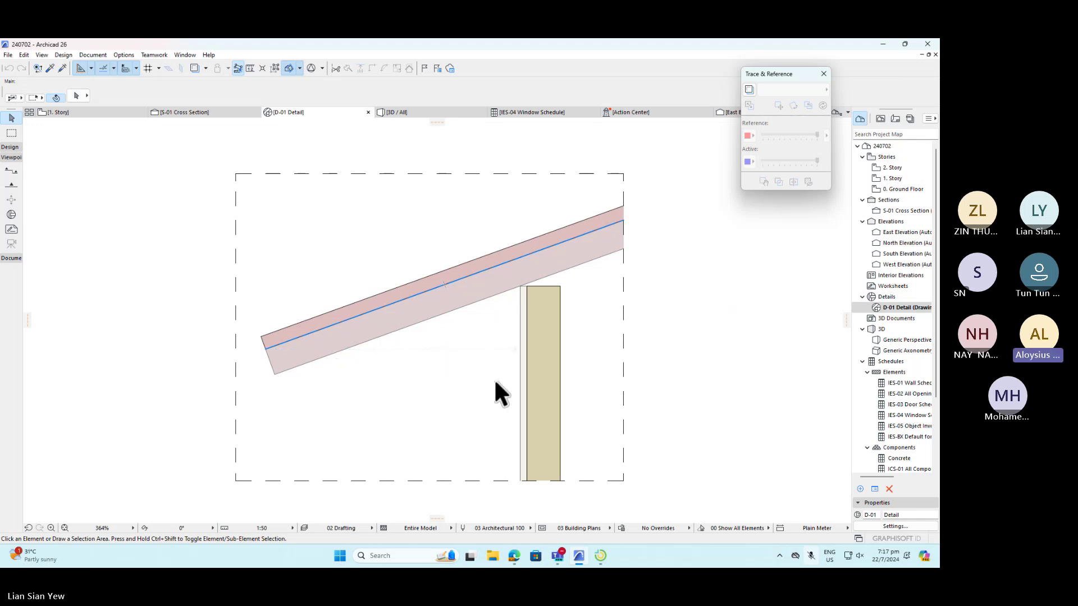
{"action": "left_click", "coordinate": [544, 373]}
{"action": "left_click", "coordinate": [457, 286]}
{"action": "left_click", "coordinate": [529, 337]}
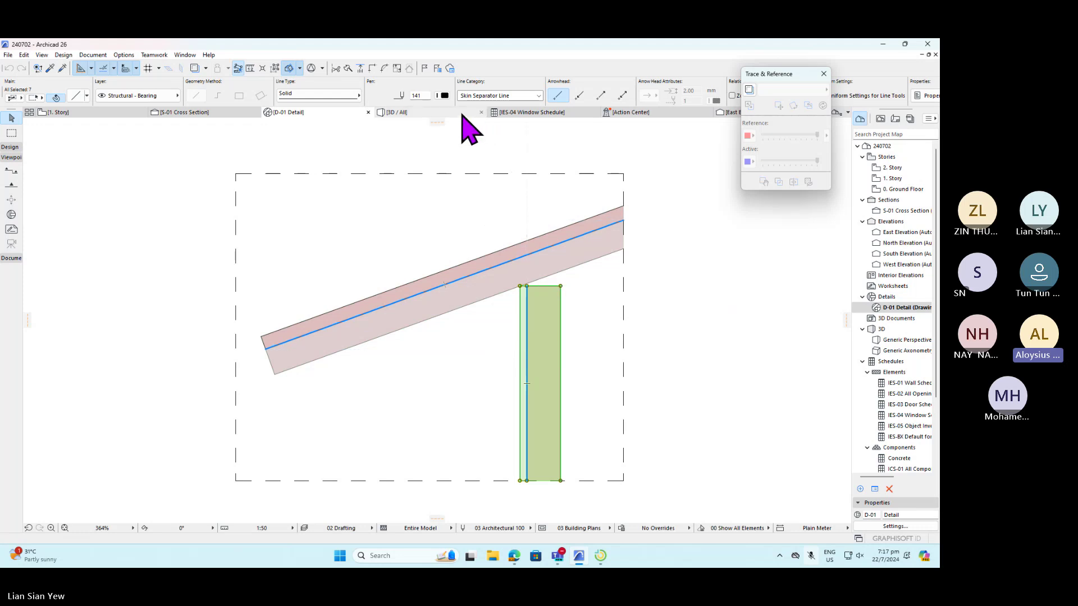
- Suspend groups in the D-01 Detail and select only the wall's structural fill
{"action": "mouse_move", "coordinate": [462, 114]}
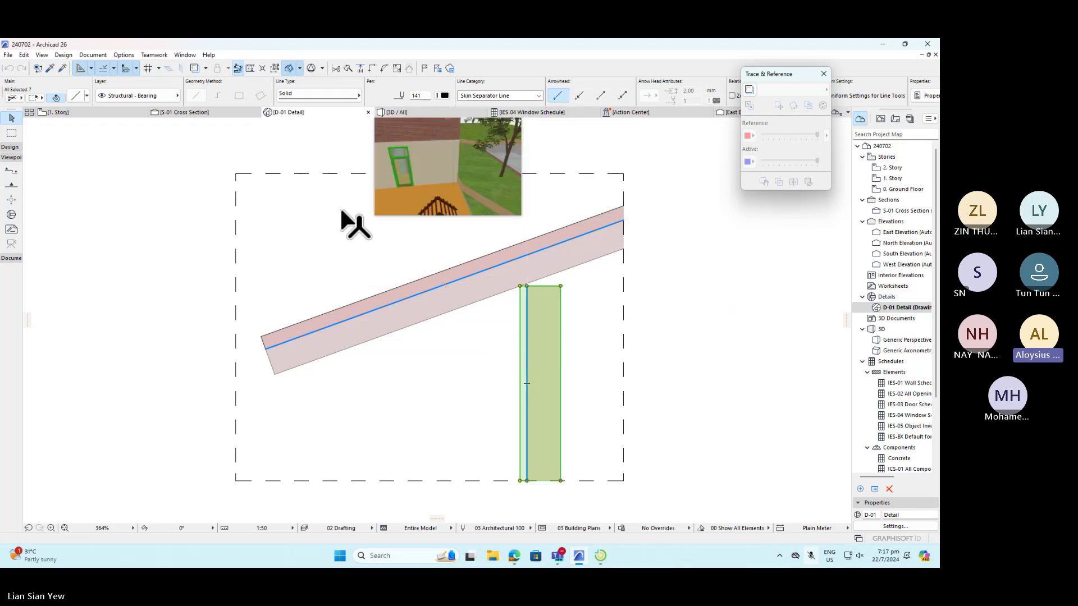
{"action": "left_click", "coordinate": [276, 68]}
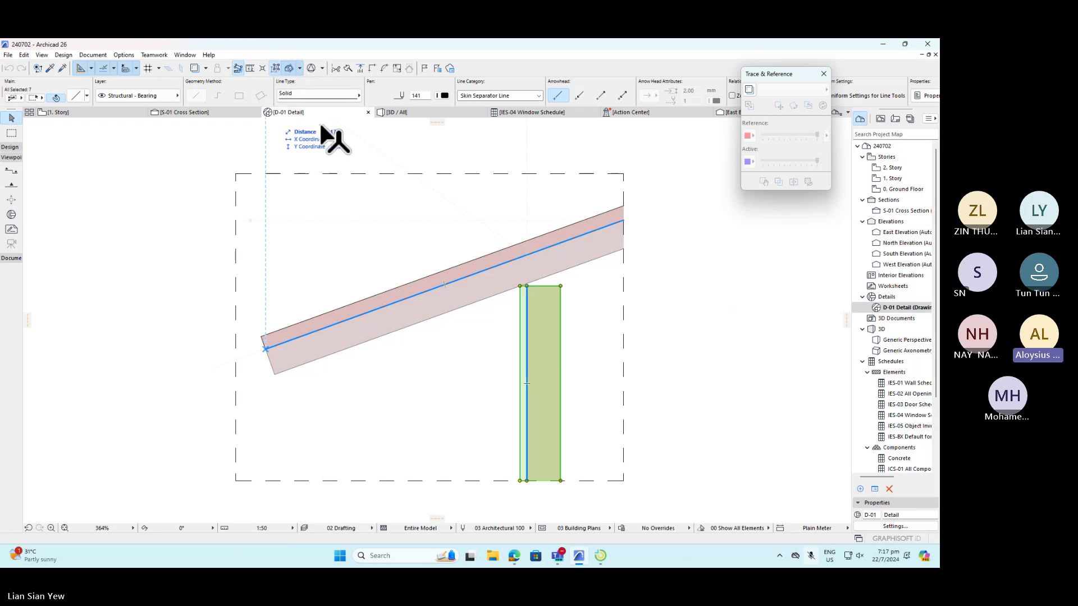
{"action": "left_click", "coordinate": [575, 383]}
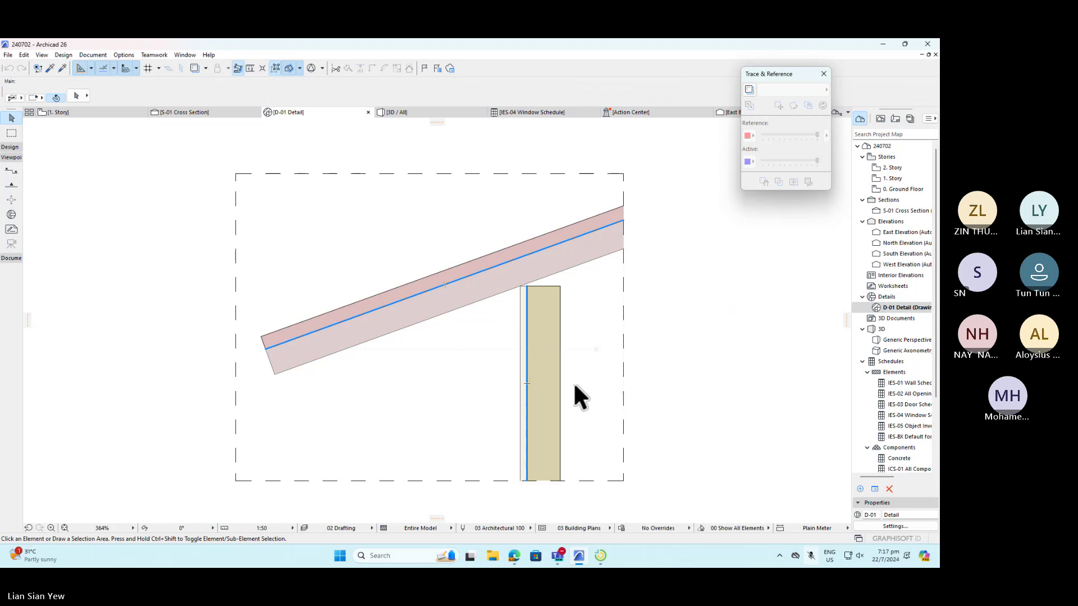
{"action": "left_click", "coordinate": [520, 370]}
{"action": "left_click", "coordinate": [536, 373]}
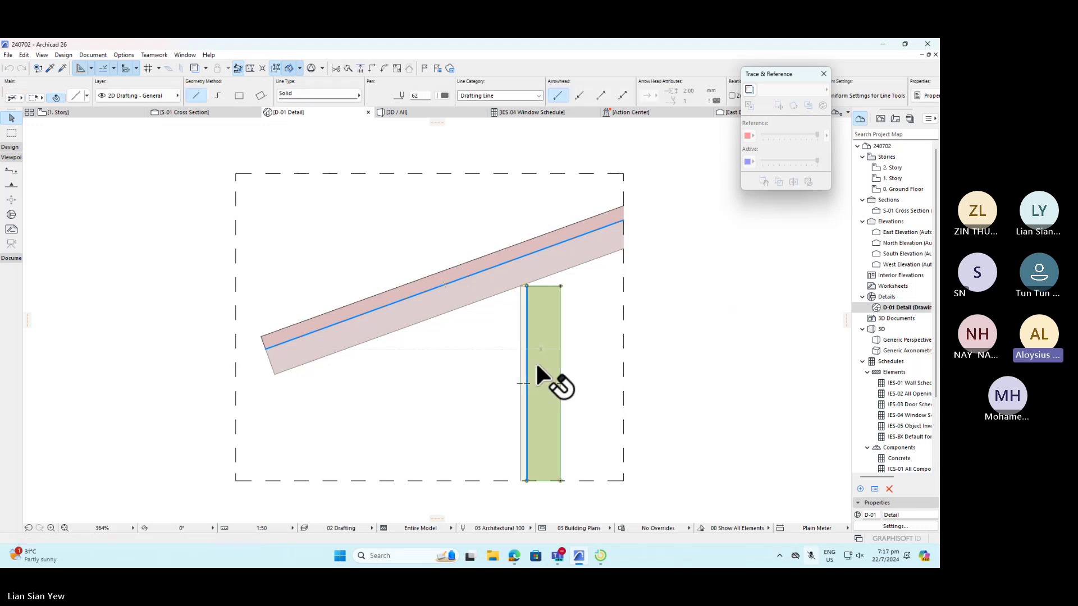
{"action": "scroll", "coordinate": [571, 383], "scroll_direction": "up", "scroll_amount": 2}
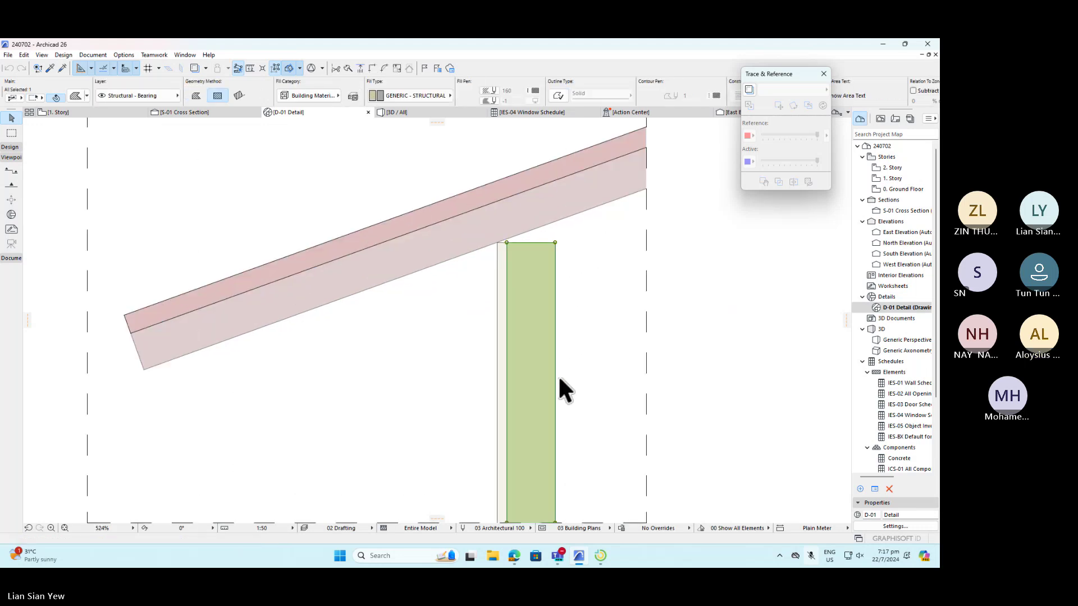
- Move the wall's structural fill horizontally to the right, out of its outline and beyond the dashed boundary
{"action": "left_click", "coordinate": [537, 371]}
{"action": "left_click", "coordinate": [568, 371]}
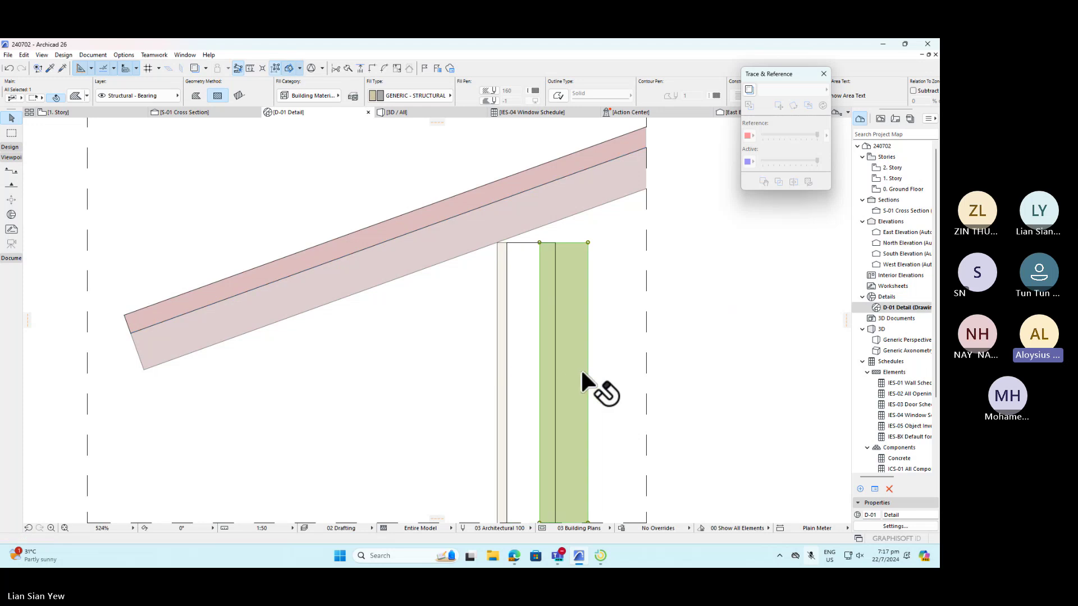
{"action": "left_click", "coordinate": [608, 371]}
{"action": "left_click", "coordinate": [576, 365]}
{"action": "left_click", "coordinate": [577, 366]}
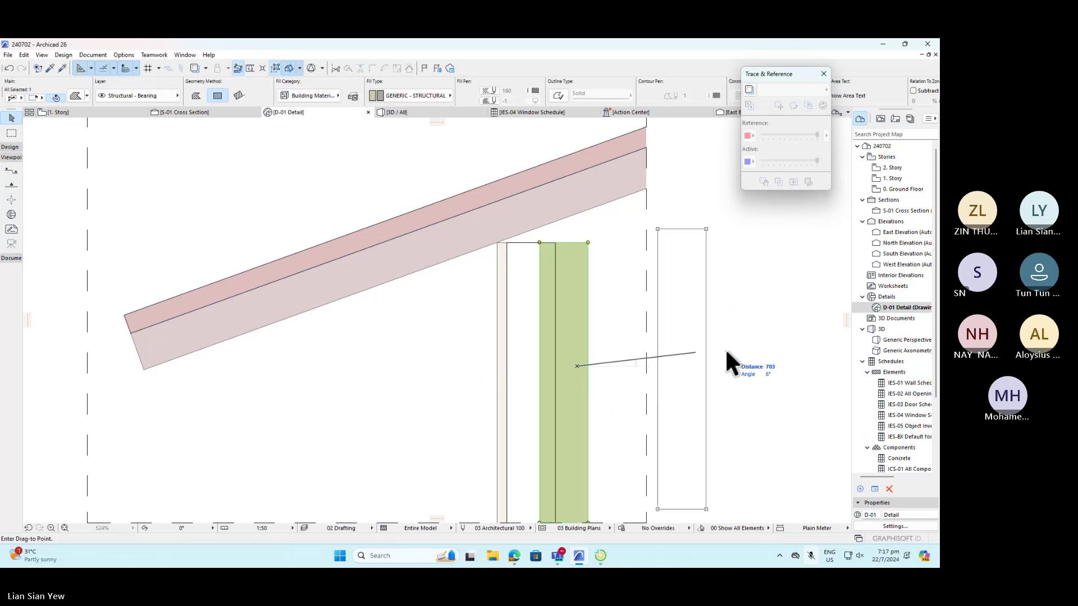
{"action": "left_click", "coordinate": [713, 366]}
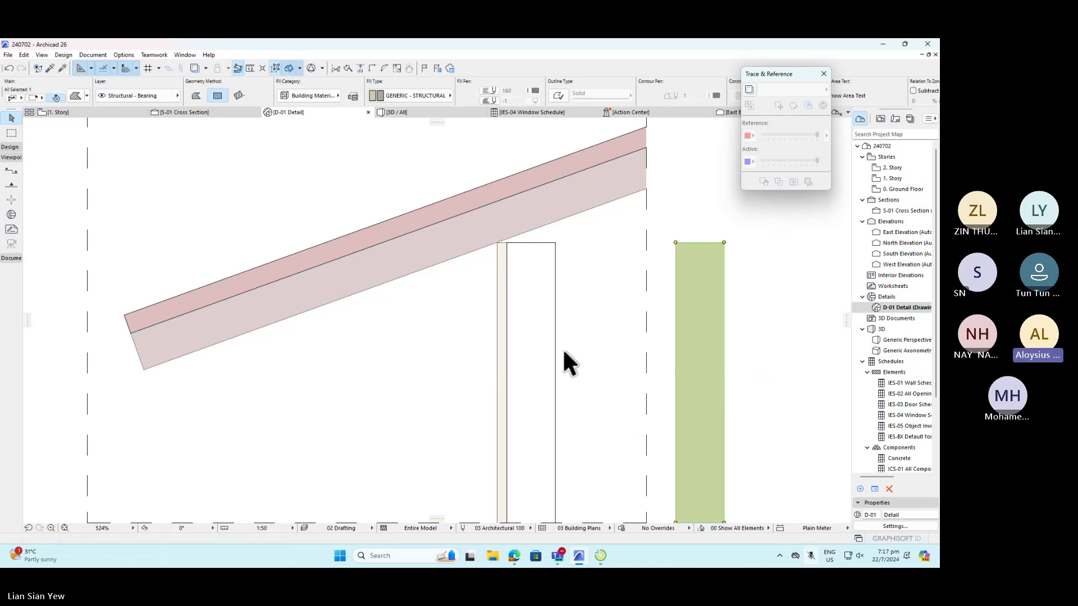
{"action": "key", "text": "Escape"}
- Move the wall's narrow external cladding fill horizontally to the left, out of its outline
{"action": "left_click", "coordinate": [503, 319]}
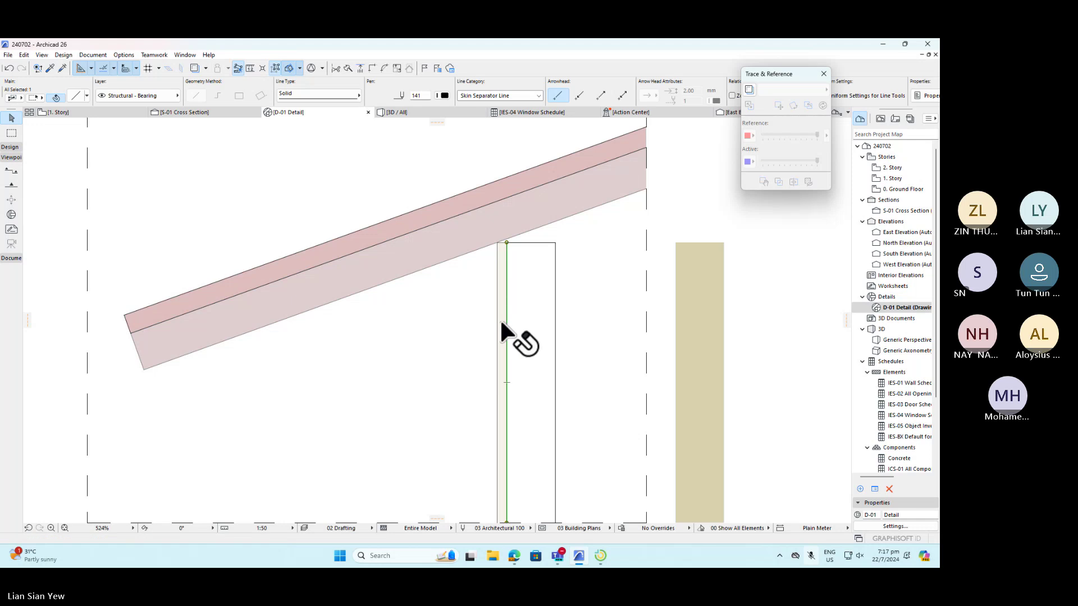
{"action": "left_click", "coordinate": [500, 322]}
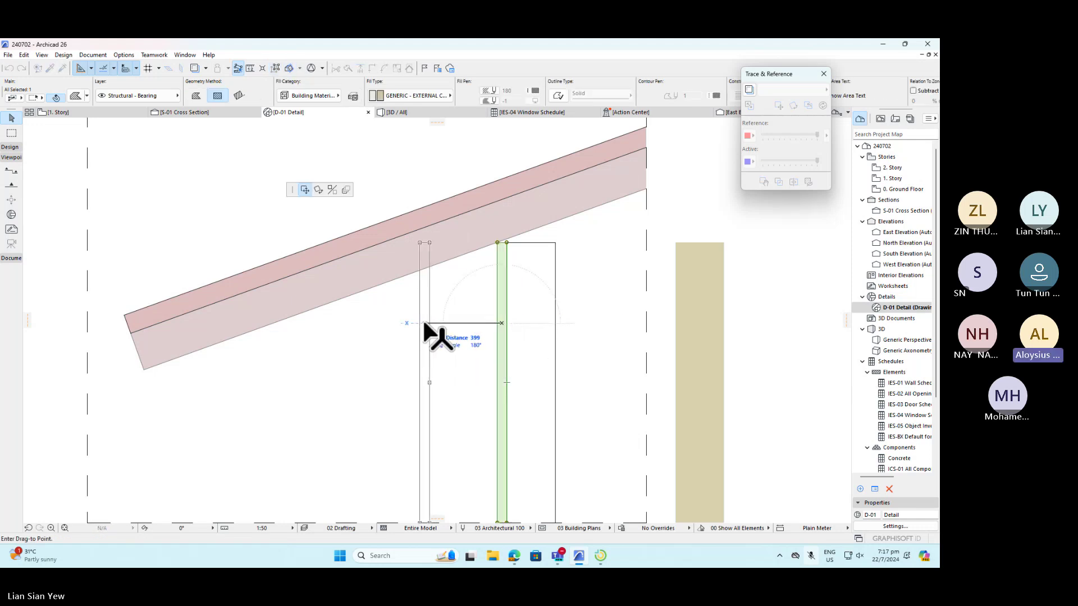
{"action": "left_click", "coordinate": [441, 323]}
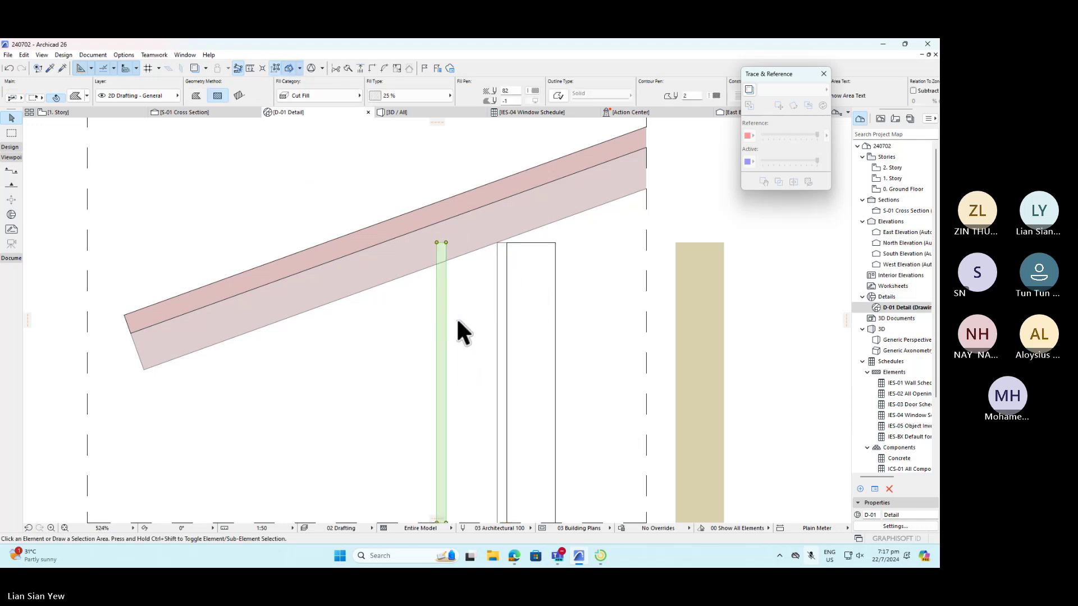
{"action": "key", "text": "Escape"}
- Shorten the structural fill beyond the dashed boundary by lowering both of its top corners to the same height
{"action": "scroll", "coordinate": [538, 256], "scroll_direction": "down", "scroll_amount": 3}
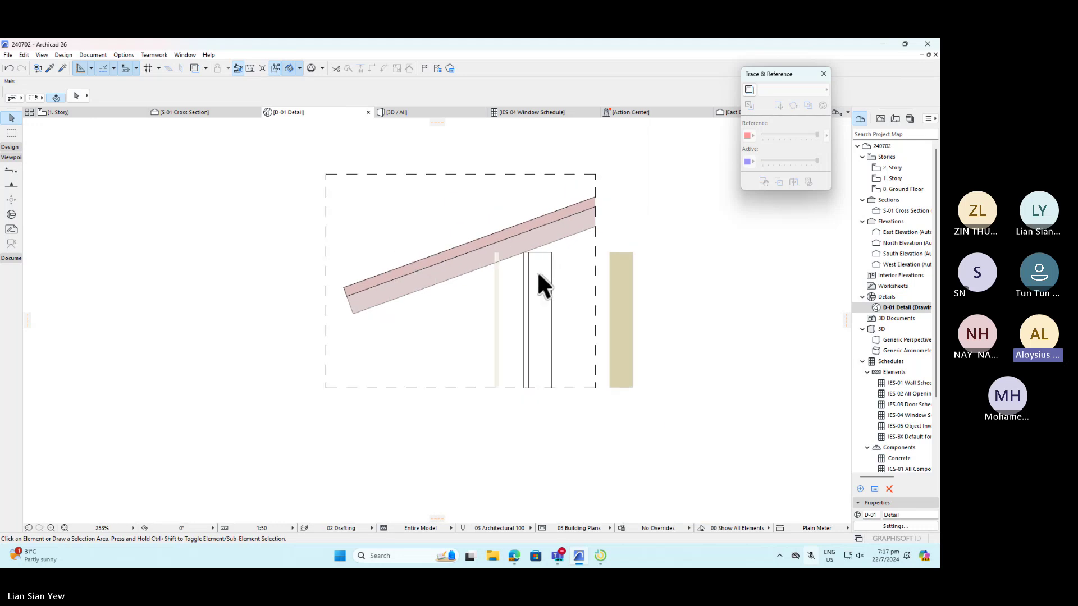
{"action": "left_click", "coordinate": [623, 317]}
{"action": "left_click", "coordinate": [632, 252]}
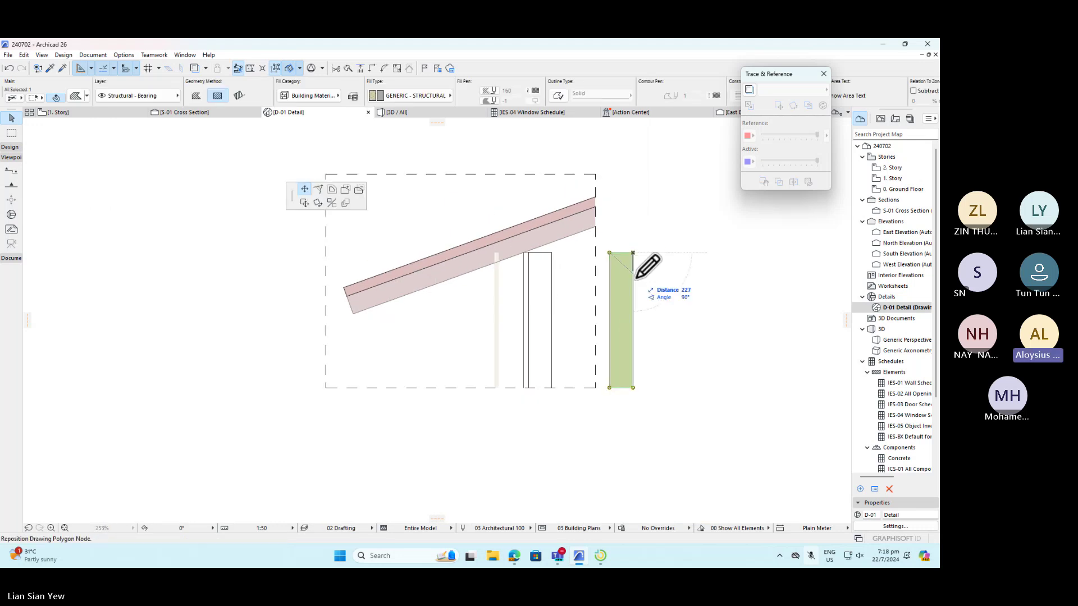
{"action": "left_click", "coordinate": [633, 307]}
{"action": "left_click", "coordinate": [610, 253]}
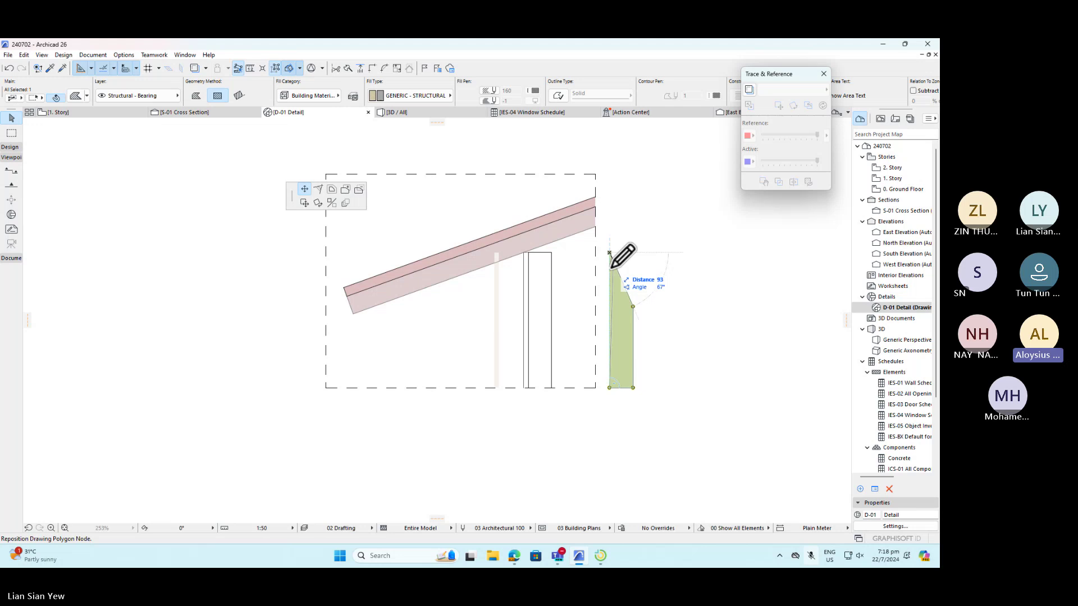
{"action": "left_click", "coordinate": [610, 306]}
- Move the shortened structural fill horizontally back into the lower part of the wall outline and clear the selection
{"action": "left_click", "coordinate": [618, 327]}
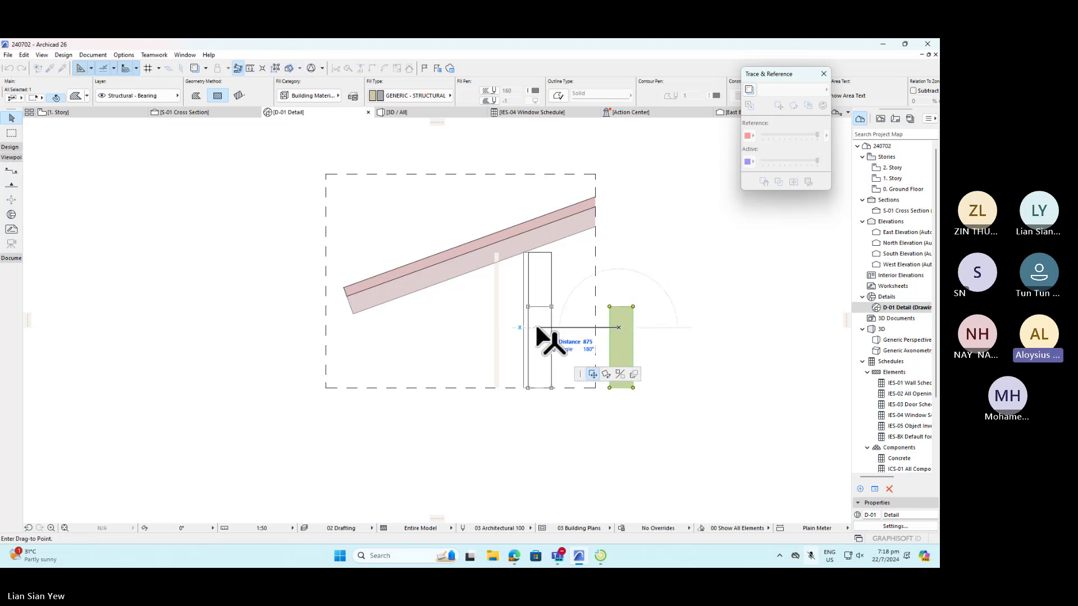
{"action": "left_click", "coordinate": [536, 328]}
{"action": "left_click", "coordinate": [538, 331]}
{"action": "left_click", "coordinate": [584, 371]}
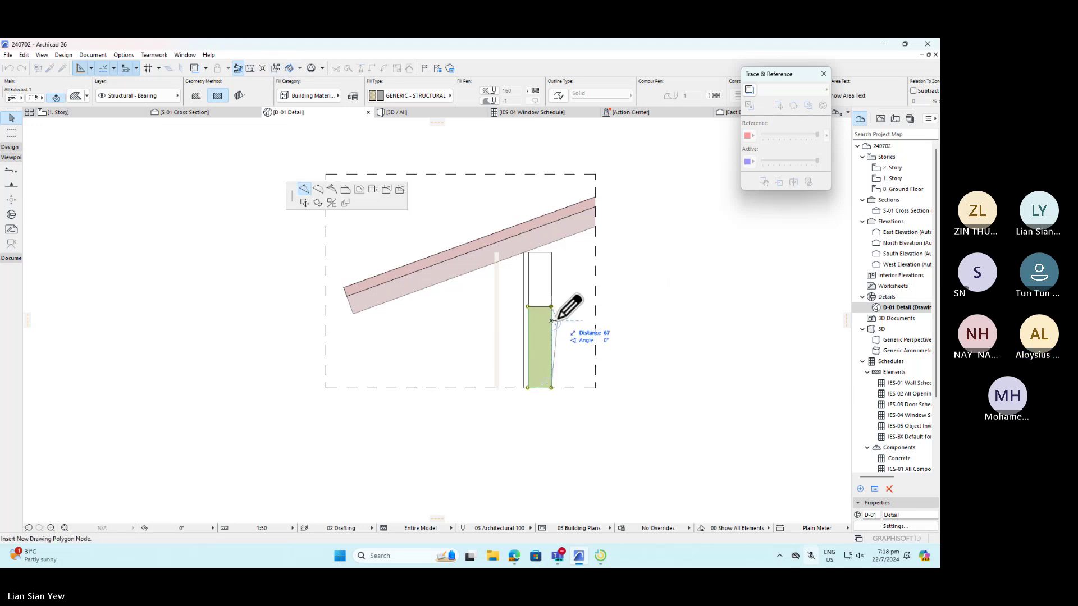
{"action": "key", "text": "Escape"}
{"action": "key", "text": "Escape"}
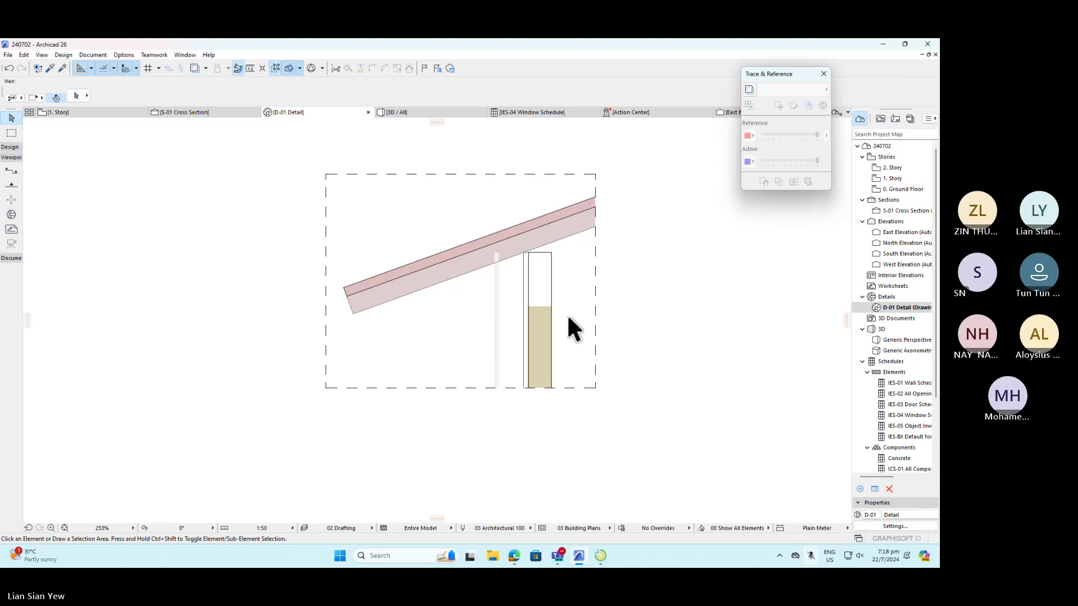
- Nudge the structural fill so that its edges line up with the wall outline
{"action": "scroll", "coordinate": [550, 303], "scroll_direction": "up", "scroll_amount": 10}
{"action": "left_click", "coordinate": [476, 298]}
{"action": "left_click", "coordinate": [428, 291]}
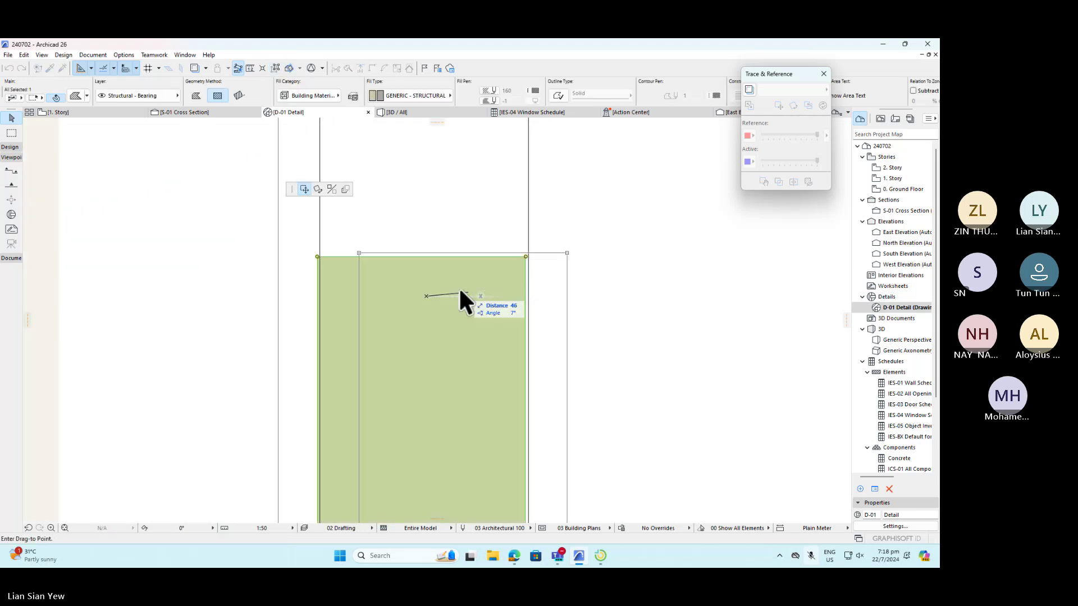
{"action": "left_click", "coordinate": [428, 294]}
{"action": "left_click", "coordinate": [572, 312]}
- Move the narrow external cladding fill horizontally back into its outline beside the structural fill
{"action": "scroll", "coordinate": [579, 318], "scroll_direction": "down", "scroll_amount": 5}
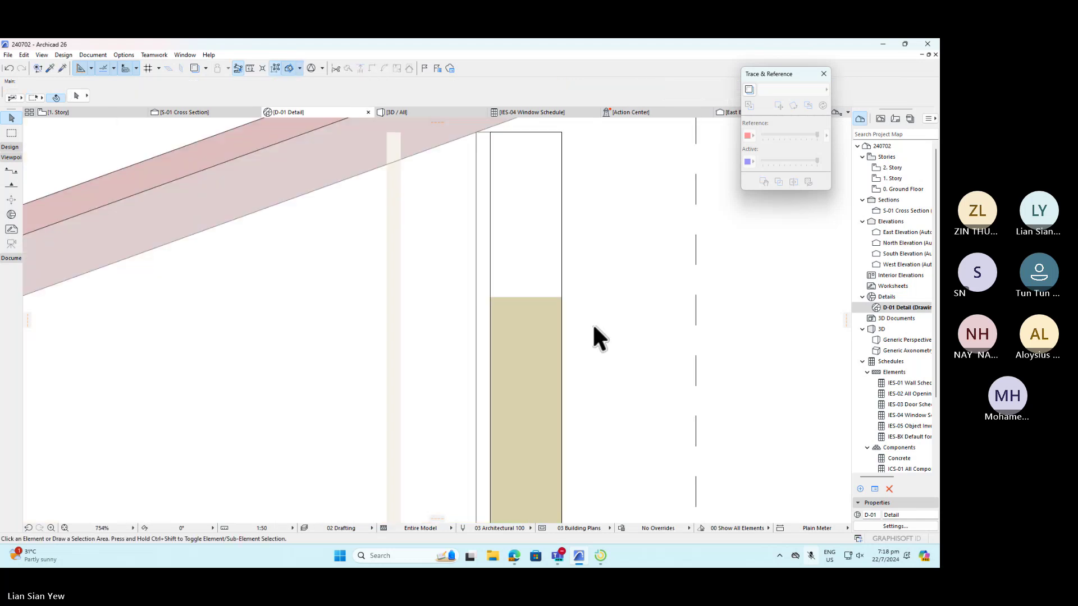
{"action": "scroll", "coordinate": [592, 322], "scroll_direction": "down", "scroll_amount": 3}
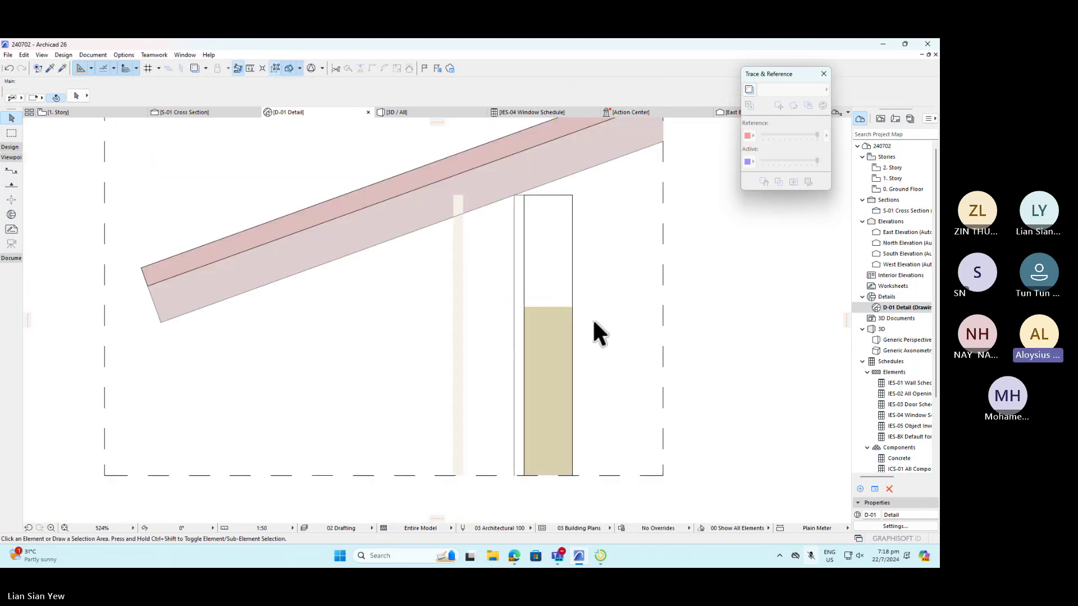
{"action": "left_click", "coordinate": [459, 304]}
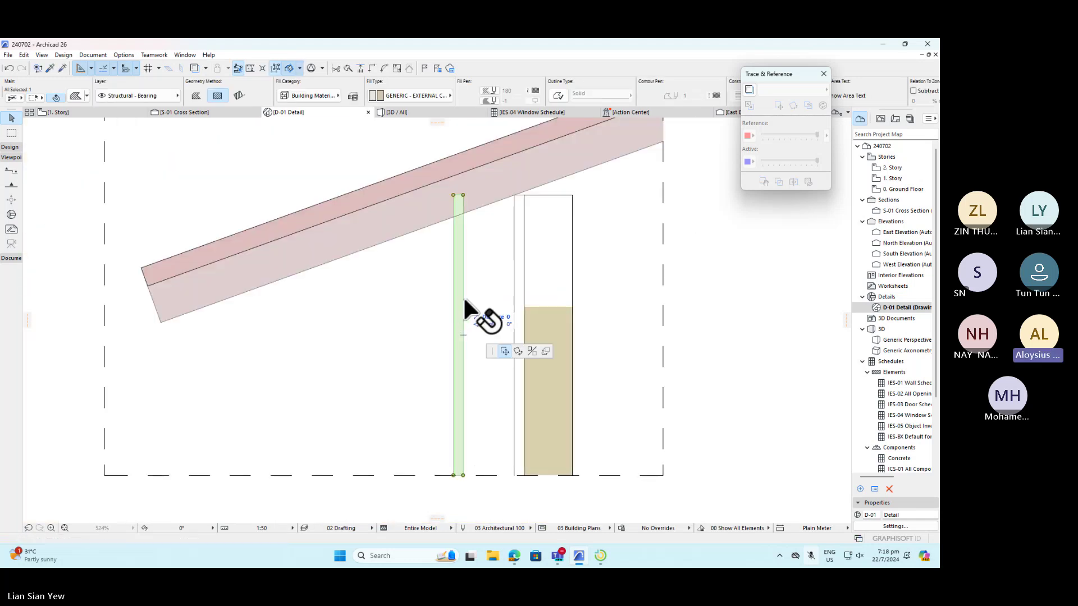
{"action": "left_click", "coordinate": [519, 305]}
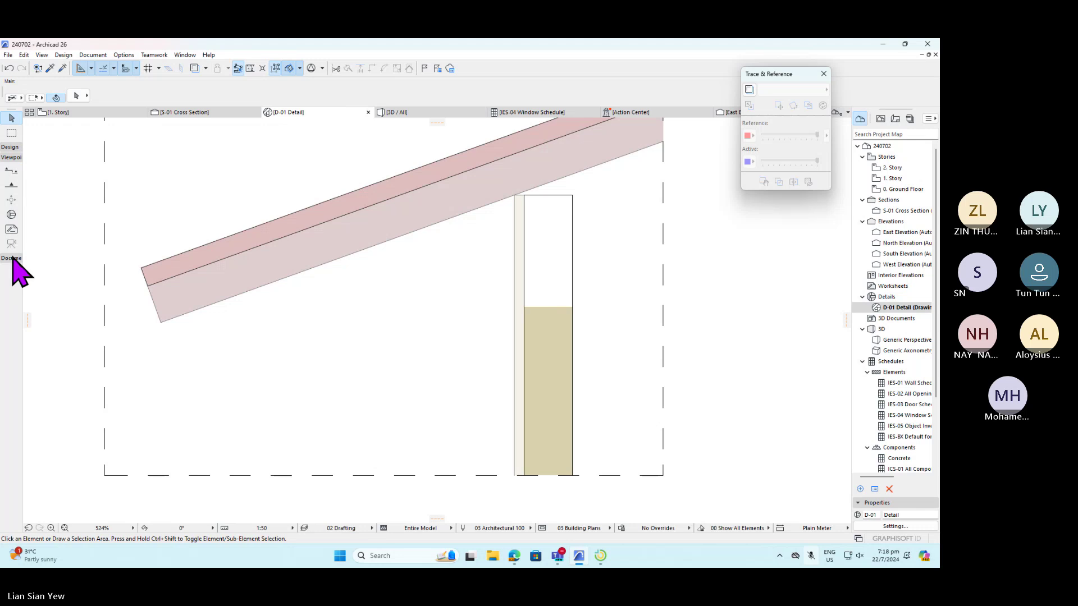
- Draw a rectangular 25 % cut fill in the empty upper part of the wall outline, down to the structural fill's top edge
{"action": "left_click", "coordinate": [10, 147]}
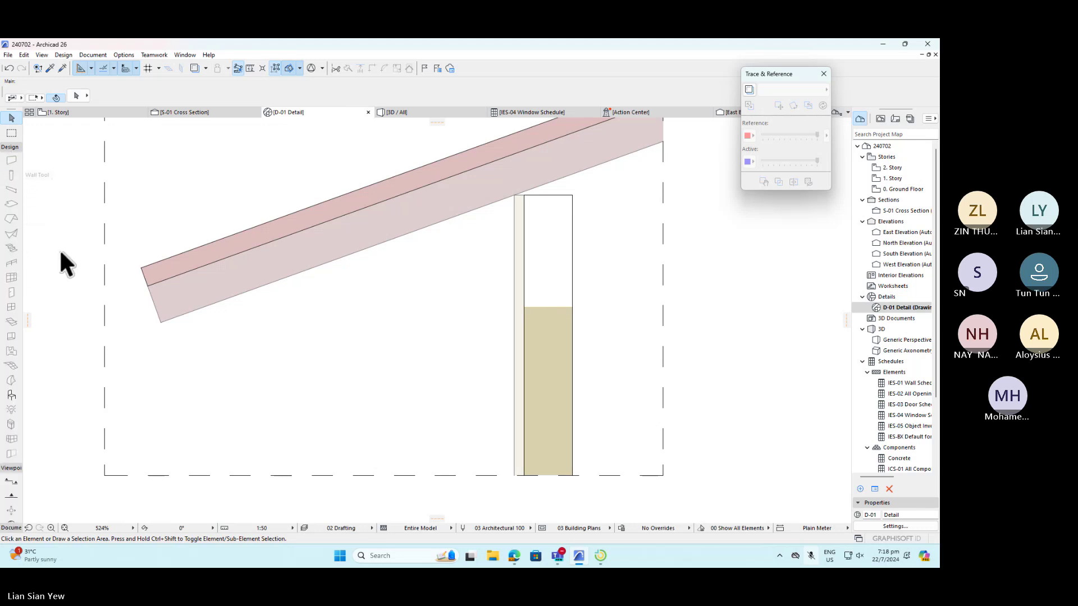
{"action": "left_click_drag", "start_coordinate": [430, 265], "coordinate": [293, 336]}
{"action": "left_click", "coordinate": [11, 148]}
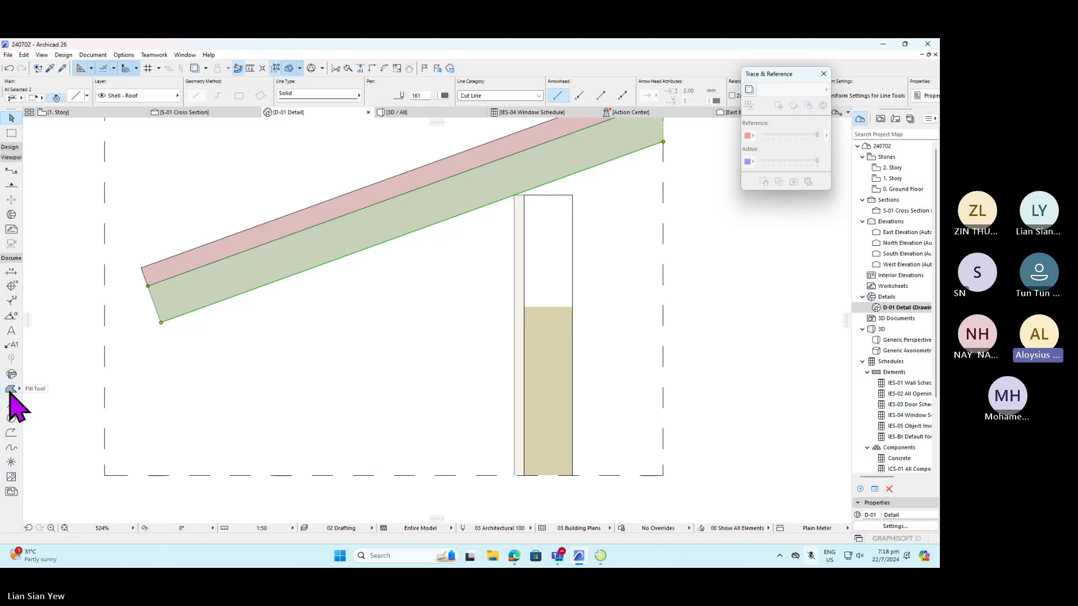
{"action": "left_click", "coordinate": [11, 158]}
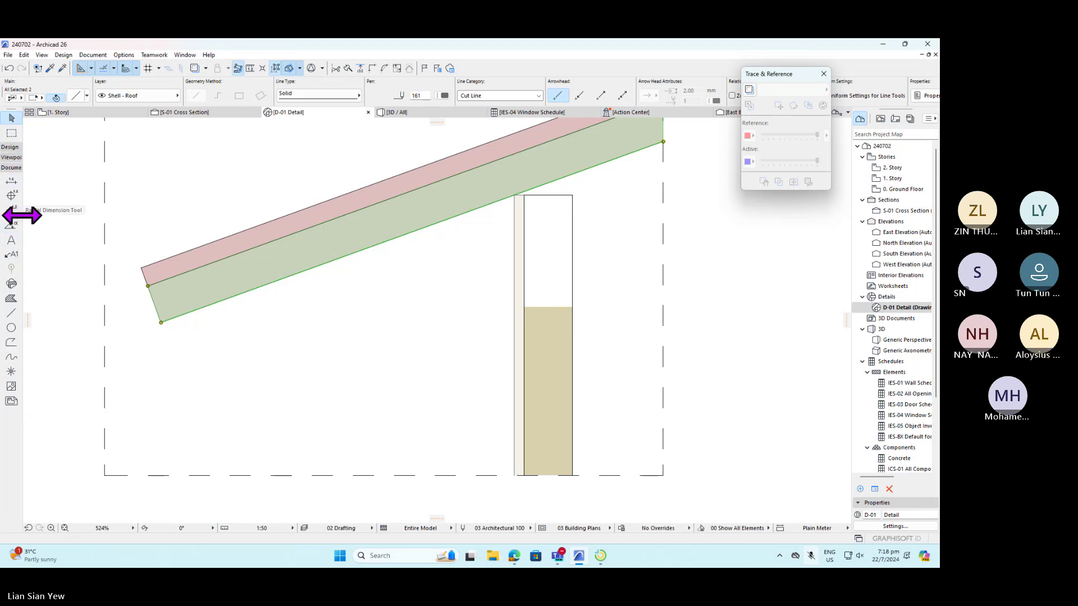
{"action": "left_click", "coordinate": [11, 299]}
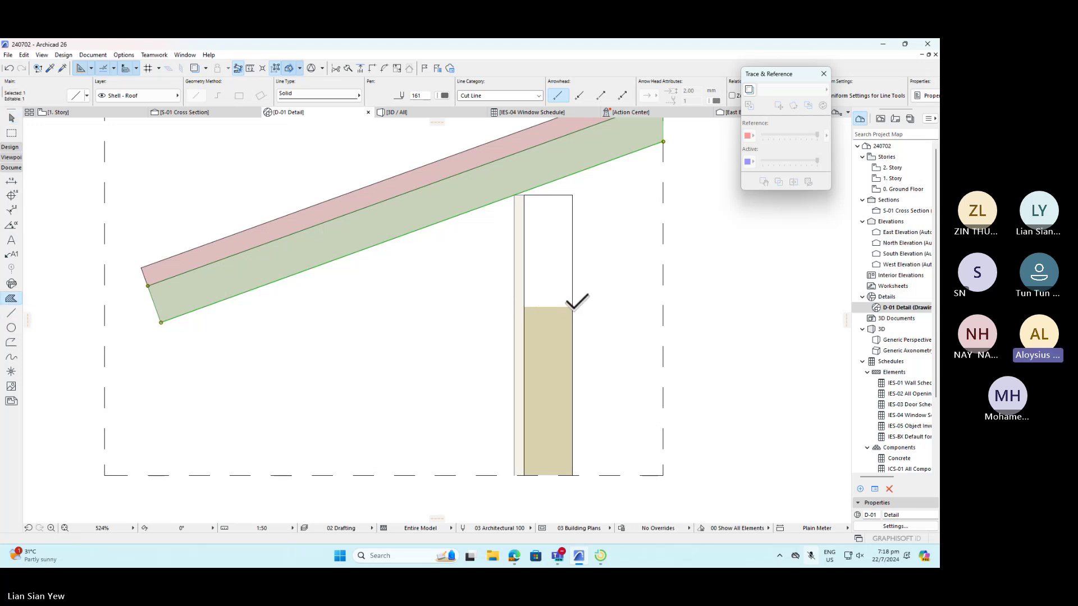
{"action": "key", "text": "Escape"}
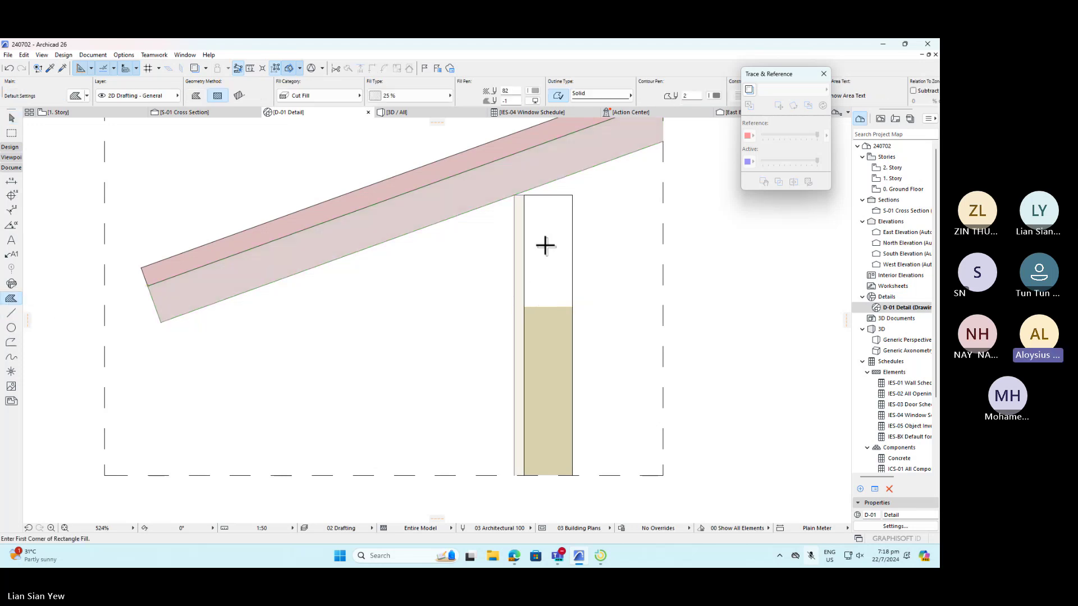
{"action": "left_click", "coordinate": [525, 195]}
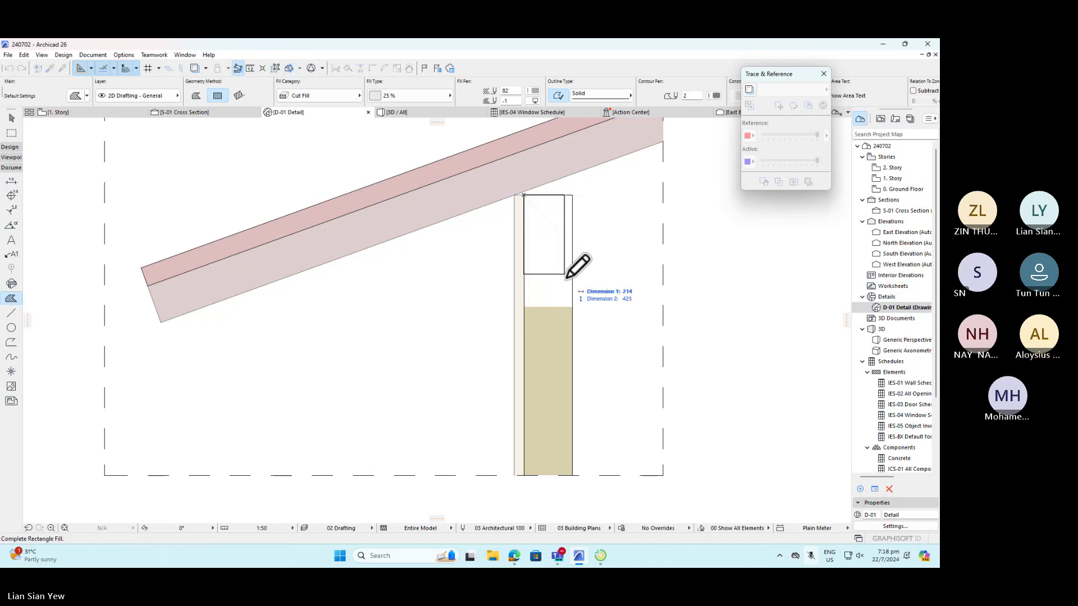
{"action": "left_click", "coordinate": [573, 306]}
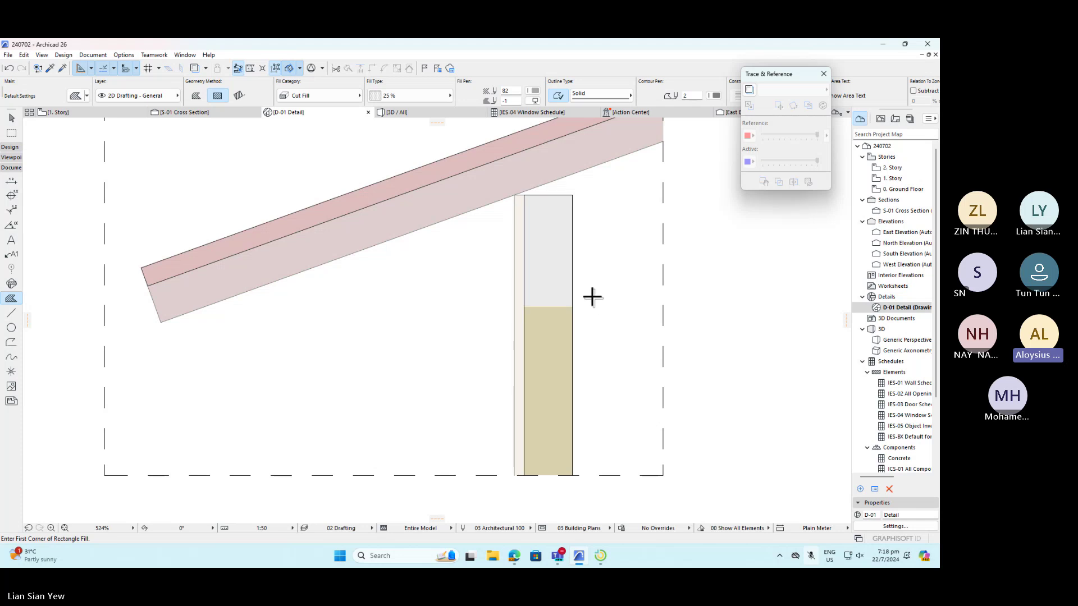
{"action": "left_click", "coordinate": [11, 117]}
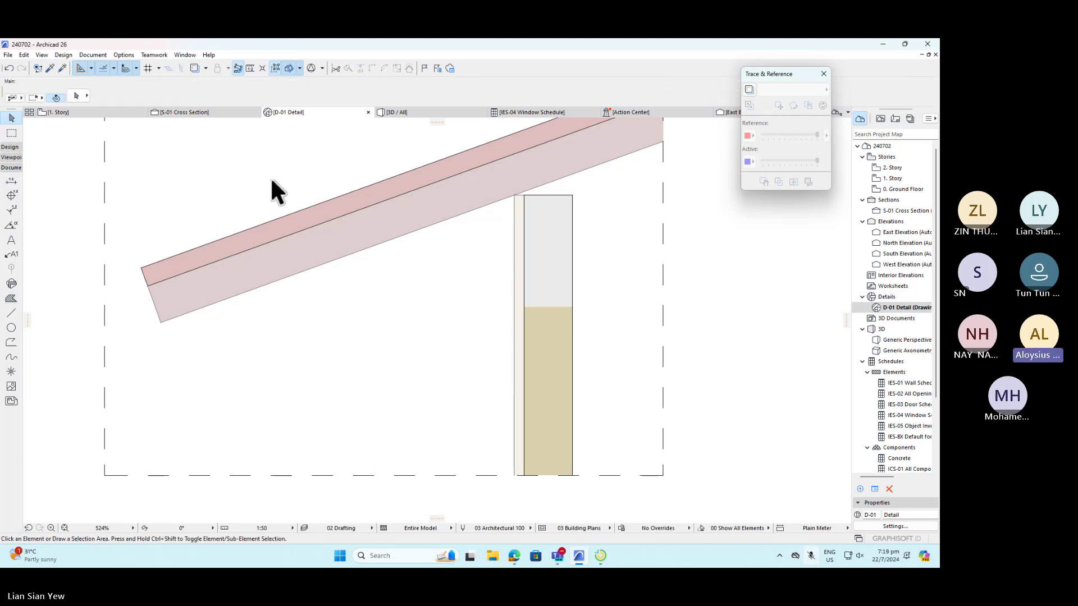
- Select the new rectangular fill and examine its fill selection settings
{"action": "left_click", "coordinate": [551, 262]}
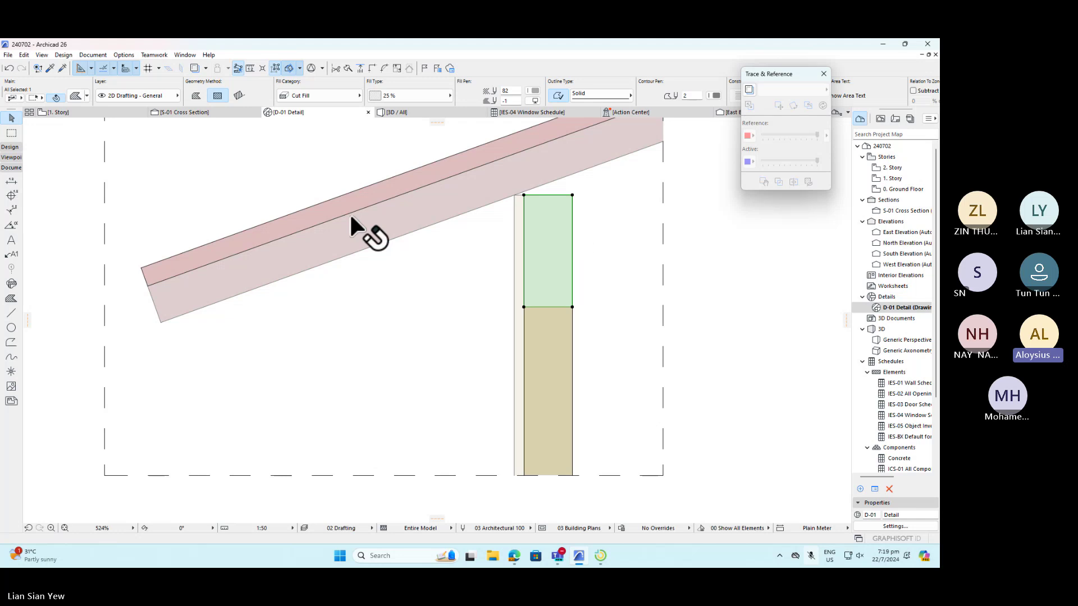
{"action": "left_click", "coordinate": [10, 300]}
{"action": "double_click", "coordinate": [10, 300]}
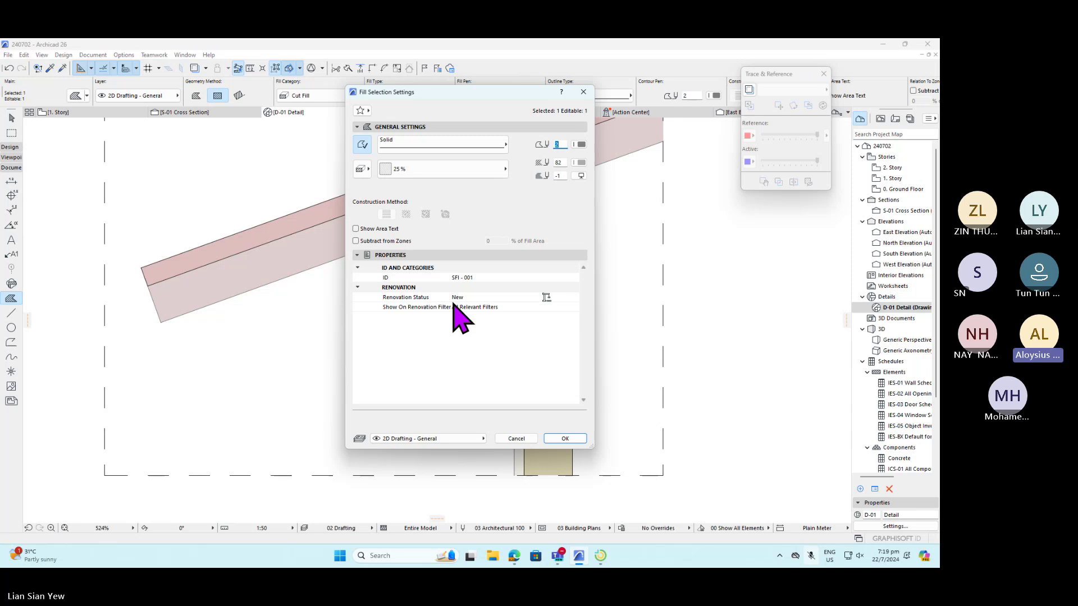
{"action": "left_click", "coordinate": [565, 438]}
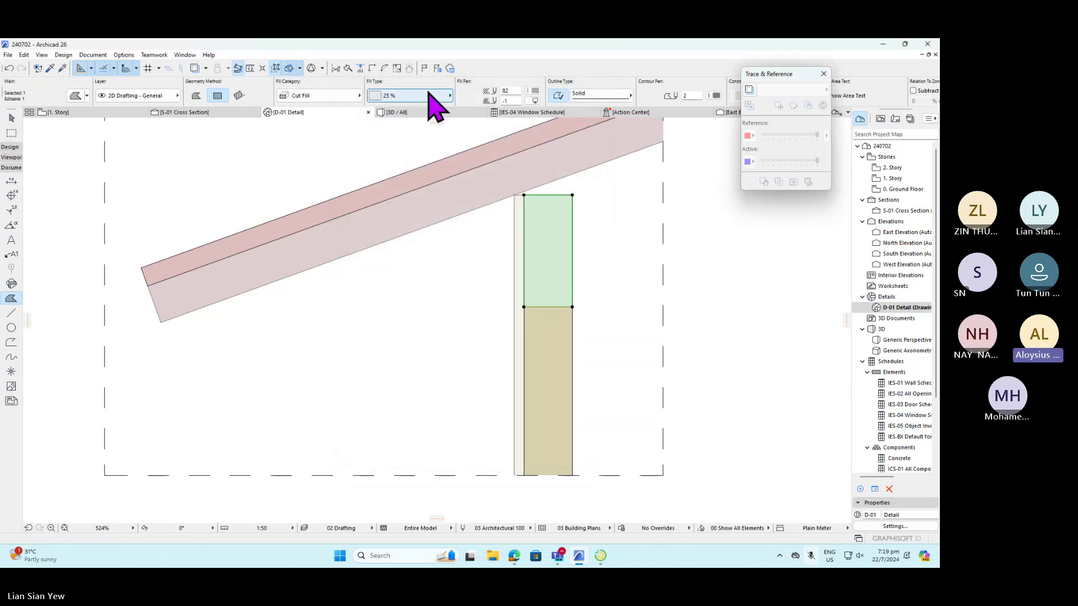
- Change the new fill's category to Building Material (Cut Fill) and its material to Timber - Floor
{"action": "left_click", "coordinate": [353, 95]}
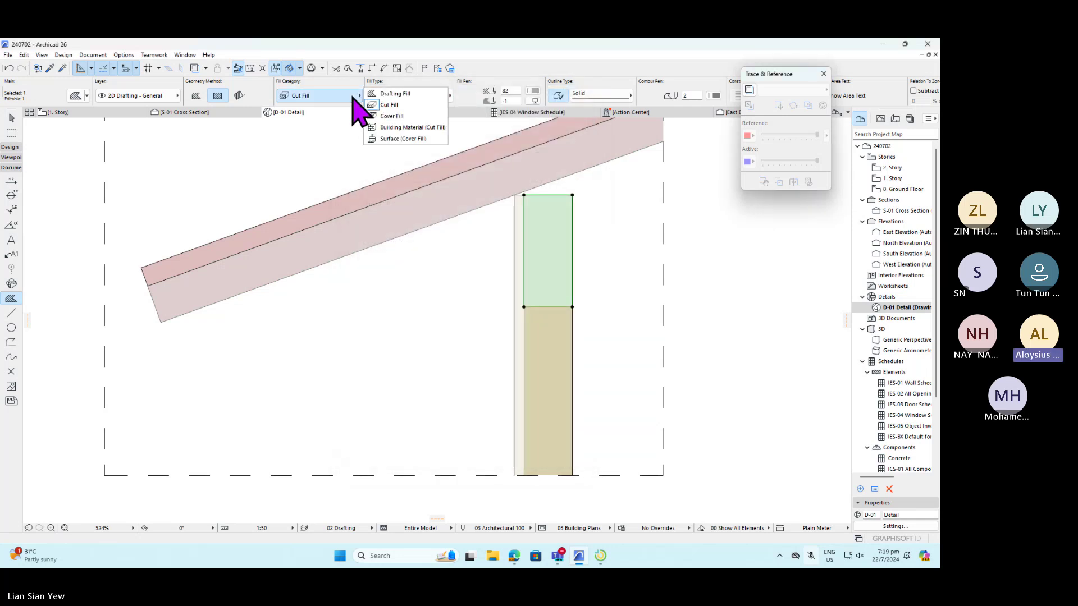
{"action": "left_click", "coordinate": [413, 127]}
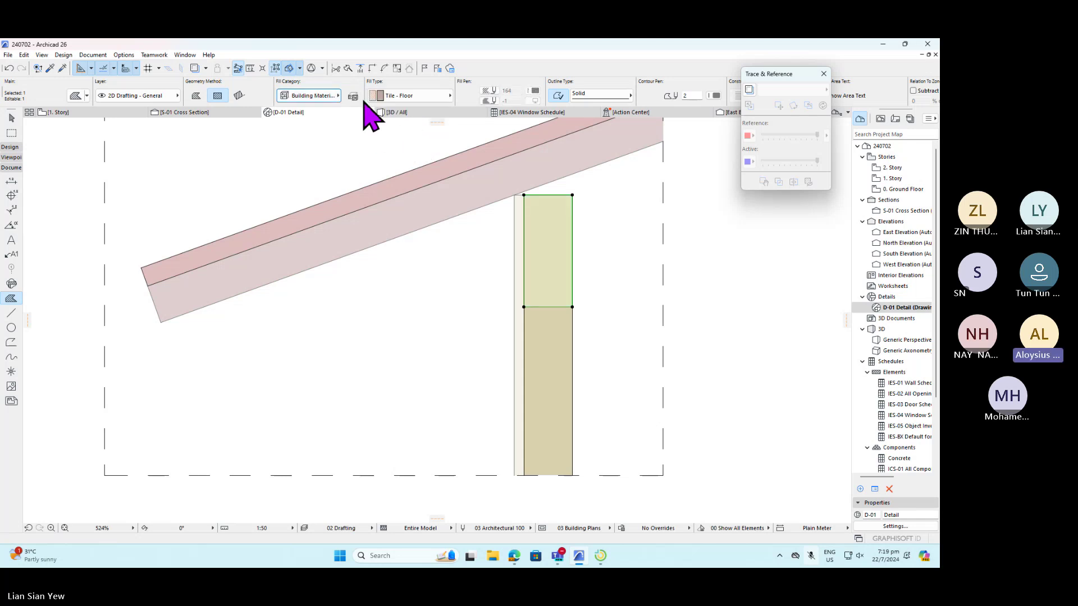
{"action": "left_click", "coordinate": [412, 96]}
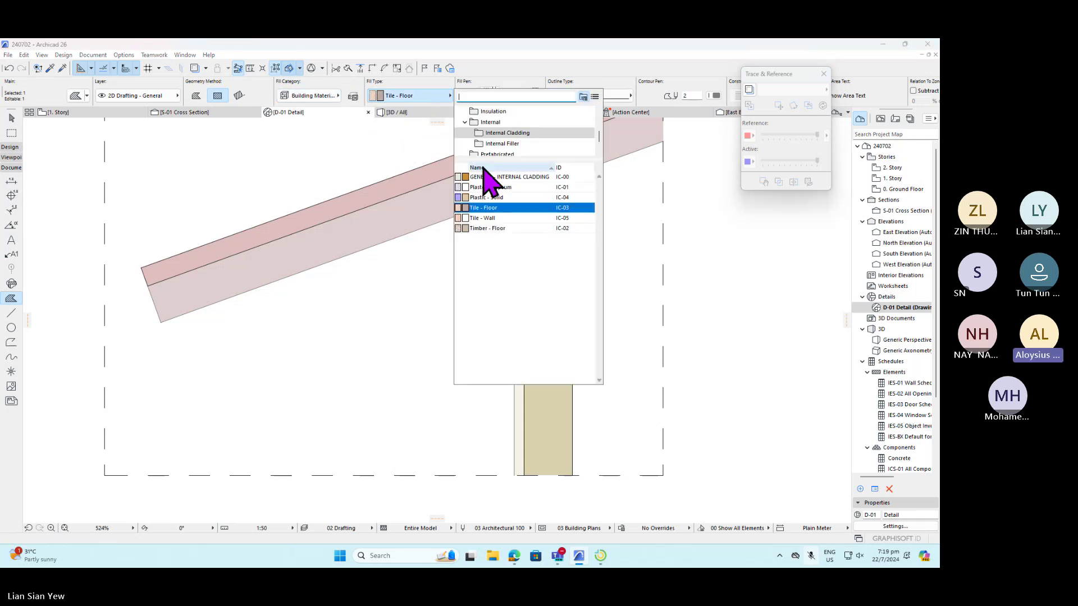
{"action": "left_click", "coordinate": [352, 97]}
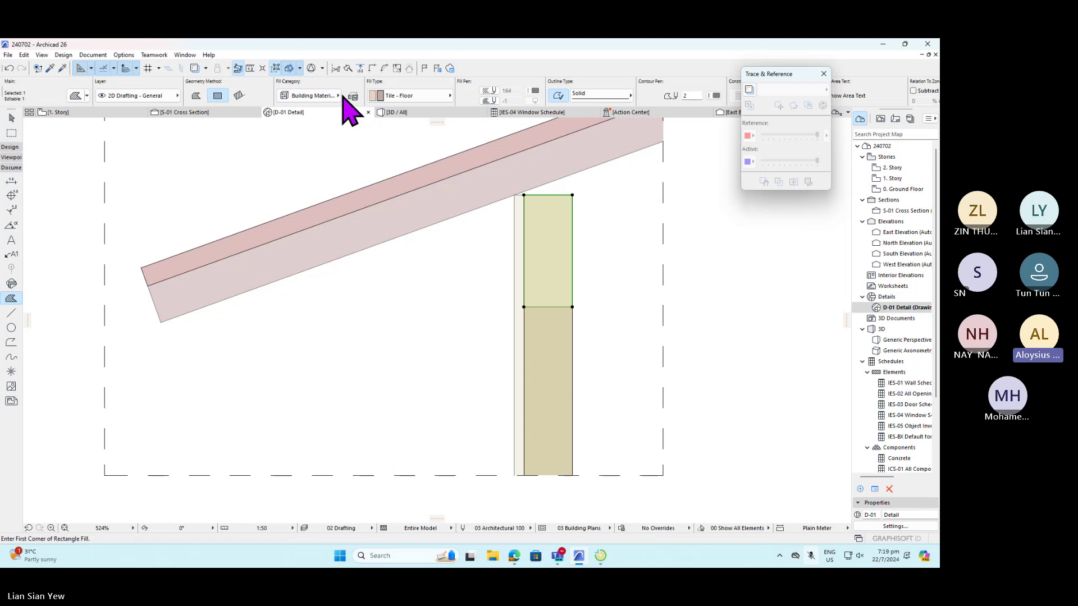
{"action": "left_click", "coordinate": [429, 96]}
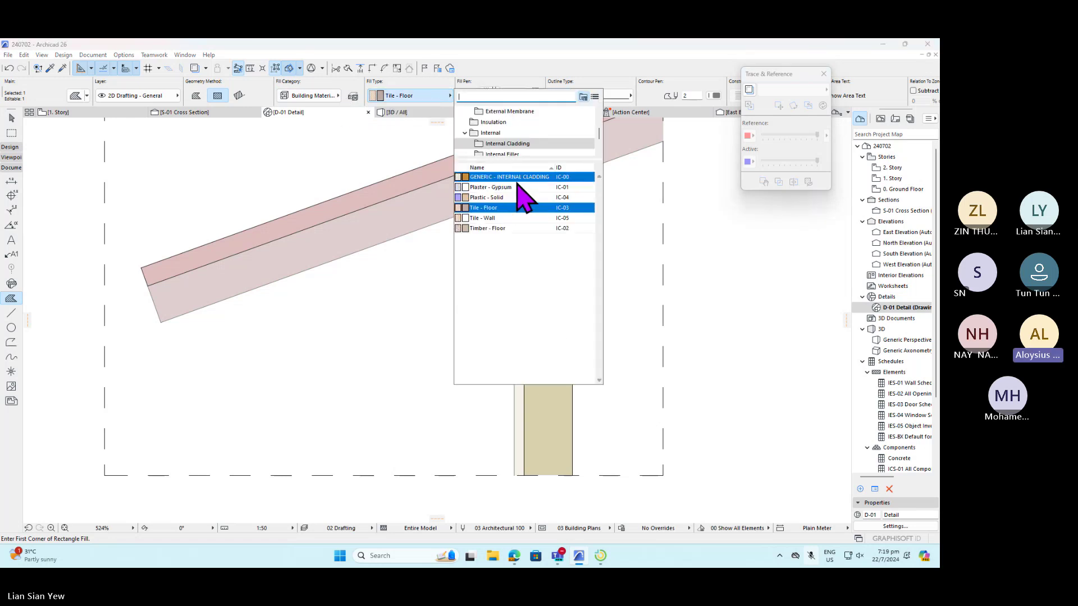
{"action": "left_click", "coordinate": [513, 228]}
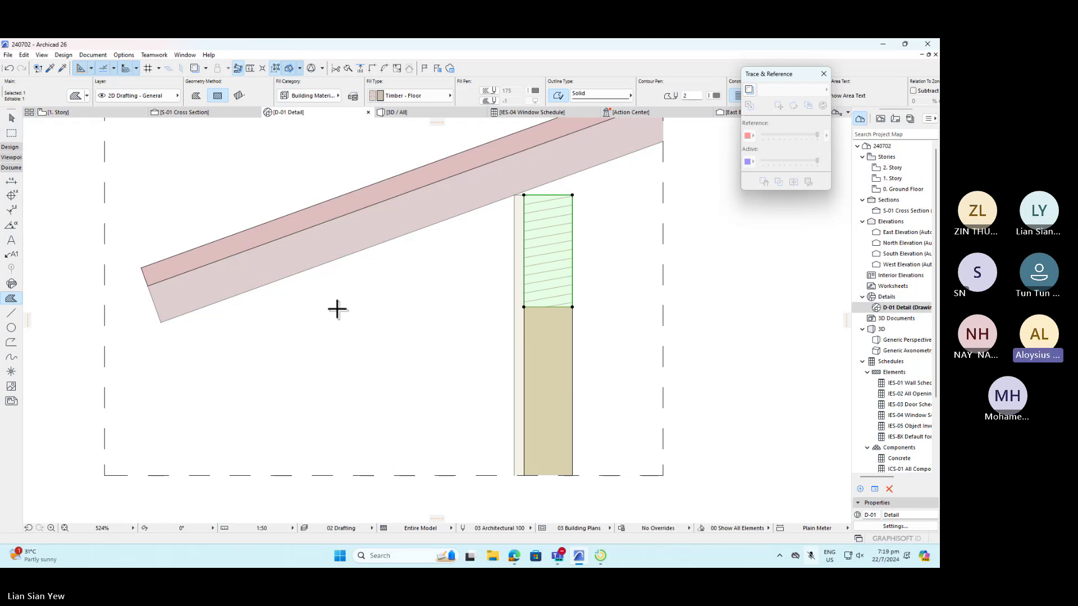
- Undo the new fill's material changes and its creation, and return to the Arrow tool with nothing selected
{"action": "key", "text": "ctrl+z"}
{"action": "key", "text": "ctrl+z"}
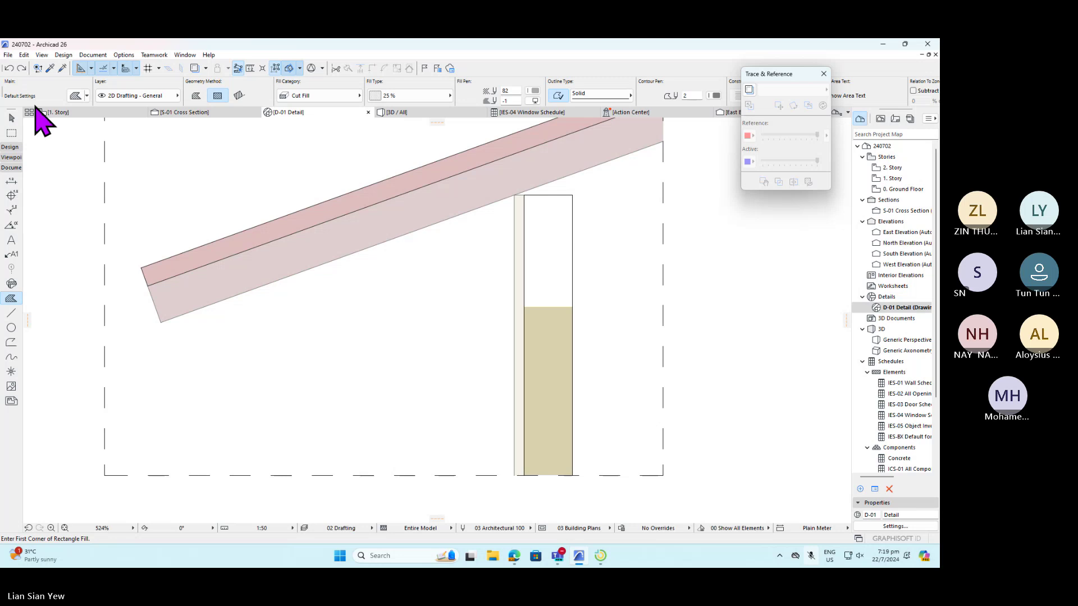
{"action": "left_click", "coordinate": [11, 118]}
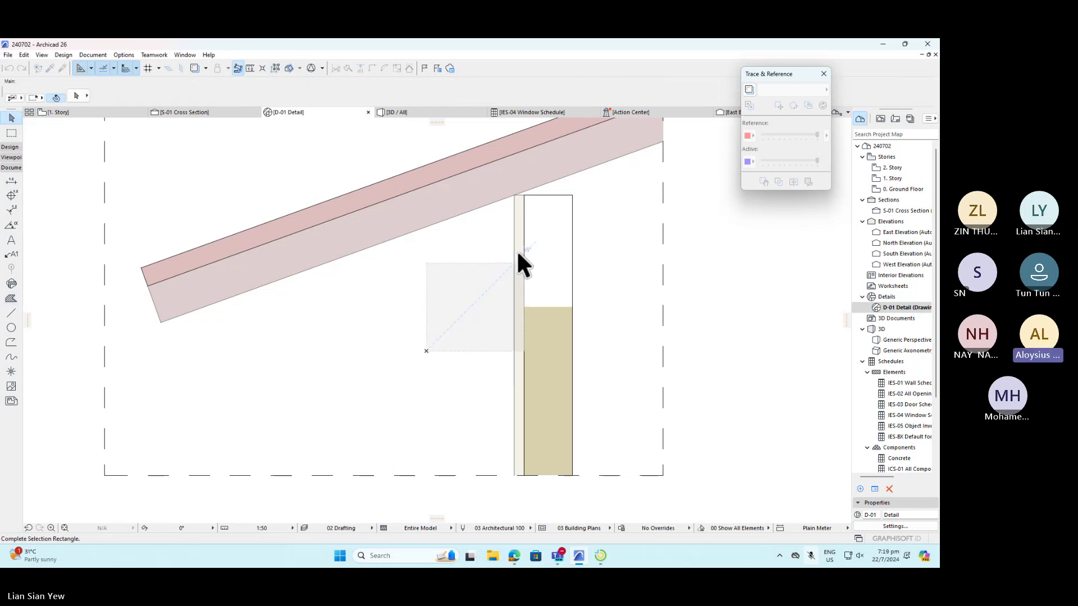
{"action": "left_click", "coordinate": [515, 285]}
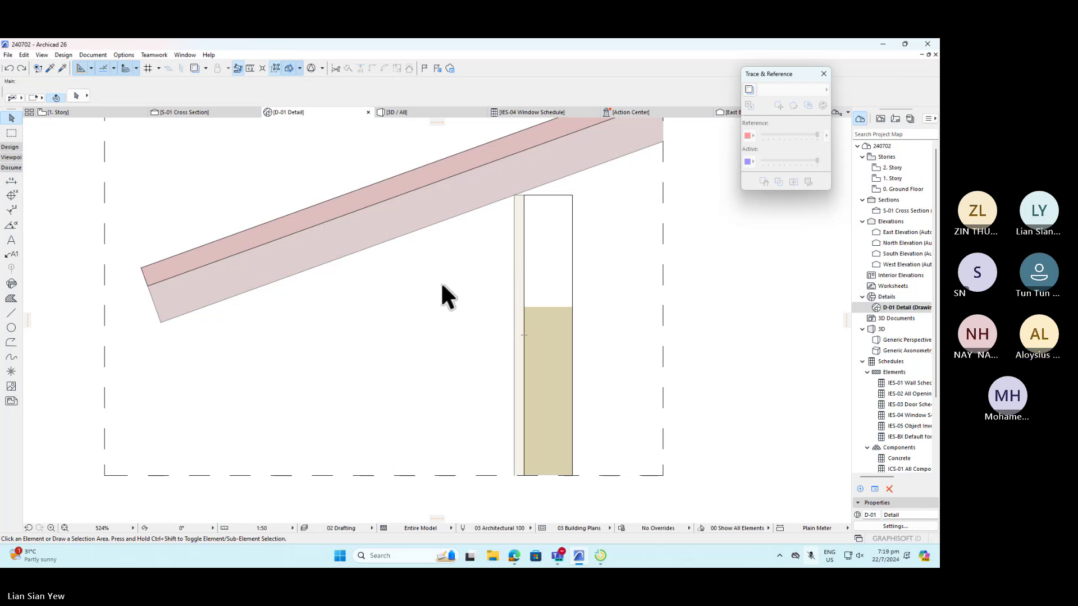
- Rebuild the D-01 Detail from its source view and return to the S-01 Cross Section
{"action": "right_click", "coordinate": [902, 307]}
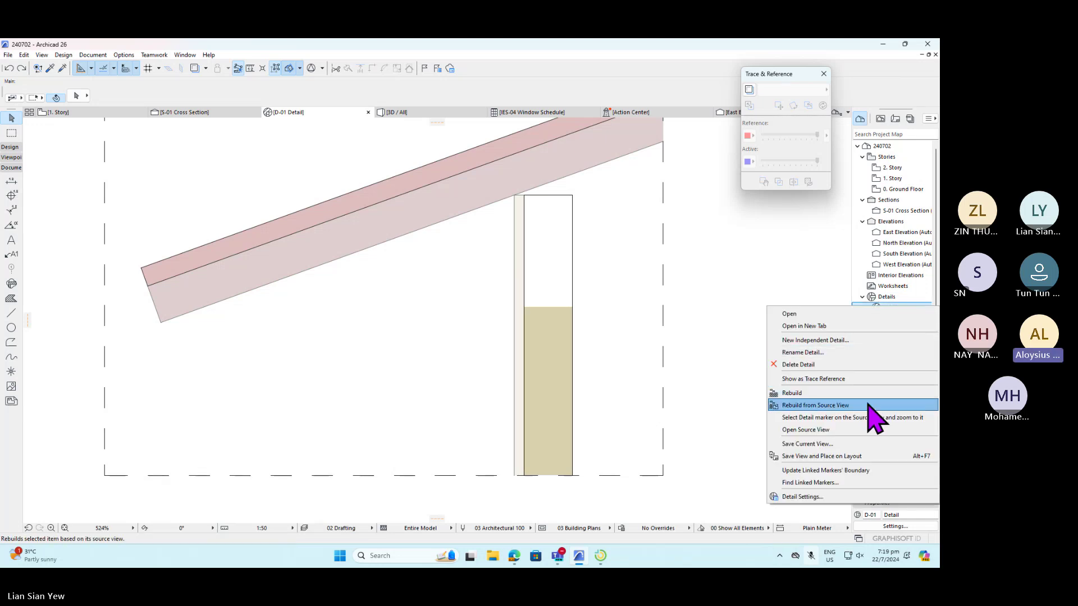
{"action": "left_click", "coordinate": [815, 405]}
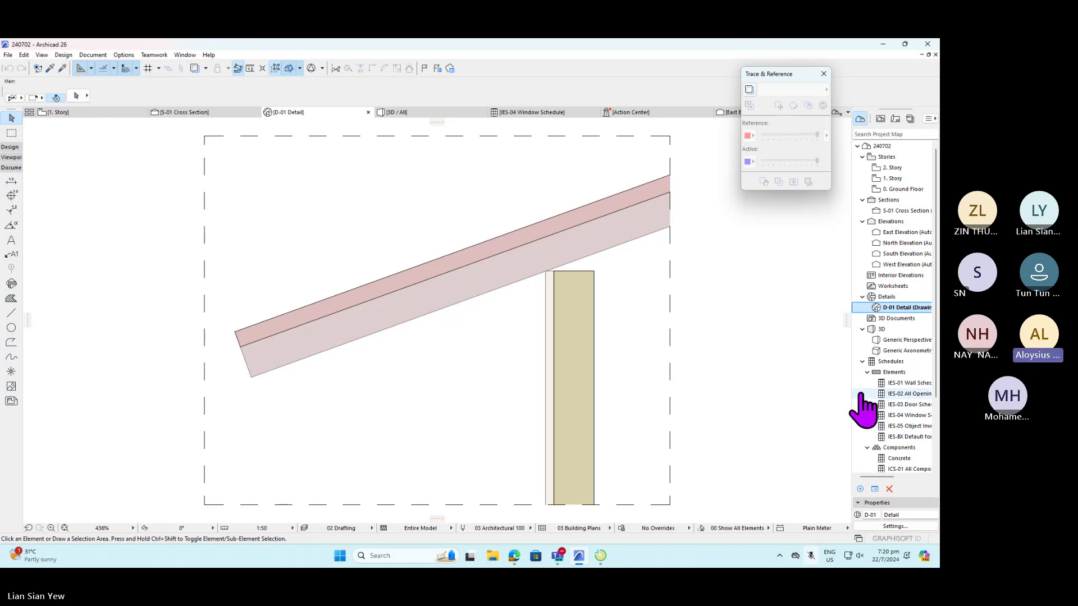
{"action": "left_click", "coordinate": [330, 401]}
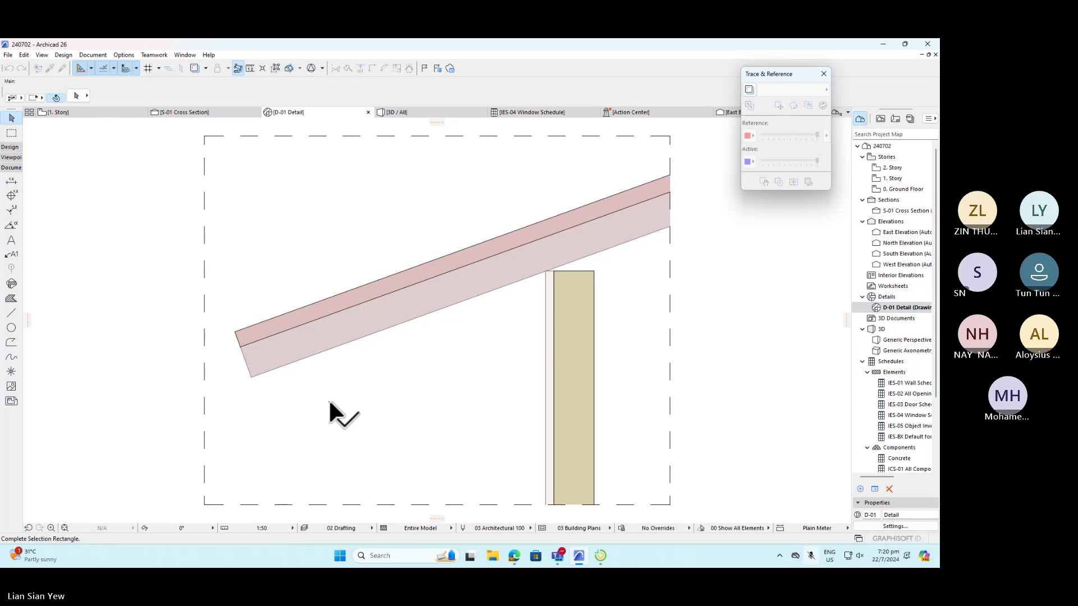
{"action": "left_click", "coordinate": [330, 400]}
{"action": "left_click", "coordinate": [209, 112]}
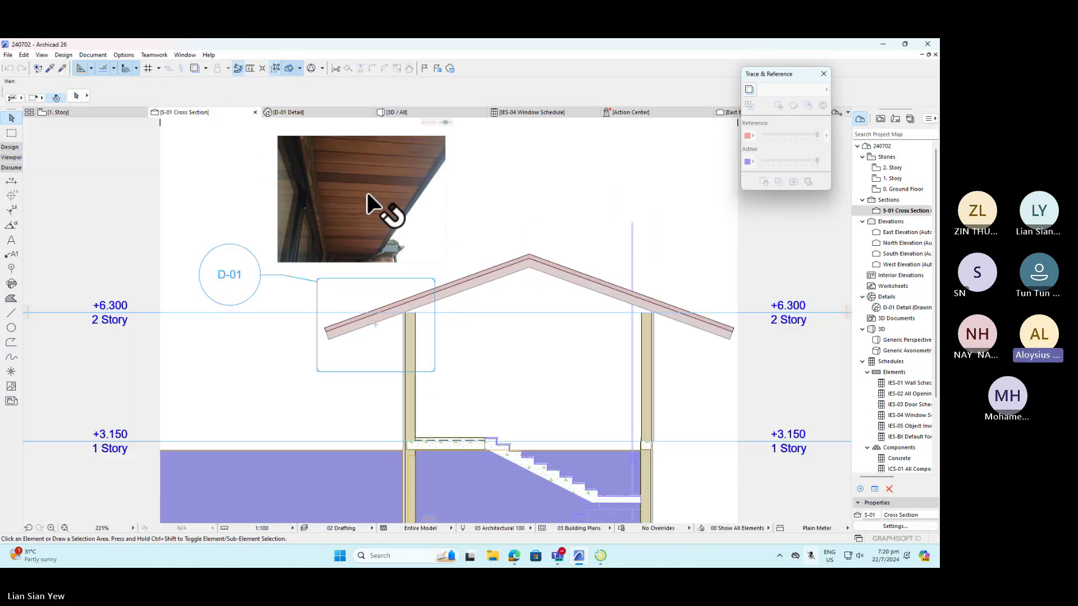
- In the D-01 Detail, set the Fill tool to the Building Material (Cut Fill) category with Timber - Floor as the material
{"action": "left_click", "coordinate": [288, 113]}
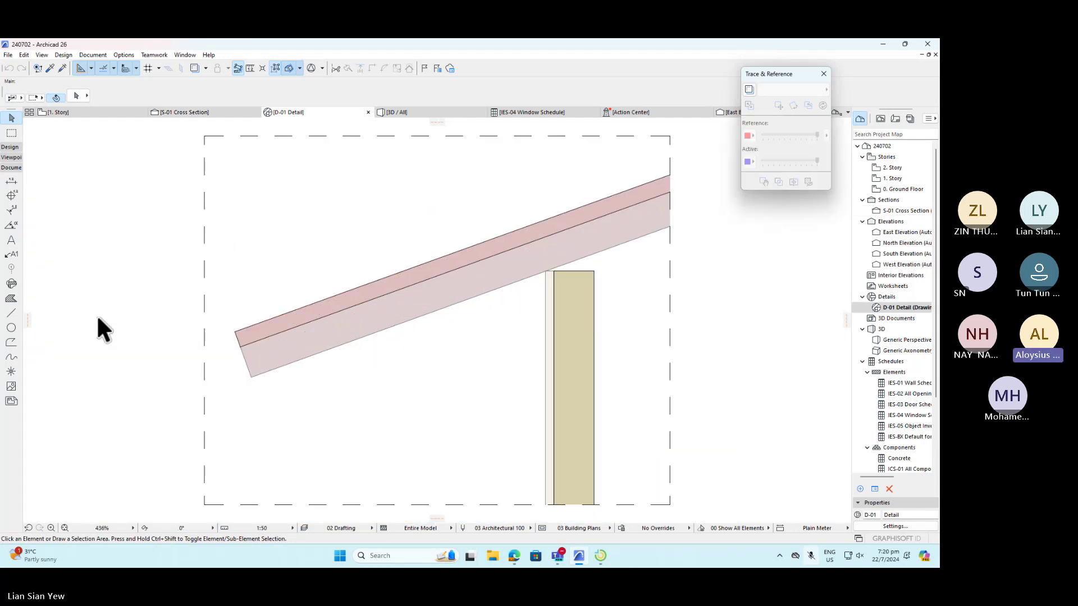
{"action": "left_click", "coordinate": [11, 299]}
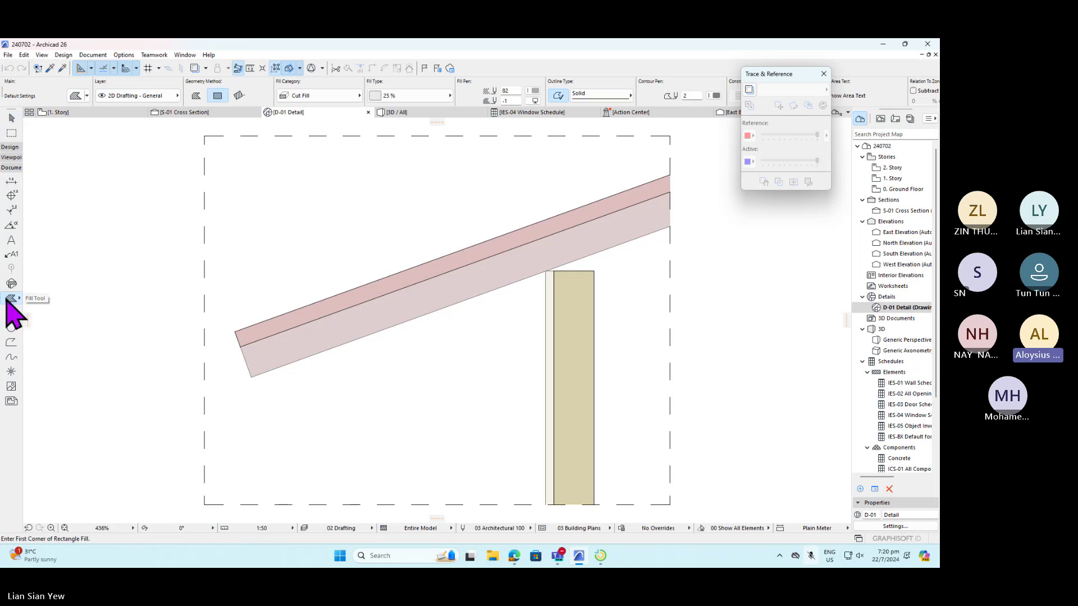
{"action": "left_click", "coordinate": [360, 109]}
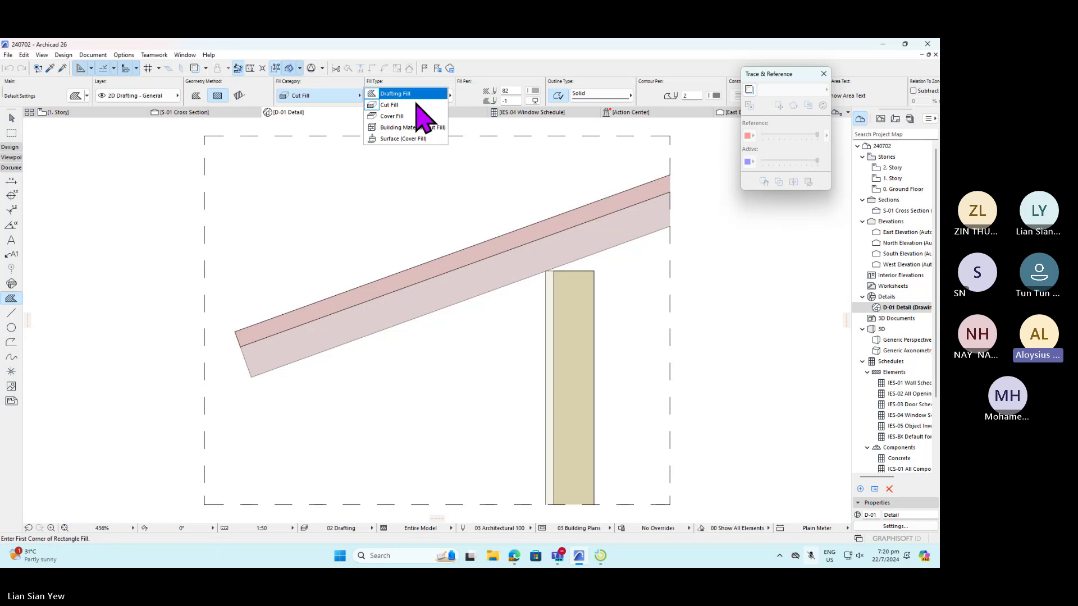
{"action": "left_click", "coordinate": [410, 128]}
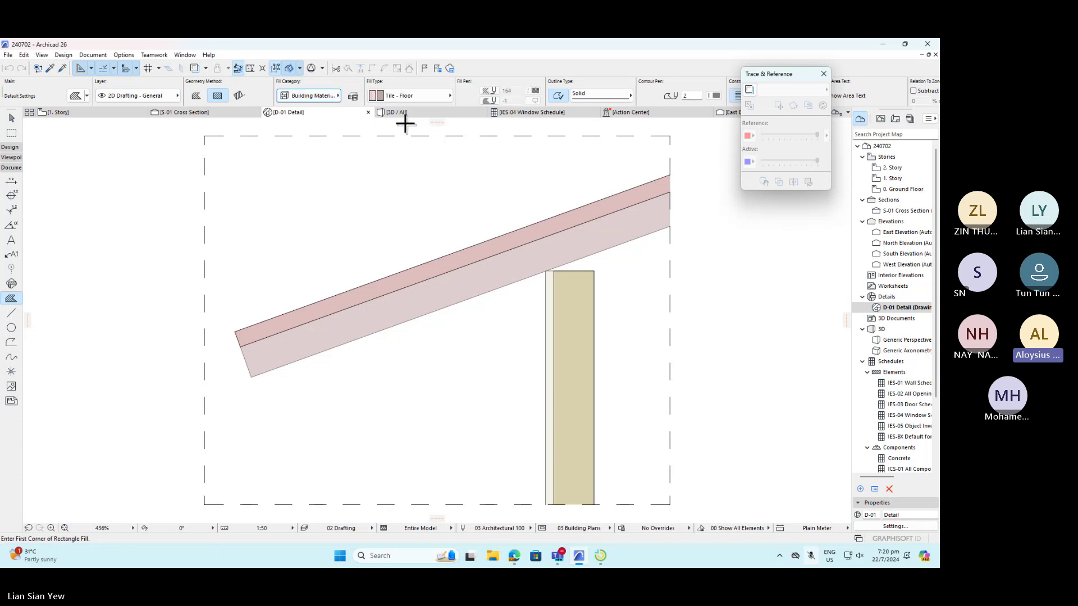
{"action": "left_click", "coordinate": [436, 97]}
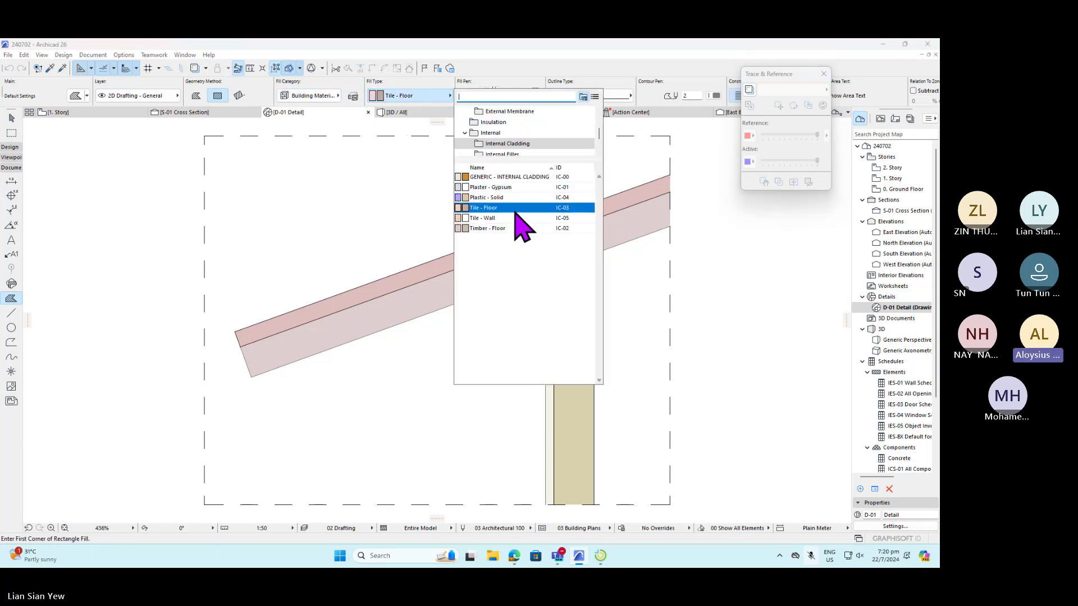
{"action": "left_click", "coordinate": [505, 228]}
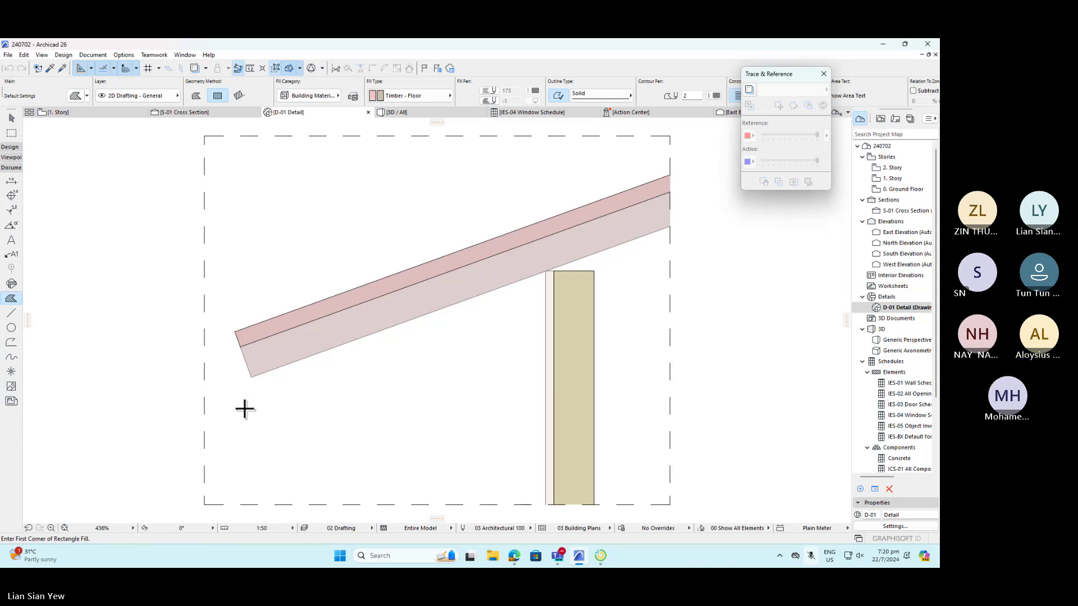
- Draw a rectangular soffit fill about 1823 by 128 from the roof's lower eave corner to the wall face, and select it
{"action": "left_click", "coordinate": [251, 376]}
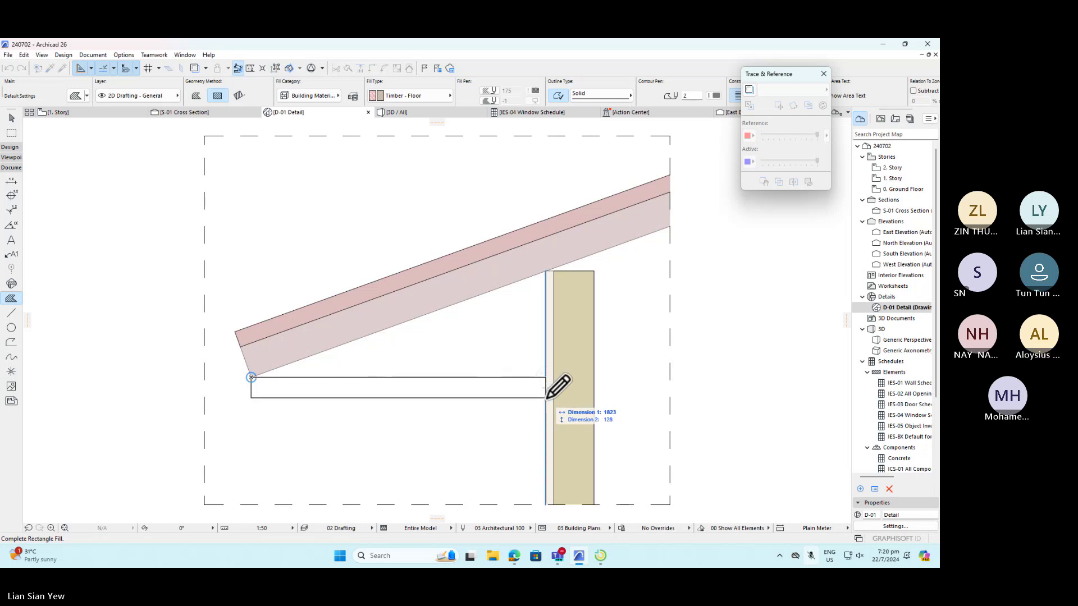
{"action": "left_click", "coordinate": [546, 398]}
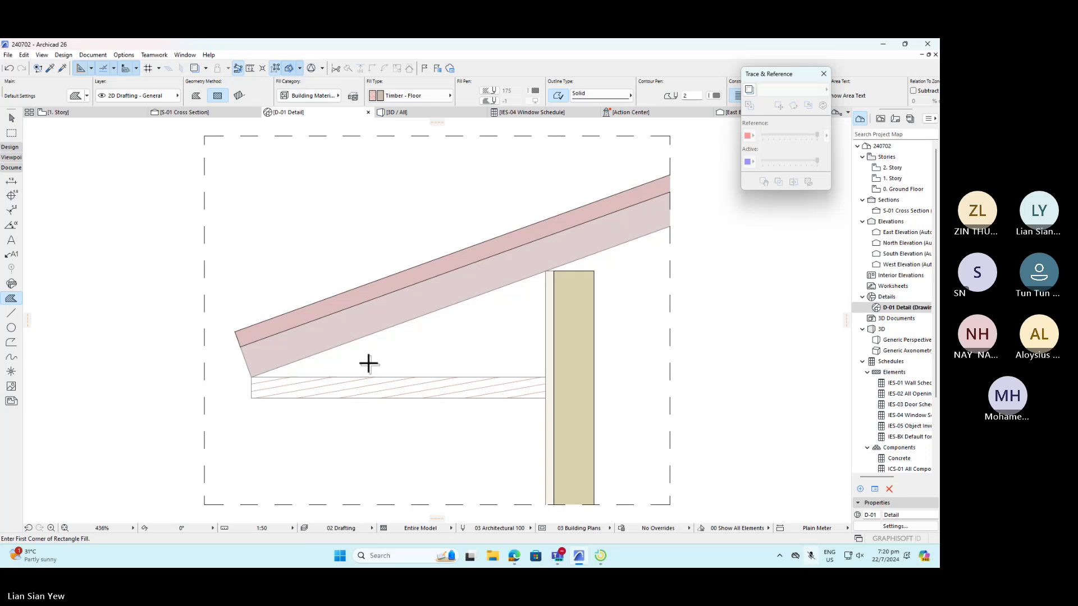
{"action": "scroll", "coordinate": [217, 400], "scroll_direction": "up", "scroll_amount": 3}
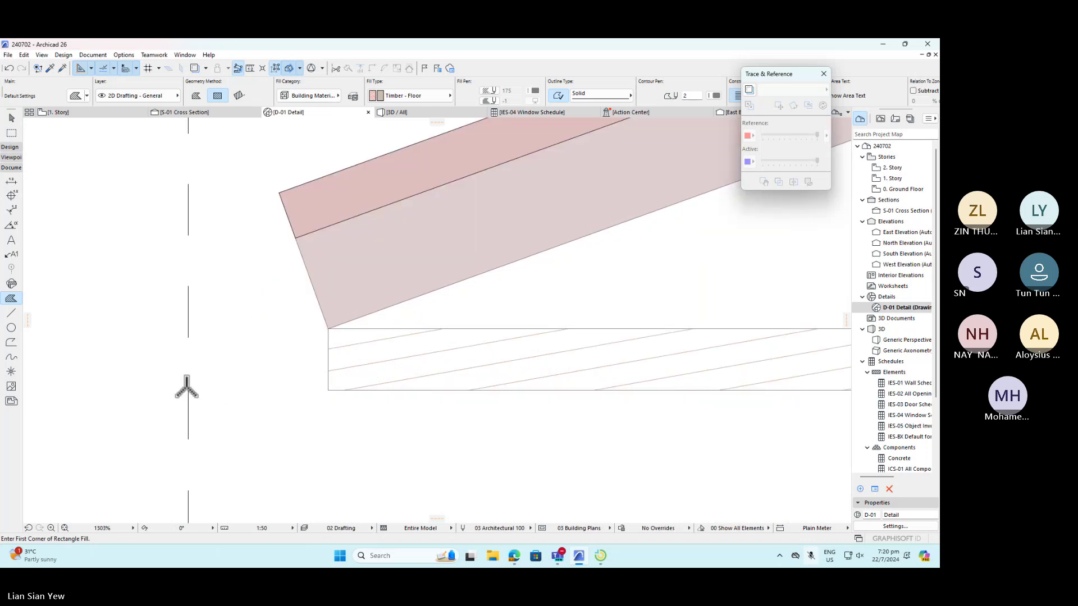
{"action": "scroll", "coordinate": [174, 380], "scroll_direction": "down", "scroll_amount": 2}
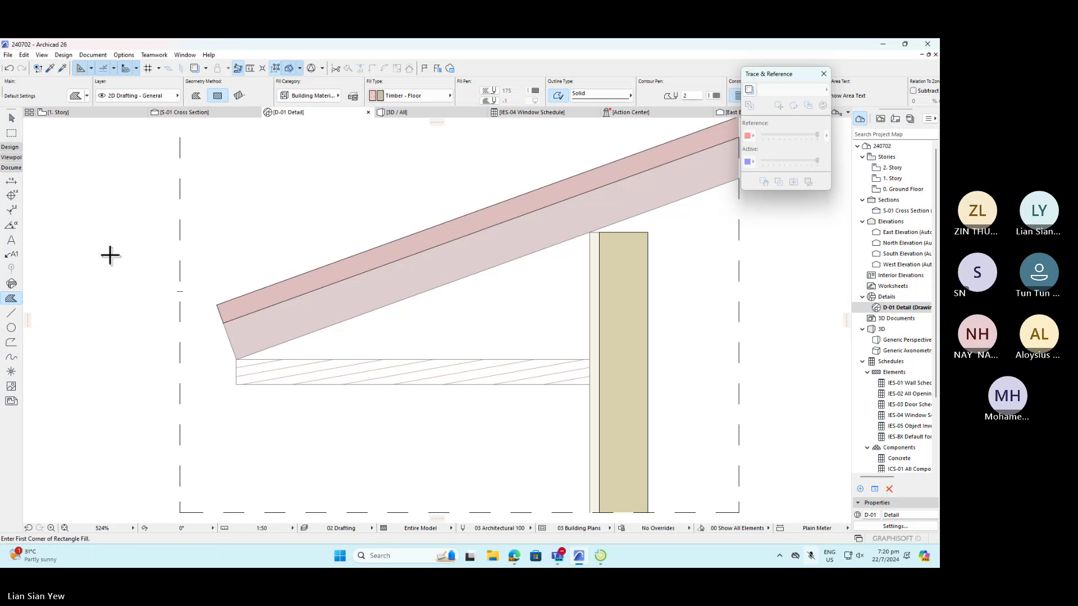
{"action": "left_click", "coordinate": [12, 118]}
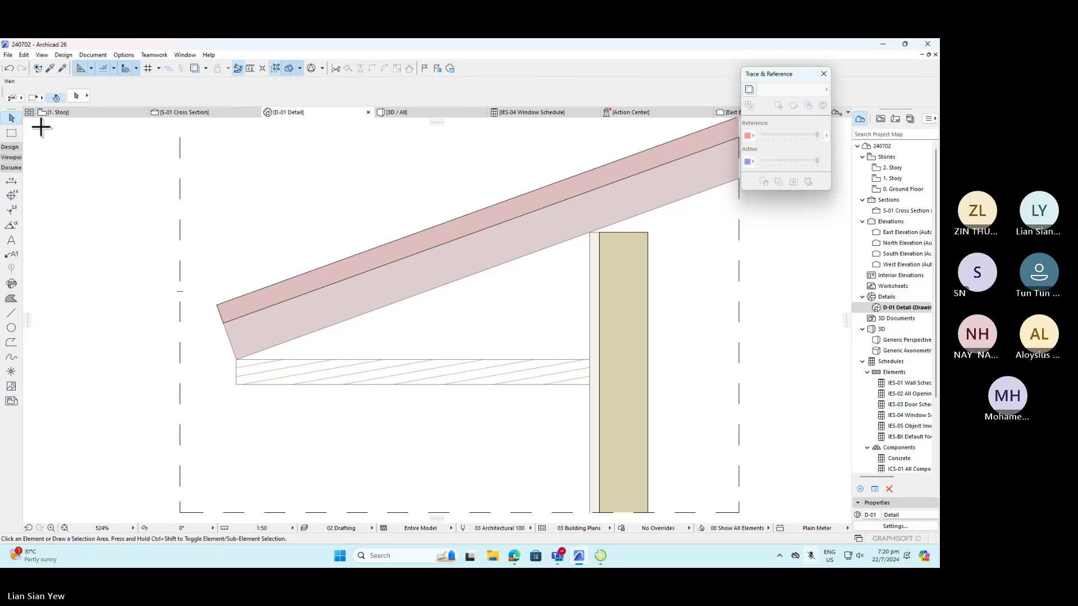
{"action": "left_click", "coordinate": [405, 382]}
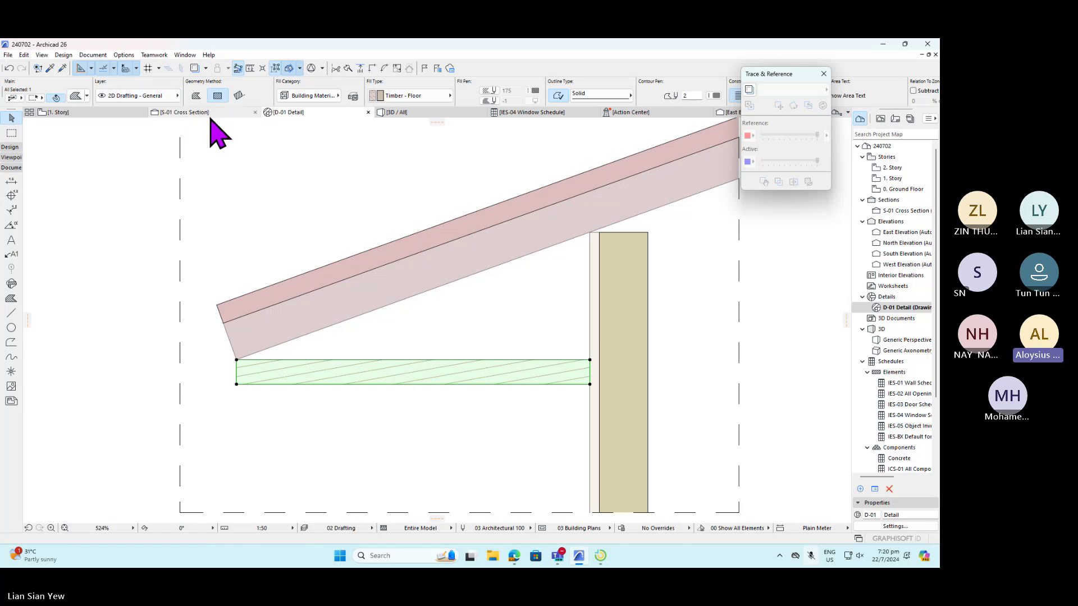
- Examine the edge of the timber soffit photo in the S-01 Cross Section, and return to the D-01 Detail with nothing selected
{"action": "left_click", "coordinate": [168, 113]}
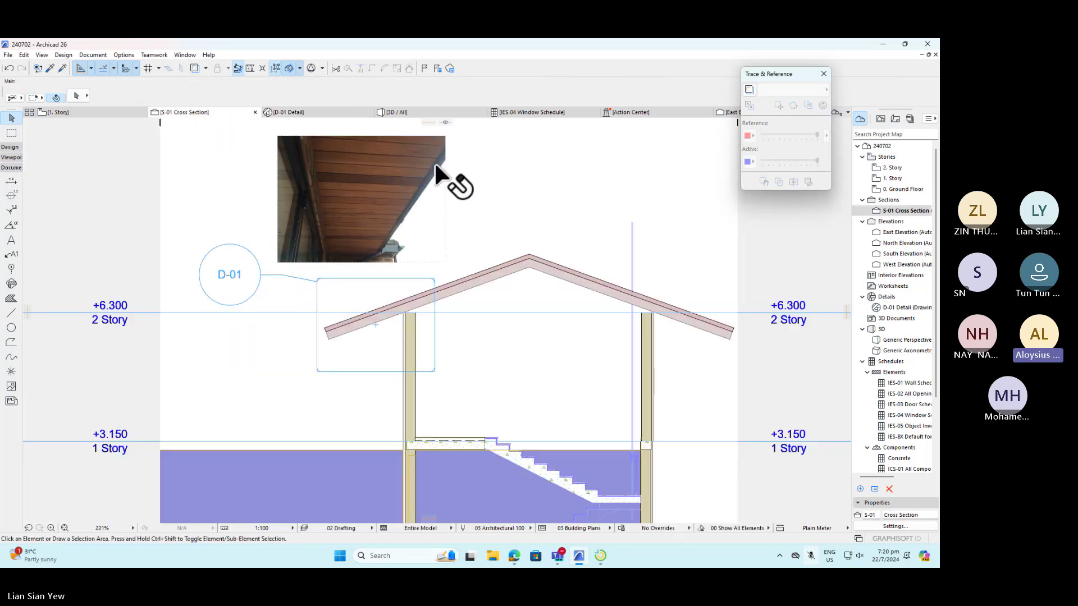
{"action": "scroll", "coordinate": [435, 165], "scroll_direction": "up", "scroll_amount": 5}
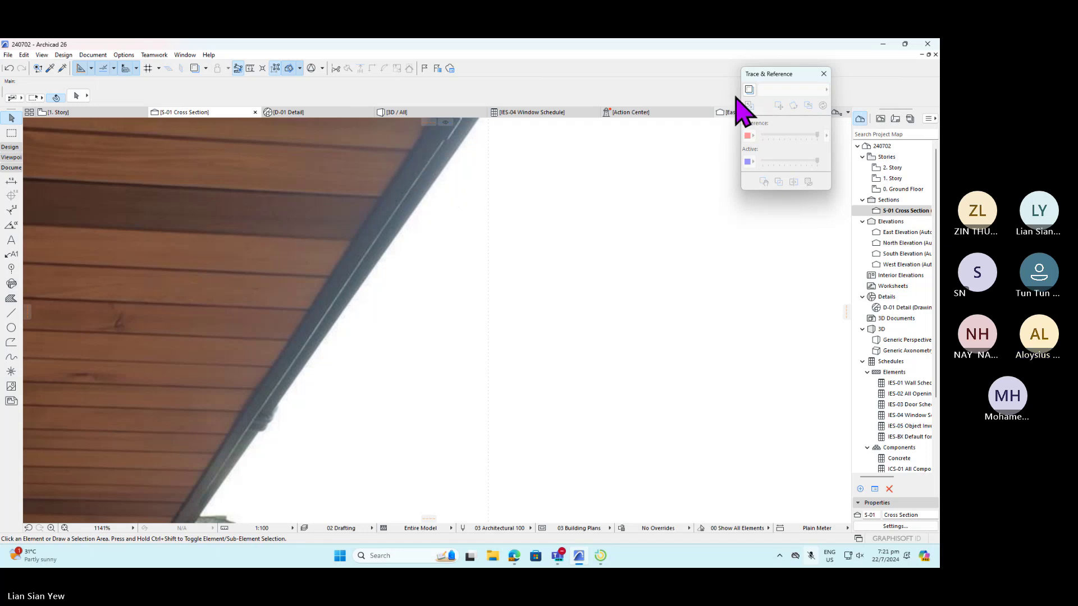
{"action": "left_click", "coordinate": [321, 112]}
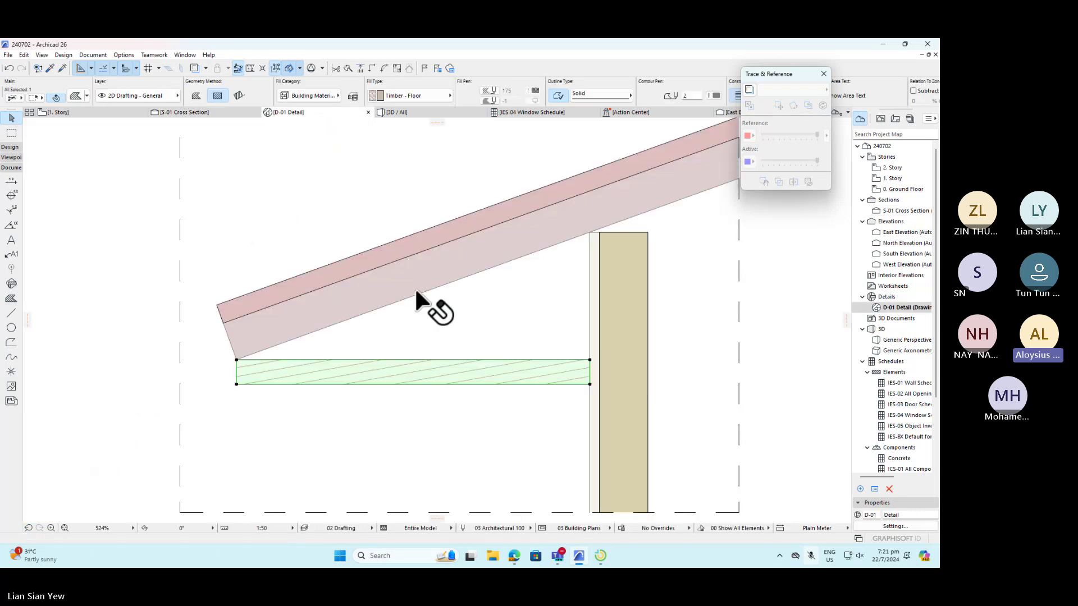
{"action": "left_click", "coordinate": [133, 235]}
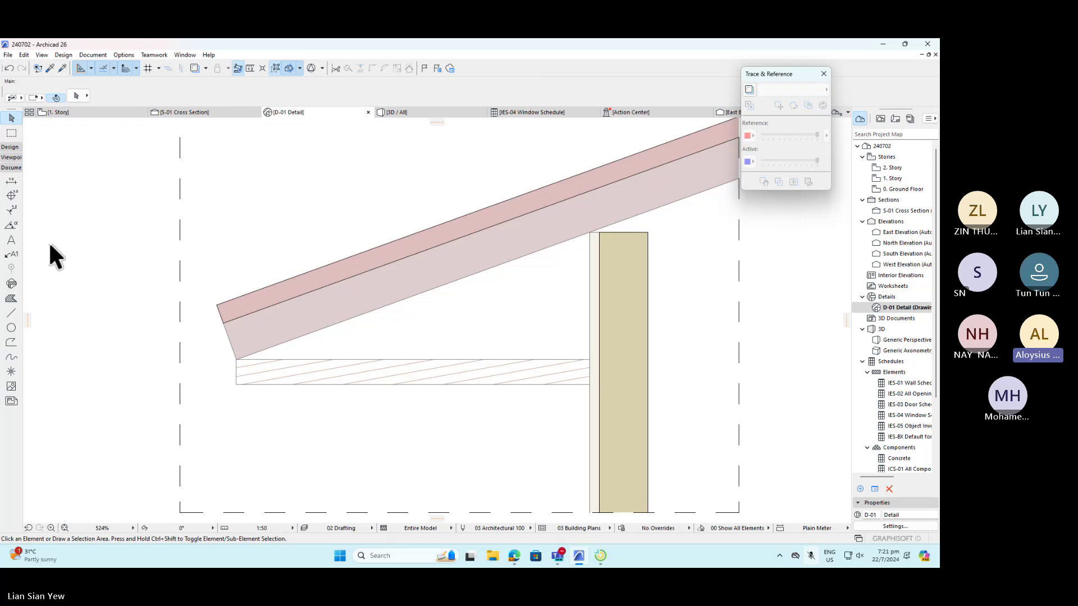
- Review the Line tool's category and line type options, and move the Trace & Reference palette clear of the line settings
{"action": "left_click", "coordinate": [11, 313]}
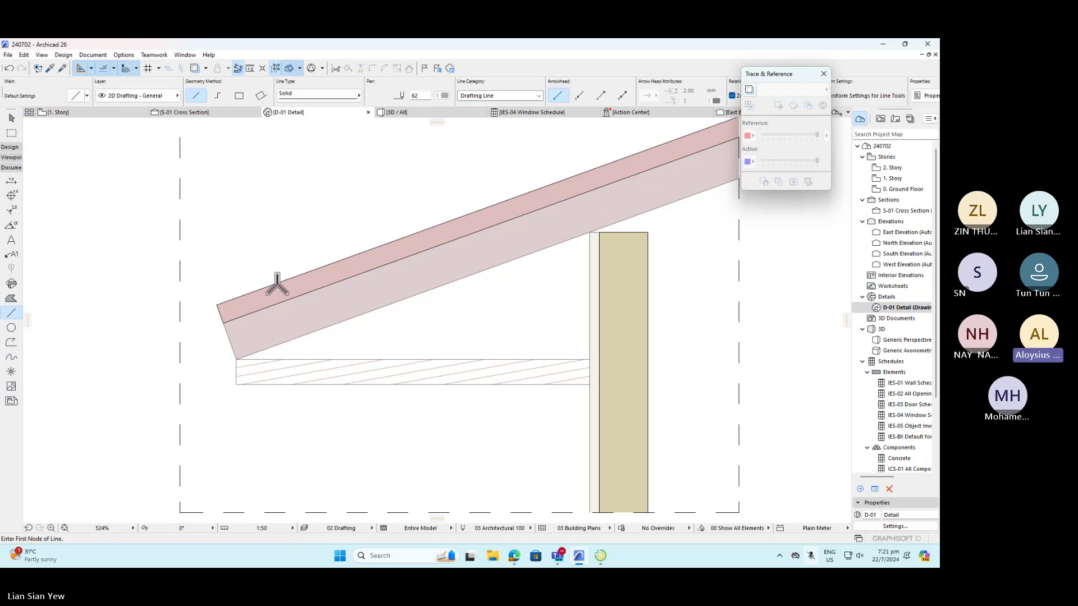
{"action": "scroll", "coordinate": [210, 348], "scroll_direction": "up", "scroll_amount": 4}
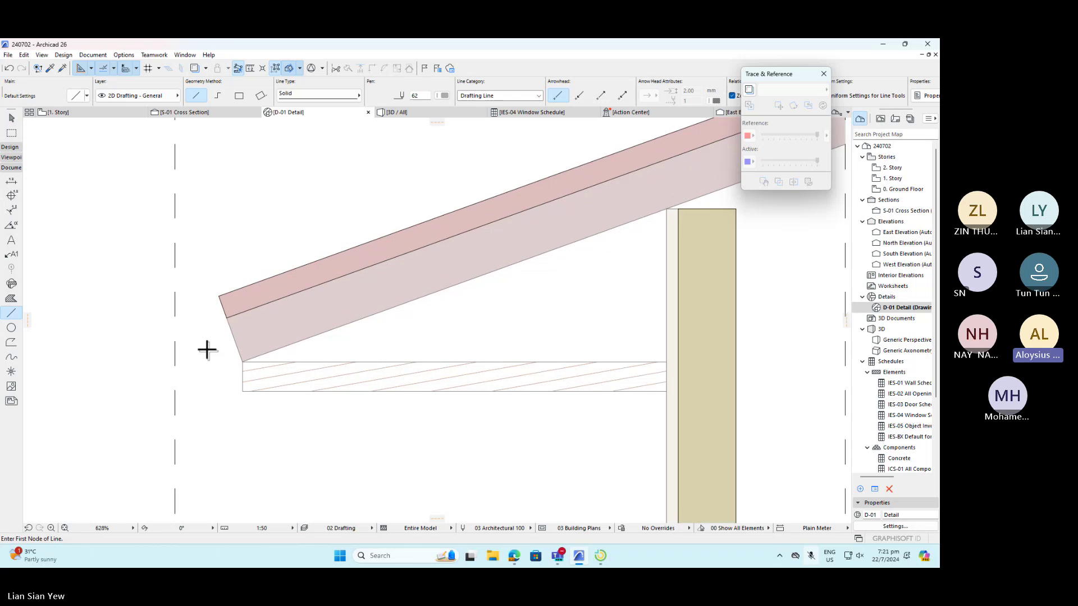
{"action": "left_click", "coordinate": [537, 97]}
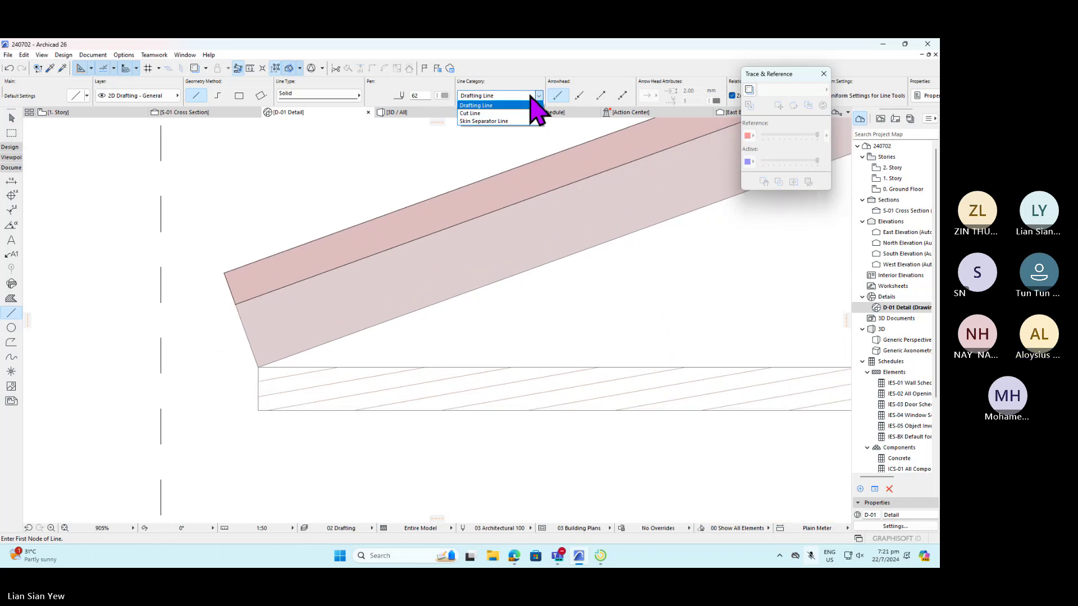
{"action": "left_click", "coordinate": [542, 73]}
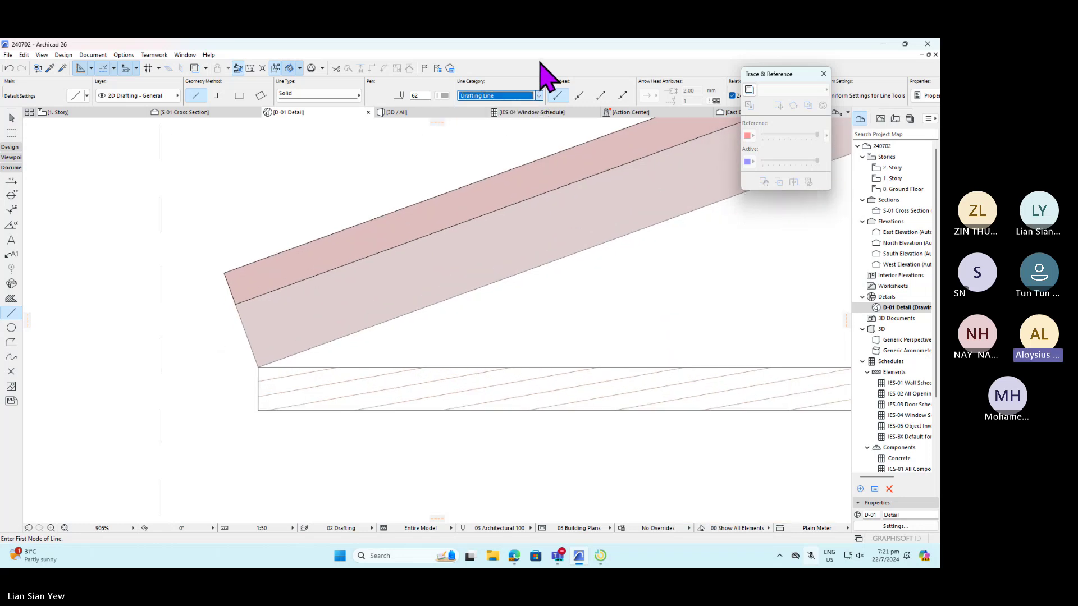
{"action": "left_click", "coordinate": [333, 95]}
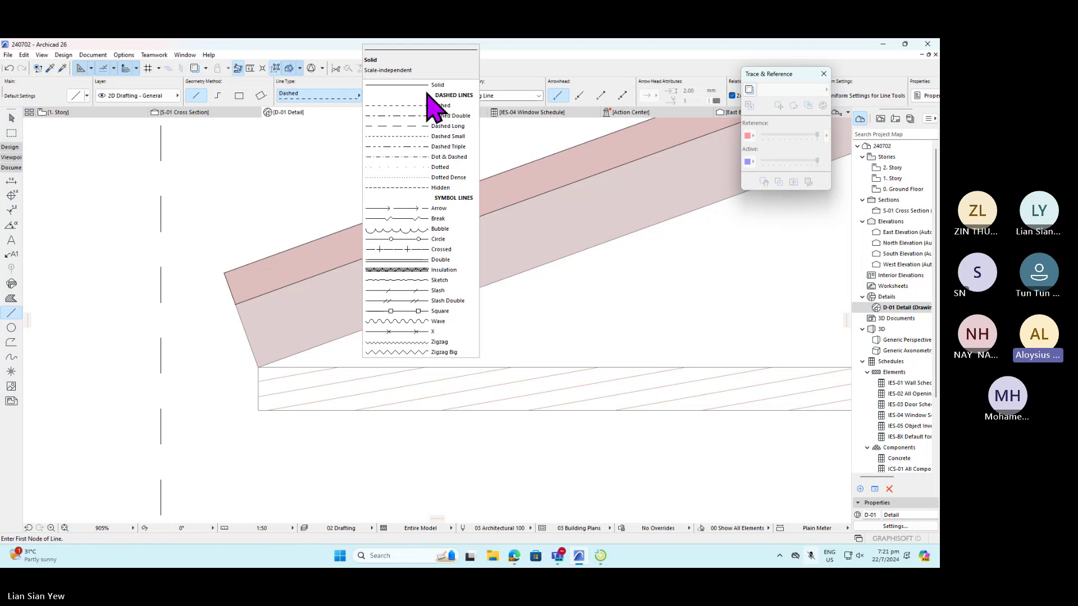
{"action": "left_click", "coordinate": [602, 62]}
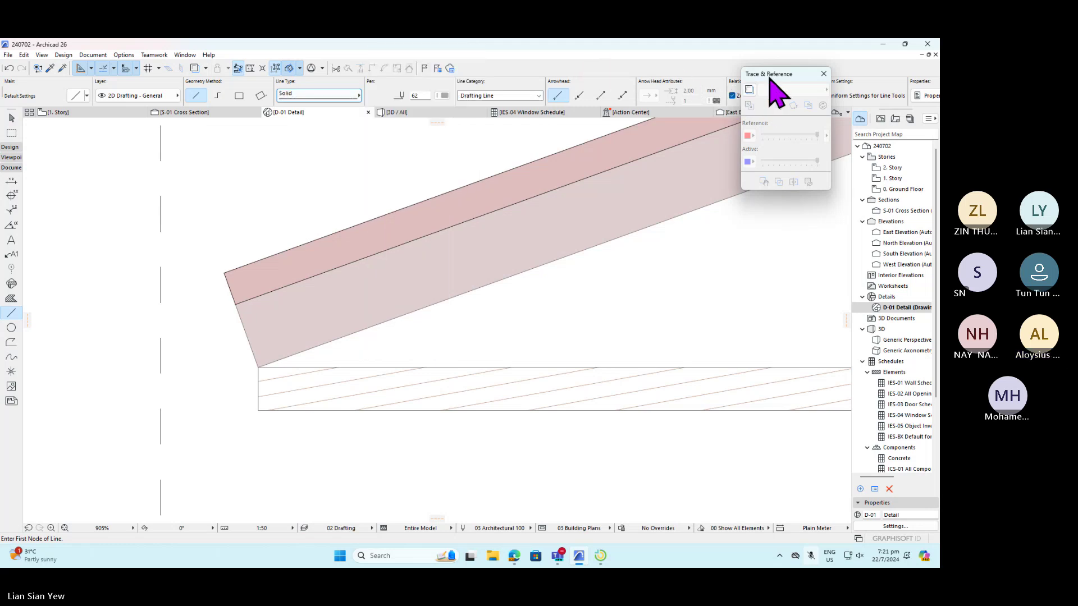
{"action": "left_click_drag", "start_coordinate": [770, 80], "coordinate": [767, 248]}
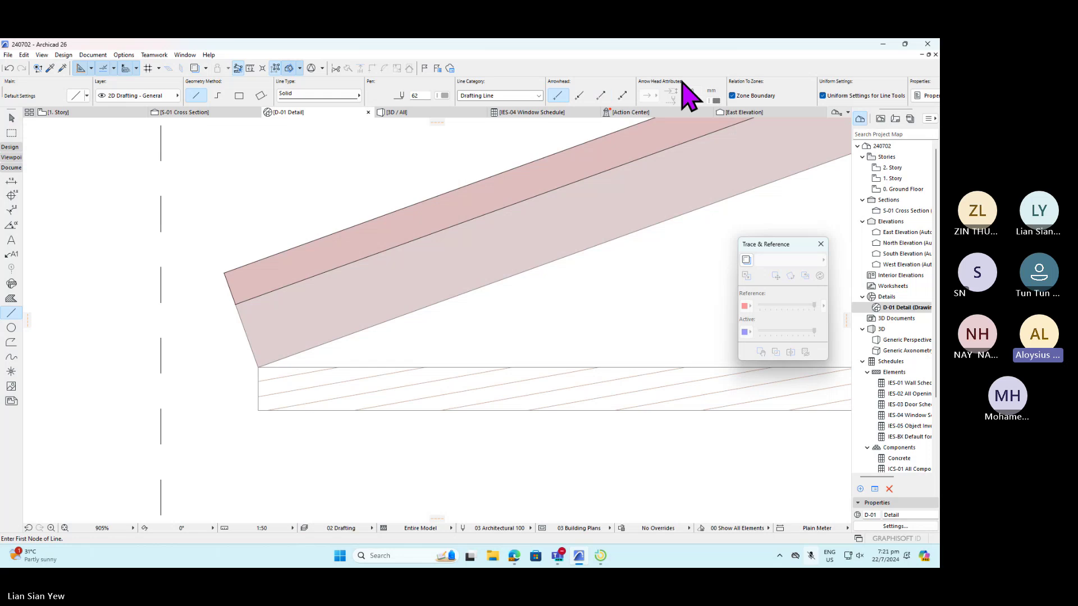
- Set the line pen to 150 and draw a line about 300 long down the roof's sloping eave end
{"action": "scroll", "coordinate": [710, 101], "scroll_direction": "down", "scroll_amount": 2}
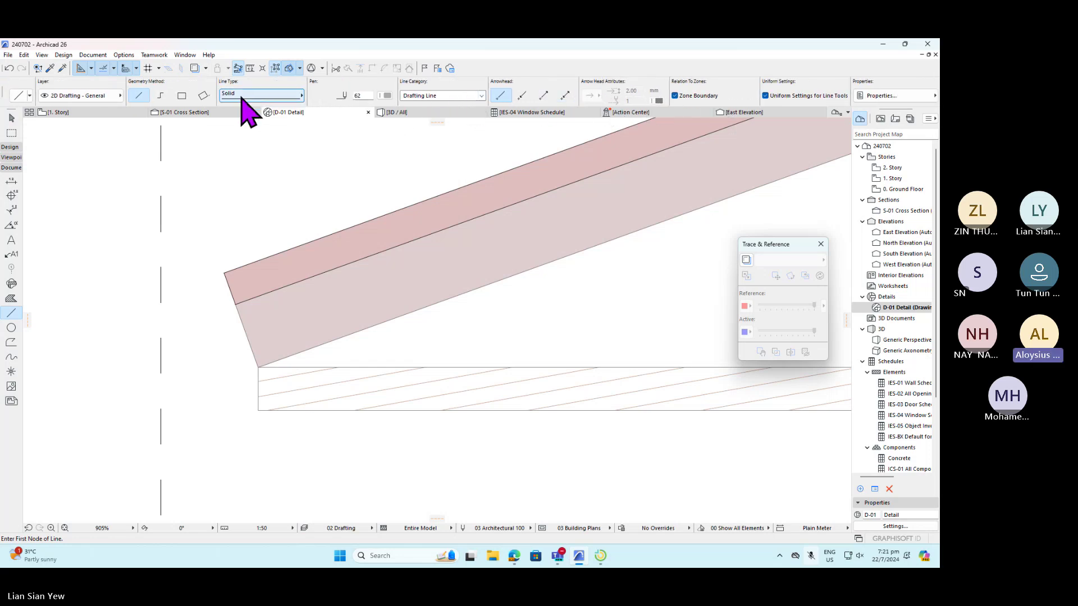
{"action": "scroll", "coordinate": [280, 101], "scroll_direction": "up", "scroll_amount": 2}
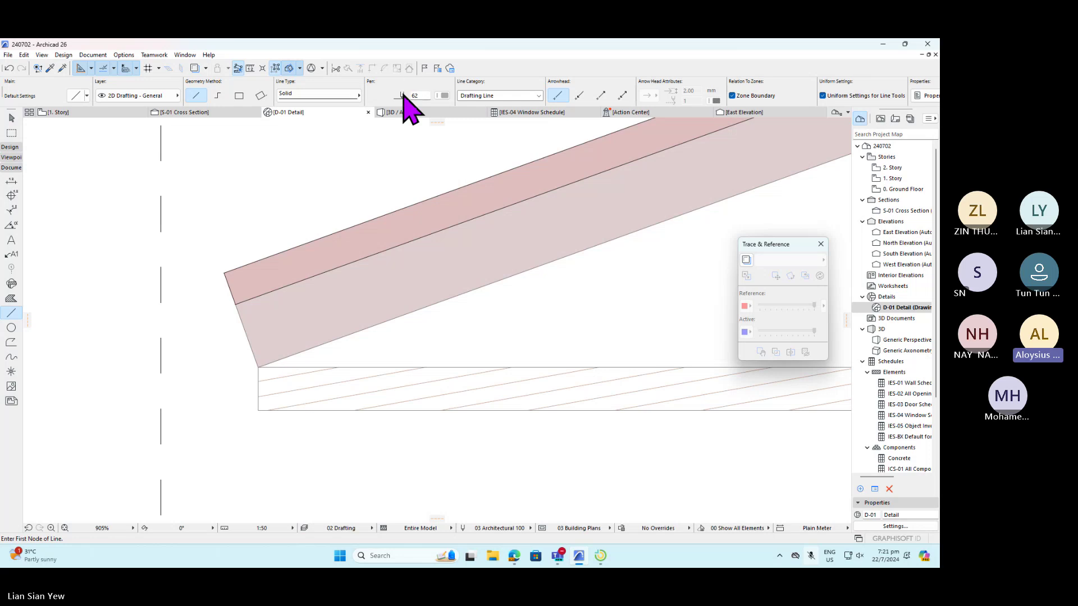
{"action": "left_click", "coordinate": [443, 95]}
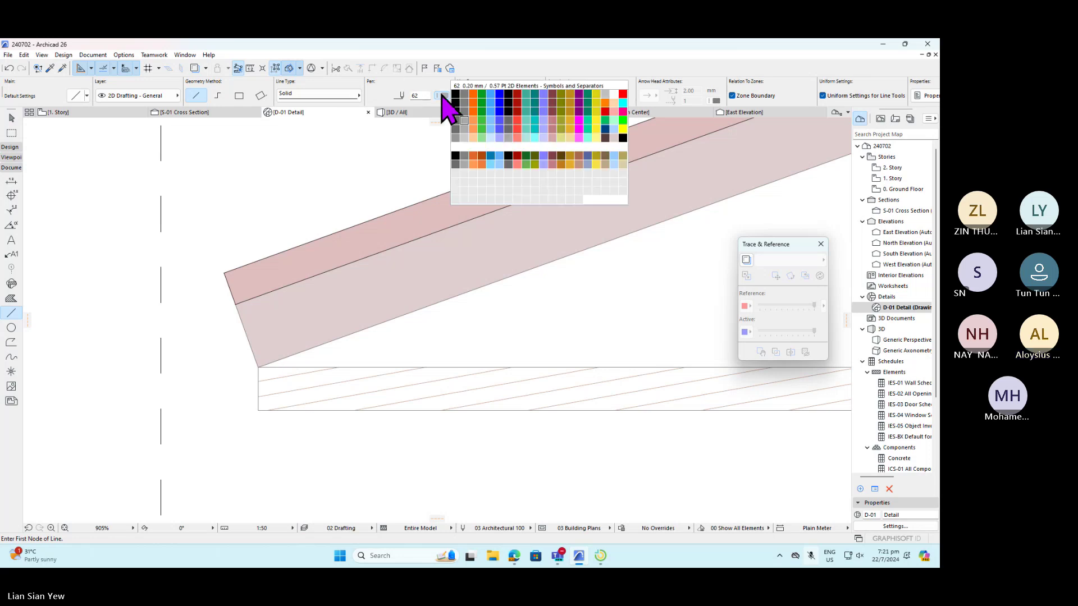
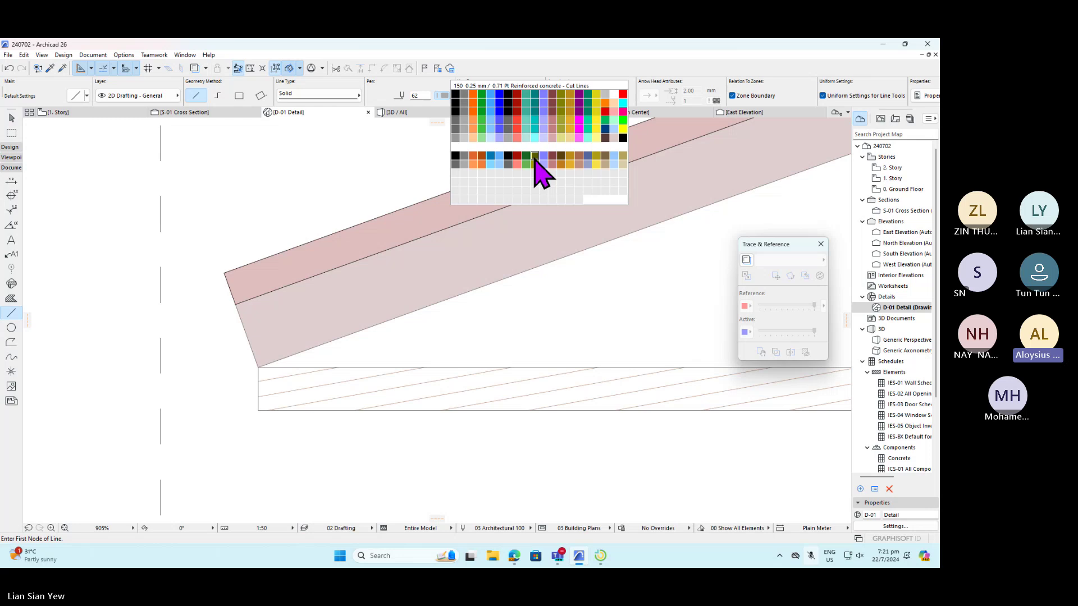
{"action": "left_click", "coordinate": [534, 159]}
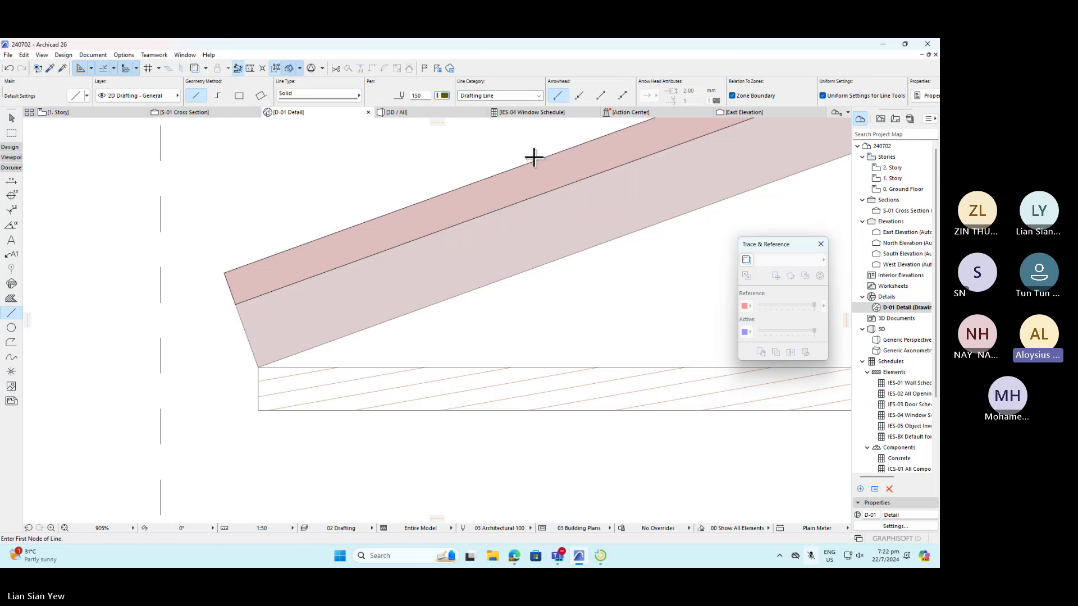
{"action": "left_click", "coordinate": [224, 272]}
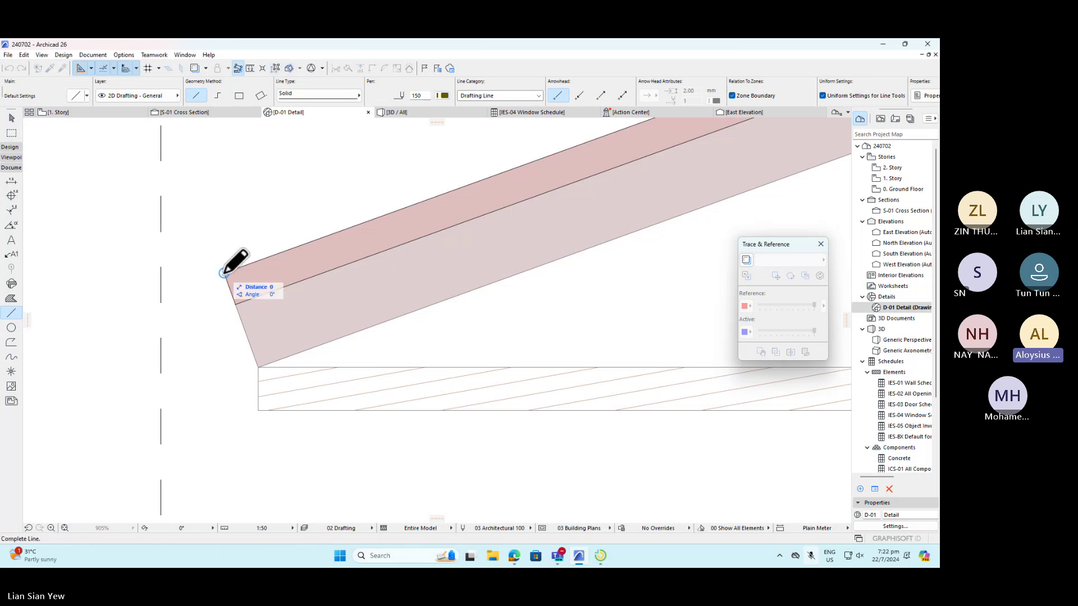
{"action": "left_click", "coordinate": [257, 368]}
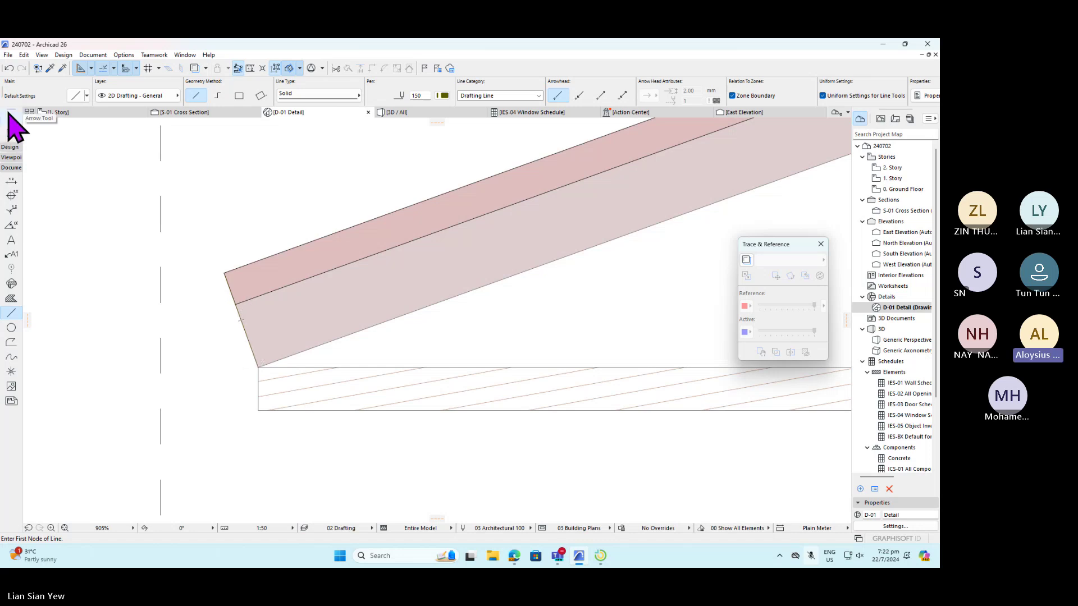
- Start a chained polyline at the roof's upper eave corner, running 300 down the eave end, 128 down the soffit end and about 128 along its underside
{"action": "left_click", "coordinate": [218, 95]}
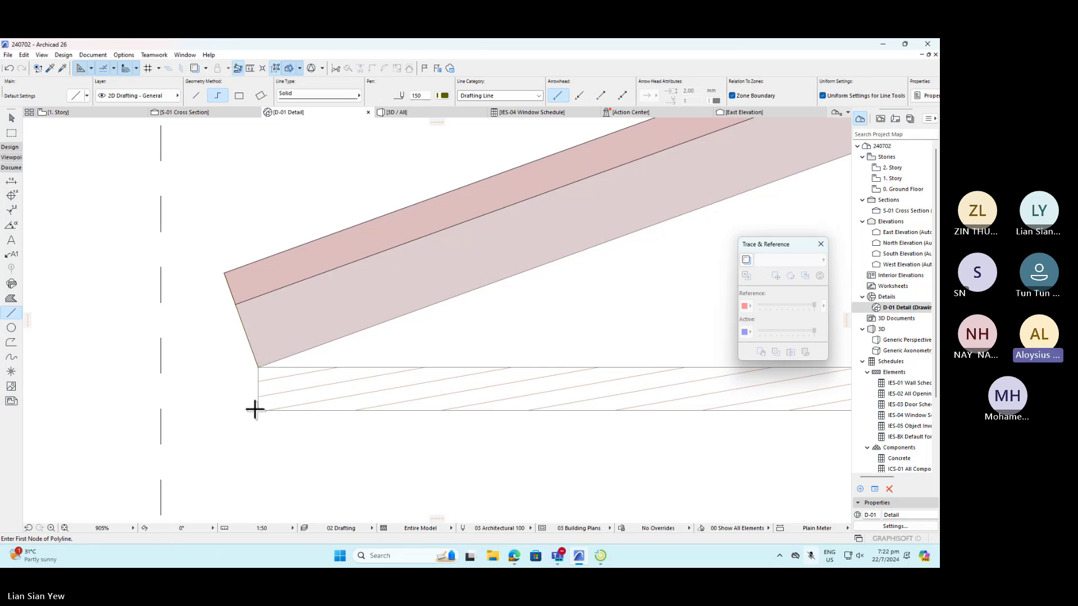
{"action": "left_click", "coordinate": [224, 273]}
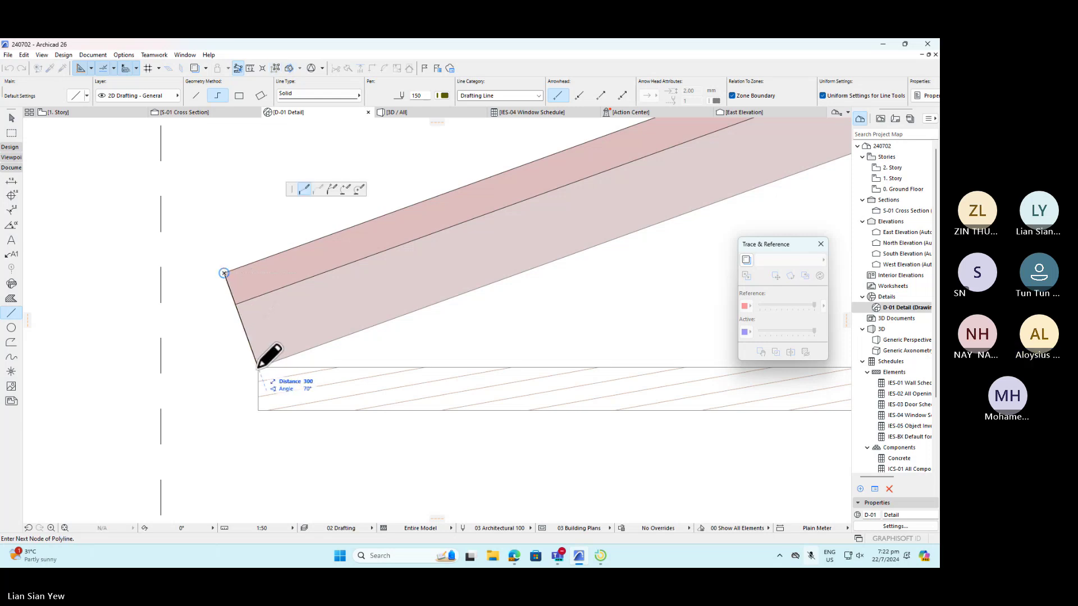
{"action": "left_click", "coordinate": [258, 368]}
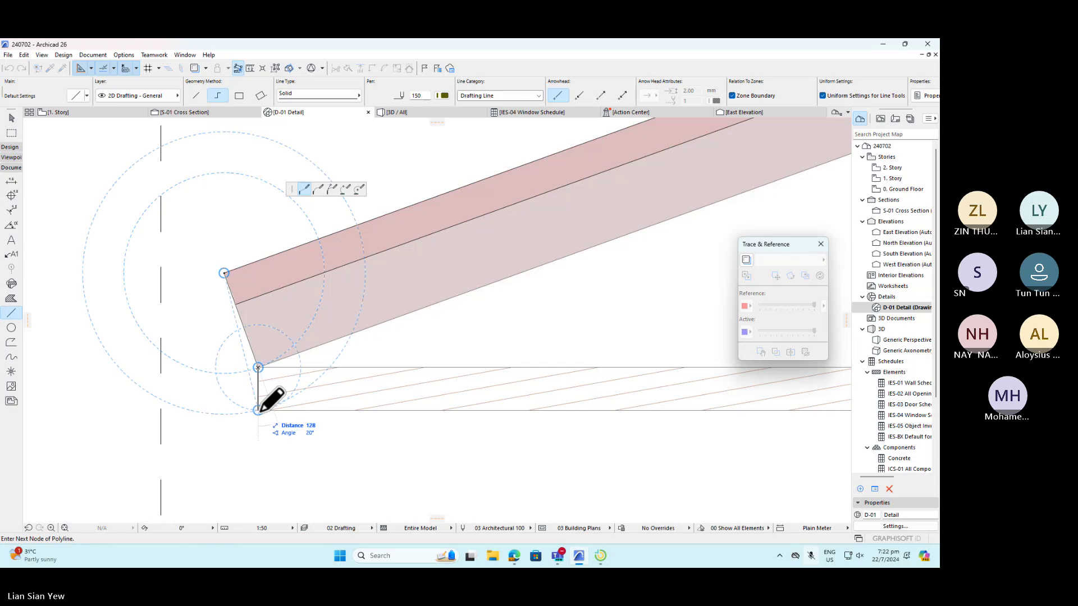
{"action": "left_click", "coordinate": [258, 410]}
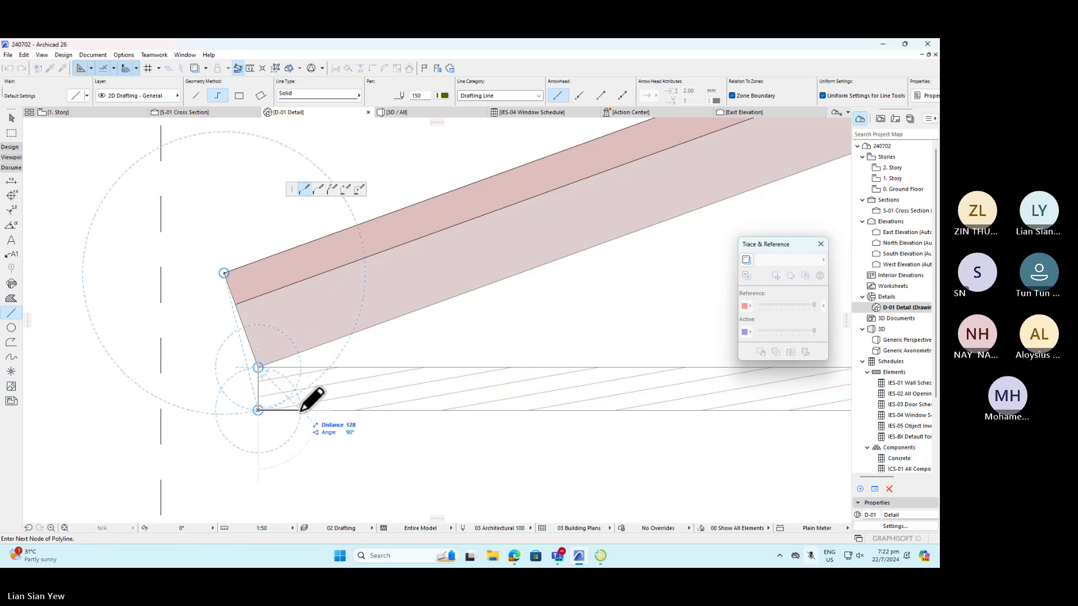
{"action": "left_click", "coordinate": [300, 410]}
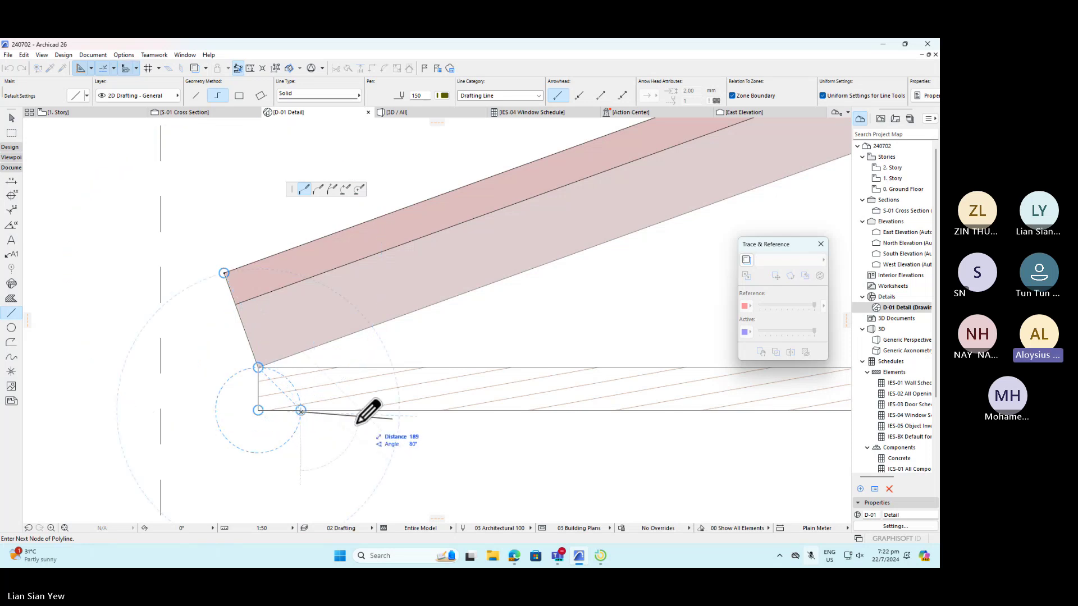
- Continue the polyline as the trim's outer edge, offset slightly outside the soffit, about 133 back along the underside and 133 up its end
{"action": "scroll", "coordinate": [264, 424], "scroll_direction": "up", "scroll_amount": 3}
{"action": "scroll", "coordinate": [241, 379], "scroll_direction": "up", "scroll_amount": 2}
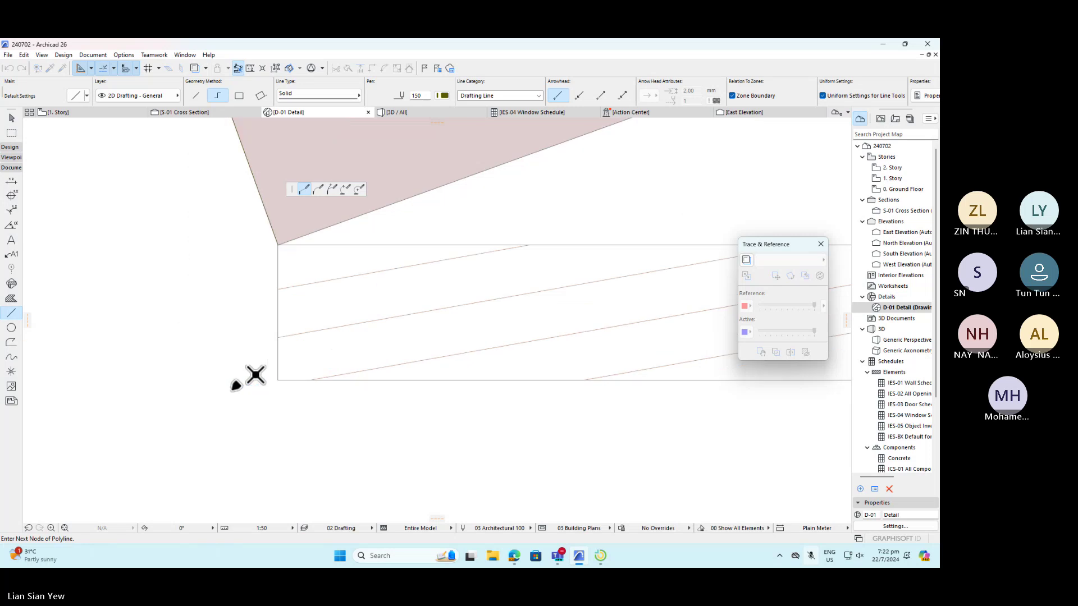
{"action": "scroll", "coordinate": [285, 371], "scroll_direction": "up", "scroll_amount": 3}
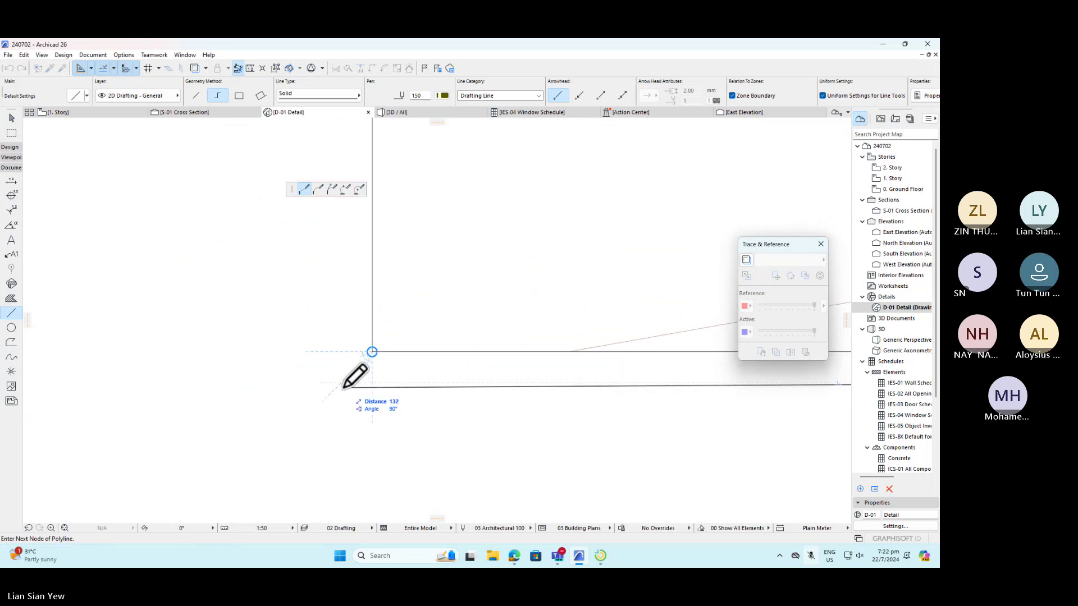
{"action": "scroll", "coordinate": [362, 368], "scroll_direction": "up", "scroll_amount": 4}
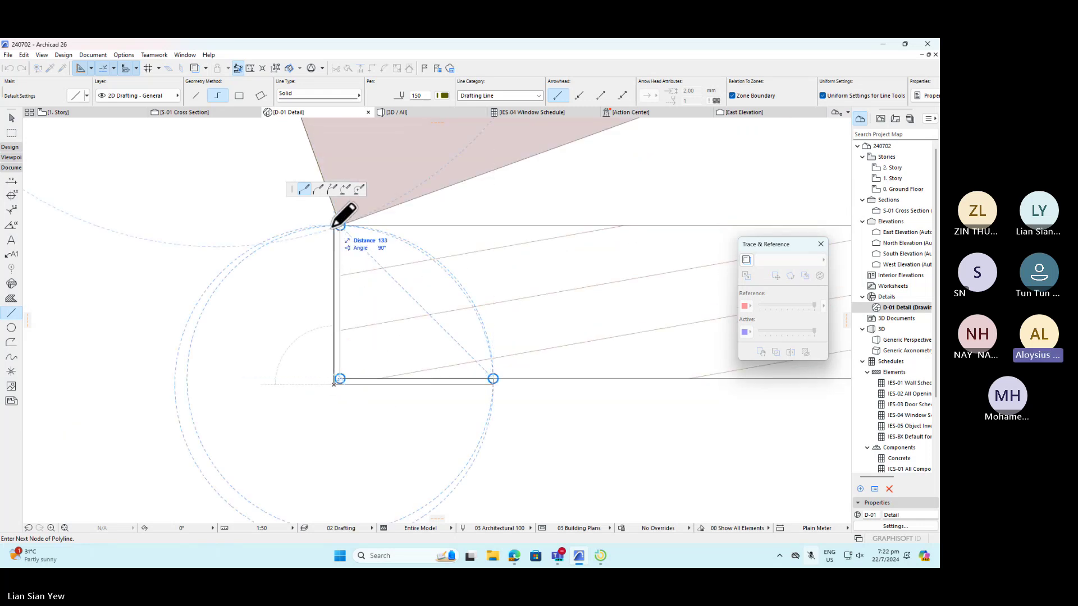
{"action": "scroll", "coordinate": [338, 226], "scroll_direction": "up", "scroll_amount": 3}
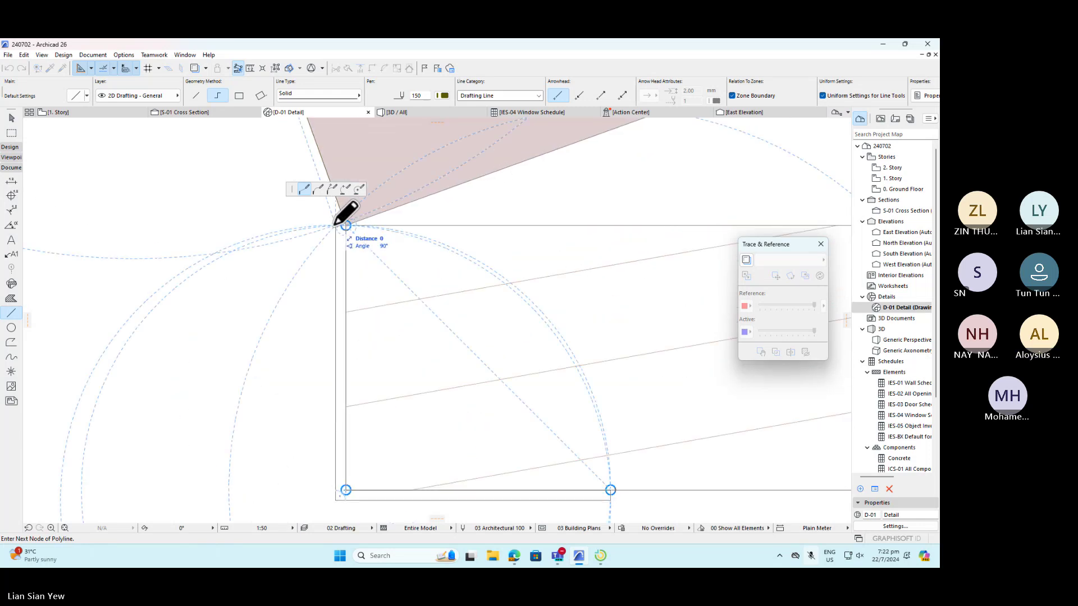
- Extend the outer edge up the sloping eave end past the roof surface, return over the roof top, and close the polyline at its starting corner
{"action": "scroll", "coordinate": [389, 415], "scroll_direction": "down", "scroll_amount": 7}
{"action": "scroll", "coordinate": [344, 273], "scroll_direction": "up", "scroll_amount": 4}
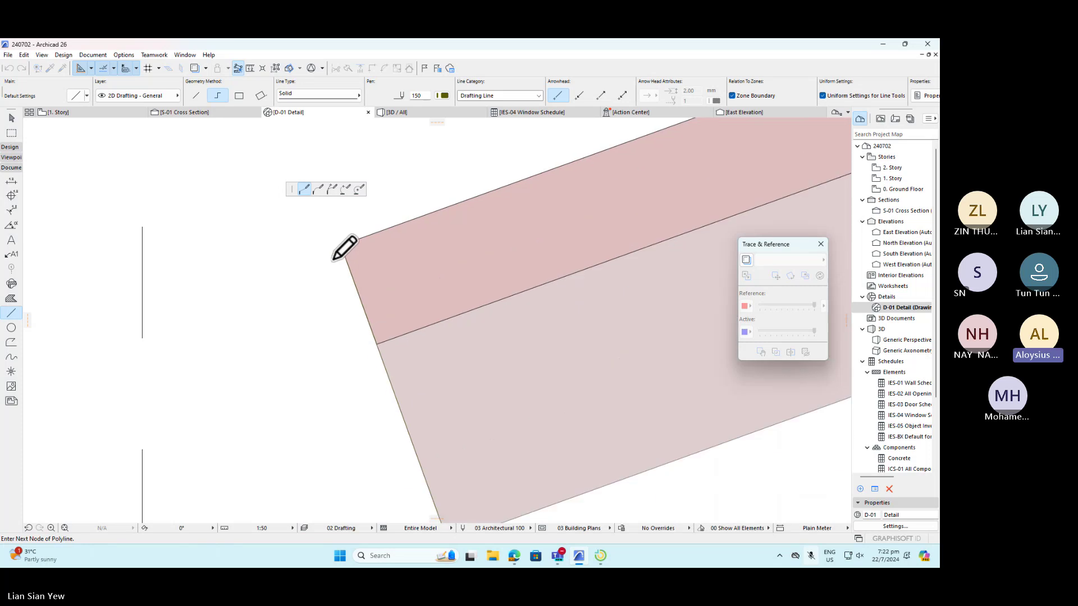
{"action": "scroll", "coordinate": [333, 261], "scroll_direction": "up", "scroll_amount": 2}
{"action": "scroll", "coordinate": [334, 241], "scroll_direction": "up", "scroll_amount": 4}
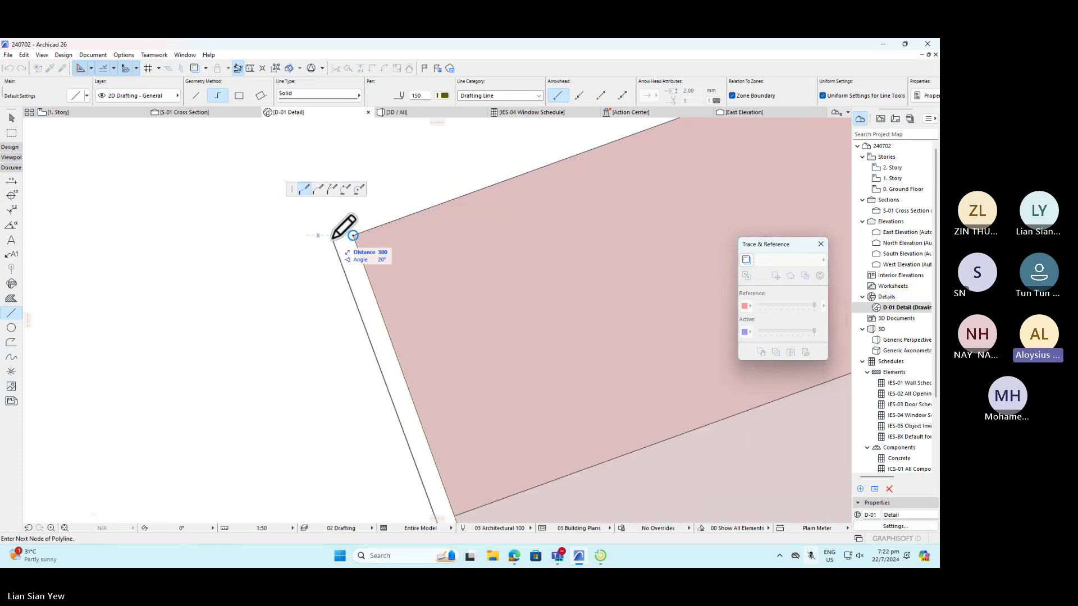
{"action": "left_click", "coordinate": [332, 240]}
{"action": "scroll", "coordinate": [354, 231], "scroll_direction": "up", "scroll_amount": 4}
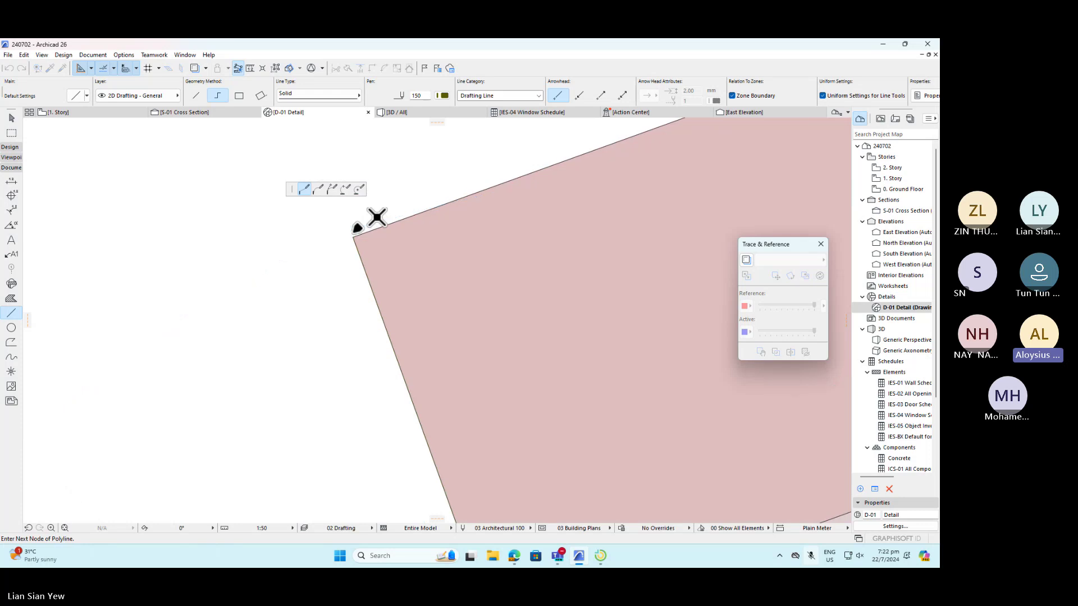
{"action": "scroll", "coordinate": [392, 218], "scroll_direction": "down", "scroll_amount": 3}
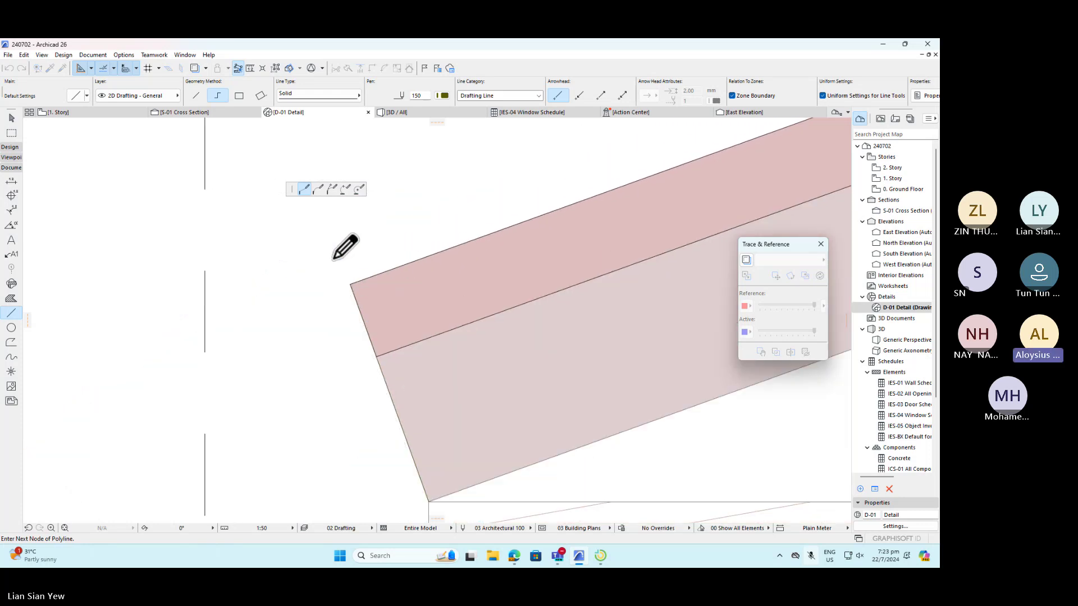
{"action": "left_click", "coordinate": [337, 262]}
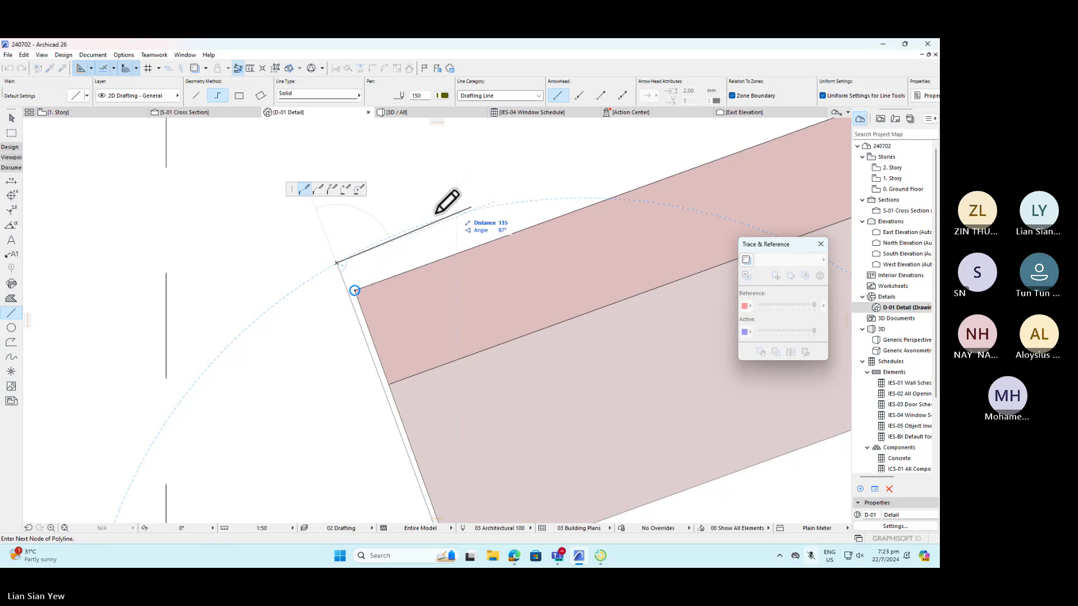
{"action": "left_click", "coordinate": [504, 237]}
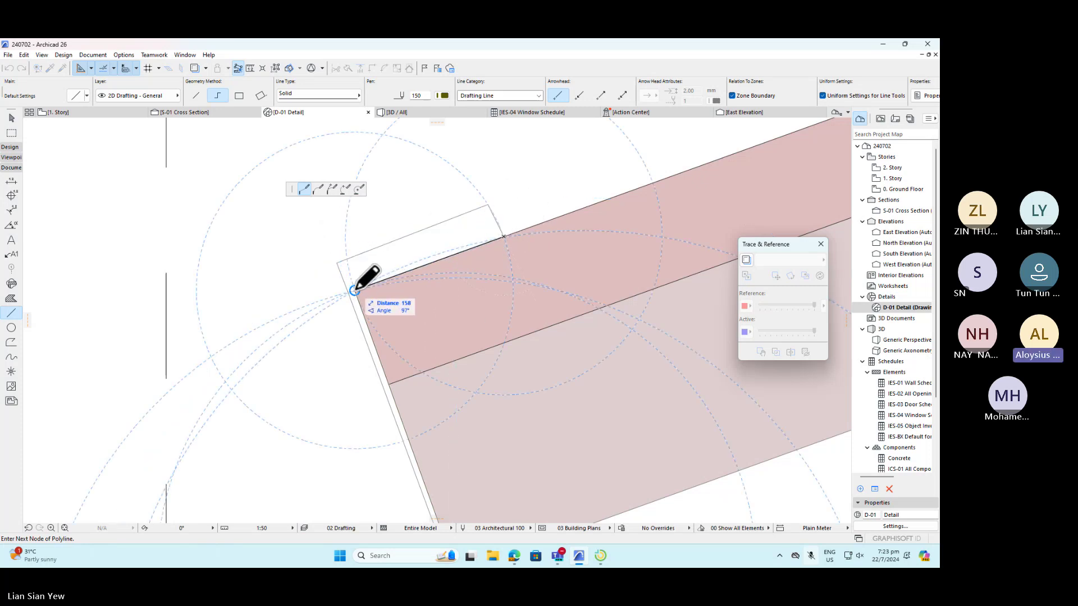
{"action": "left_click", "coordinate": [356, 289]}
- Move the trim's upper line about 25 closer to the roof's top surface
{"action": "left_click", "coordinate": [12, 118]}
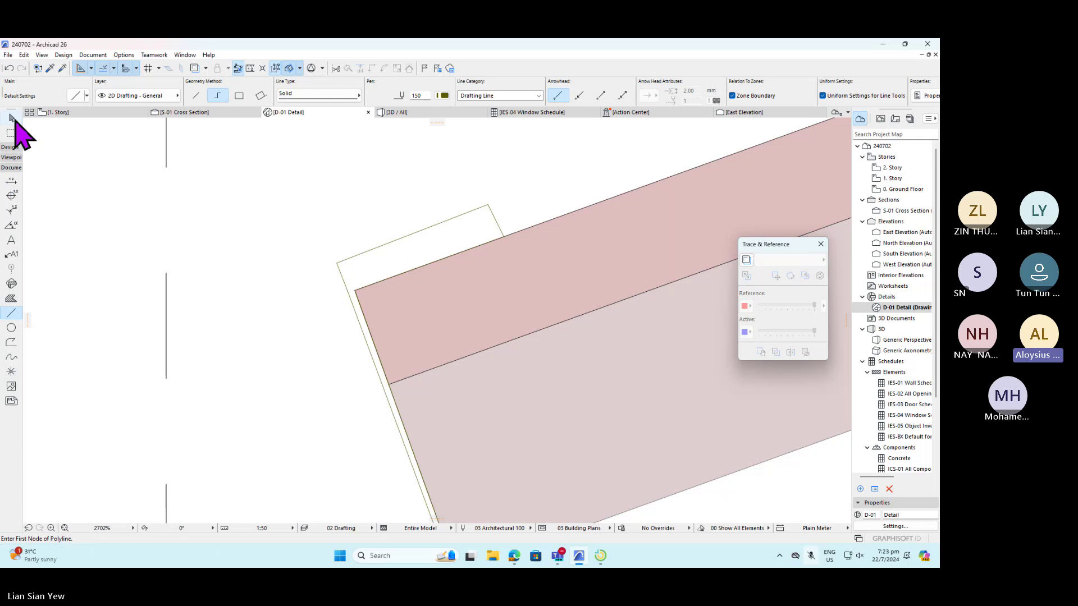
{"action": "left_click", "coordinate": [413, 233]}
{"action": "scroll", "coordinate": [364, 263], "scroll_direction": "up", "scroll_amount": 5}
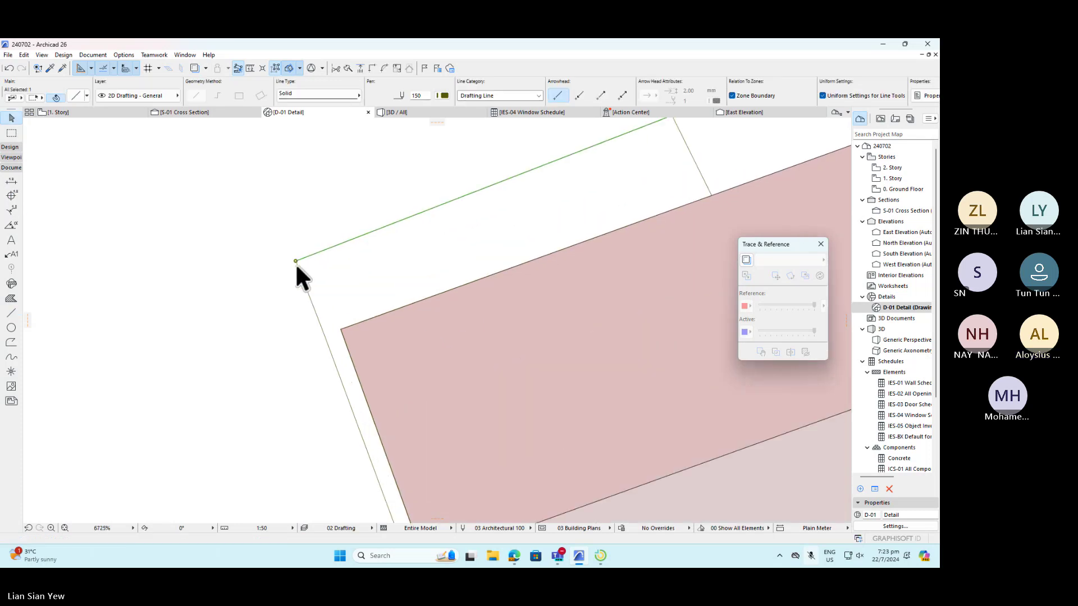
{"action": "left_click", "coordinate": [321, 251]}
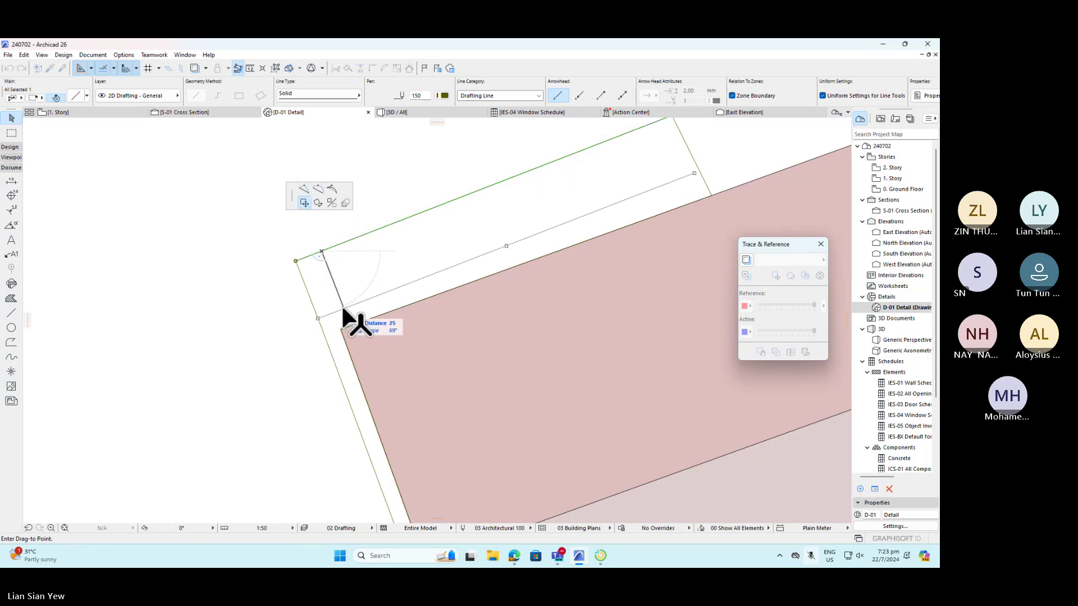
{"action": "left_click", "coordinate": [343, 308]}
{"action": "left_click", "coordinate": [349, 264]}
{"action": "scroll", "coordinate": [425, 256], "scroll_direction": "down", "scroll_amount": 1}
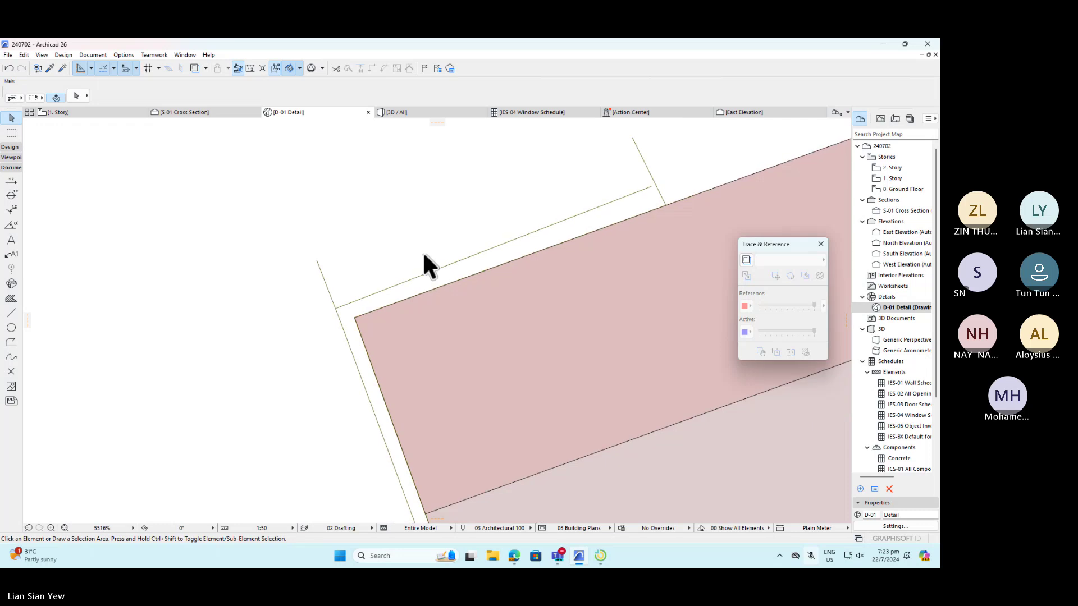
- Stretch the upper trim line's upslope end to meet the short end line, making it about 165 long
{"action": "scroll", "coordinate": [424, 254], "scroll_direction": "down", "scroll_amount": 5}
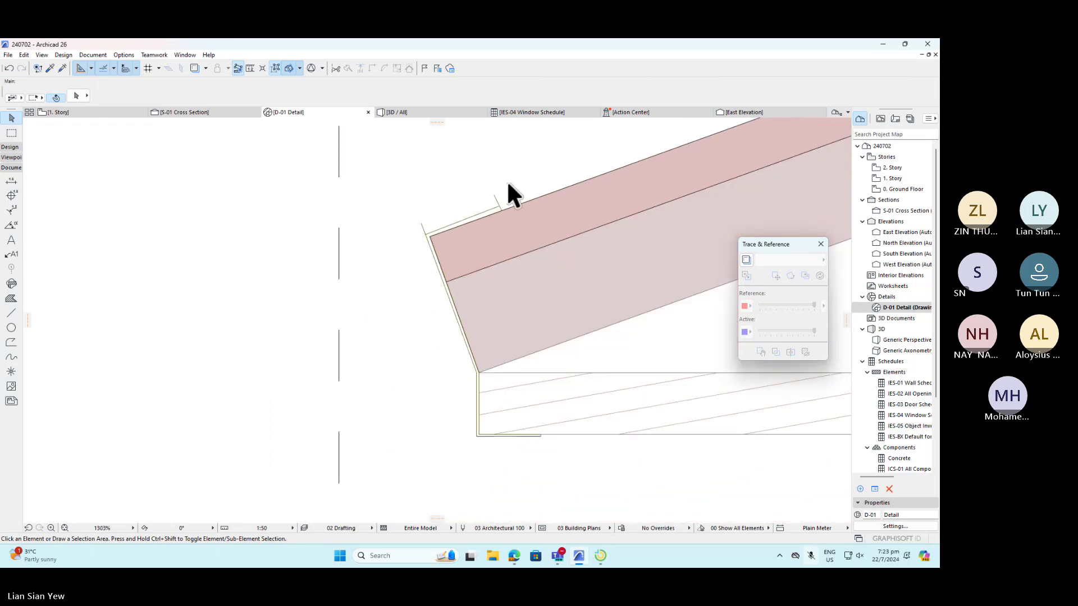
{"action": "scroll", "coordinate": [502, 196], "scroll_direction": "up", "scroll_amount": 5}
{"action": "left_click", "coordinate": [384, 254]}
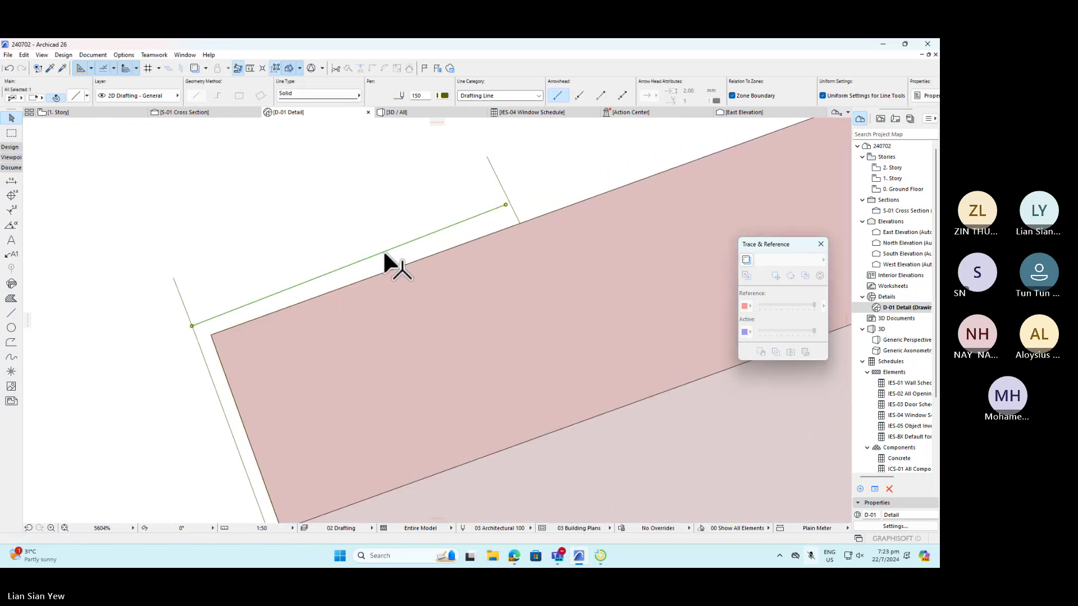
{"action": "scroll", "coordinate": [513, 208], "scroll_direction": "up", "scroll_amount": 3}
{"action": "left_click", "coordinate": [487, 205]}
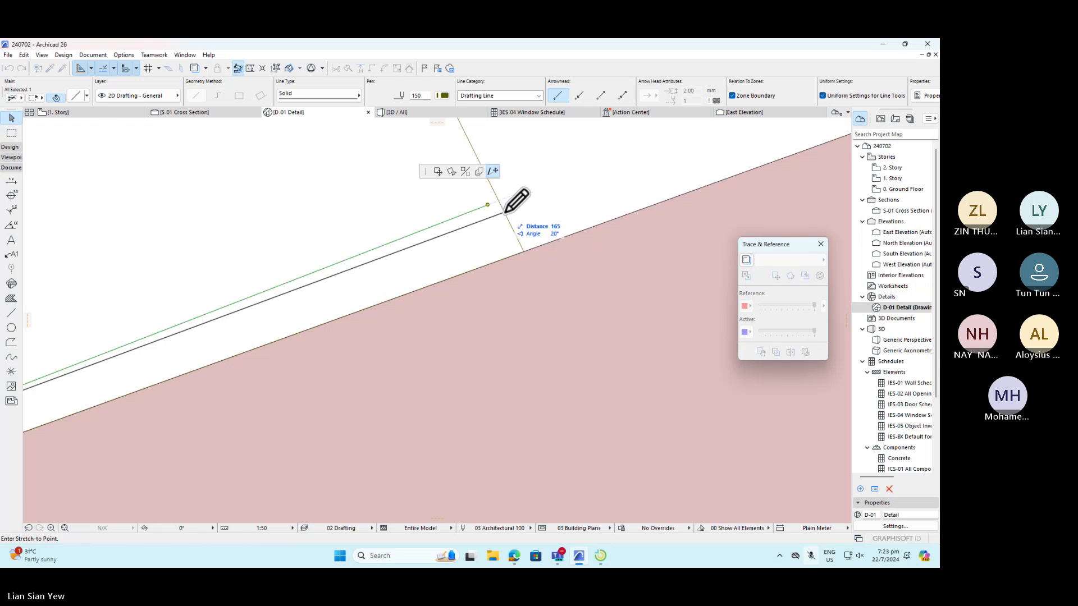
{"action": "left_click", "coordinate": [503, 212]}
{"action": "left_click", "coordinate": [537, 201]}
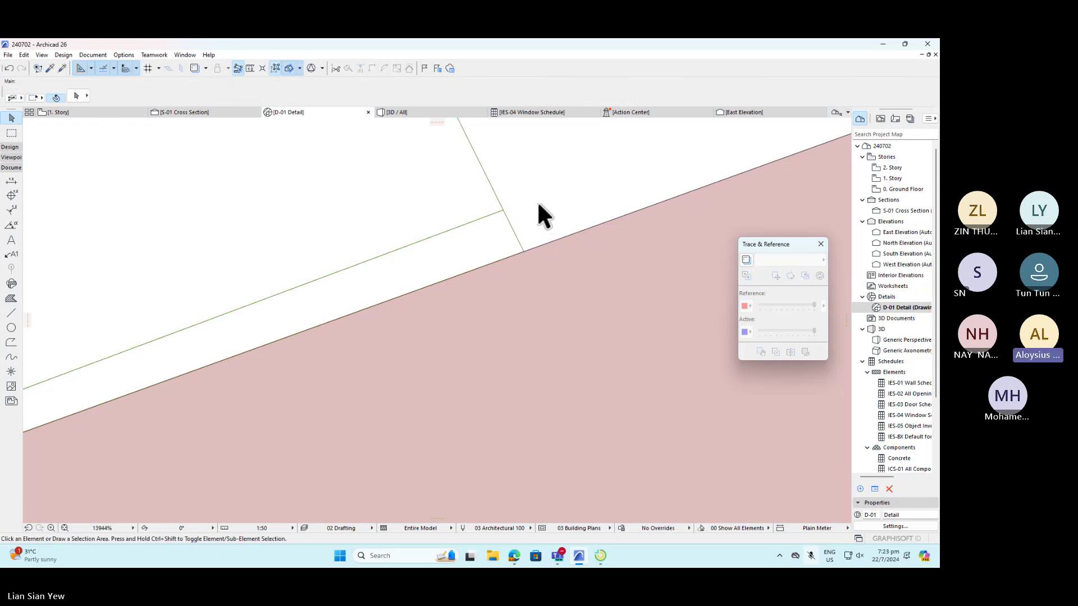
- Trim off the overshooting pieces of the eave-end line and the short end line beyond the upper trim line
{"action": "scroll", "coordinate": [554, 207], "scroll_direction": "down", "scroll_amount": 6}
{"action": "scroll", "coordinate": [482, 227], "scroll_direction": "up", "scroll_amount": 2}
{"action": "scroll", "coordinate": [482, 228], "scroll_direction": "up", "scroll_amount": 1}
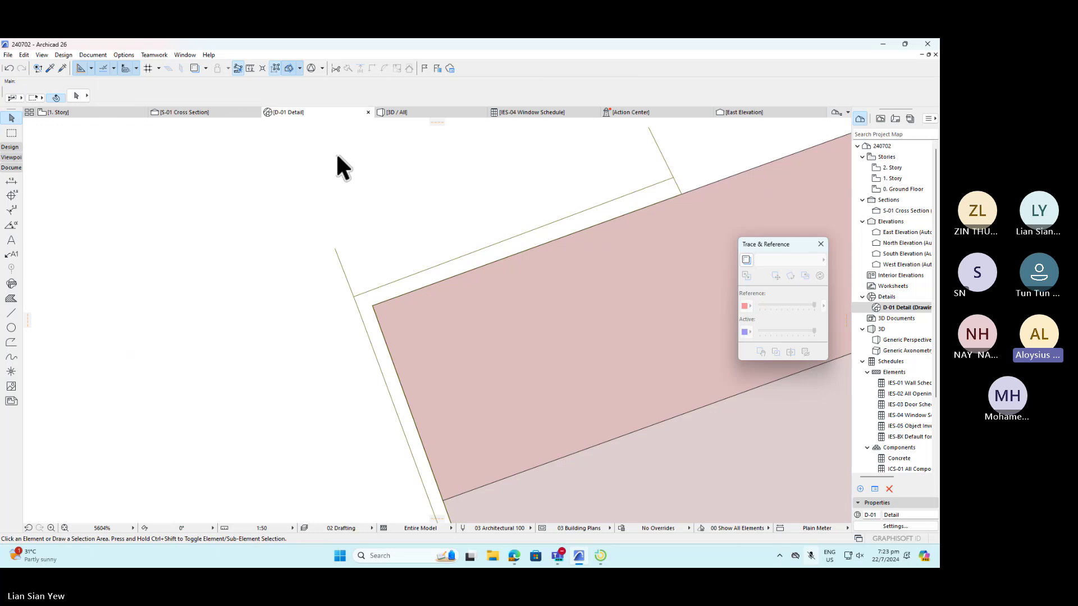
{"action": "left_click", "coordinate": [336, 68]}
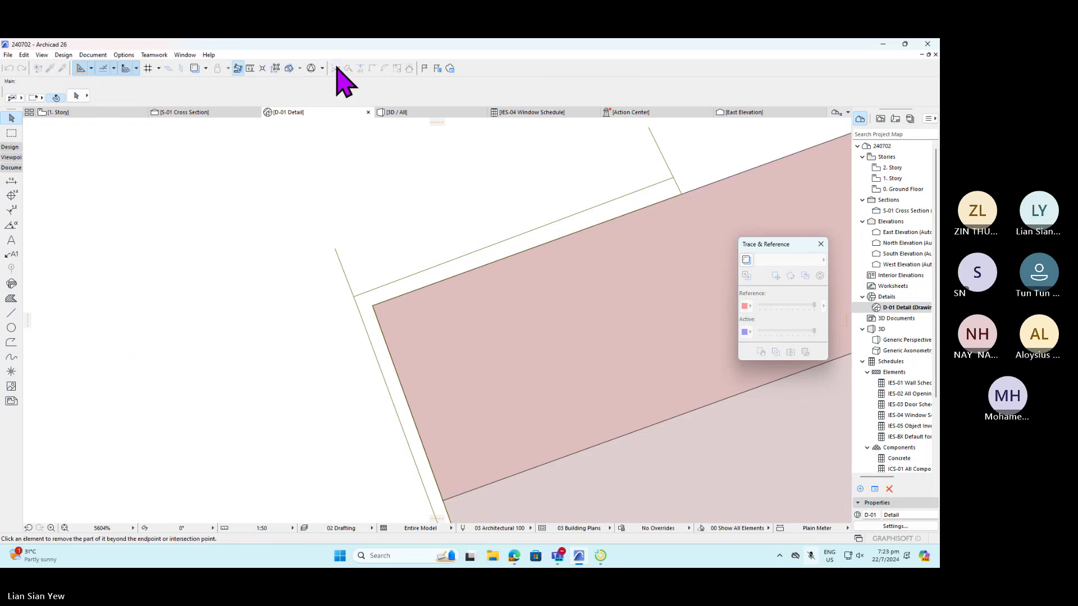
{"action": "left_click", "coordinate": [346, 272]}
{"action": "scroll", "coordinate": [371, 275], "scroll_direction": "down", "scroll_amount": 2}
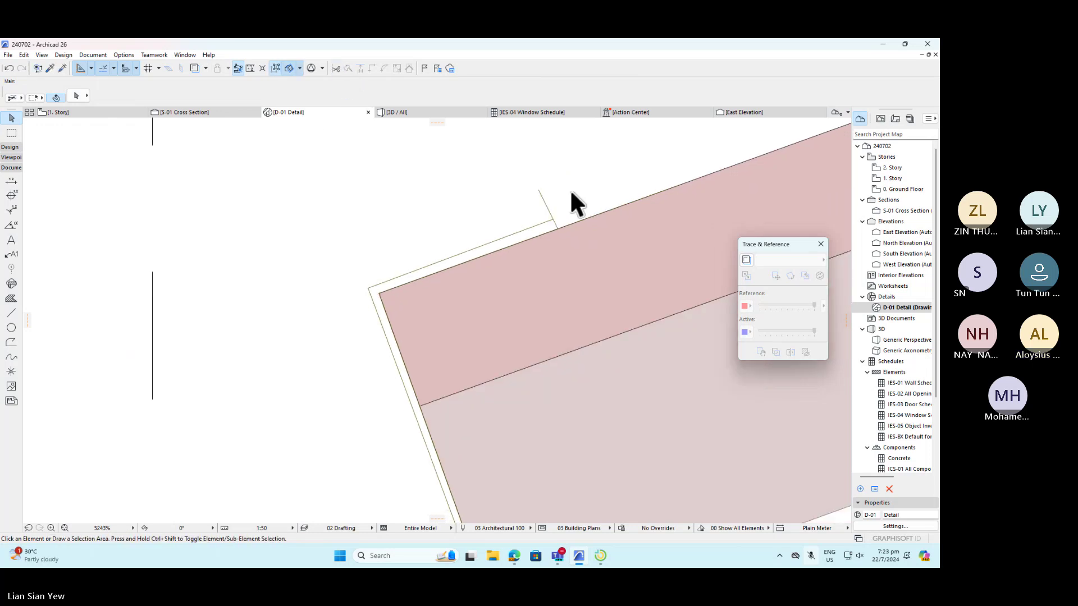
{"action": "left_click", "coordinate": [337, 68]}
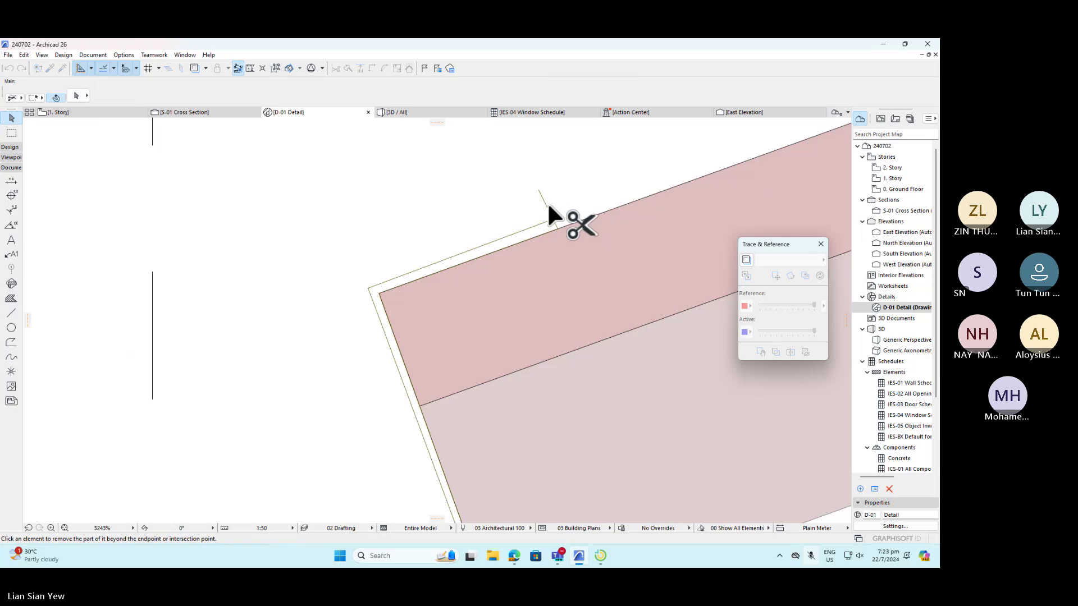
{"action": "left_click", "coordinate": [553, 218]}
{"action": "scroll", "coordinate": [444, 196], "scroll_direction": "down", "scroll_amount": 1}
{"action": "scroll", "coordinate": [444, 196], "scroll_direction": "down", "scroll_amount": 4}
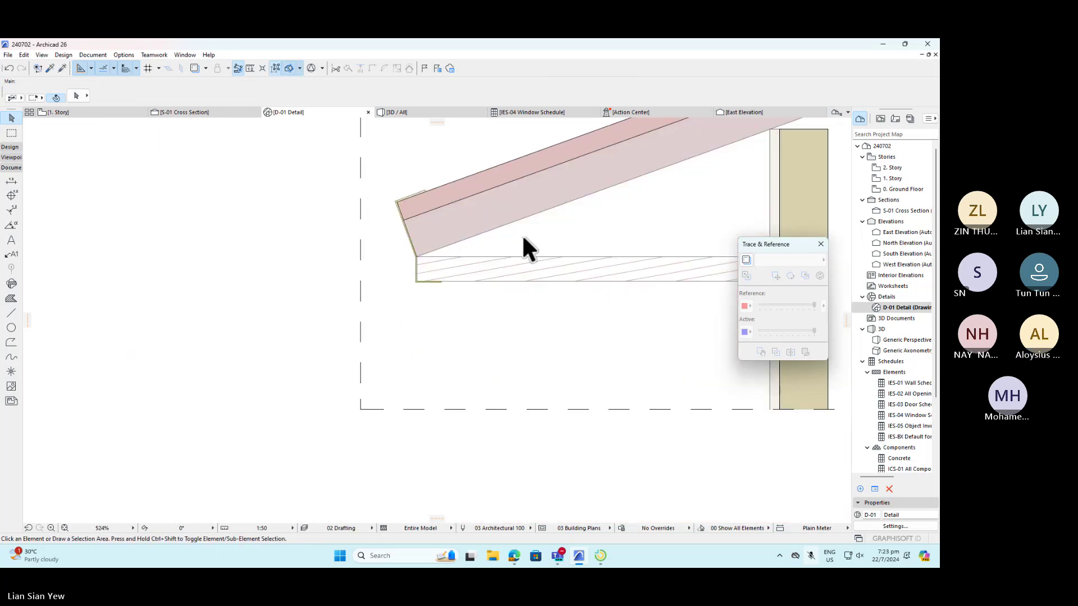
{"action": "left_click", "coordinate": [160, 235]}
{"action": "left_click", "coordinate": [211, 259]}
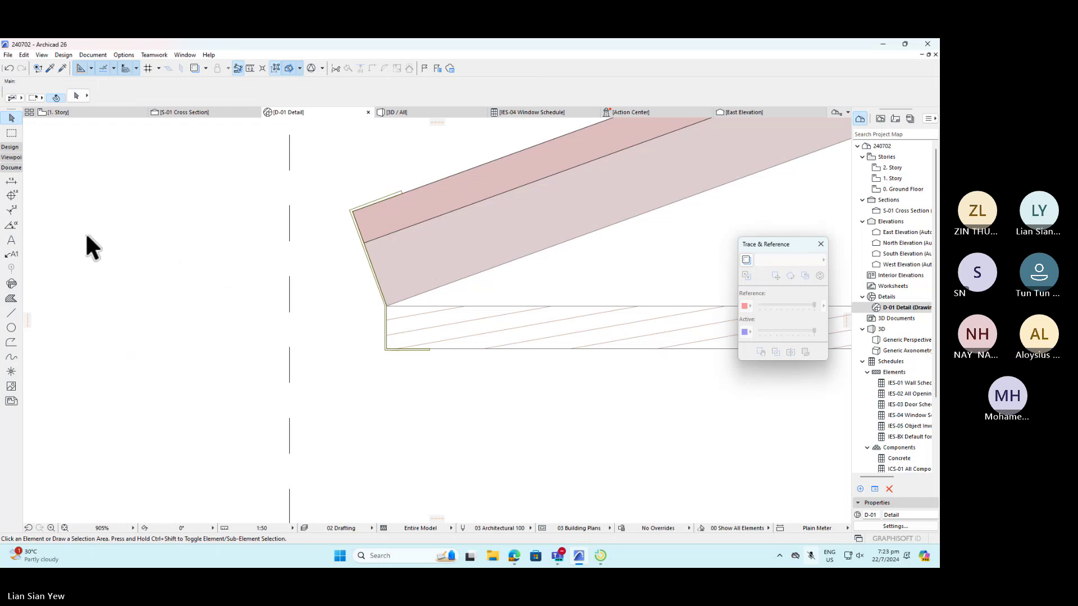
- Start a polygonal fill at the tip of the trim's soffit return and trace its outer edge up to the soffit's top corner
{"action": "left_click", "coordinate": [12, 303]}
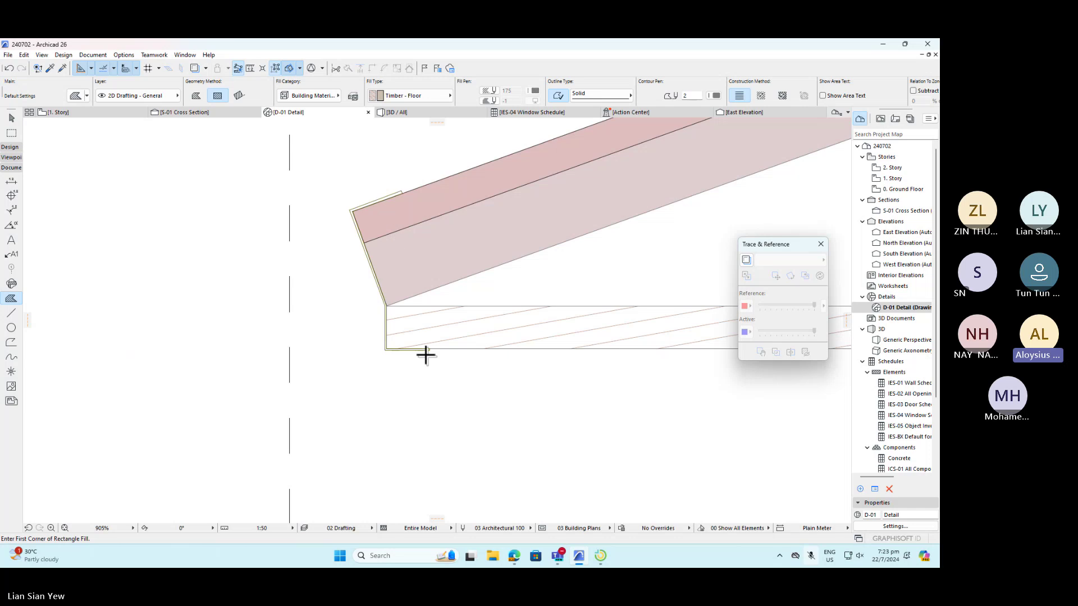
{"action": "scroll", "coordinate": [416, 197], "scroll_direction": "up", "scroll_amount": 4}
{"action": "left_click", "coordinate": [195, 96]}
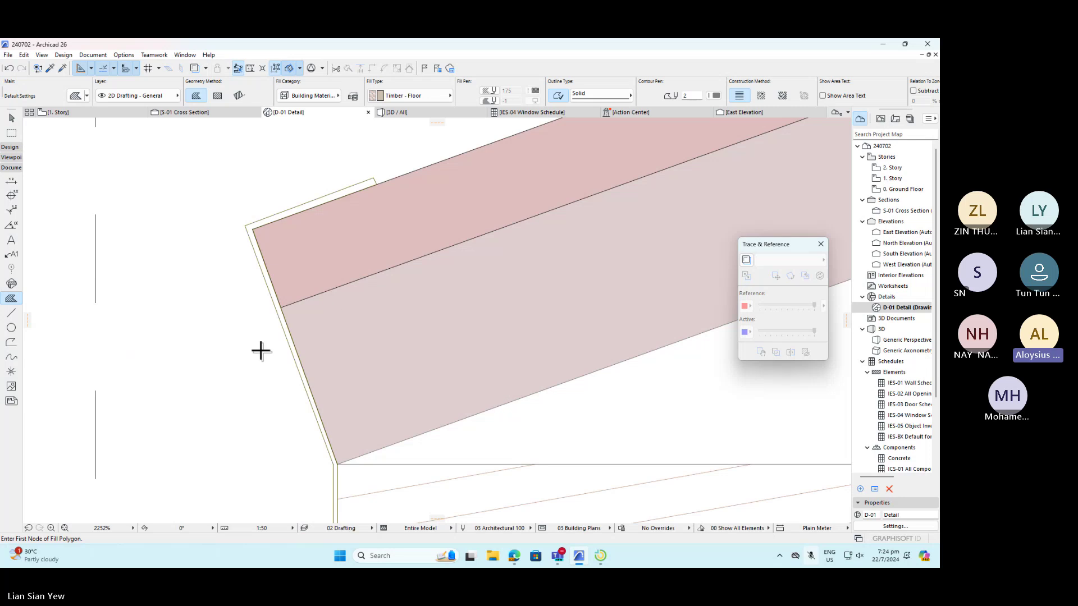
{"action": "scroll", "coordinate": [422, 195], "scroll_direction": "down", "scroll_amount": 3}
{"action": "scroll", "coordinate": [385, 421], "scroll_direction": "up", "scroll_amount": 5}
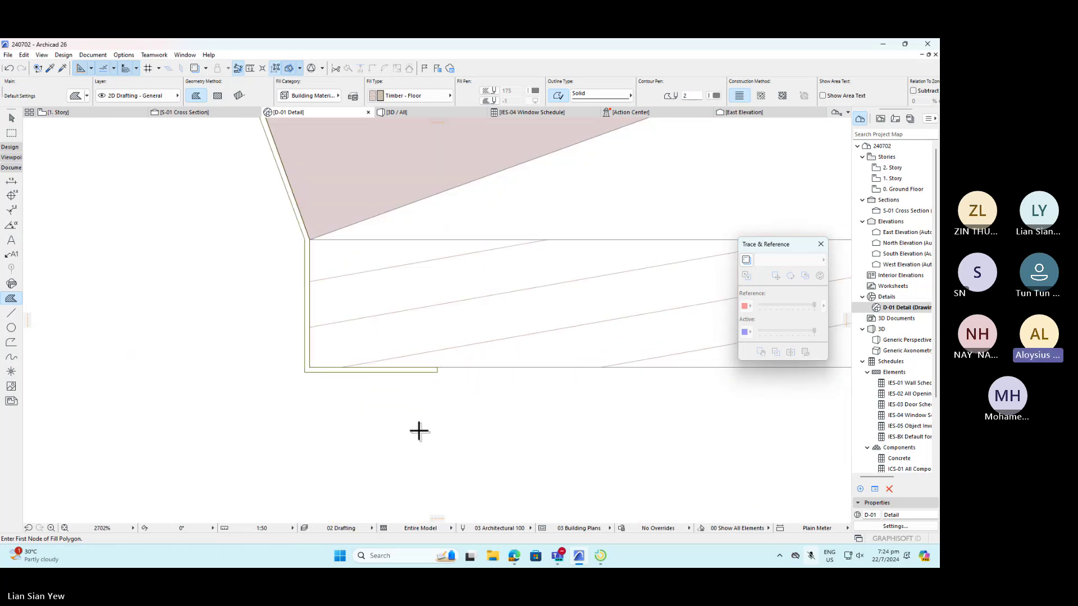
{"action": "scroll", "coordinate": [428, 381], "scroll_direction": "up", "scroll_amount": 3}
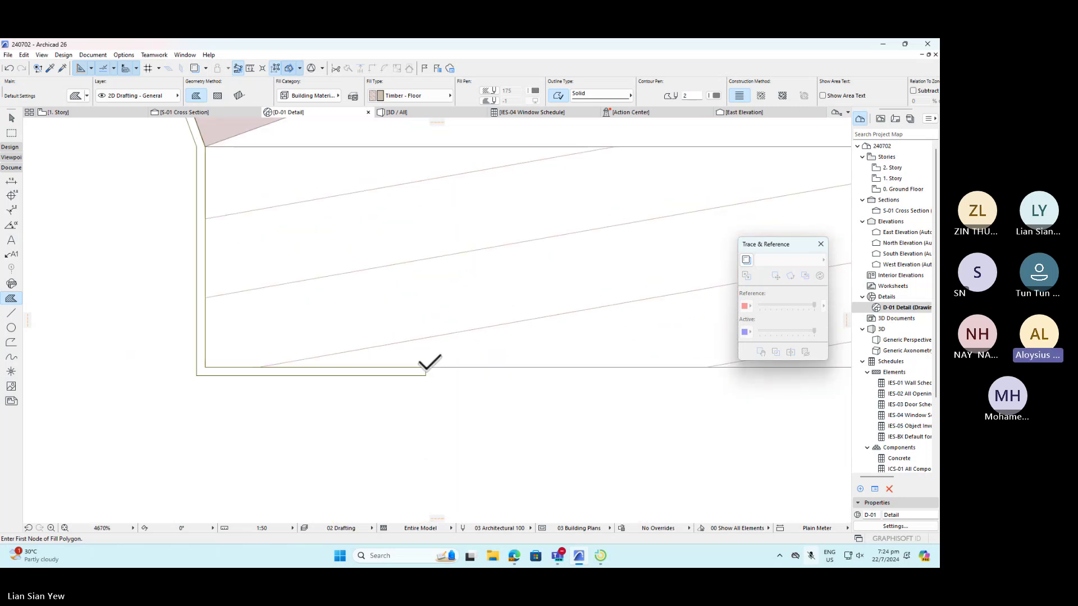
{"action": "left_click", "coordinate": [425, 367]}
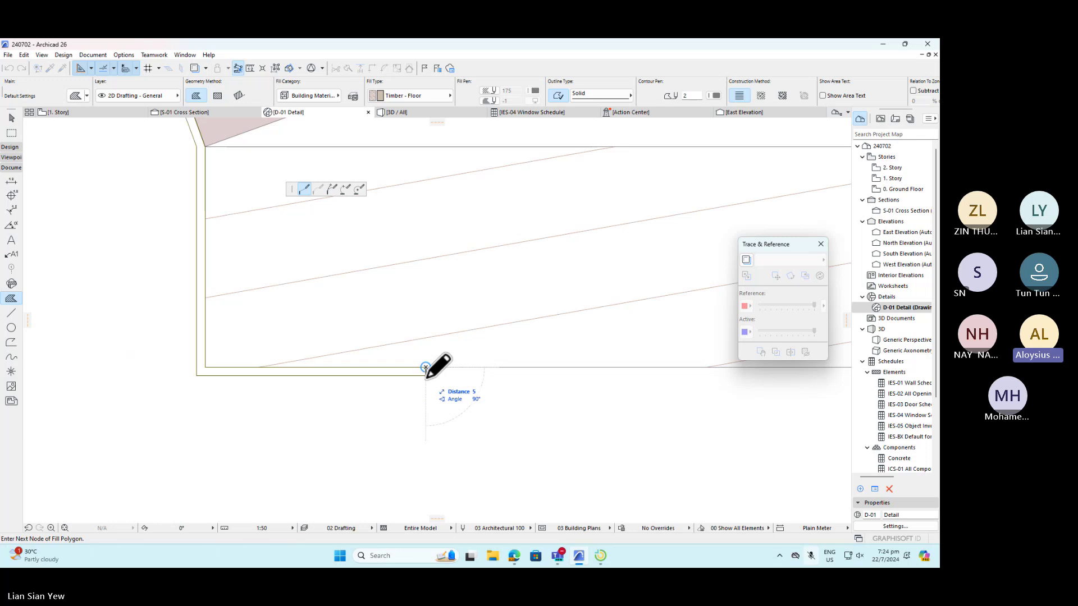
{"action": "left_click", "coordinate": [426, 374]}
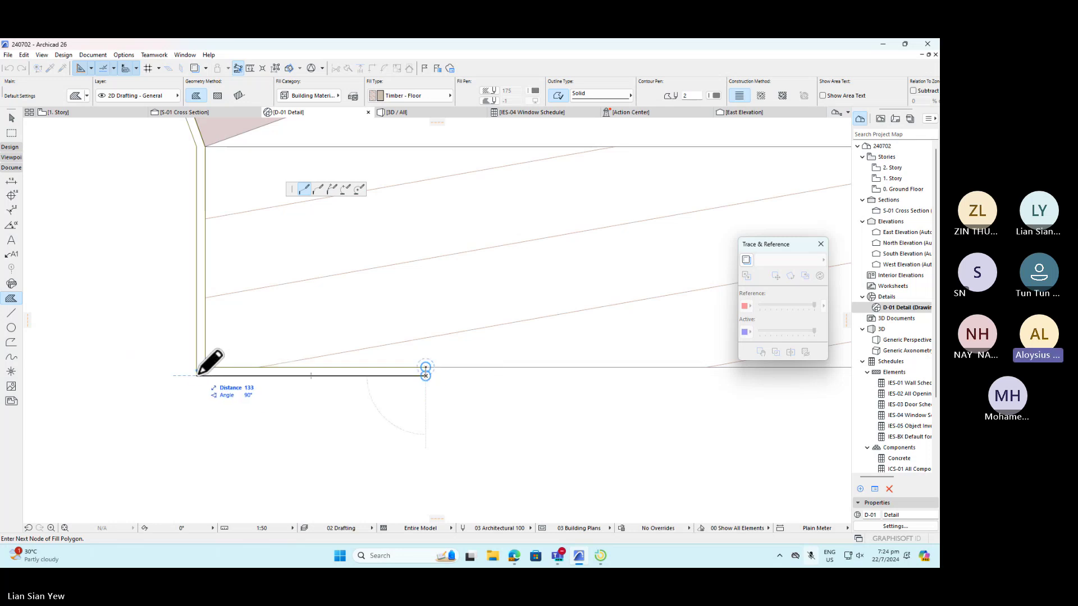
{"action": "scroll", "coordinate": [197, 368], "scroll_direction": "up", "scroll_amount": 5}
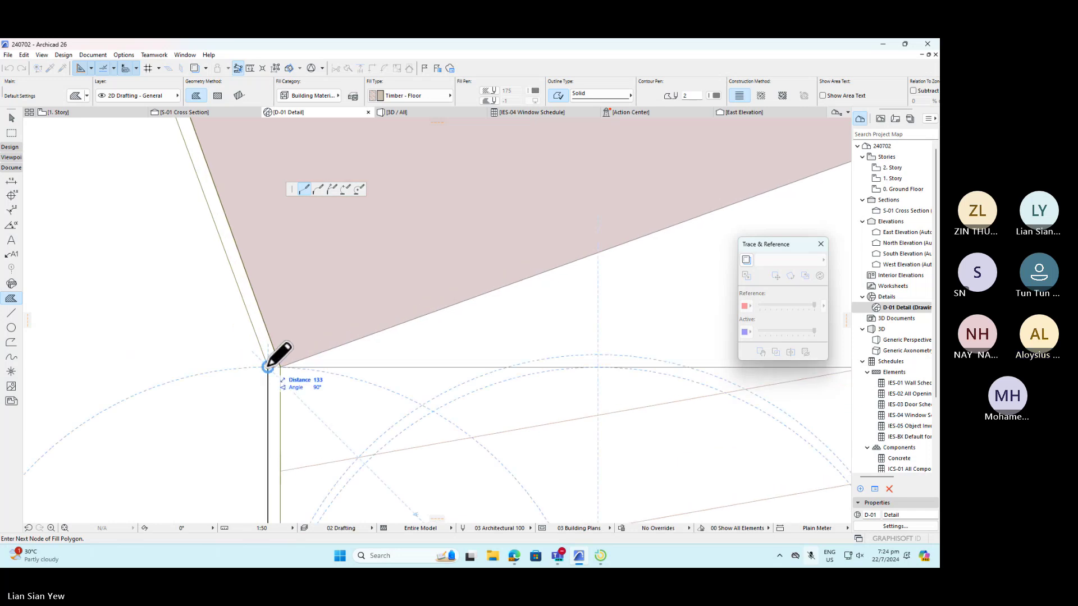
{"action": "left_click", "coordinate": [268, 368]}
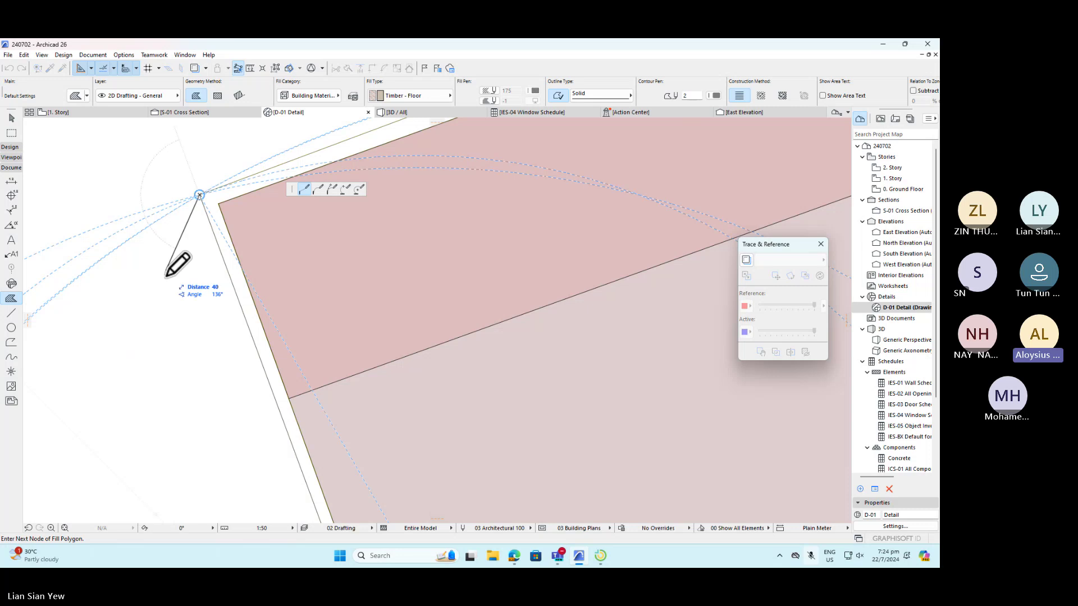
- Continue the fill polygon around the trim's roof-top return, back down its inner edge, and close it at the starting corner
{"action": "scroll", "coordinate": [330, 193], "scroll_direction": "up", "scroll_amount": 3}
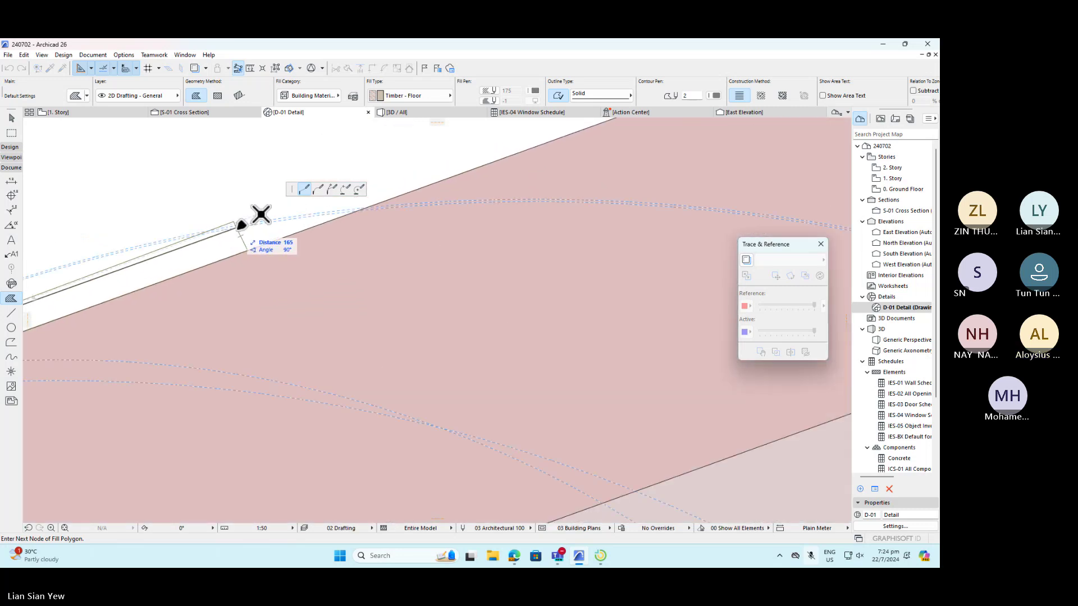
{"action": "left_click", "coordinate": [237, 223]}
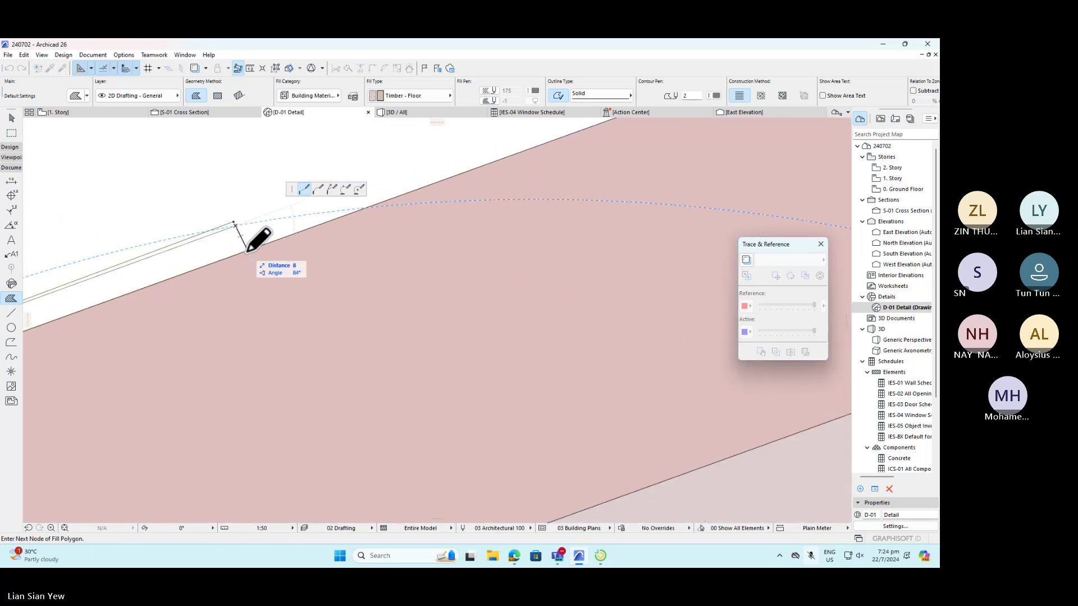
{"action": "left_click", "coordinate": [247, 251]}
{"action": "scroll", "coordinate": [323, 222], "scroll_direction": "down", "scroll_amount": 3}
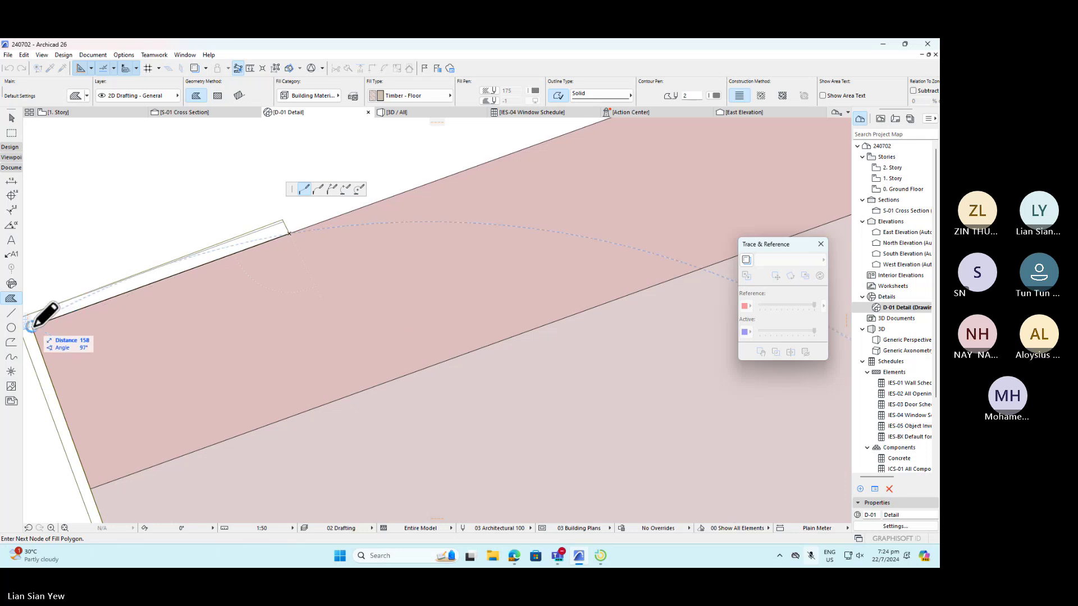
{"action": "scroll", "coordinate": [325, 221], "scroll_direction": "down", "scroll_amount": 5}
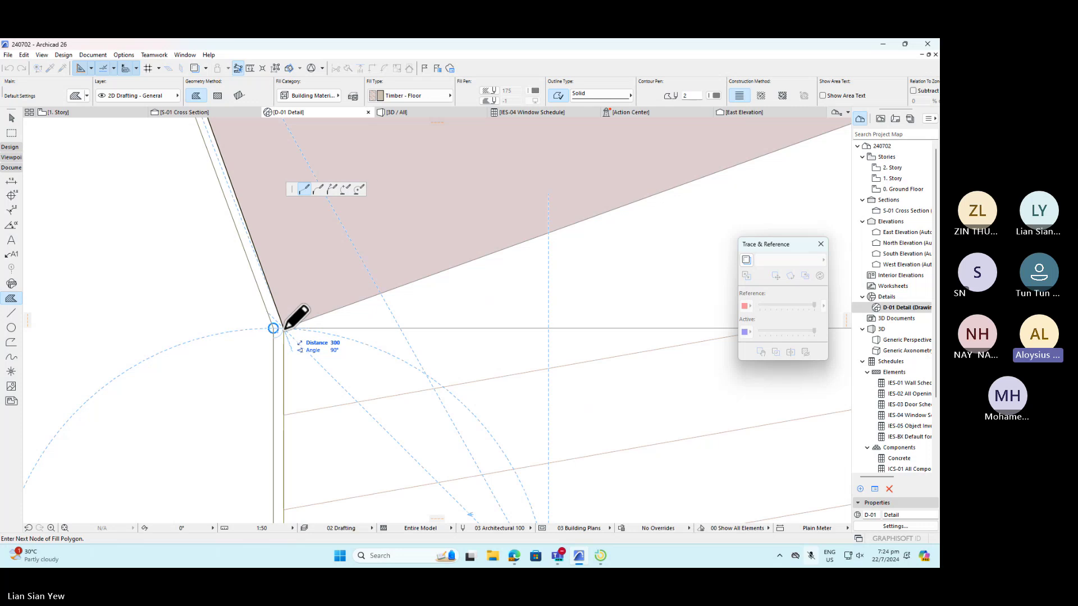
{"action": "left_click", "coordinate": [284, 328]}
{"action": "scroll", "coordinate": [343, 315], "scroll_direction": "down", "scroll_amount": 5}
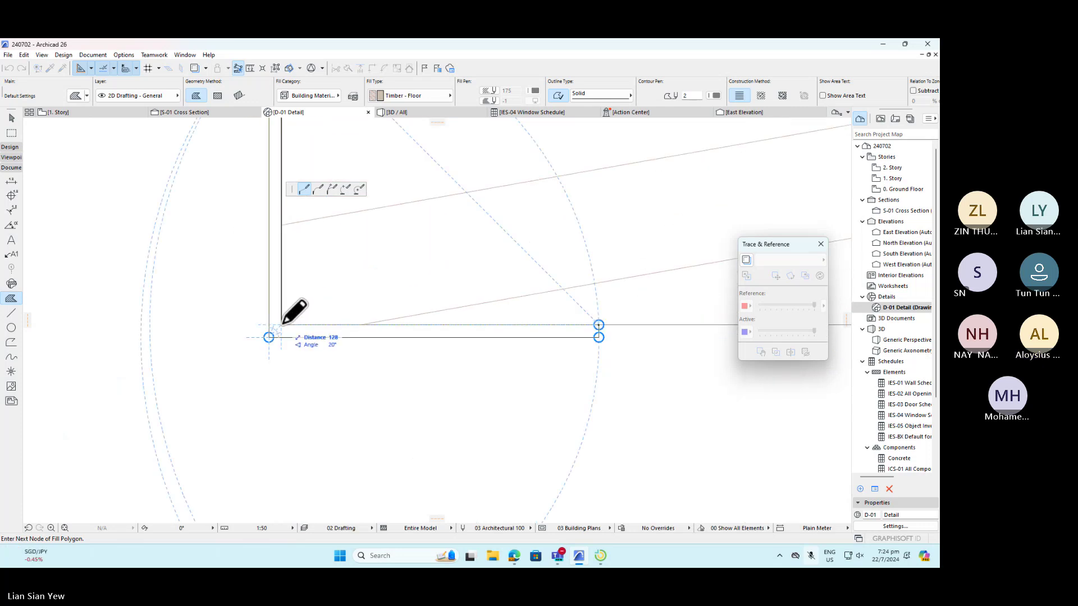
{"action": "left_click", "coordinate": [283, 325]}
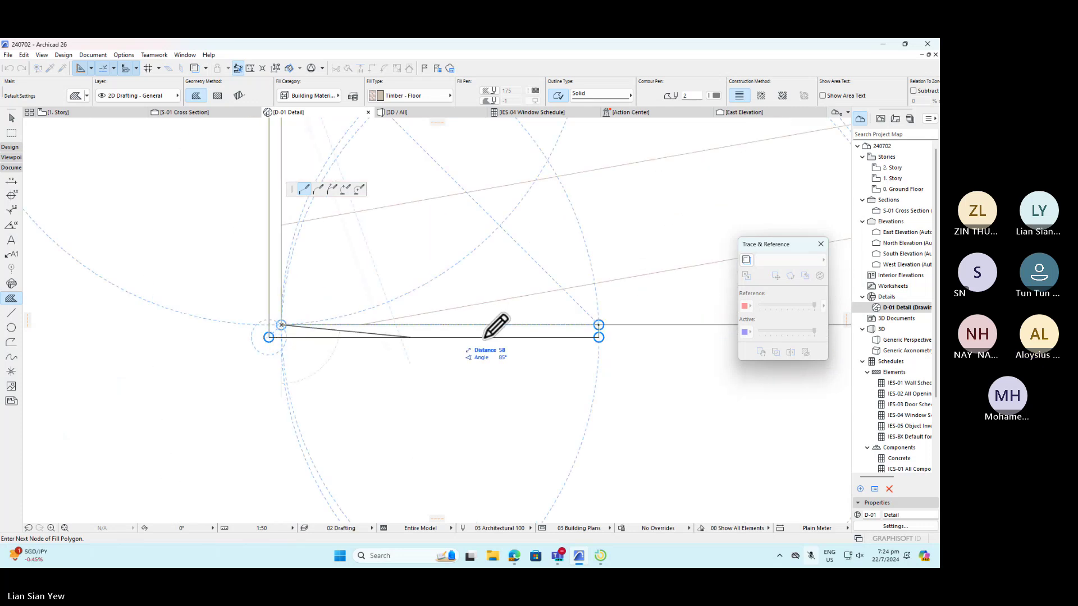
{"action": "double_click", "coordinate": [598, 325]}
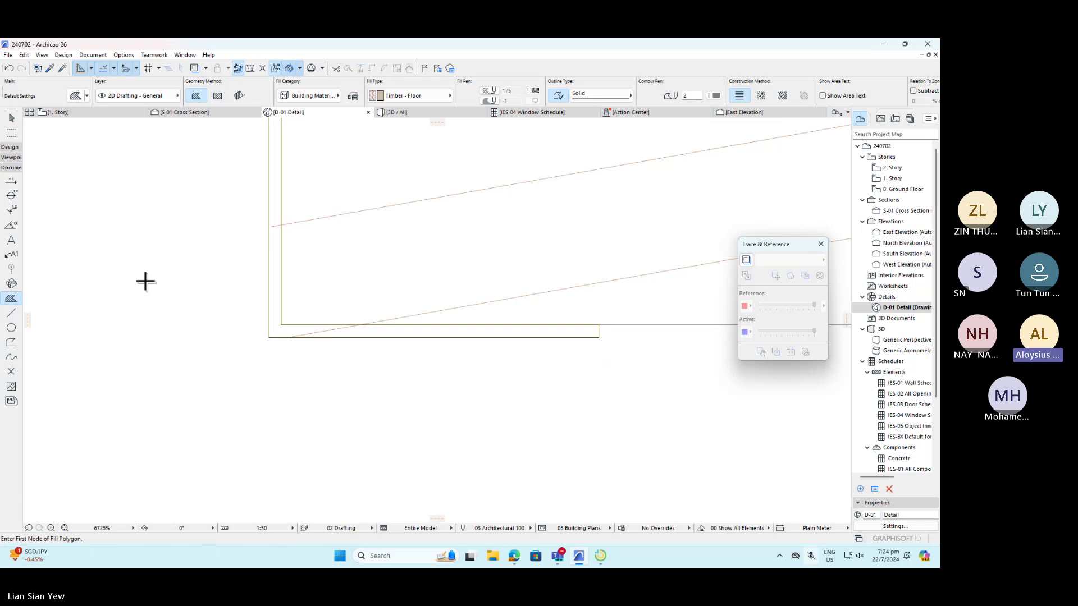
- Change the new trim fill to the Cut Fill category with the Foreground fill type
{"action": "left_click", "coordinate": [11, 118]}
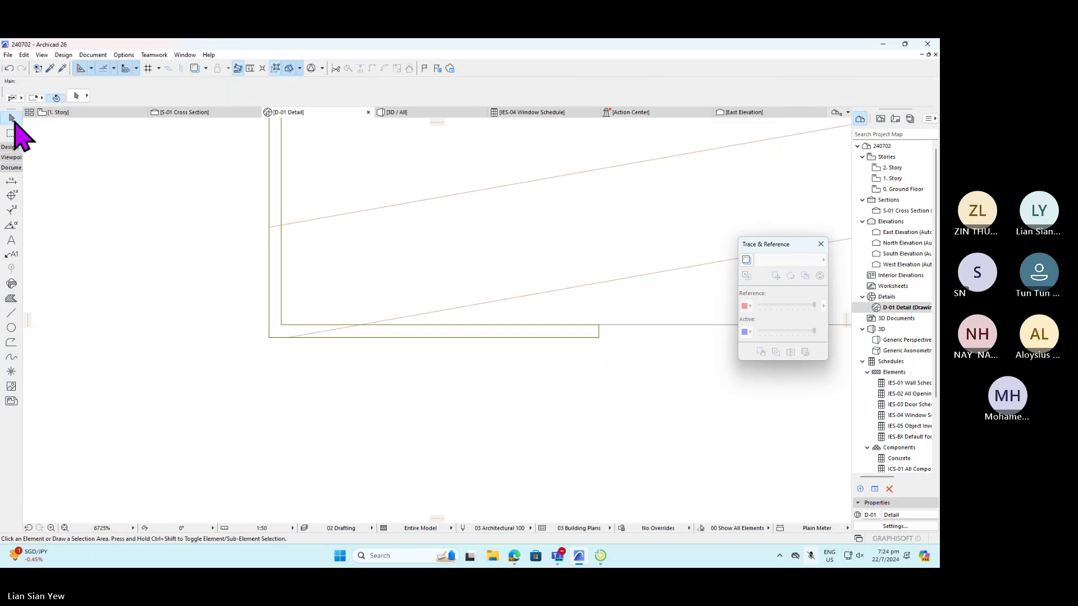
{"action": "left_click", "coordinate": [272, 295]}
{"action": "scroll", "coordinate": [319, 449], "scroll_direction": "down", "scroll_amount": 5}
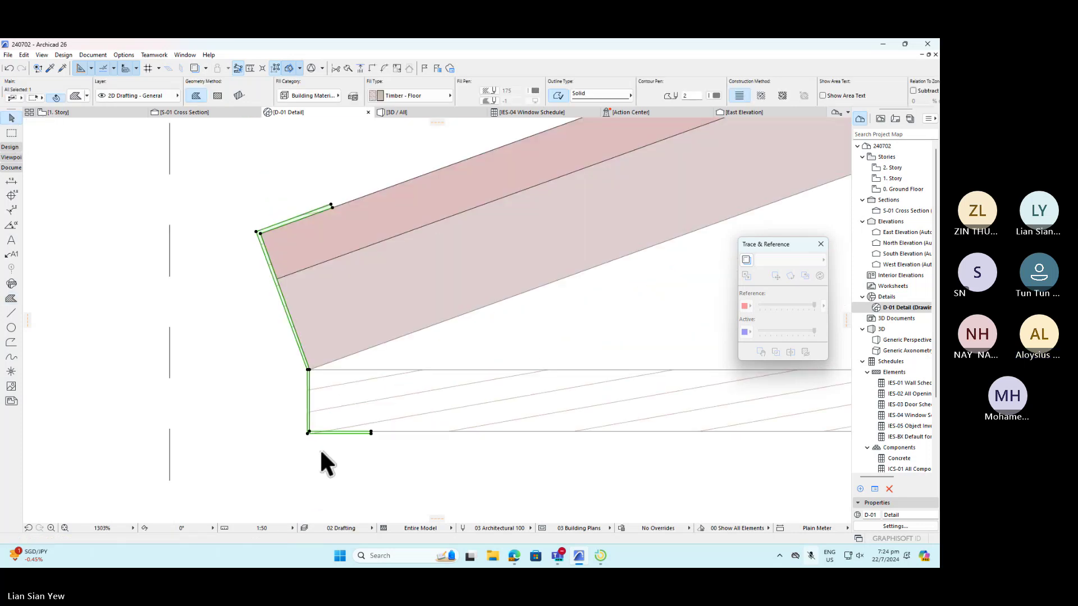
{"action": "left_click", "coordinate": [424, 94]}
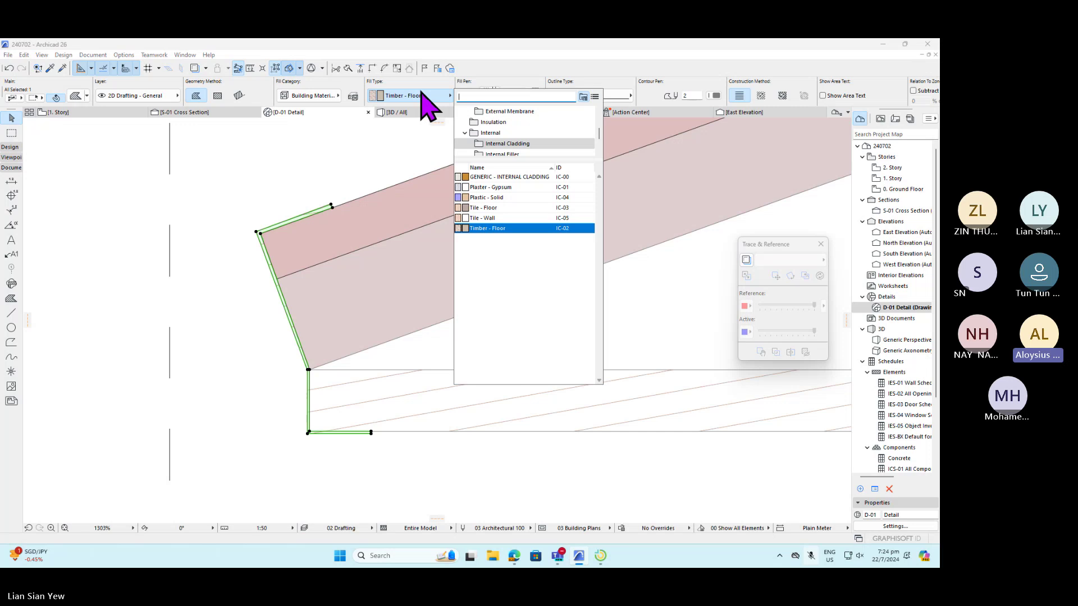
{"action": "left_click", "coordinate": [338, 98]}
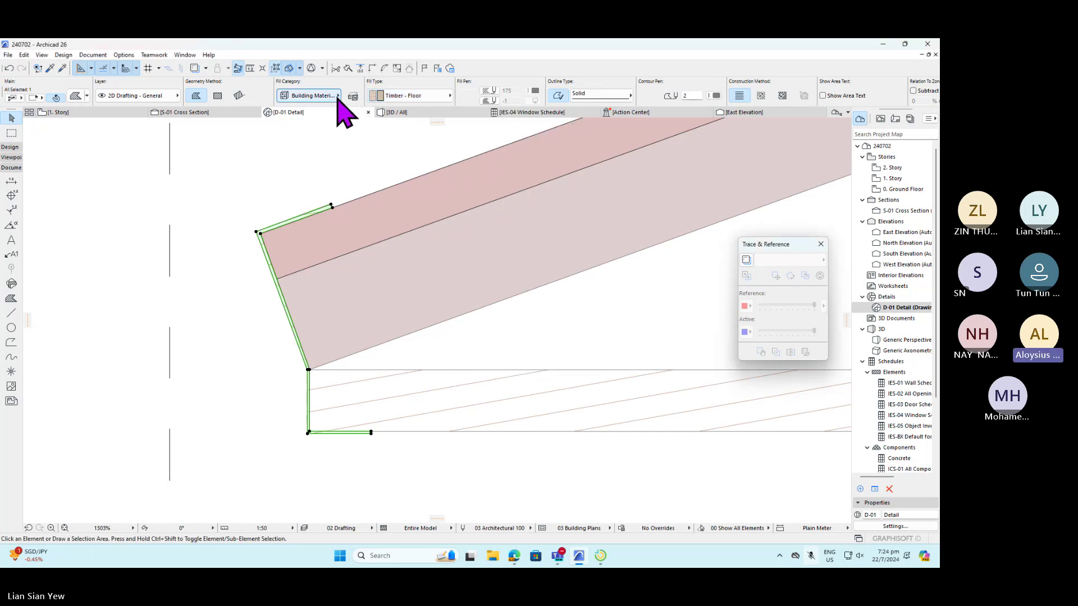
{"action": "left_click", "coordinate": [338, 96]}
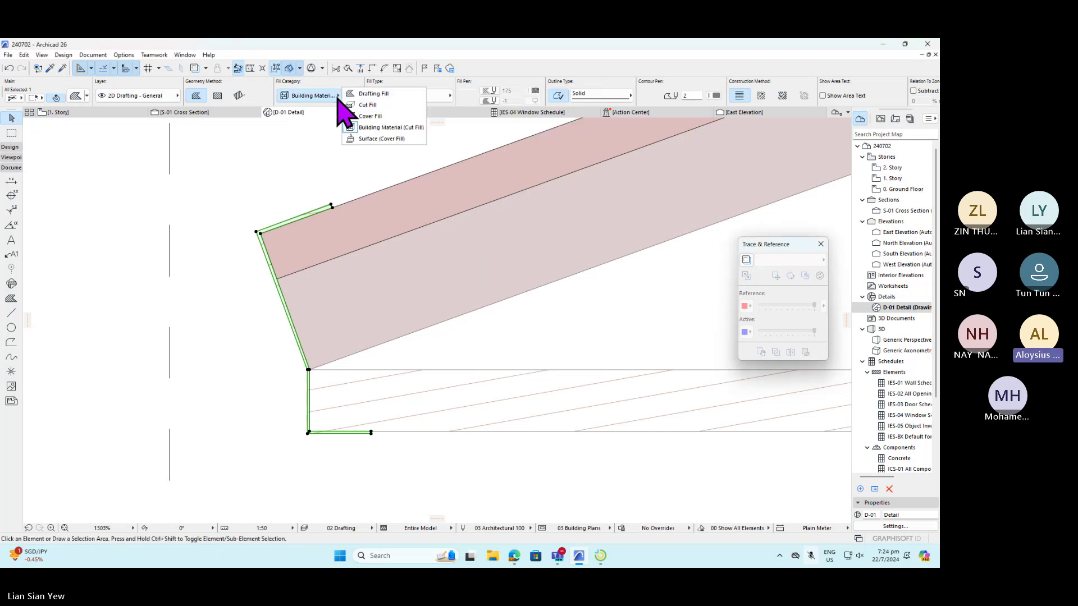
{"action": "left_click", "coordinate": [402, 106]}
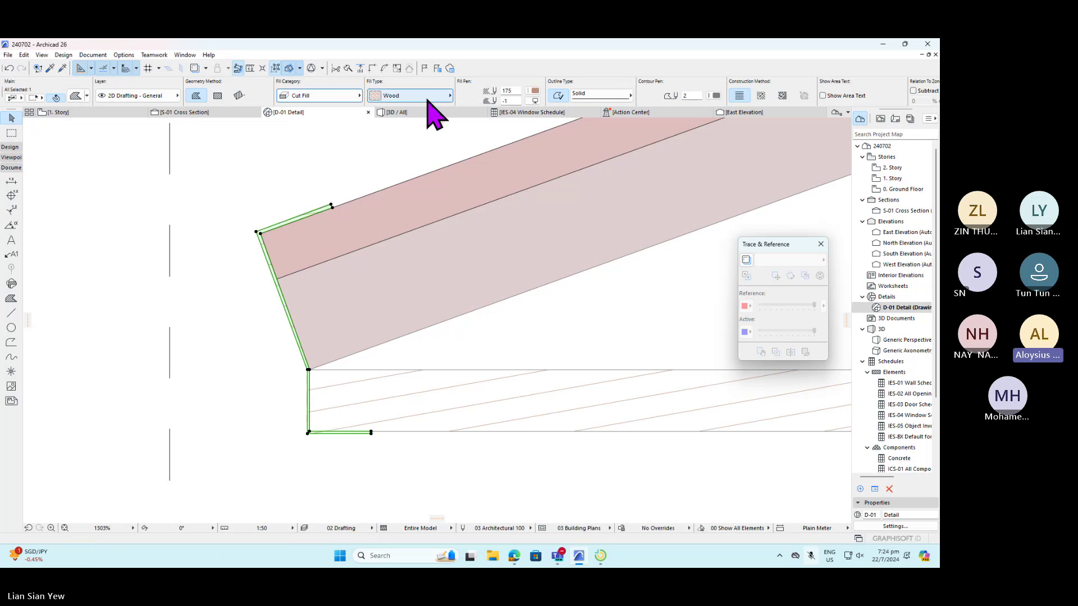
{"action": "left_click", "coordinate": [440, 95]}
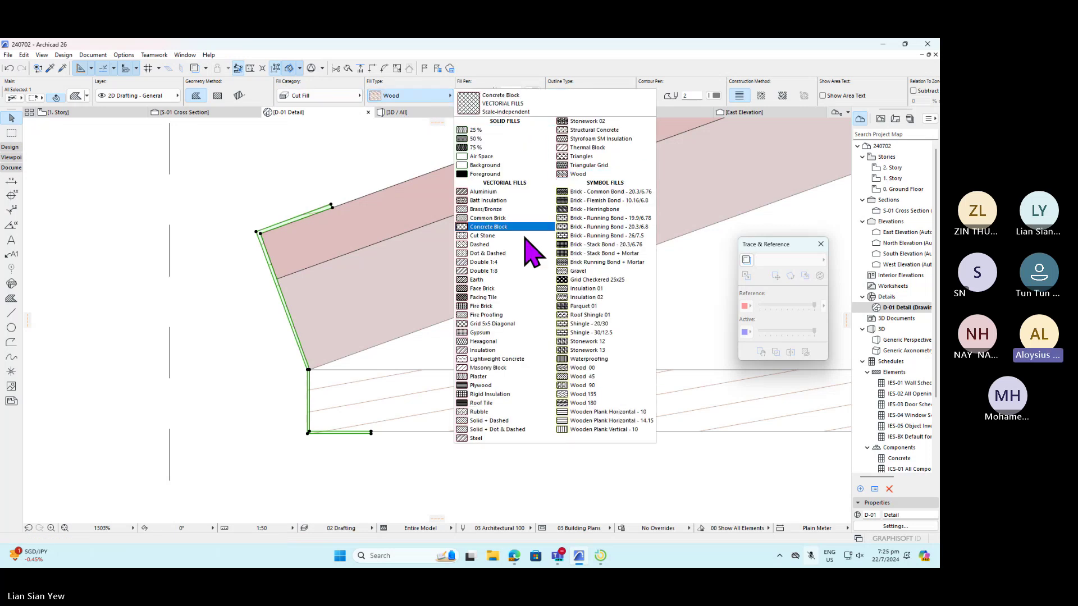
{"action": "left_click", "coordinate": [484, 174]}
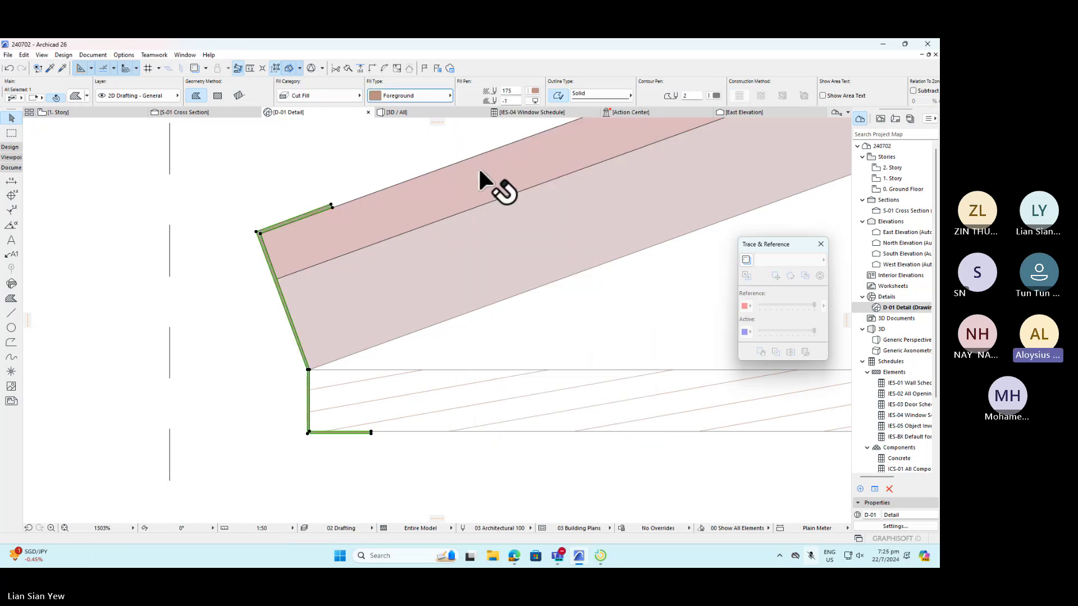
- Set the trim fill's foreground pen to 162 and deselect the fill
{"action": "left_click", "coordinate": [535, 101]}
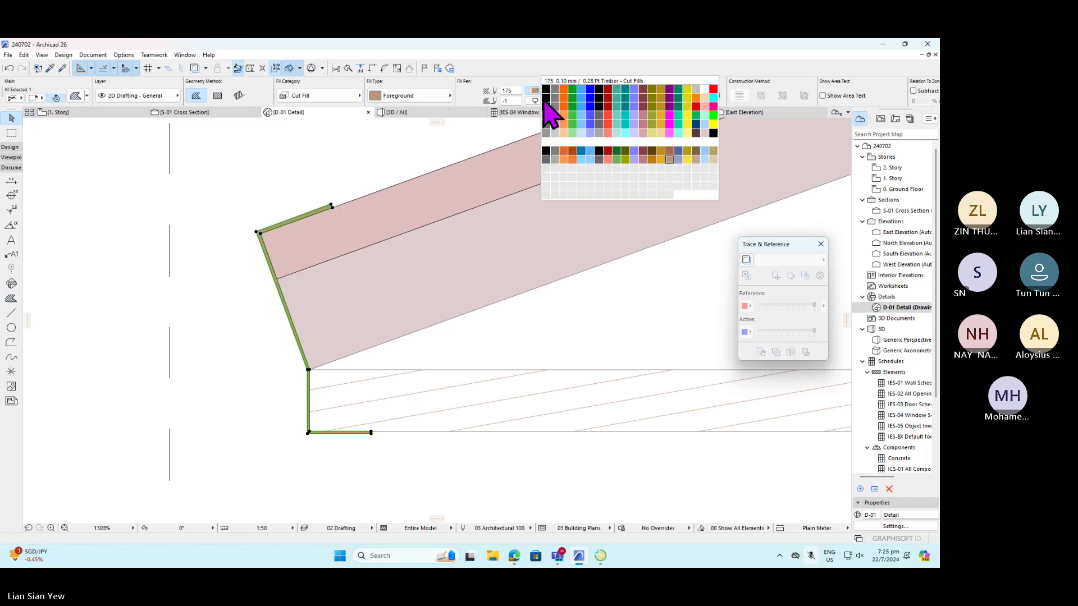
{"action": "left_click", "coordinate": [555, 159]}
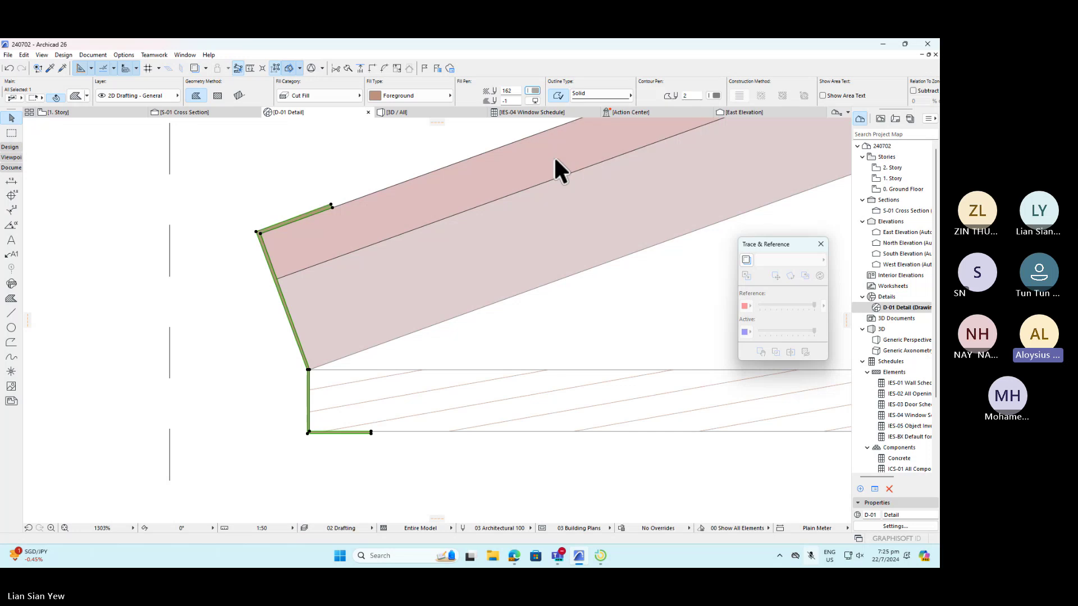
{"action": "left_click", "coordinate": [414, 149]}
{"action": "scroll", "coordinate": [376, 241], "scroll_direction": "down", "scroll_amount": 4}
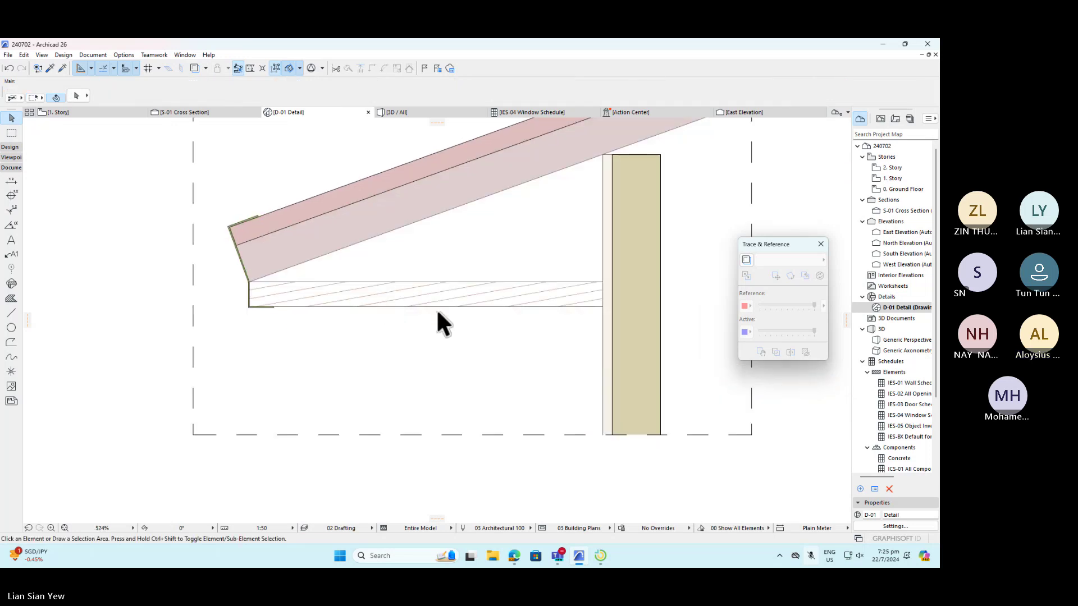
{"action": "scroll", "coordinate": [471, 300], "scroll_direction": "up", "scroll_amount": 1}
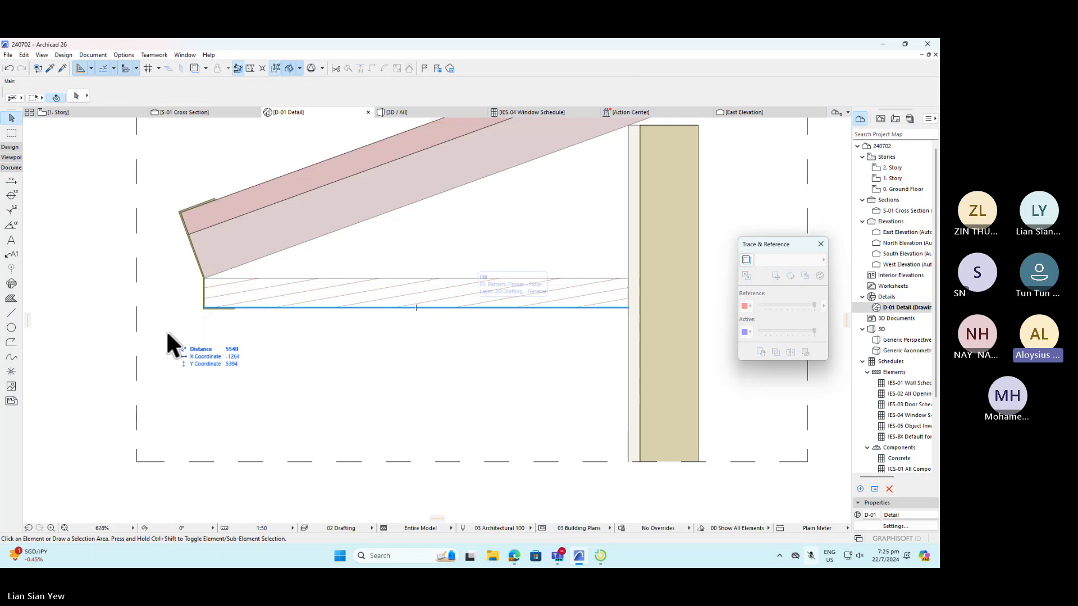
{"action": "scroll", "coordinate": [335, 369], "scroll_direction": "down", "scroll_amount": 2}
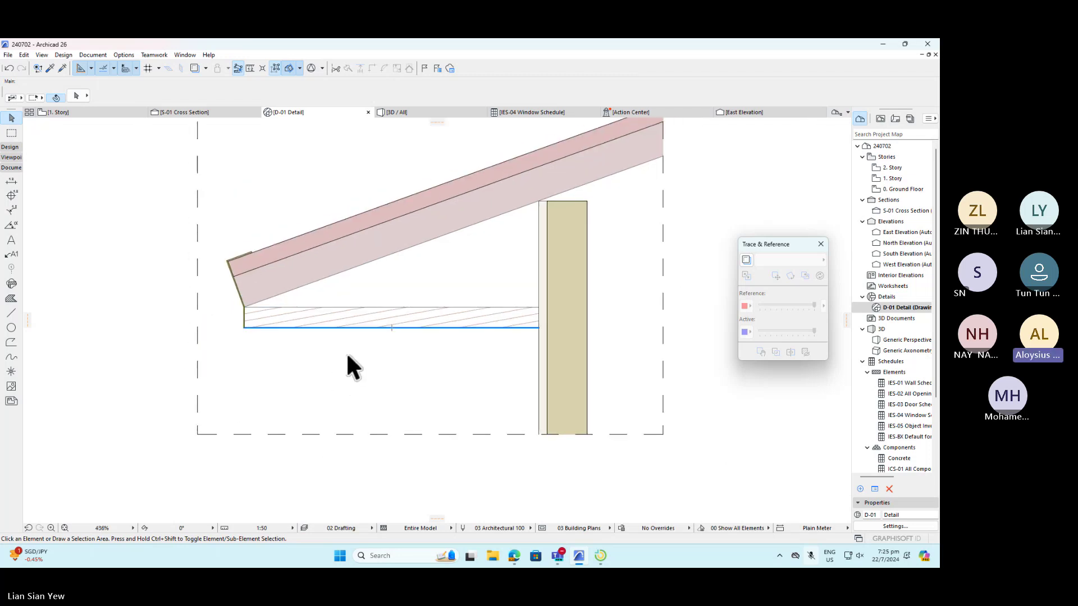
{"action": "scroll", "coordinate": [298, 365], "scroll_direction": "up", "scroll_amount": 4}
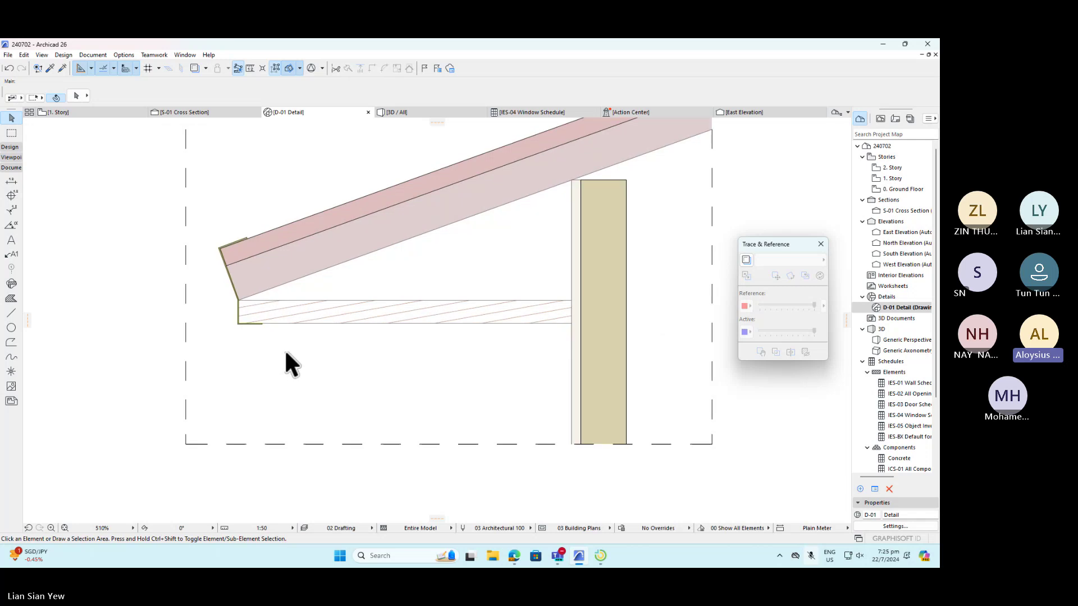
{"action": "scroll", "coordinate": [204, 381], "scroll_direction": "down", "scroll_amount": 2}
{"action": "scroll", "coordinate": [239, 358], "scroll_direction": "down", "scroll_amount": 1}
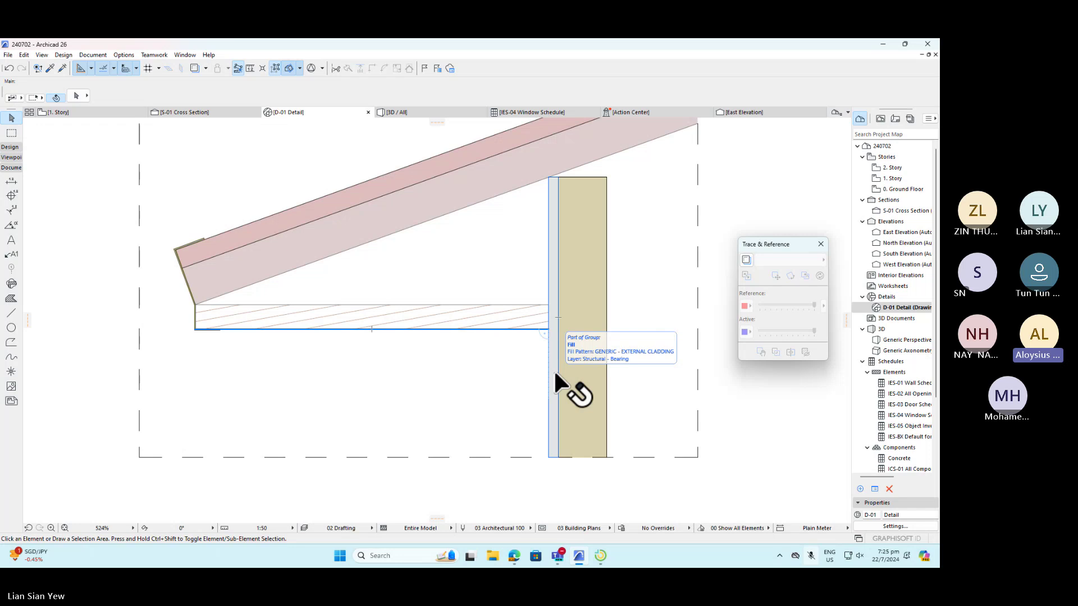
{"action": "scroll", "coordinate": [533, 369], "scroll_direction": "down", "scroll_amount": 3}
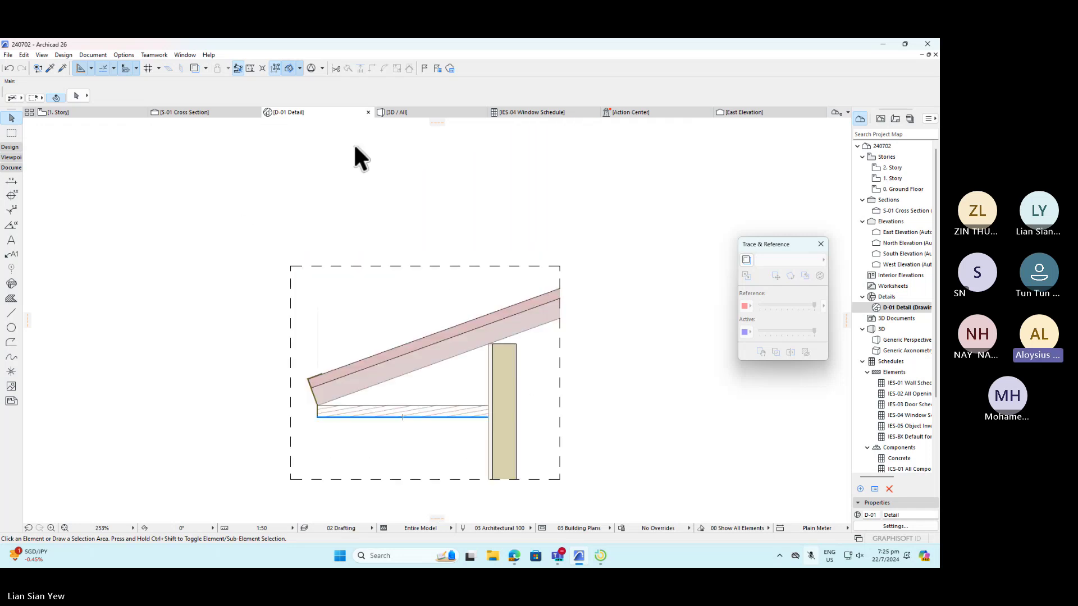
- Open the S-01 Cross Section and shift the timber soffit reference photo slightly to the left above the roof
{"action": "left_click", "coordinate": [204, 112]}
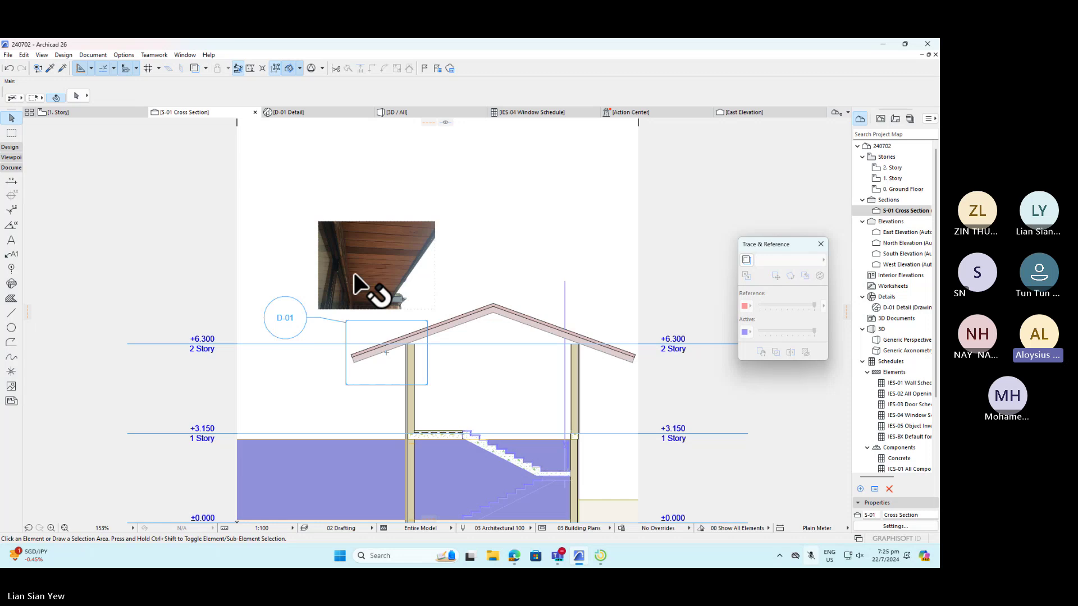
{"action": "mouse_move", "coordinate": [353, 275]}
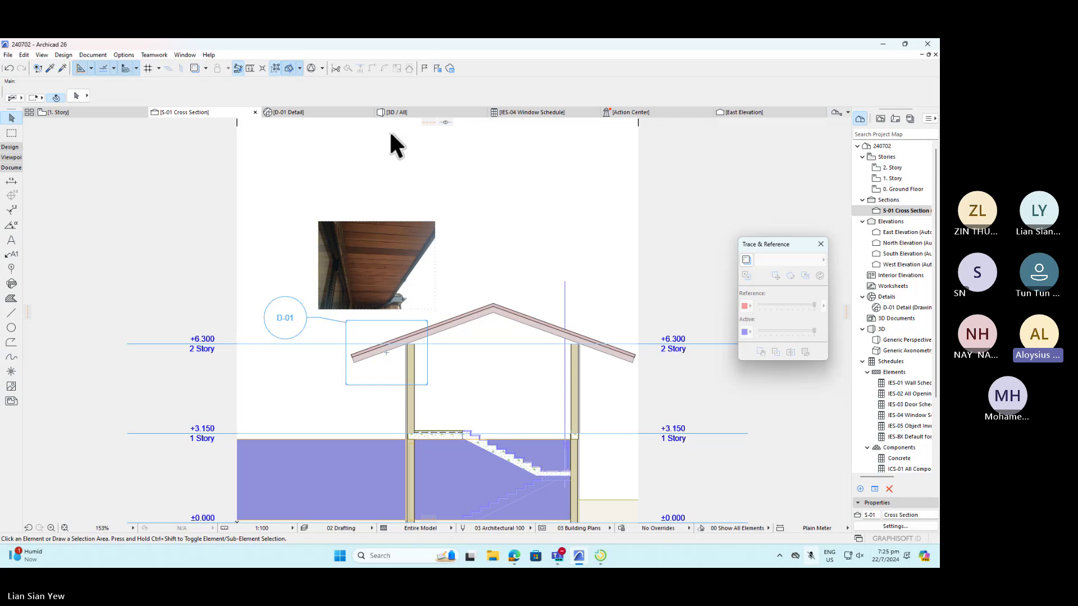
{"action": "scroll", "coordinate": [354, 330], "scroll_direction": "up", "scroll_amount": 3}
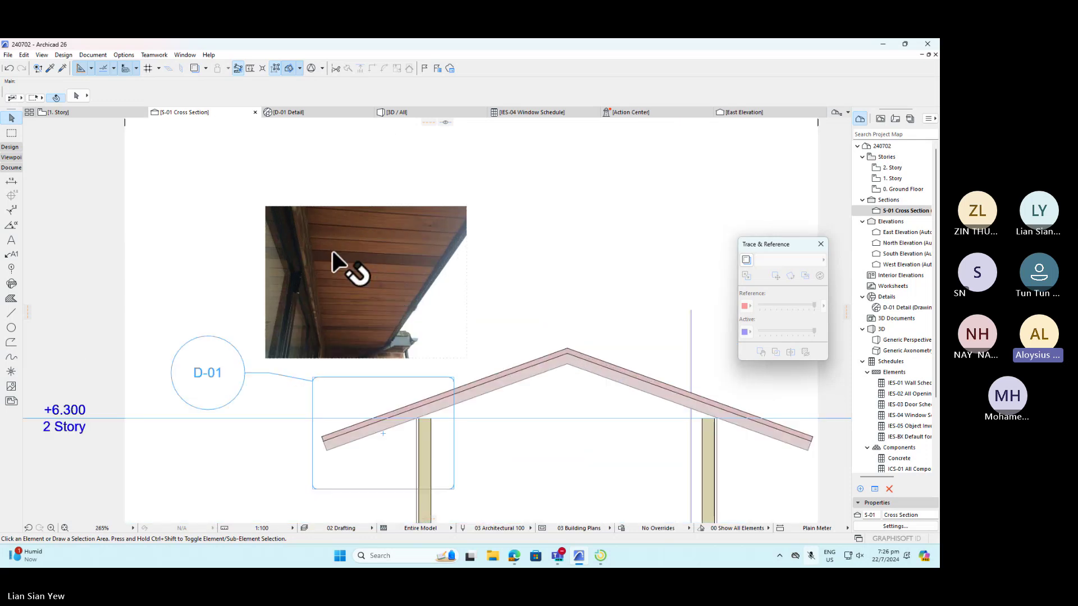
{"action": "left_click", "coordinate": [299, 215]}
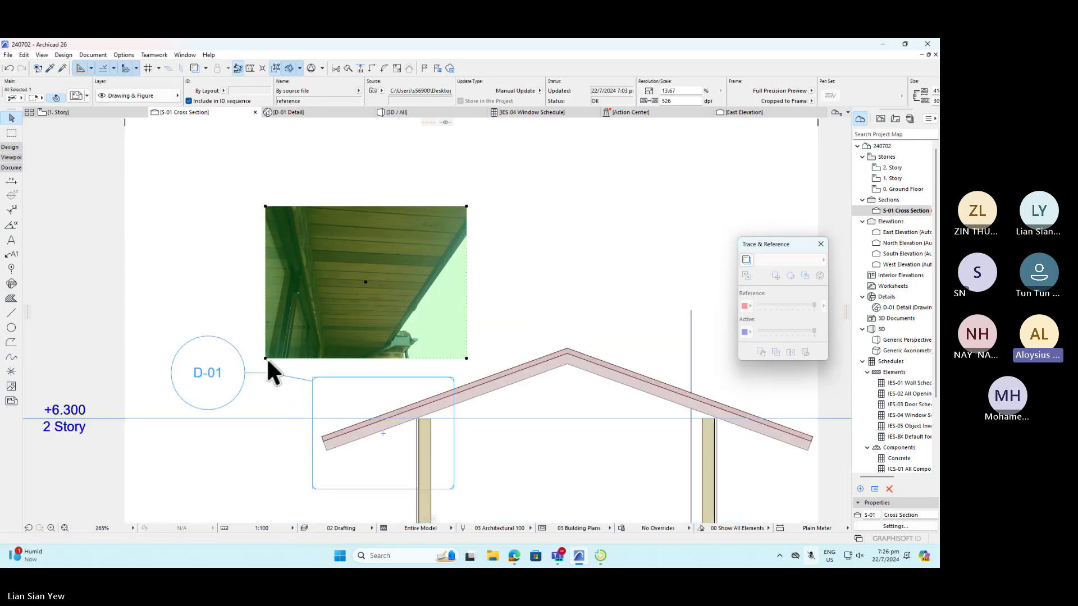
{"action": "left_click", "coordinate": [312, 326]}
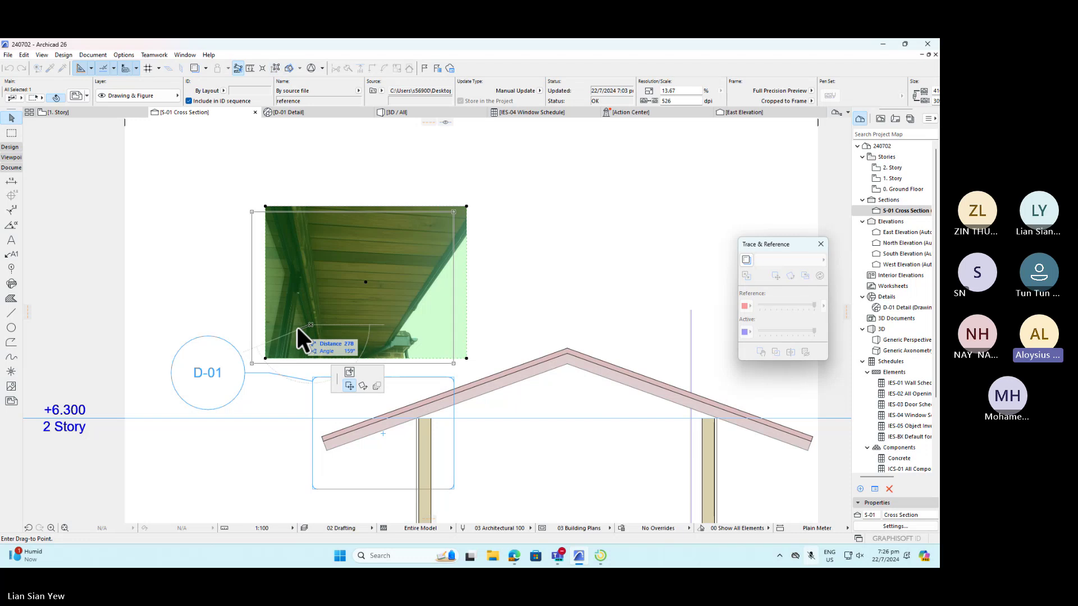
{"action": "left_click", "coordinate": [297, 327]}
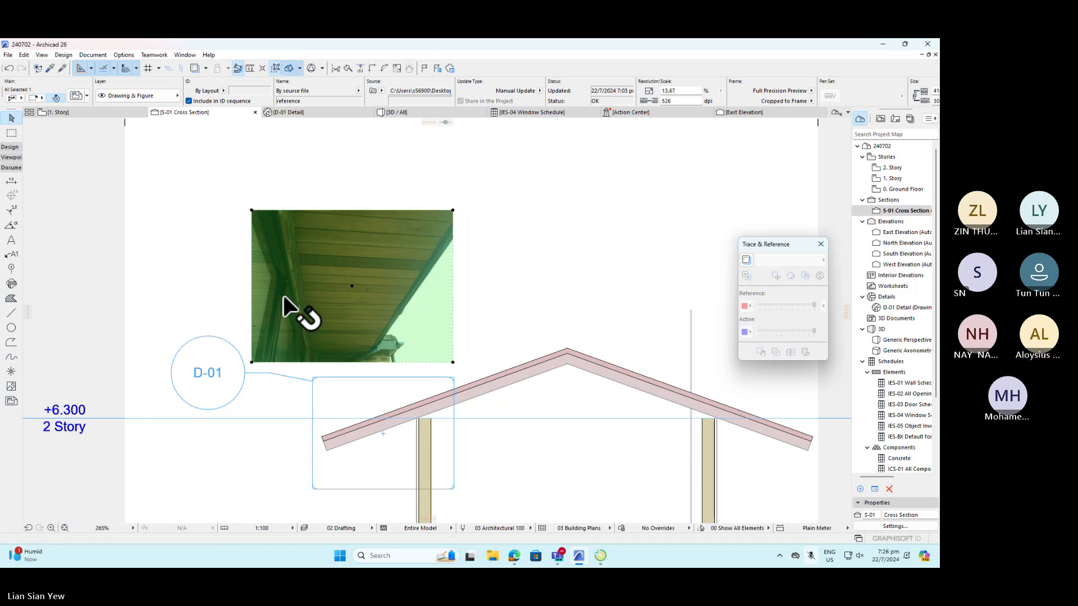
- Scale the reference photo down from its upper right corner and place it directly above the D-01 detail boundary
{"action": "left_click", "coordinate": [251, 359]}
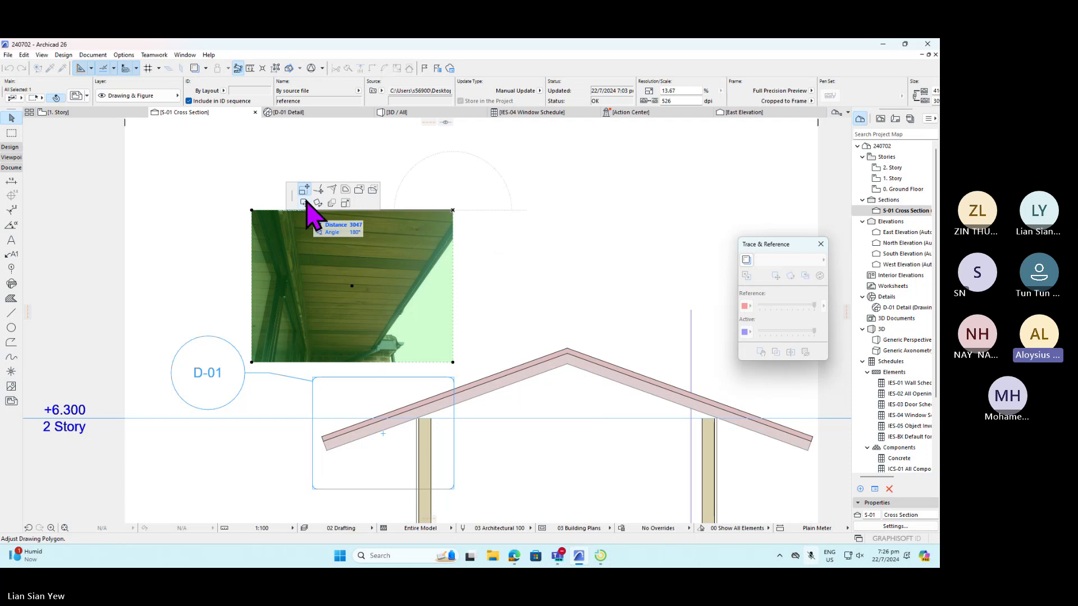
{"action": "left_click", "coordinate": [346, 203]}
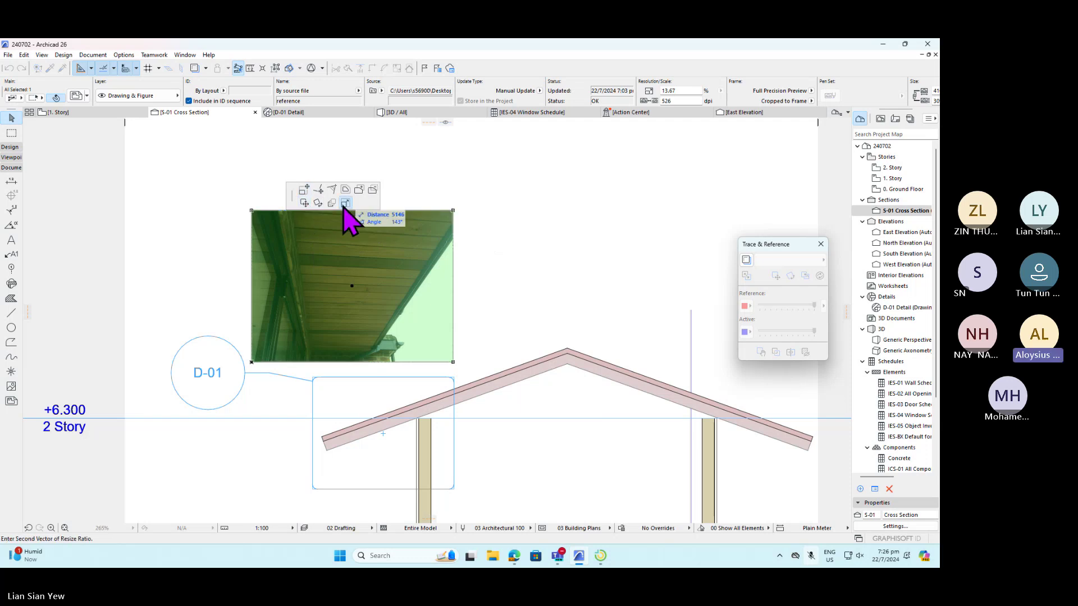
{"action": "left_click", "coordinate": [313, 315]}
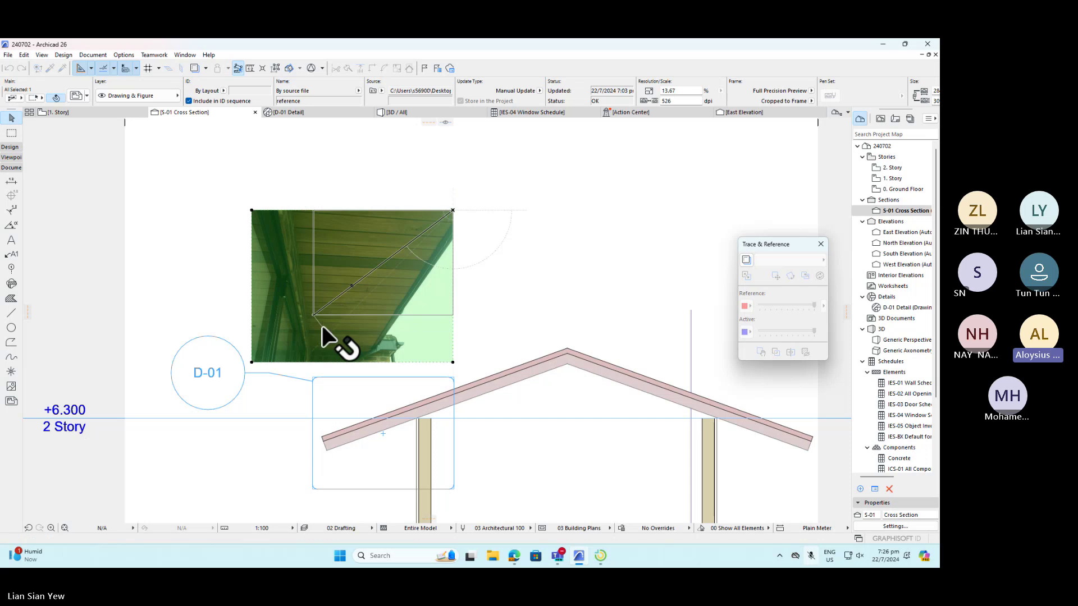
{"action": "left_click", "coordinate": [381, 287]}
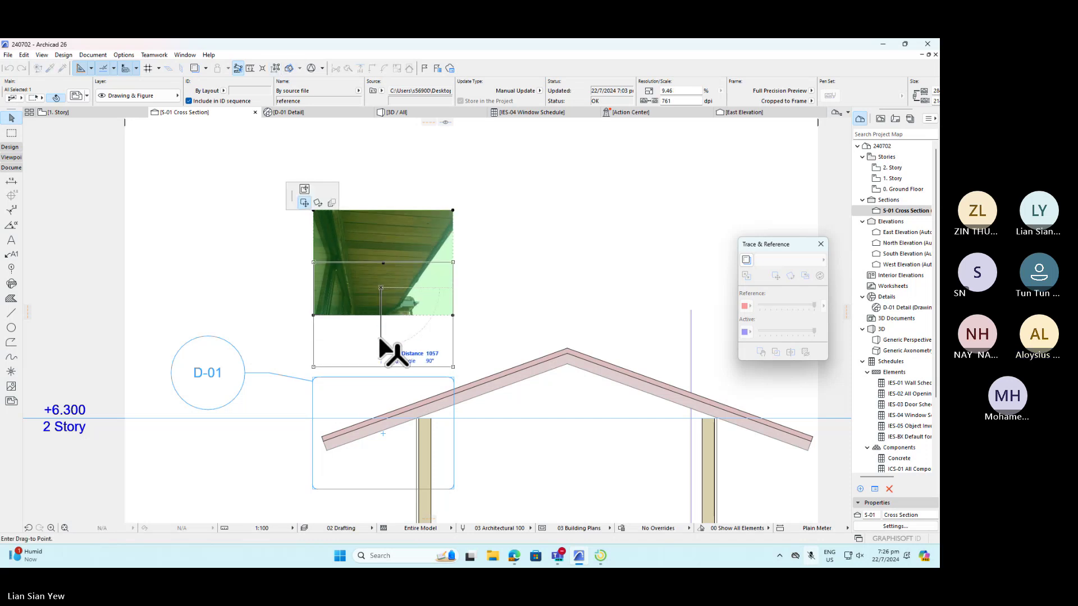
{"action": "left_click", "coordinate": [379, 334]}
{"action": "left_click", "coordinate": [500, 290]}
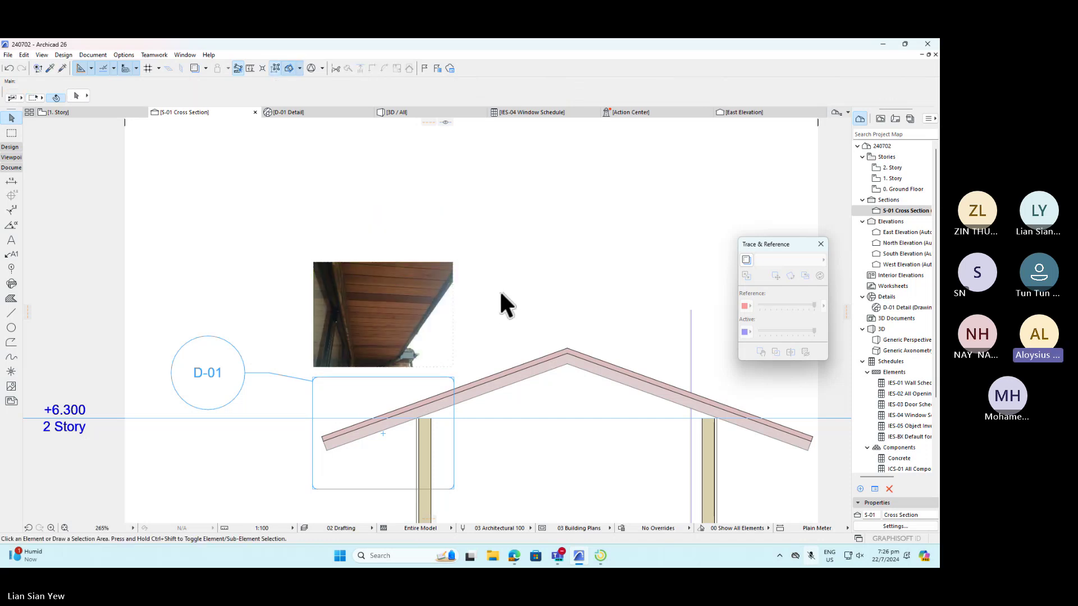
- Return to the D-01 Detail, start placing a drawing from the local file system, and filter the files to DWG
{"action": "left_click", "coordinate": [292, 113]}
{"action": "scroll", "coordinate": [382, 420], "scroll_direction": "up", "scroll_amount": 4}
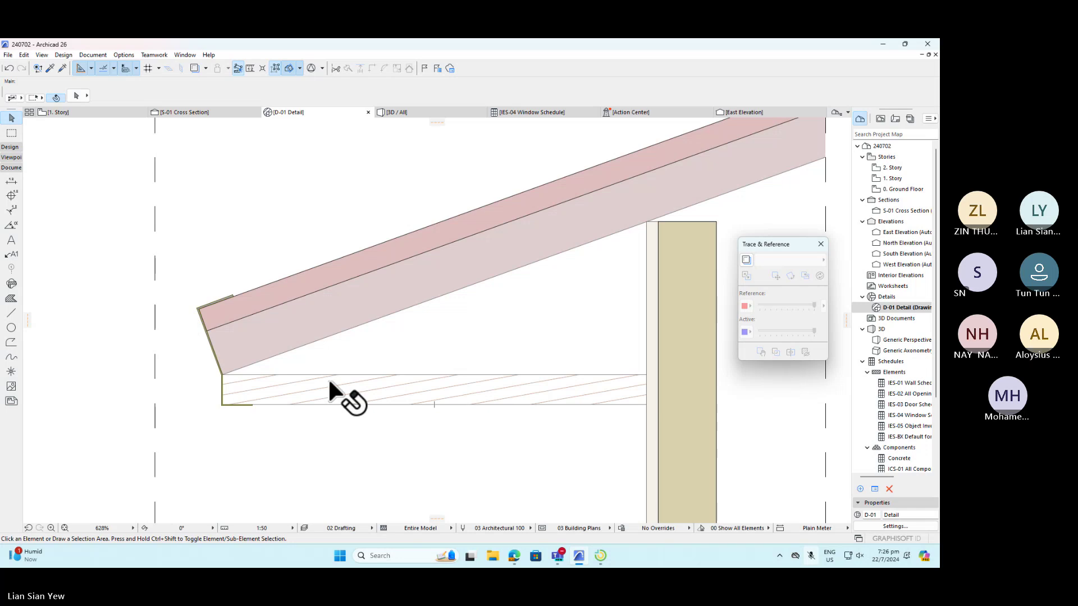
{"action": "scroll", "coordinate": [303, 371], "scroll_direction": "down", "scroll_amount": 2}
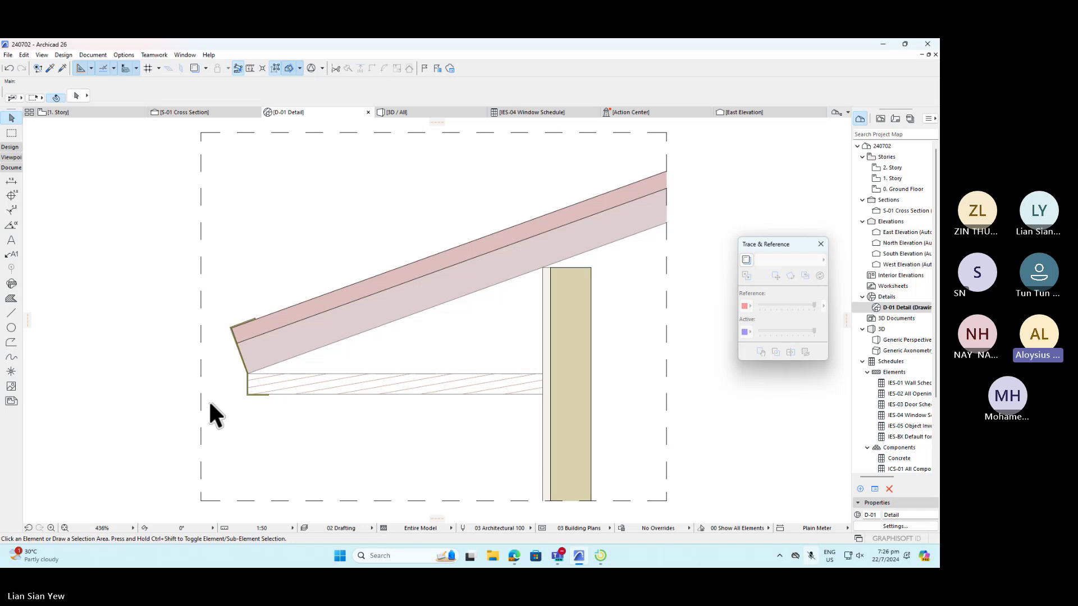
{"action": "left_click", "coordinate": [12, 401]}
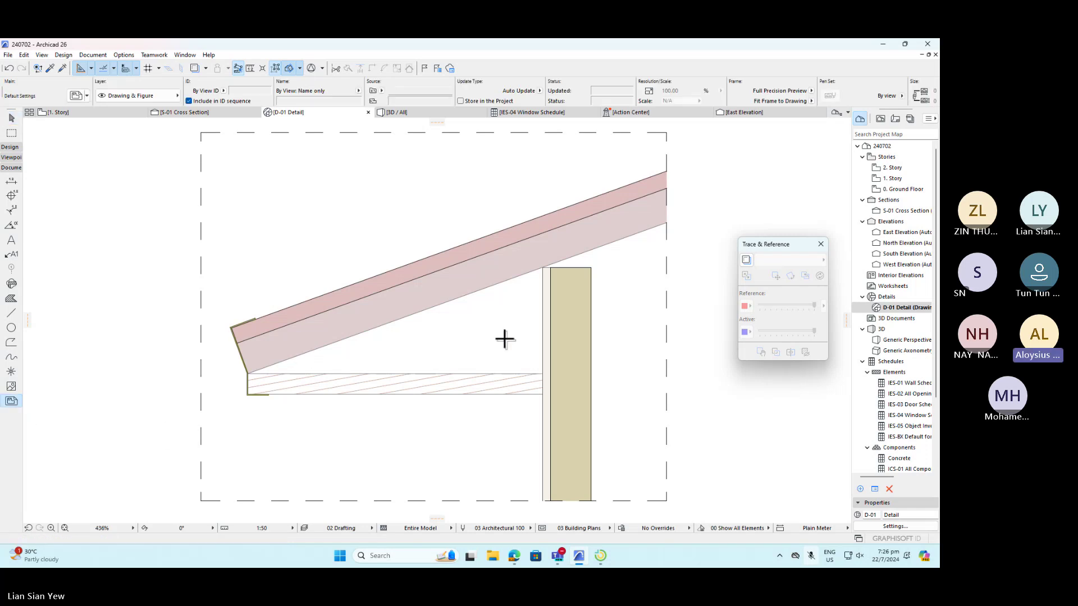
{"action": "left_click", "coordinate": [268, 210]}
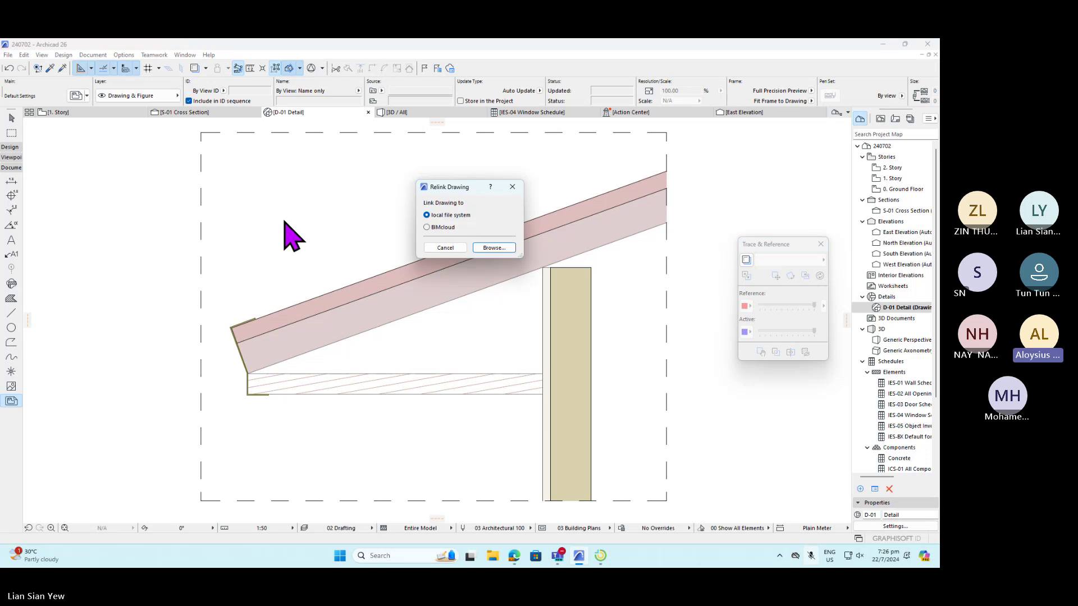
{"action": "left_click", "coordinate": [497, 250]}
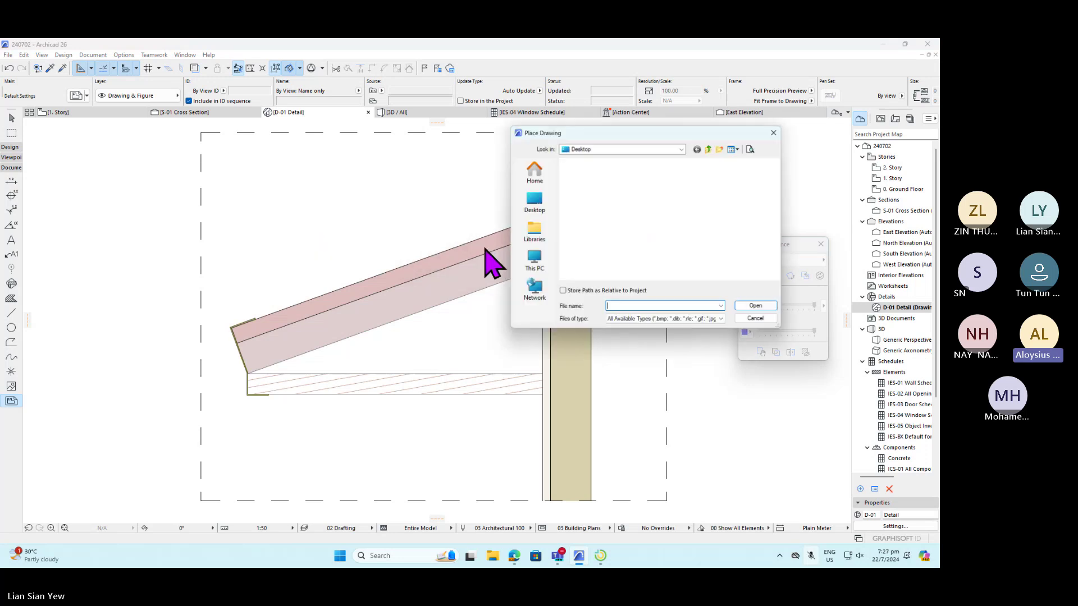
{"action": "left_click", "coordinate": [692, 319]}
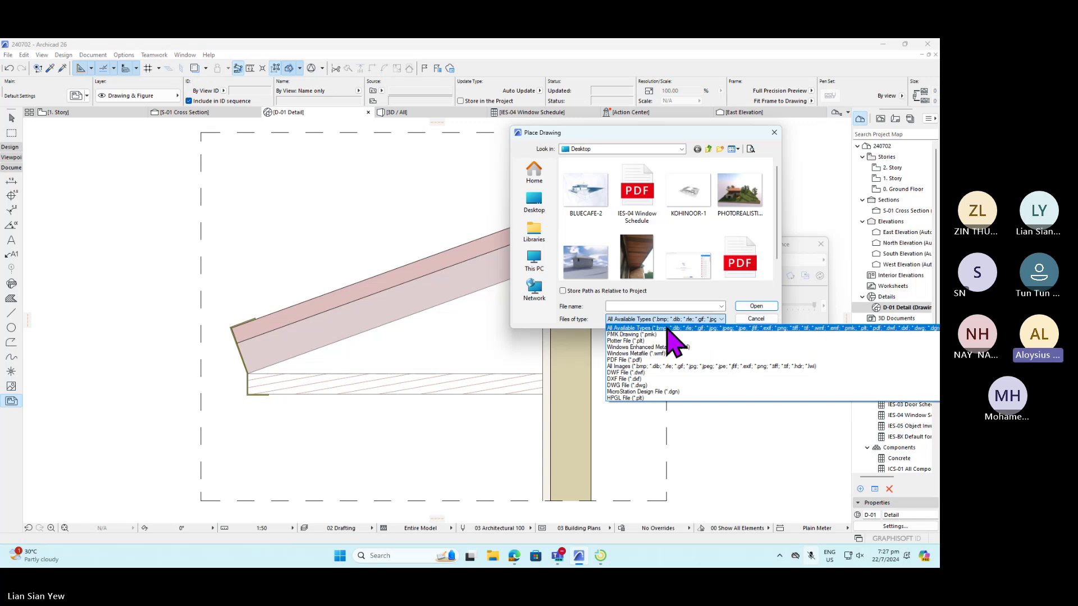
{"action": "left_click", "coordinate": [640, 385]}
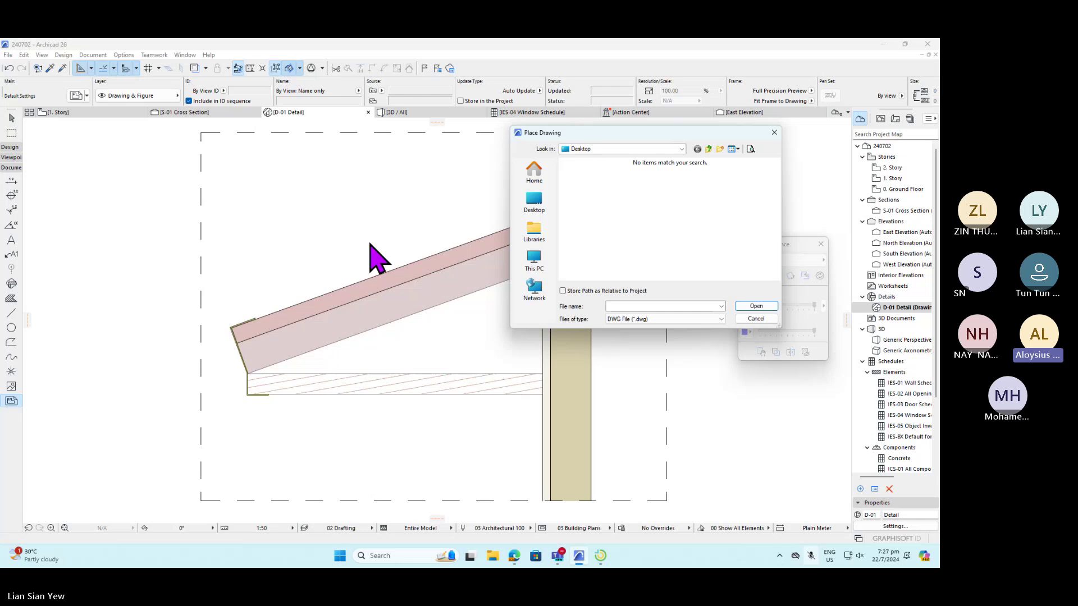
- Switch to AutoCAD 2024 by launching it from the Windows search, and accept its privacy settings
{"action": "left_click", "coordinate": [418, 556]}
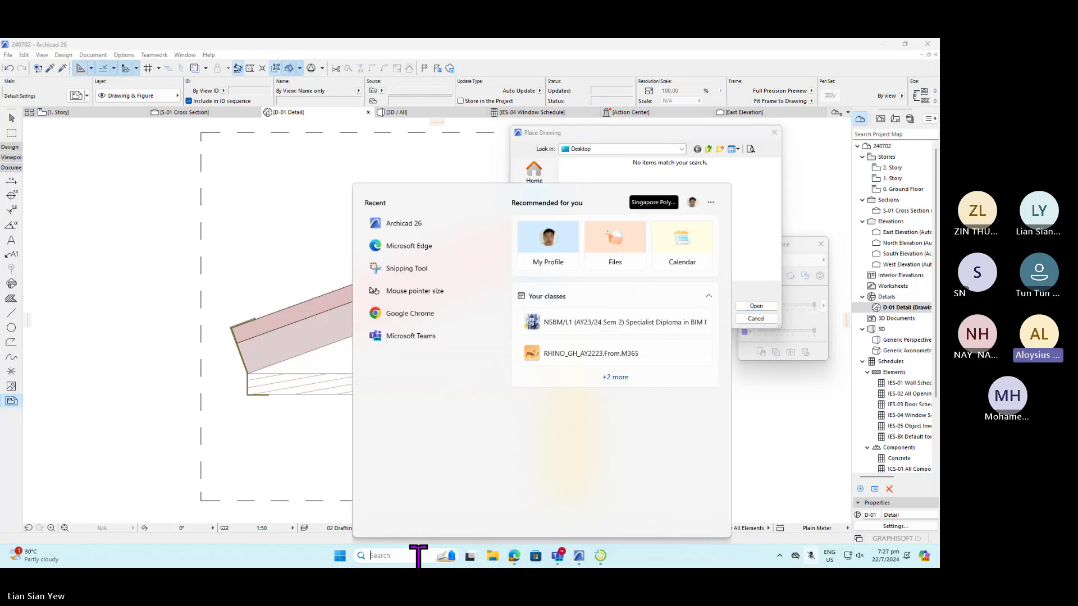
{"action": "type", "text": "autoc"}
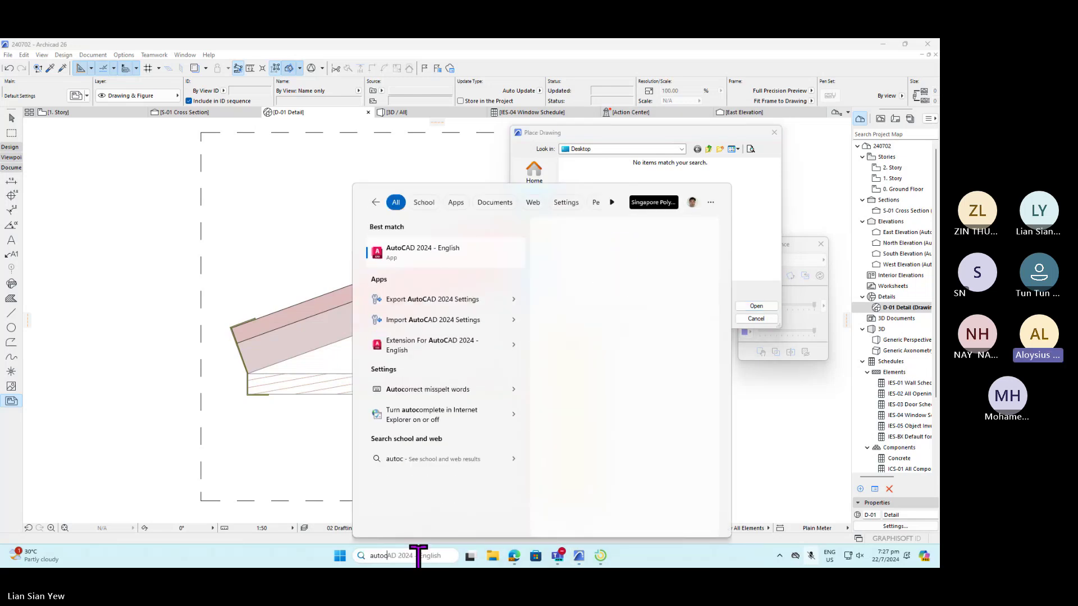
{"action": "type", "text": "ad"}
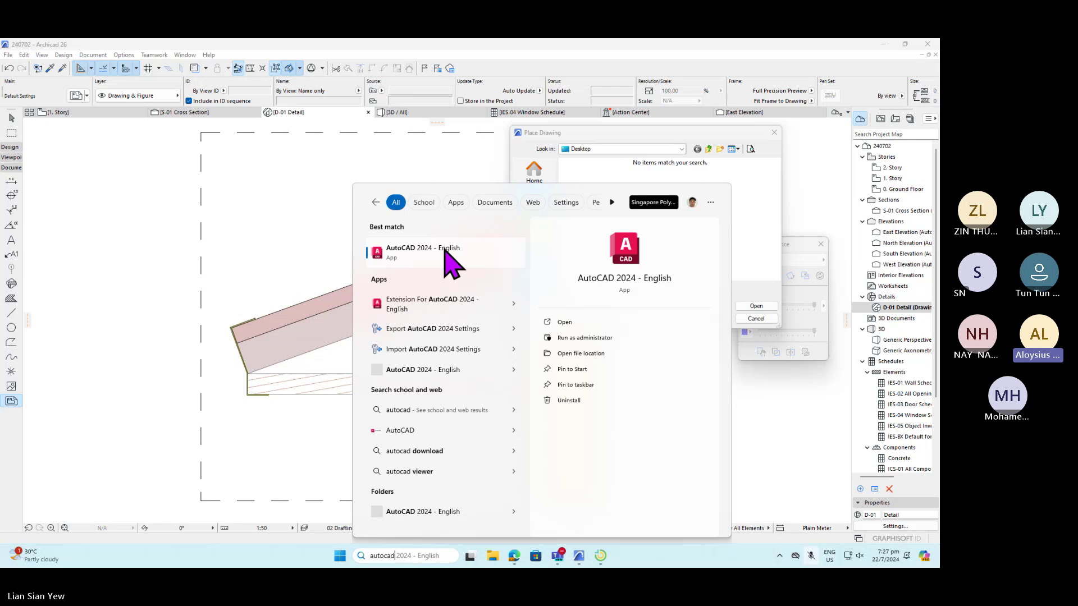
{"action": "left_click", "coordinate": [443, 248]}
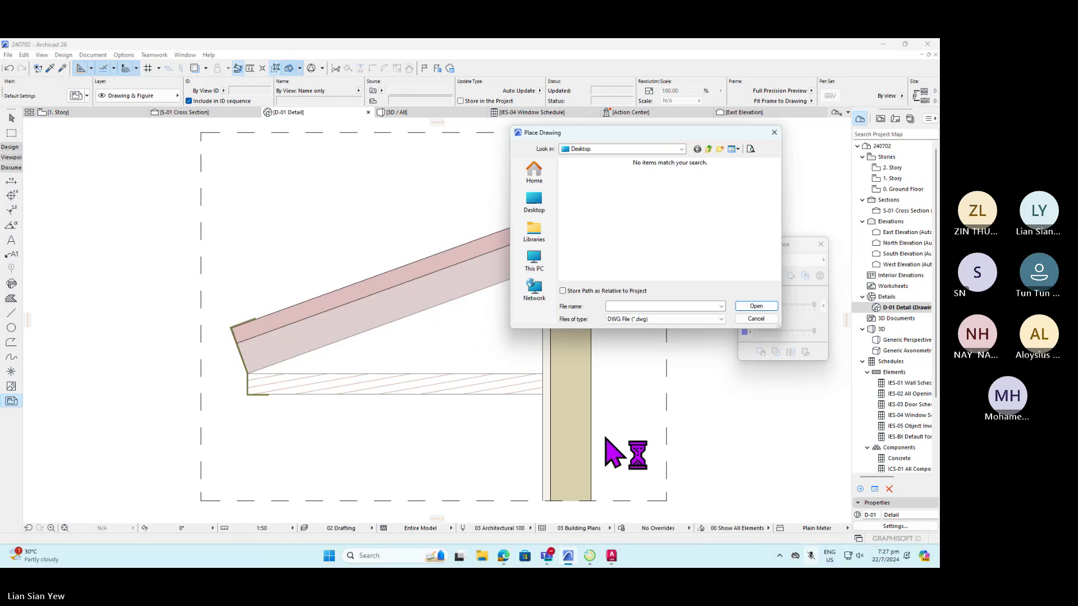
{"action": "mouse_move", "coordinate": [612, 559]}
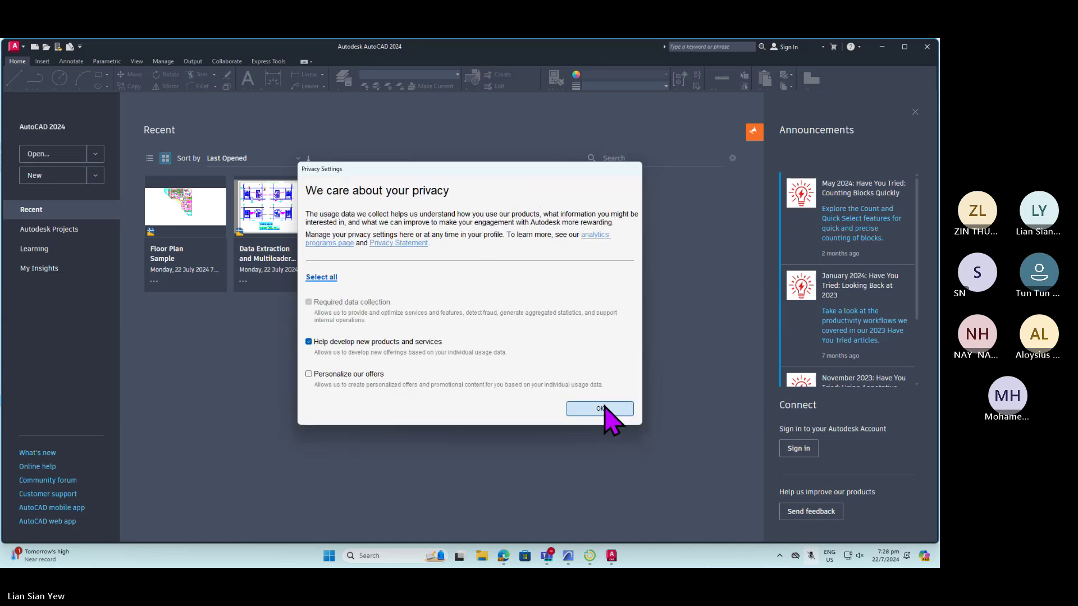
{"action": "left_click", "coordinate": [601, 406]}
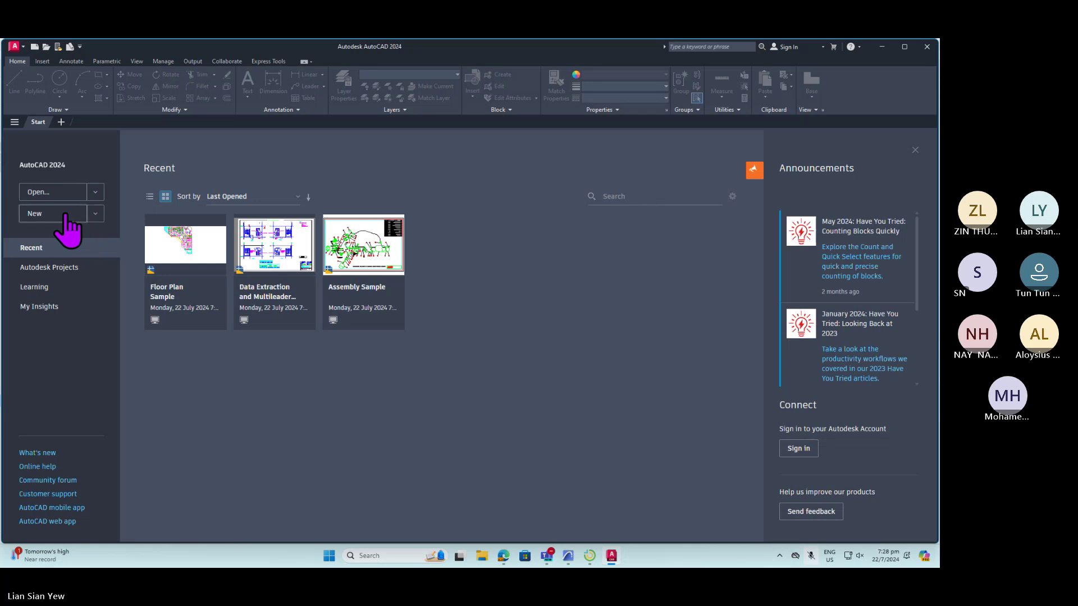
- Create a new drawing and set the length precision of its units to 0
{"action": "left_click", "coordinate": [56, 216]}
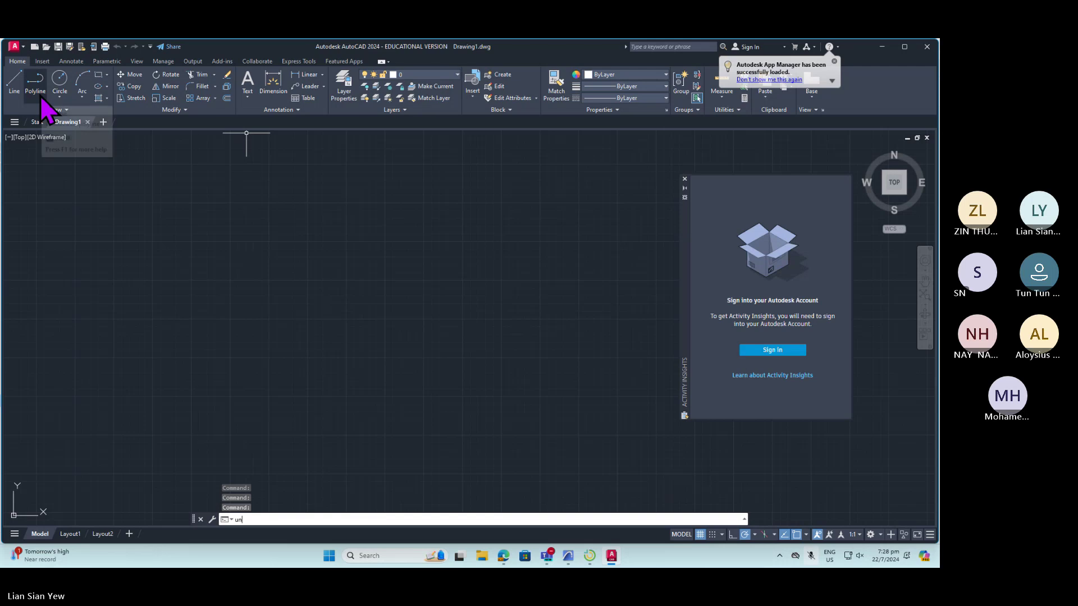
{"action": "key", "text": "Return"}
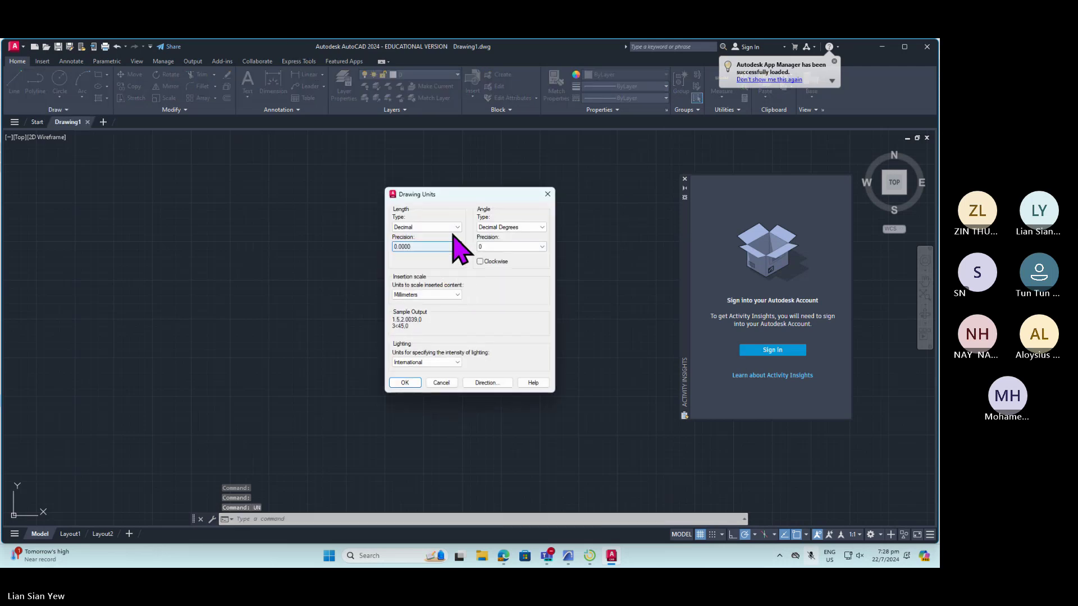
{"action": "left_click", "coordinate": [456, 246]}
{"action": "left_click", "coordinate": [429, 254]}
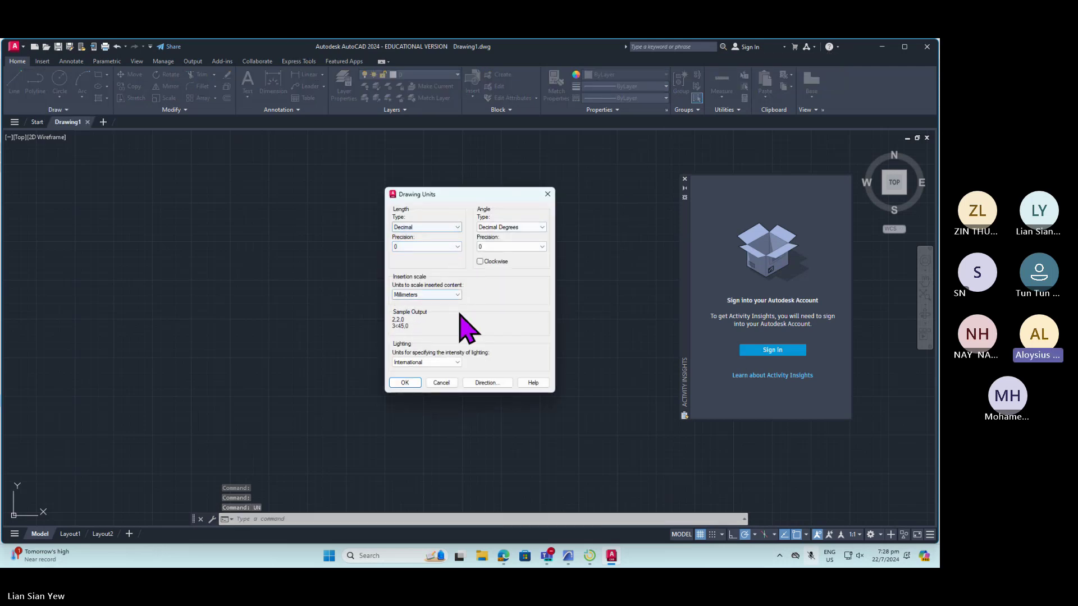
{"action": "left_click", "coordinate": [404, 383]}
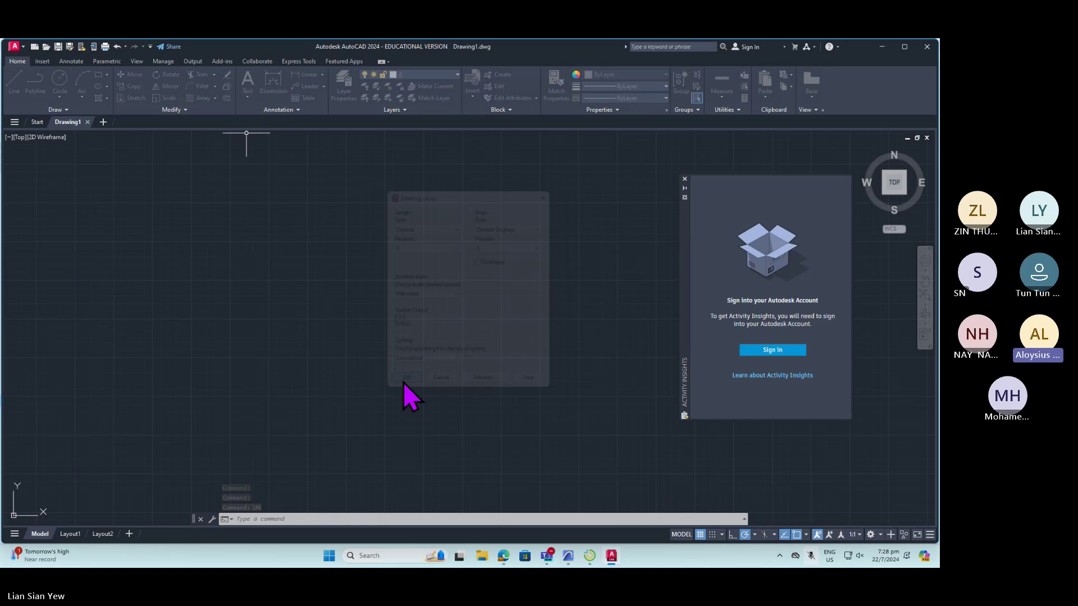
- Draw a polyline with a 300 mm horizontal segment followed by a short segment rising at 45°
{"action": "left_click", "coordinate": [37, 88]}
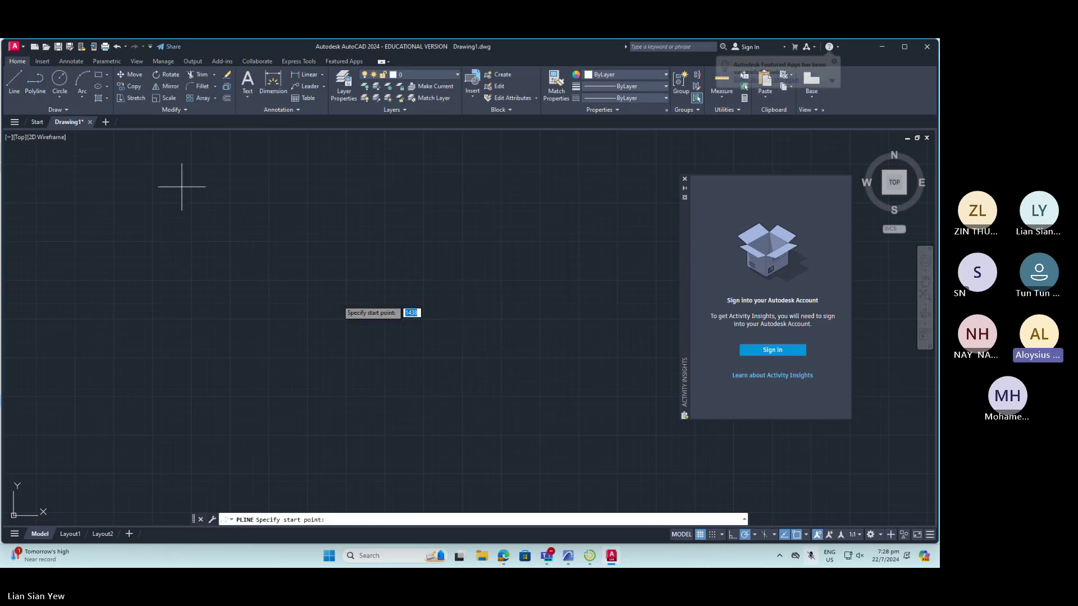
{"action": "left_click", "coordinate": [293, 345]}
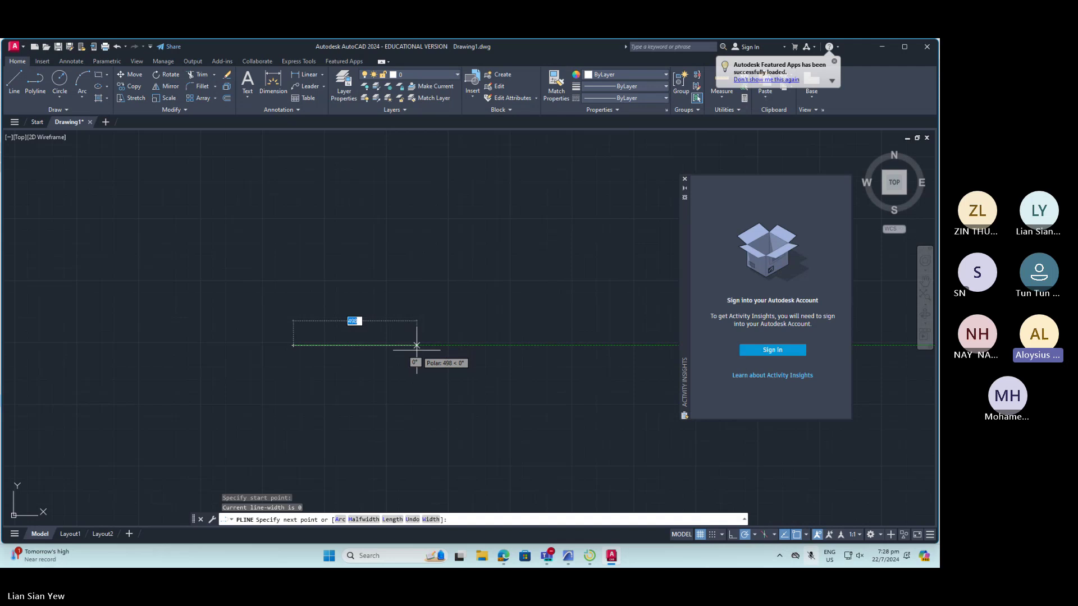
{"action": "type", "text": "300"}
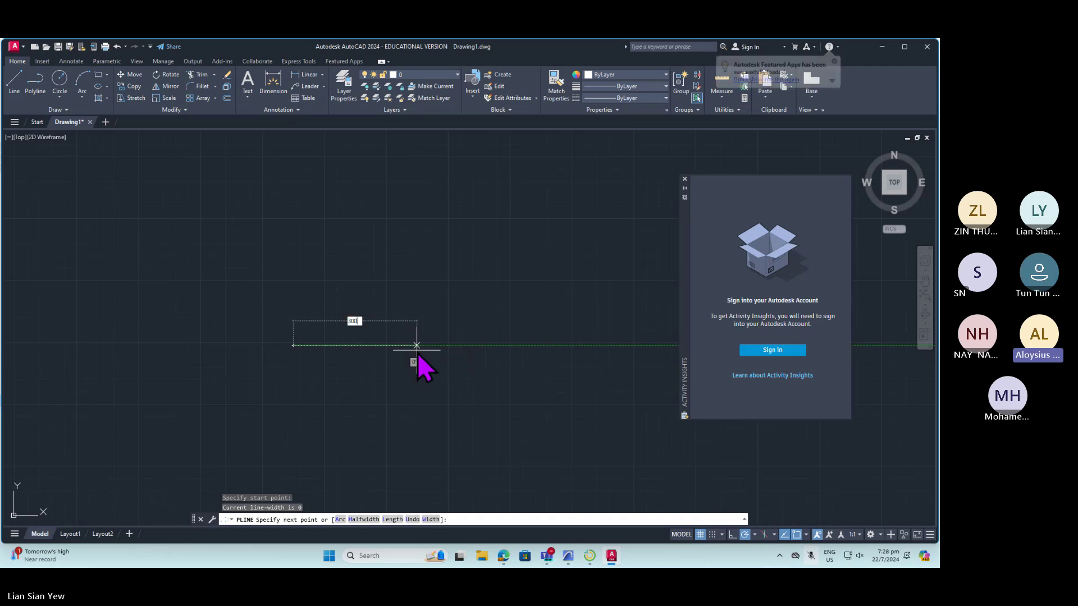
{"action": "key", "text": "Return"}
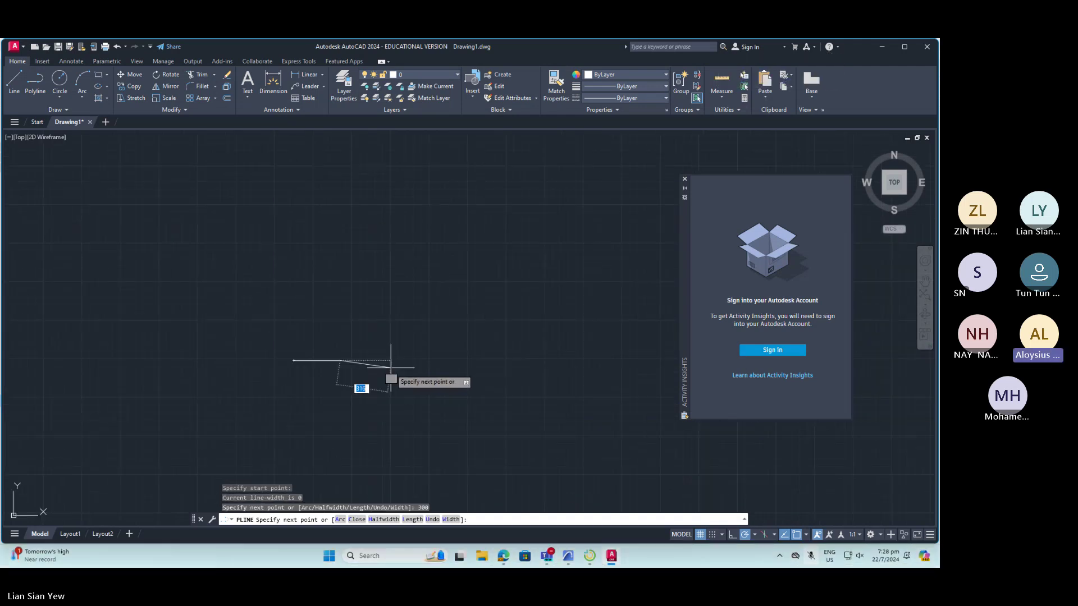
{"action": "scroll", "coordinate": [396, 385], "scroll_direction": "up", "scroll_amount": 4}
{"action": "middle_click_drag", "start_coordinate": [395, 385], "coordinate": [337, 355]}
{"action": "scroll", "coordinate": [207, 325], "scroll_direction": "up", "scroll_amount": 2}
{"action": "scroll", "coordinate": [206, 324], "scroll_direction": "up", "scroll_amount": 2}
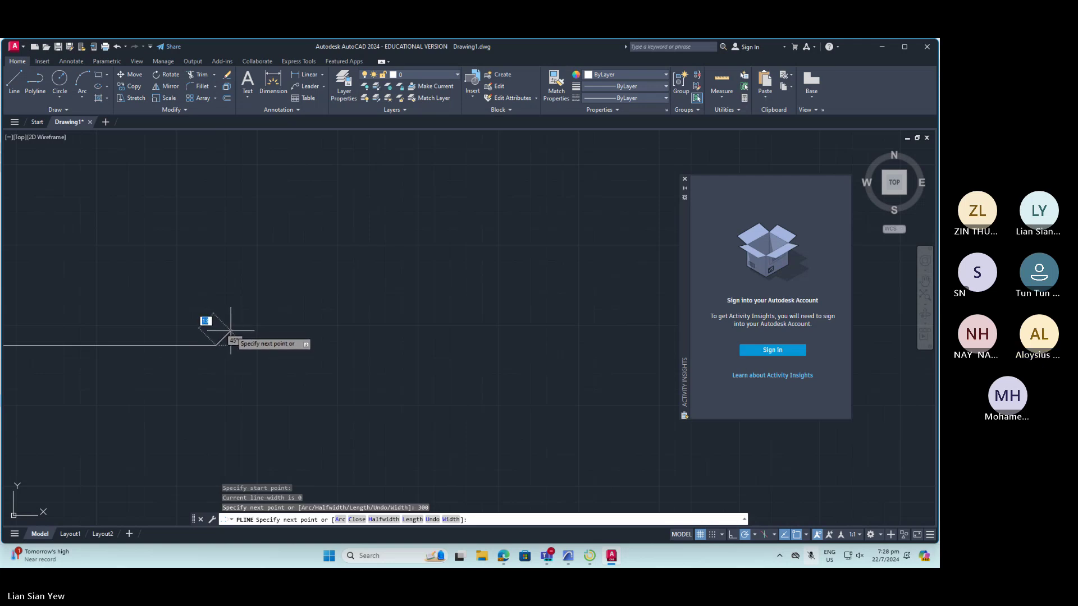
{"action": "left_click", "coordinate": [230, 331]}
{"action": "left_click", "coordinate": [11, 79]}
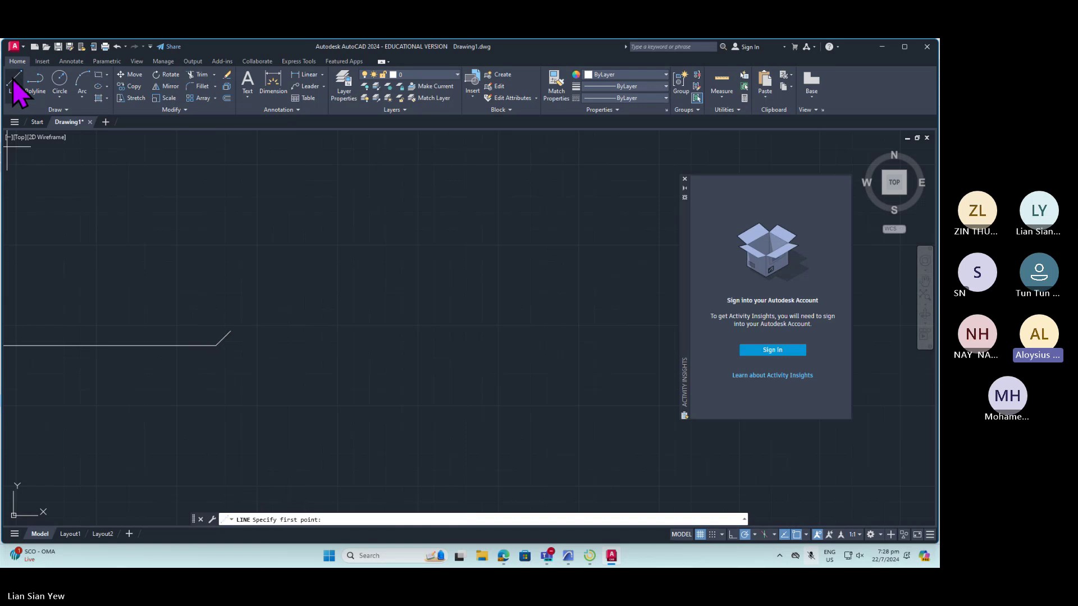
{"action": "key", "text": "Escape"}
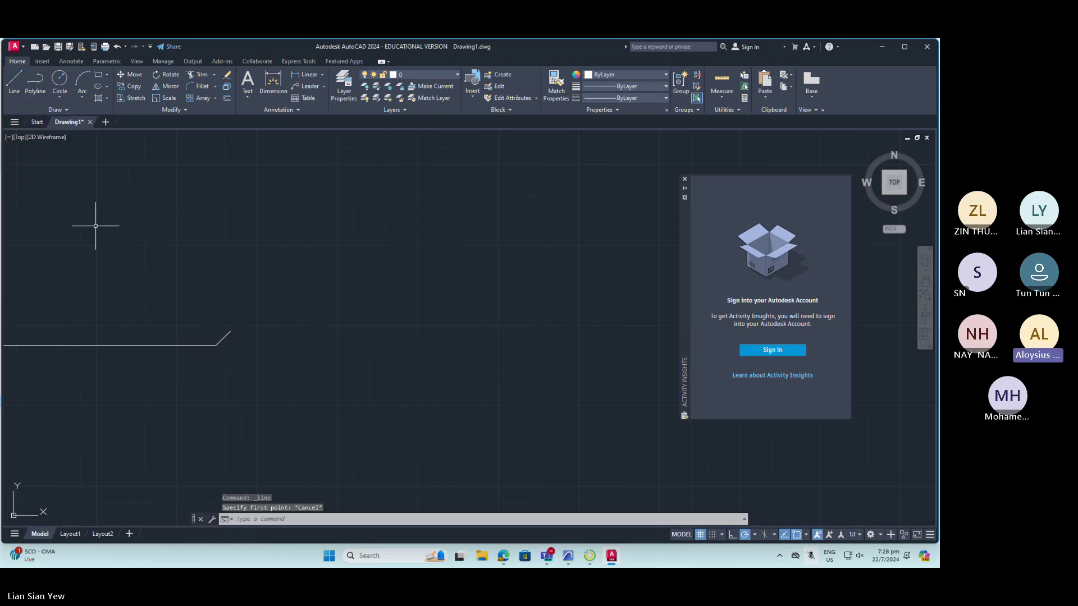
- Mirror the polyline about a vertical line through the upper end of its 45° segment, keeping the original
{"action": "key", "text": "Escape"}
{"action": "key", "text": "Escape"}
{"action": "left_click", "coordinate": [186, 346]}
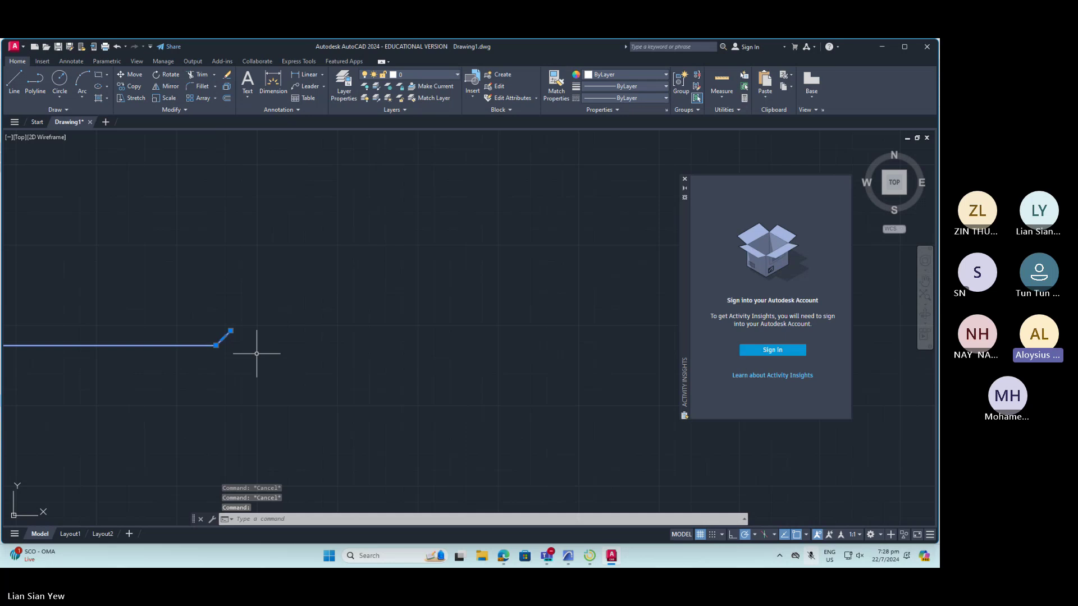
{"action": "type", "text": "mi"}
{"action": "key", "text": "Return"}
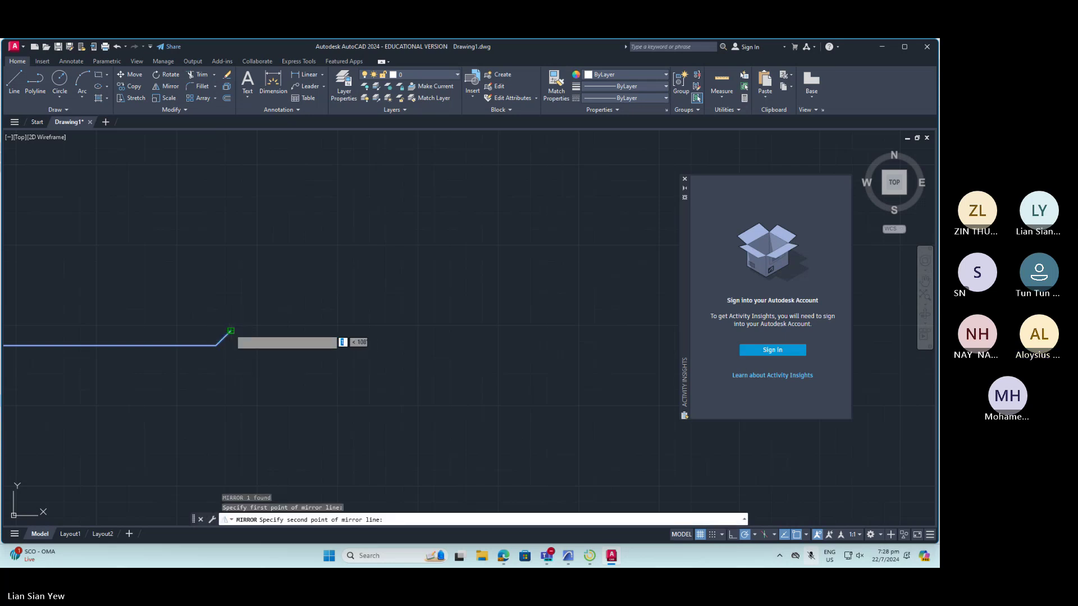
{"action": "left_click", "coordinate": [230, 332]}
{"action": "left_click", "coordinate": [230, 399]}
{"action": "key", "text": "Return"}
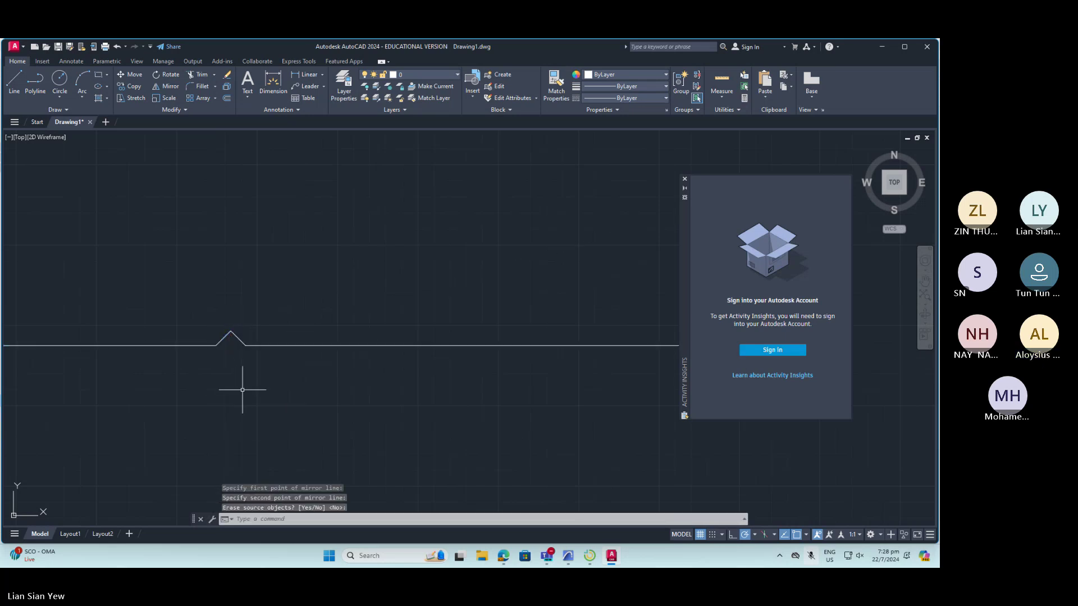
- Close the profile with lines running 30 mm up from its left end, horizontally across, and down to its right end
{"action": "scroll", "coordinate": [280, 396], "scroll_direction": "down", "scroll_amount": 3}
{"action": "scroll", "coordinate": [176, 373], "scroll_direction": "up", "scroll_amount": 1}
{"action": "scroll", "coordinate": [192, 354], "scroll_direction": "down", "scroll_amount": 1}
{"action": "scroll", "coordinate": [176, 392], "scroll_direction": "up", "scroll_amount": 2}
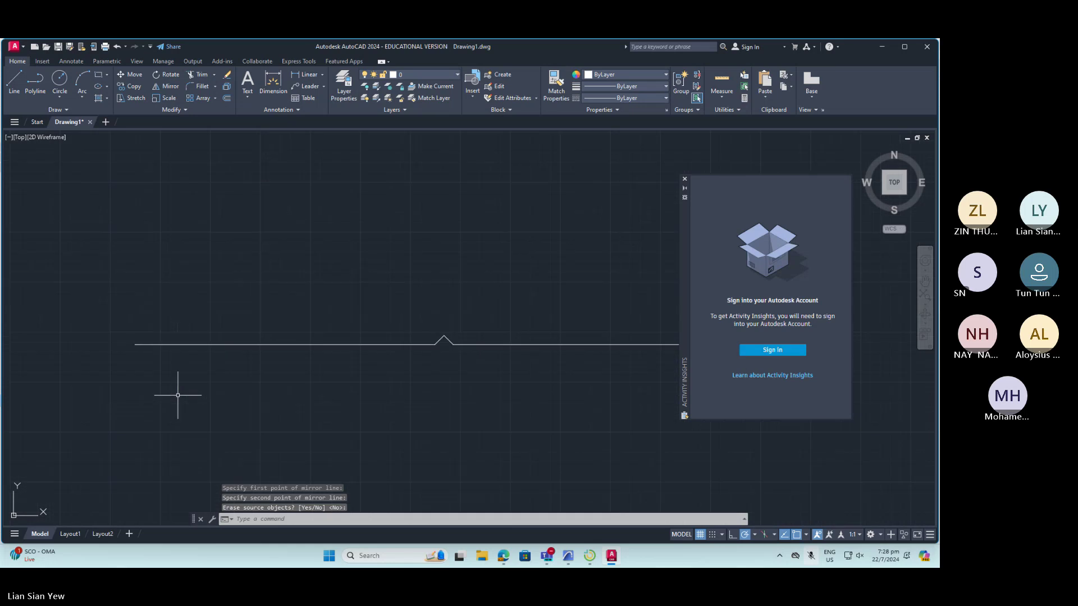
{"action": "left_click", "coordinate": [16, 81]}
{"action": "left_click", "coordinate": [134, 344]}
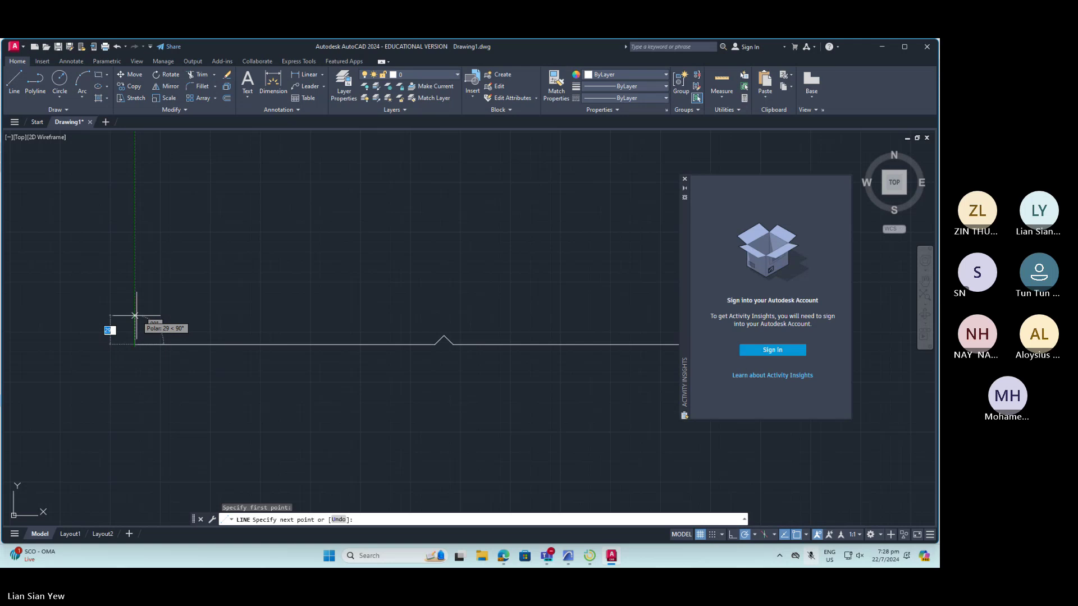
{"action": "type", "text": "30"}
{"action": "key", "text": "Return"}
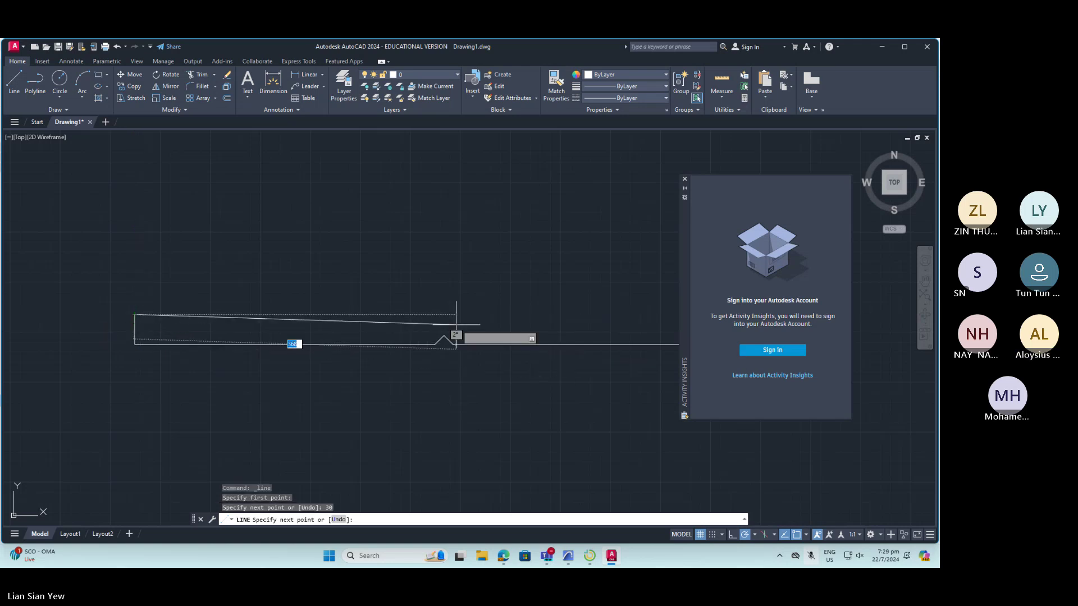
{"action": "scroll", "coordinate": [139, 334], "scroll_direction": "down", "scroll_amount": 2}
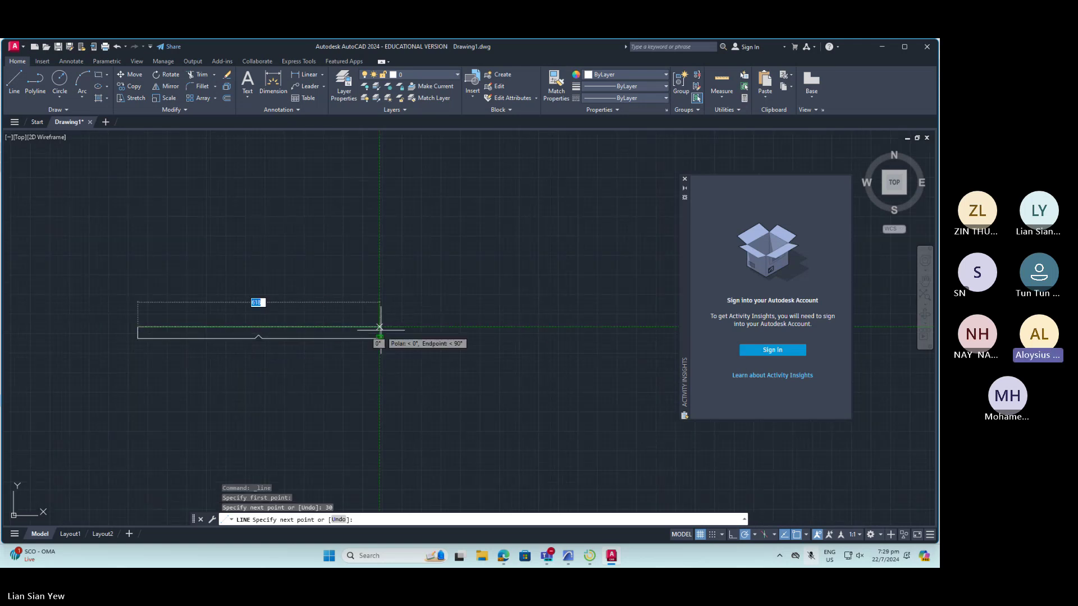
{"action": "left_click", "coordinate": [380, 326]}
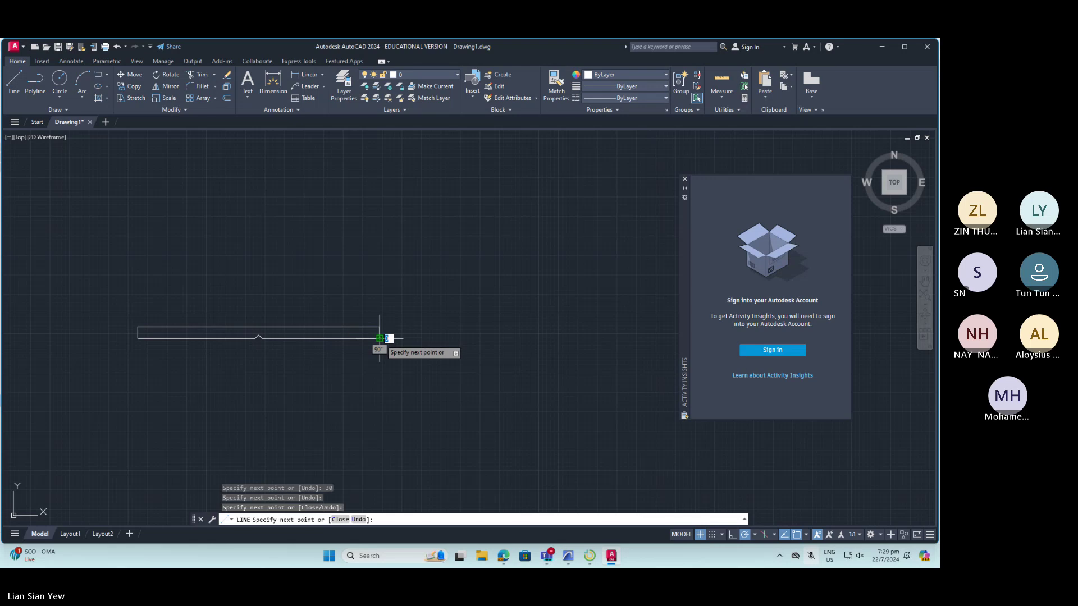
{"action": "key", "text": "Return"}
{"action": "scroll", "coordinate": [218, 347], "scroll_direction": "up", "scroll_amount": 4}
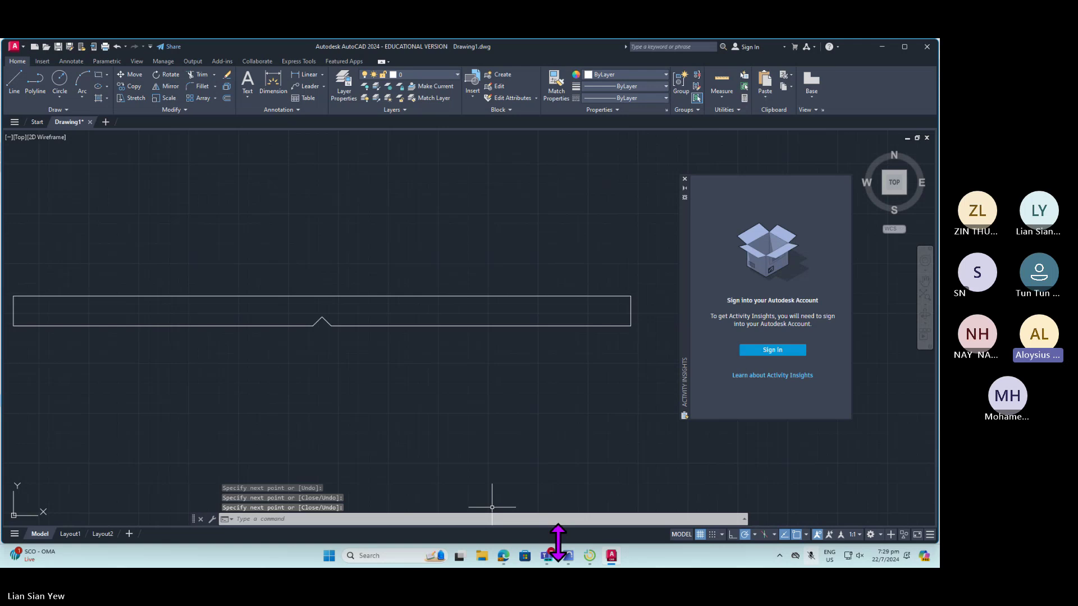
- Switch to Microsoft Edge and close the enlarged soffit photo to return to the Bing image results
{"action": "left_click", "coordinate": [589, 556]}
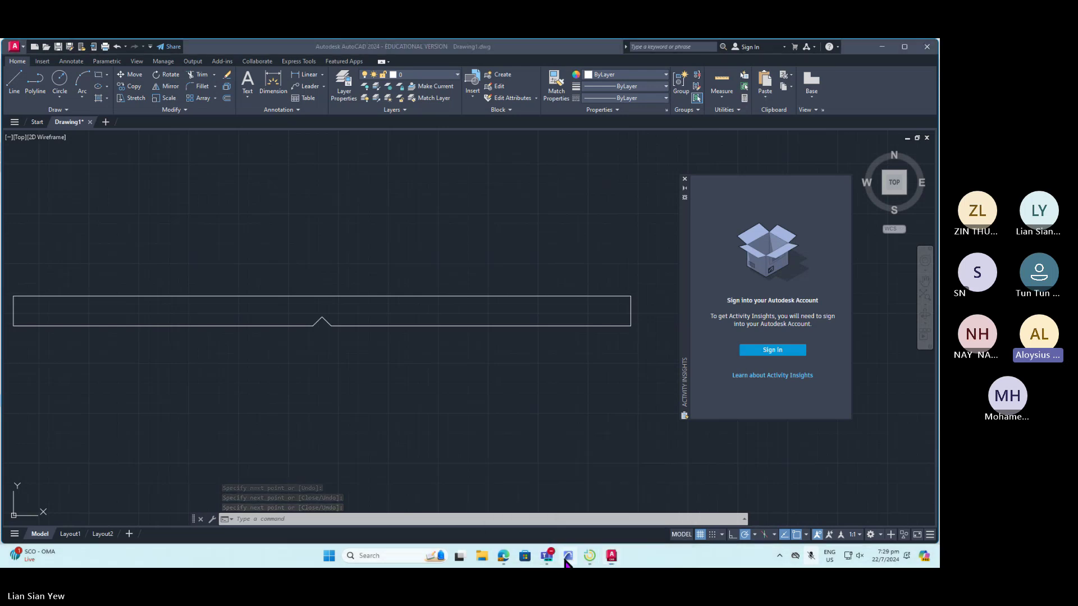
{"action": "left_click", "coordinate": [197, 116]}
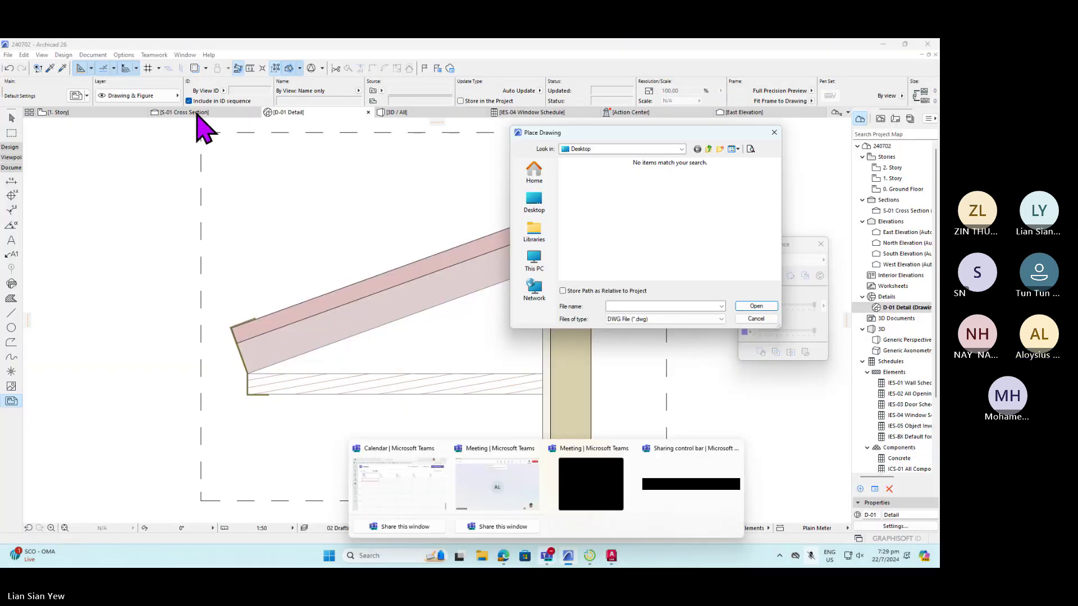
{"action": "mouse_move", "coordinate": [581, 557]}
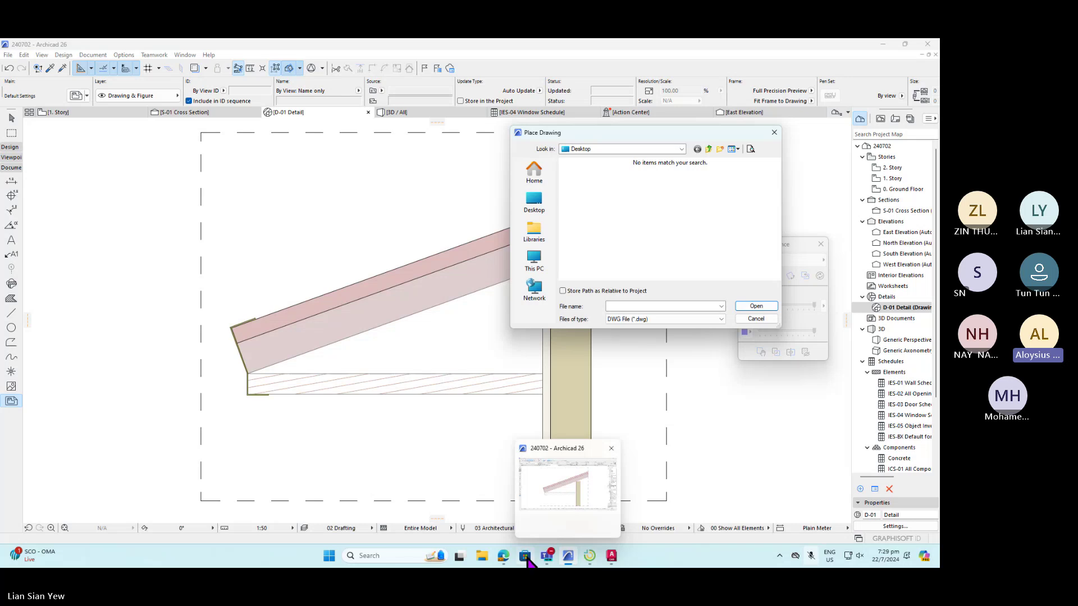
{"action": "left_click", "coordinate": [504, 557]}
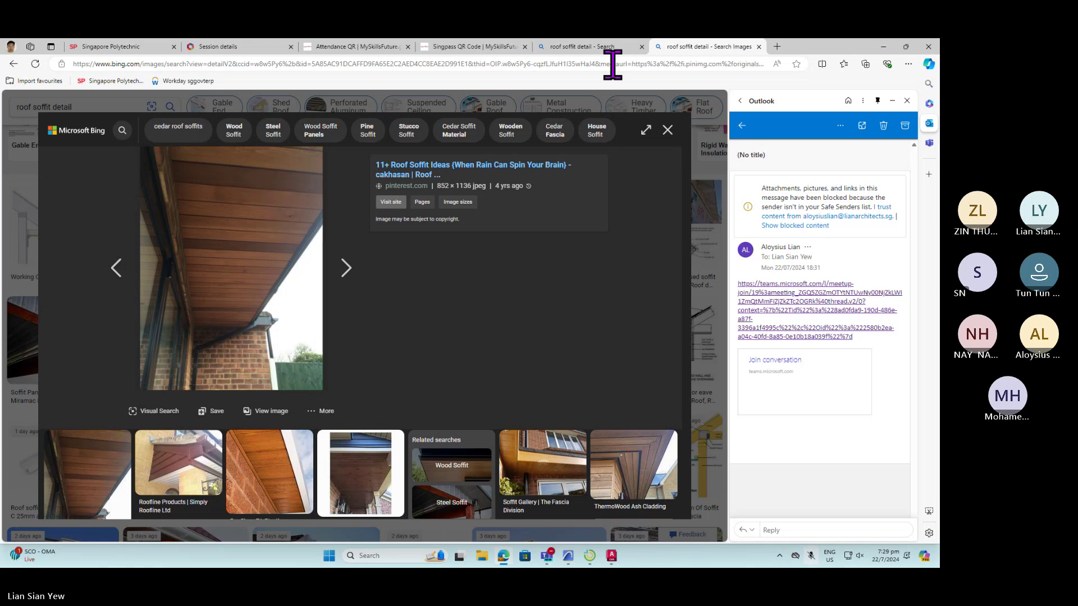
{"action": "left_click", "coordinate": [709, 250]}
{"action": "scroll", "coordinate": [233, 278], "scroll_direction": "up", "scroll_amount": 10}
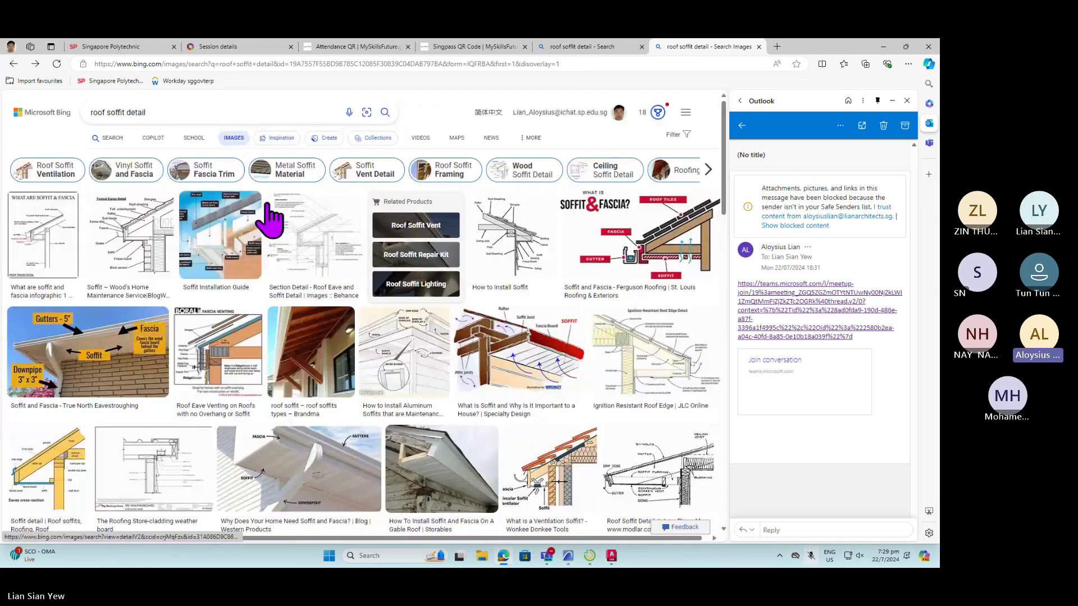
- Search Bing Images for "pvc timber lookalike v groove" and open the T45100V V-grooved wall panel picture
{"action": "double_click", "coordinate": [182, 112]}
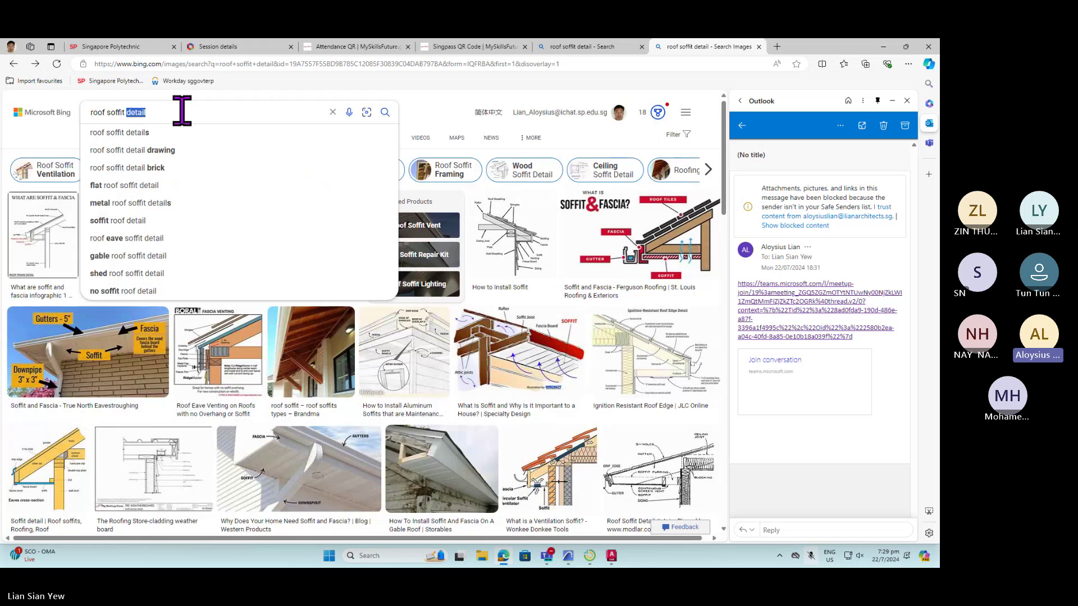
{"action": "type", "text": "pvc "}
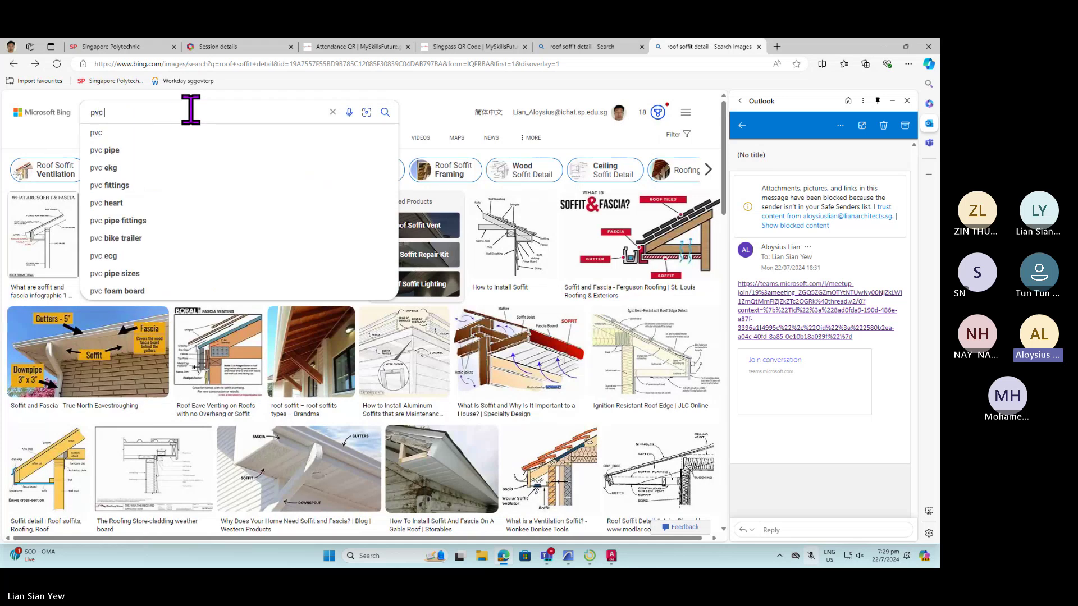
{"action": "type", "text": "timber looka"}
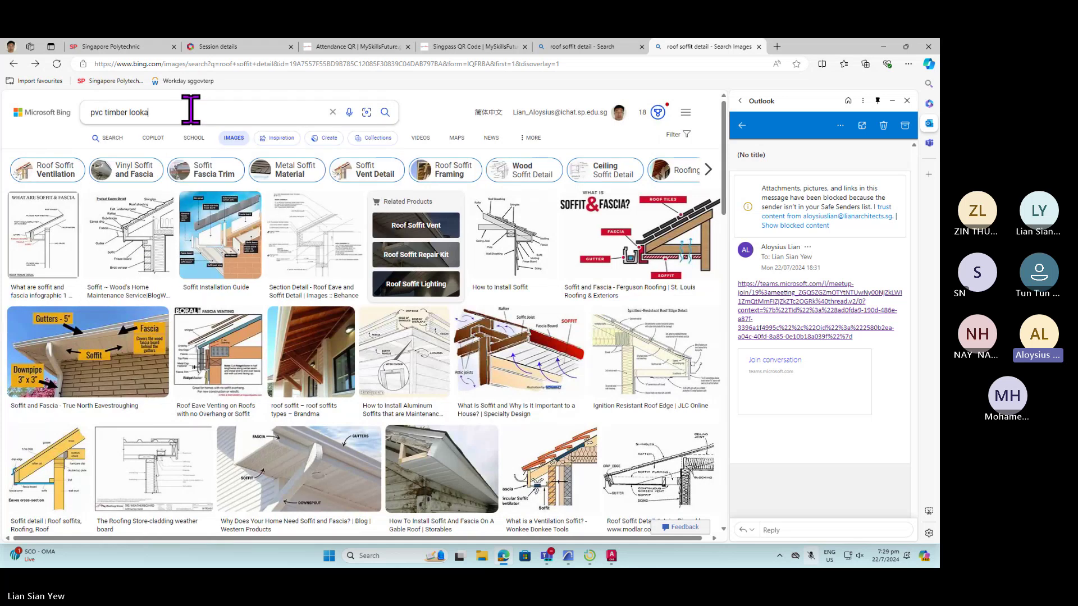
{"action": "type", "text": "like v groove"}
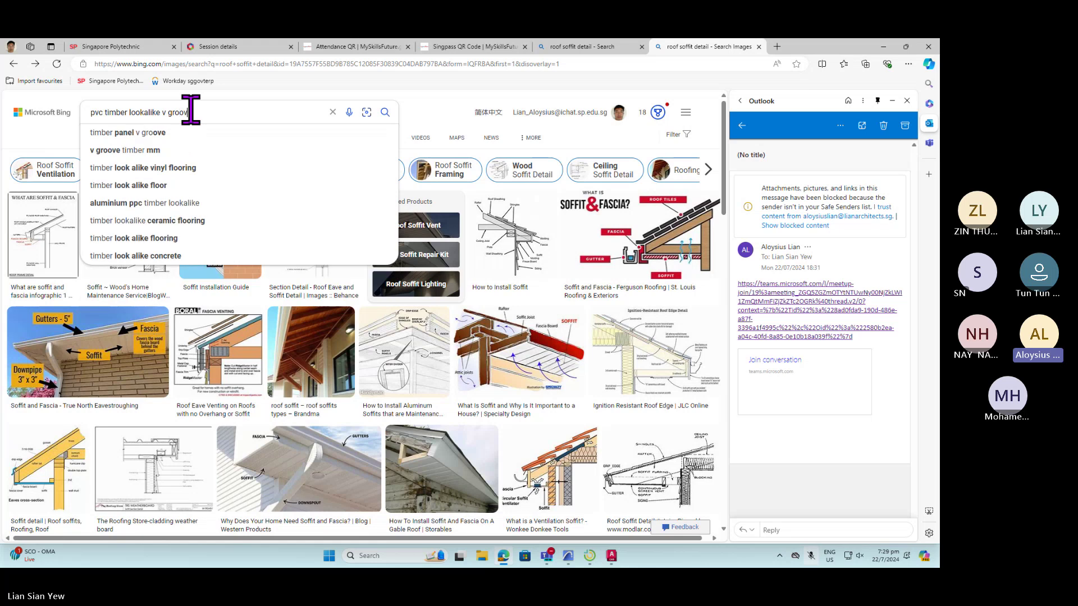
{"action": "key", "text": "Return"}
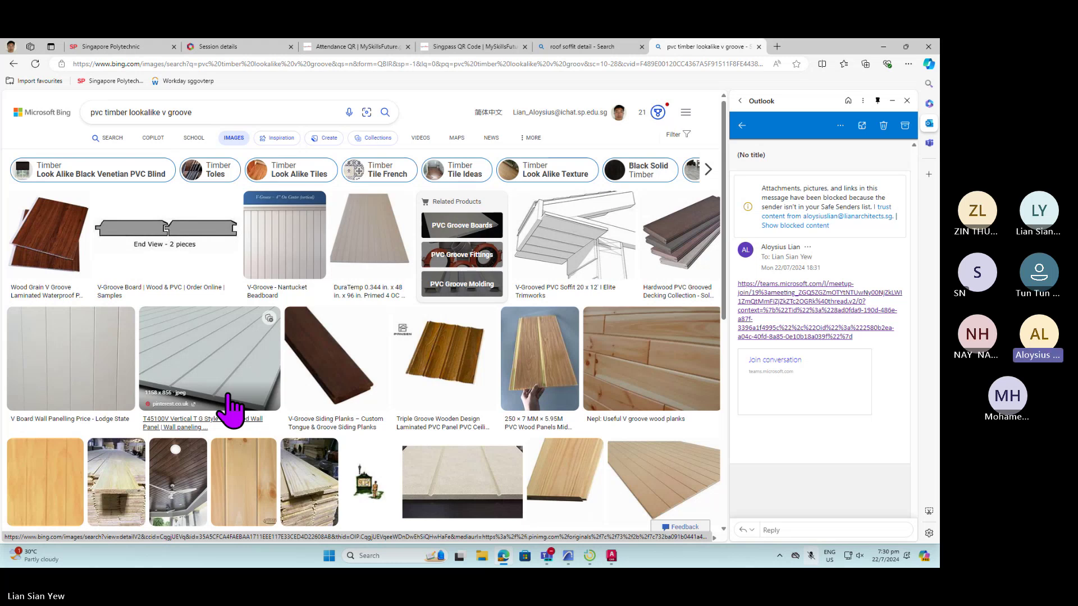
{"action": "scroll", "coordinate": [241, 402], "scroll_direction": "down", "scroll_amount": 1}
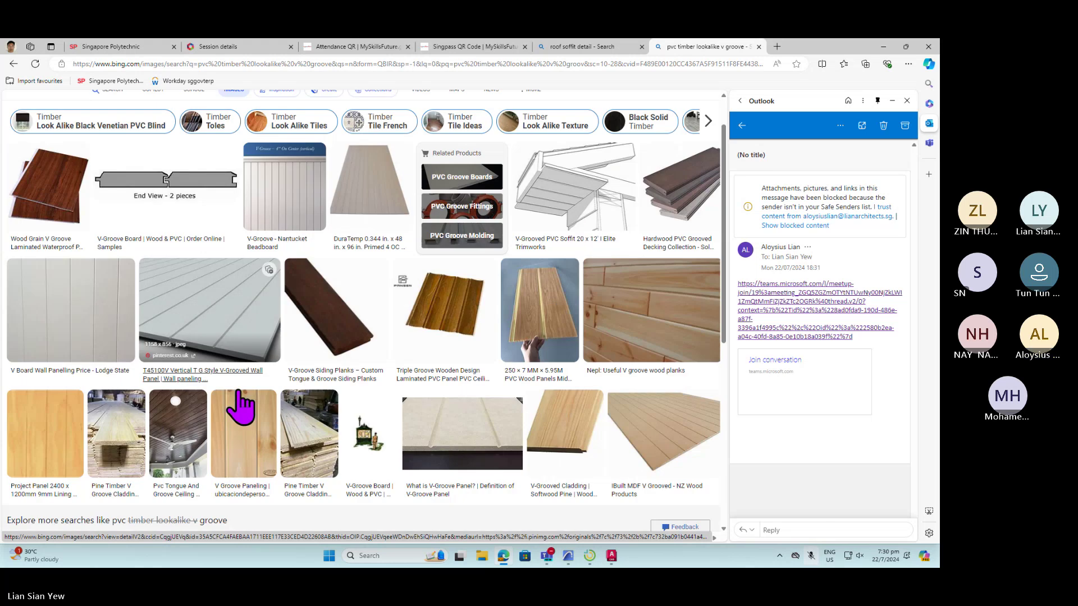
{"action": "left_click", "coordinate": [239, 312]}
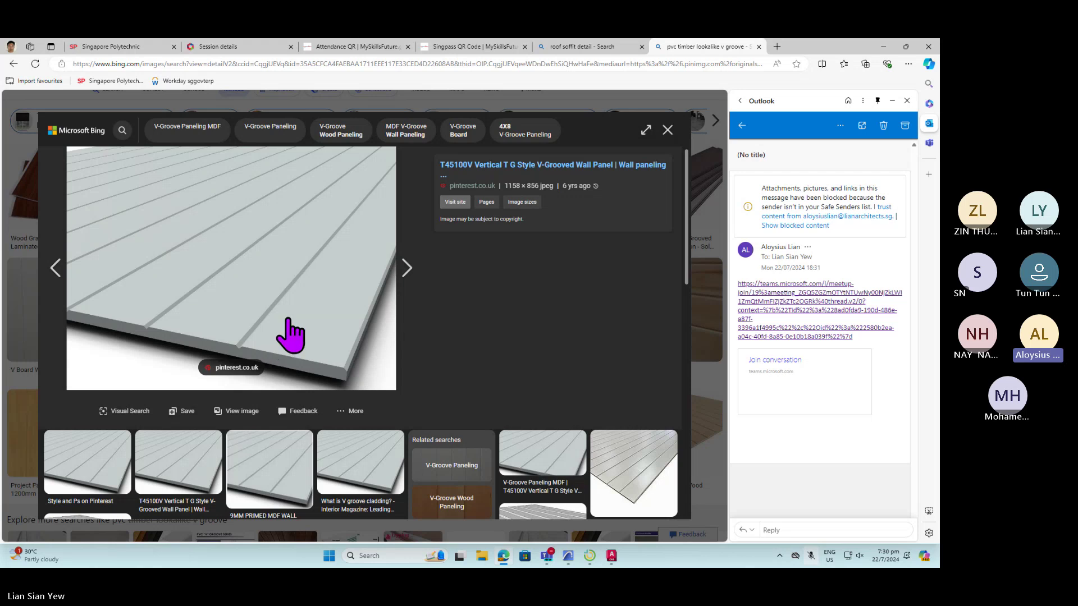
- Switch back to AutoCAD and save the drawing to the Desktop as vgroovedetail in AutoCAD 2007/LT2007 DWG format
{"action": "mouse_move", "coordinate": [615, 560]}
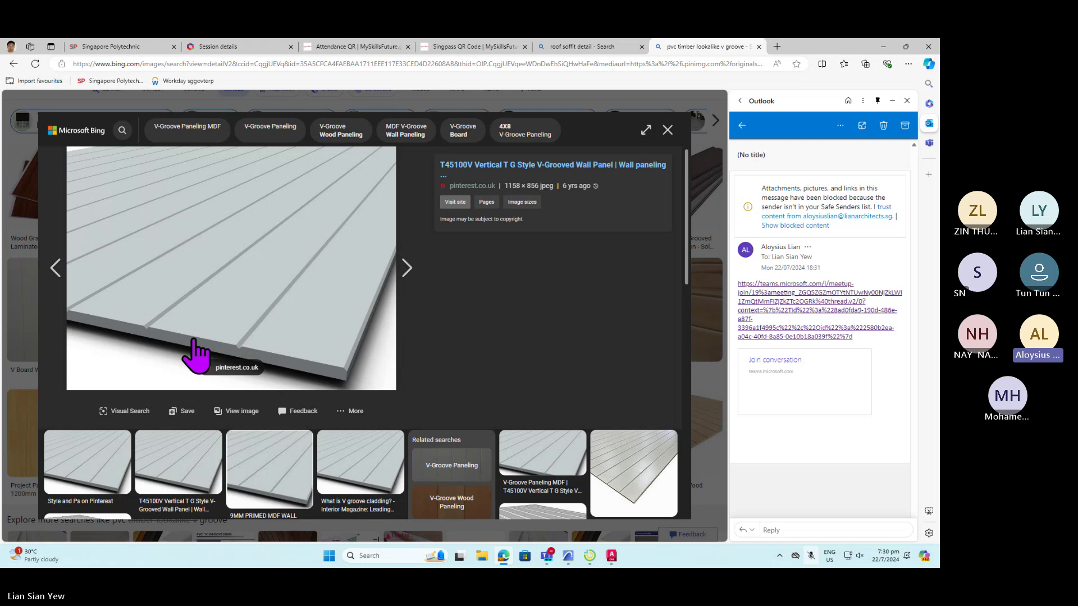
{"action": "left_click", "coordinate": [611, 557]}
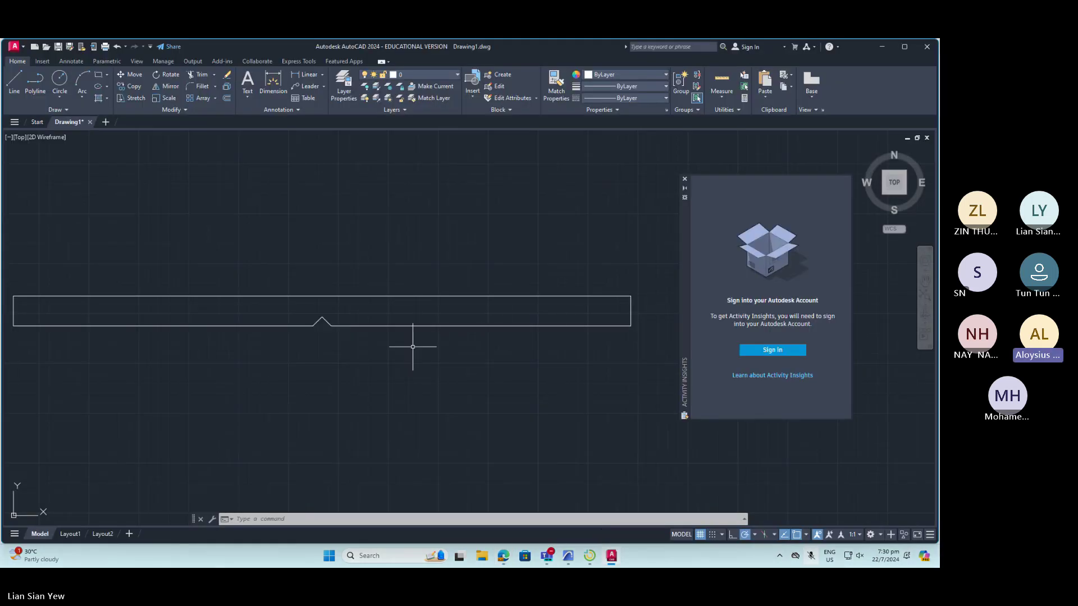
{"action": "left_click", "coordinate": [58, 49]}
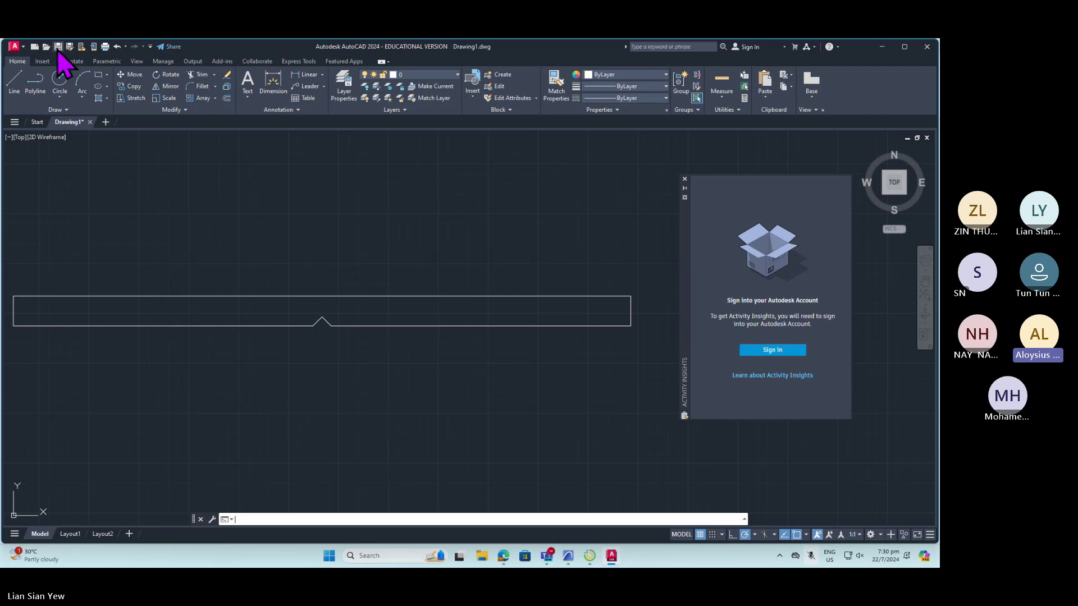
{"action": "left_click", "coordinate": [494, 403]}
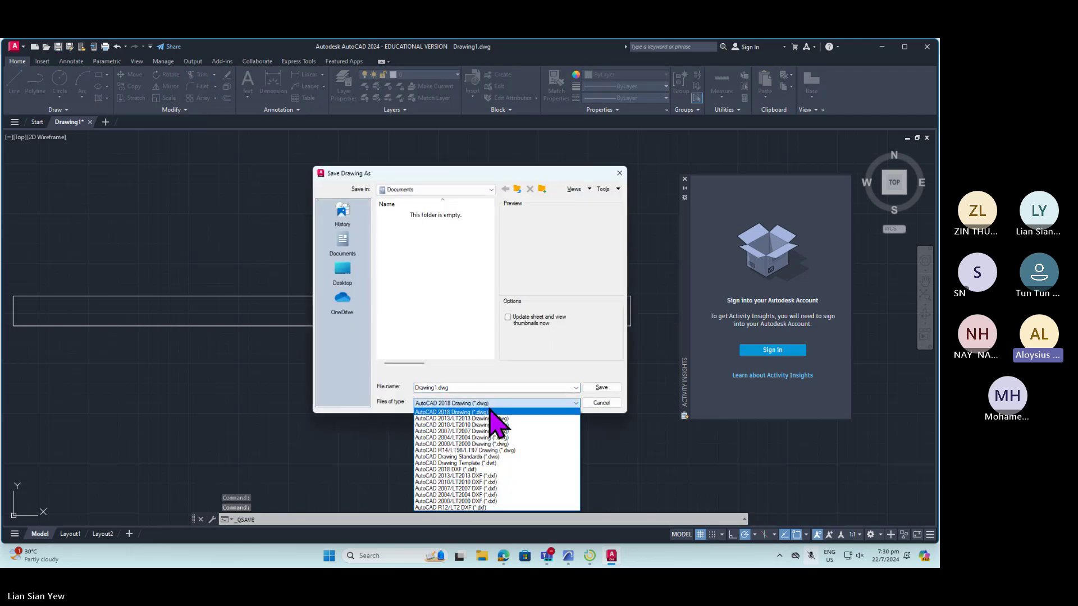
{"action": "left_click", "coordinate": [474, 431]}
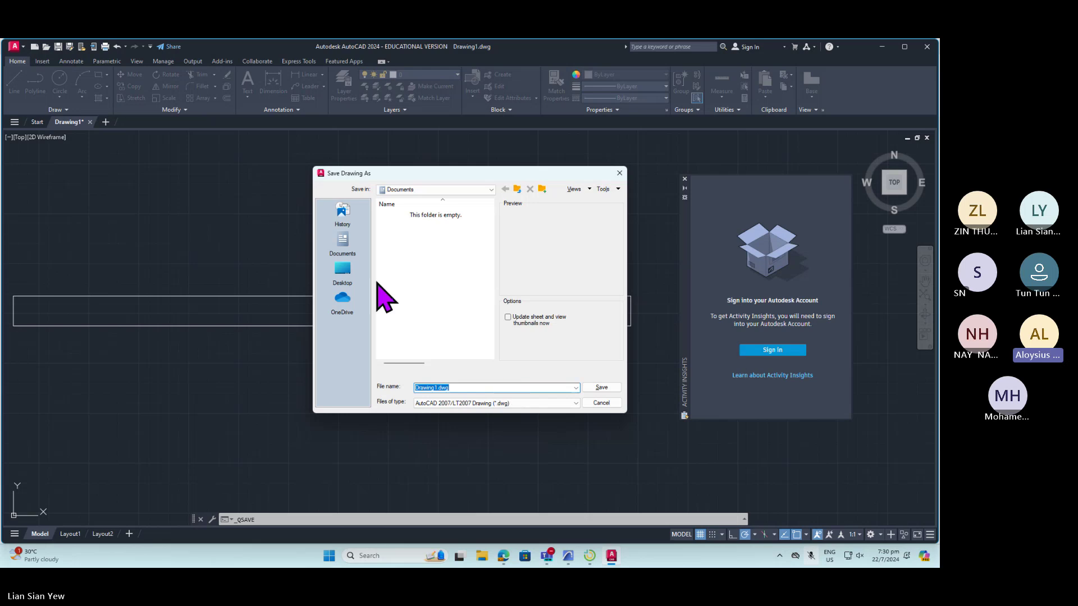
{"action": "left_click", "coordinate": [342, 271]}
{"action": "left_click", "coordinate": [486, 387]}
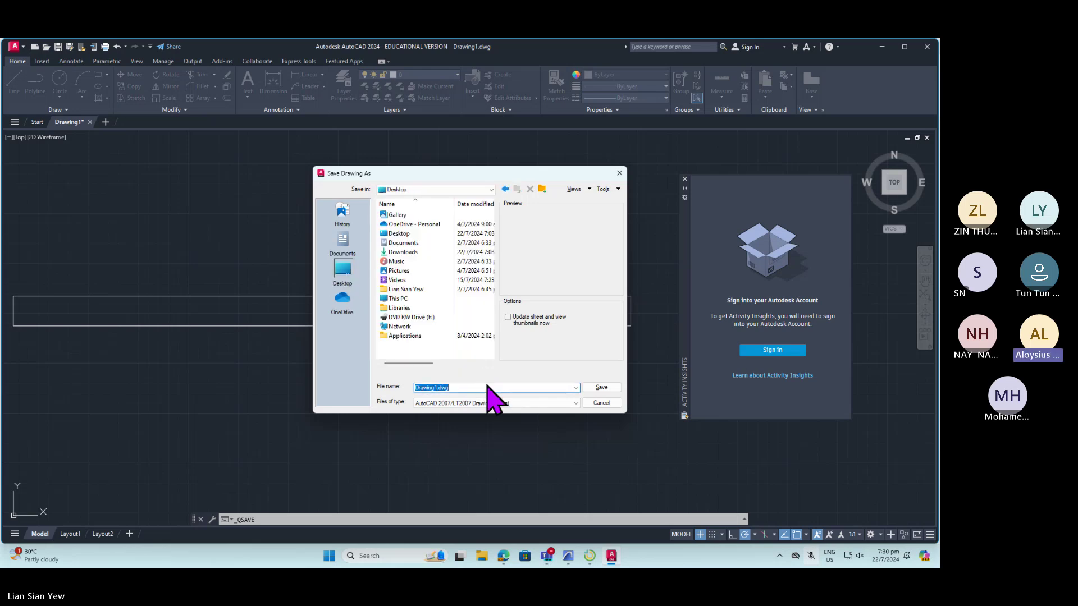
{"action": "type", "text": "vgroovedetail"}
{"action": "key", "text": "Return"}
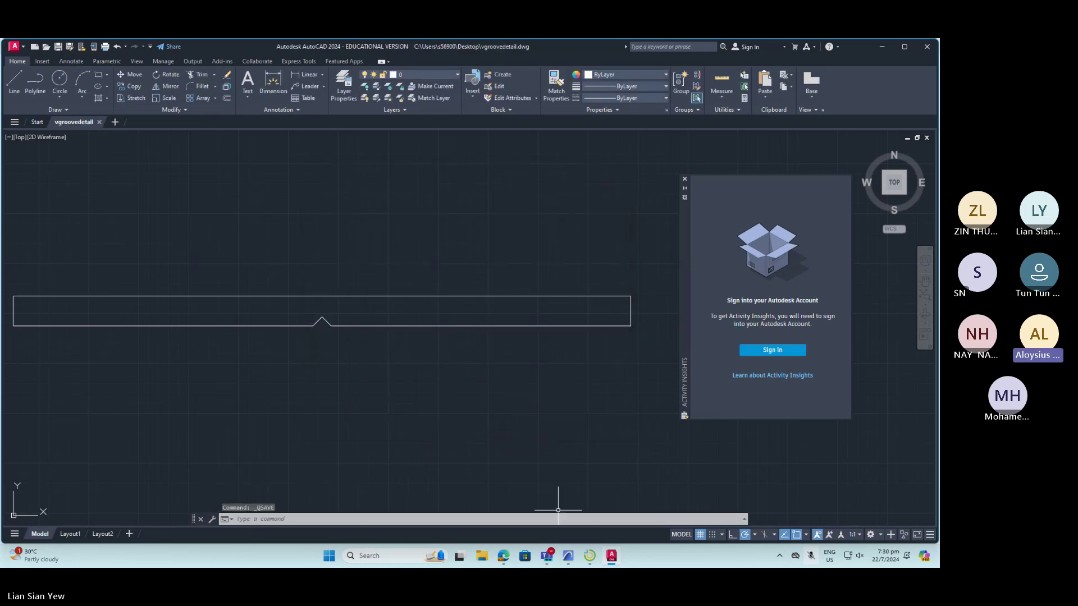
- Switch to Archicad and choose vgroovedetail.dwg from the Desktop as the drawing to place in the D-01 Detail
{"action": "left_click", "coordinate": [568, 556]}
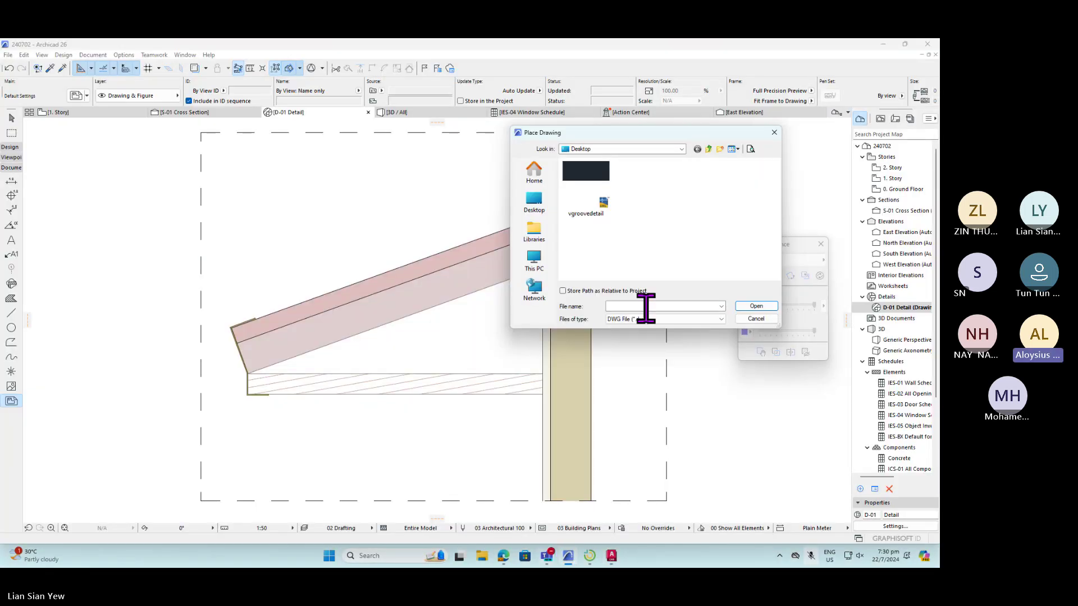
{"action": "left_click", "coordinate": [590, 192]}
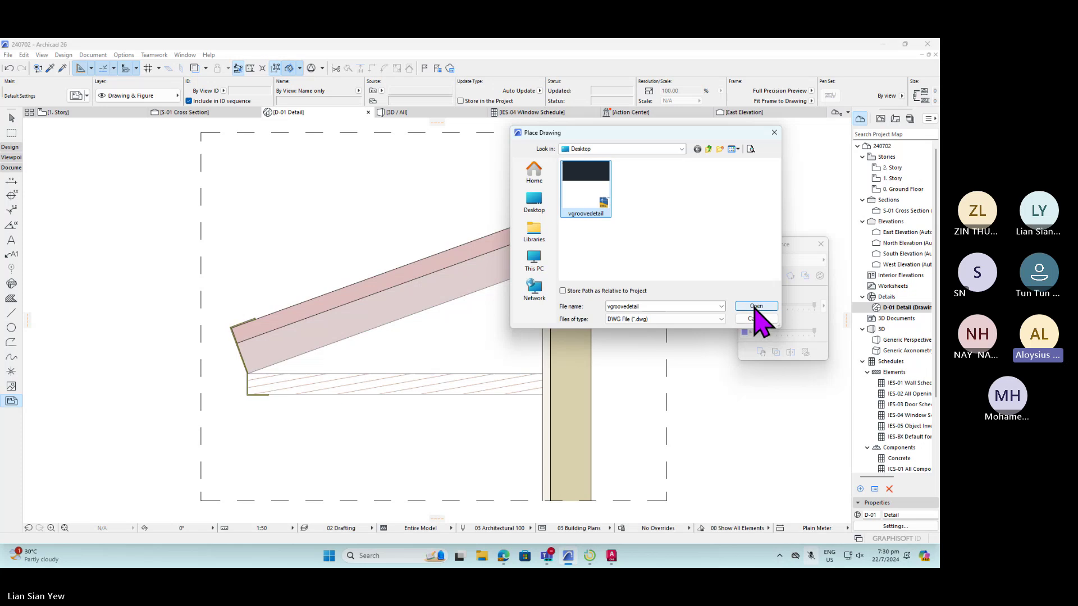
{"action": "left_click", "coordinate": [755, 306]}
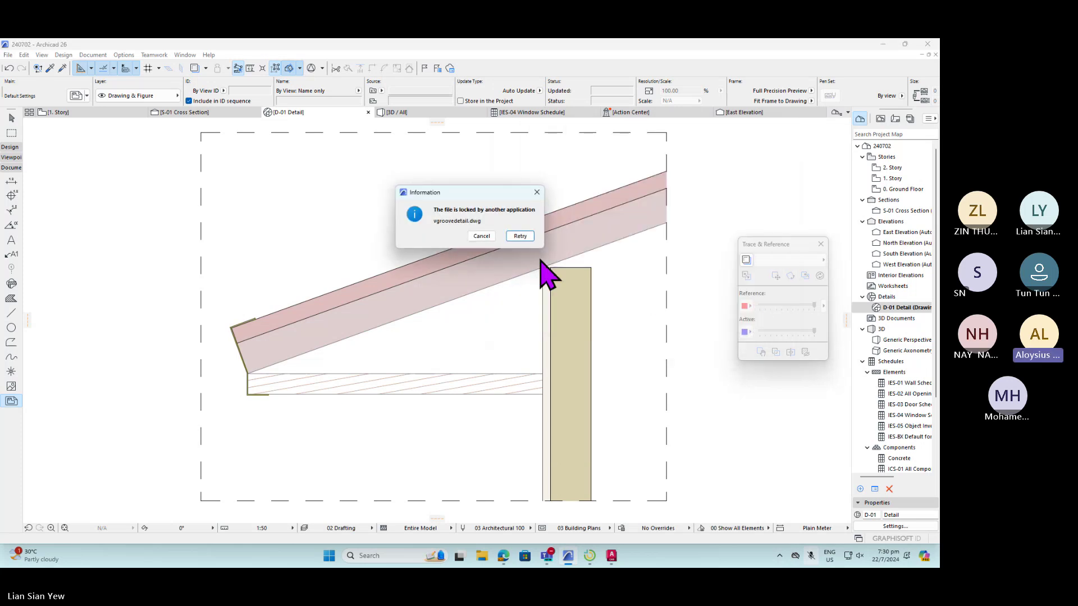
- Close vgroovedetail in AutoCAD and retry placing it in Archicad's D-01 Detail with one drawing unit equal to 1 millimeter
{"action": "left_click", "coordinate": [613, 560]}
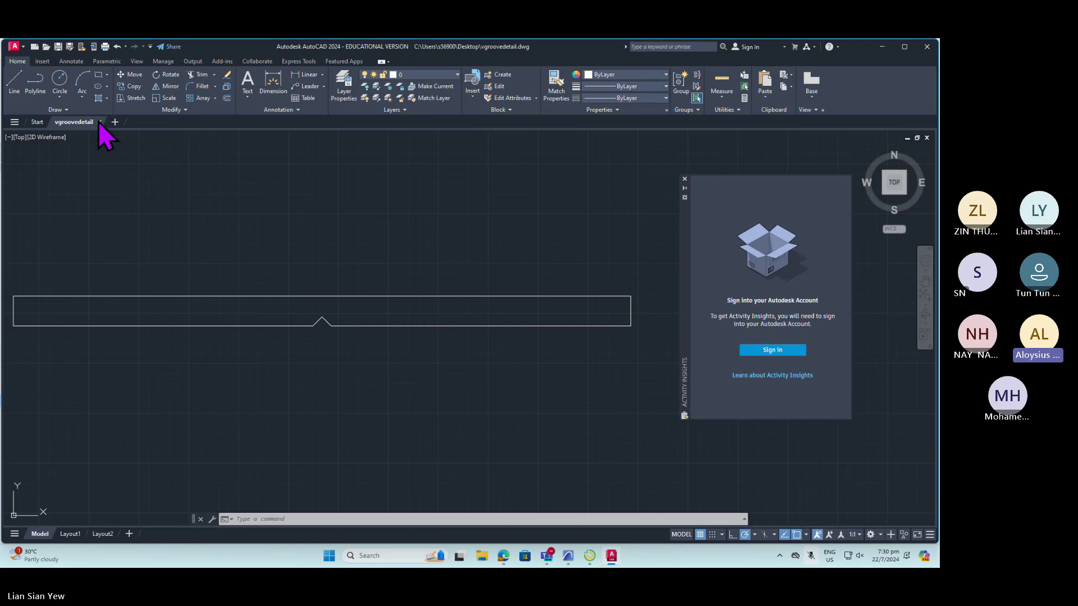
{"action": "left_click", "coordinate": [100, 122]}
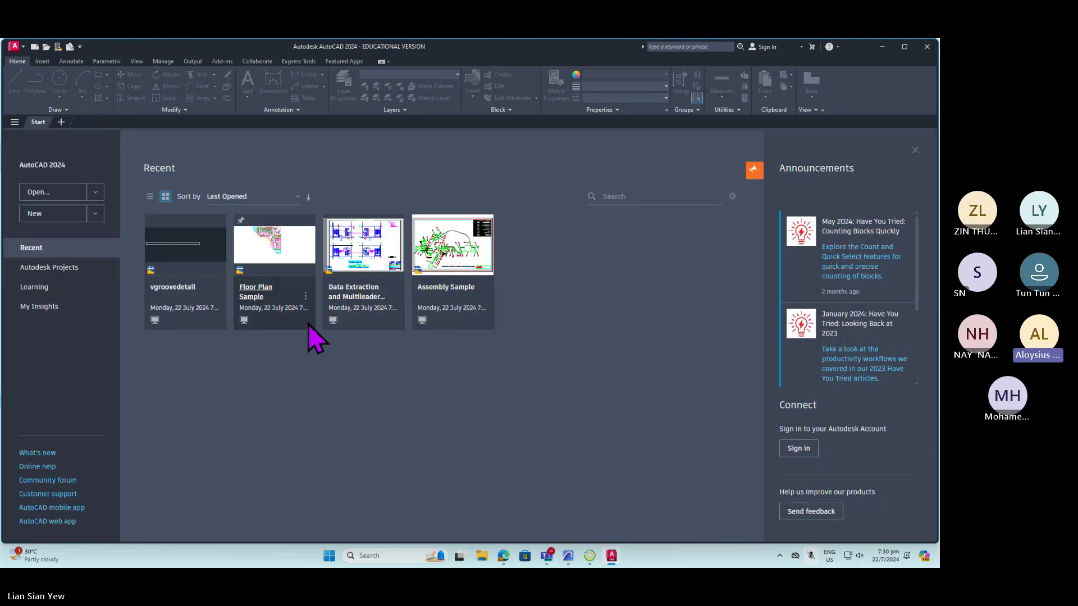
{"action": "left_click", "coordinate": [568, 562]}
{"action": "left_click", "coordinate": [520, 237]}
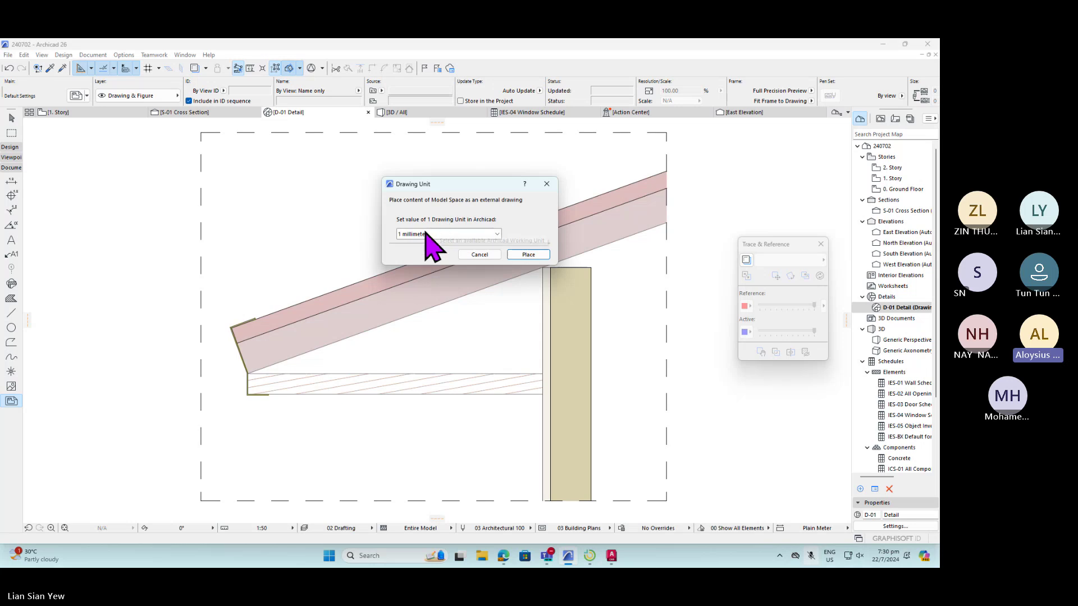
{"action": "left_click", "coordinate": [528, 256]}
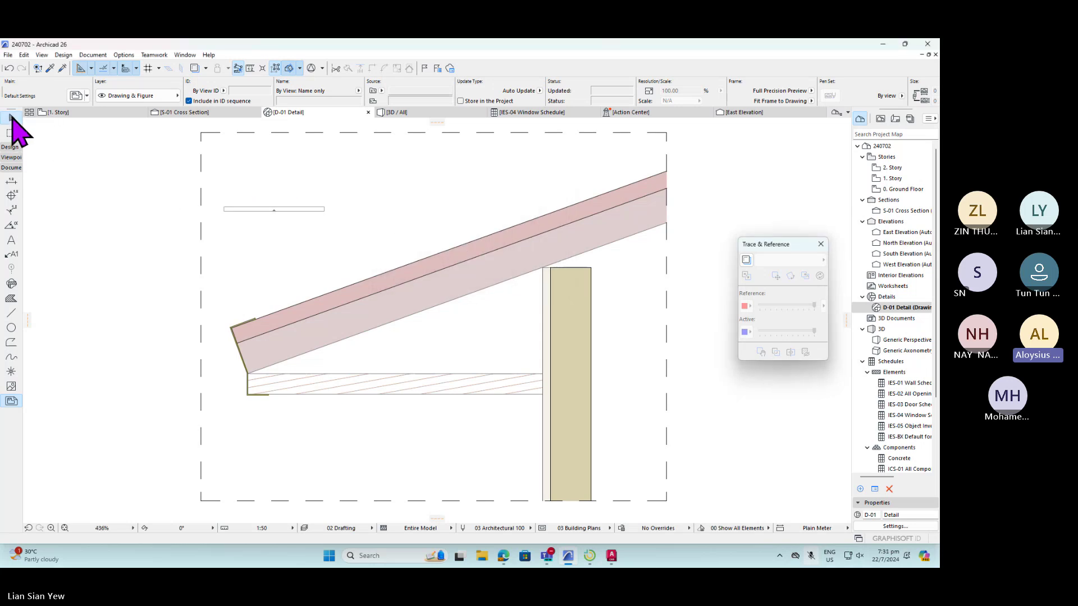
- Select the placed vgroovedetail drawing above the roof eave
{"action": "left_click", "coordinate": [12, 118]}
{"action": "scroll", "coordinate": [200, 207], "scroll_direction": "up", "scroll_amount": 3}
{"action": "left_click", "coordinate": [343, 212]}
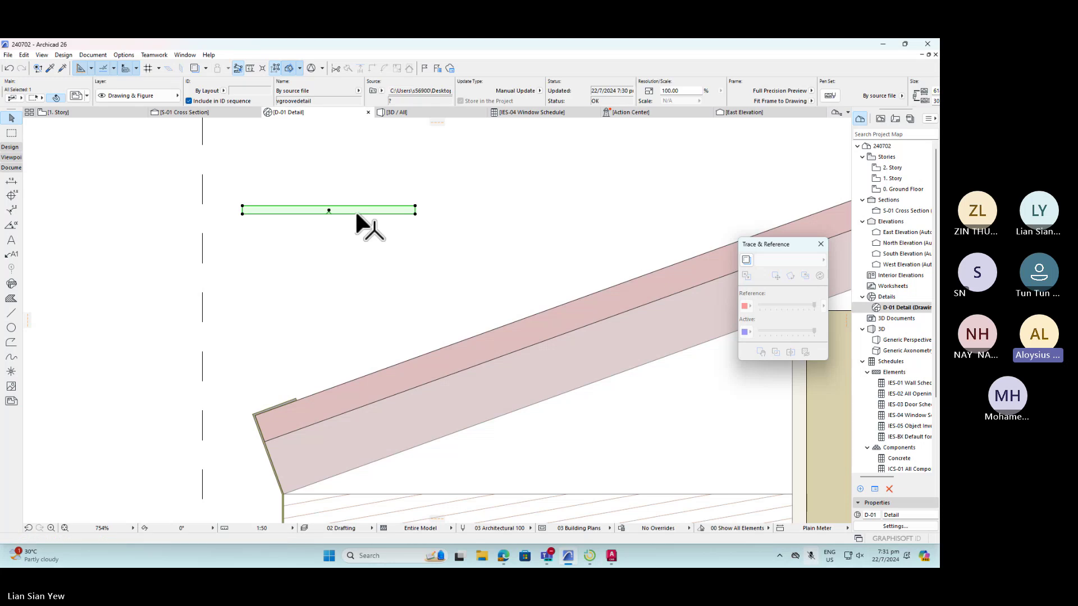
{"action": "left_click", "coordinate": [356, 212]}
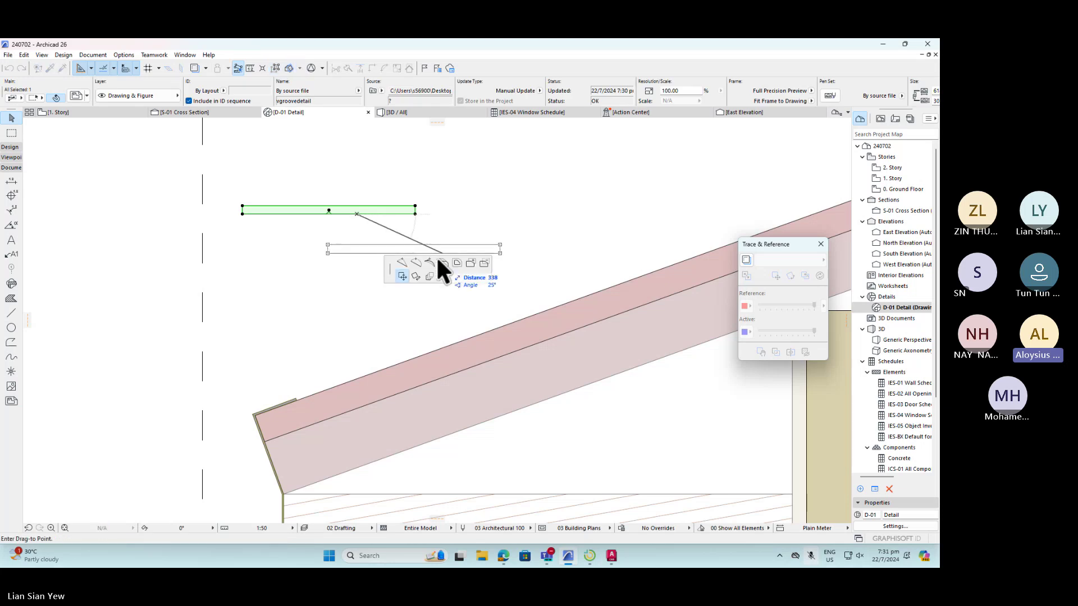
{"action": "key", "text": "Escape"}
{"action": "left_click", "coordinate": [382, 214]}
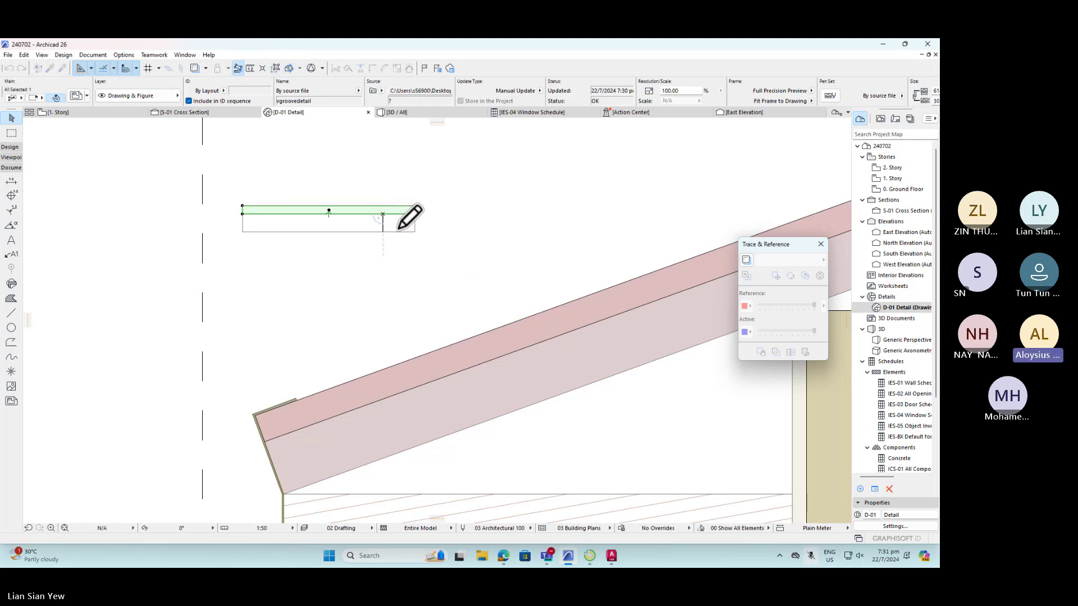
{"action": "key", "text": "Escape"}
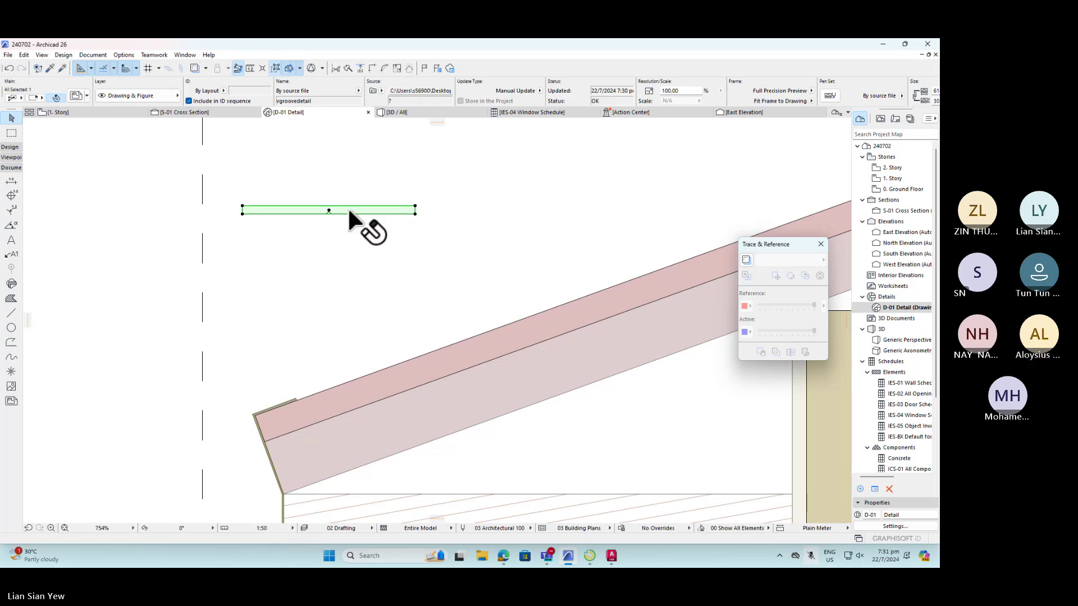
- Move the selected vgroovedetail drawing down to just above the sloping roof and deselect it
{"action": "left_click", "coordinate": [274, 209]}
{"action": "left_click", "coordinate": [303, 203]}
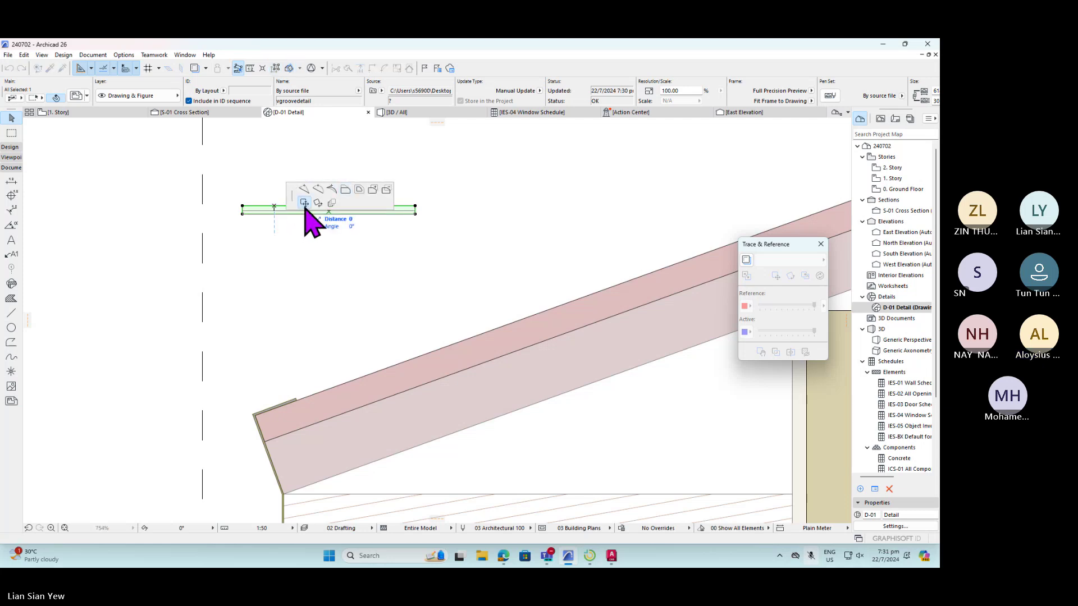
{"action": "left_click", "coordinate": [297, 283]}
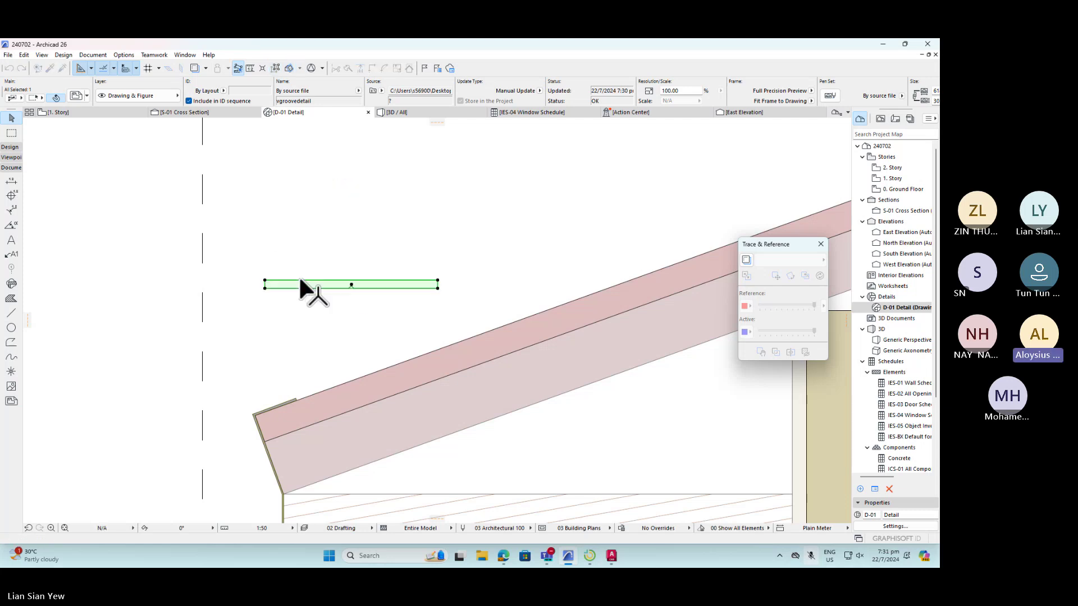
{"action": "left_click", "coordinate": [440, 308]}
{"action": "scroll", "coordinate": [383, 188], "scroll_direction": "down", "scroll_amount": 1}
{"action": "scroll", "coordinate": [393, 199], "scroll_direction": "down", "scroll_amount": 2}
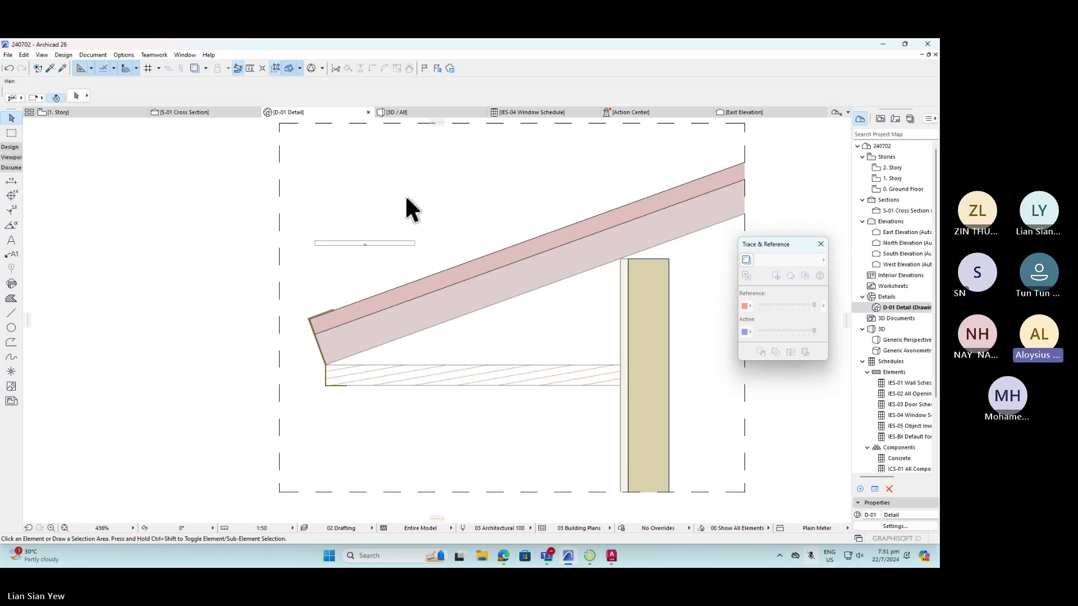
{"action": "scroll", "coordinate": [388, 256], "scroll_direction": "up", "scroll_amount": 1}
{"action": "left_click", "coordinate": [393, 245]}
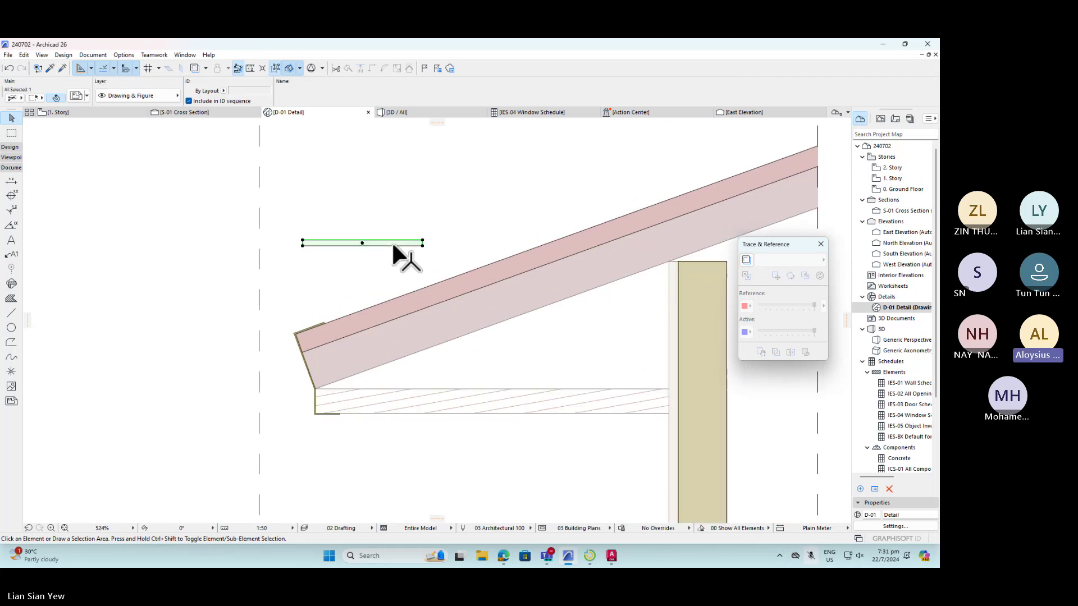
{"action": "left_click", "coordinate": [213, 270]}
- Switch to AutoCAD and reopen the recent vgroovedetail drawing
{"action": "key", "text": "alt+Tab"}
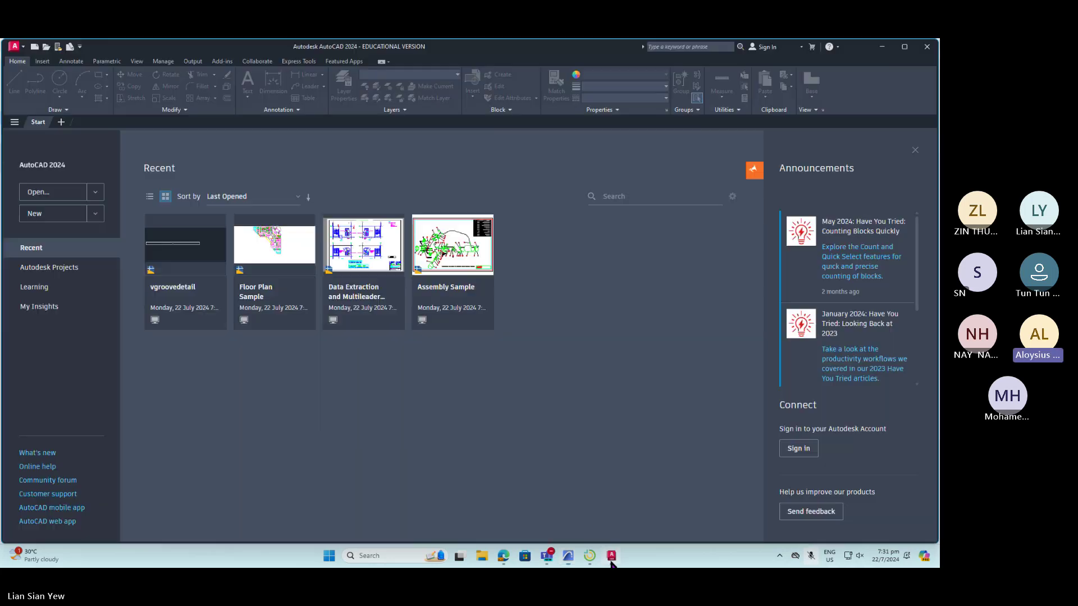
{"action": "left_click", "coordinate": [176, 283]}
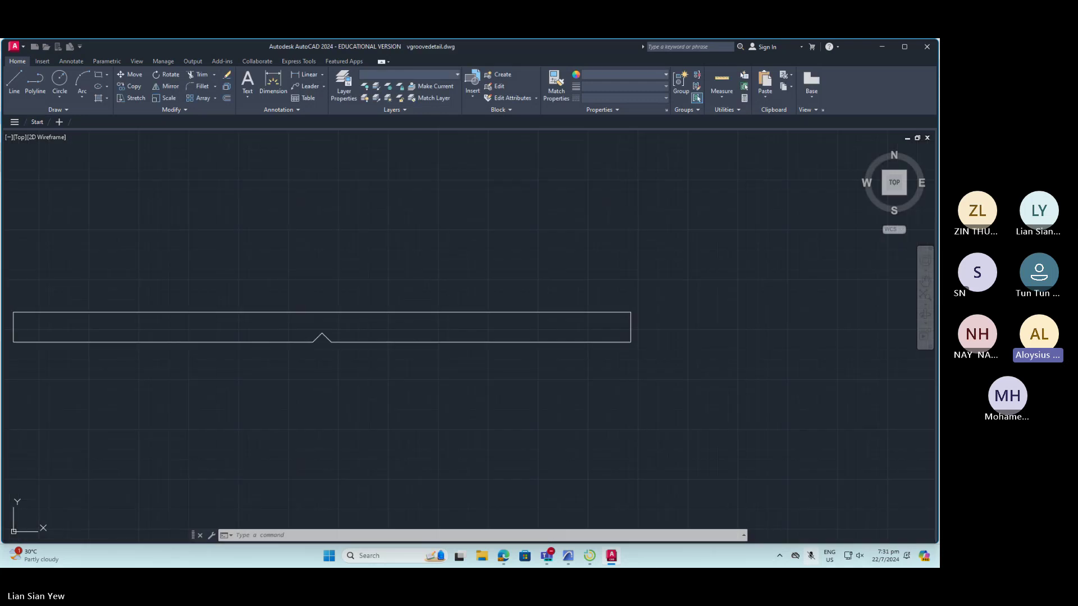
{"action": "scroll", "coordinate": [260, 320], "scroll_direction": "down", "scroll_amount": 5}
{"action": "scroll", "coordinate": [308, 338], "scroll_direction": "up", "scroll_amount": 3}
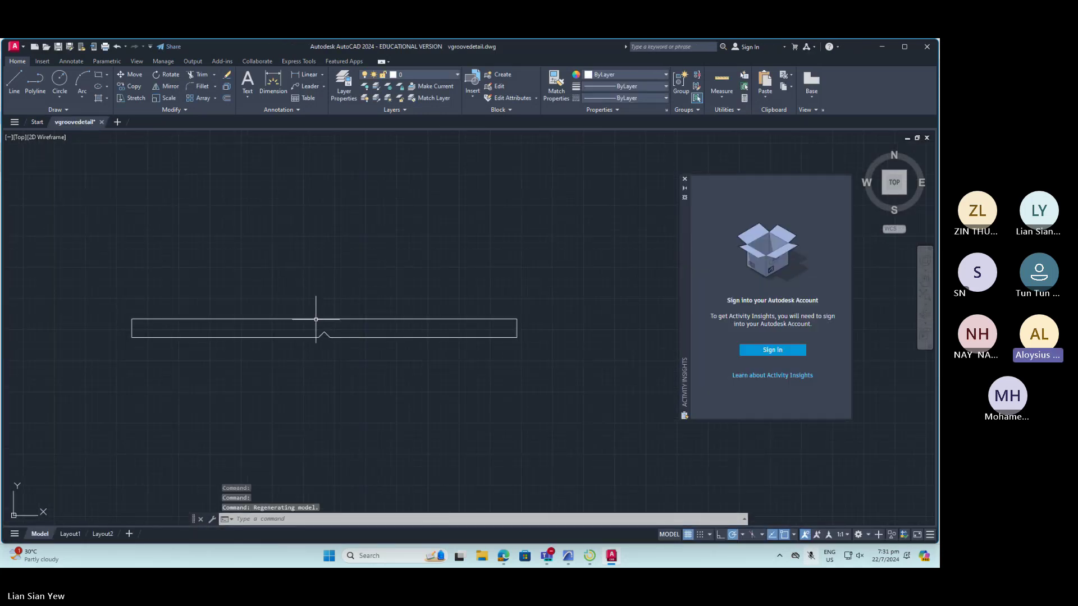
{"action": "scroll", "coordinate": [112, 292], "scroll_direction": "down", "scroll_amount": 2}
- Mirror the whole V-groove board profile across its upper edge, keeping the source objects
{"action": "left_click_drag", "start_coordinate": [113, 291], "coordinate": [453, 384]}
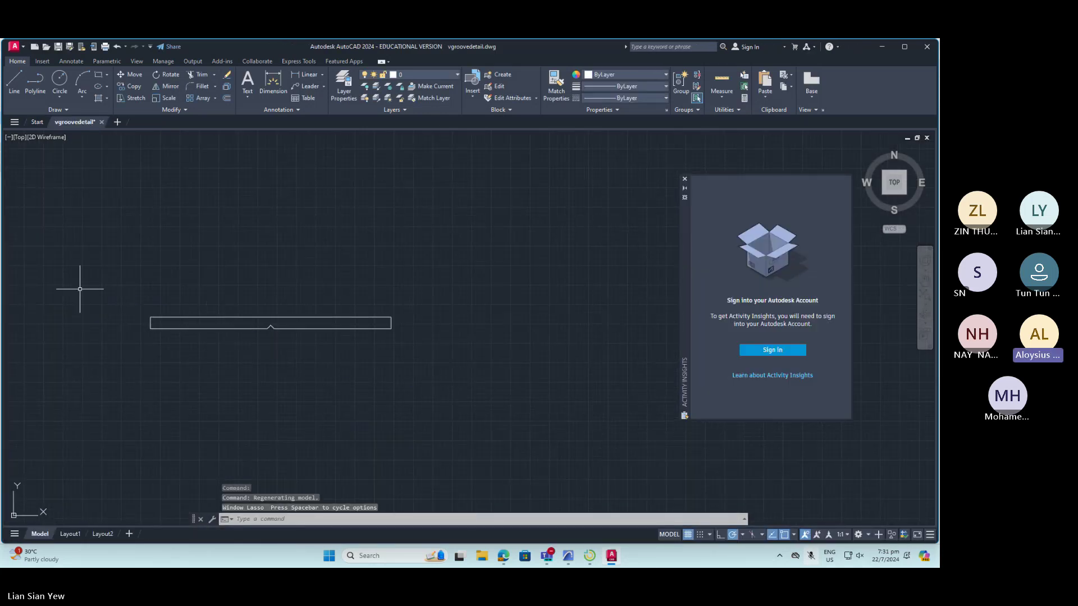
{"action": "left_click", "coordinate": [113, 291]}
{"action": "left_click", "coordinate": [432, 354]}
{"action": "type", "text": "m"}
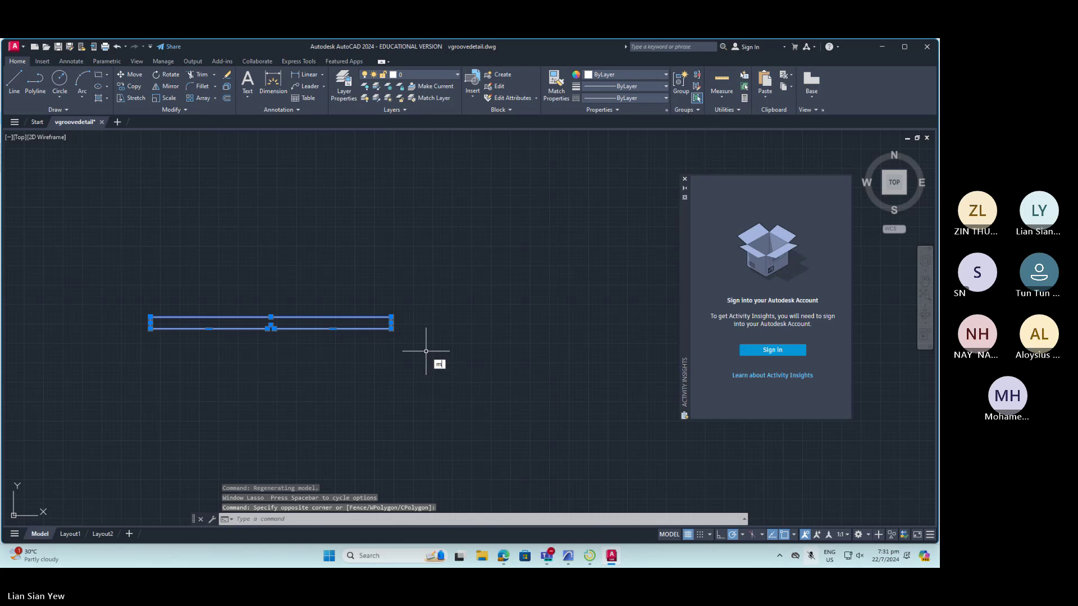
{"action": "type", "text": "i"}
{"action": "key", "text": "Return"}
{"action": "left_click", "coordinate": [393, 317]}
{"action": "left_click", "coordinate": [441, 317]}
{"action": "key", "text": "Return"}
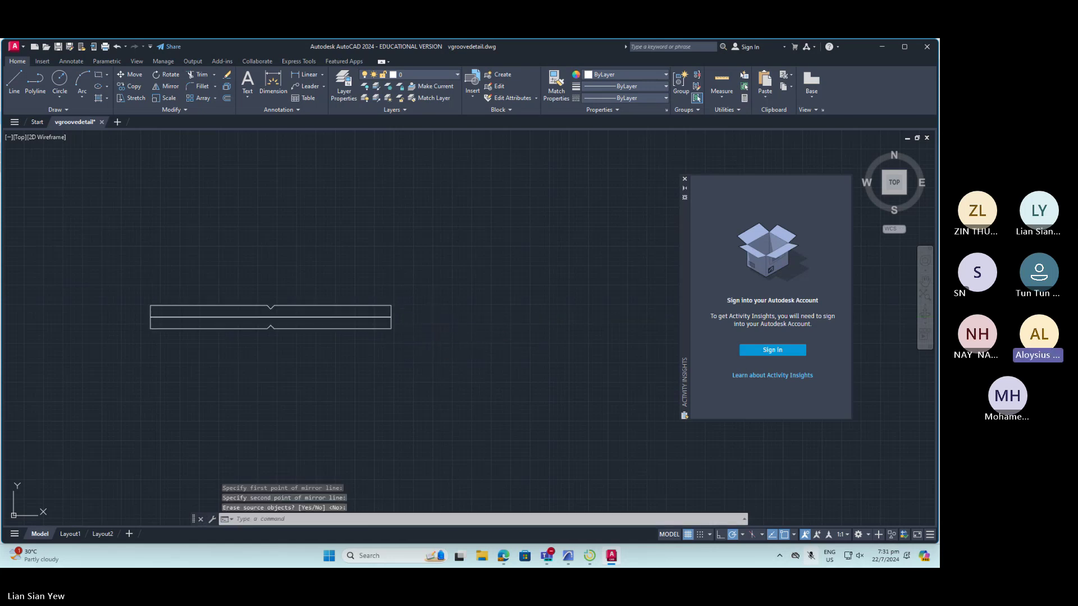
{"action": "key", "text": "Escape"}
{"action": "key", "text": "Escape"}
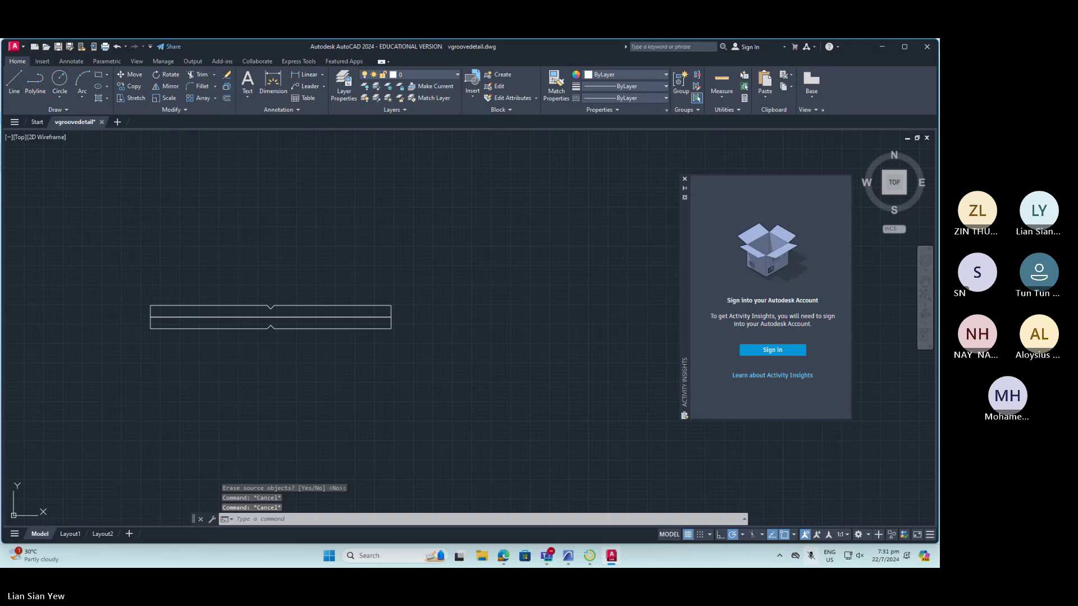
- Save the modified vgroovedetail drawing, close it, and switch back to Archicad
{"action": "key", "text": "ctrl+s"}
{"action": "left_click", "coordinate": [99, 122]}
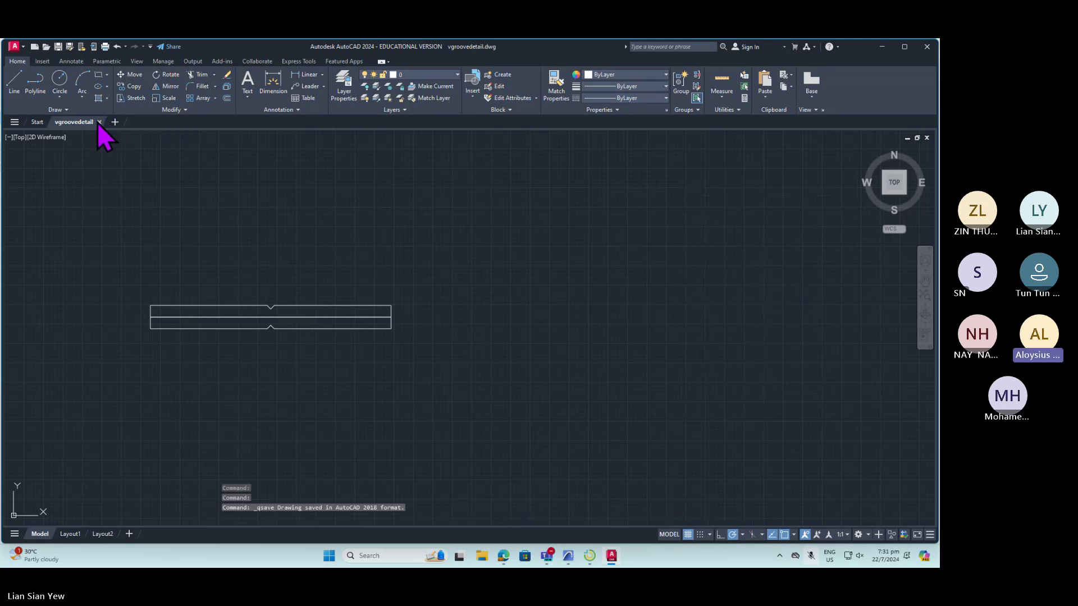
{"action": "left_click", "coordinate": [569, 558]}
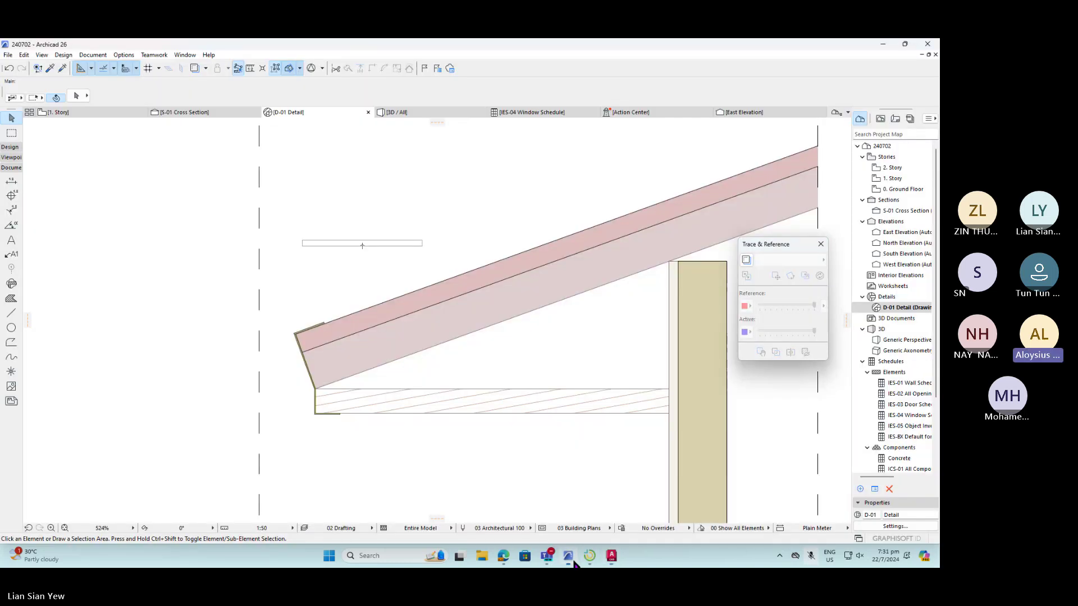
- Update the placed vgroovedetail drawing in the D-01 Detail from its source file and deselect it
{"action": "left_click", "coordinate": [374, 246]}
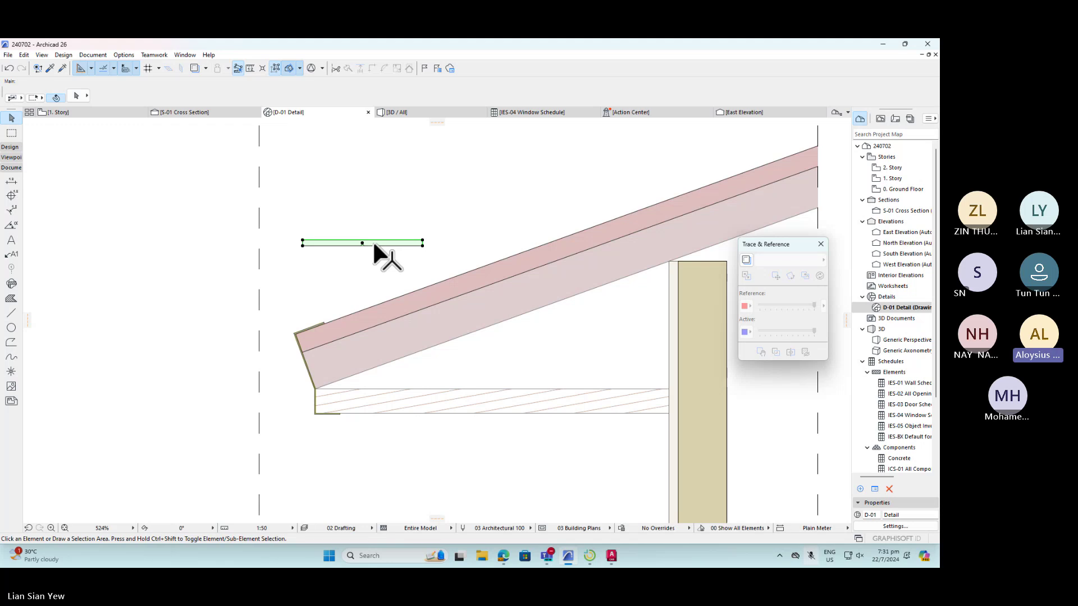
{"action": "right_click", "coordinate": [376, 246]}
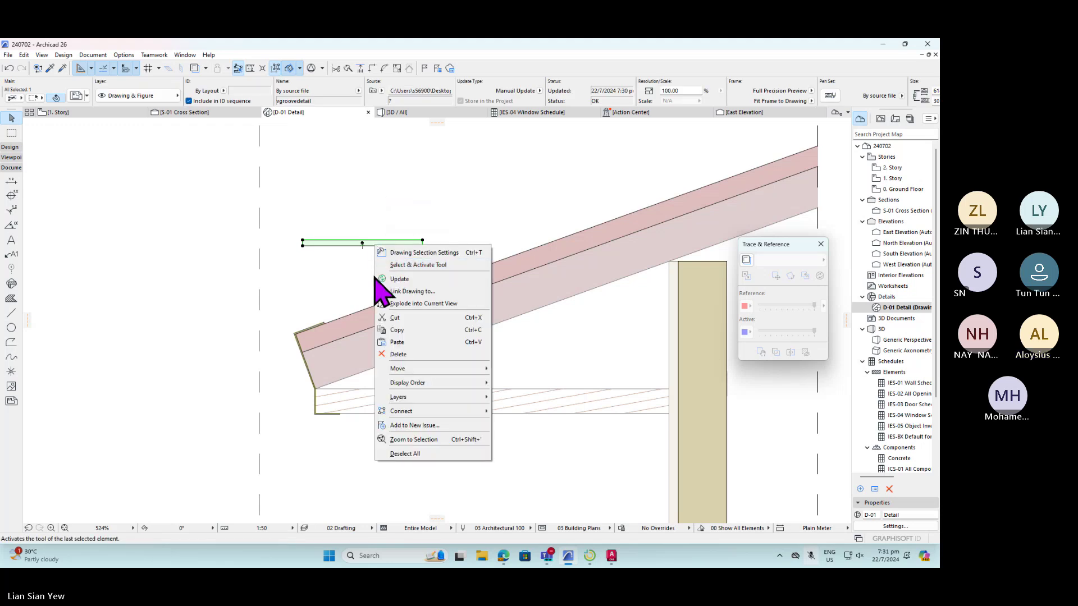
{"action": "left_click", "coordinate": [408, 279]}
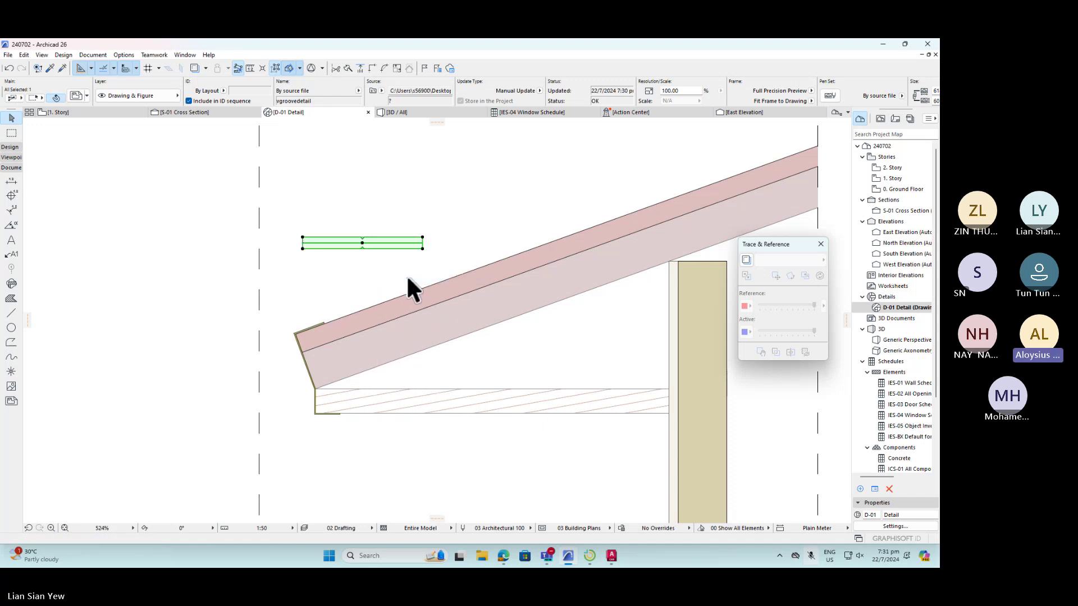
{"action": "left_click", "coordinate": [406, 275]}
{"action": "scroll", "coordinate": [403, 271], "scroll_direction": "up", "scroll_amount": 3}
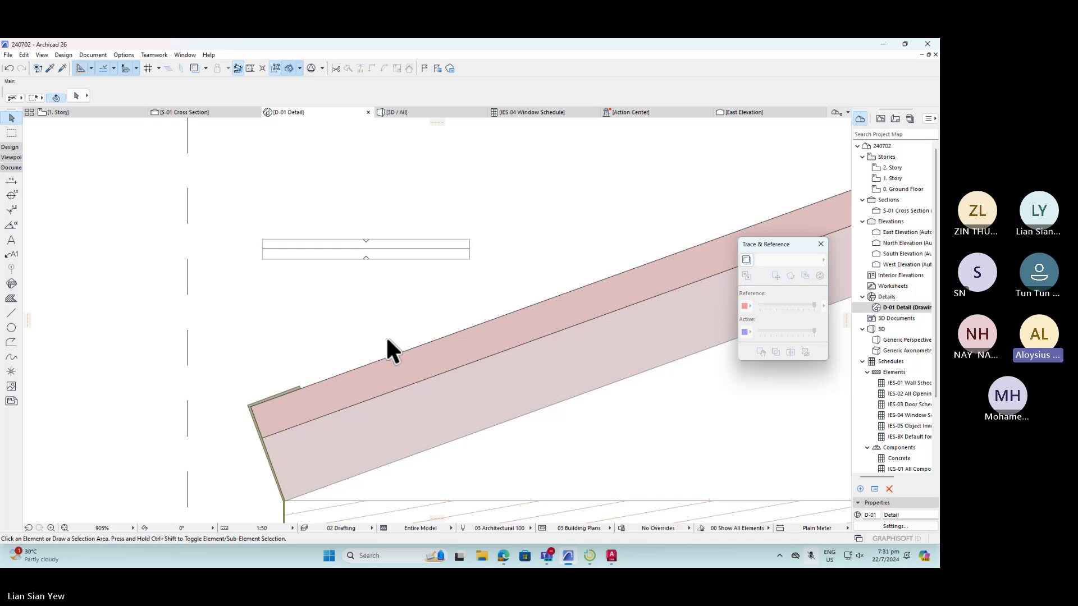
{"action": "scroll", "coordinate": [396, 256], "scroll_direction": "up", "scroll_amount": 4}
{"action": "scroll", "coordinate": [399, 264], "scroll_direction": "down", "scroll_amount": 3}
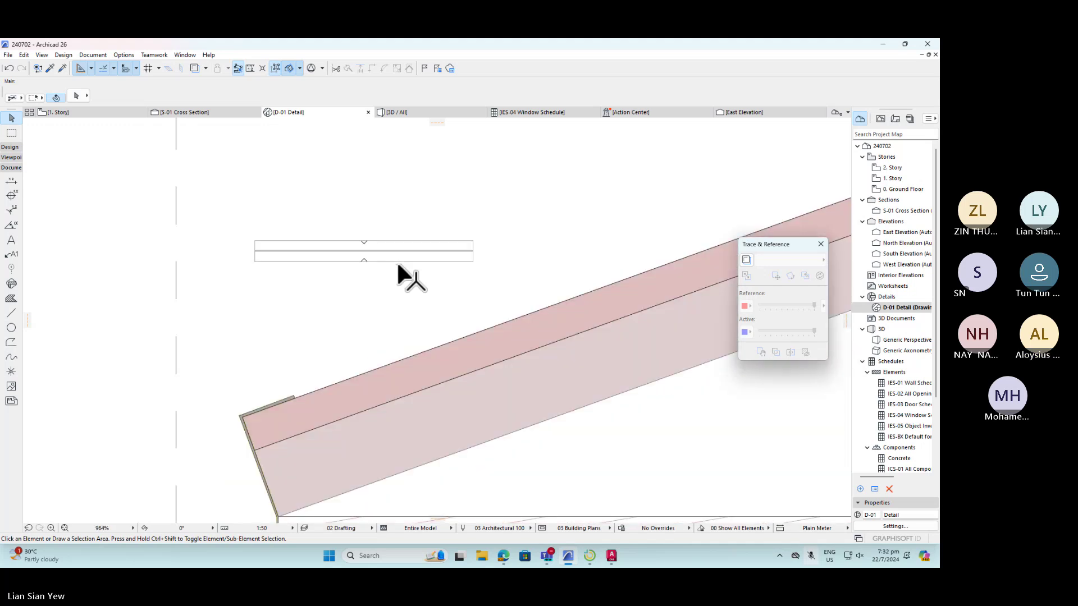
{"action": "scroll", "coordinate": [396, 263], "scroll_direction": "down", "scroll_amount": 3}
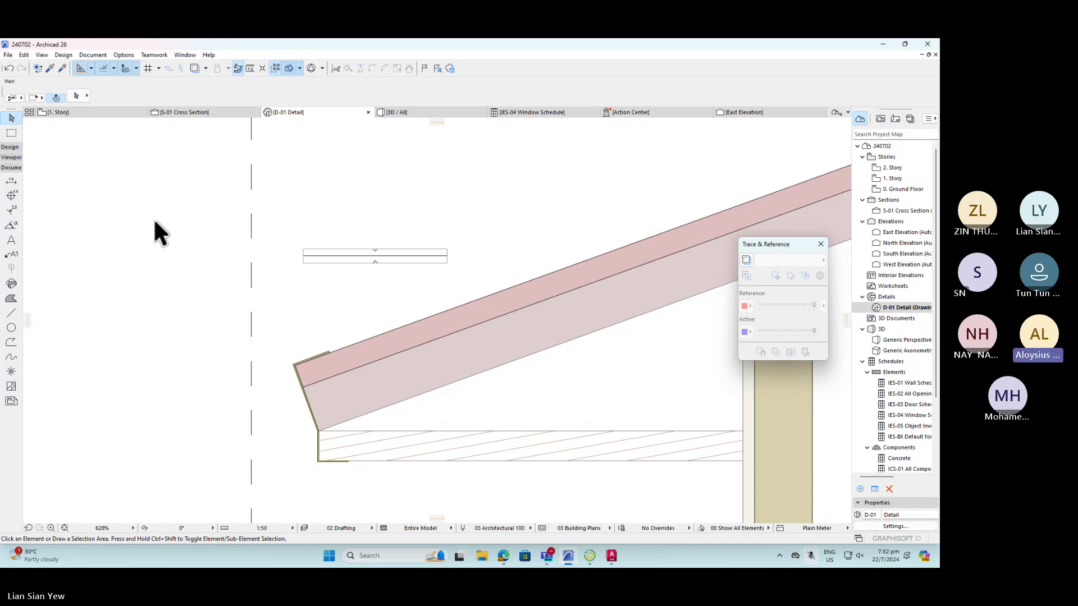
- Open the S-01 Cross Section and examine the reference photo above the D-01 detail boundary at the eave
{"action": "left_click", "coordinate": [172, 113]}
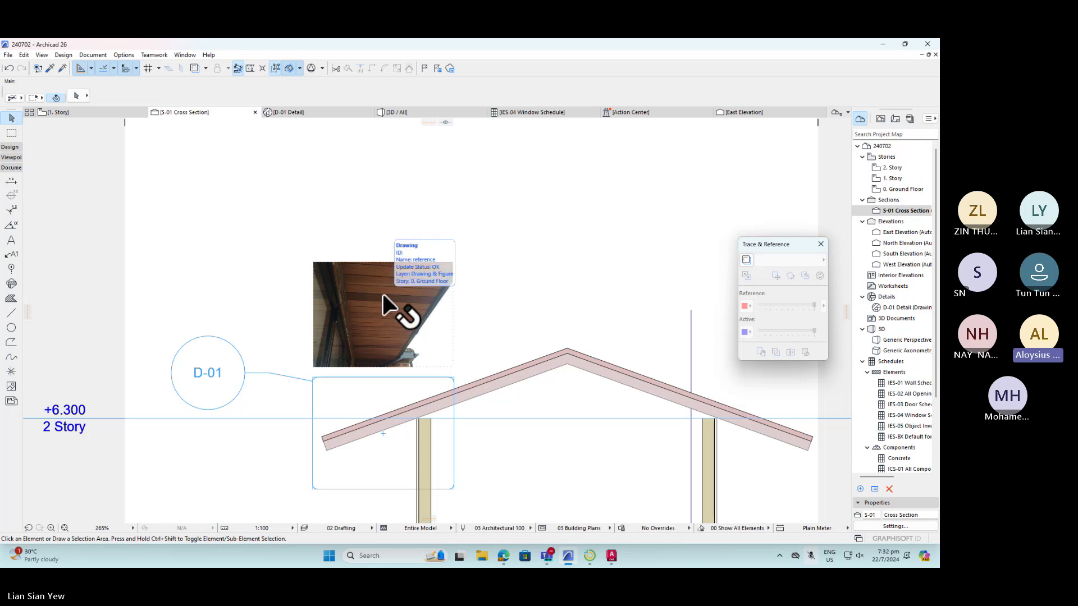
{"action": "left_click", "coordinate": [404, 297]}
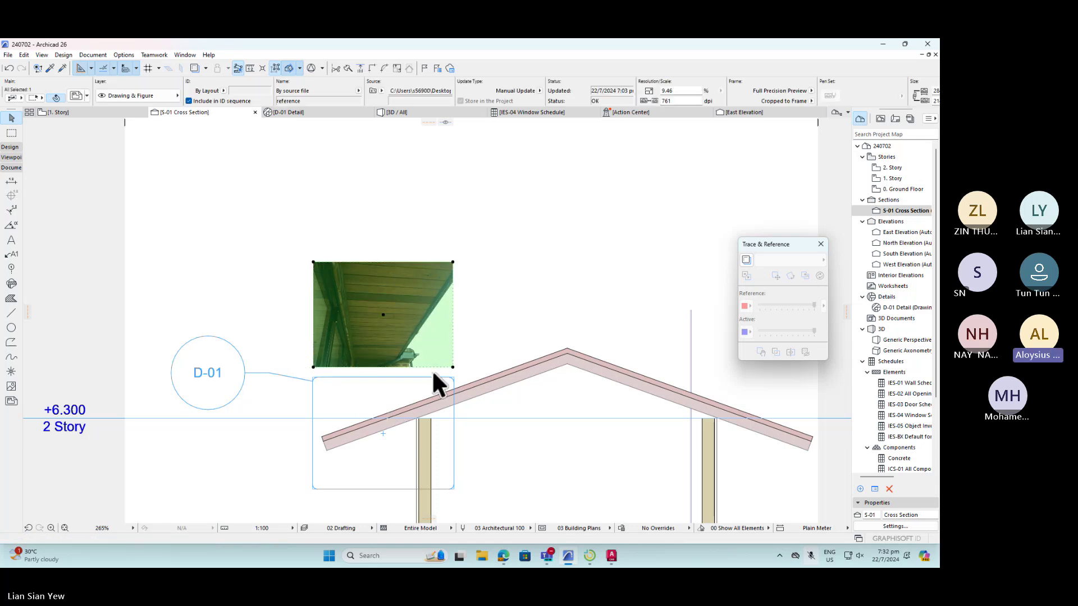
{"action": "left_click", "coordinate": [313, 368]}
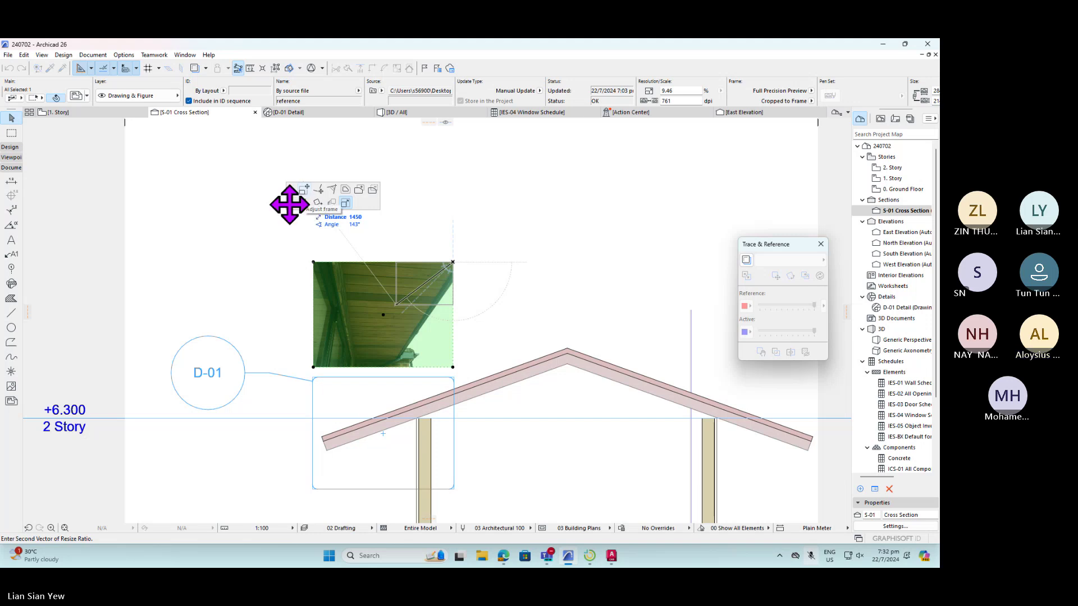
{"action": "key", "text": "Escape"}
{"action": "left_click", "coordinate": [245, 268]}
{"action": "scroll", "coordinate": [369, 315], "scroll_direction": "down", "scroll_amount": 1}
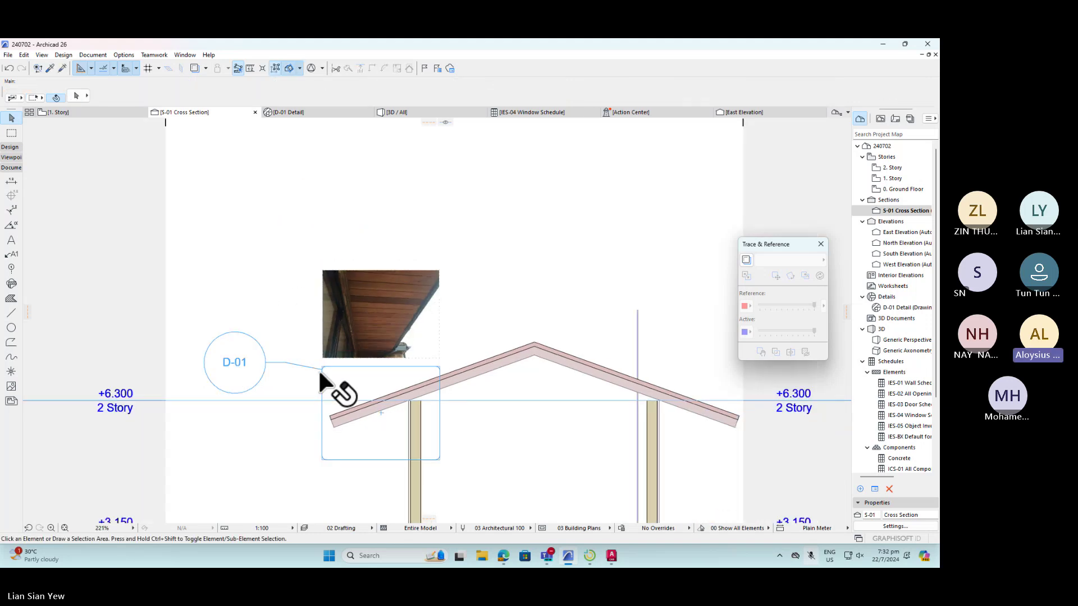
{"action": "scroll", "coordinate": [244, 424], "scroll_direction": "up", "scroll_amount": 3}
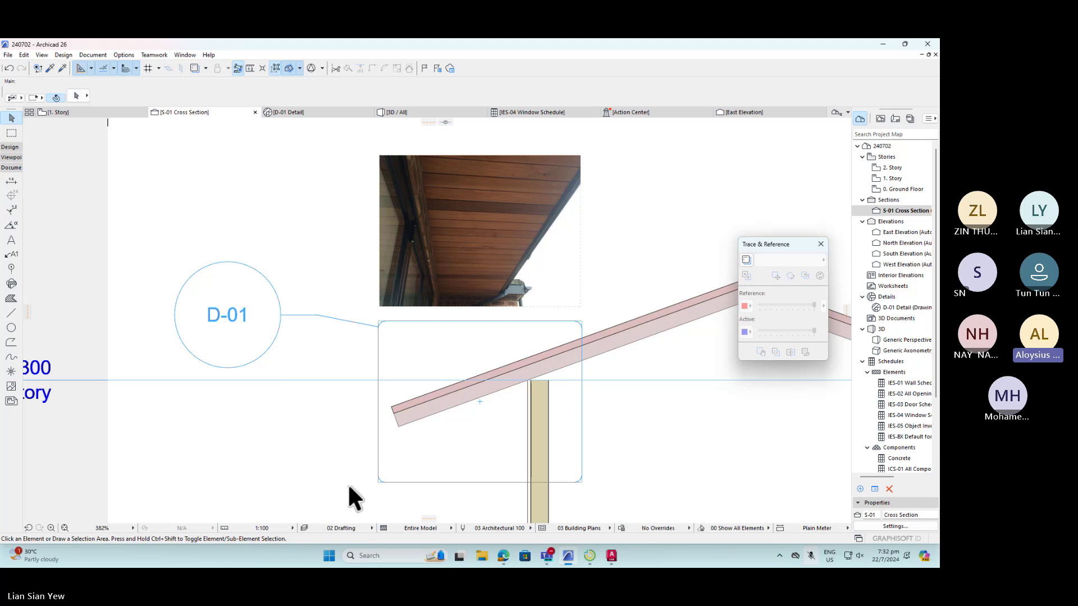
- Return to the D-01 Detail and examine the available commands for rebuilding it from its source view
{"action": "left_click", "coordinate": [303, 114]}
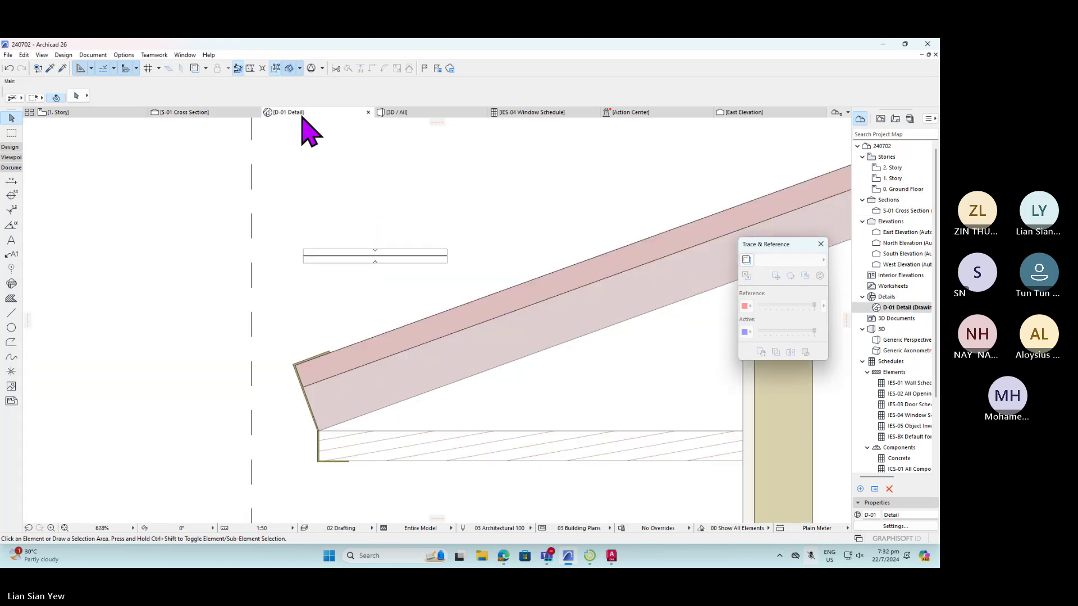
{"action": "scroll", "coordinate": [94, 247], "scroll_direction": "down", "scroll_amount": 2}
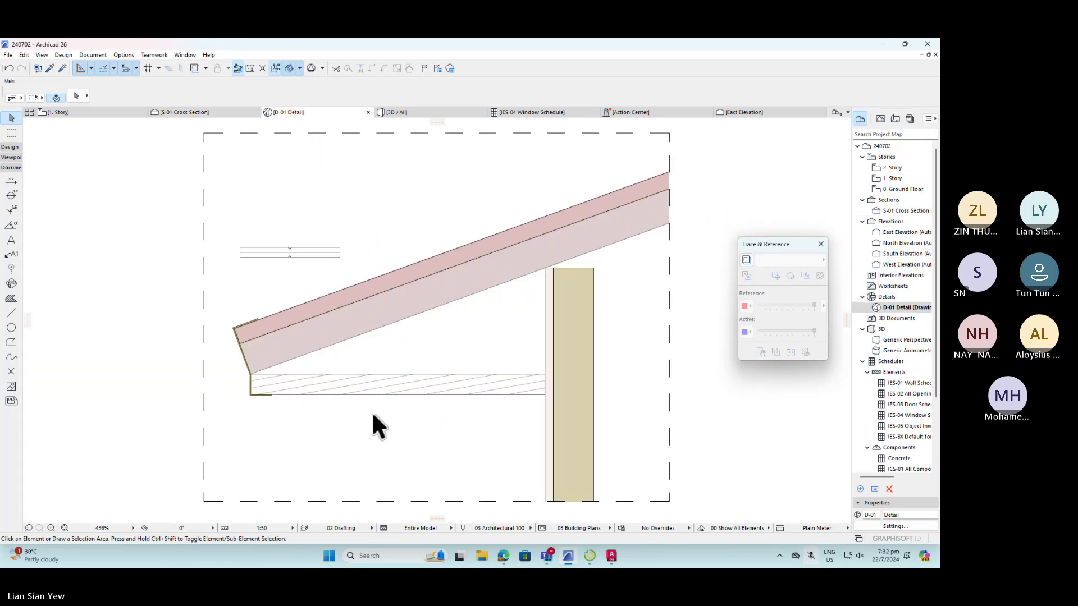
{"action": "scroll", "coordinate": [373, 410], "scroll_direction": "up", "scroll_amount": 1}
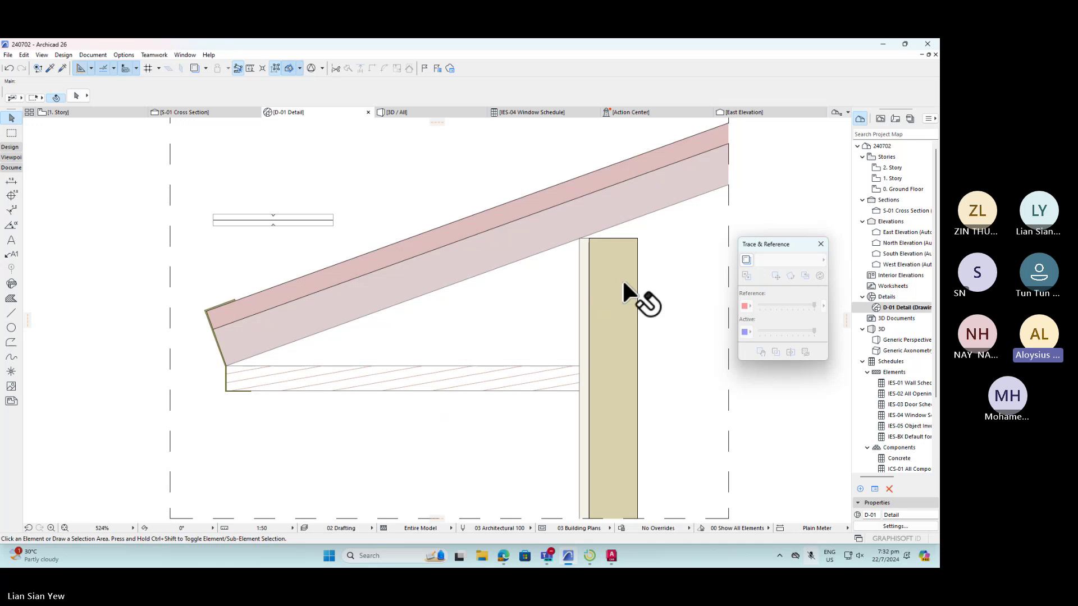
{"action": "right_click", "coordinate": [901, 307]}
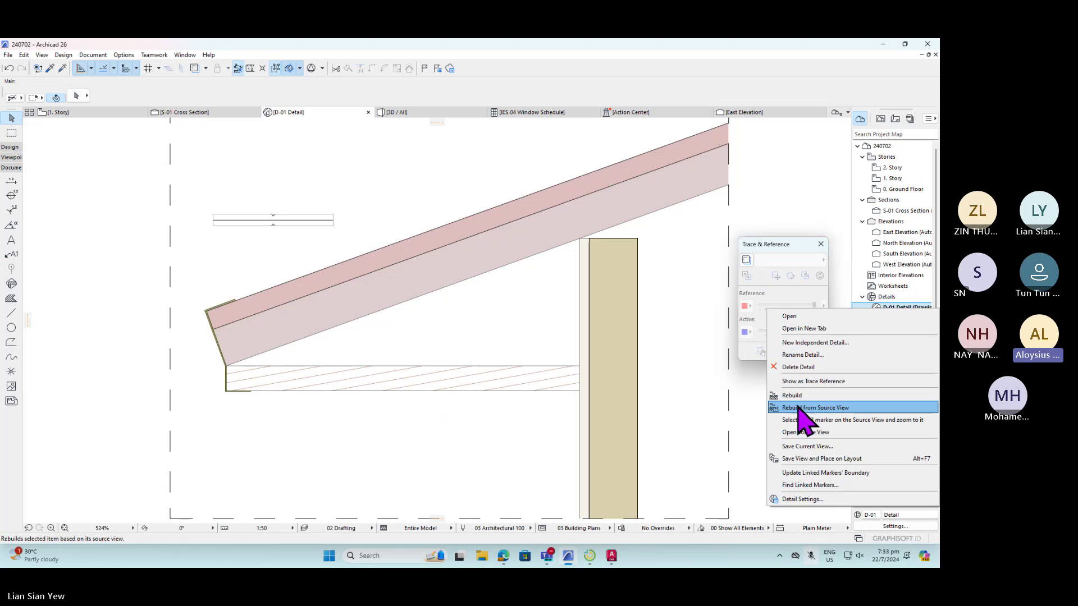
{"action": "left_click", "coordinate": [561, 428]}
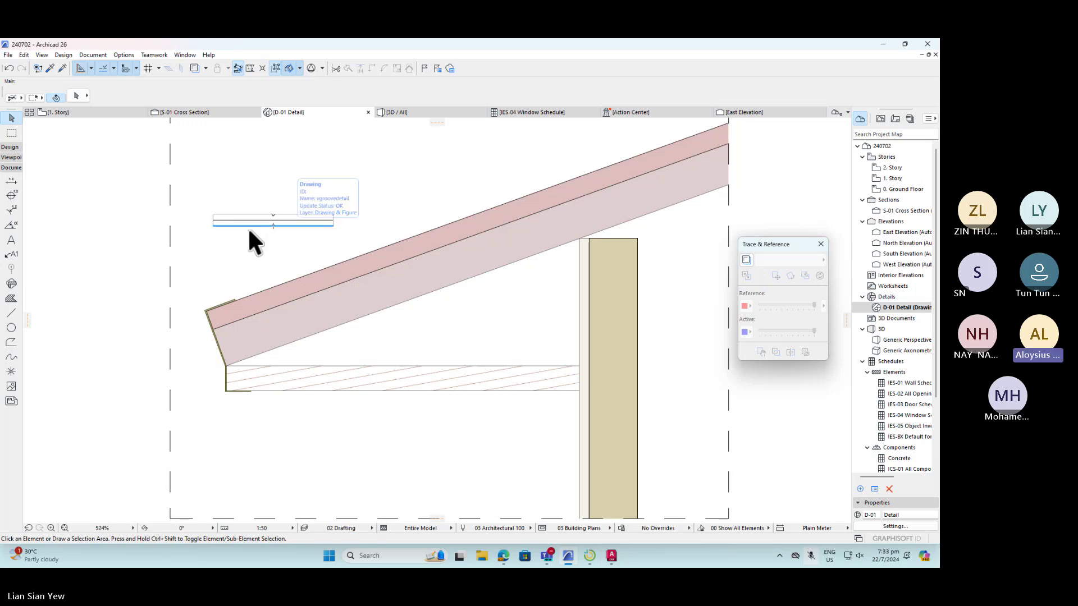
- Check which external file types the Drawing tool can place in the D-01 Detail, and leave without placing a drawing
{"action": "left_click", "coordinate": [11, 402]}
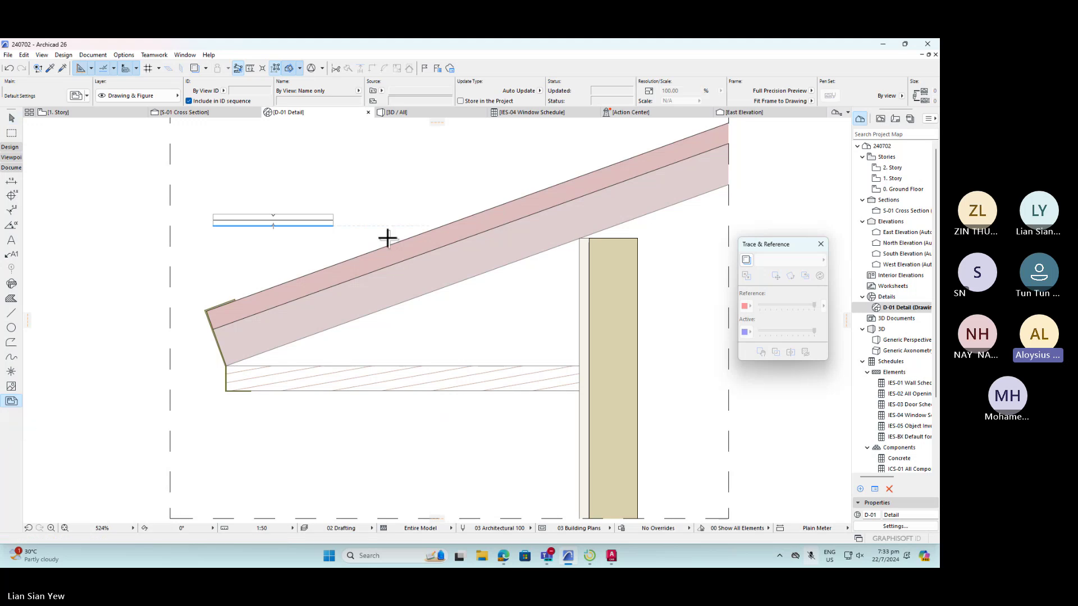
{"action": "left_click", "coordinate": [378, 200]}
{"action": "left_click", "coordinate": [478, 248]}
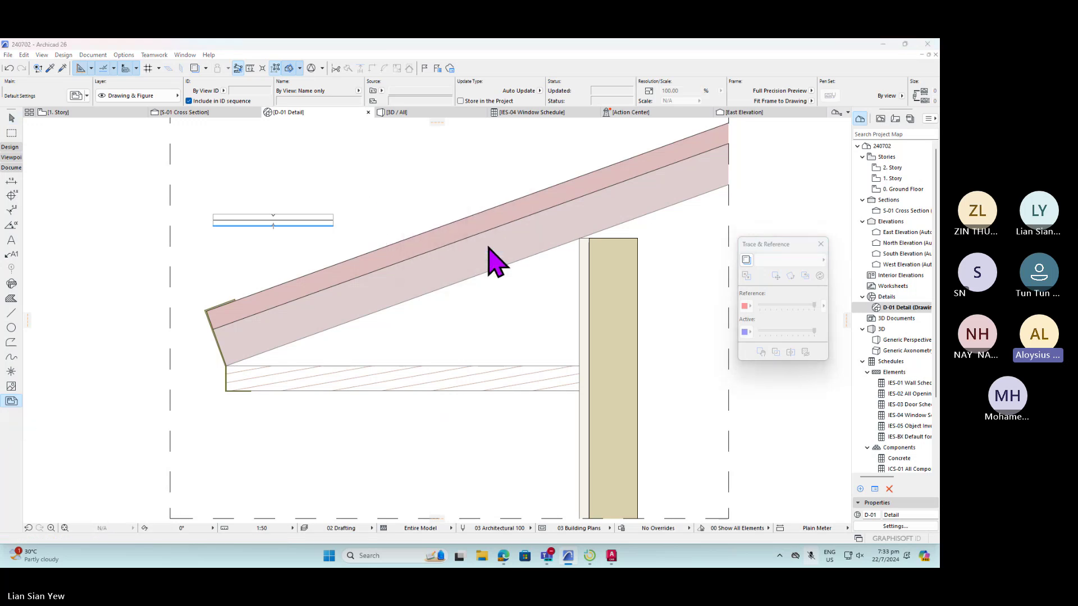
{"action": "left_click", "coordinate": [709, 319]}
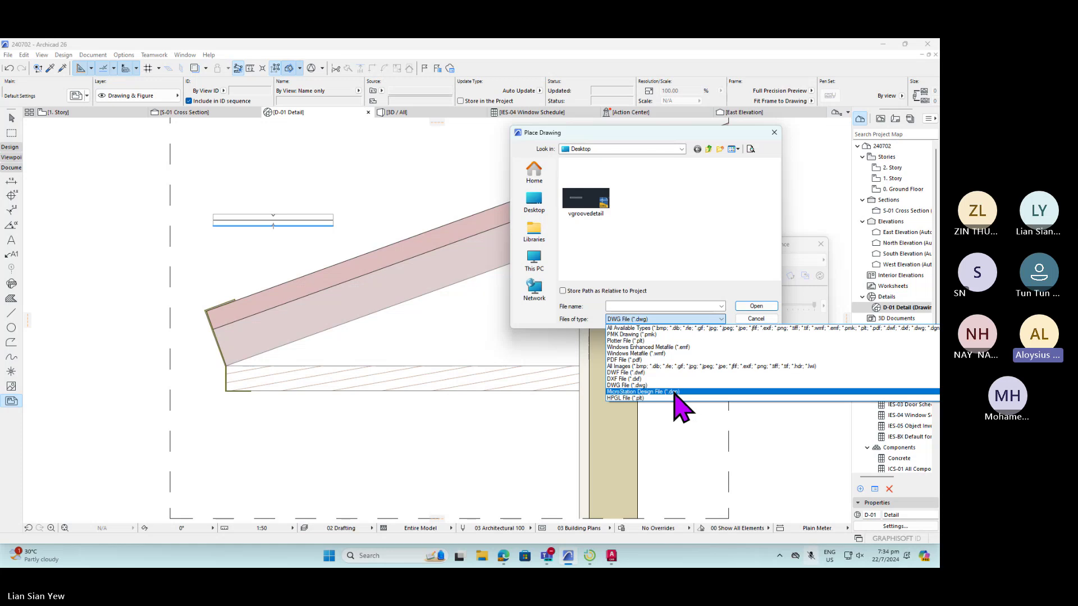
{"action": "left_click", "coordinate": [727, 281]}
{"action": "left_click", "coordinate": [756, 318]}
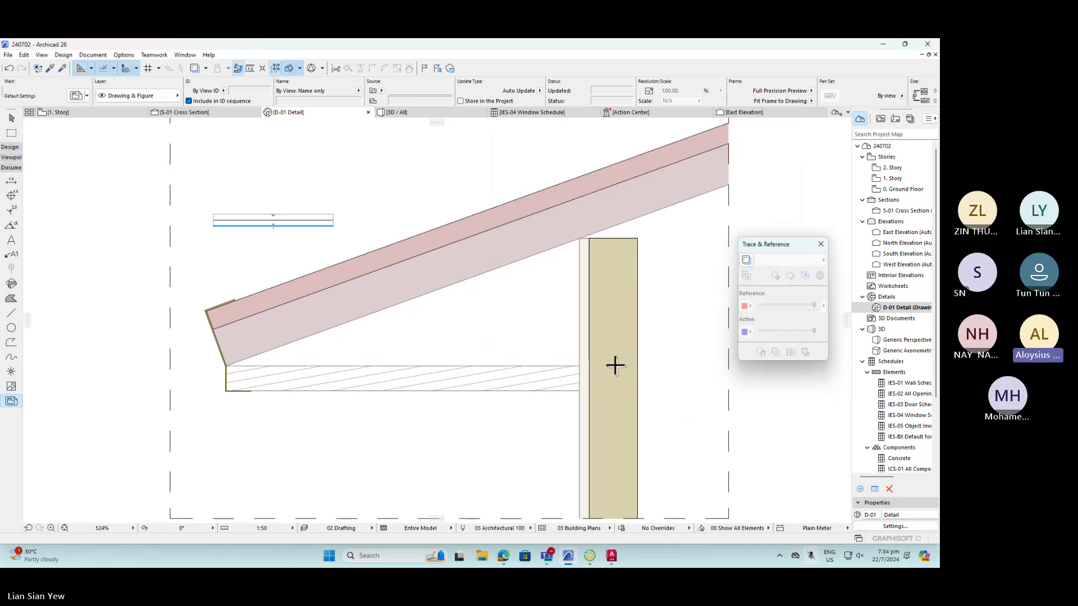
{"action": "left_click", "coordinate": [11, 117]}
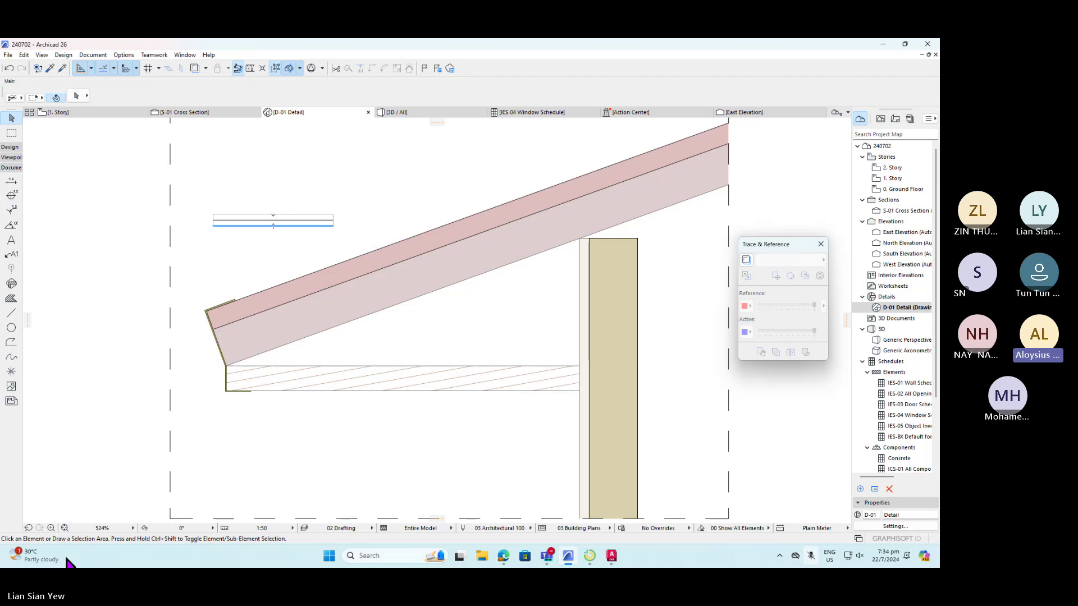
- Open the 1. Story plan briefly and switch to the 0. Ground Floor plan
{"action": "scroll", "coordinate": [454, 172], "scroll_direction": "down", "scroll_amount": 4}
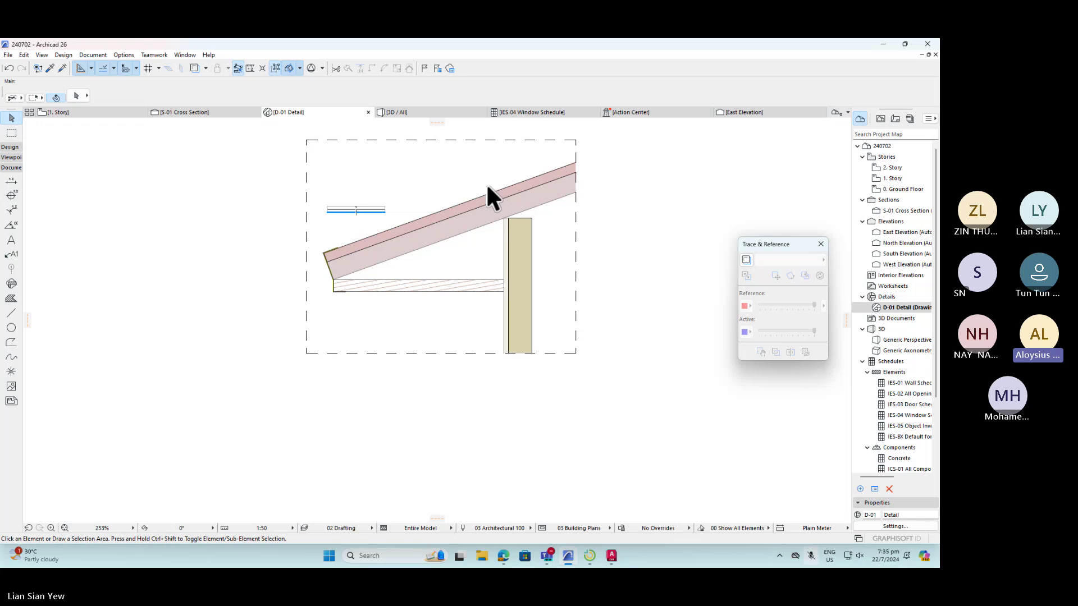
{"action": "mouse_move", "coordinate": [83, 115]}
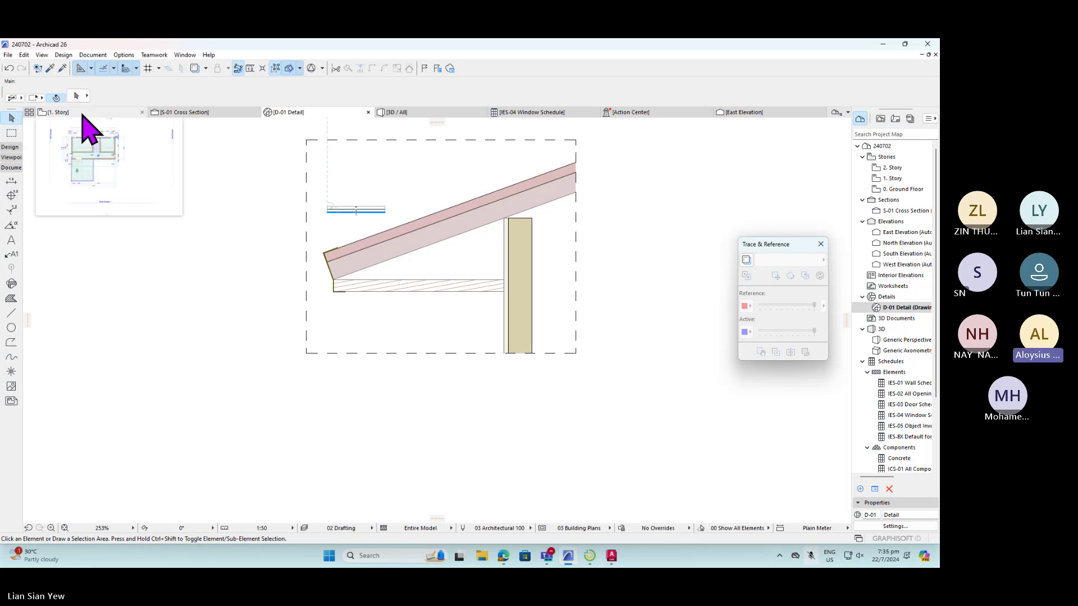
{"action": "double_click", "coordinate": [893, 179]}
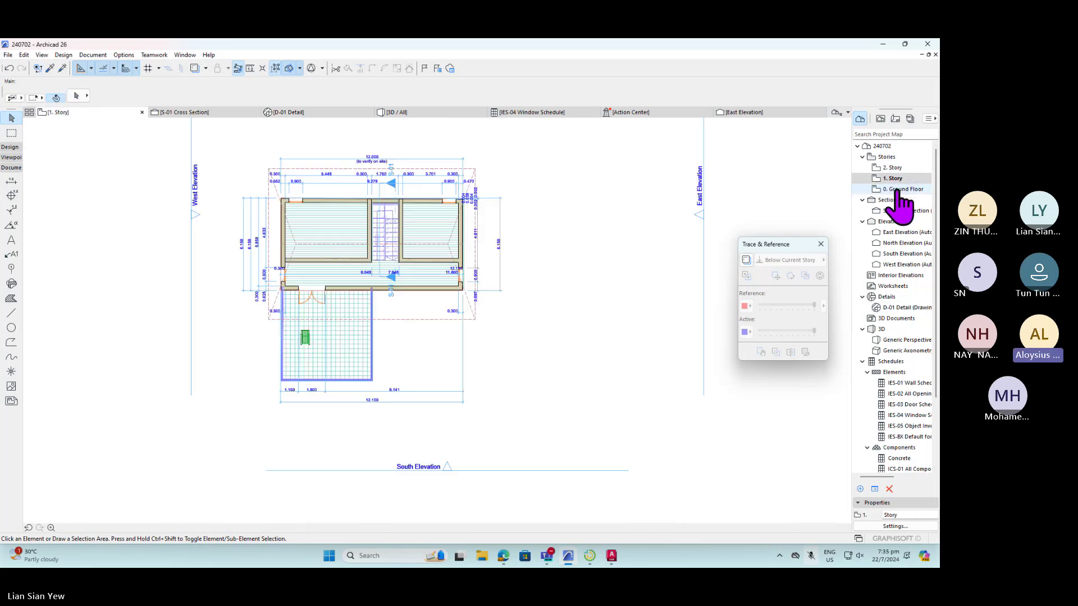
{"action": "double_click", "coordinate": [899, 189]}
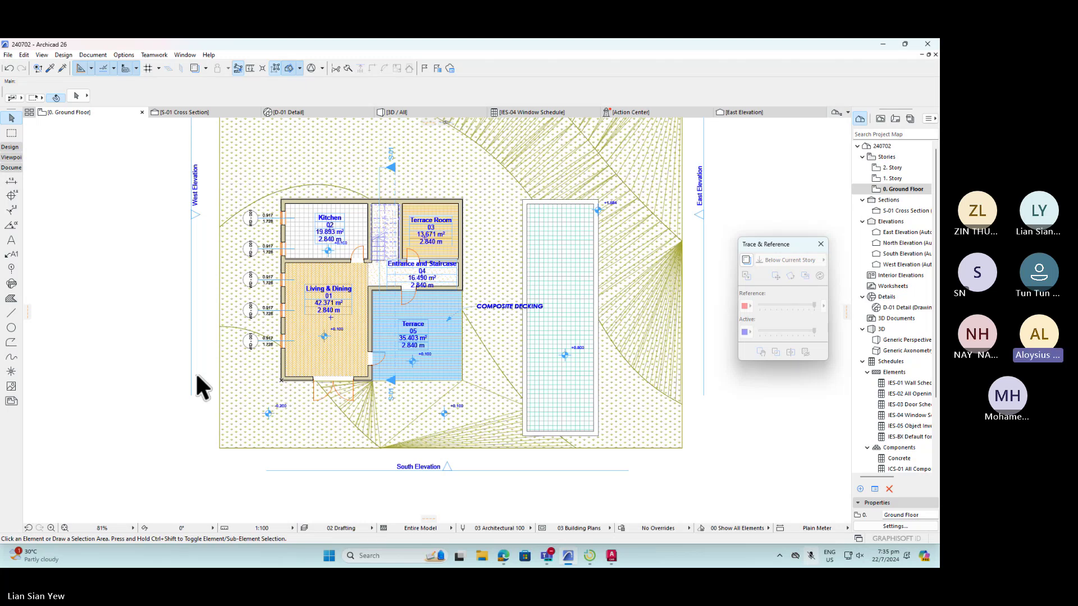
- Draw an all-floors rectangular marquee around the Kitchen, staircase and Terrace Room, cutting through the Living & Dining room
{"action": "left_click", "coordinate": [11, 134]}
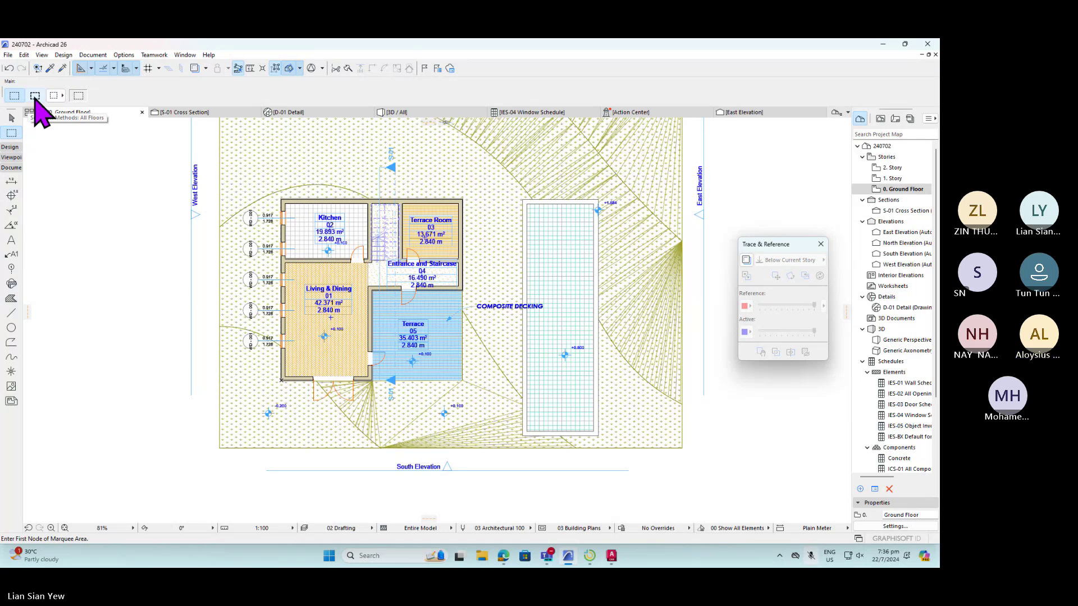
{"action": "left_click", "coordinate": [34, 96]}
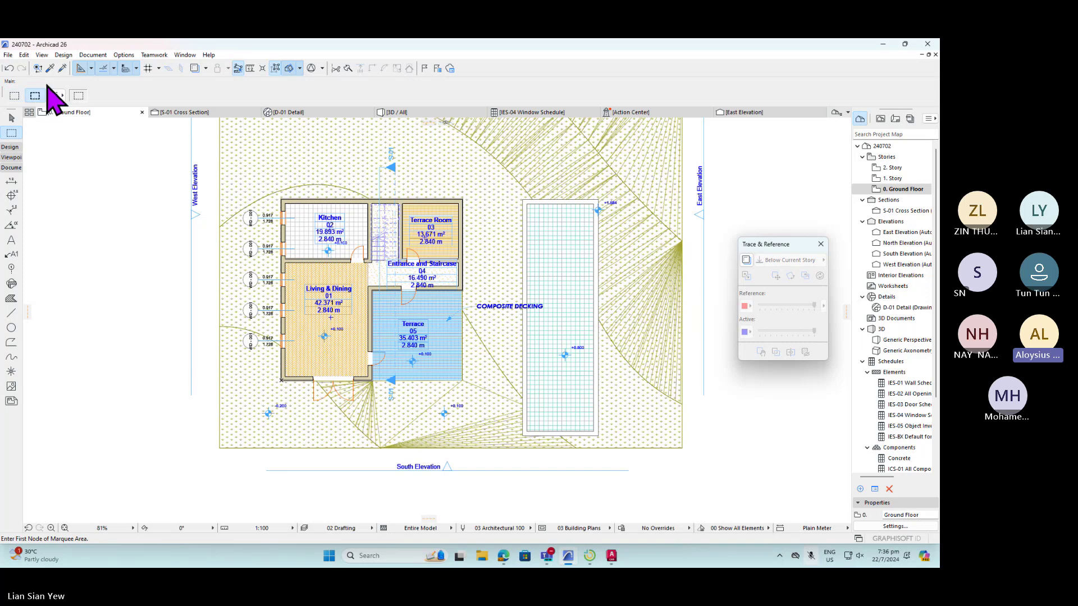
{"action": "left_click", "coordinate": [261, 184]}
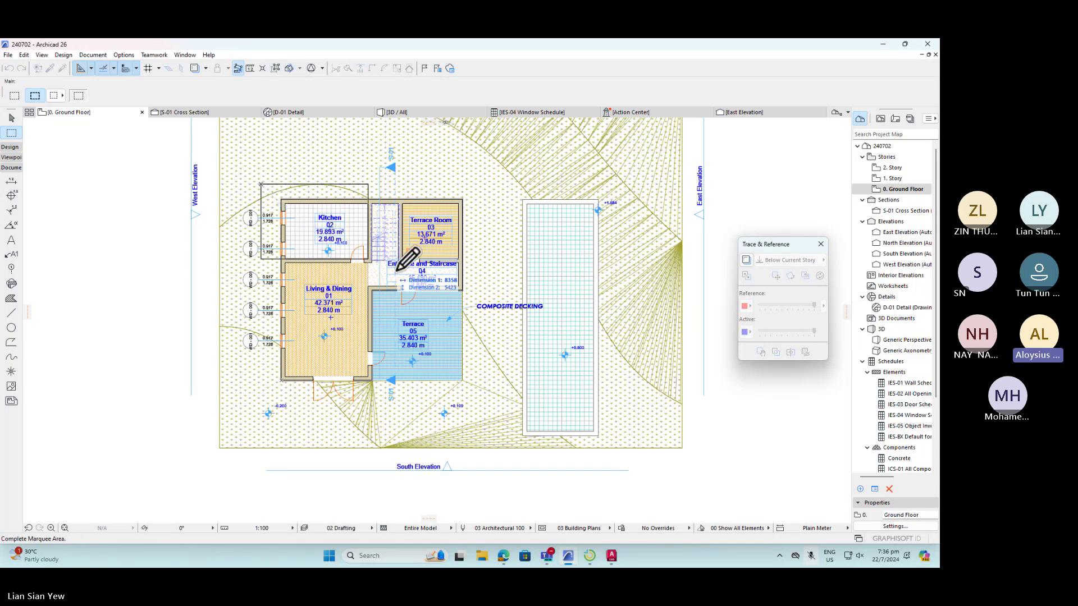
{"action": "left_click", "coordinate": [482, 301]}
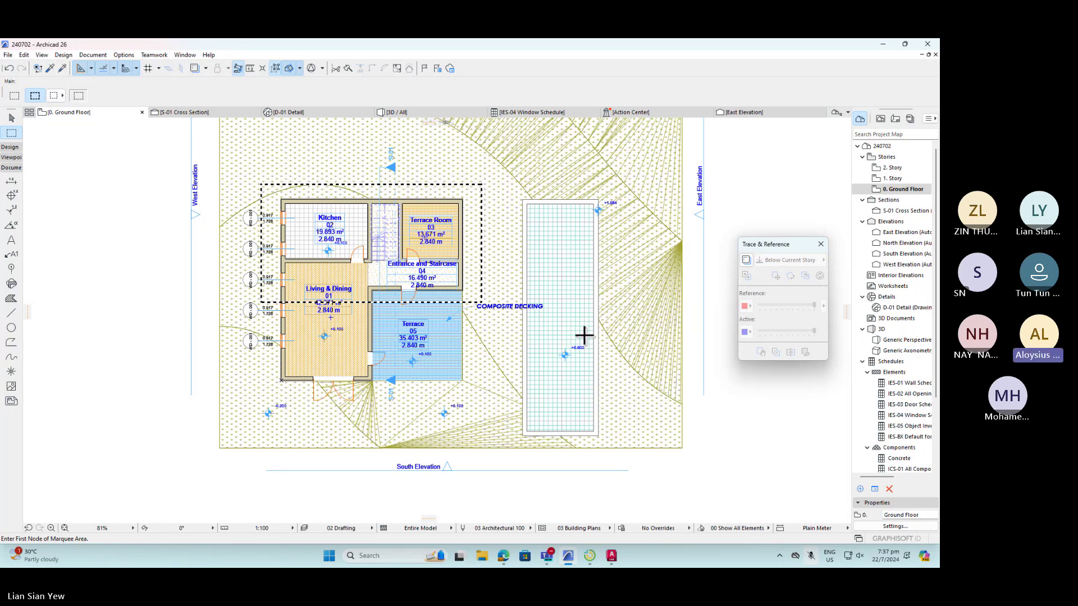
- Show the marquee area in 3D and frame the whole house in perspective, looking obliquely at the cut side
{"action": "key", "text": "F5"}
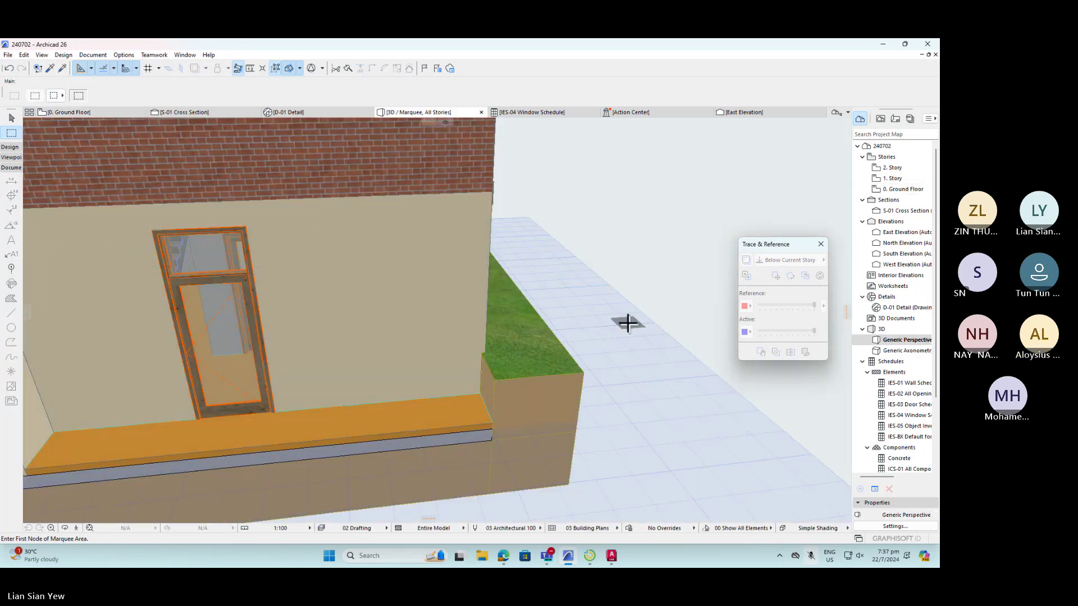
{"action": "scroll", "coordinate": [629, 334], "scroll_direction": "down", "scroll_amount": 10}
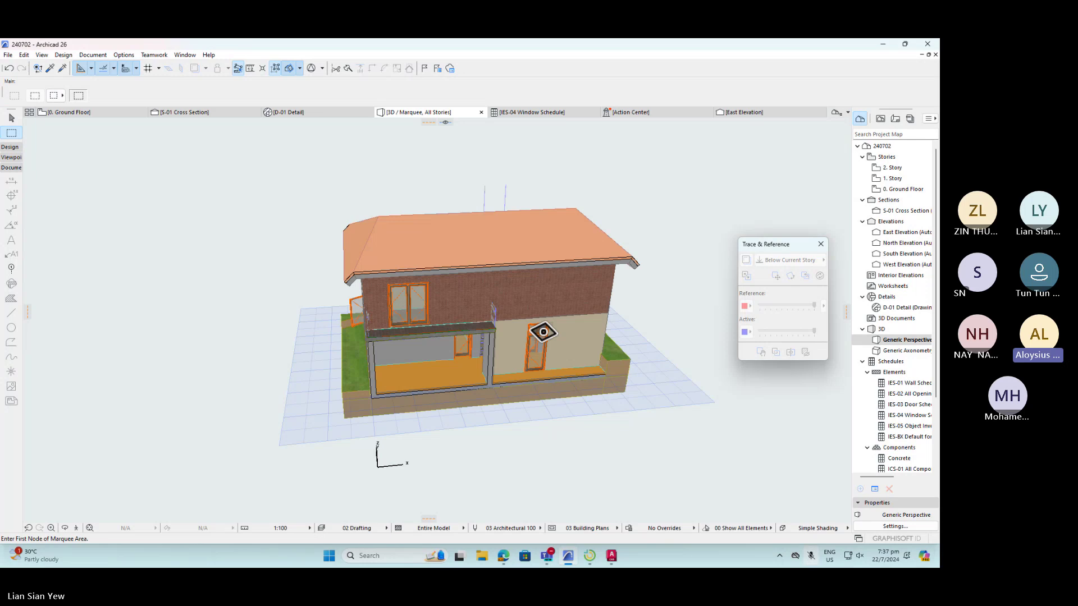
{"action": "middle_click_drag", "start_coordinate": [457, 378], "coordinate": [464, 356]}
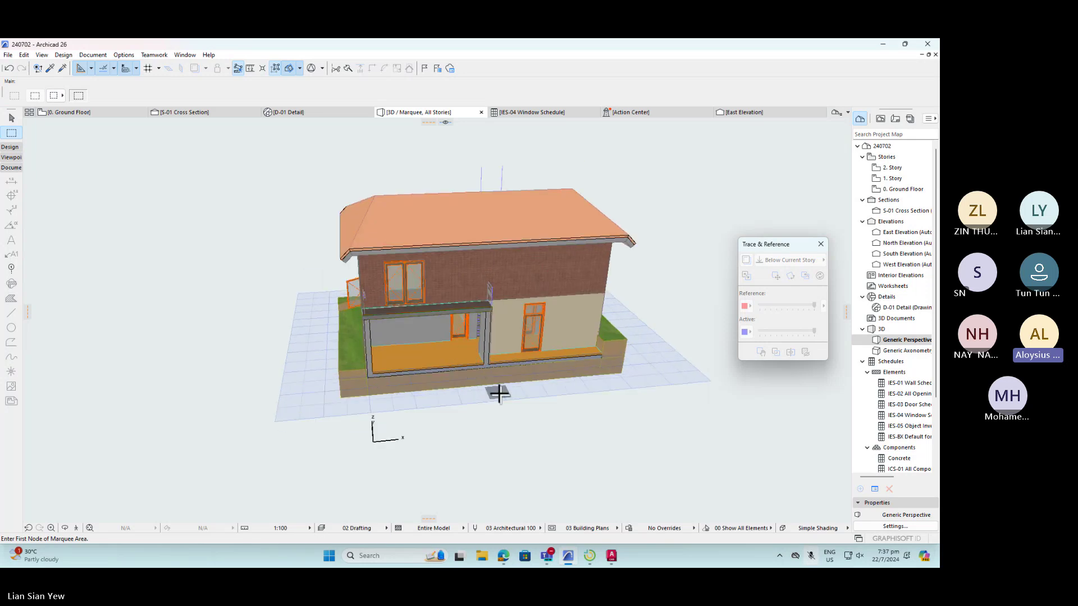
{"action": "middle_click_drag", "start_coordinate": [499, 394], "coordinate": [482, 311], "text": "shift"}
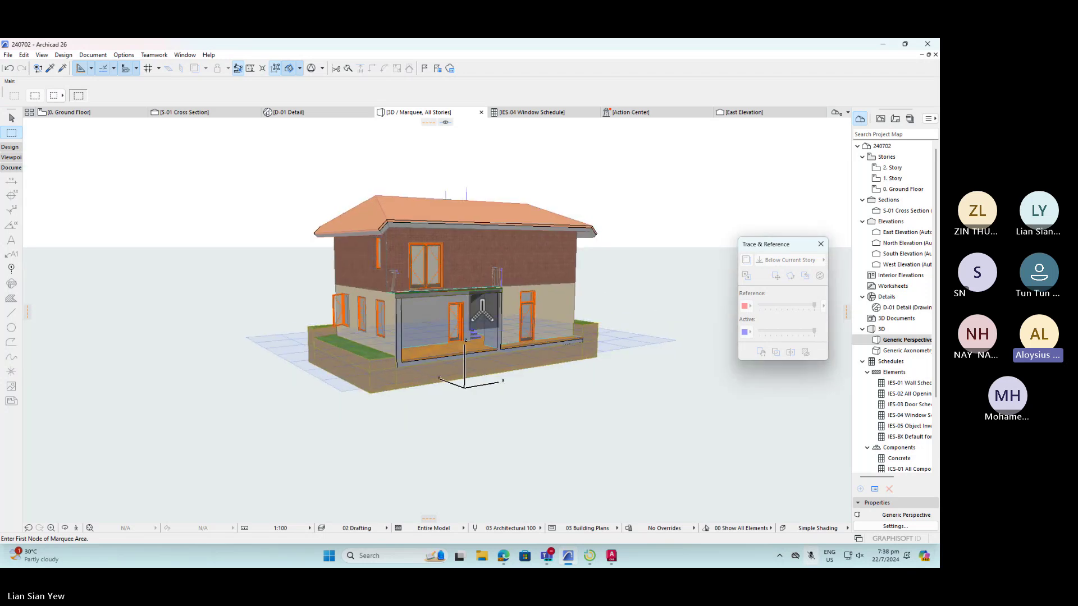
{"action": "scroll", "coordinate": [482, 312], "scroll_direction": "up", "scroll_amount": 5}
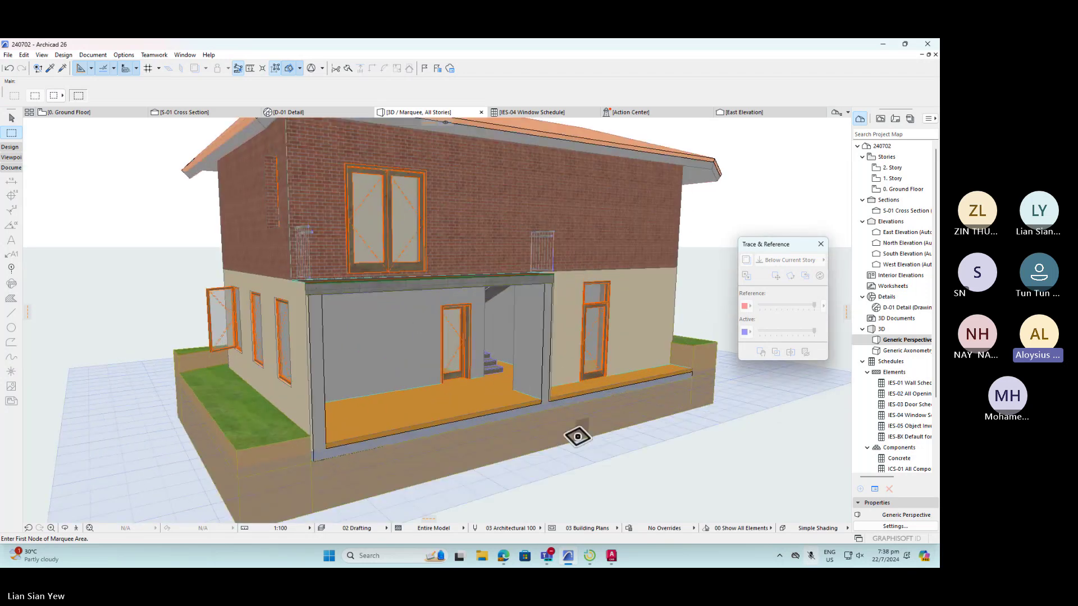
{"action": "scroll", "coordinate": [539, 440], "scroll_direction": "down", "scroll_amount": 5}
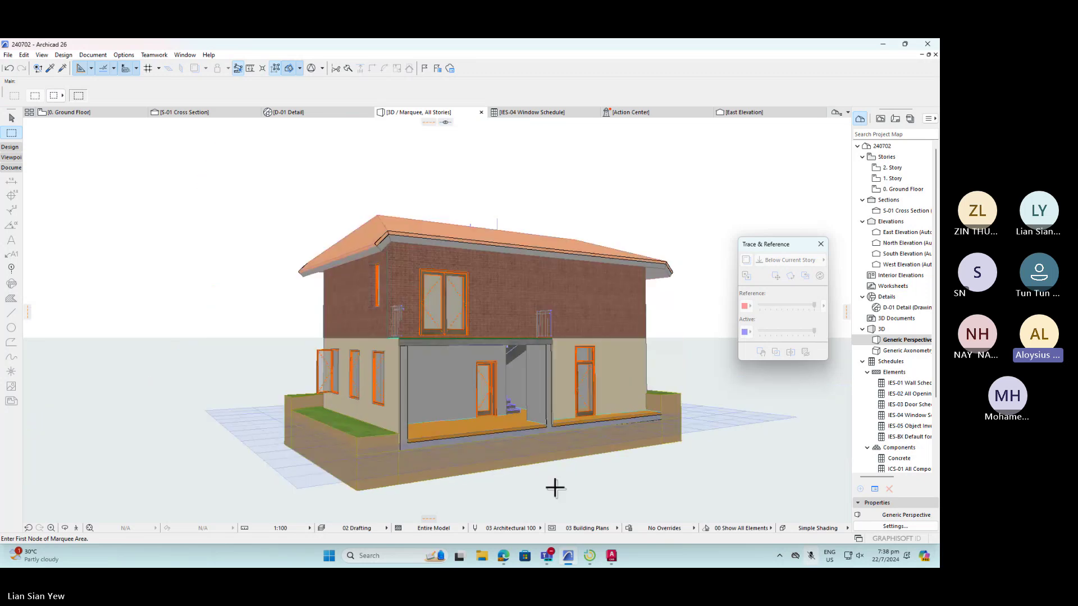
{"action": "scroll", "coordinate": [555, 329], "scroll_direction": "up", "scroll_amount": 2}
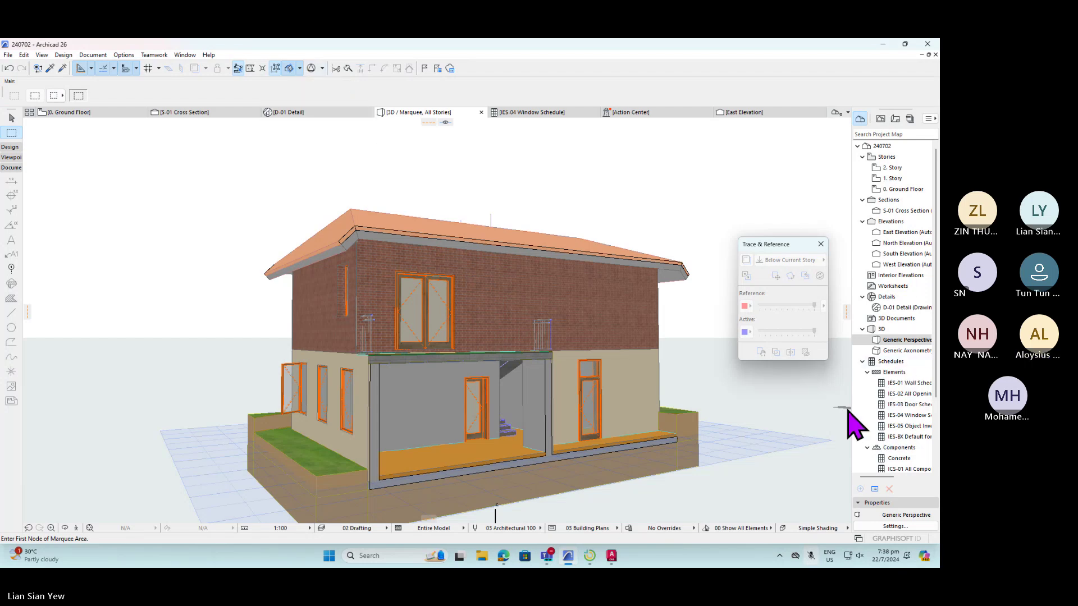
{"action": "left_click", "coordinate": [835, 414]}
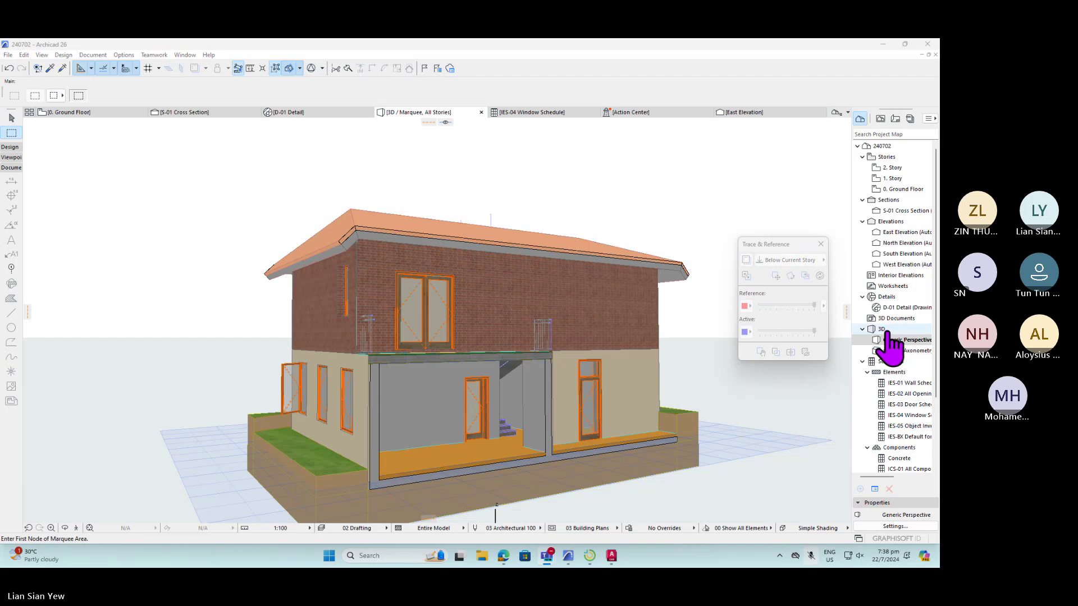
{"action": "scroll", "coordinate": [904, 427], "scroll_direction": "down", "scroll_amount": 2}
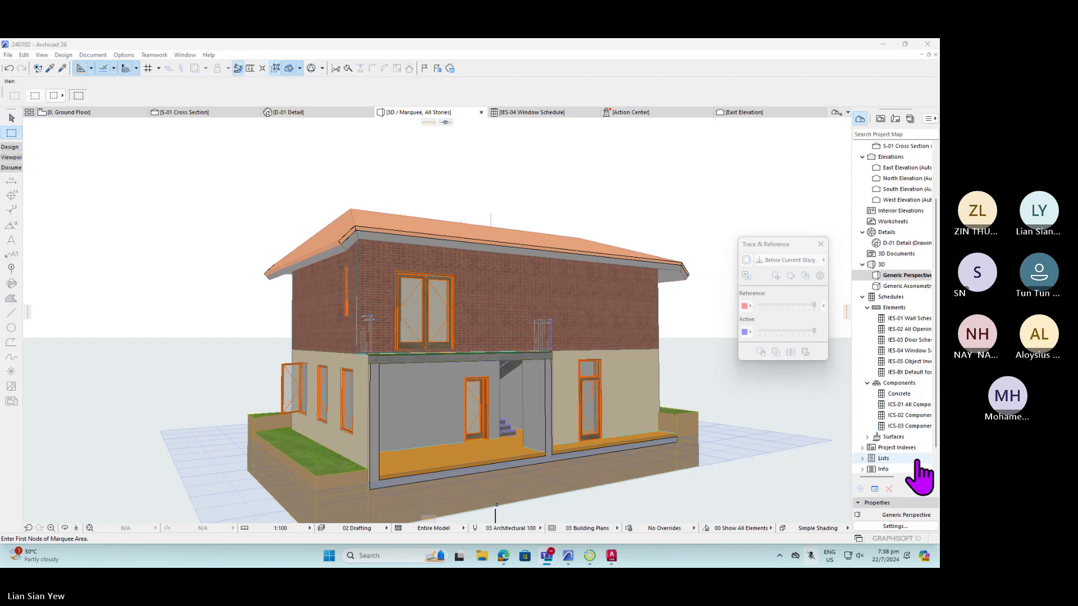
{"action": "left_click", "coordinate": [899, 505]}
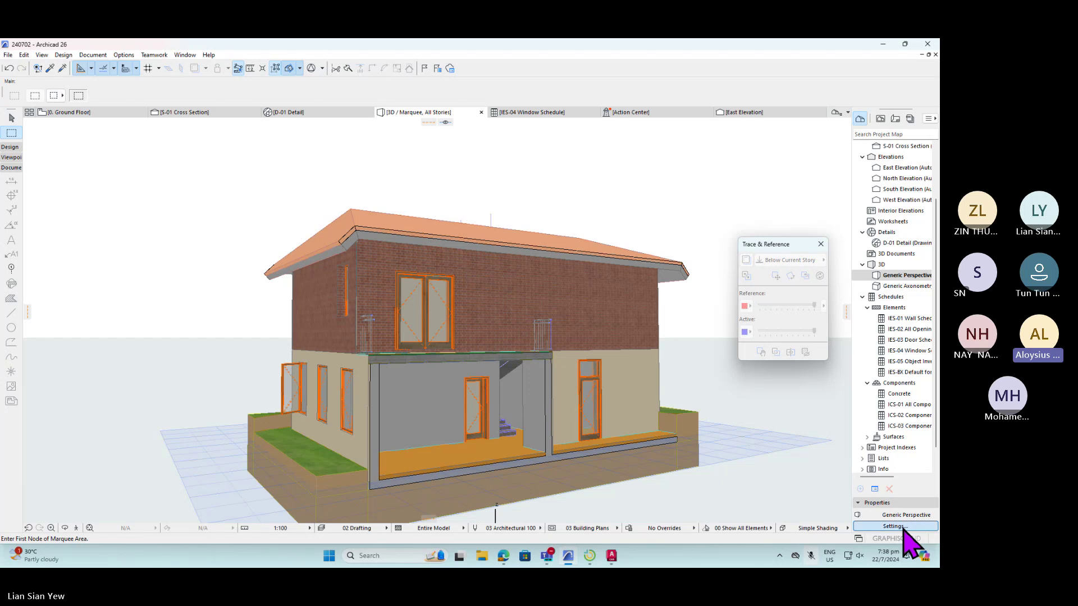
{"action": "left_click", "coordinate": [894, 527]}
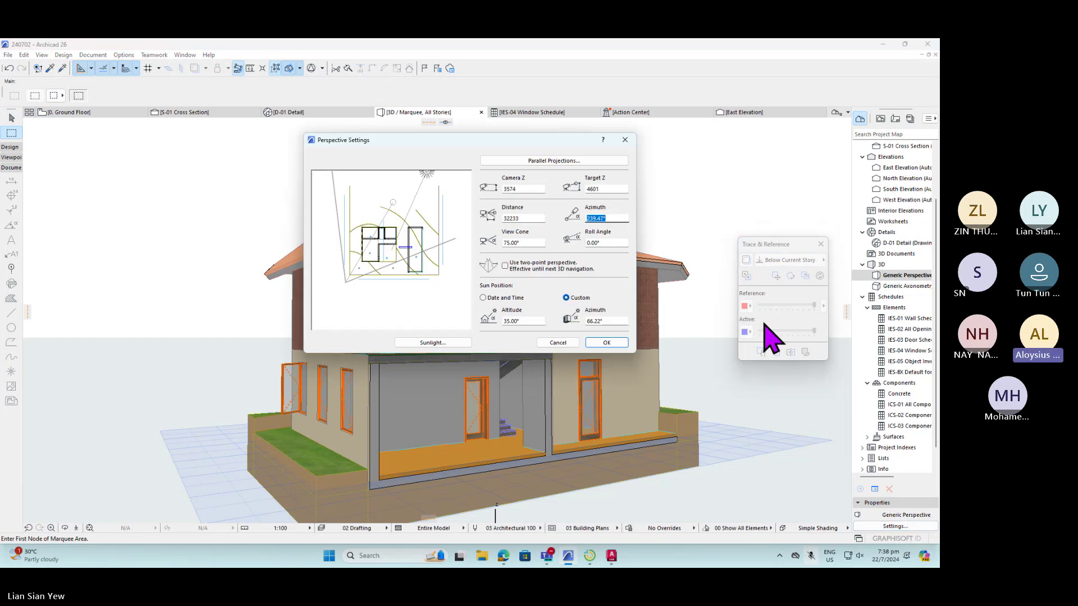
{"action": "left_click", "coordinate": [625, 140]}
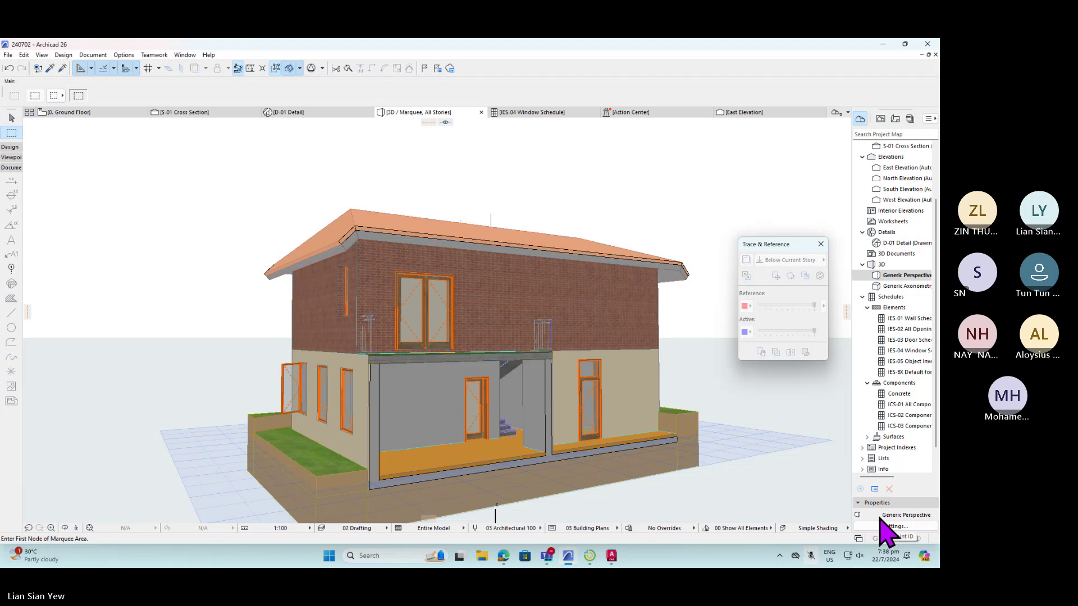
{"action": "left_click", "coordinate": [881, 265]}
{"action": "right_click", "coordinate": [880, 267]}
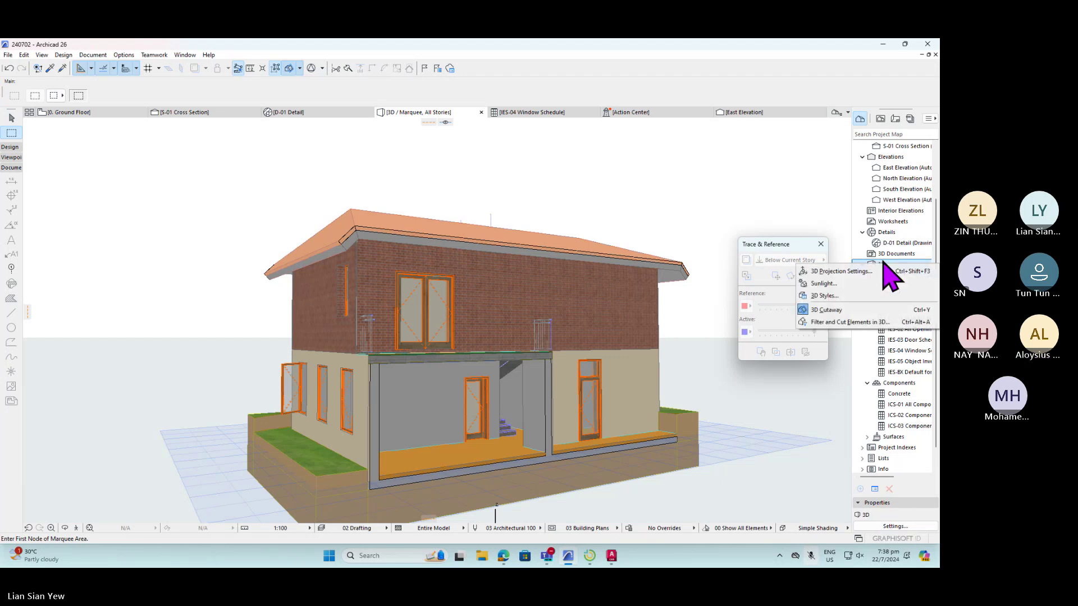
{"action": "left_click", "coordinate": [872, 79]}
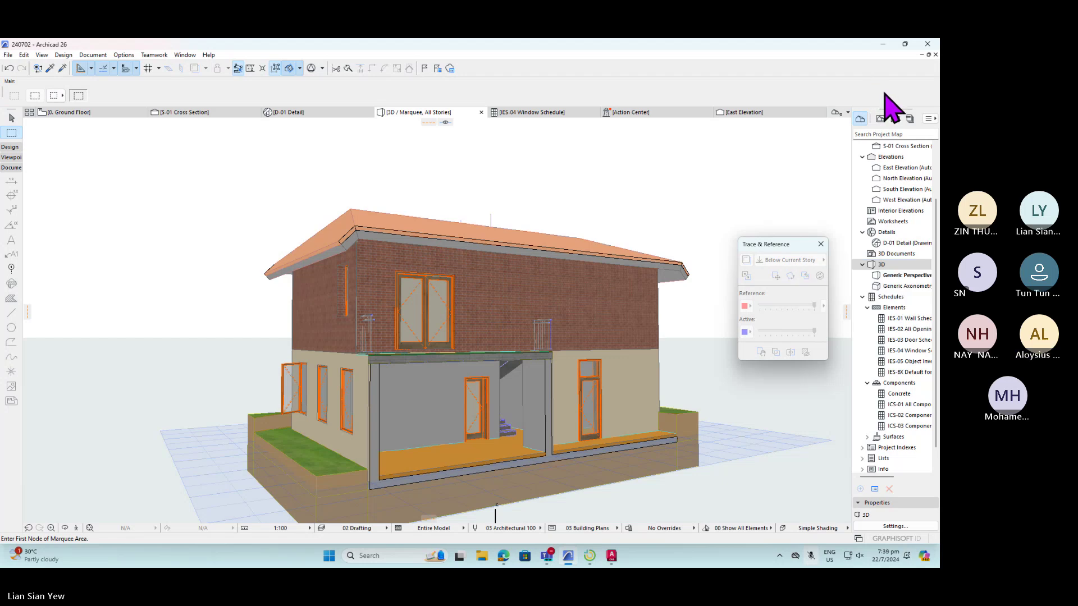
- Save the current 3D marquee perspective as a view, keeping the 02 Drafting layer combination and 1:100 scale
{"action": "right_click", "coordinate": [444, 113]}
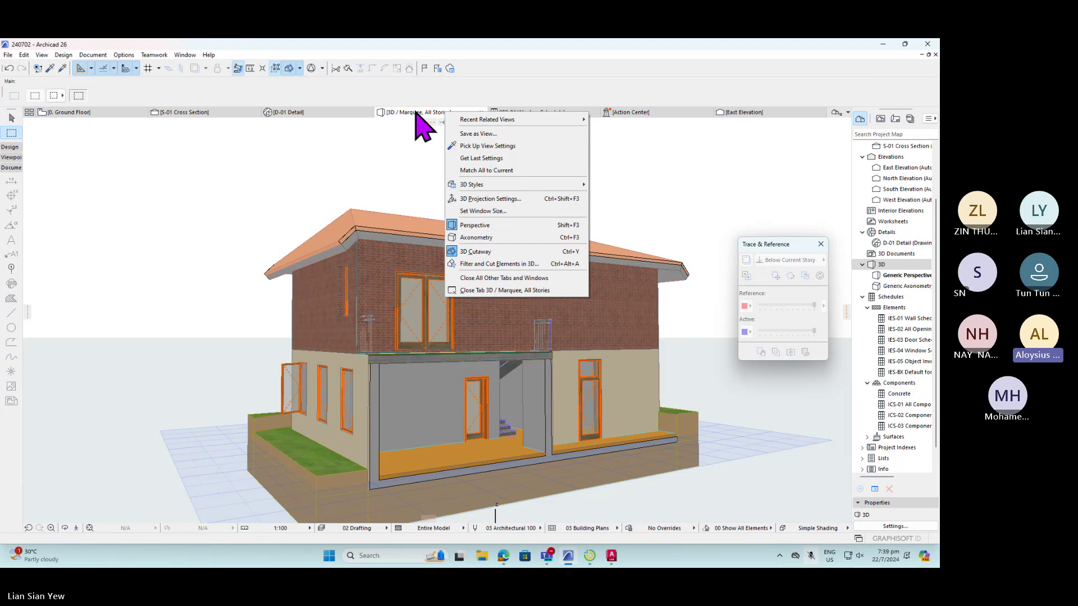
{"action": "left_click", "coordinate": [503, 135]}
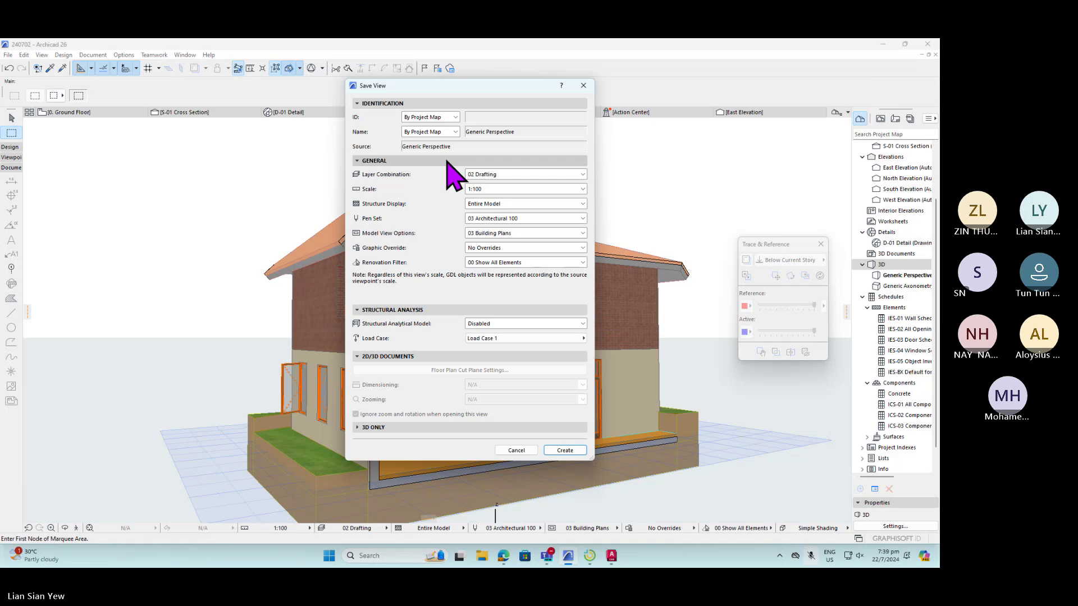
{"action": "left_click", "coordinate": [567, 451]}
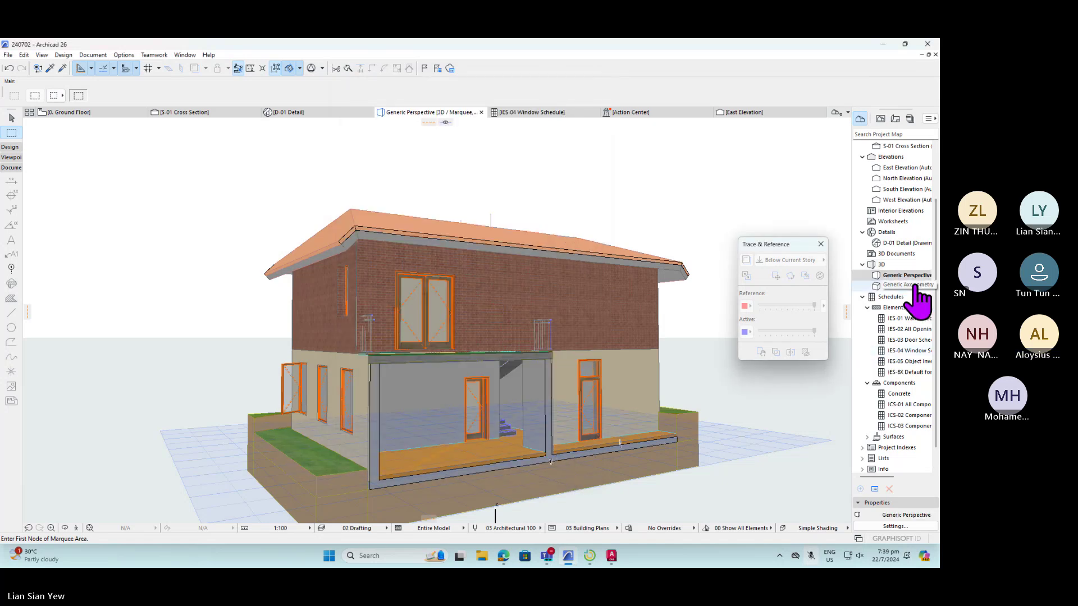
- Turn the 3D Cutaway off and back on in the Generic Perspective
{"action": "left_click", "coordinate": [903, 276]}
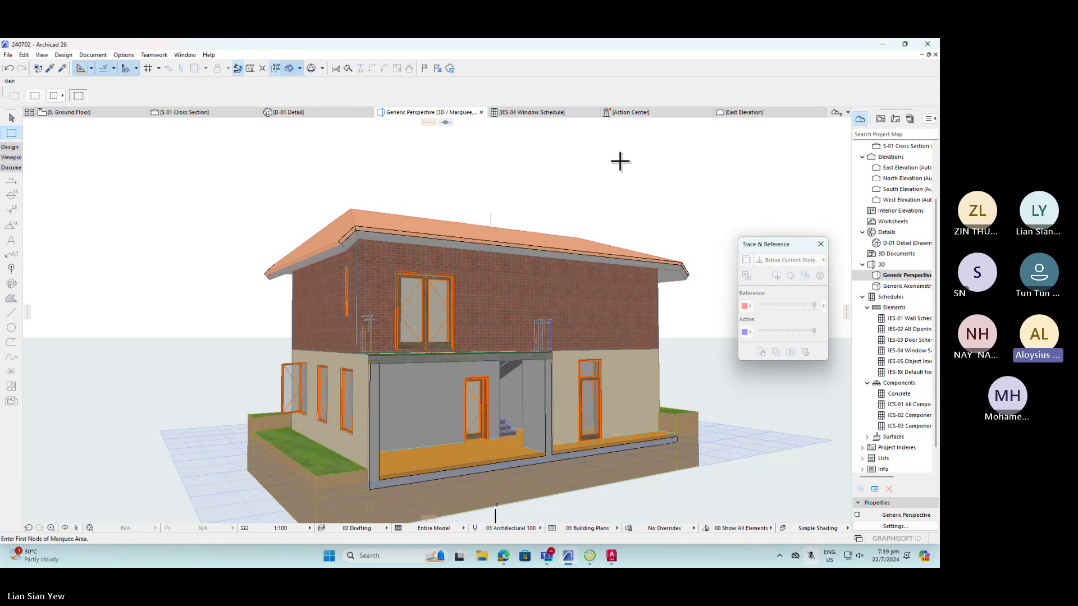
{"action": "left_click", "coordinate": [292, 69]}
{"action": "left_click", "coordinate": [291, 69]}
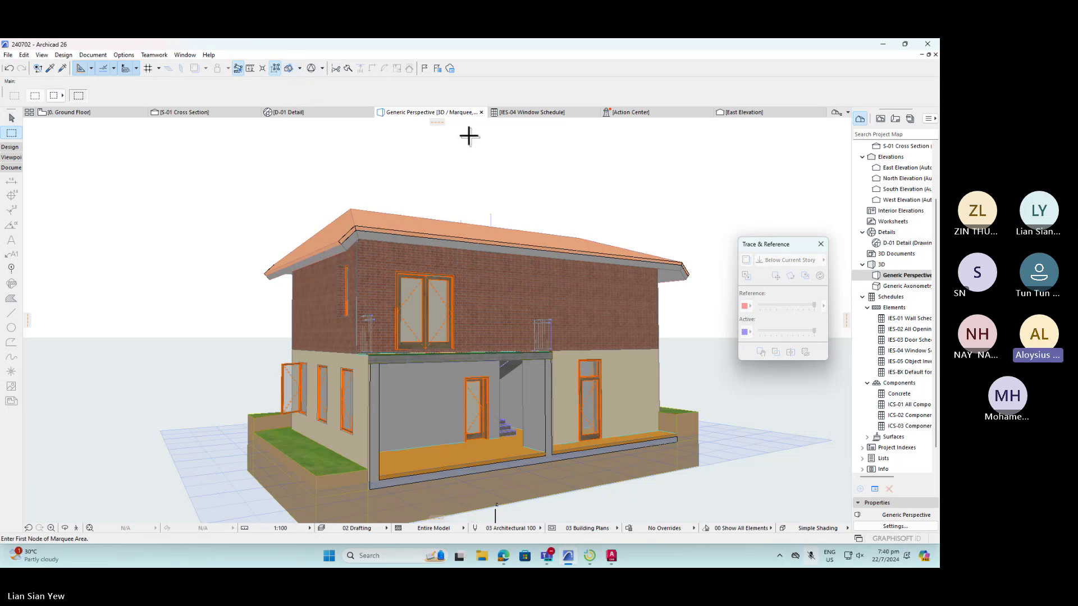
{"action": "left_click", "coordinate": [292, 69]}
- Place a horizontal cutting plane through the upper story, finalize it and inspect the exposed rooms from above
{"action": "mouse_move", "coordinate": [446, 123]}
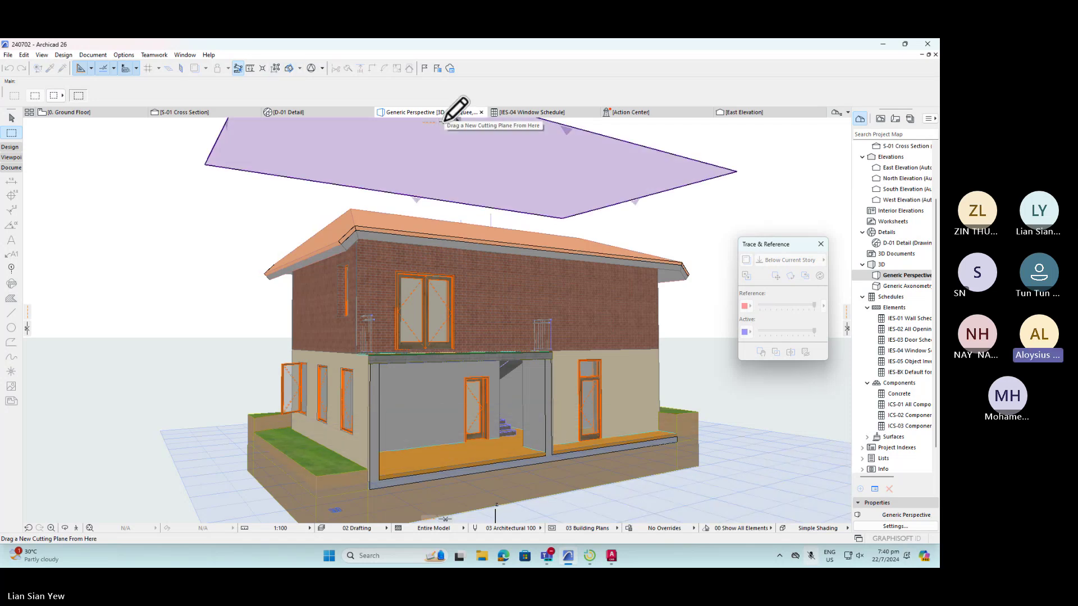
{"action": "mouse_move", "coordinate": [446, 119]}
{"action": "left_mouse_down"}
{"action": "mouse_move", "coordinate": [489, 320]}
{"action": "mouse_move", "coordinate": [504, 259]}
{"action": "mouse_move", "coordinate": [501, 292]}
{"action": "mouse_move", "coordinate": [494, 279]}
{"action": "left_mouse_up"}
{"action": "middle_click_drag", "start_coordinate": [490, 279], "coordinate": [435, 393], "text": "shift"}
{"action": "scroll", "coordinate": [438, 382], "scroll_direction": "down", "scroll_amount": 3}
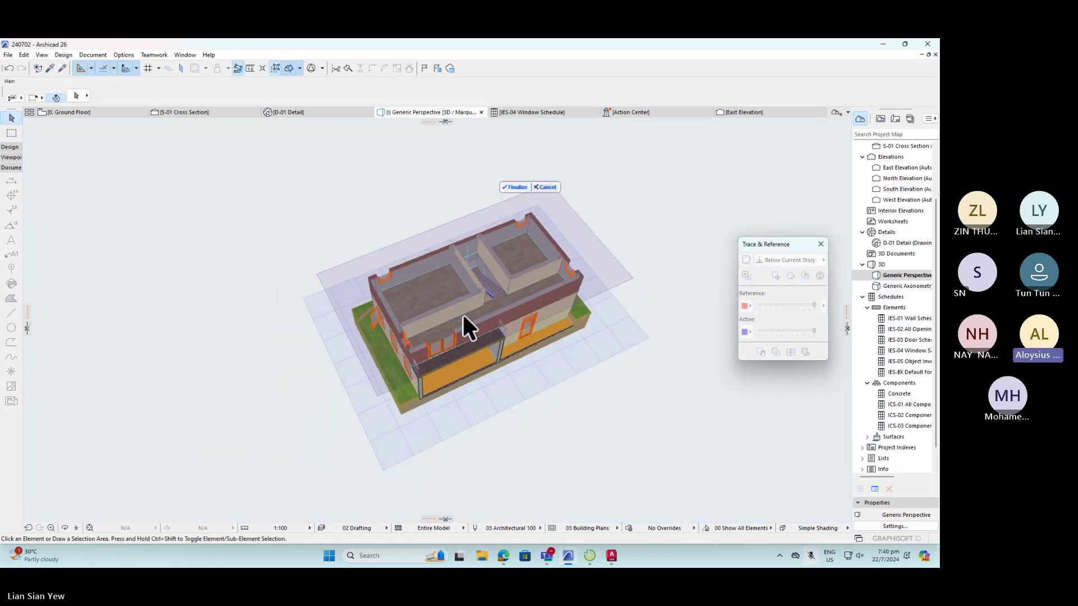
{"action": "middle_click_drag", "start_coordinate": [271, 198], "coordinate": [579, 256], "text": "shift"}
{"action": "left_click", "coordinate": [483, 286]}
{"action": "mouse_move", "coordinate": [429, 429]}
{"action": "middle_mouse_down", "text": "shift"}
{"action": "mouse_move", "coordinate": [616, 376]}
{"action": "mouse_move", "coordinate": [574, 293]}
{"action": "mouse_move", "coordinate": [537, 354]}
{"action": "mouse_move", "coordinate": [387, 450]}
{"action": "mouse_move", "coordinate": [289, 320]}
{"action": "mouse_move", "coordinate": [517, 393]}
{"action": "mouse_move", "coordinate": [442, 274]}
{"action": "middle_mouse_up", "text": "shift"}
- Return to the Generic Perspective from the D-01 detail and move the horizontal cutting plane back above the roof
{"action": "key", "text": "ctrl+shift+Tab"}
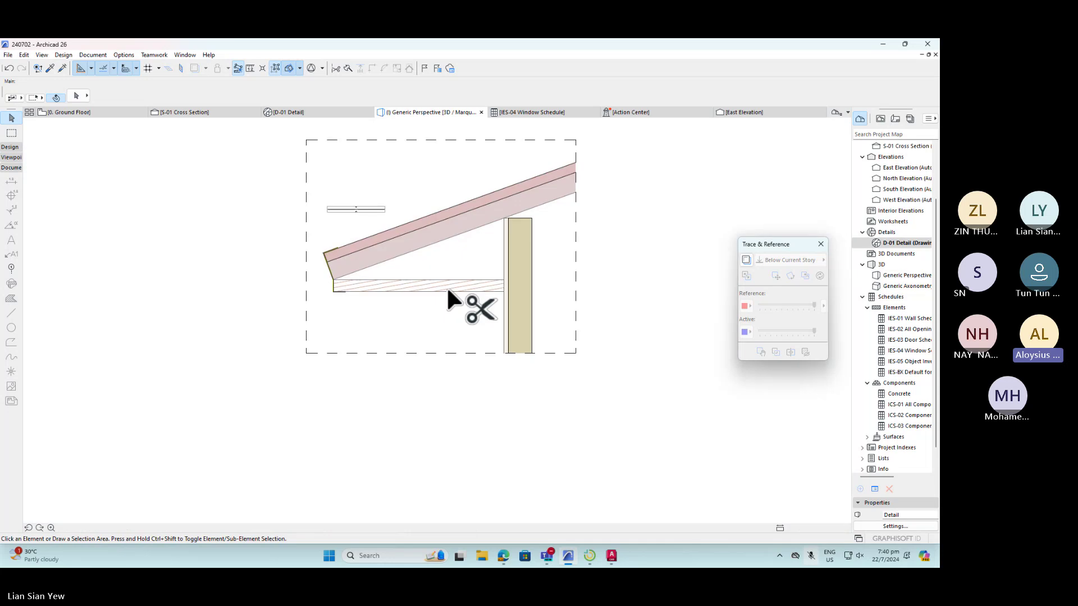
{"action": "double_click", "coordinate": [905, 275]}
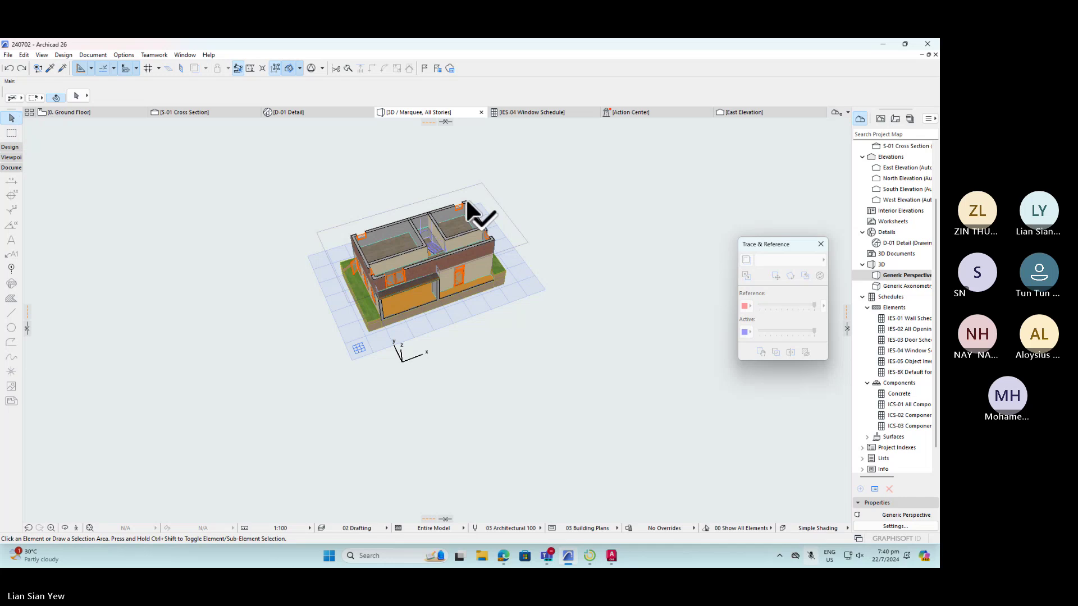
{"action": "left_click_drag", "start_coordinate": [524, 243], "coordinate": [444, 120]}
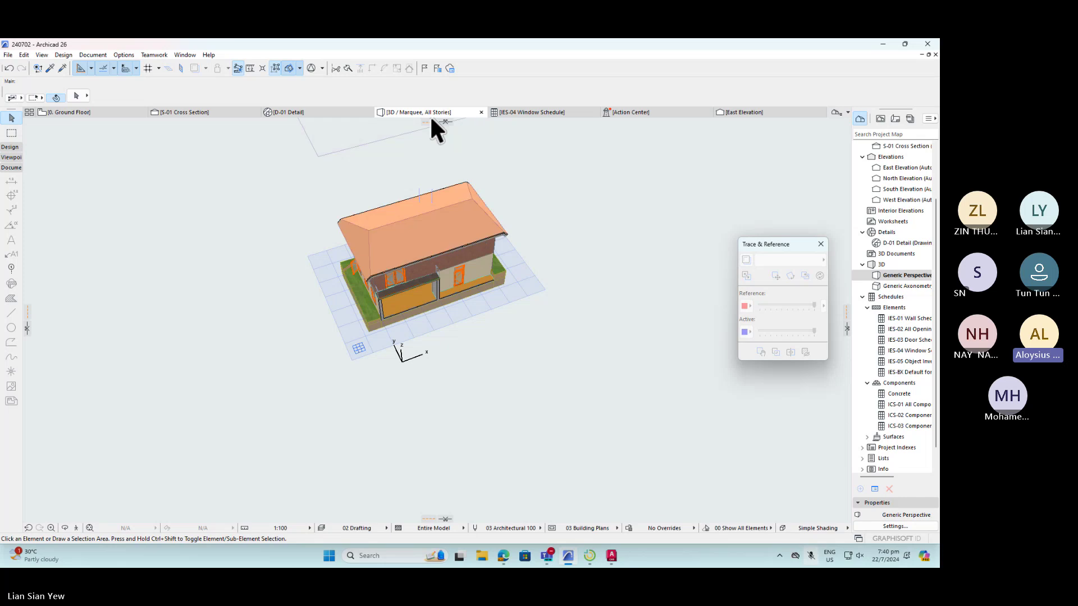
{"action": "middle_click_drag", "start_coordinate": [495, 404], "coordinate": [539, 275], "text": "shift"}
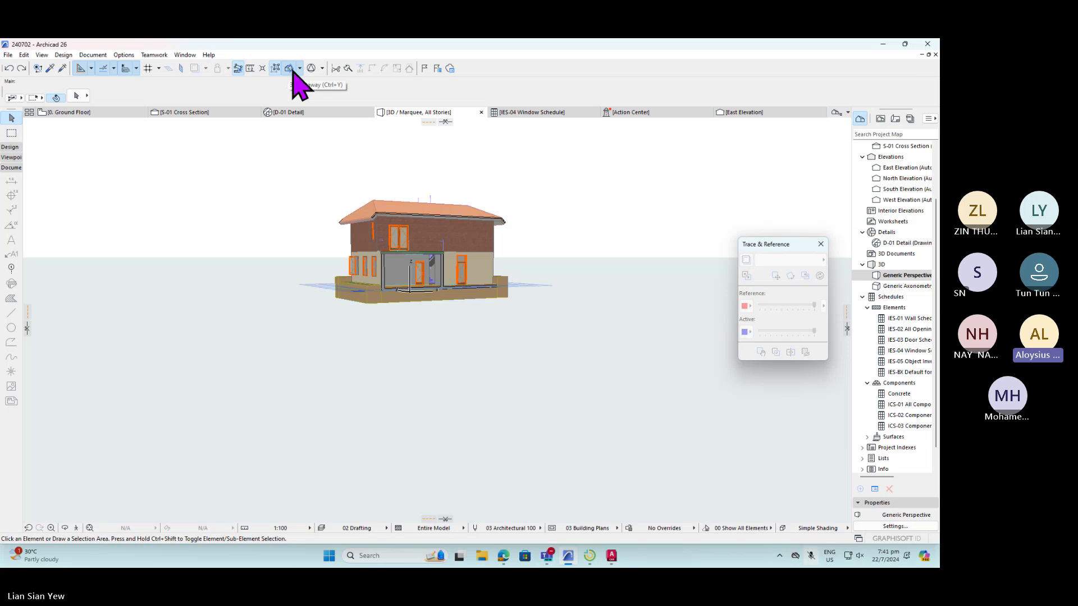
- Cut the house with a horizontal cutting plane at a Z coordinate of about 4597, finalize it and frame the opened upper story from above
{"action": "mouse_move", "coordinate": [446, 122]}
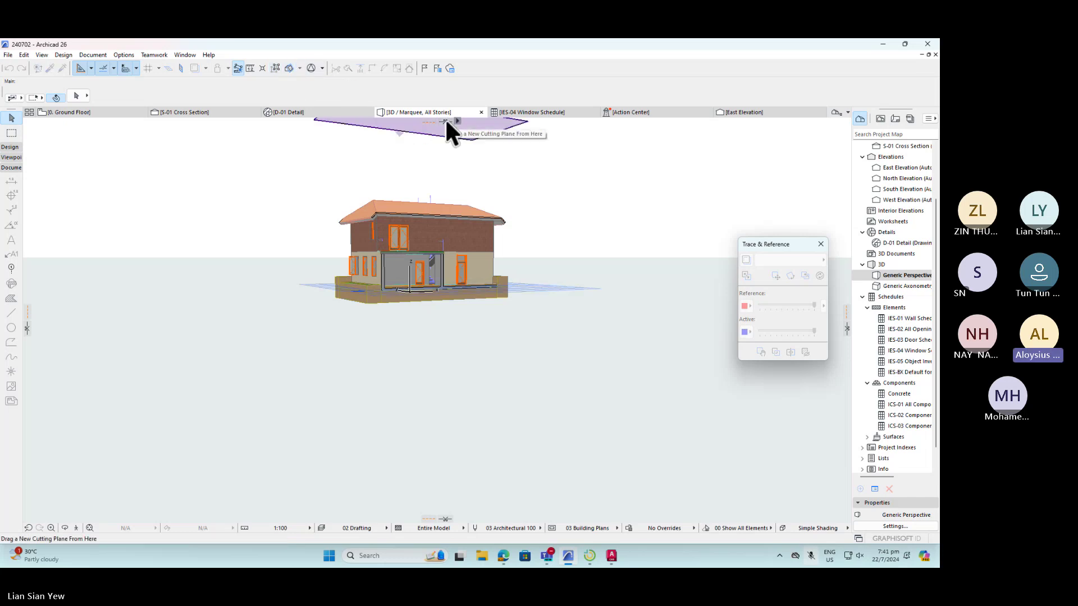
{"action": "left_click_drag", "start_coordinate": [446, 121], "coordinate": [473, 234]}
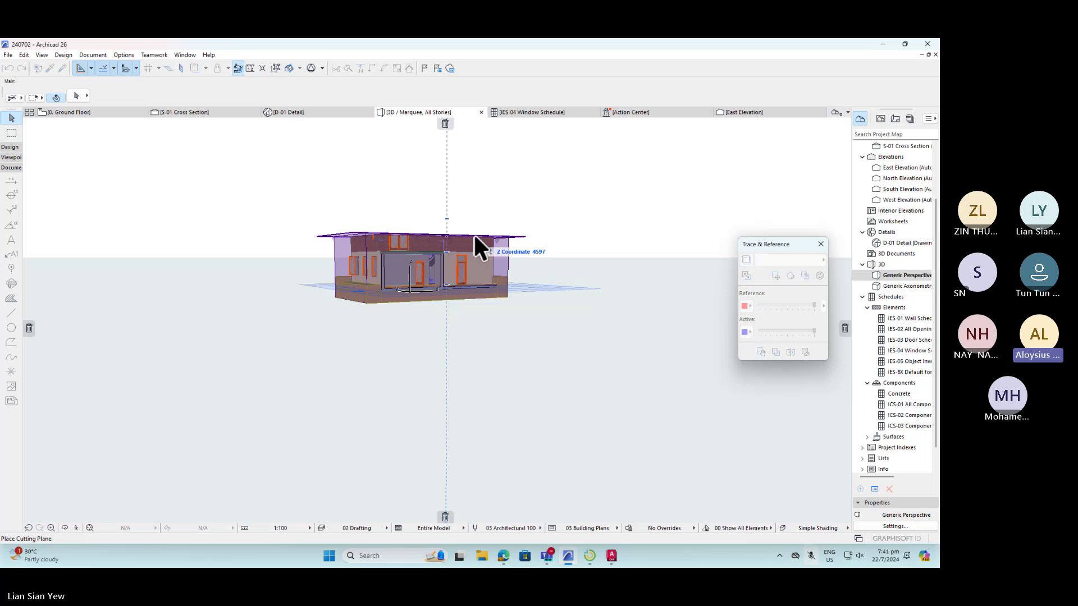
{"action": "left_click_drag", "start_coordinate": [474, 234], "coordinate": [473, 234]}
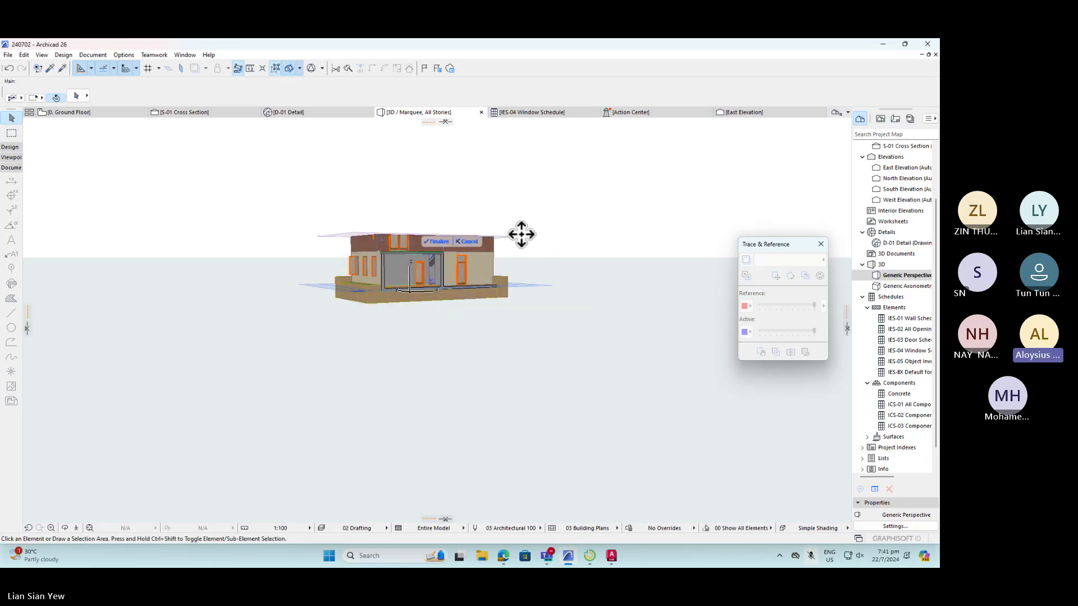
{"action": "left_click", "coordinate": [436, 241]}
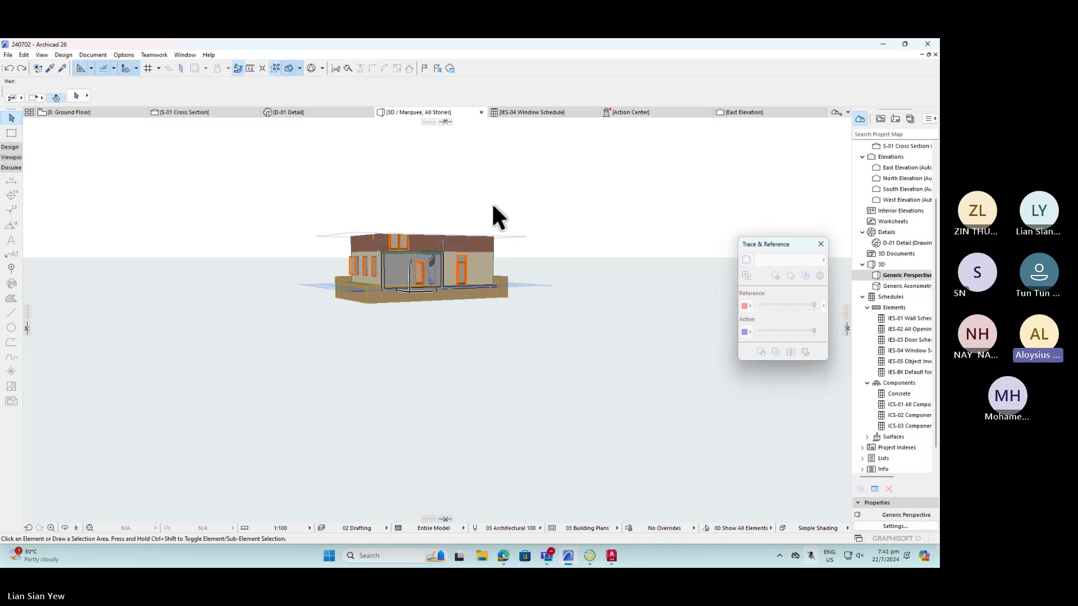
{"action": "middle_click_drag", "start_coordinate": [493, 205], "coordinate": [533, 260], "text": "shift"}
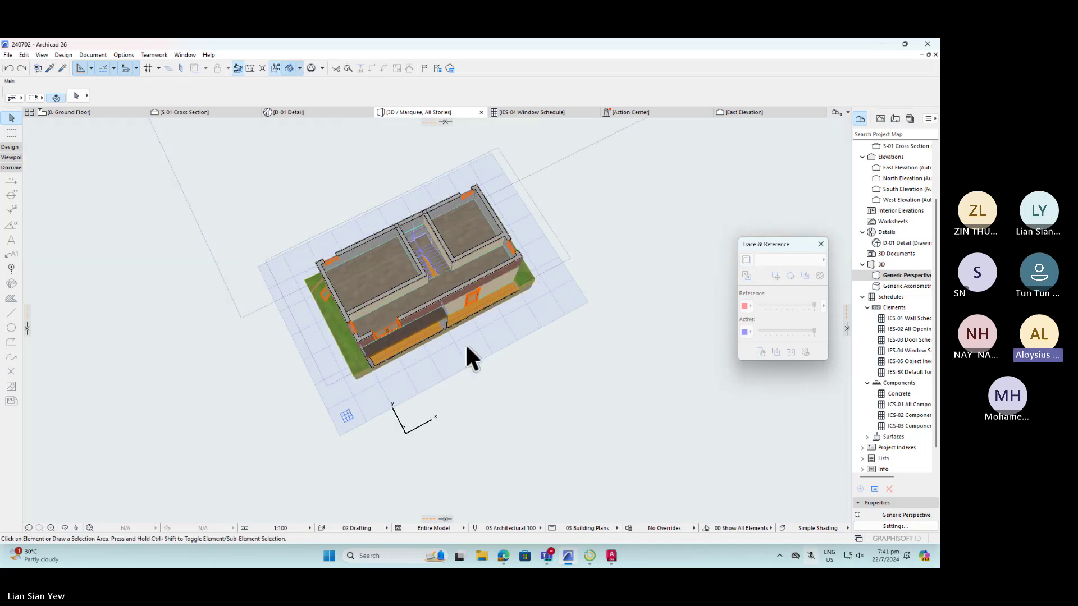
{"action": "mouse_move", "coordinate": [463, 349]}
{"action": "middle_mouse_down", "text": "shift"}
{"action": "mouse_move", "coordinate": [445, 344]}
{"action": "mouse_move", "coordinate": [472, 354]}
{"action": "middle_mouse_up", "text": "shift"}
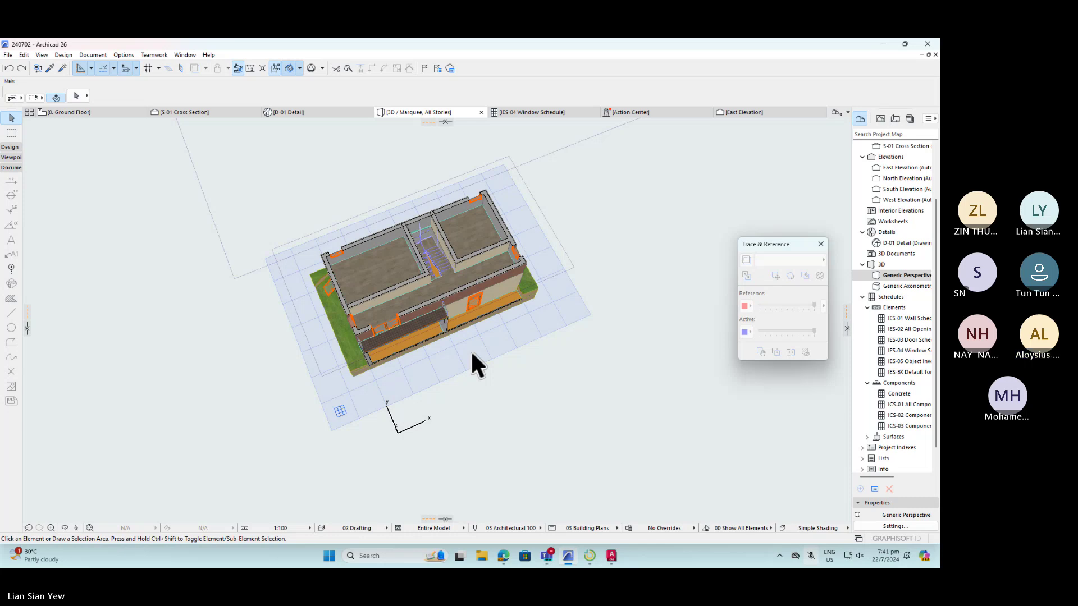
- Save the cutaway perspective as a view with the 02 Drafting layer combination, 1:100 scale and Simple Shading 3D style
{"action": "right_click", "coordinate": [398, 114]}
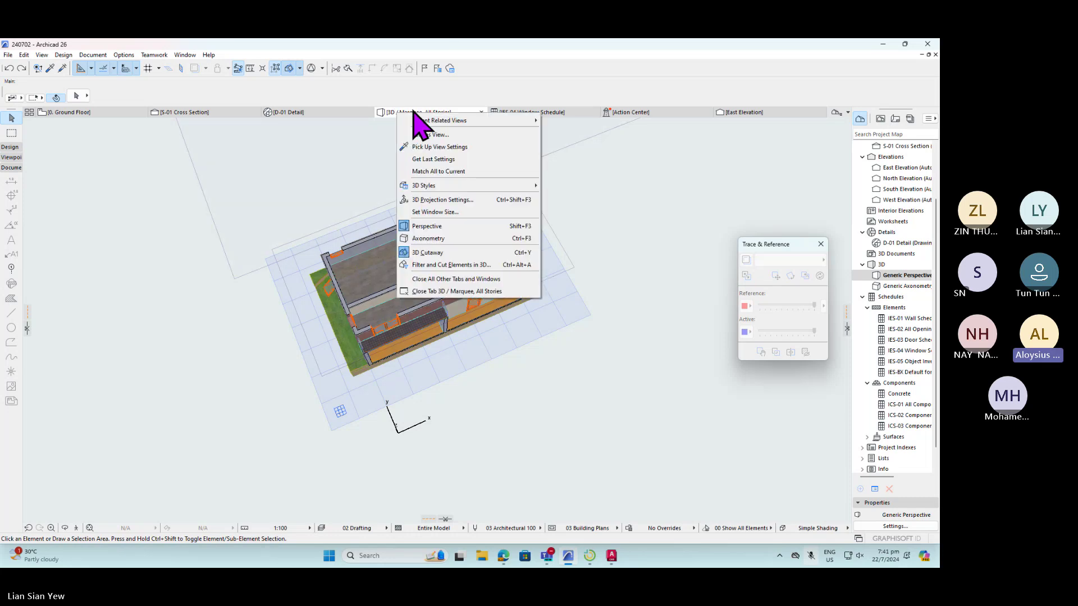
{"action": "left_click", "coordinate": [453, 135]}
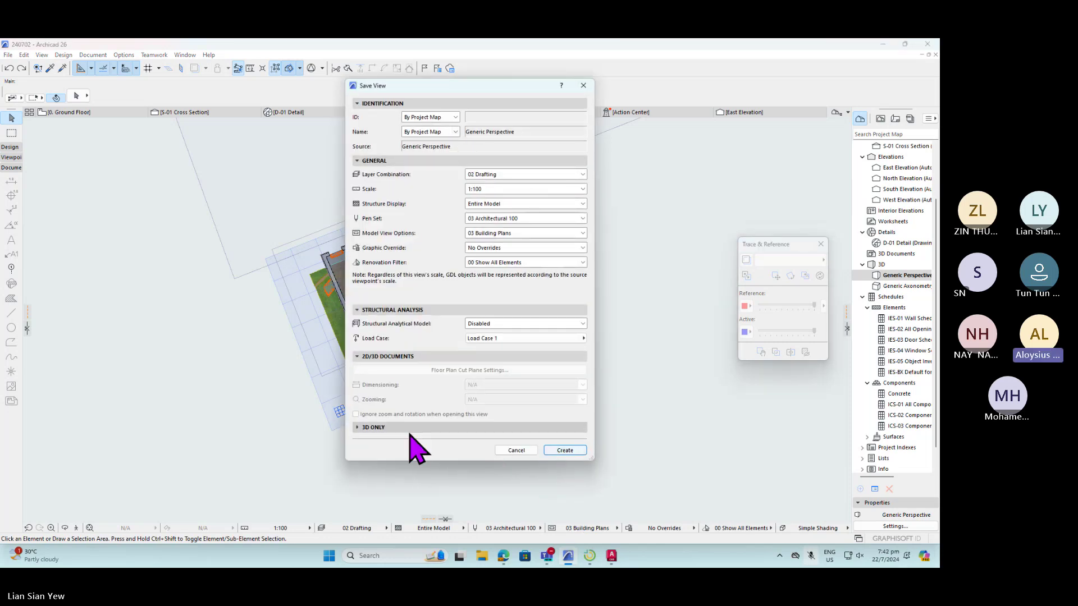
{"action": "left_click", "coordinate": [371, 428]}
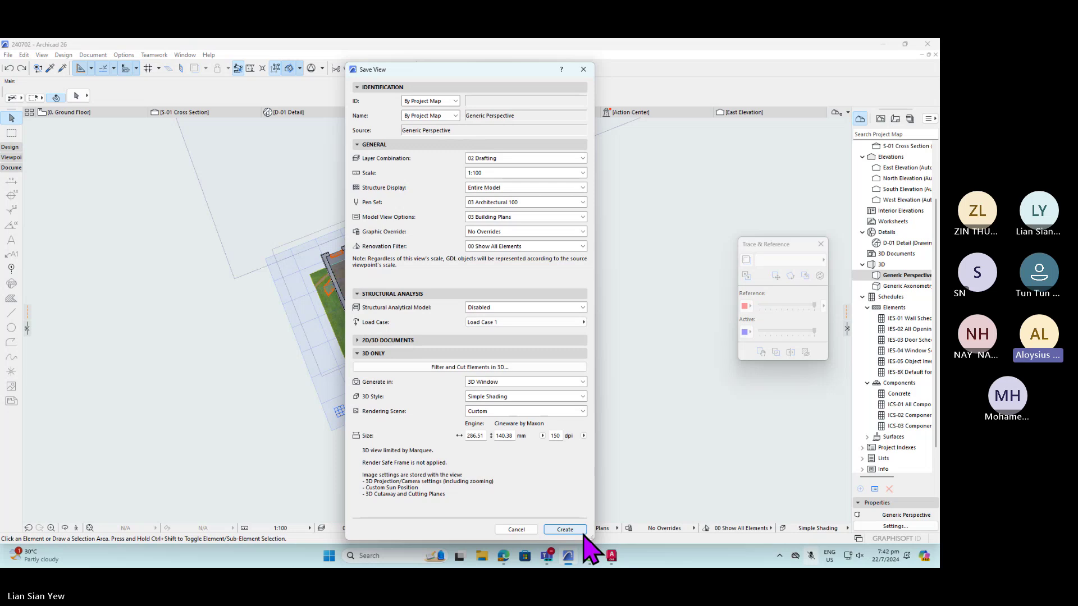
{"action": "left_click", "coordinate": [584, 533]}
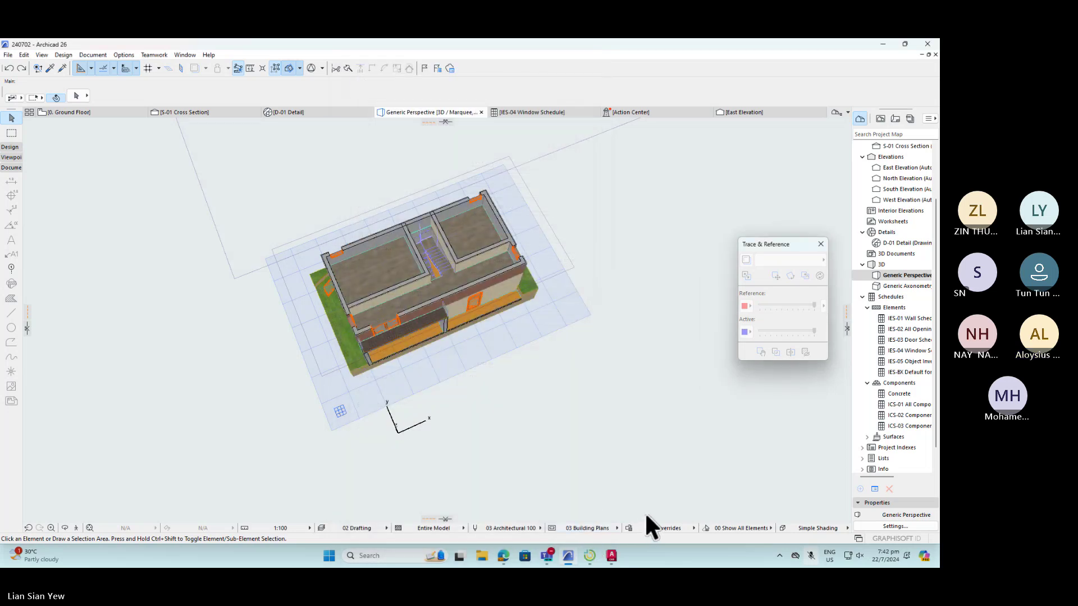
- Examine where the saved perspective sits in the View Map, and look through the Layout Book and the publisher set
{"action": "left_click_drag", "start_coordinate": [564, 475], "coordinate": [398, 365]}
{"action": "left_click", "coordinate": [881, 119]}
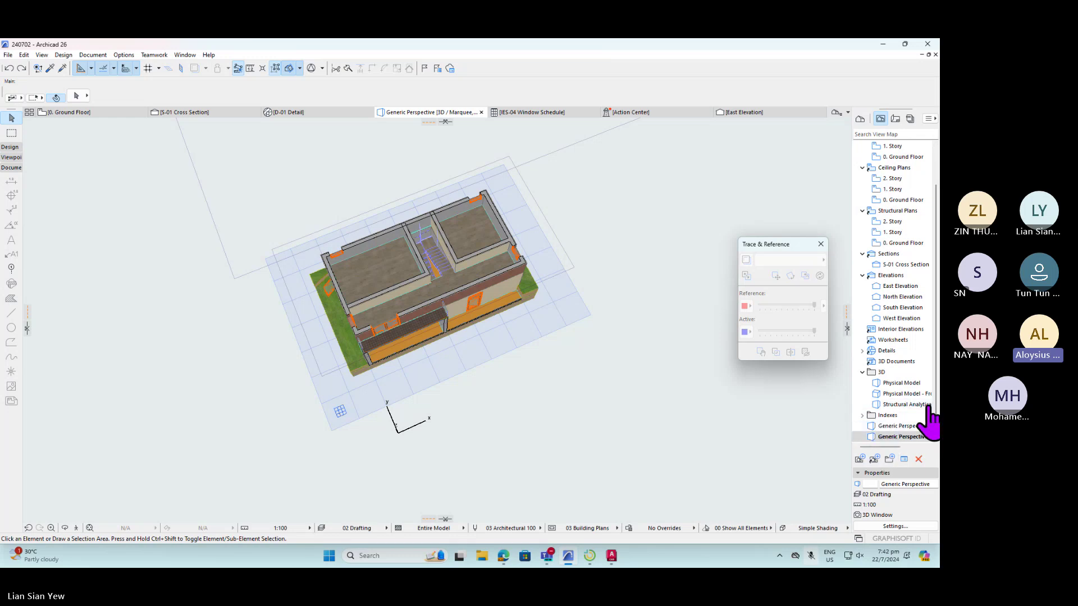
{"action": "left_click", "coordinate": [869, 437]}
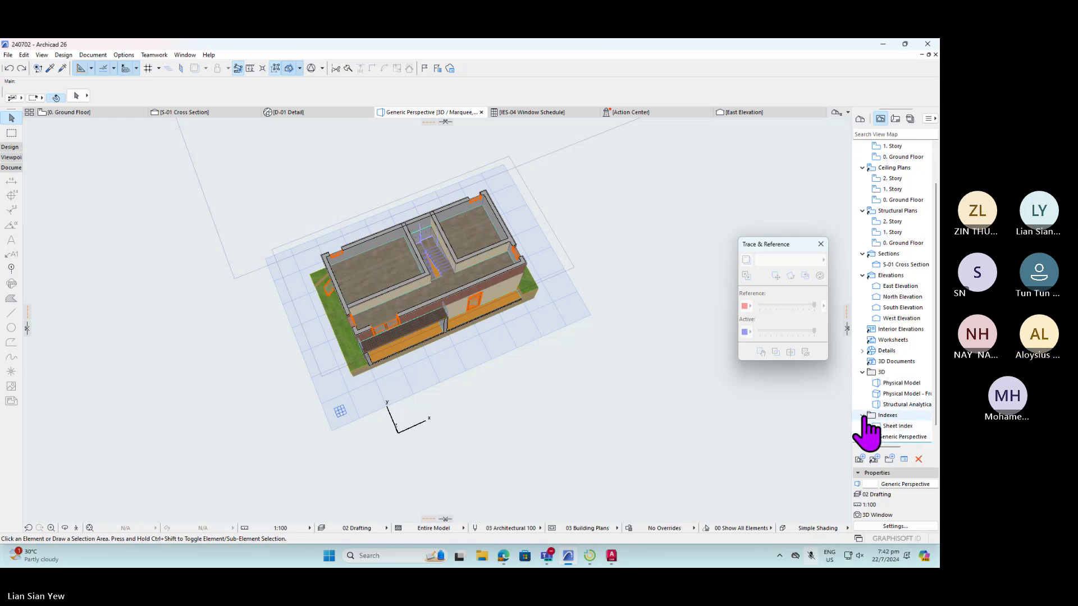
{"action": "left_click", "coordinate": [889, 373]}
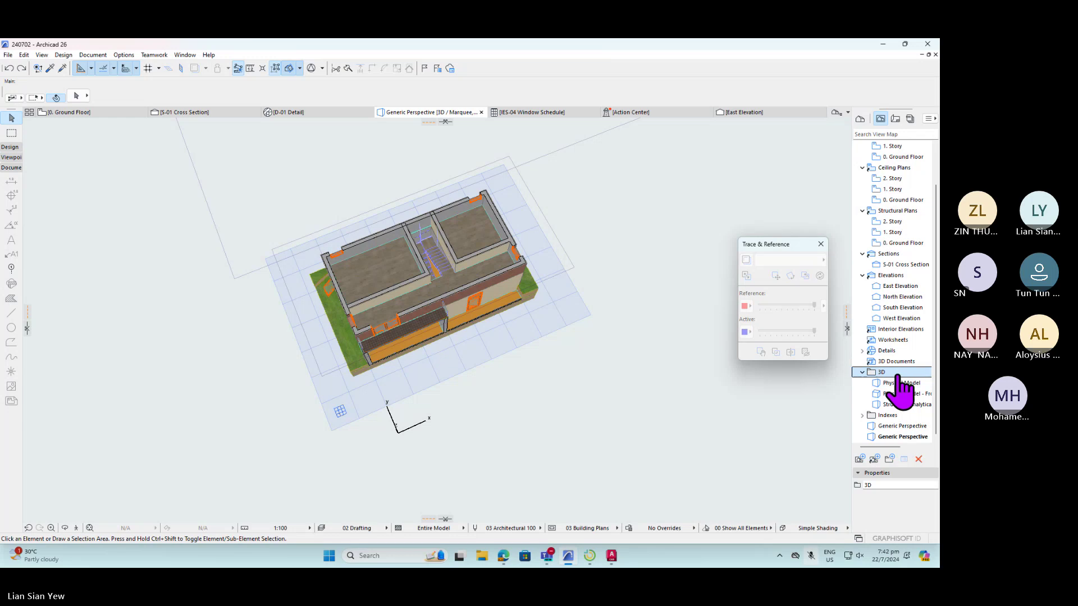
{"action": "left_click", "coordinate": [895, 119]}
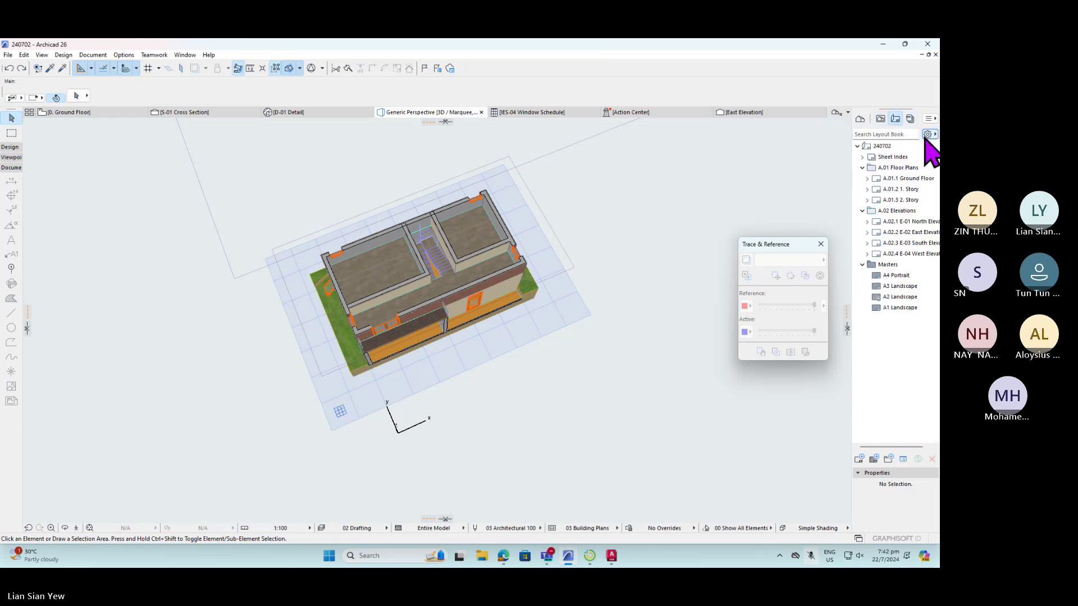
{"action": "left_click", "coordinate": [910, 120]}
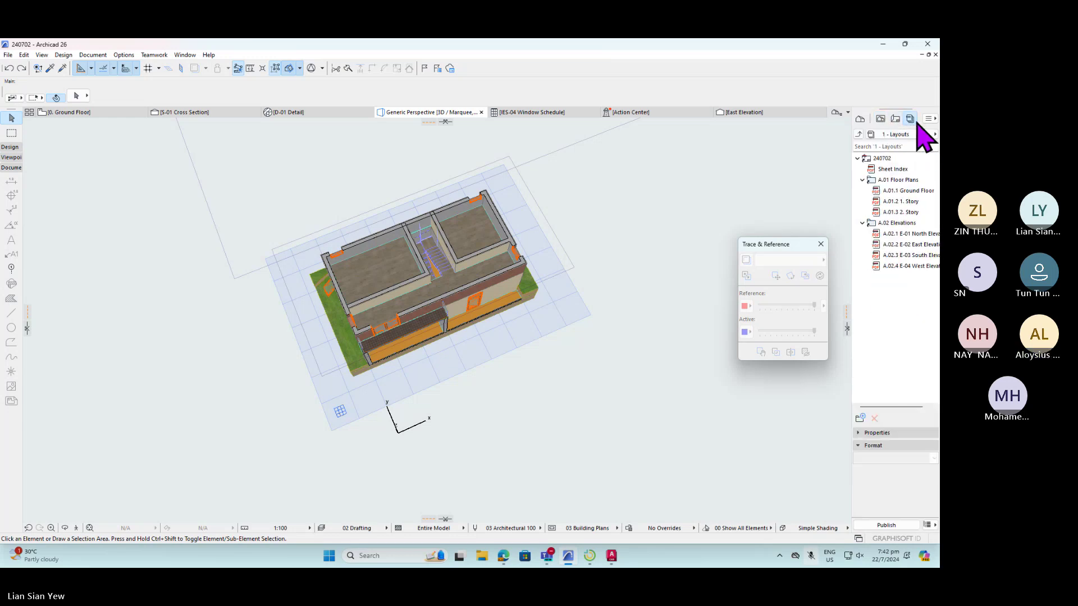
{"action": "left_click", "coordinate": [931, 119]}
{"action": "left_click", "coordinate": [880, 118]}
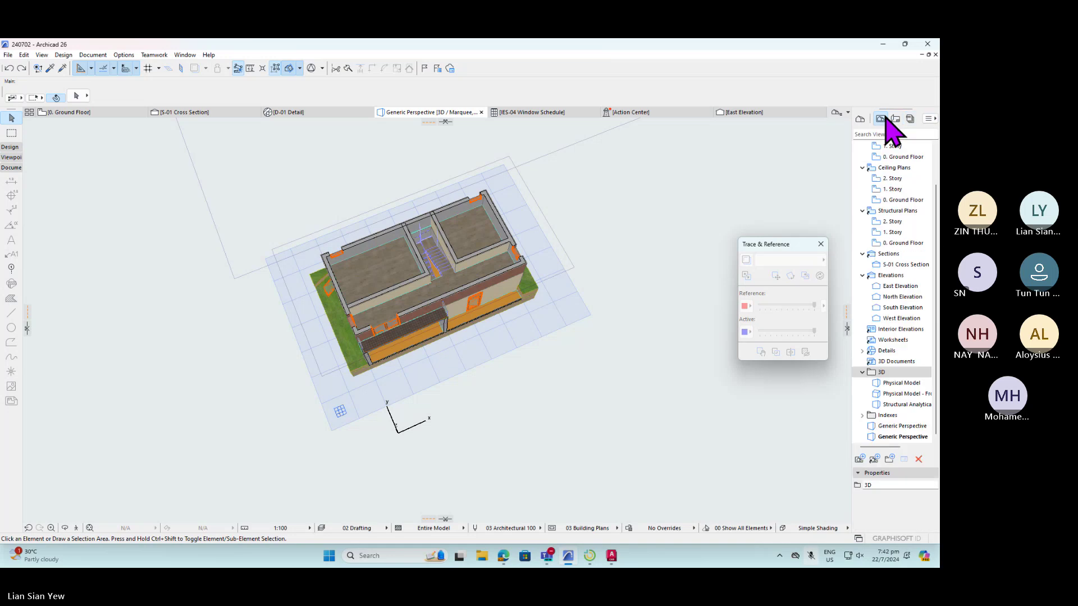
- Save the current cutaway perspective as a view inside the View Map's 3D folder
{"action": "right_click", "coordinate": [882, 373]}
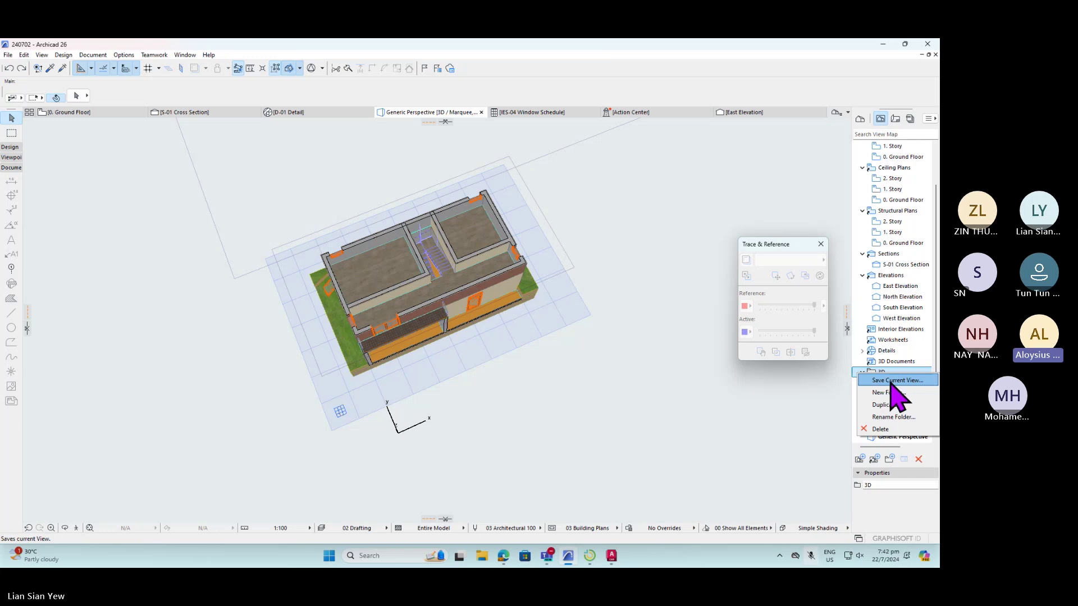
{"action": "left_click", "coordinate": [893, 381]}
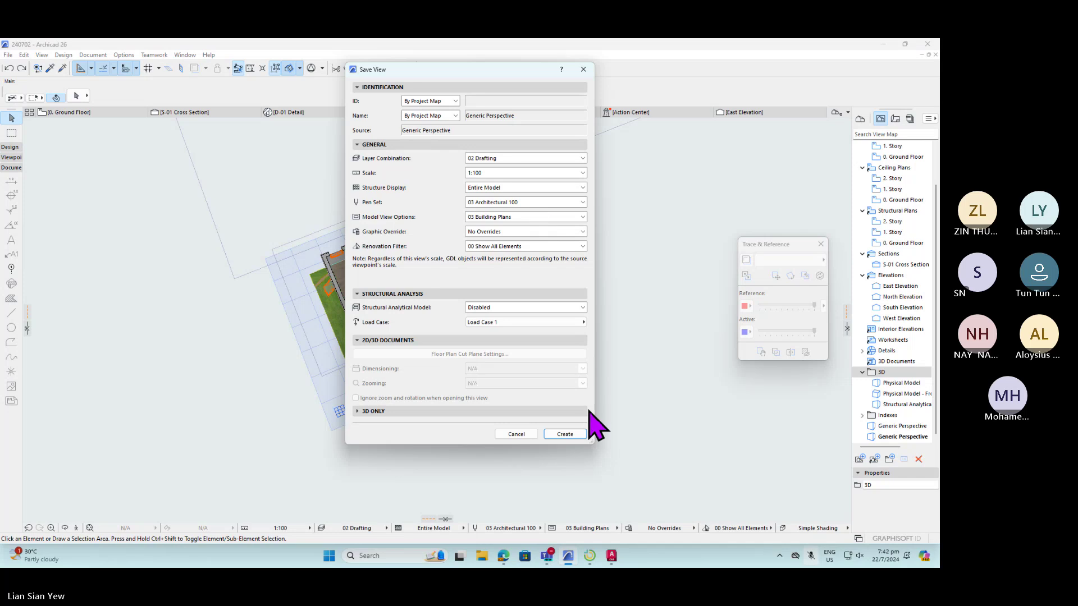
{"action": "left_click", "coordinate": [565, 434]}
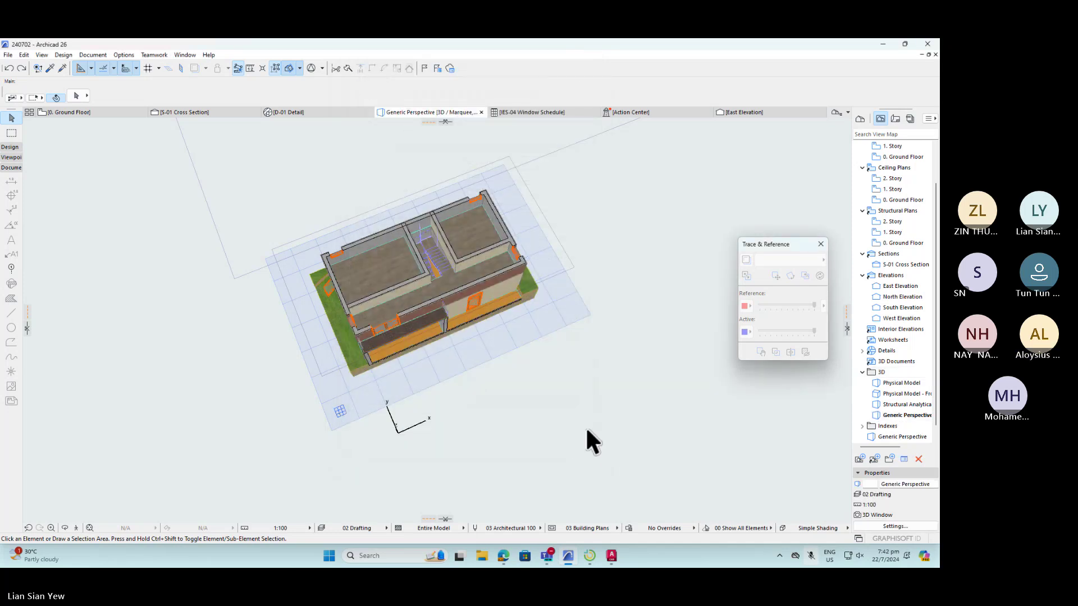
- Rename the perspective view in the 3D folder to Cutaway
{"action": "right_click", "coordinate": [897, 429]}
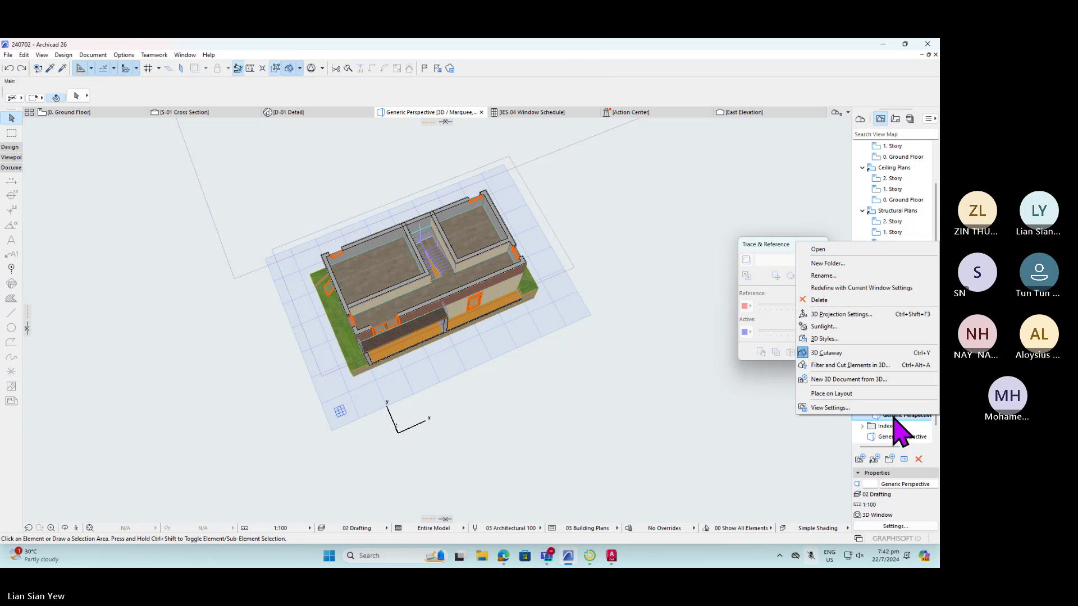
{"action": "left_click", "coordinate": [837, 276]}
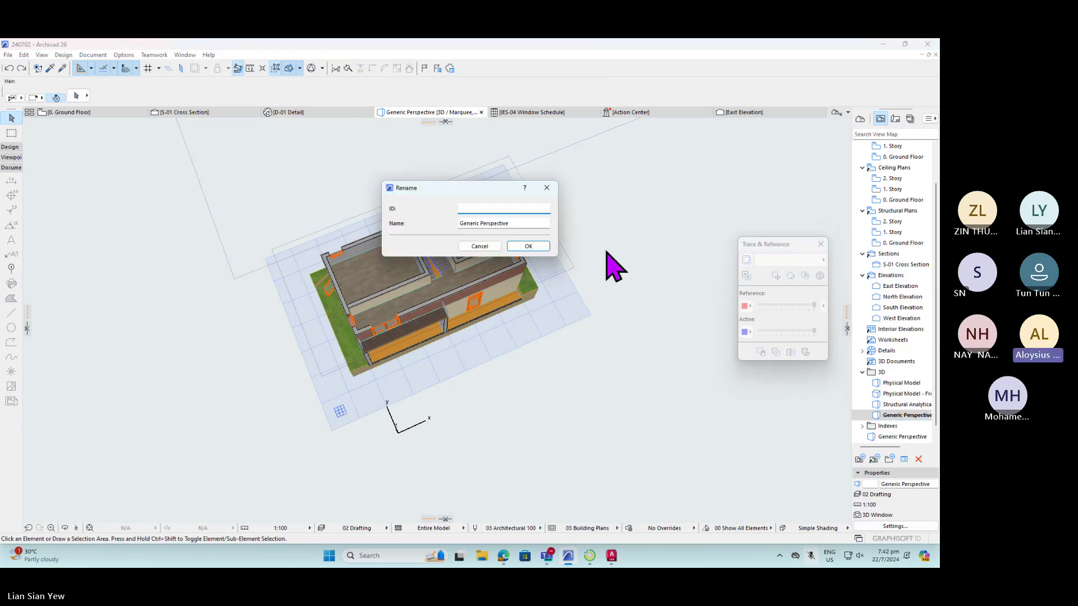
{"action": "double_click", "coordinate": [523, 225]}
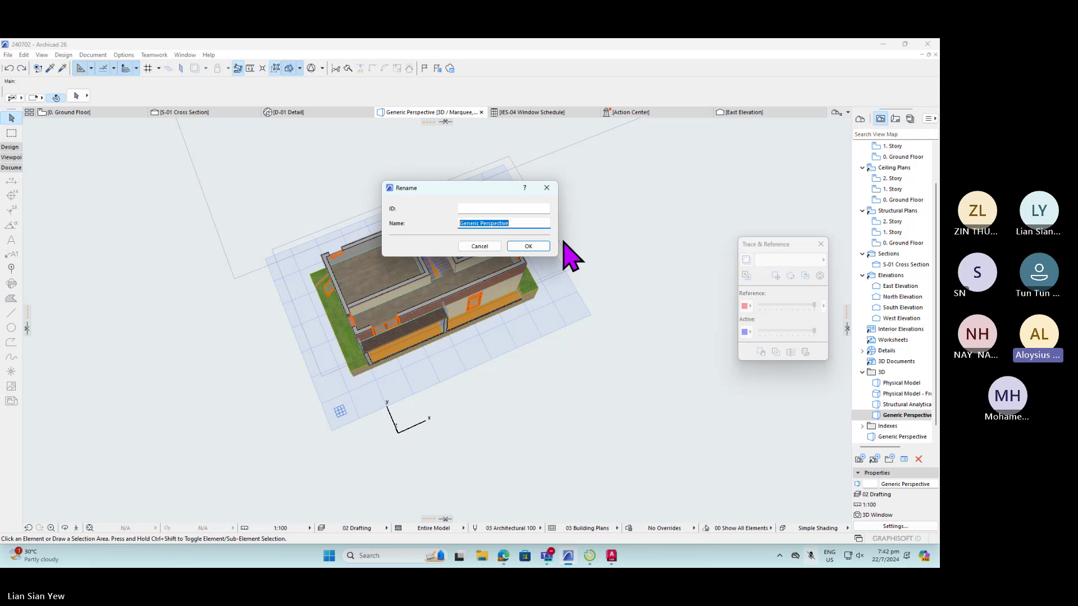
{"action": "type", "text": "Cutaway"}
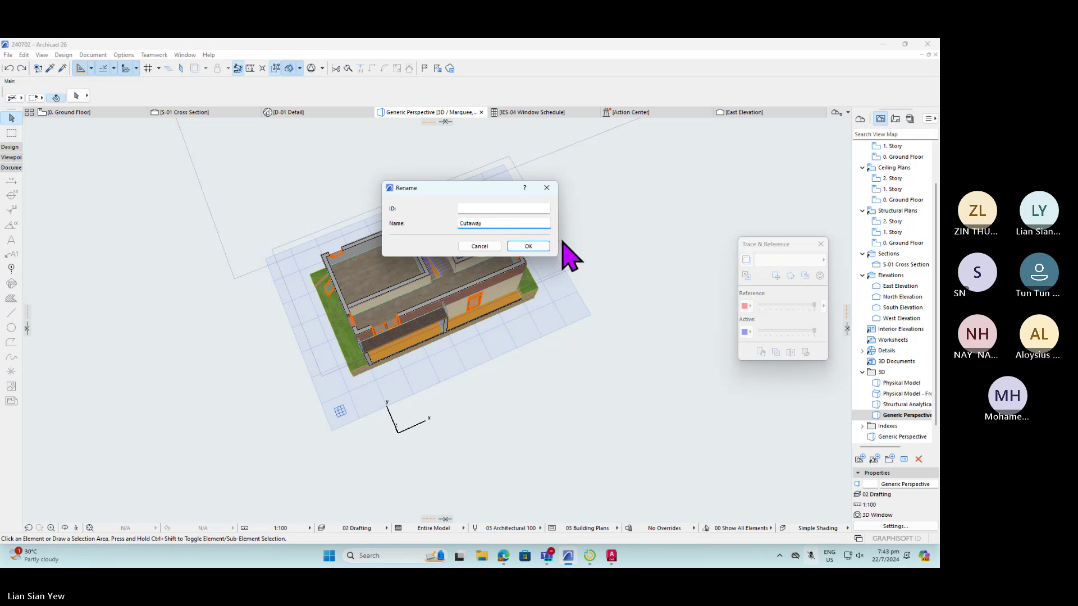
{"action": "left_click", "coordinate": [536, 248]}
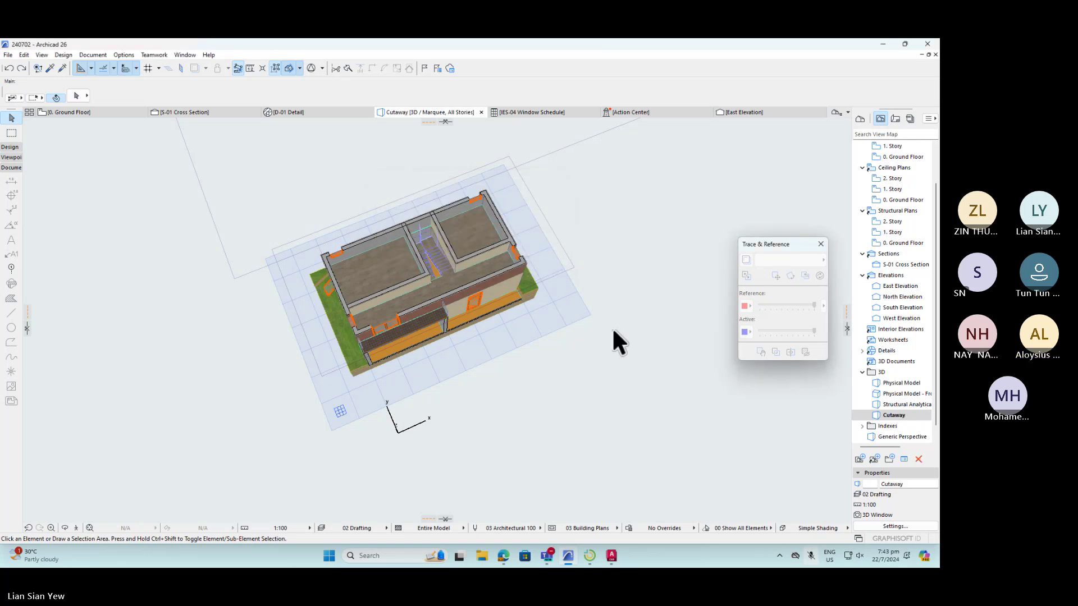
{"action": "scroll", "coordinate": [612, 326], "scroll_direction": "up", "scroll_amount": 2}
{"action": "middle_click_drag", "start_coordinate": [486, 325], "coordinate": [494, 239], "text": "shift"}
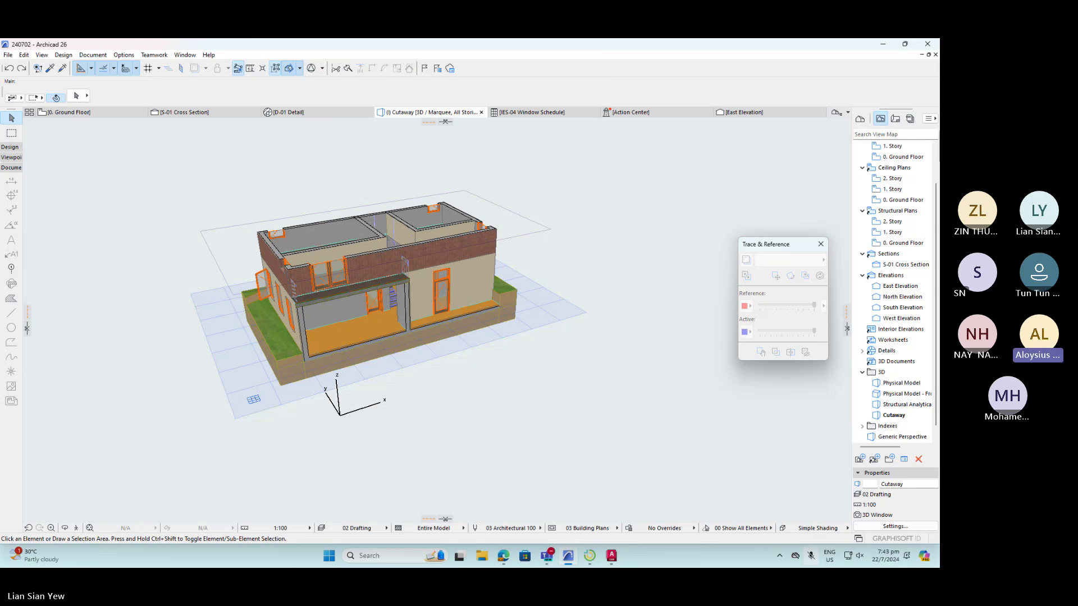
{"action": "left_click", "coordinate": [860, 118]}
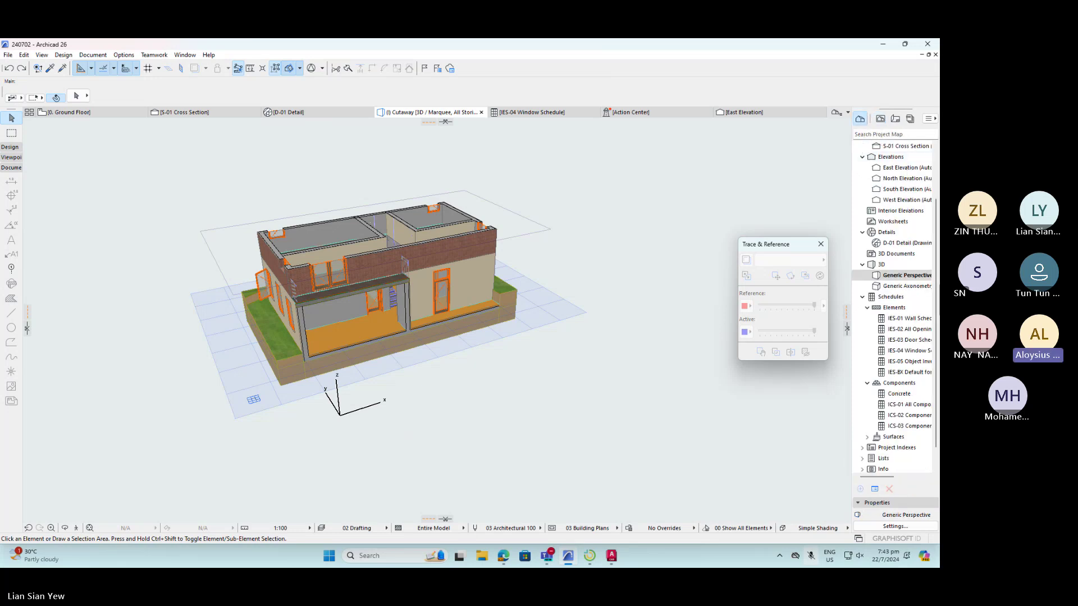
{"action": "left_click", "coordinate": [882, 122]}
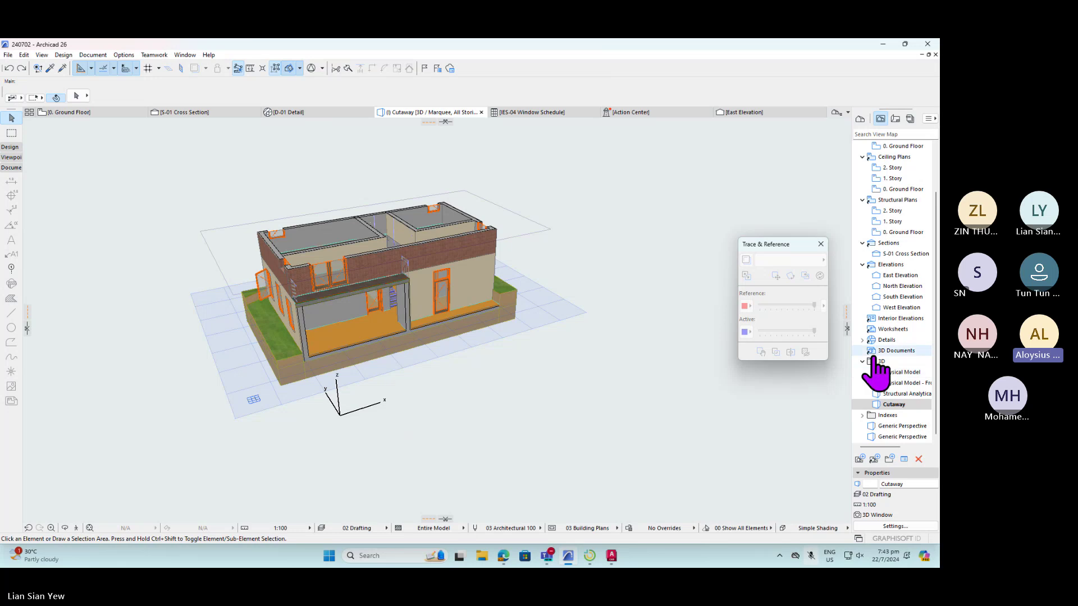
{"action": "left_click", "coordinate": [880, 362]}
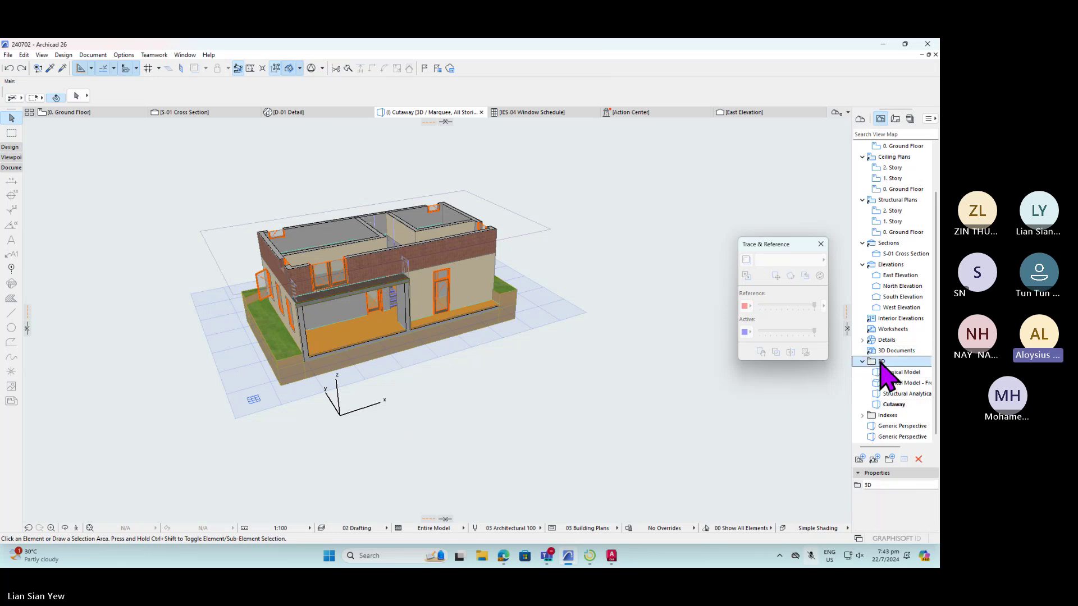
{"action": "right_click", "coordinate": [884, 365]}
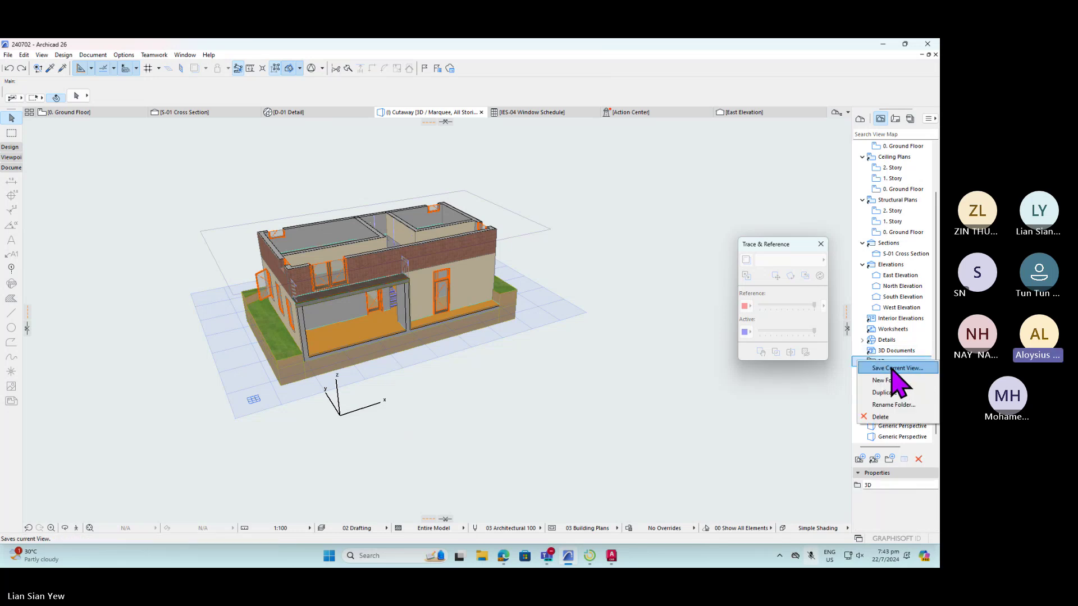
{"action": "left_click", "coordinate": [432, 339]}
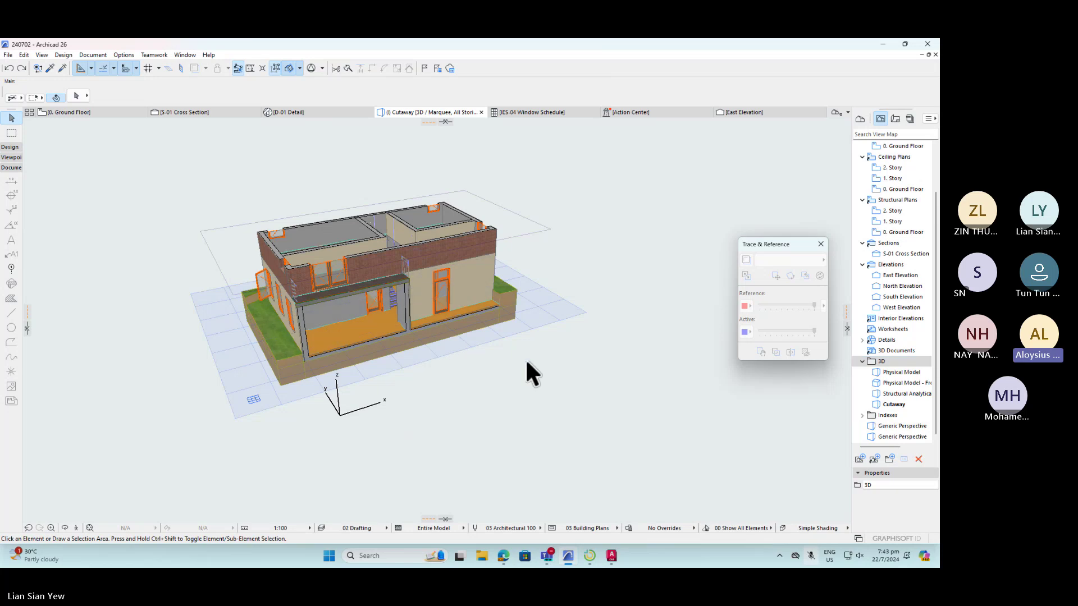
- Orbit the cut house to a closer, raised corner perspective and save it as a new view in the 3D folder
{"action": "middle_click_drag", "start_coordinate": [525, 358], "coordinate": [168, 392], "text": "shift"}
{"action": "scroll", "coordinate": [398, 256], "scroll_direction": "up", "scroll_amount": 5}
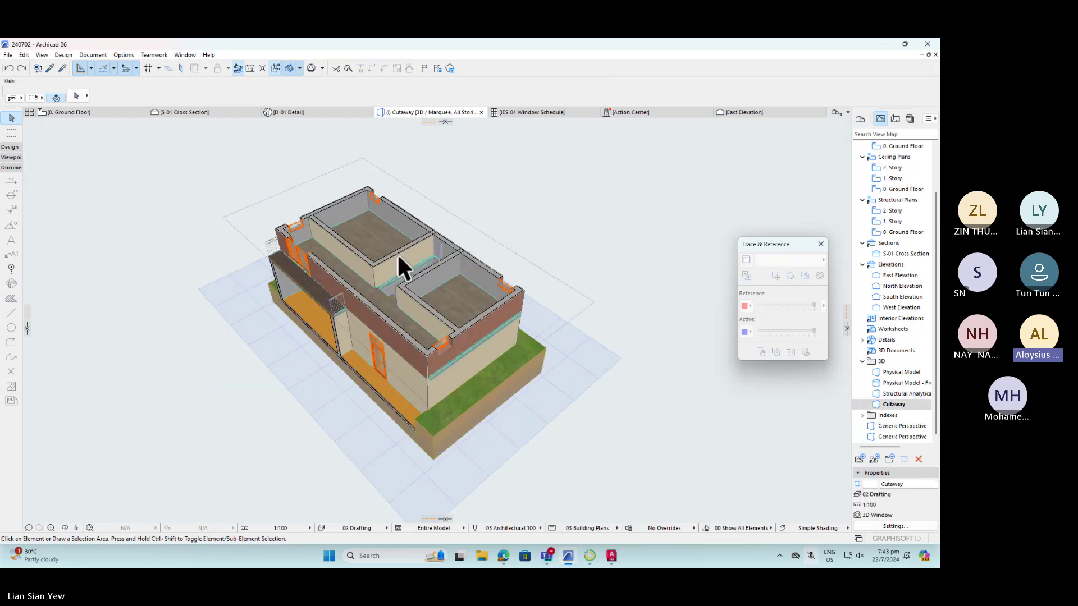
{"action": "scroll", "coordinate": [399, 261], "scroll_direction": "down", "scroll_amount": 5}
{"action": "middle_click_drag", "start_coordinate": [405, 231], "coordinate": [431, 286], "text": "shift"}
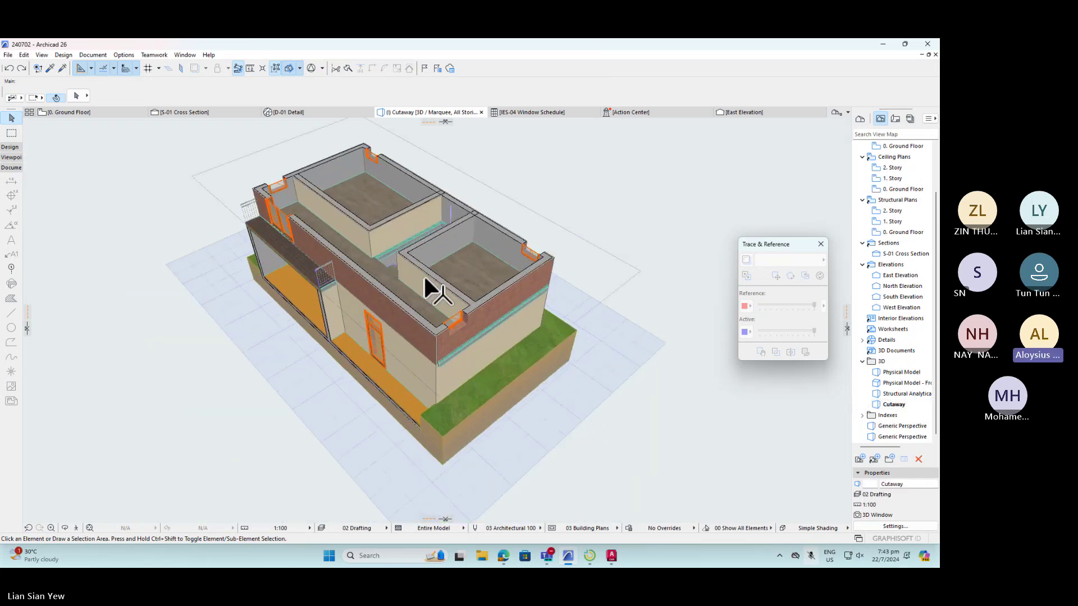
{"action": "left_click", "coordinate": [891, 362]}
{"action": "right_click", "coordinate": [891, 362]}
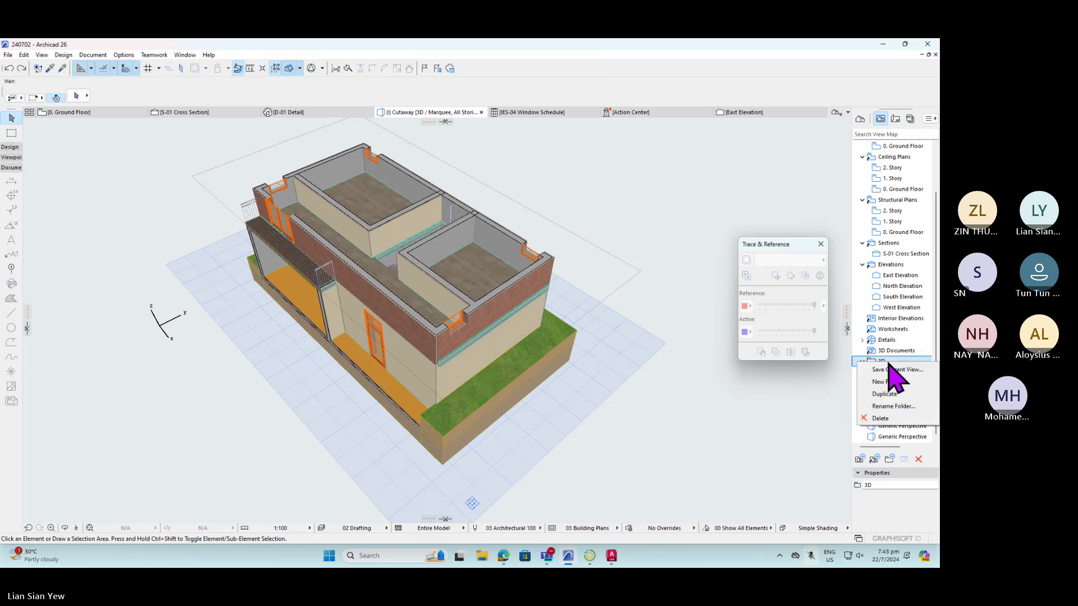
{"action": "left_click", "coordinate": [912, 370]}
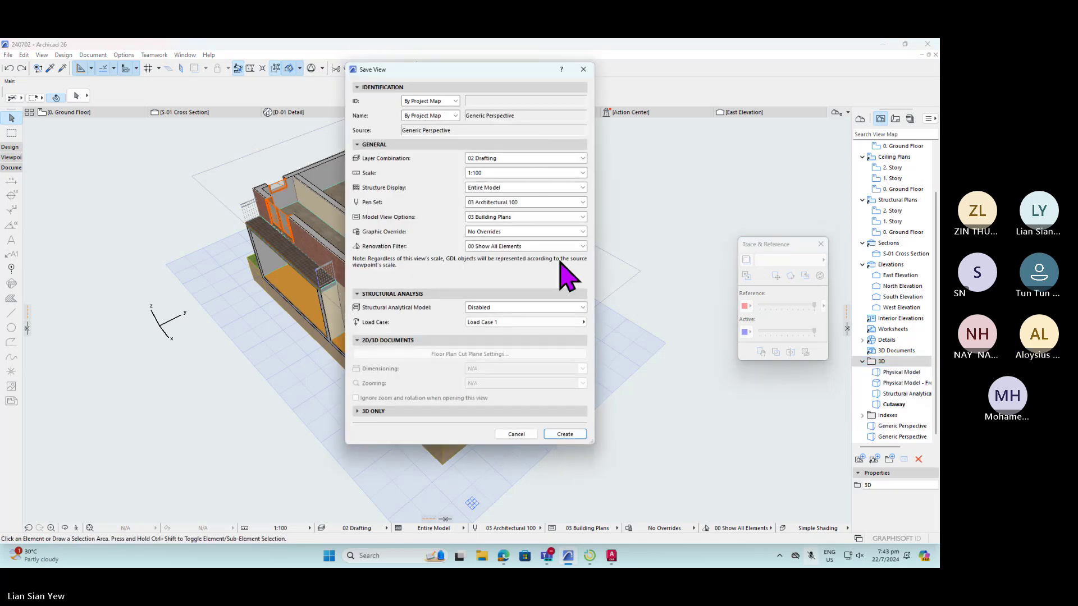
{"action": "left_click", "coordinate": [572, 434]}
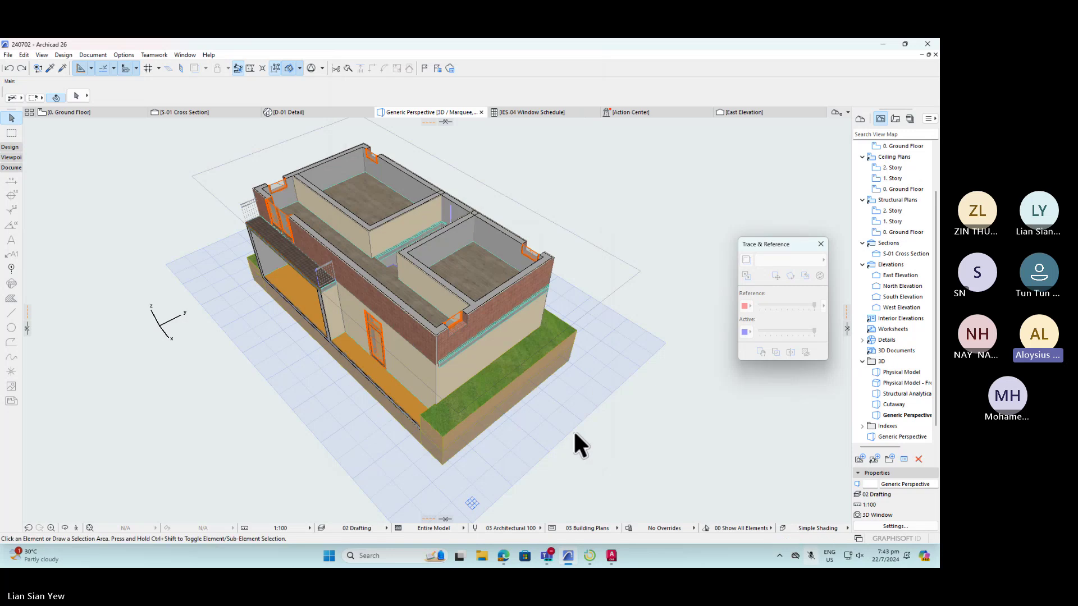
- Rename the newly saved Generic Perspective view in the 3D folder to Staircase Cut View
{"action": "right_click", "coordinate": [906, 415]}
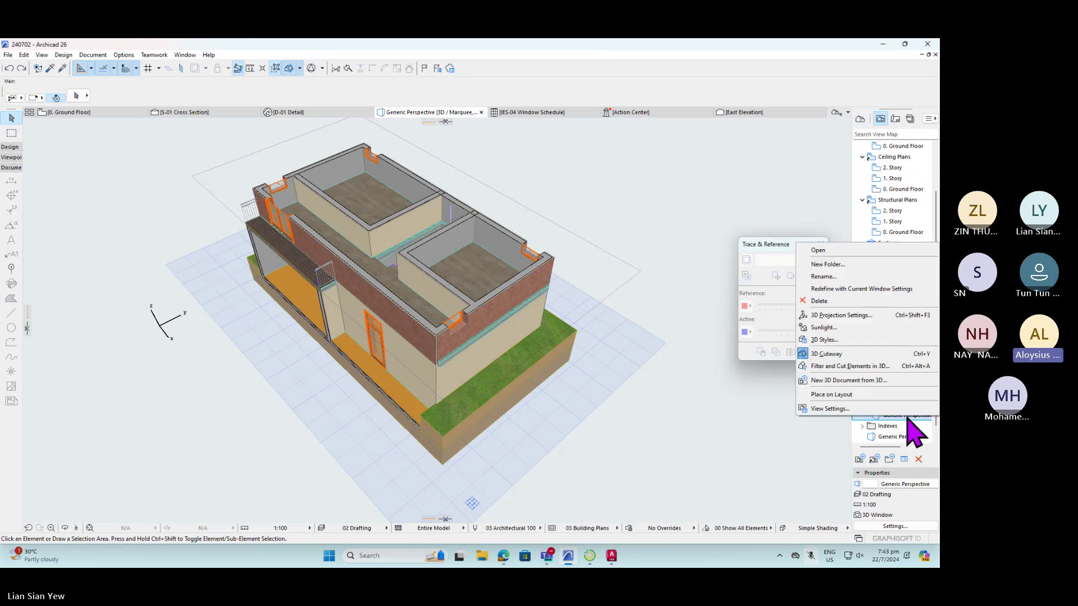
{"action": "left_click", "coordinate": [866, 278]}
{"action": "left_click_drag", "start_coordinate": [512, 223], "coordinate": [308, 226]}
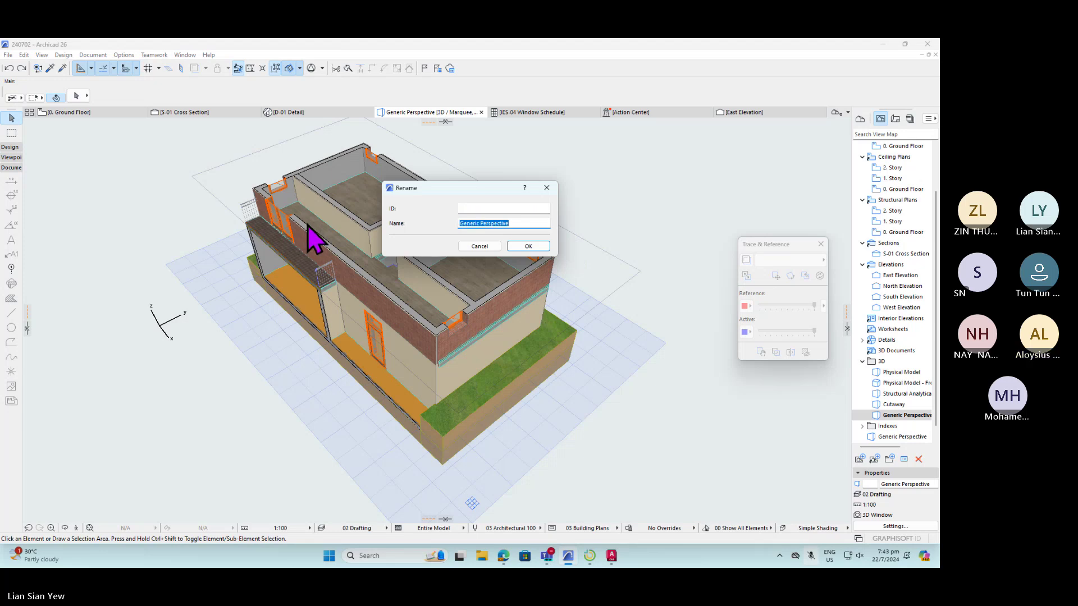
{"action": "type", "text": "Staircase Cut"}
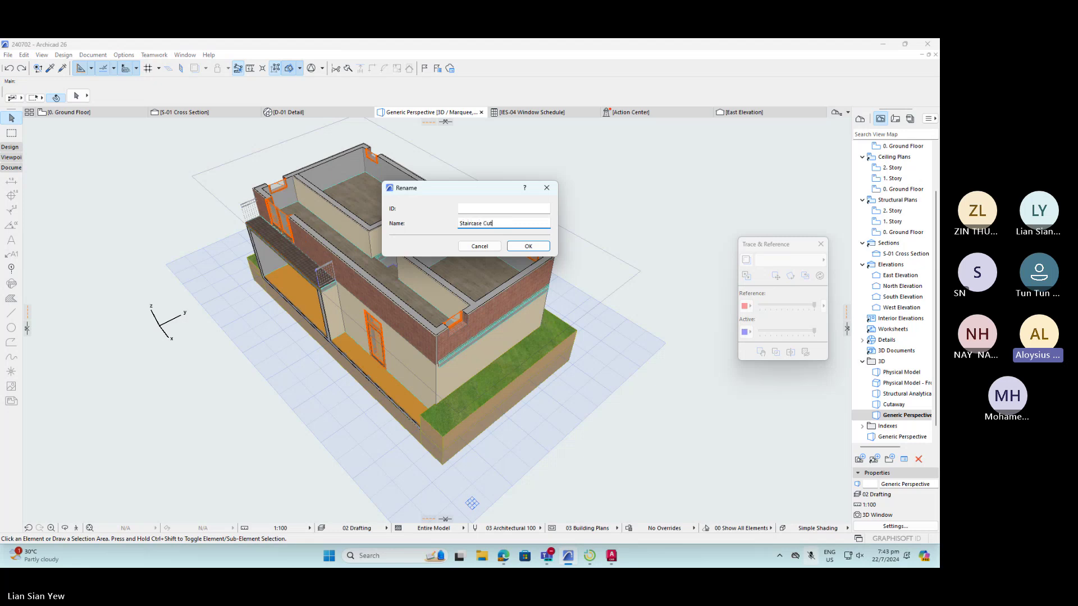
{"action": "type", "text": " View"}
{"action": "key", "text": "Return"}
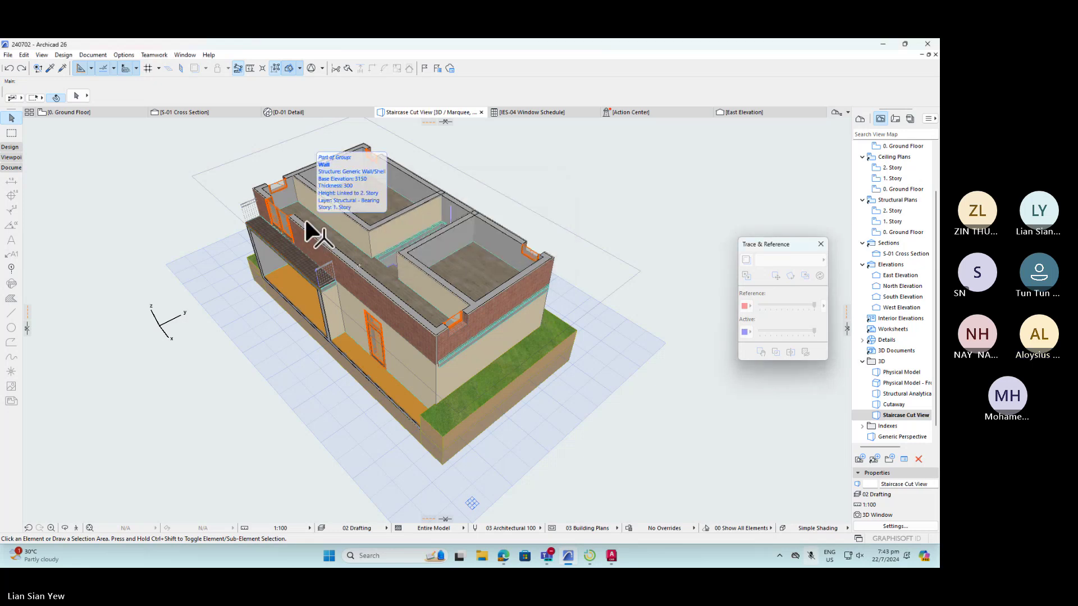
- Compare the saved Cutaway and Staircase Cut View perspectives from the 3D folder, ending on Cutaway
{"action": "double_click", "coordinate": [905, 405]}
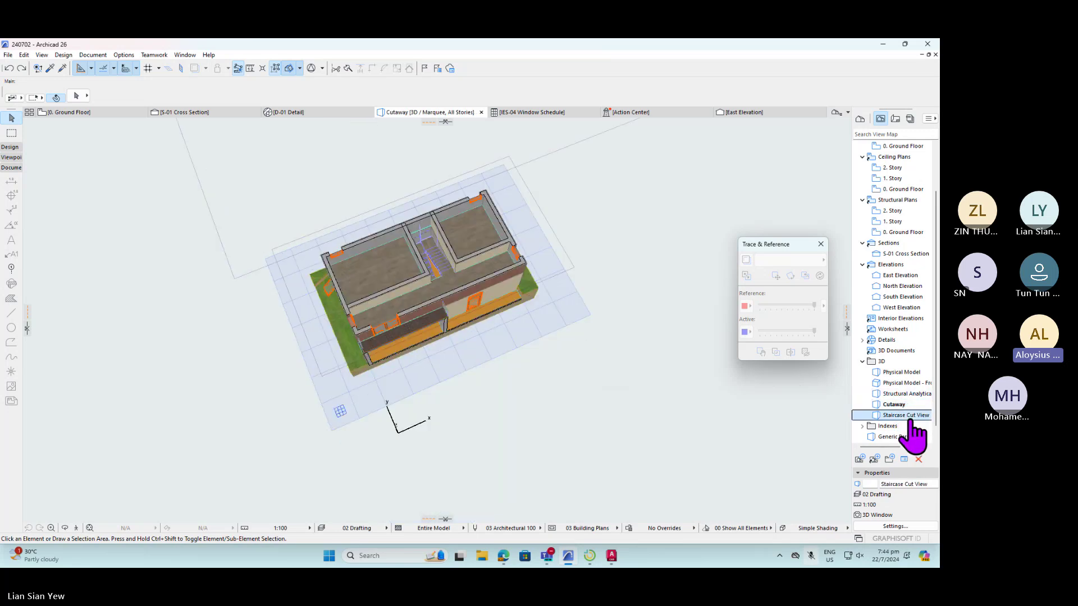
{"action": "double_click", "coordinate": [909, 415]}
{"action": "double_click", "coordinate": [905, 405]}
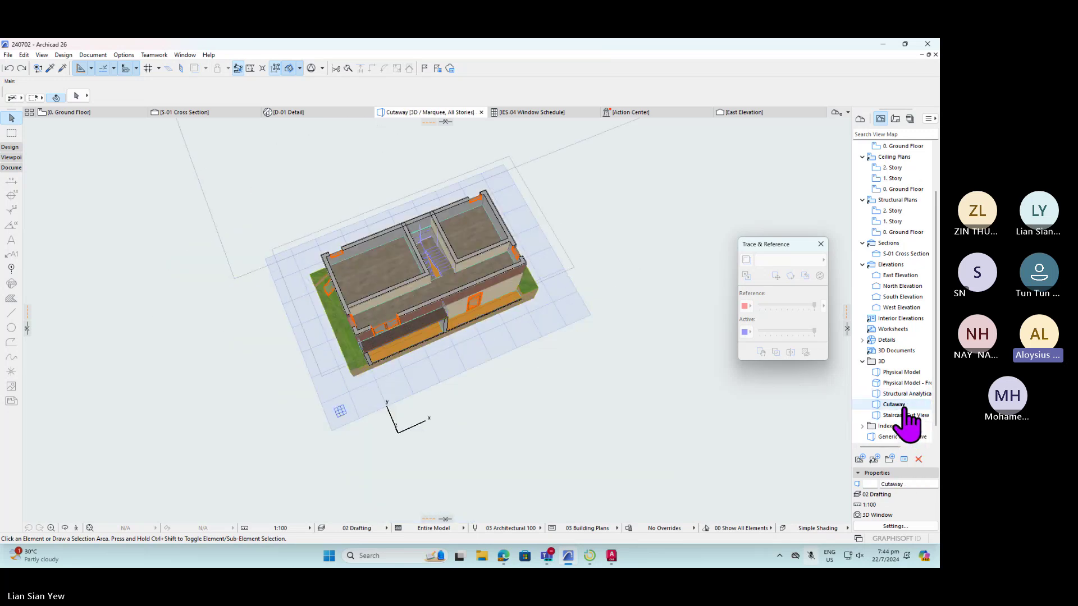
{"action": "left_click", "coordinate": [907, 415]}
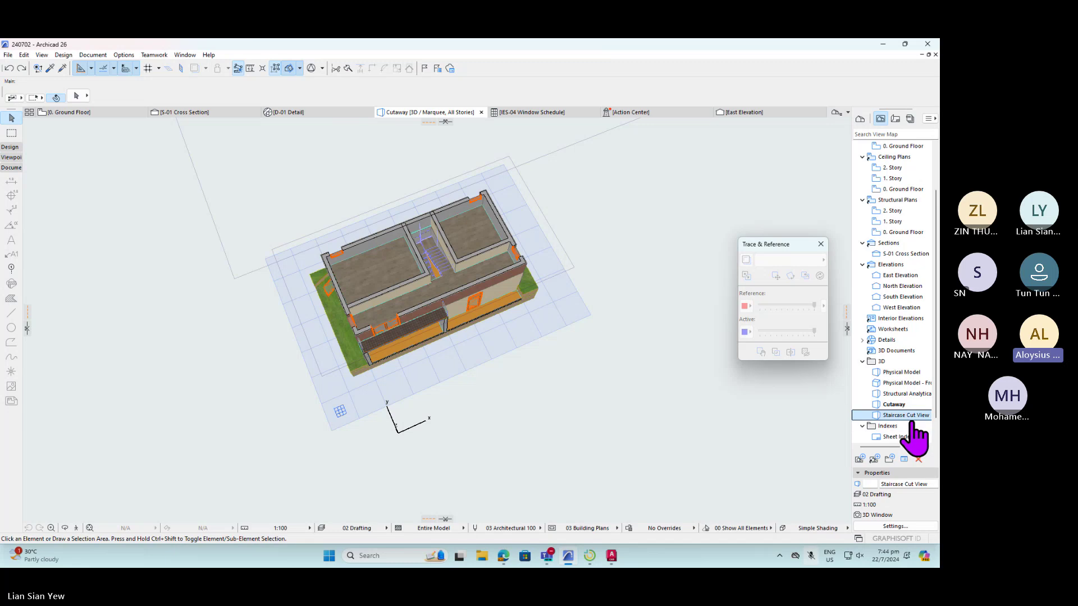
{"action": "double_click", "coordinate": [912, 421]}
{"action": "double_click", "coordinate": [903, 416]}
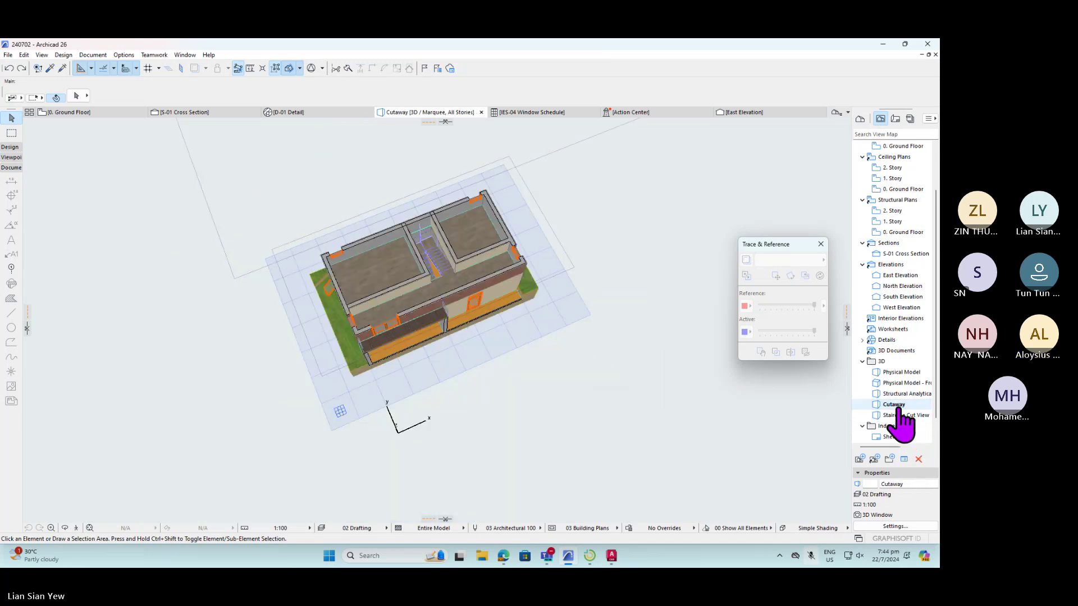
{"action": "double_click", "coordinate": [898, 405]}
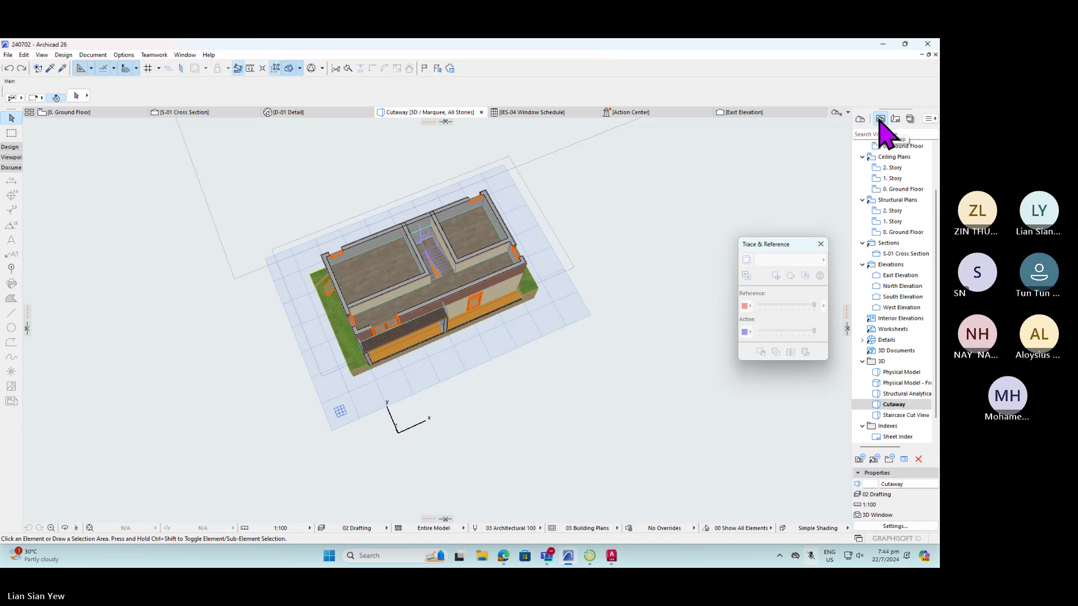
{"action": "left_click", "coordinate": [882, 362]}
{"action": "right_click", "coordinate": [886, 365]}
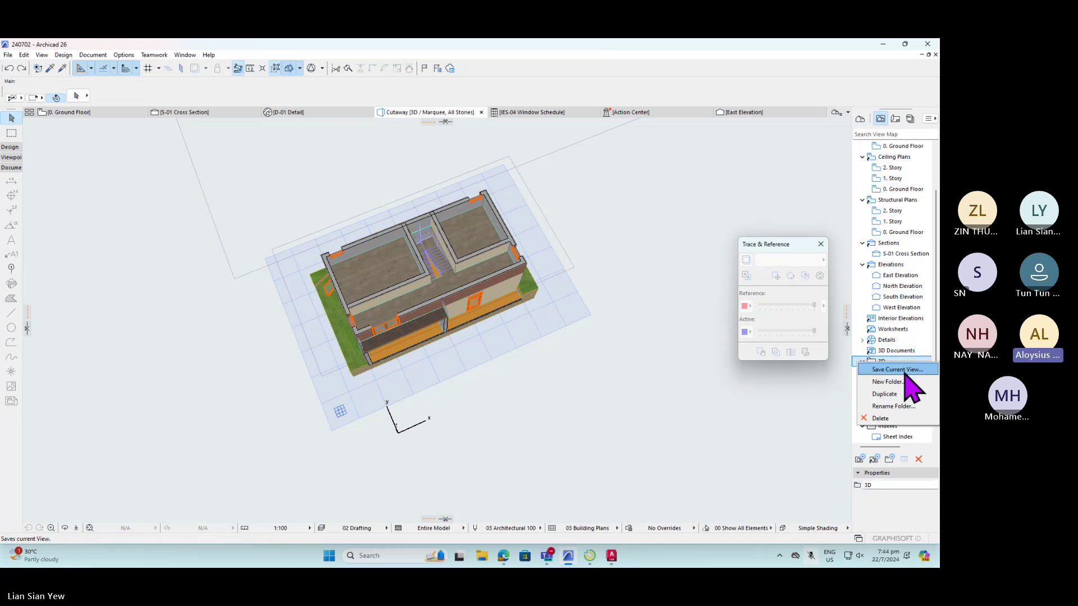
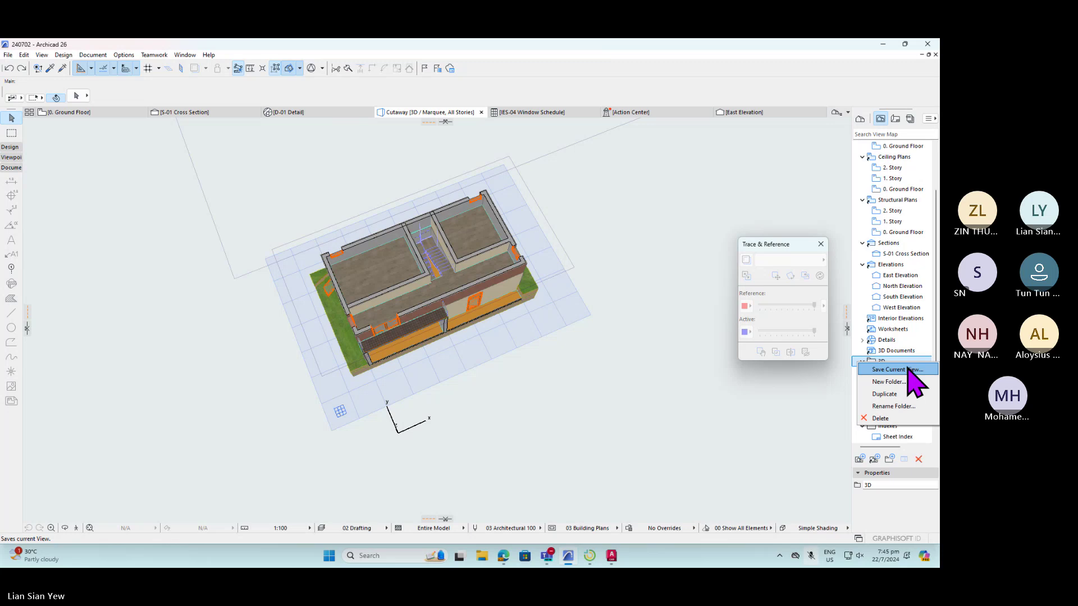
{"action": "left_click", "coordinate": [555, 438]}
{"action": "scroll", "coordinate": [473, 412], "scroll_direction": "down", "scroll_amount": 1}
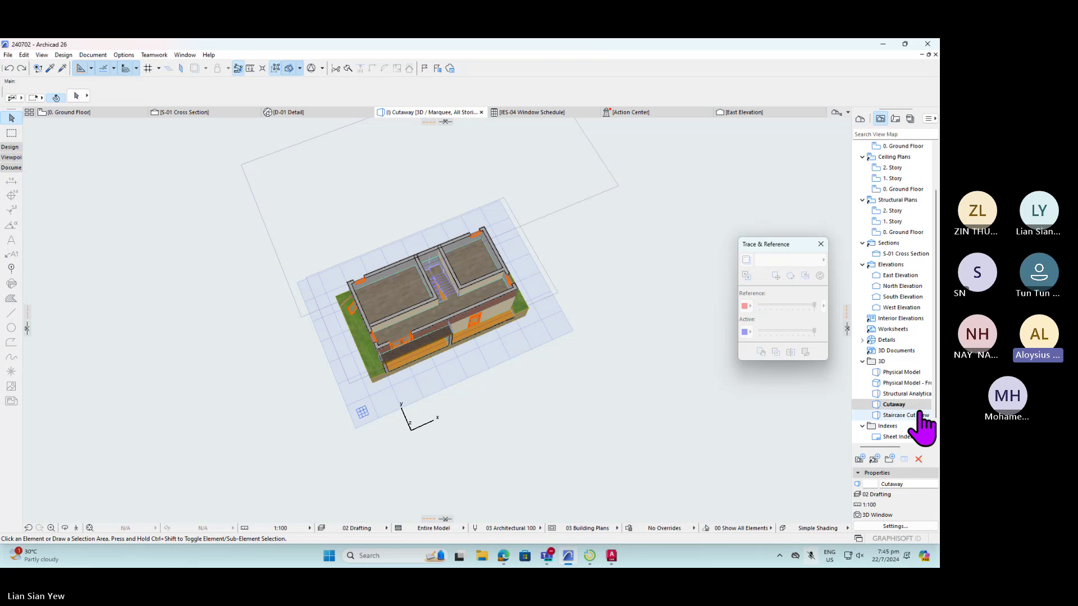
- Open Staircase Cut View and review its General, Structural Analysis, 2D/3D Documents and 3D Only view settings without changing them
{"action": "double_click", "coordinate": [905, 415]}
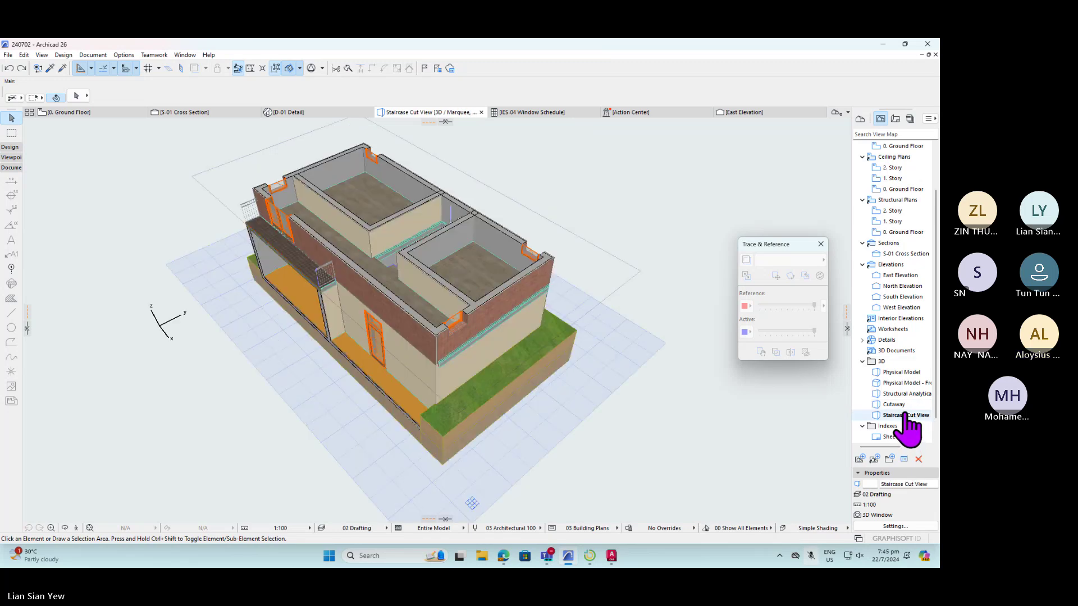
{"action": "left_click", "coordinate": [904, 417]}
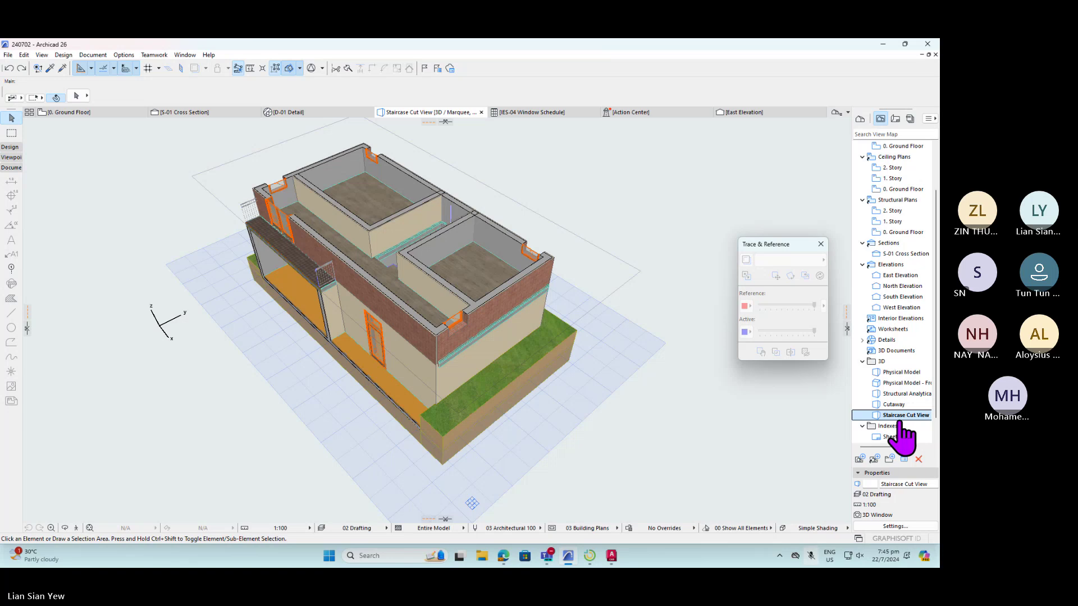
{"action": "right_click", "coordinate": [901, 417]}
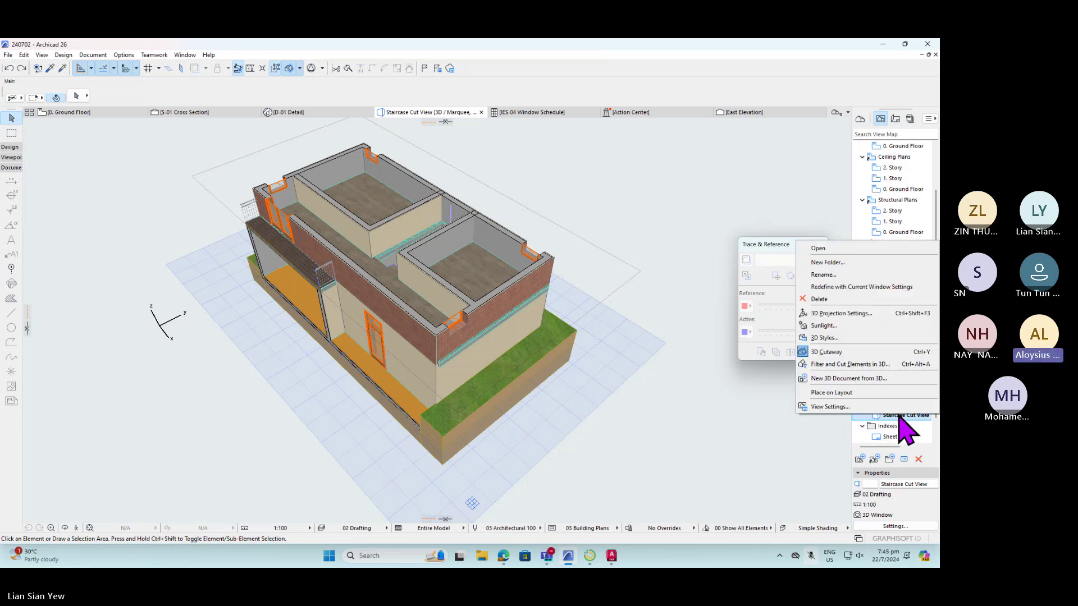
{"action": "left_click", "coordinate": [839, 407]}
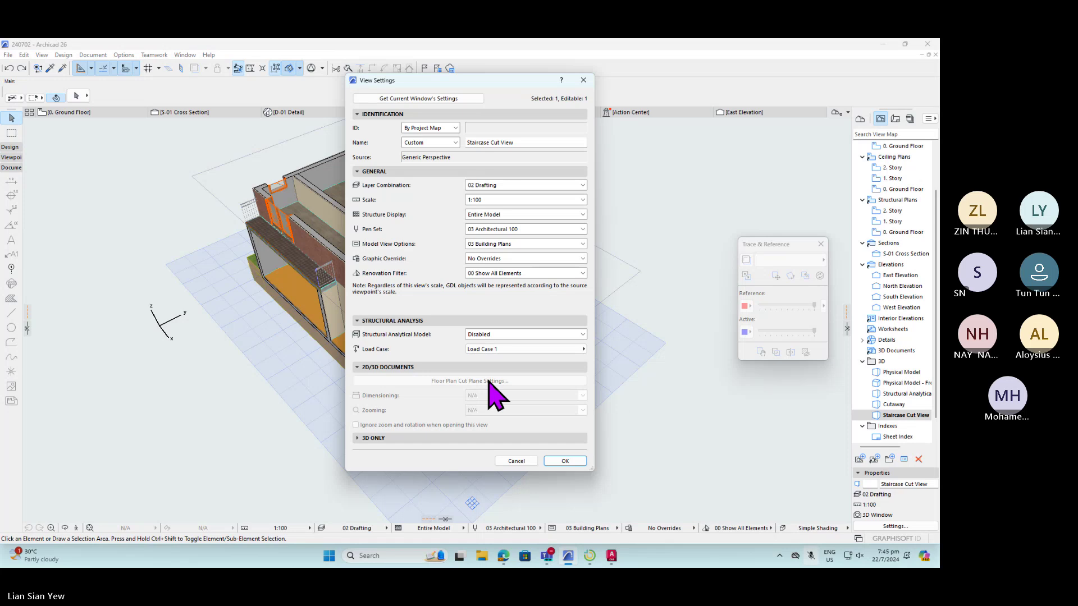
{"action": "left_click", "coordinate": [375, 172]}
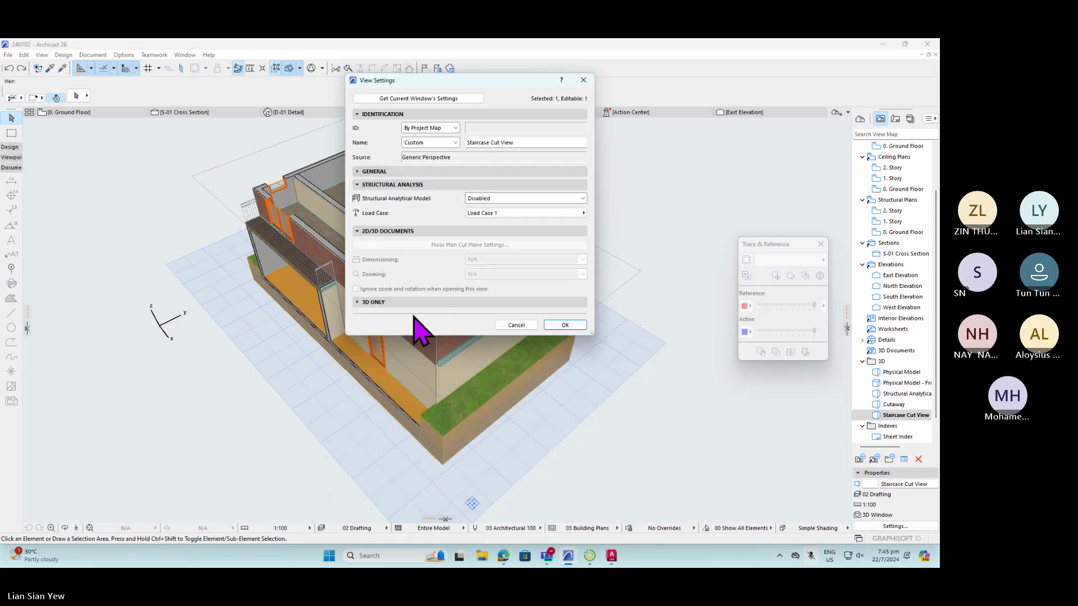
{"action": "left_click", "coordinate": [365, 233]}
{"action": "left_click", "coordinate": [365, 232]}
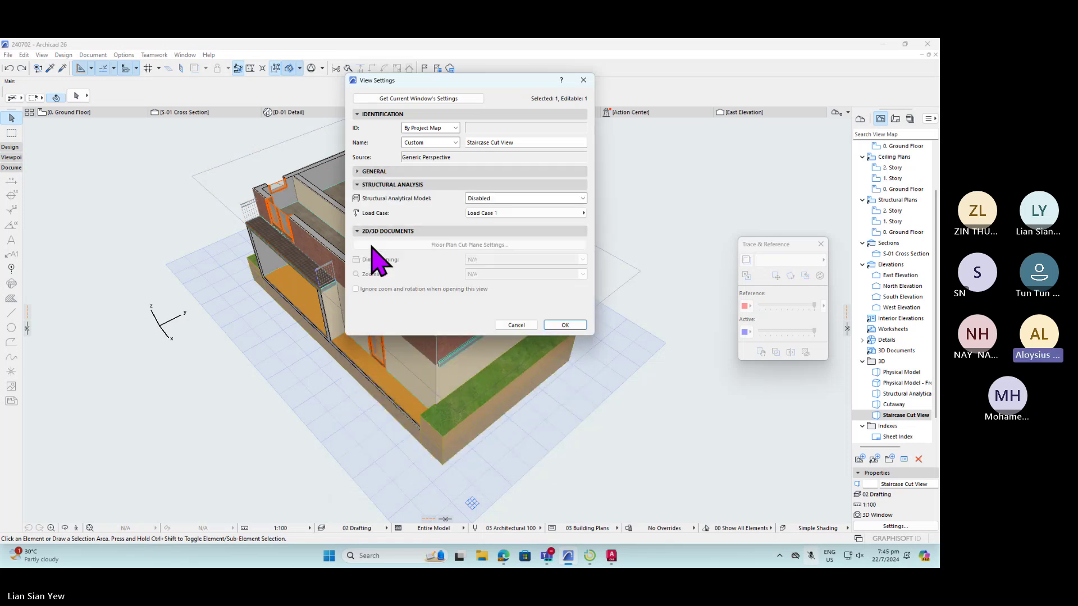
{"action": "left_click", "coordinate": [375, 304]}
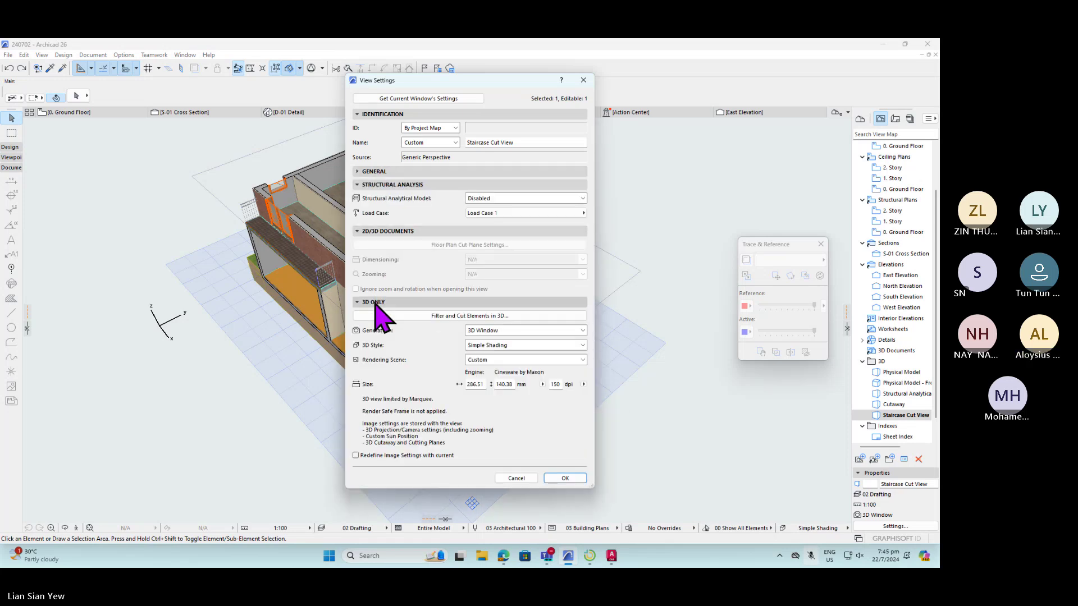
{"action": "left_click", "coordinate": [412, 304]}
{"action": "left_click", "coordinate": [393, 232]}
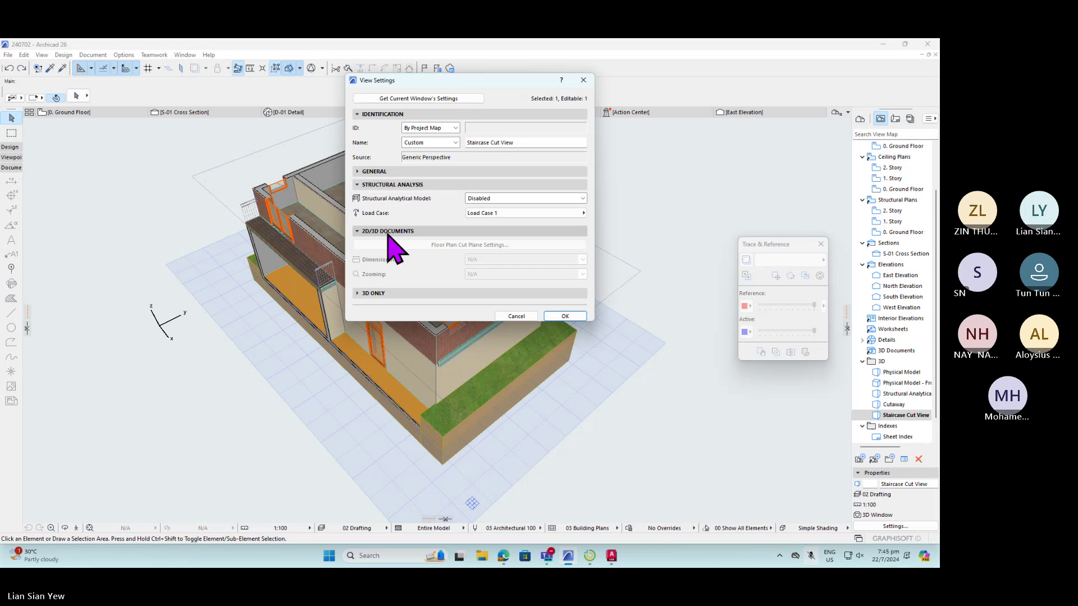
{"action": "left_click", "coordinate": [376, 187]}
{"action": "left_click", "coordinate": [377, 171]}
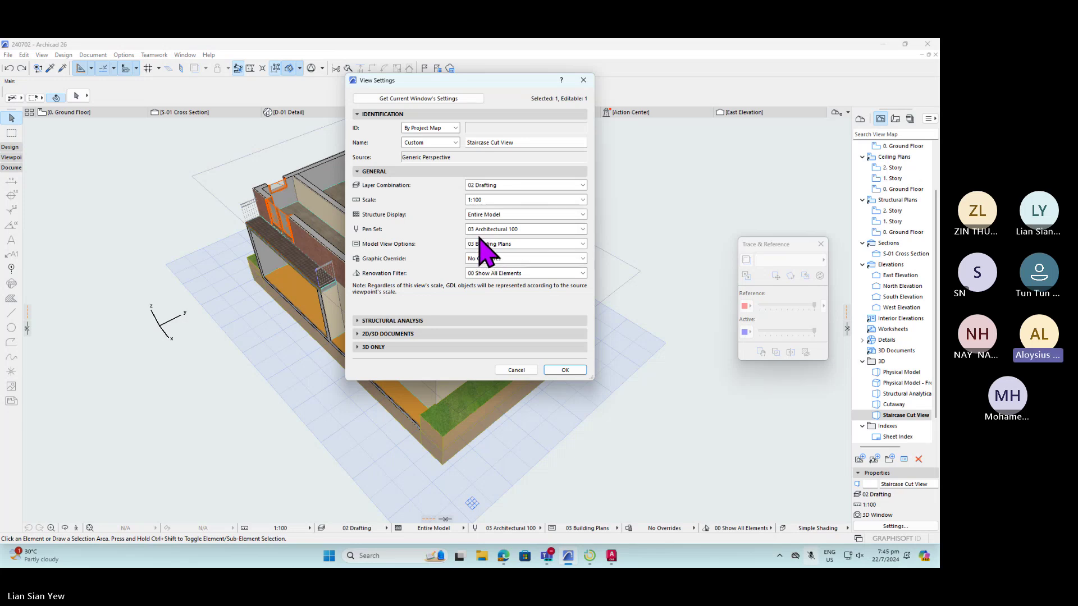
{"action": "left_click", "coordinate": [375, 172]}
{"action": "left_click", "coordinate": [583, 81]}
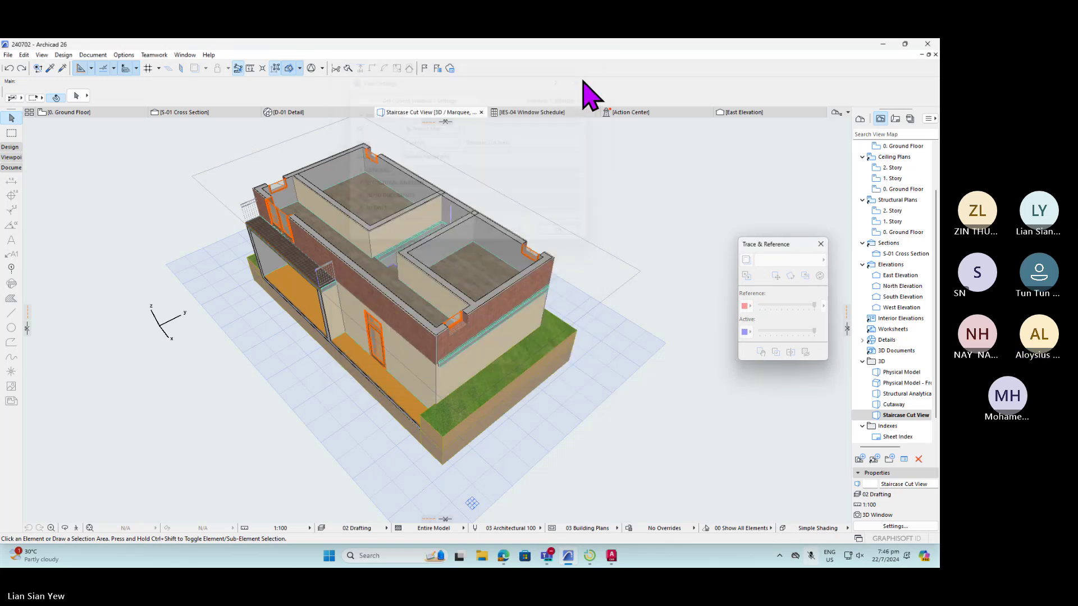
- Check the Generic Perspective's projection settings in the Project Map, cancel them, and return to the View Map
{"action": "left_click", "coordinate": [859, 118]}
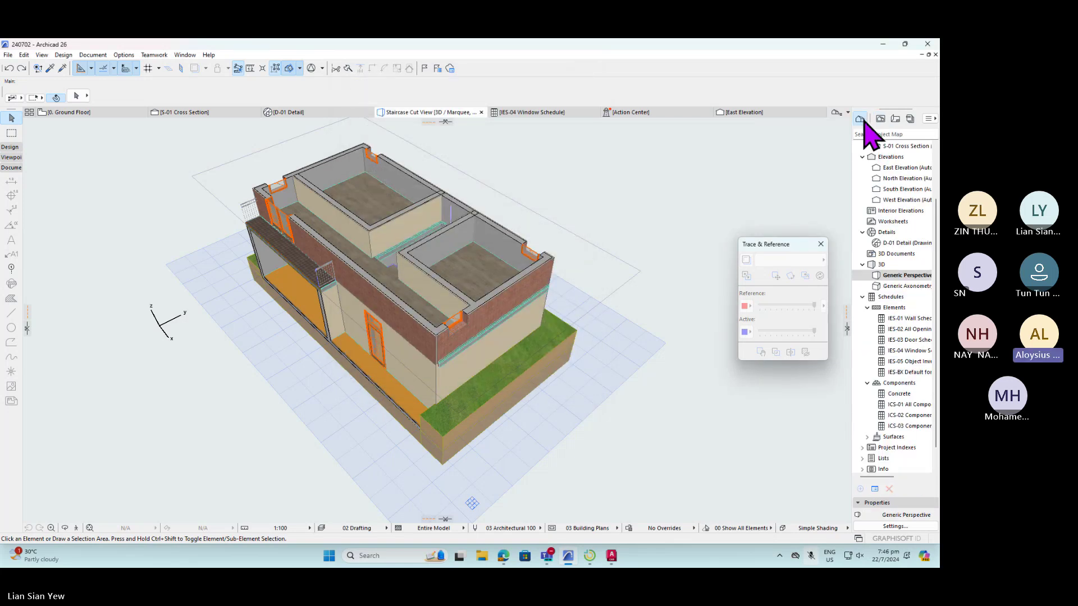
{"action": "right_click", "coordinate": [899, 276]}
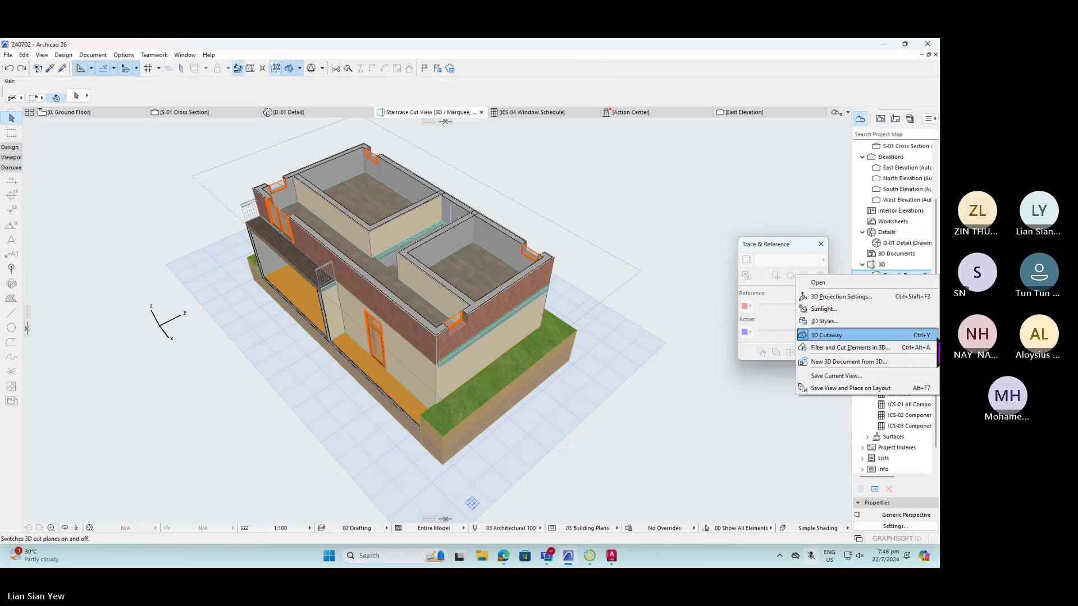
{"action": "left_click", "coordinate": [864, 298]}
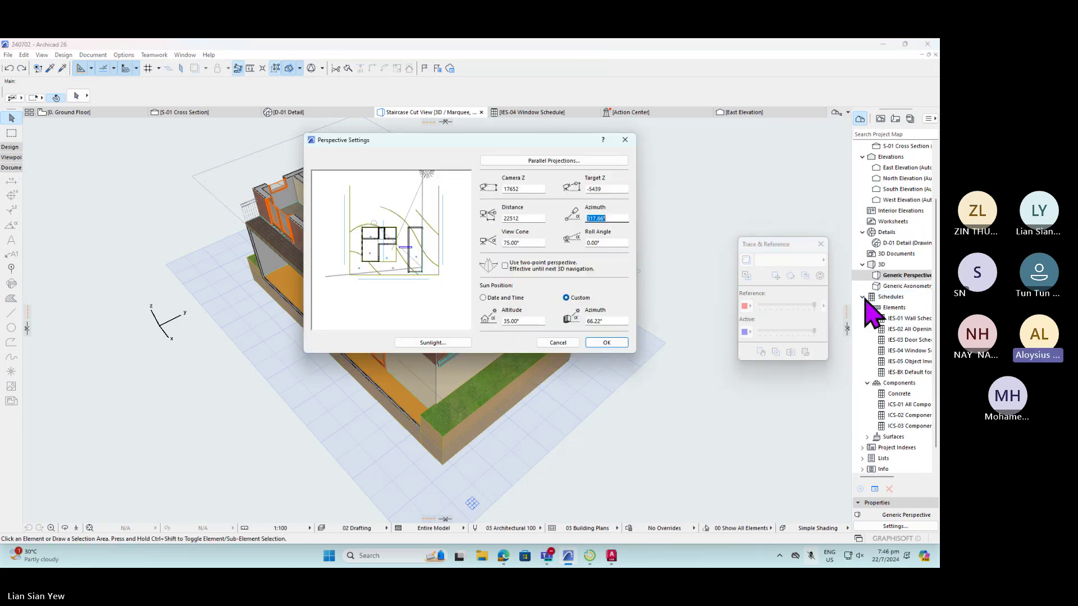
{"action": "left_click", "coordinate": [564, 336]}
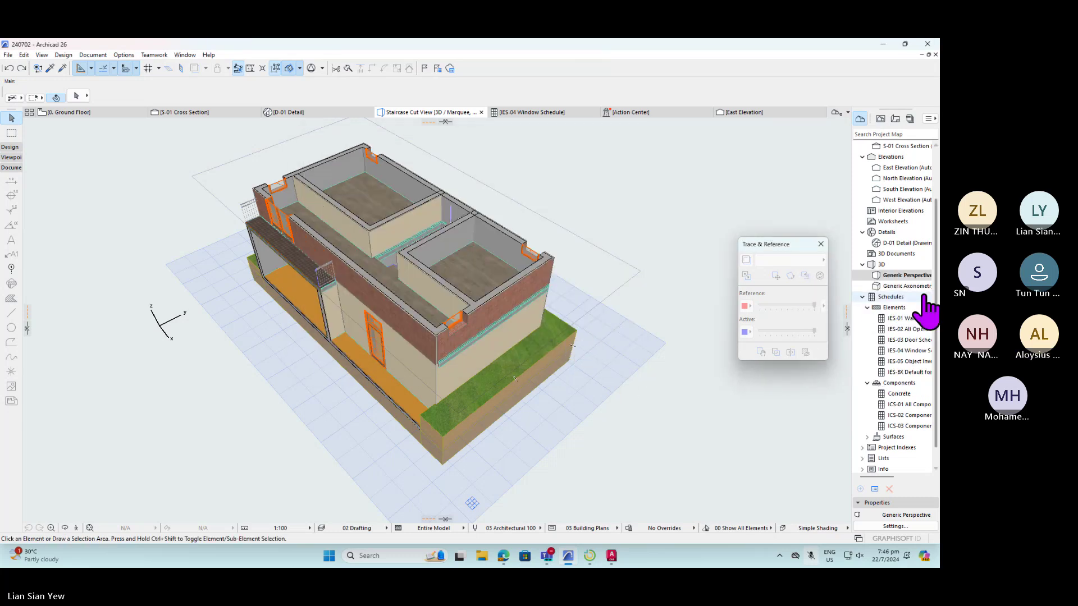
{"action": "left_click", "coordinate": [880, 119]}
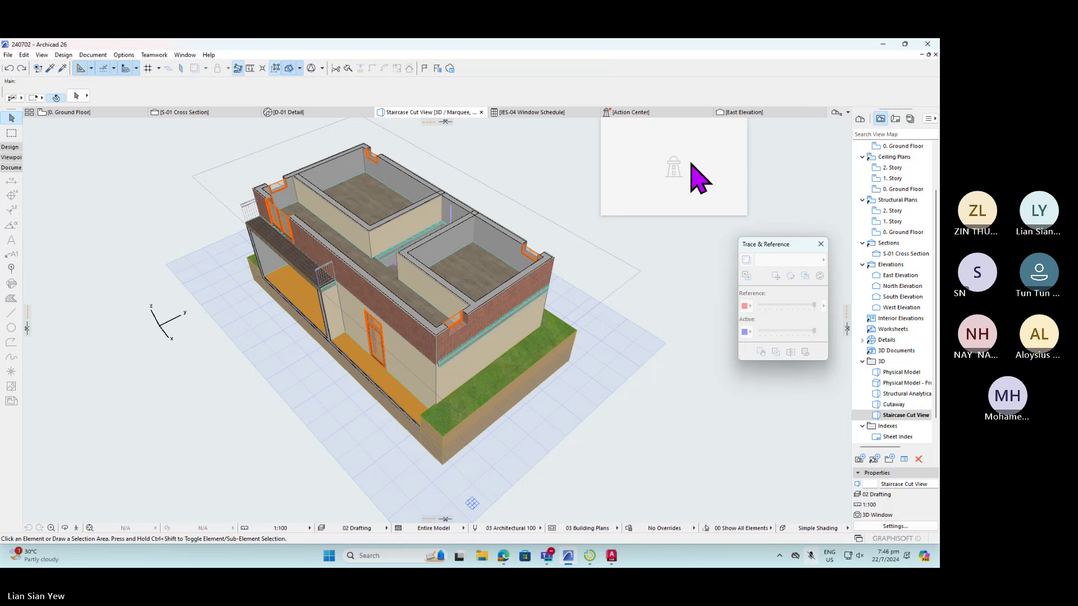
{"action": "right_click", "coordinate": [652, 231]}
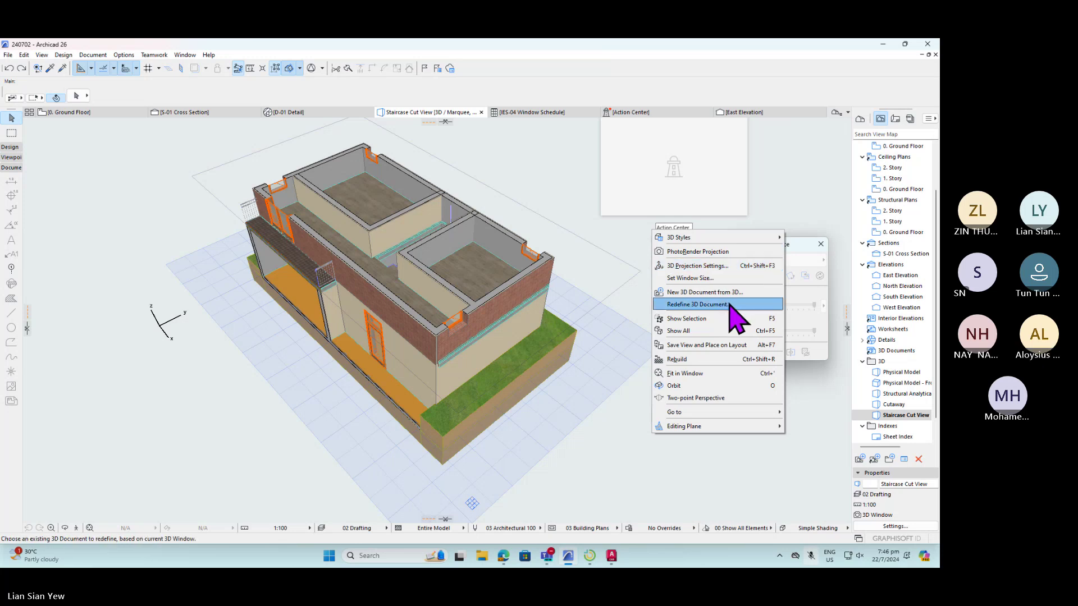
{"action": "left_click", "coordinate": [618, 422]}
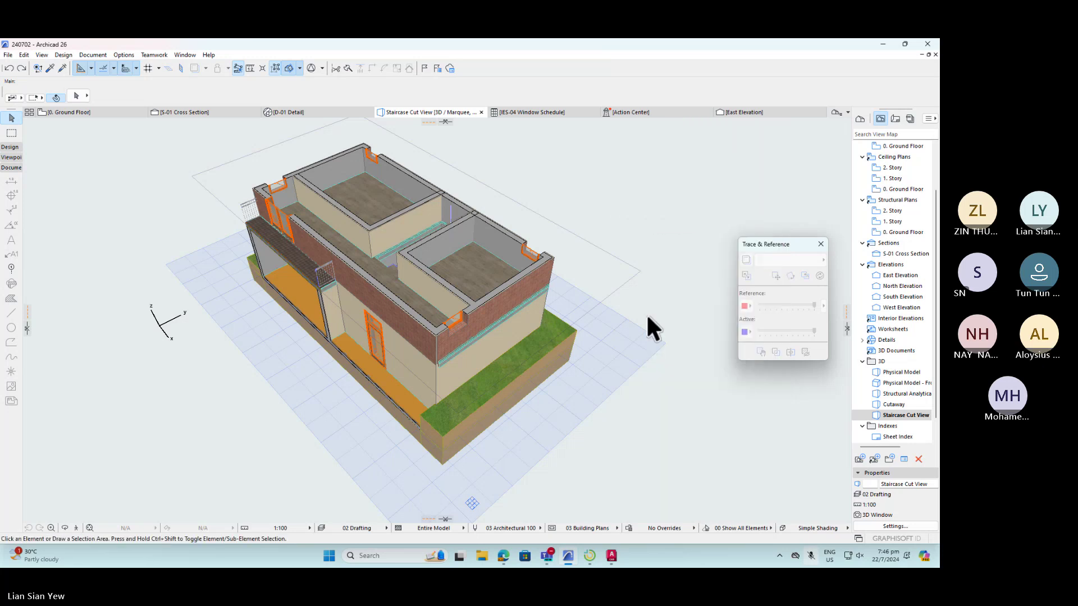
{"action": "right_click", "coordinate": [668, 291]}
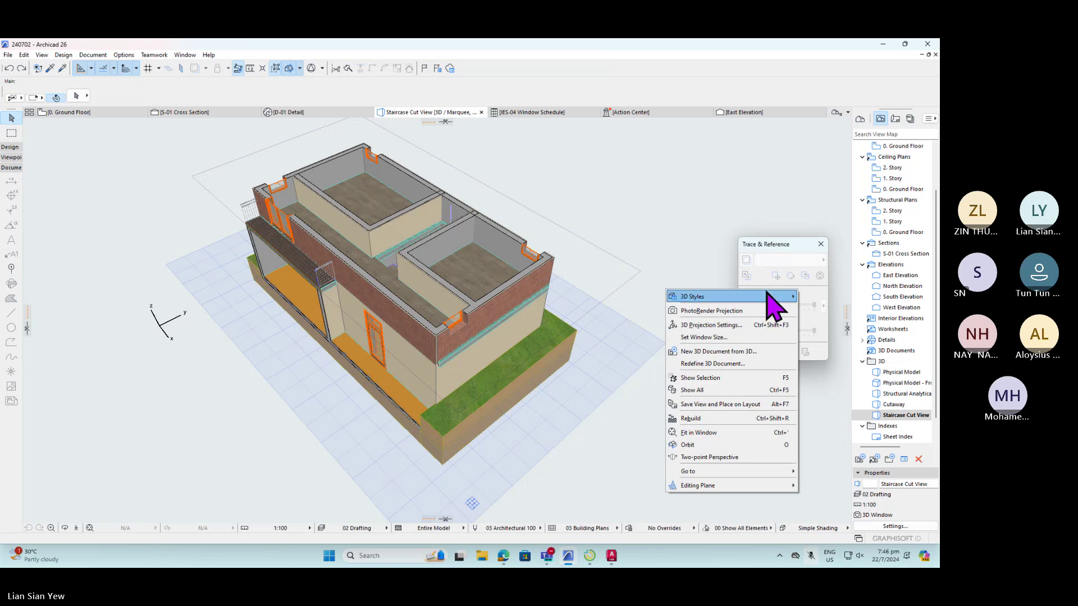
{"action": "left_click", "coordinate": [720, 325]}
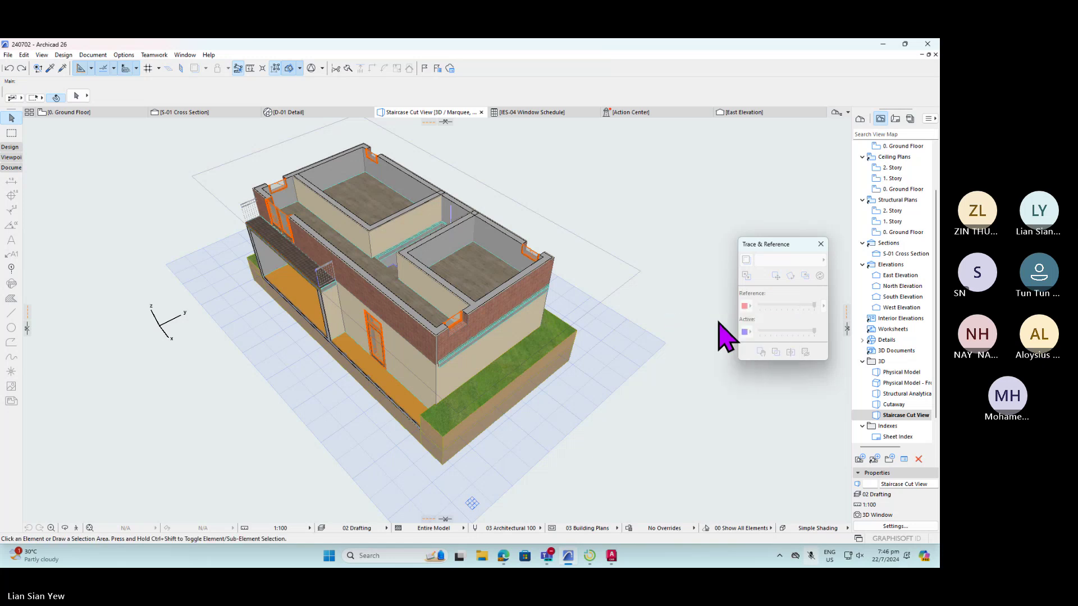
{"action": "left_click", "coordinate": [568, 343]}
{"action": "right_click", "coordinate": [663, 315]}
{"action": "mouse_move", "coordinate": [707, 324]}
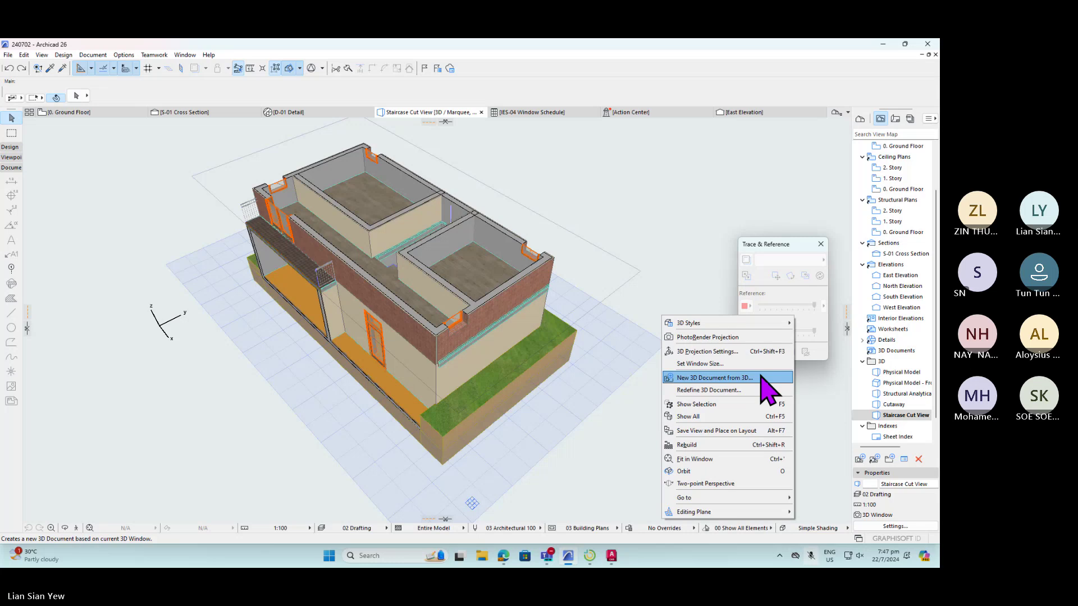
{"action": "mouse_move", "coordinate": [762, 511]}
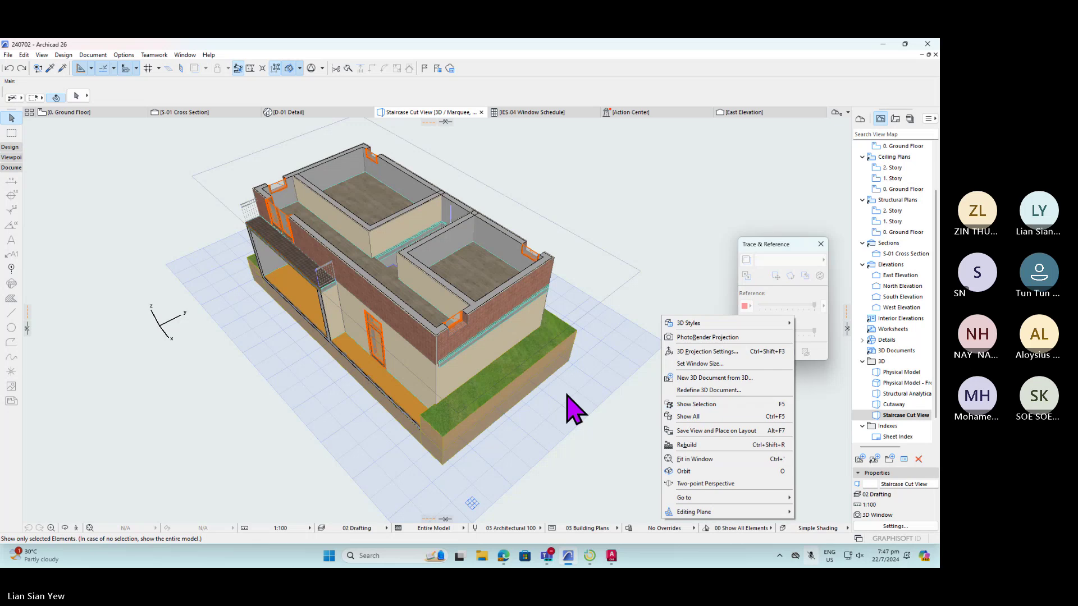
{"action": "left_click", "coordinate": [593, 274]}
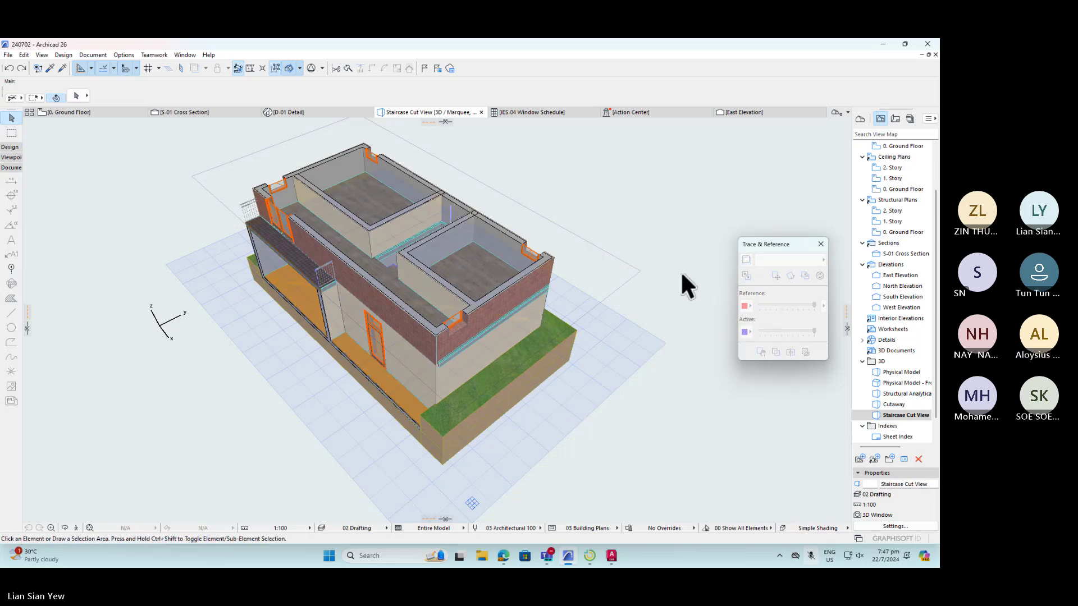
{"action": "left_click", "coordinate": [674, 239]}
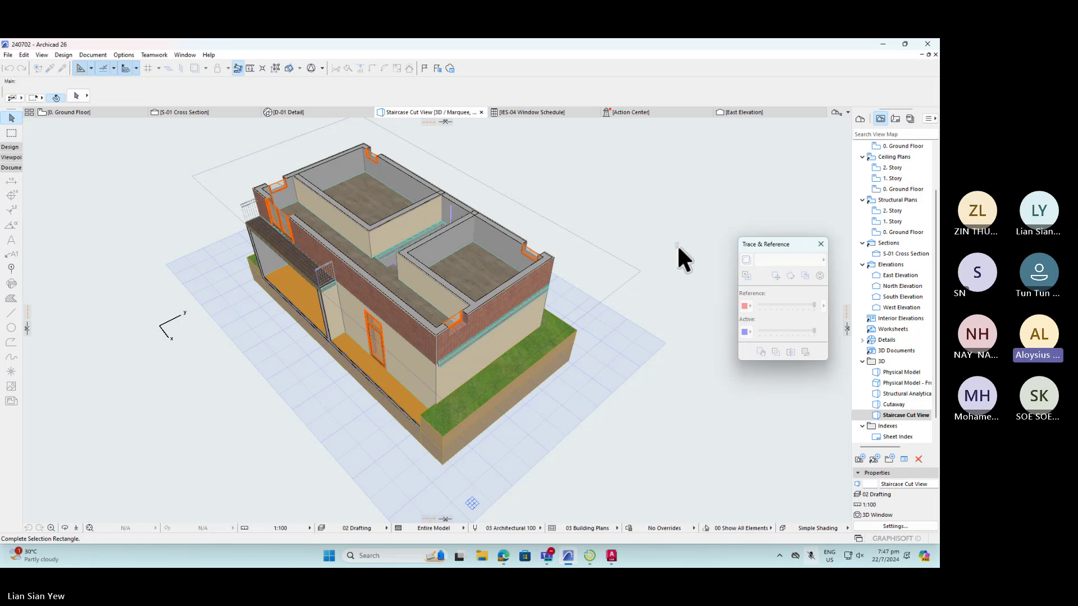
{"action": "right_click", "coordinate": [658, 251]}
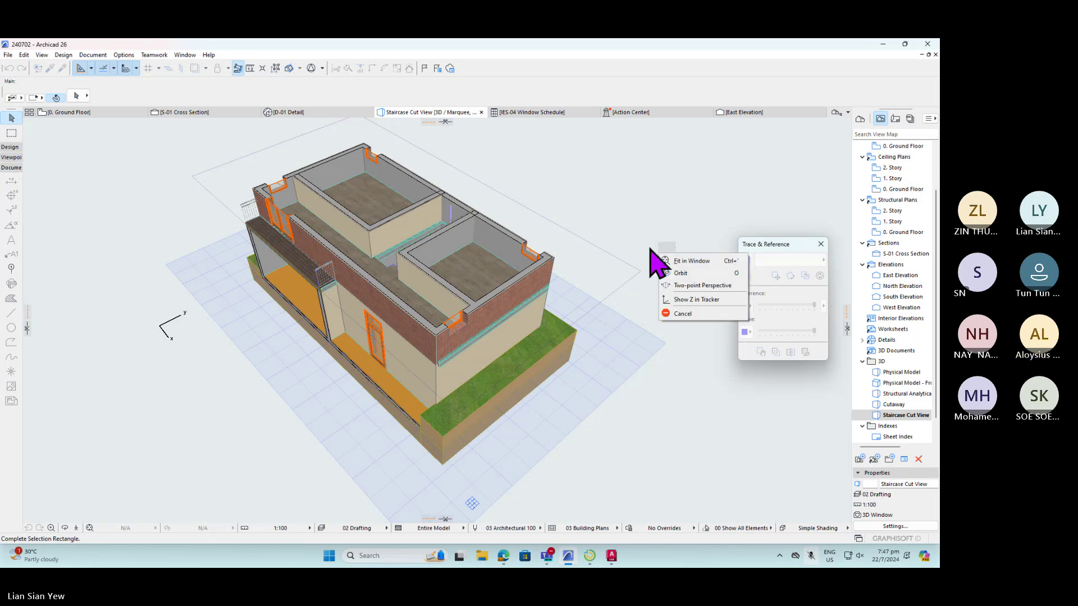
{"action": "right_click", "coordinate": [644, 217]}
{"action": "left_click", "coordinate": [623, 209]}
{"action": "right_click", "coordinate": [623, 212]}
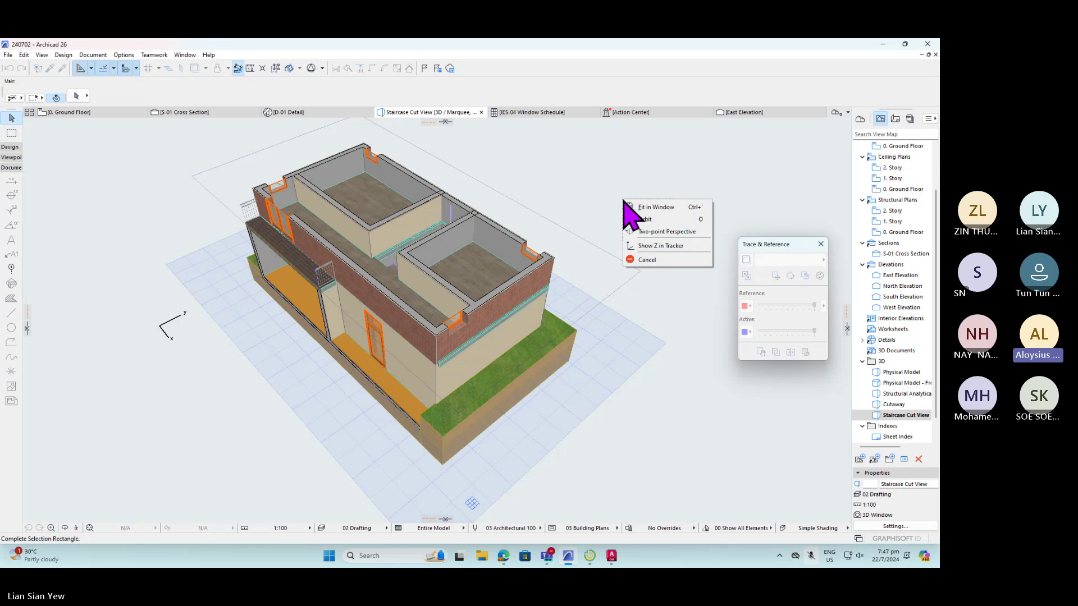
{"action": "left_click", "coordinate": [624, 212]}
{"action": "right_click", "coordinate": [645, 203]}
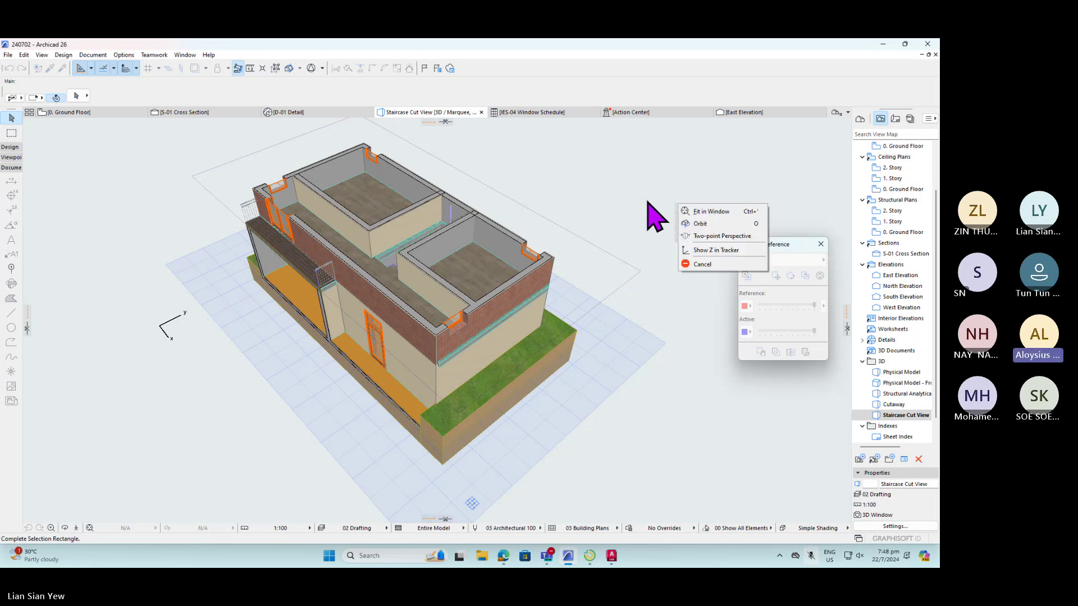
{"action": "left_click", "coordinate": [647, 237]}
{"action": "right_click", "coordinate": [675, 296]}
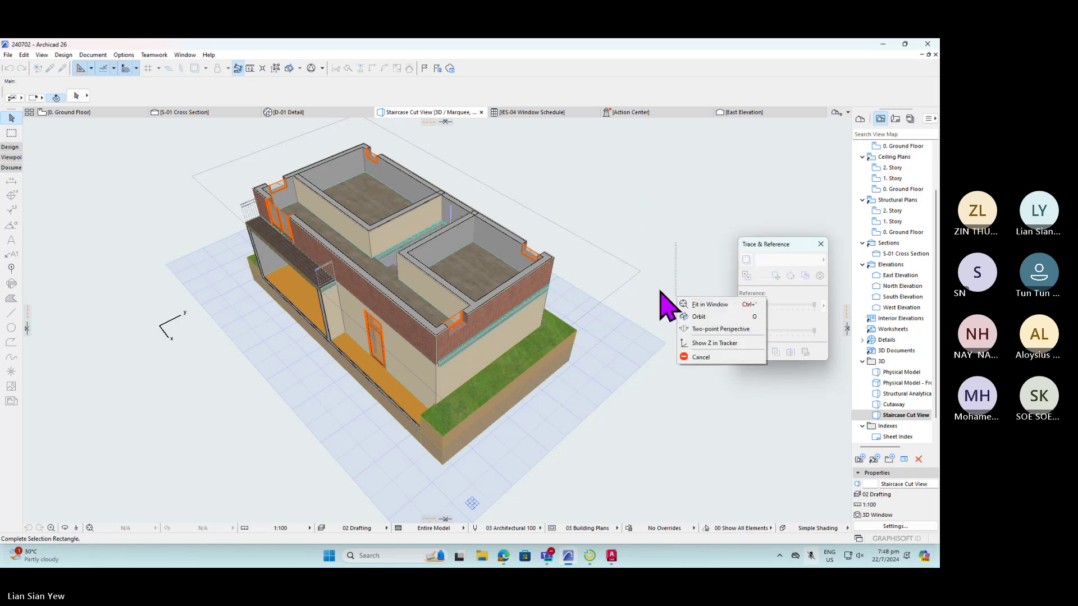
{"action": "left_click", "coordinate": [655, 295]}
- Check the reference ID and name fields for a new 3D document based on the Staircase Cut View, and cancel its creation
{"action": "right_click", "coordinate": [671, 295]}
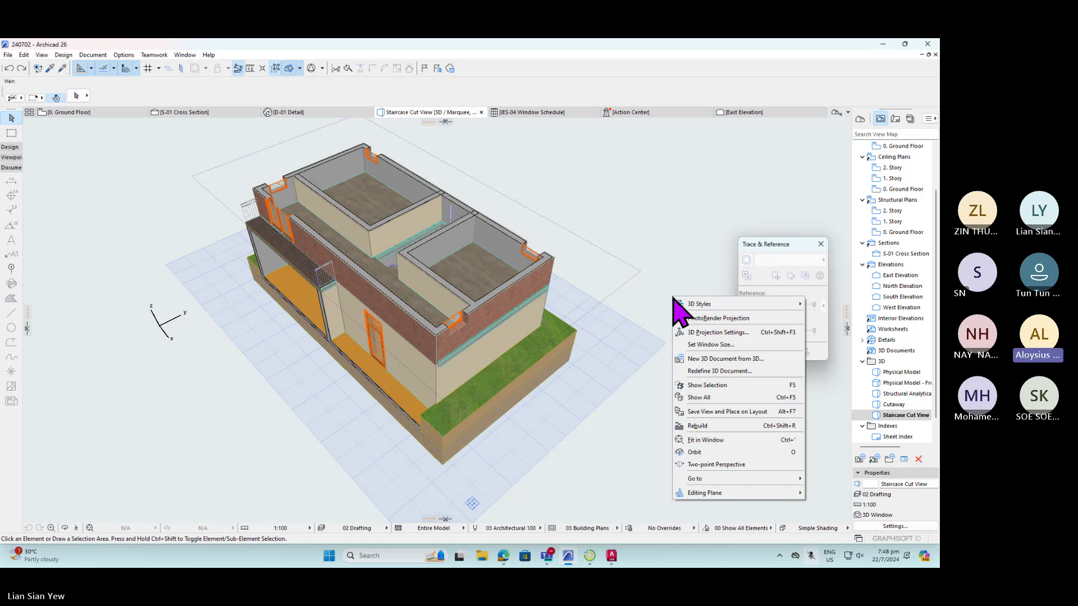
{"action": "mouse_move", "coordinate": [698, 306]}
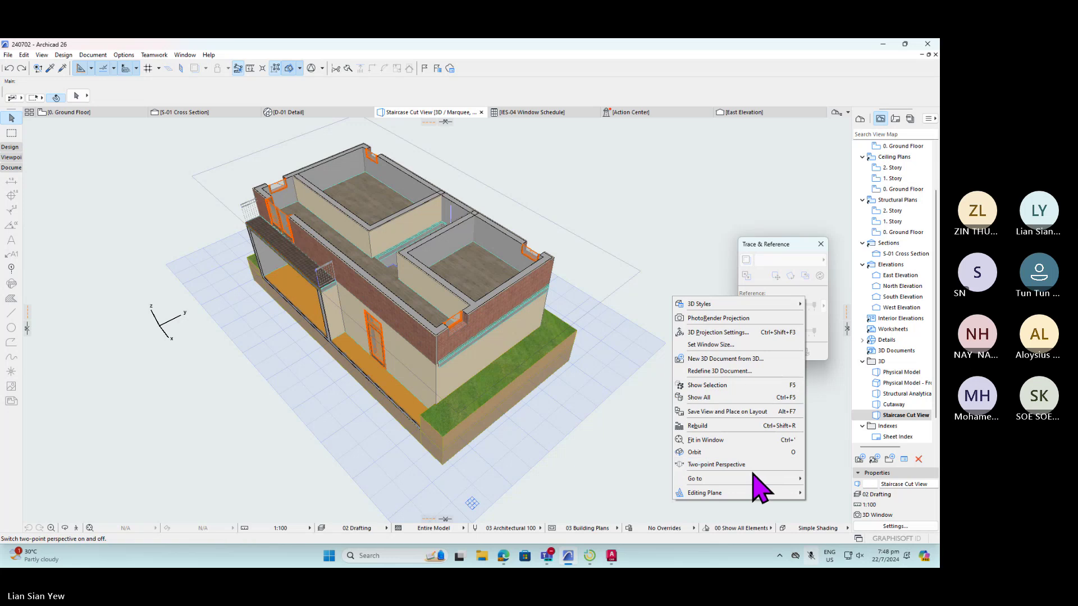
{"action": "mouse_move", "coordinate": [754, 479]}
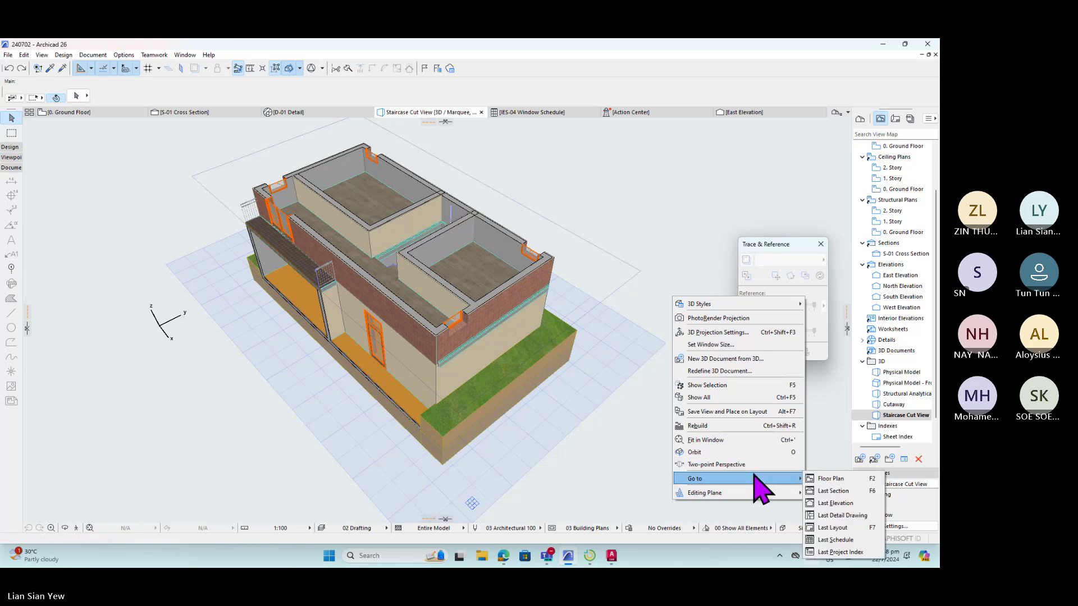
{"action": "left_click", "coordinate": [747, 359]}
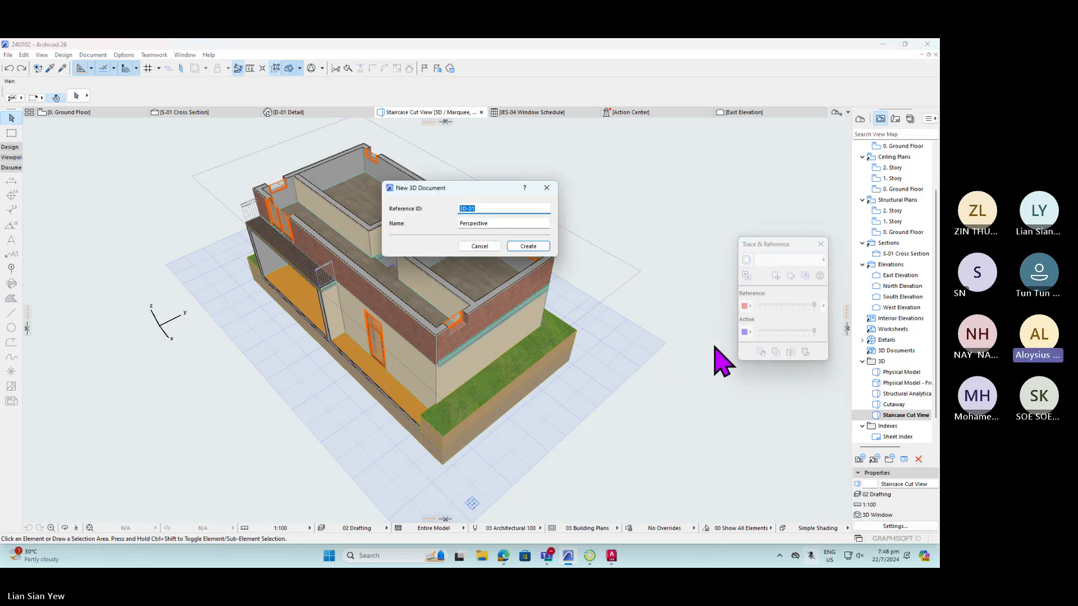
{"action": "left_click", "coordinate": [485, 246]}
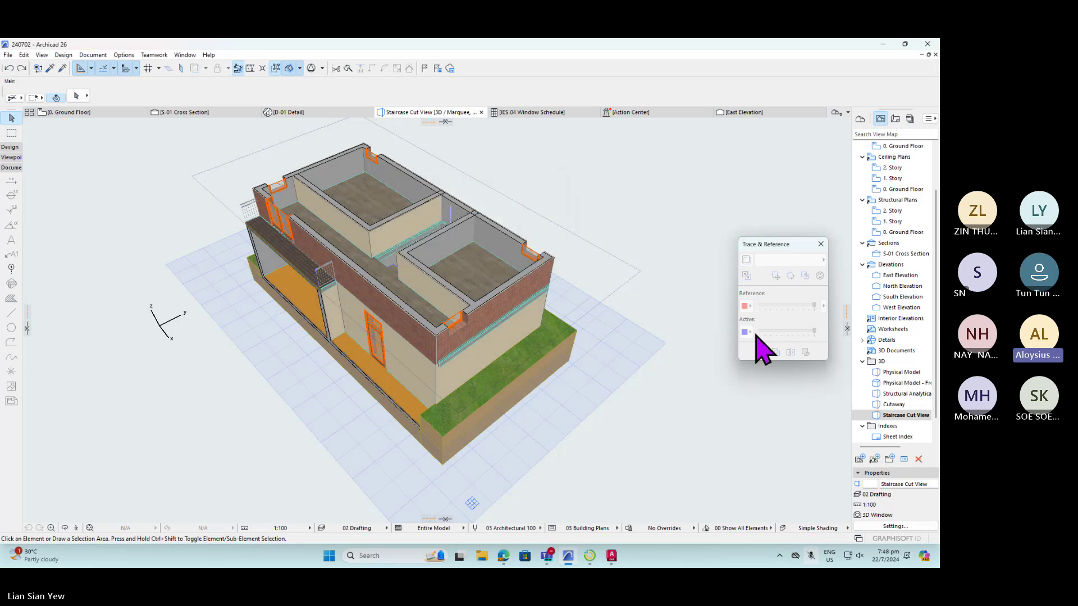
{"action": "left_click", "coordinate": [895, 415]}
{"action": "left_click", "coordinate": [928, 44]}
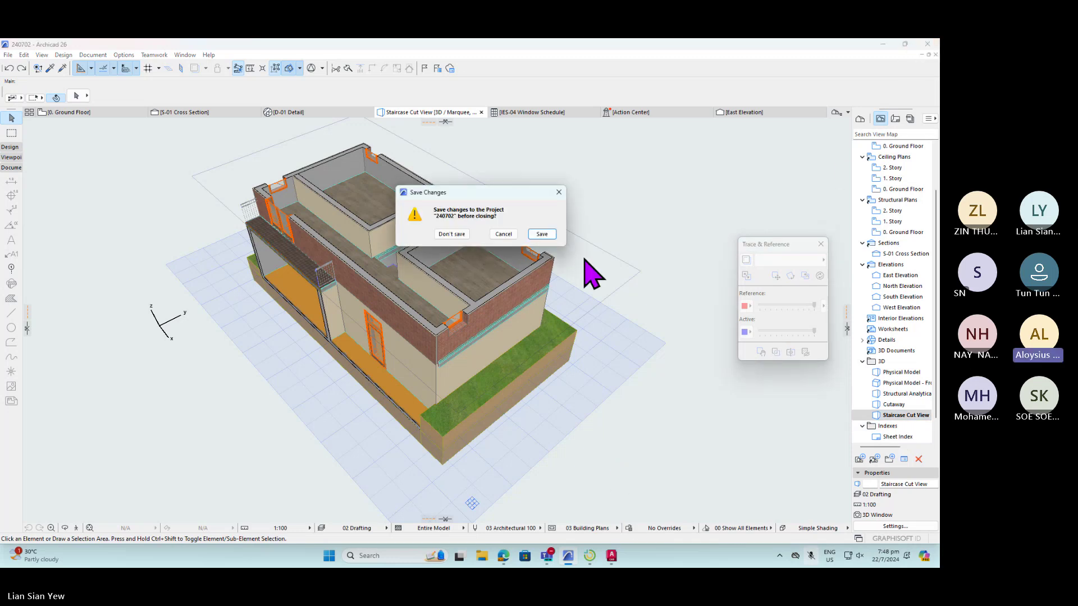
{"action": "key", "text": "Escape"}
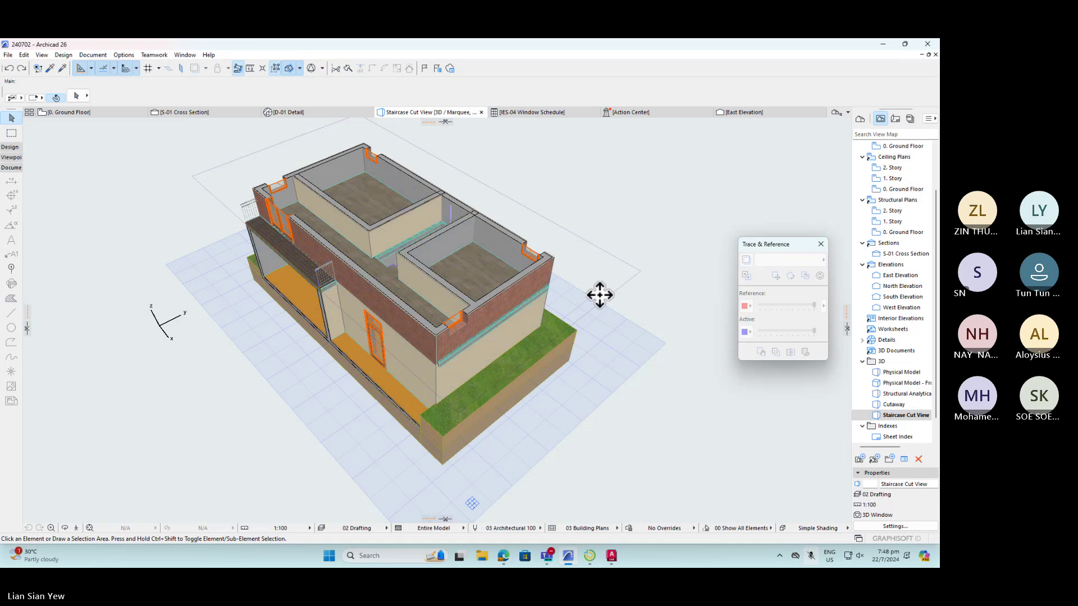
- Raise the horizontal cutting plane from the upper-storey walls to above the house roof in two moves
{"action": "left_click", "coordinate": [633, 274]}
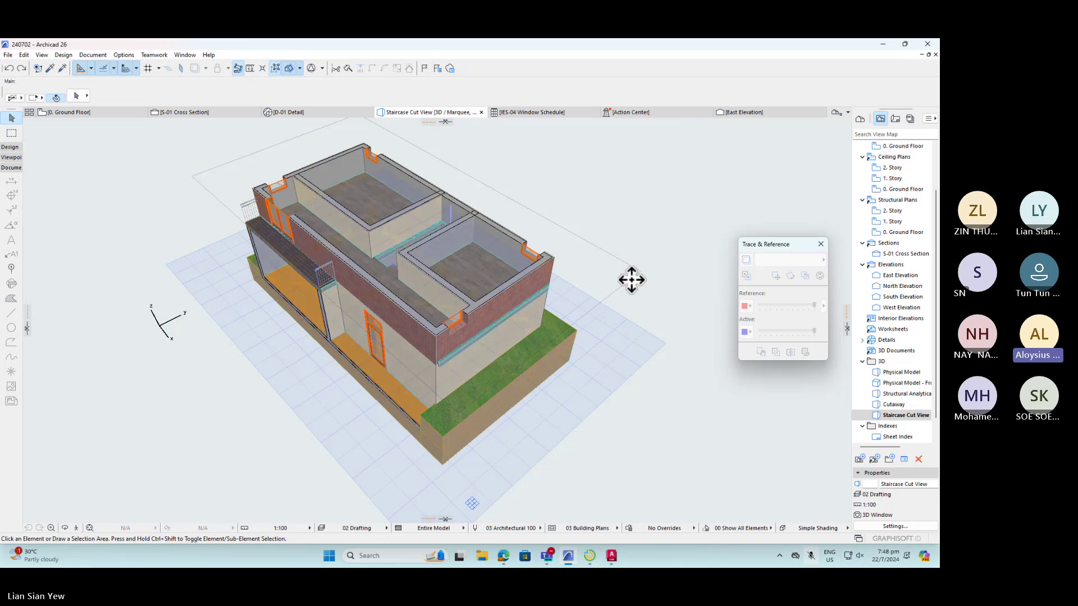
{"action": "scroll", "coordinate": [619, 310], "scroll_direction": "down", "scroll_amount": 3}
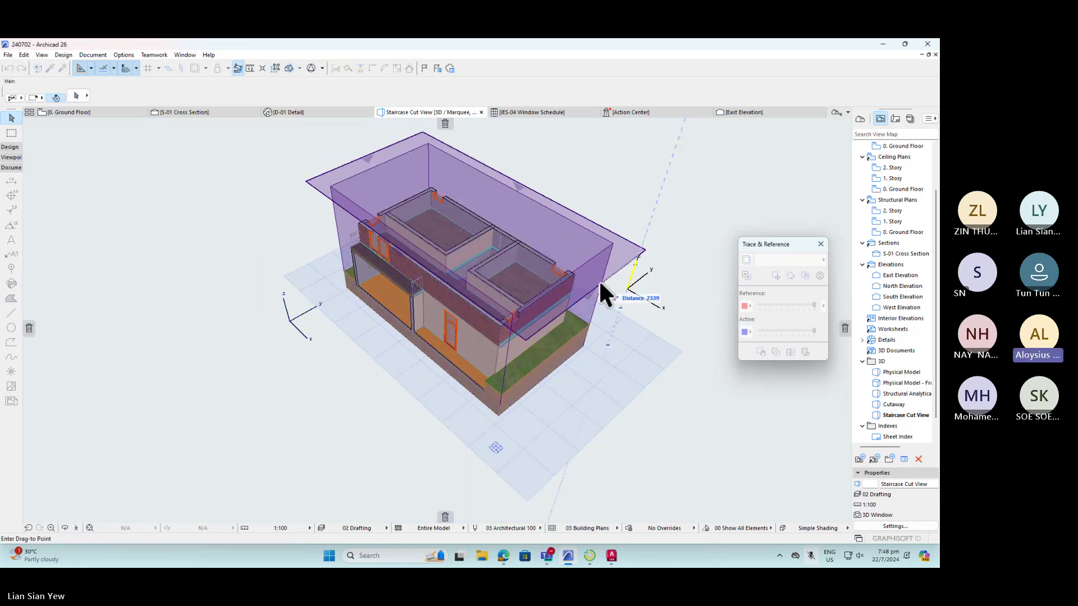
{"action": "left_click", "coordinate": [601, 284]}
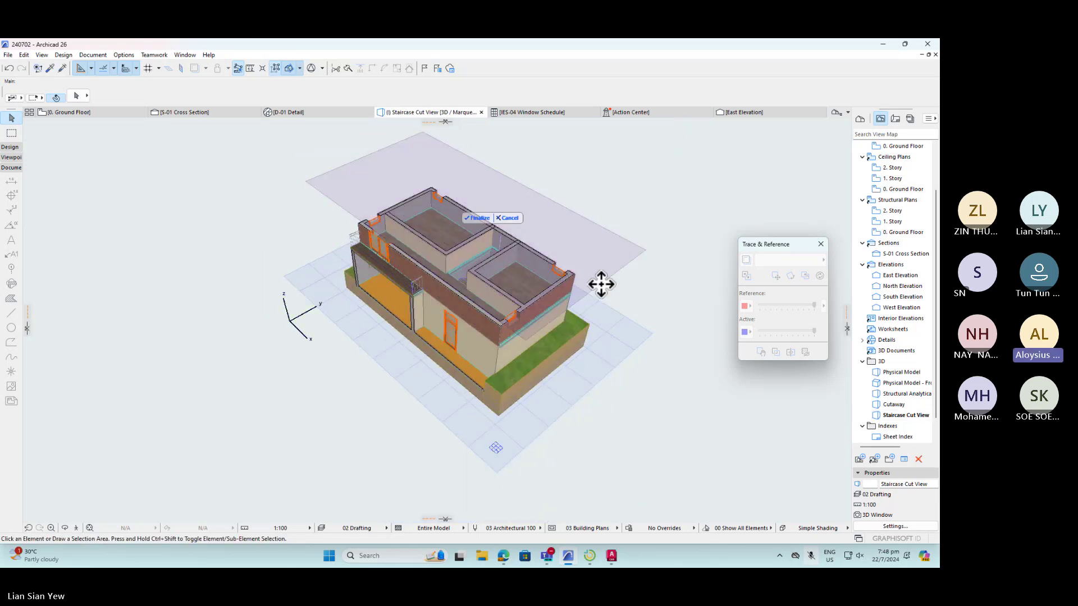
{"action": "left_click", "coordinate": [640, 254]}
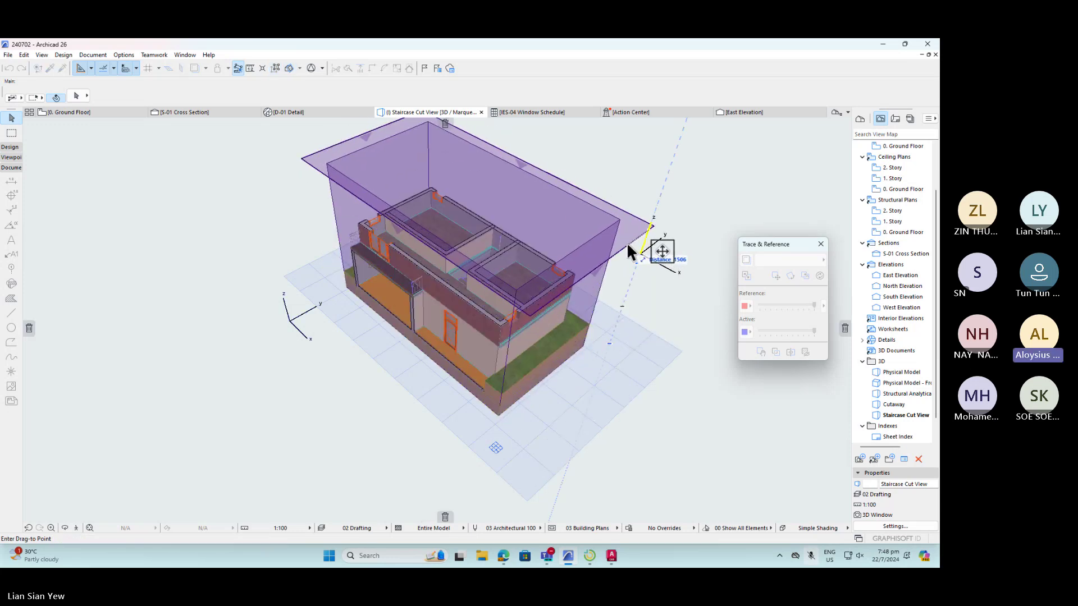
{"action": "left_click", "coordinate": [627, 245]}
- Remove the horizontal cutting plane from the 3D model so the whole roof is uncut
{"action": "middle_click_drag", "start_coordinate": [392, 264], "coordinate": [633, 239], "text": "shift"}
{"action": "left_click", "coordinate": [485, 199]}
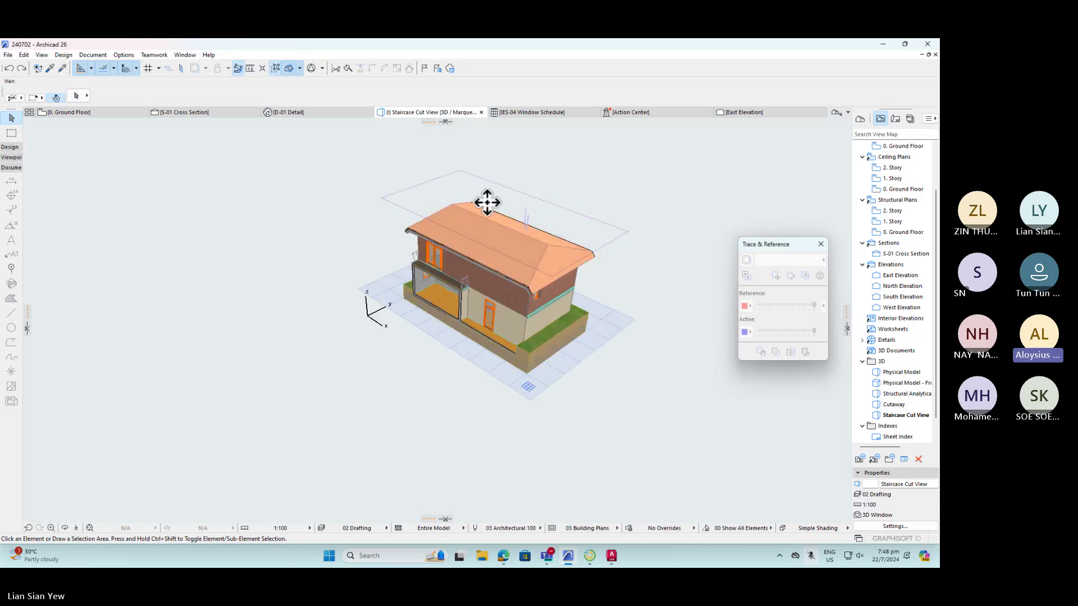
{"action": "left_click", "coordinate": [624, 240]}
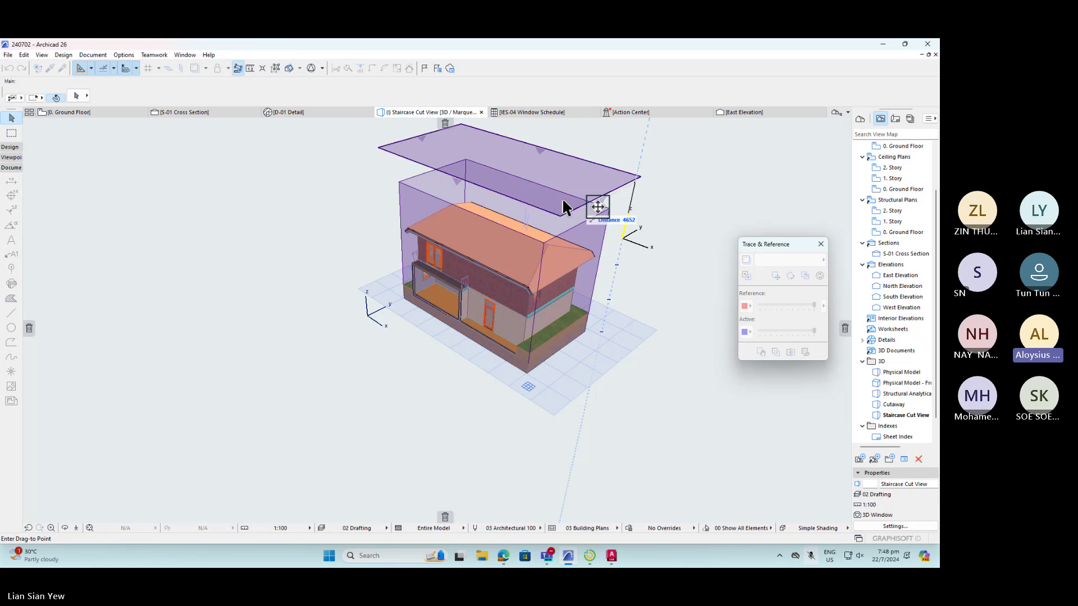
{"action": "left_click", "coordinate": [444, 123]}
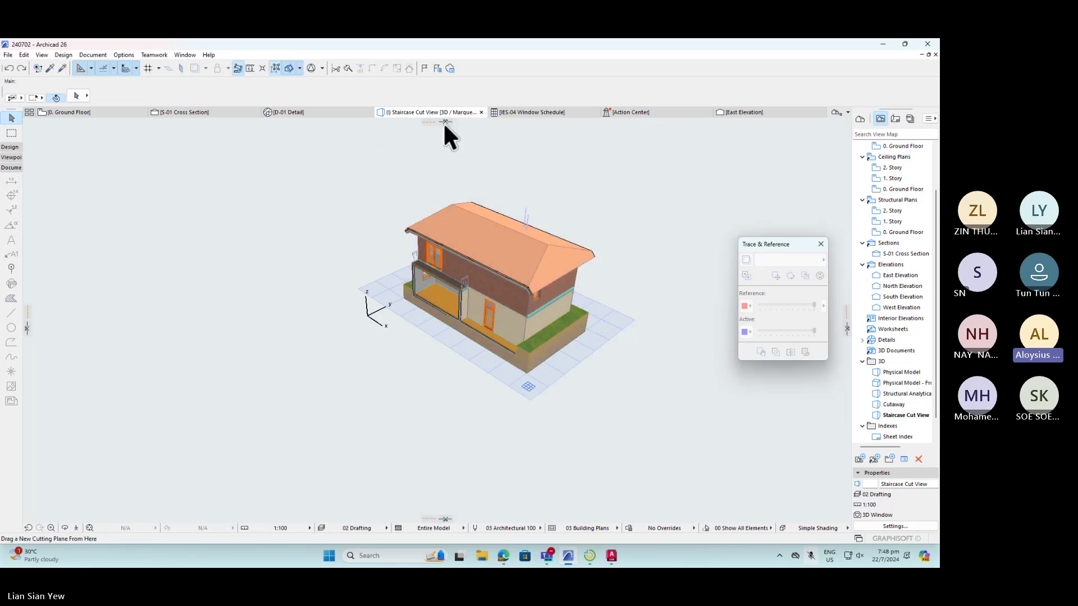
{"action": "scroll", "coordinate": [524, 262], "scroll_direction": "up", "scroll_amount": 5}
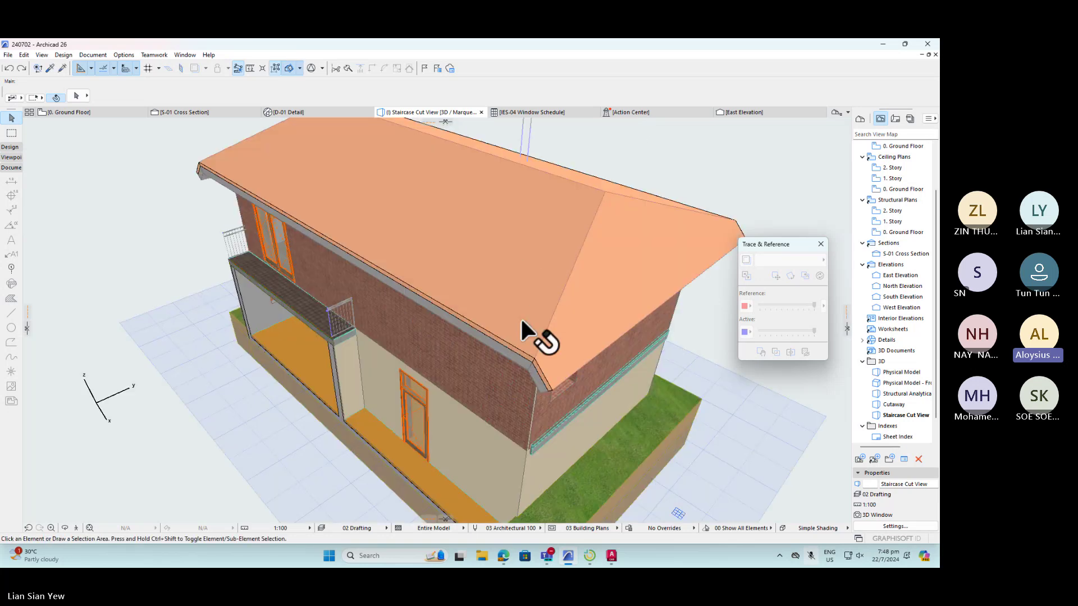
{"action": "scroll", "coordinate": [522, 321], "scroll_direction": "down", "scroll_amount": 6}
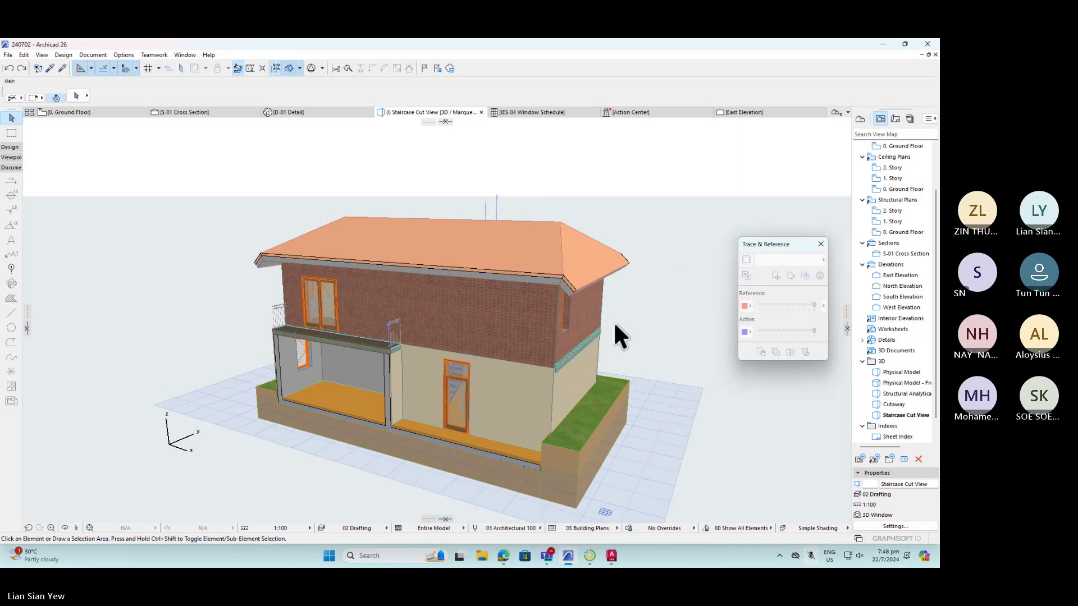
{"action": "right_click", "coordinate": [652, 325]}
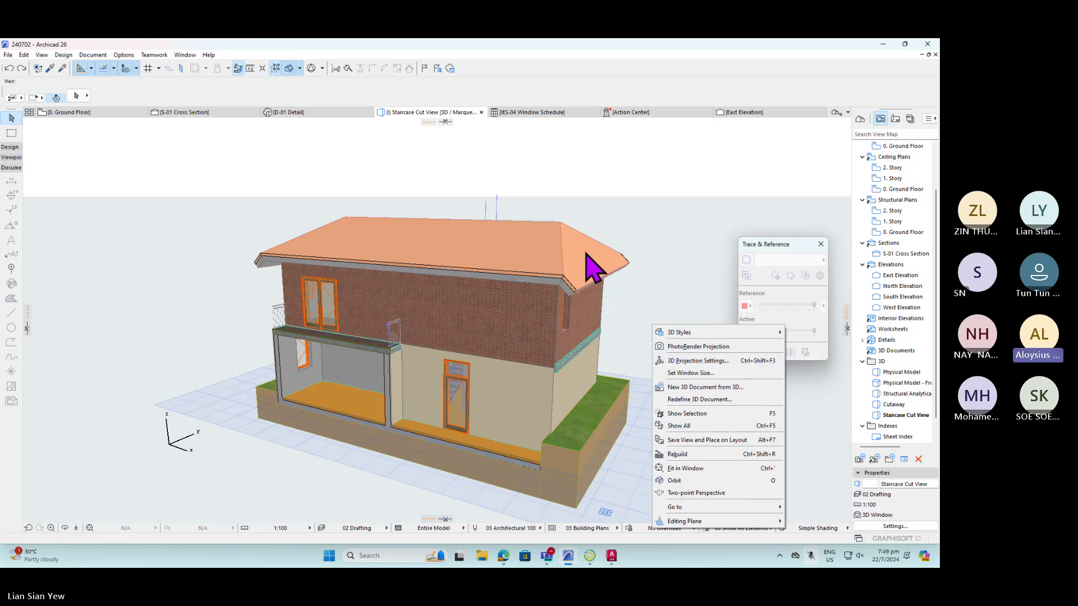
{"action": "left_click", "coordinate": [197, 385]}
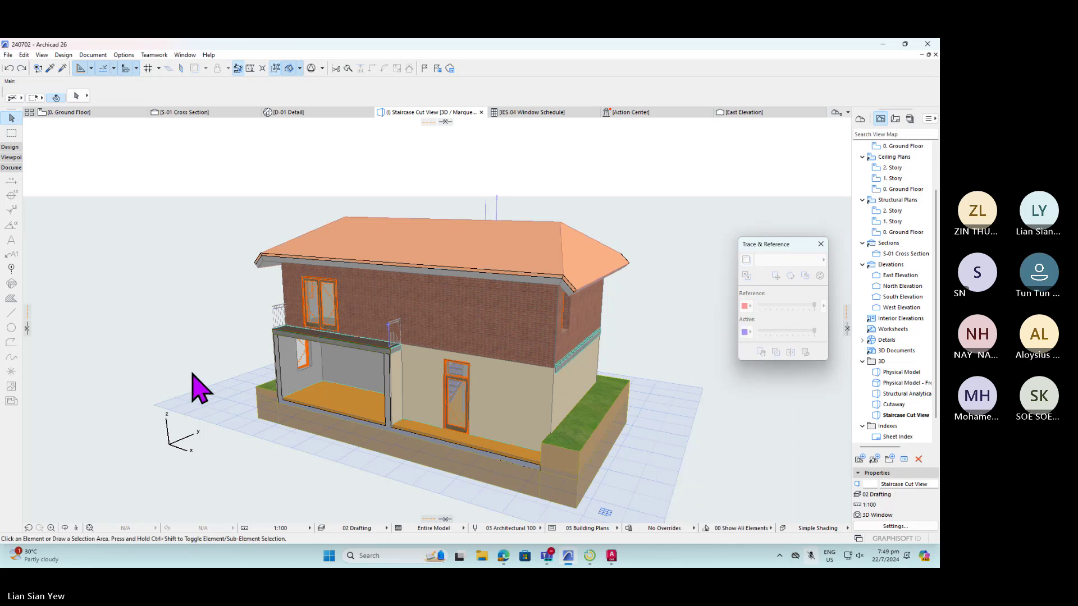
{"action": "left_click", "coordinate": [250, 450]}
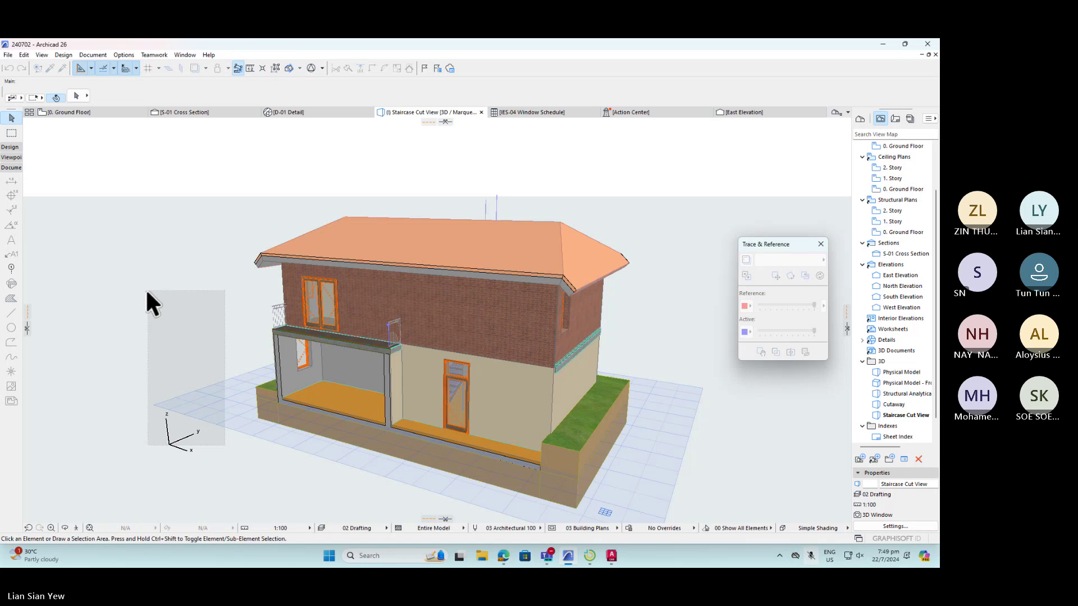
{"action": "left_click", "coordinate": [146, 289]}
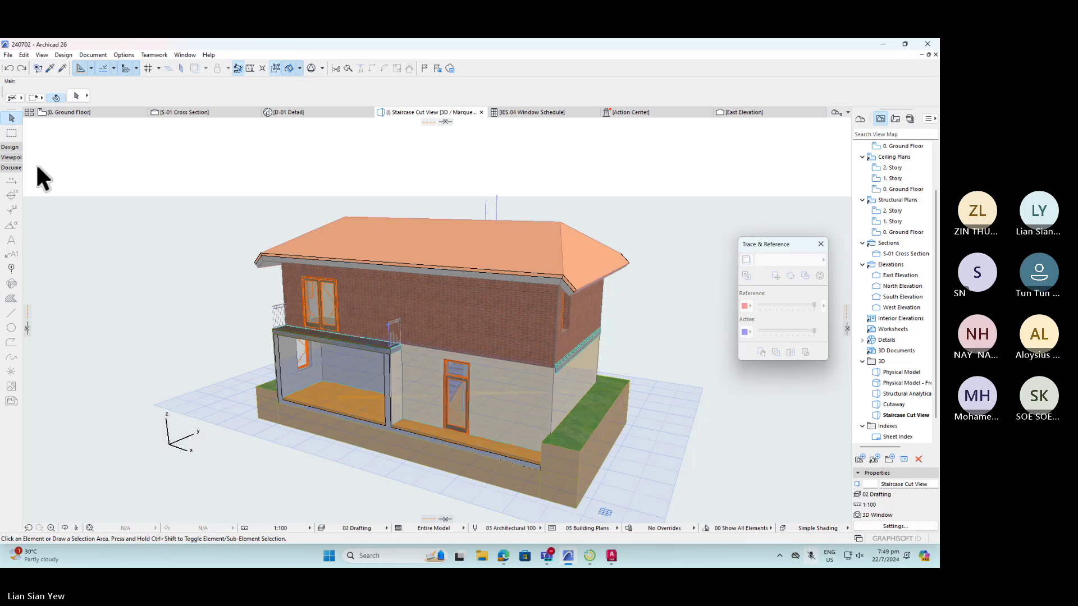
- Expand the Design tools, open the Slab tool's default settings, and place the dialog clear of most of the house
{"action": "left_click", "coordinate": [12, 148]}
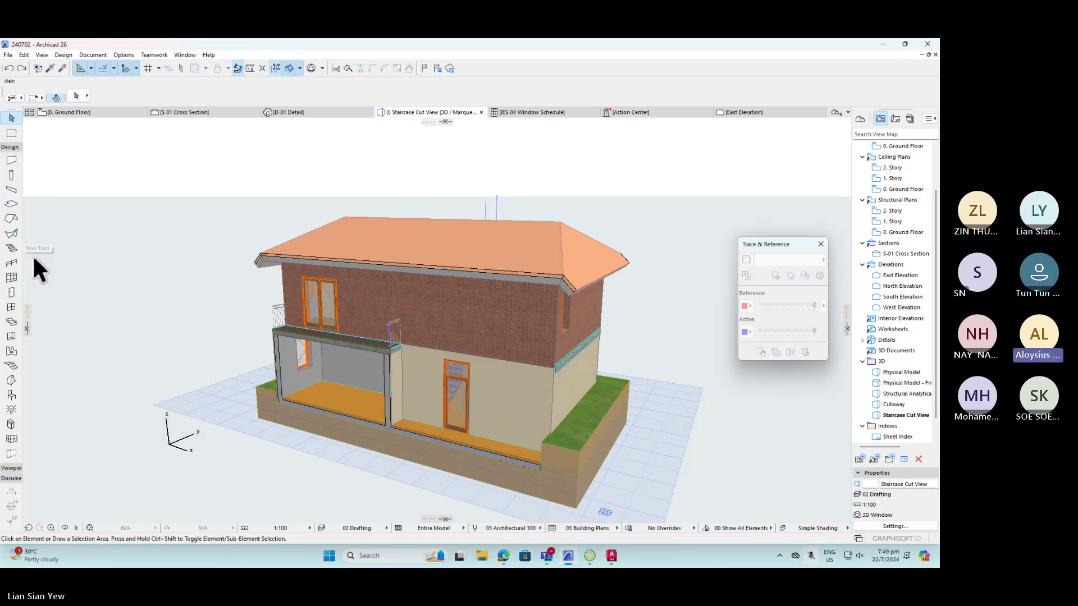
{"action": "left_click", "coordinate": [12, 205]}
{"action": "double_click", "coordinate": [11, 205]}
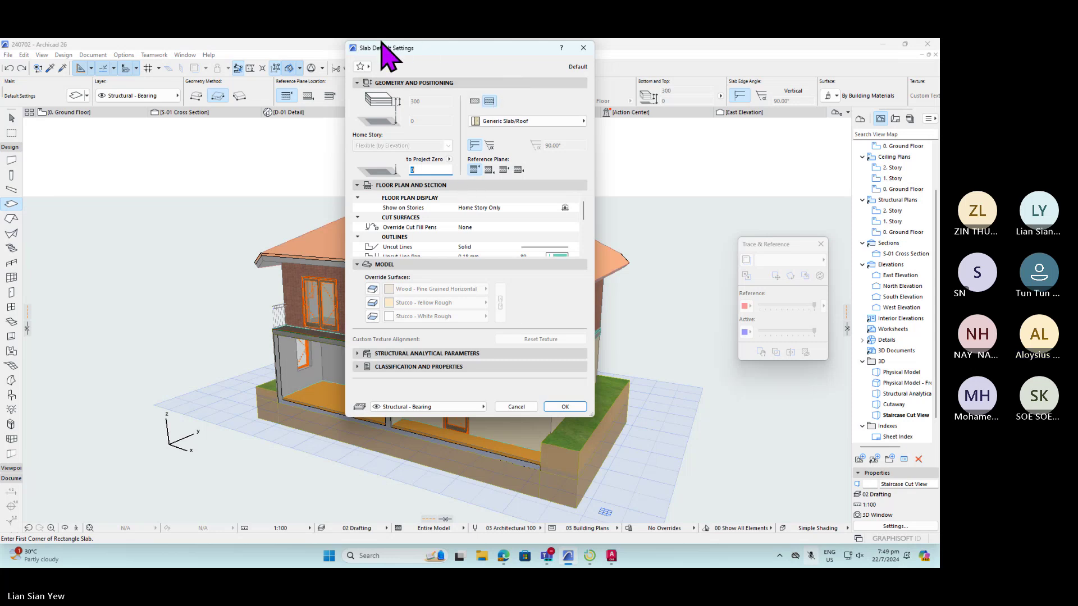
{"action": "left_click", "coordinate": [310, 52]}
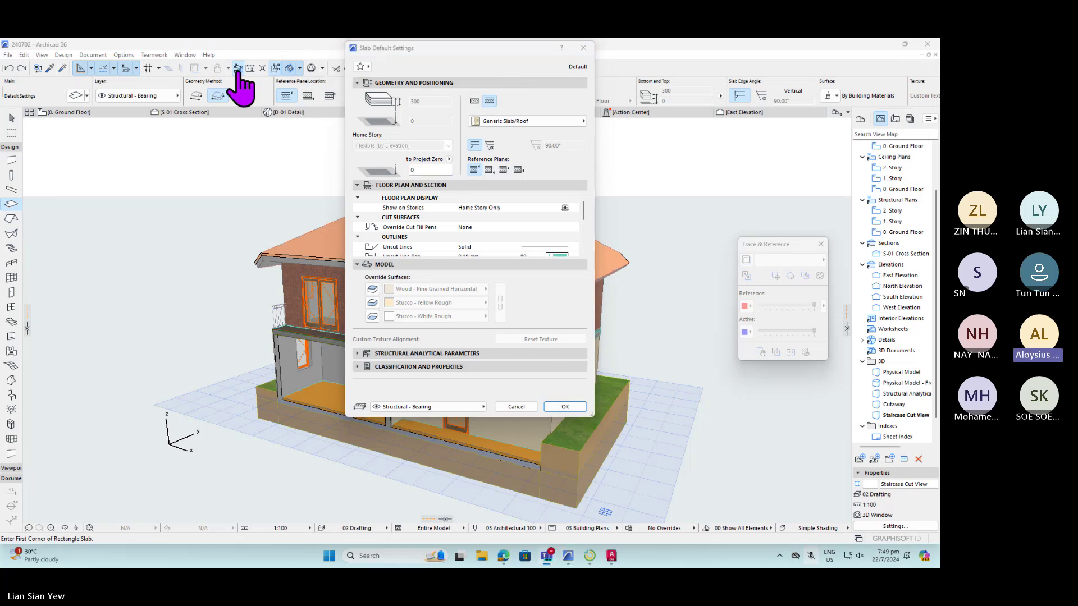
{"action": "left_click", "coordinate": [408, 49]}
{"action": "left_click_drag", "start_coordinate": [400, 49], "coordinate": [612, 106]}
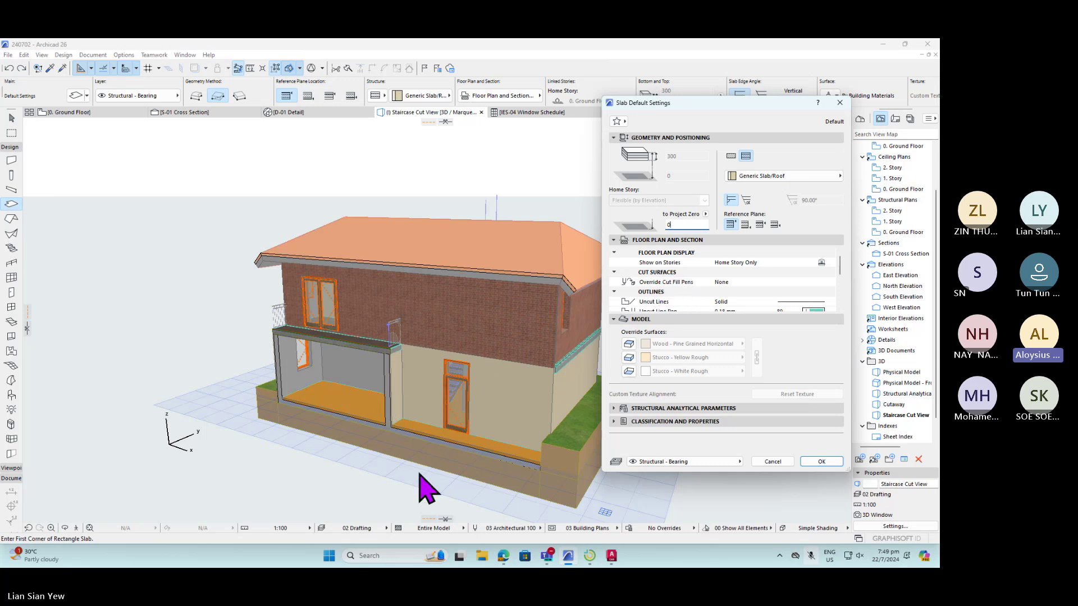
- Override the slab default's cut fill foreground pen with red pen 20 and apply the settings
{"action": "left_click", "coordinate": [725, 283]}
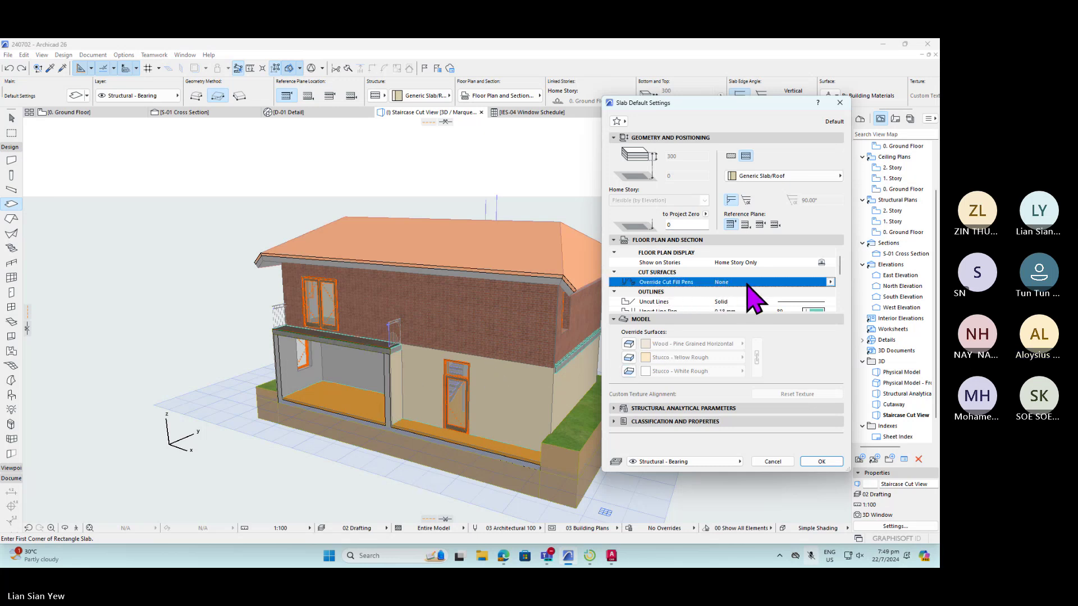
{"action": "left_click", "coordinate": [829, 282]}
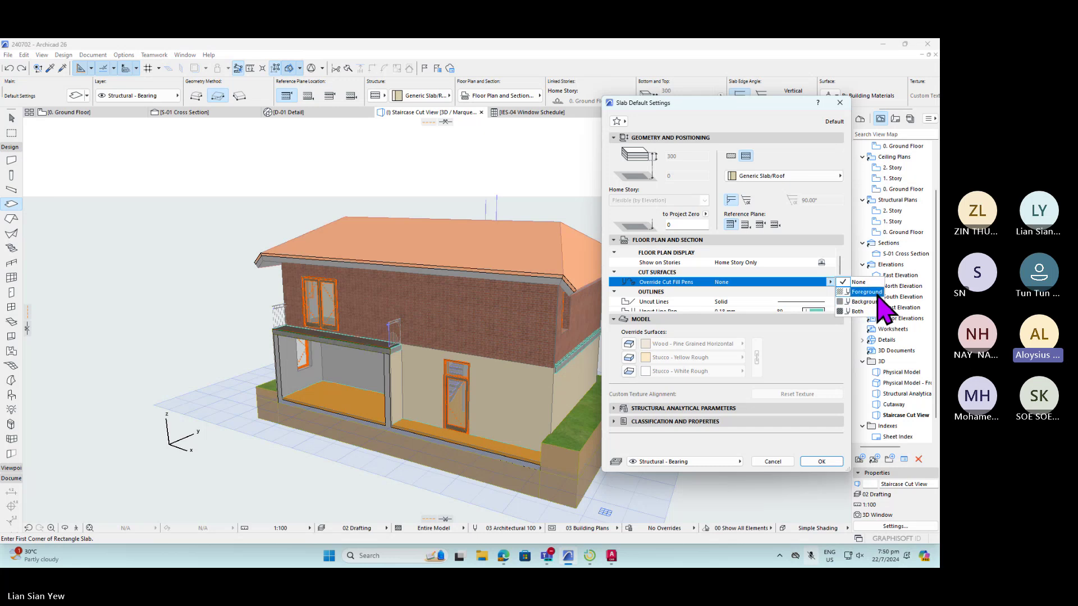
{"action": "left_click", "coordinate": [877, 293]}
{"action": "left_click", "coordinate": [814, 292]}
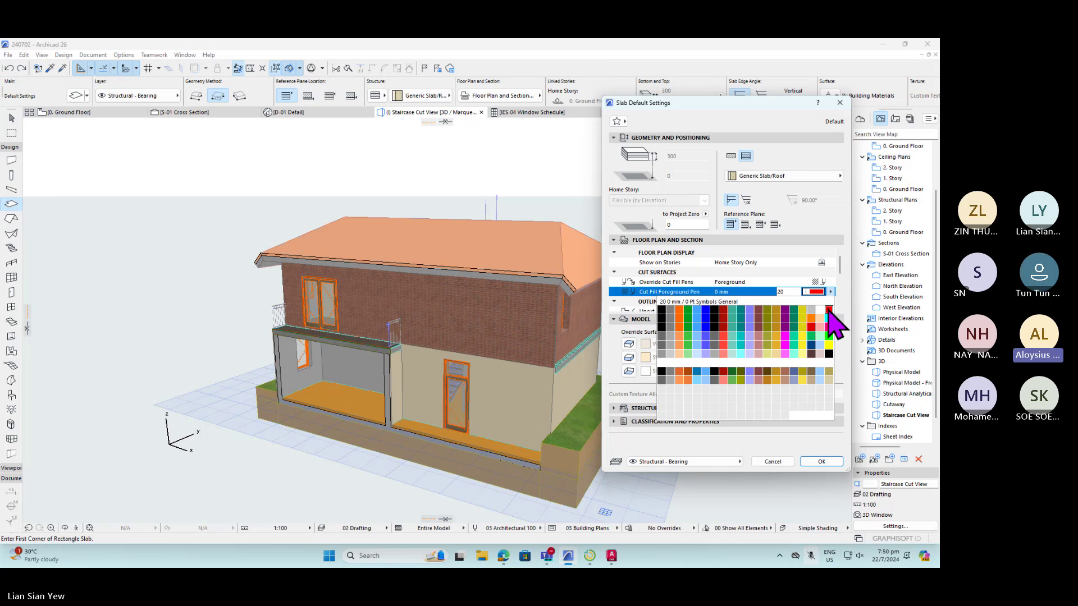
{"action": "left_click", "coordinate": [829, 309]}
{"action": "scroll", "coordinate": [769, 308], "scroll_direction": "down", "scroll_amount": 5}
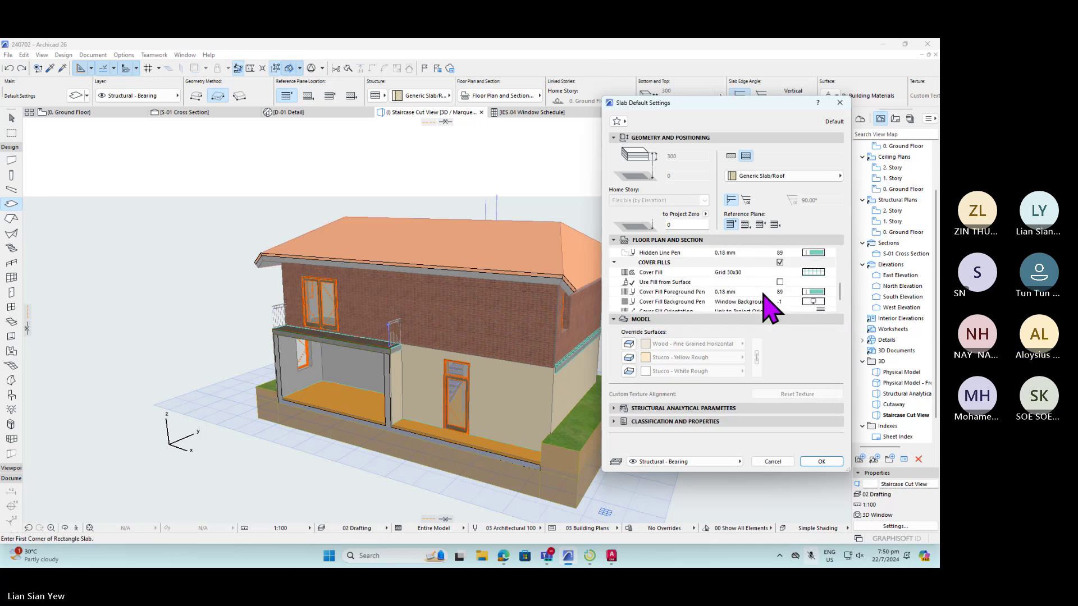
{"action": "scroll", "coordinate": [770, 307], "scroll_direction": "up", "scroll_amount": 2}
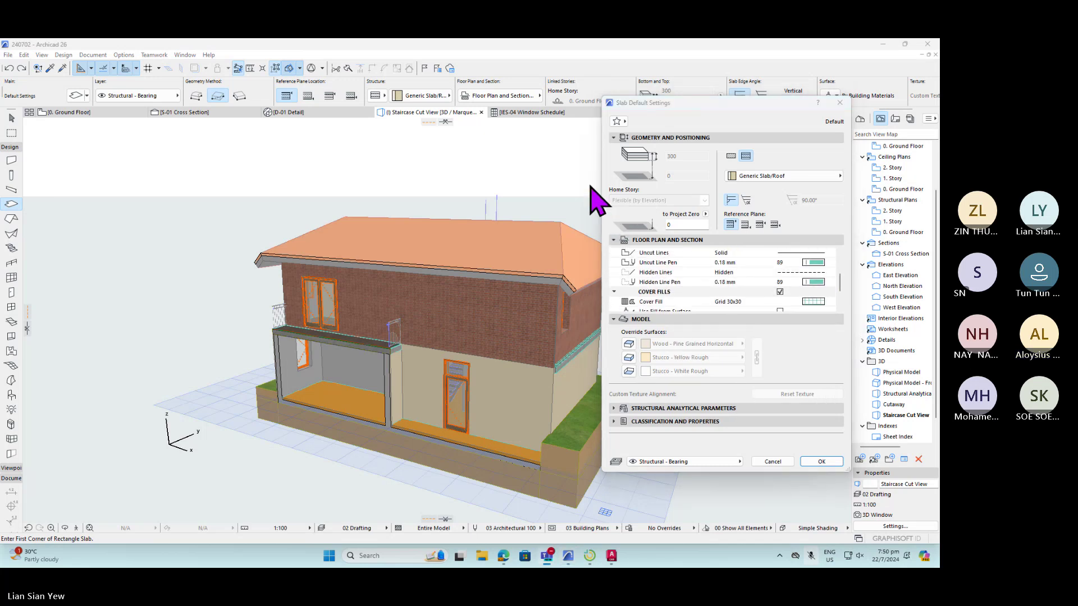
{"action": "left_click", "coordinate": [818, 462]}
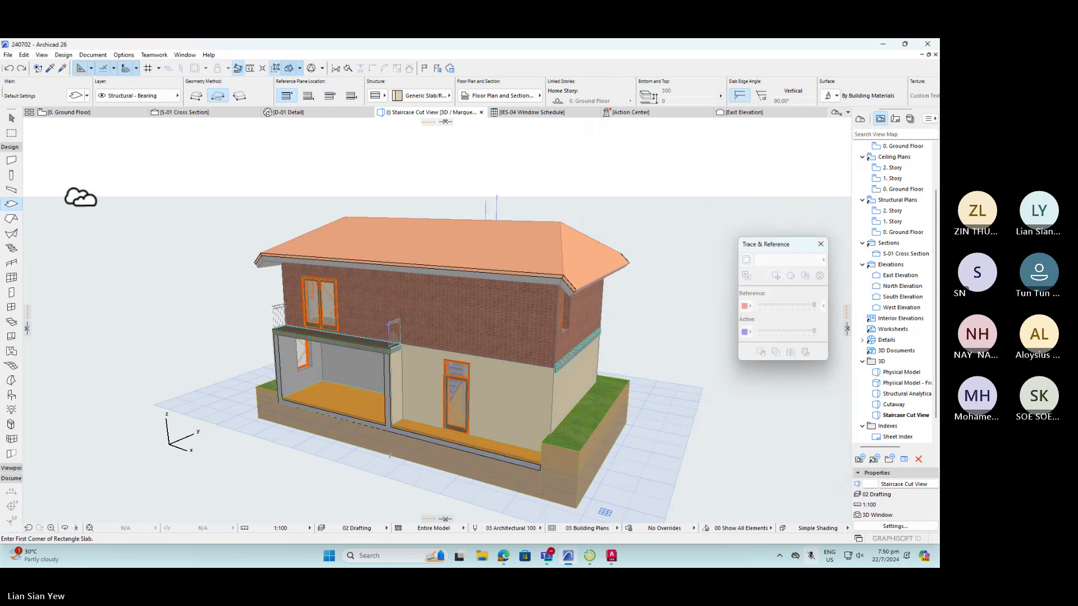
- Select the house's ground-floor slab in the 3D view and open its selection settings
{"action": "left_click", "coordinate": [11, 118]}
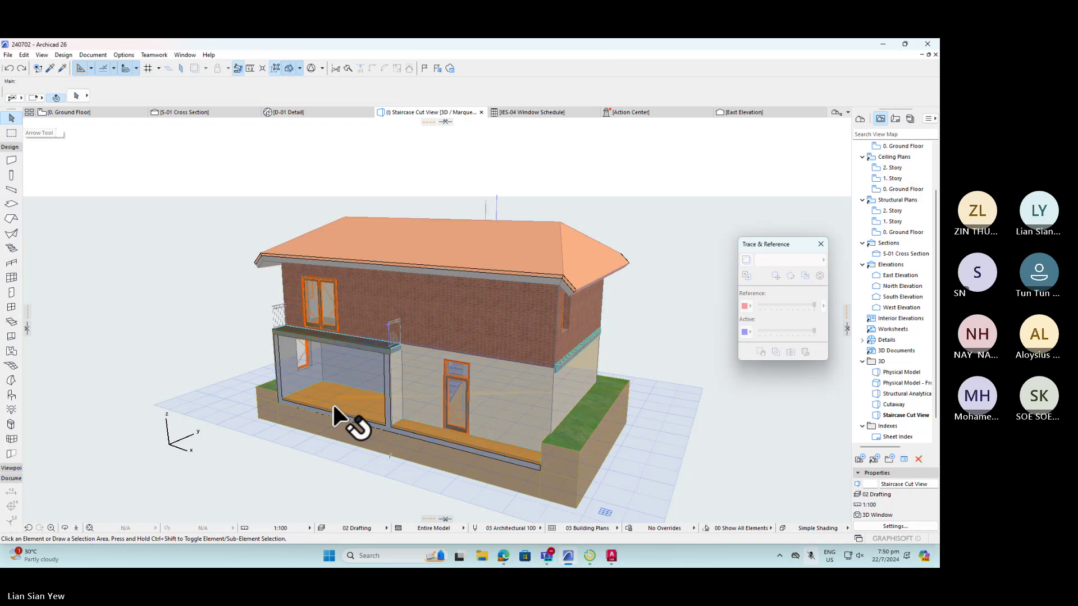
{"action": "scroll", "coordinate": [332, 403], "scroll_direction": "up", "scroll_amount": 3}
{"action": "left_click", "coordinate": [415, 435]}
{"action": "left_click", "coordinate": [420, 439]}
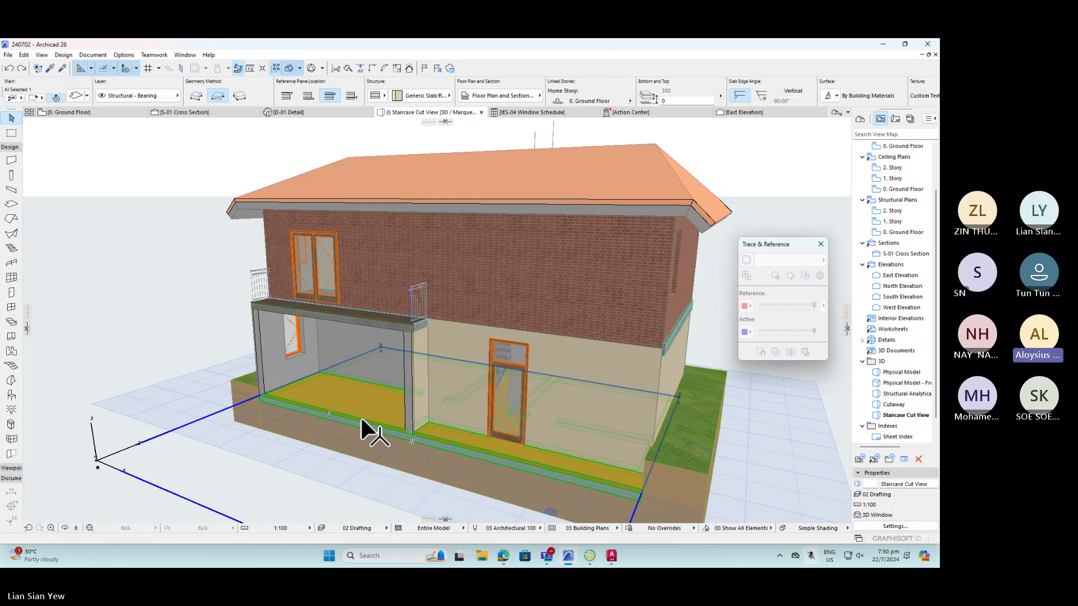
{"action": "key", "text": "ctrl+t"}
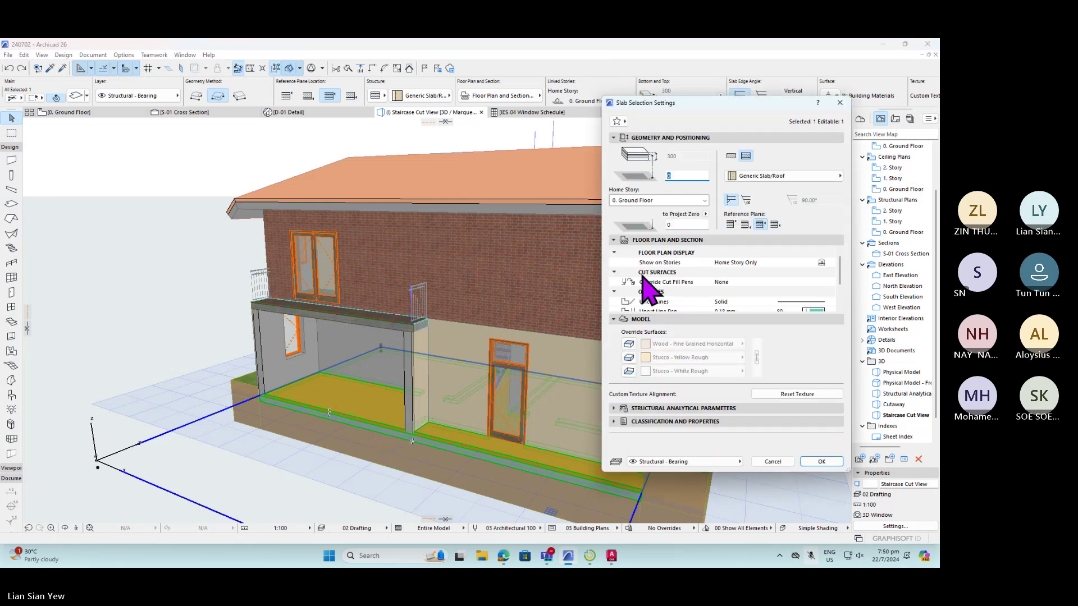
{"action": "scroll", "coordinate": [758, 300], "scroll_direction": "down", "scroll_amount": 3}
{"action": "scroll", "coordinate": [791, 297], "scroll_direction": "up", "scroll_amount": 3}
- Try the Foreground cut fill pen override on the ground-floor slab and check its pen colour choices
{"action": "left_click", "coordinate": [793, 282]}
{"action": "left_click", "coordinate": [831, 282]}
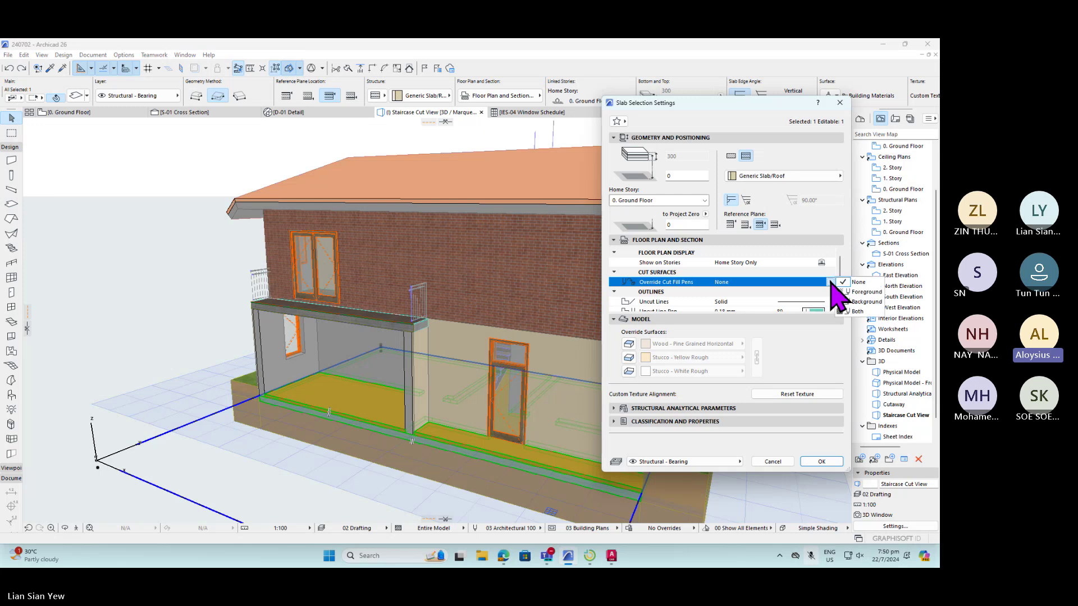
{"action": "left_click", "coordinate": [862, 293]}
{"action": "left_click", "coordinate": [821, 291]}
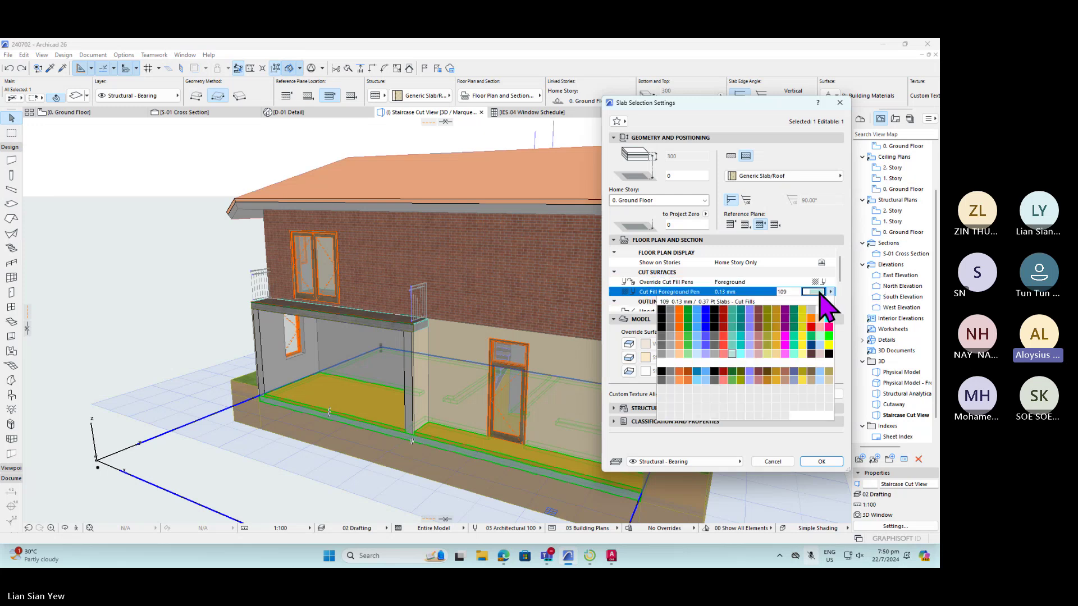
{"action": "left_click", "coordinate": [762, 284]}
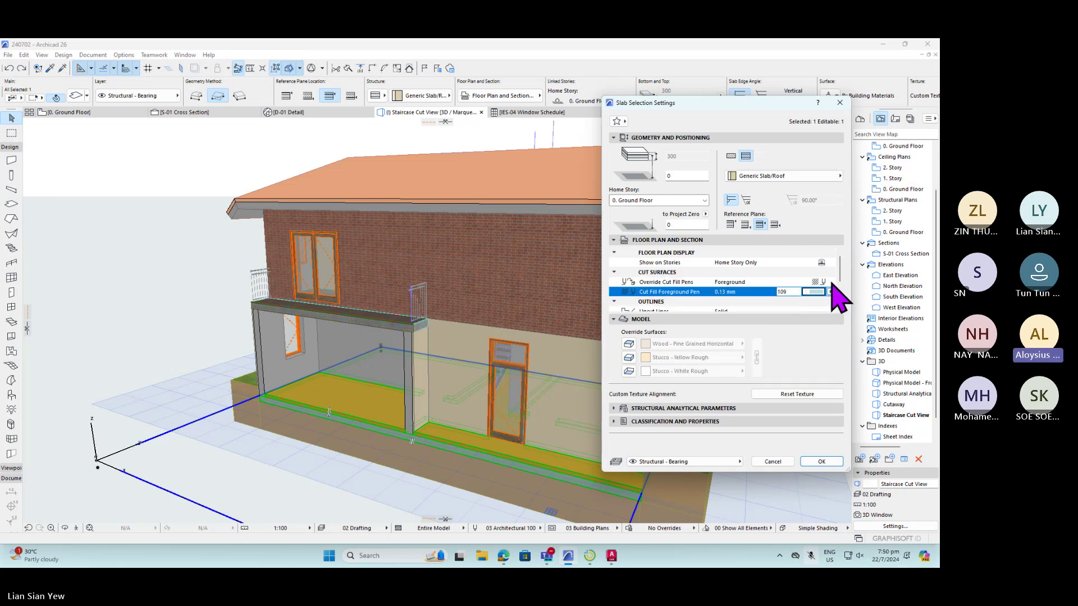
- Set the ground-floor slab's cut fill pen override to Background with red pen 20 and apply it
{"action": "scroll", "coordinate": [803, 286], "scroll_direction": "down", "scroll_amount": 1}
{"action": "scroll", "coordinate": [808, 292], "scroll_direction": "up", "scroll_amount": 1}
{"action": "left_click", "coordinate": [829, 282]}
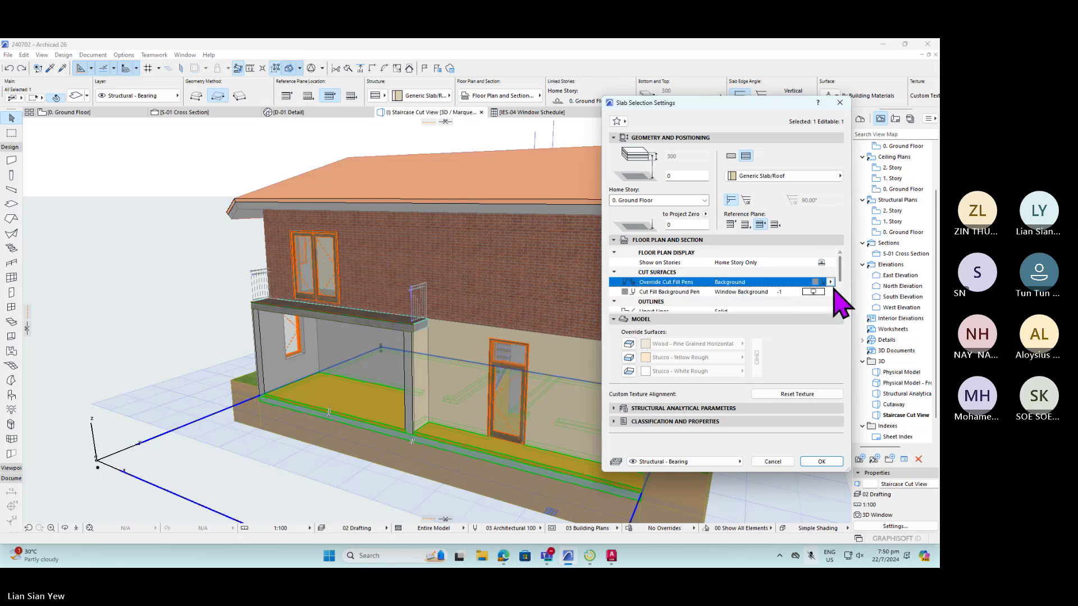
{"action": "left_click", "coordinate": [848, 301]}
{"action": "scroll", "coordinate": [842, 282], "scroll_direction": "down", "scroll_amount": 1}
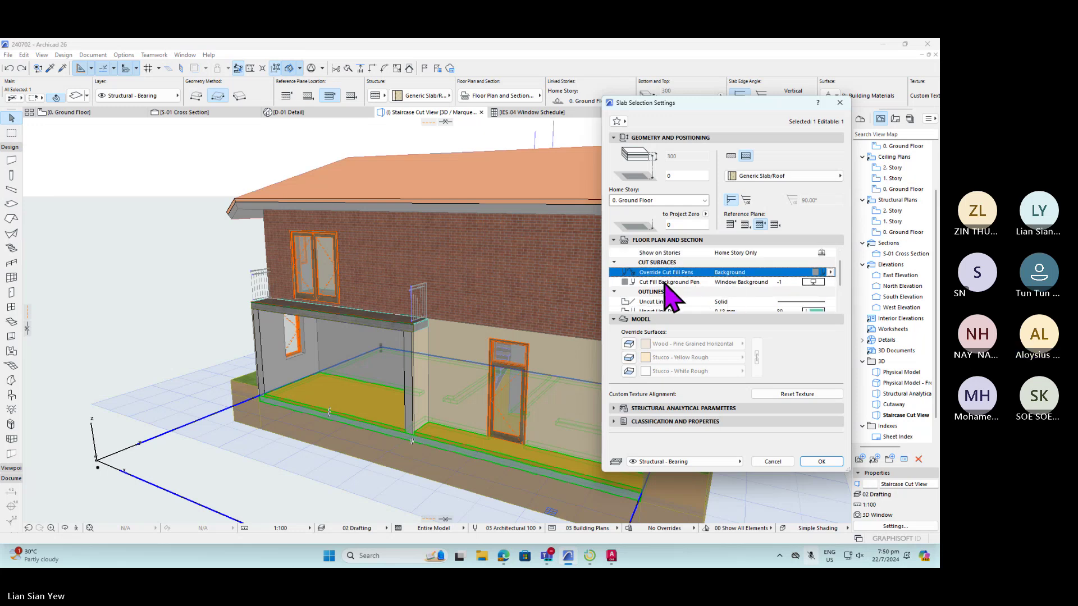
{"action": "left_click", "coordinate": [671, 282]}
{"action": "left_click", "coordinate": [813, 283]}
{"action": "left_click", "coordinate": [829, 302]}
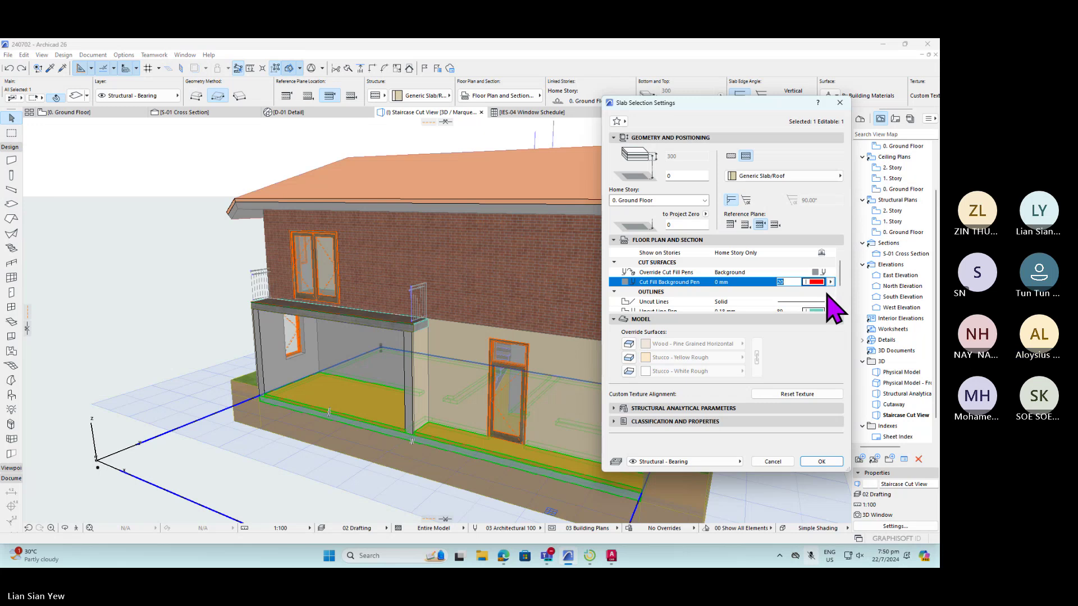
{"action": "left_click", "coordinate": [822, 462]}
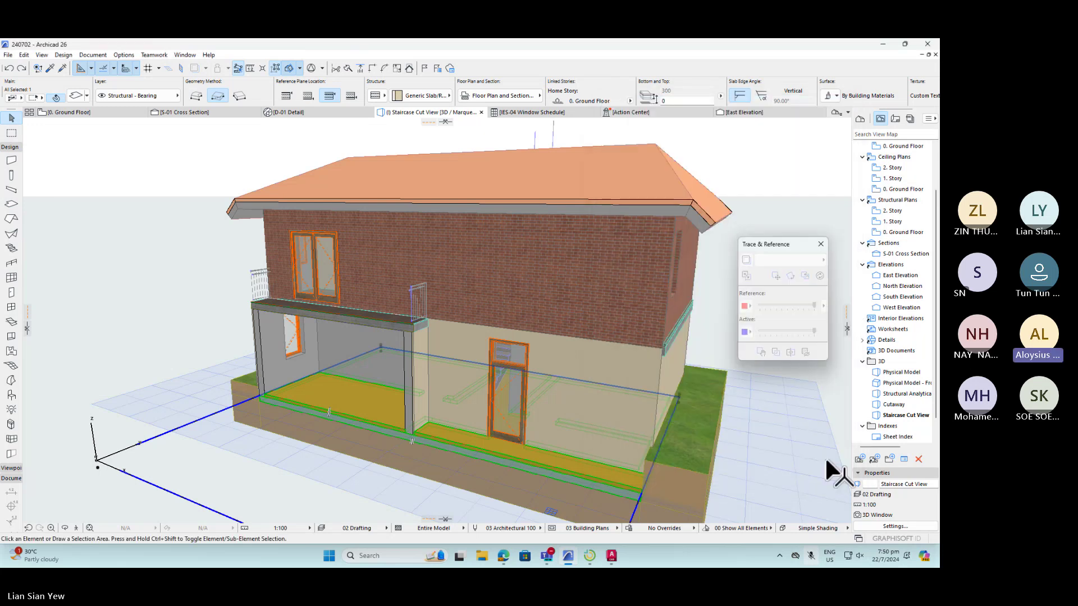
- Deselect the slab and move the Trace & Reference palette higher beside the house
{"action": "left_click", "coordinate": [802, 410]}
{"action": "left_click_drag", "start_coordinate": [776, 245], "coordinate": [767, 151]}
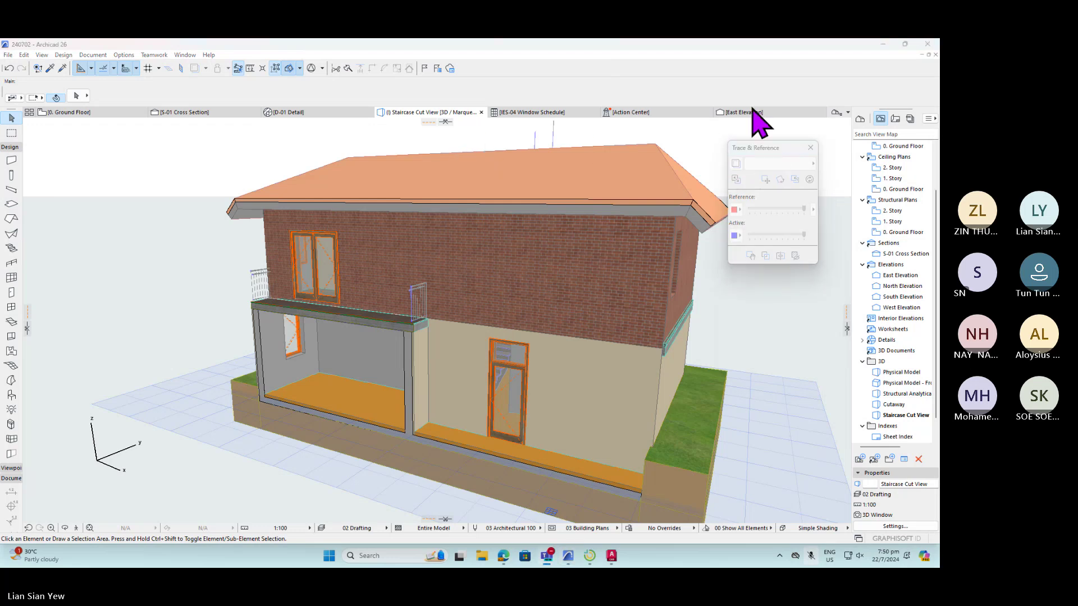
{"action": "scroll", "coordinate": [253, 297], "scroll_direction": "down", "scroll_amount": 4}
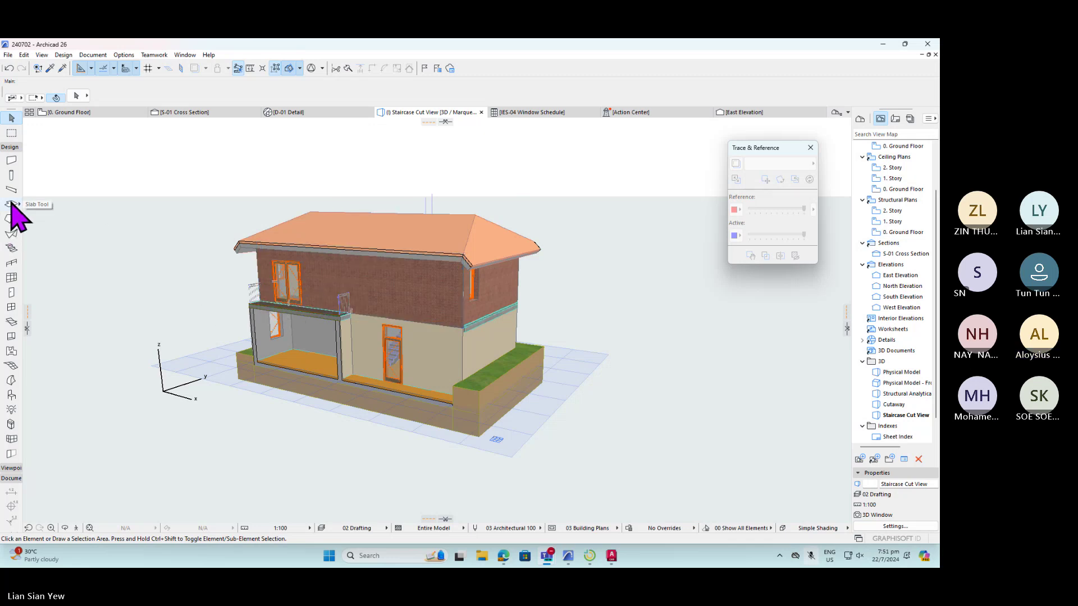
- Override the ground-floor slab's top surface with Wood - Pine Grained Horizontal and its edge with Stucco - Red Rough, then deselect it
{"action": "left_click", "coordinate": [390, 393]}
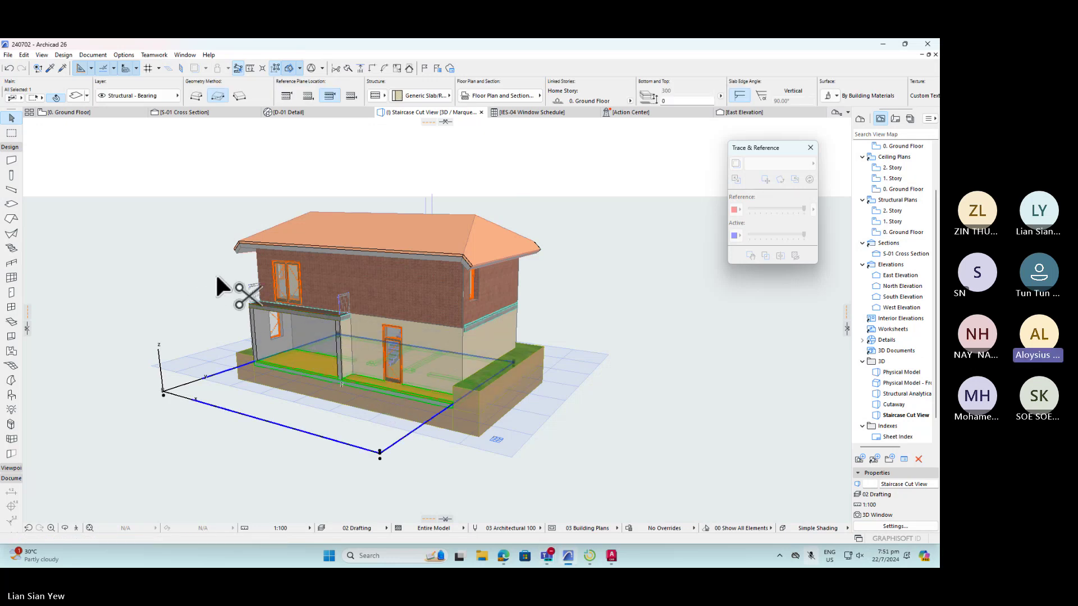
{"action": "key", "text": "ctrl+t"}
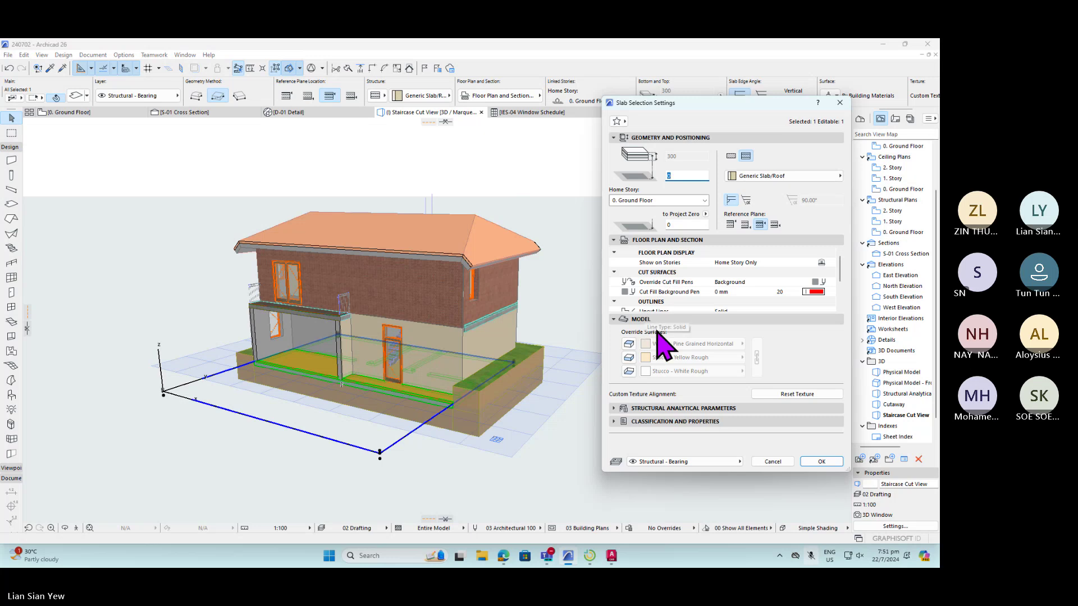
{"action": "left_click", "coordinate": [629, 345]}
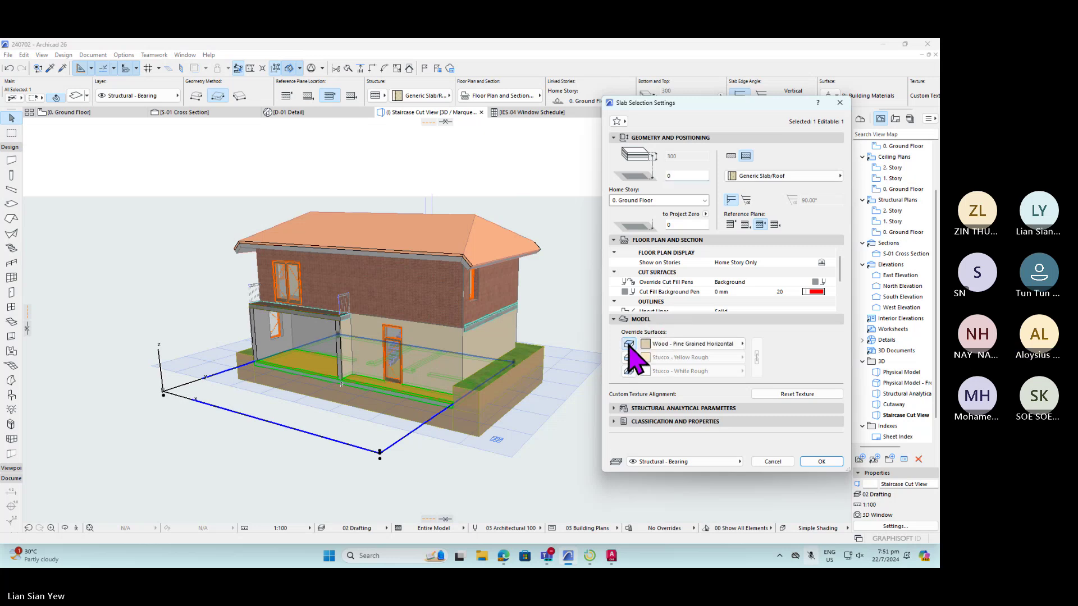
{"action": "left_click", "coordinate": [629, 358]}
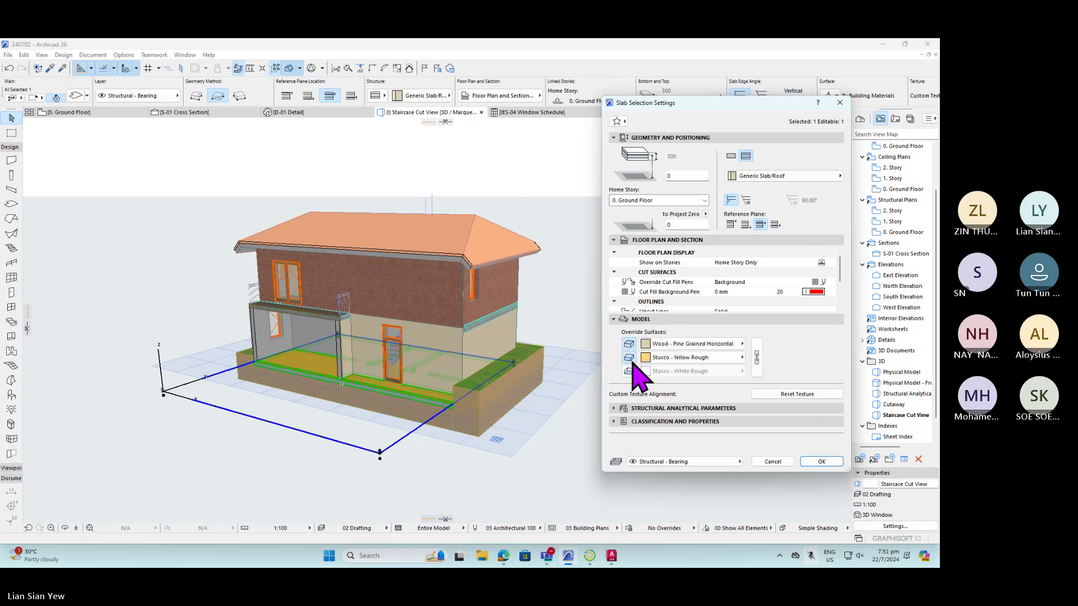
{"action": "left_click", "coordinate": [691, 358]}
{"action": "left_click", "coordinate": [786, 347]}
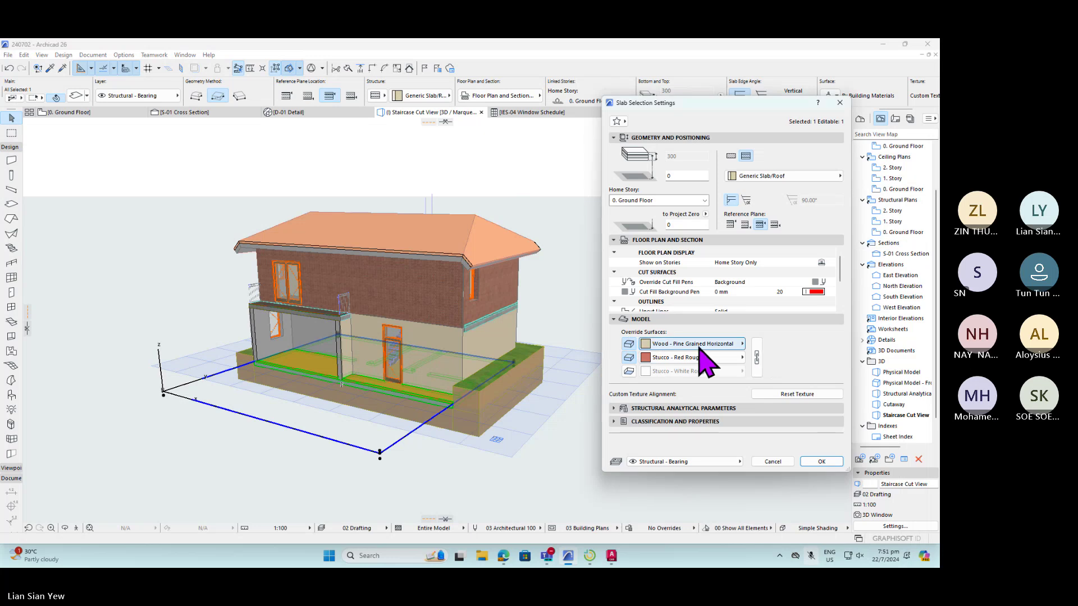
{"action": "left_click", "coordinate": [696, 344]}
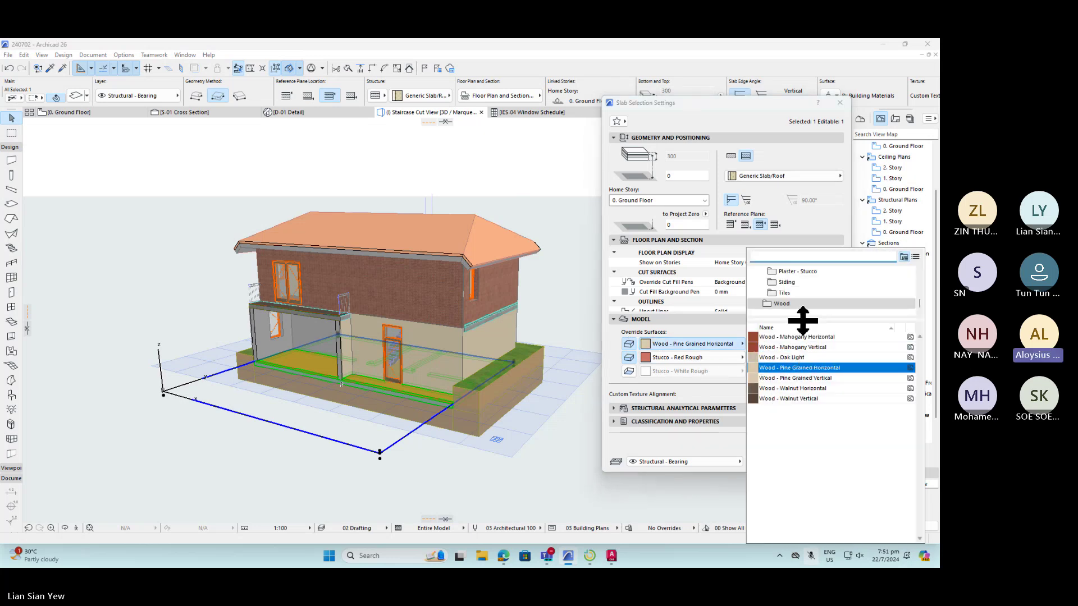
{"action": "left_click", "coordinate": [685, 387]}
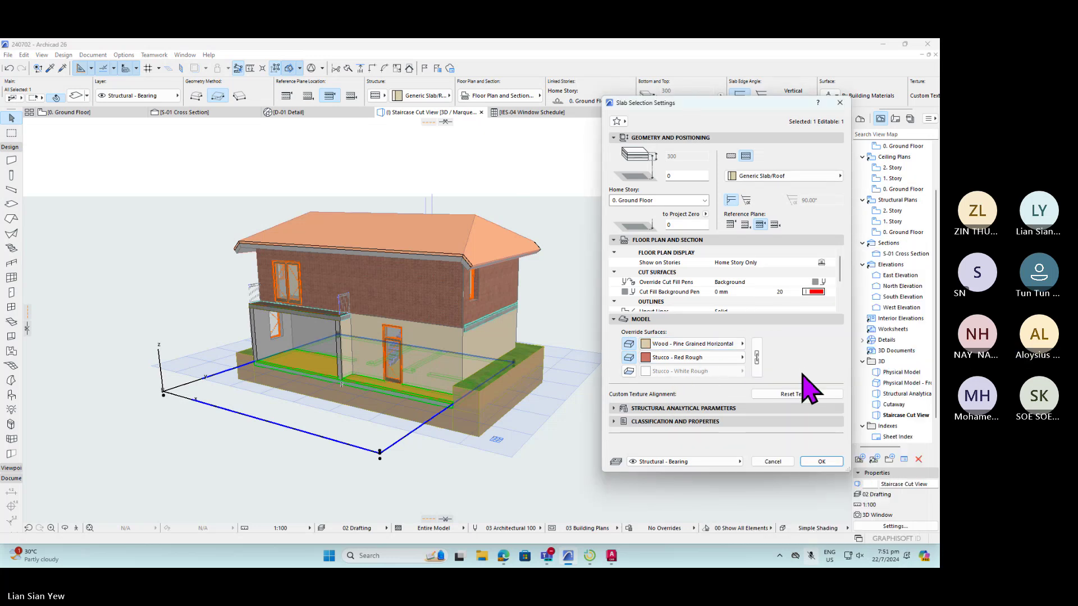
{"action": "left_click", "coordinate": [820, 462]}
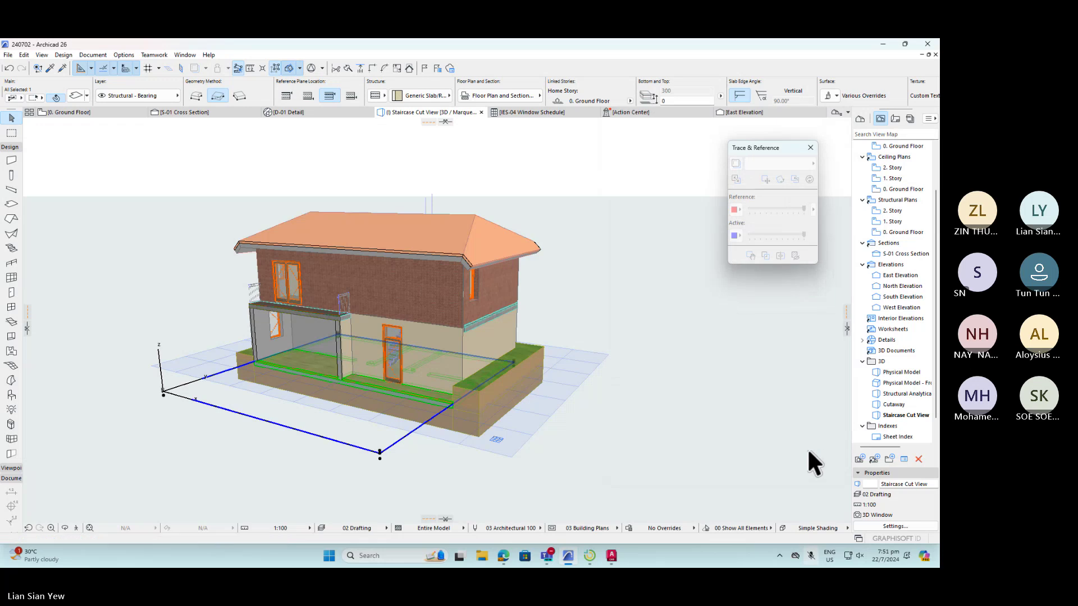
{"action": "left_click", "coordinate": [689, 422]}
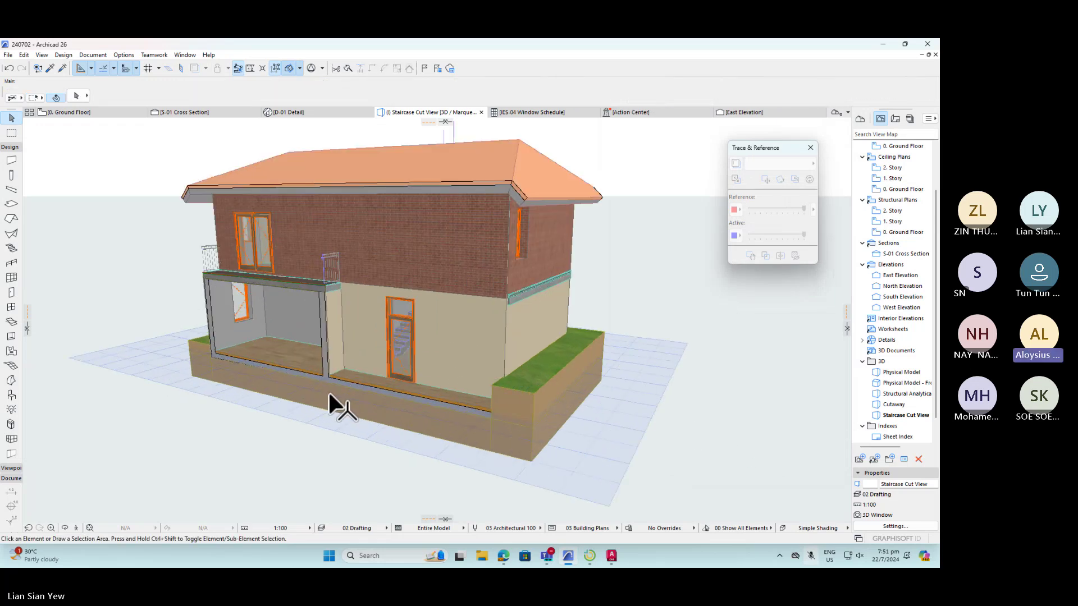
- Select the ground-floor slab along its cut edge and open its selection settings
{"action": "scroll", "coordinate": [328, 389], "scroll_direction": "up", "scroll_amount": 5}
{"action": "scroll", "coordinate": [337, 348], "scroll_direction": "up", "scroll_amount": 2}
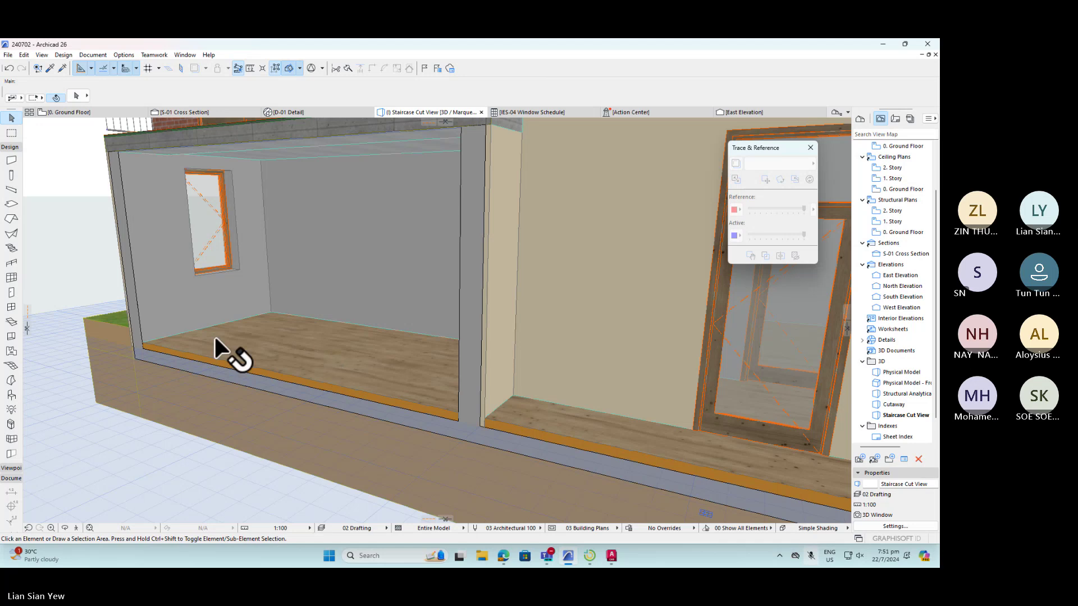
{"action": "scroll", "coordinate": [220, 352], "scroll_direction": "up", "scroll_amount": 3}
{"action": "scroll", "coordinate": [321, 361], "scroll_direction": "down", "scroll_amount": 2}
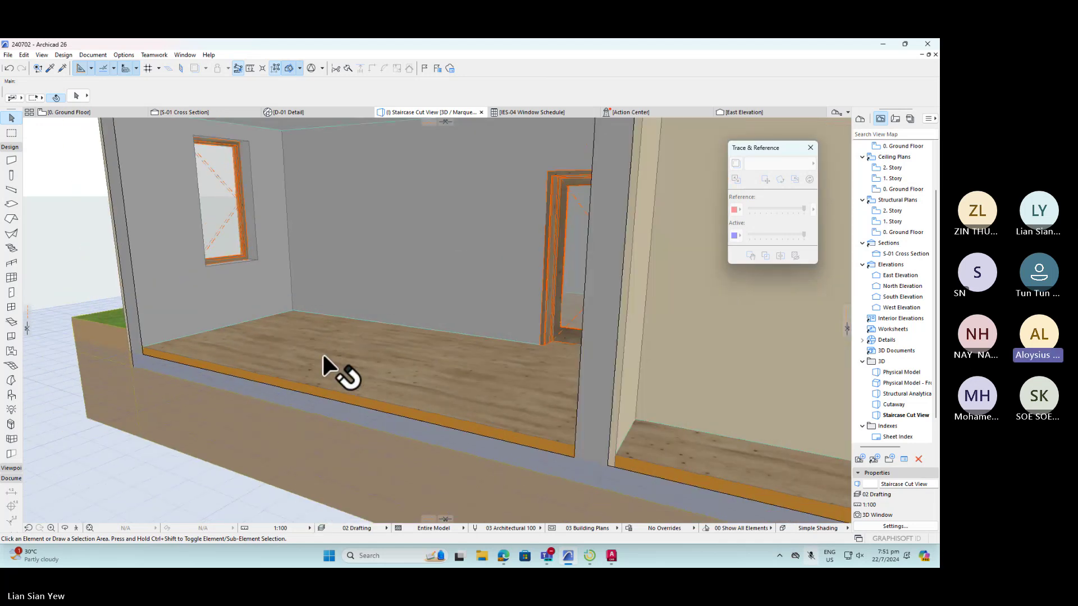
{"action": "scroll", "coordinate": [268, 340], "scroll_direction": "down", "scroll_amount": 3}
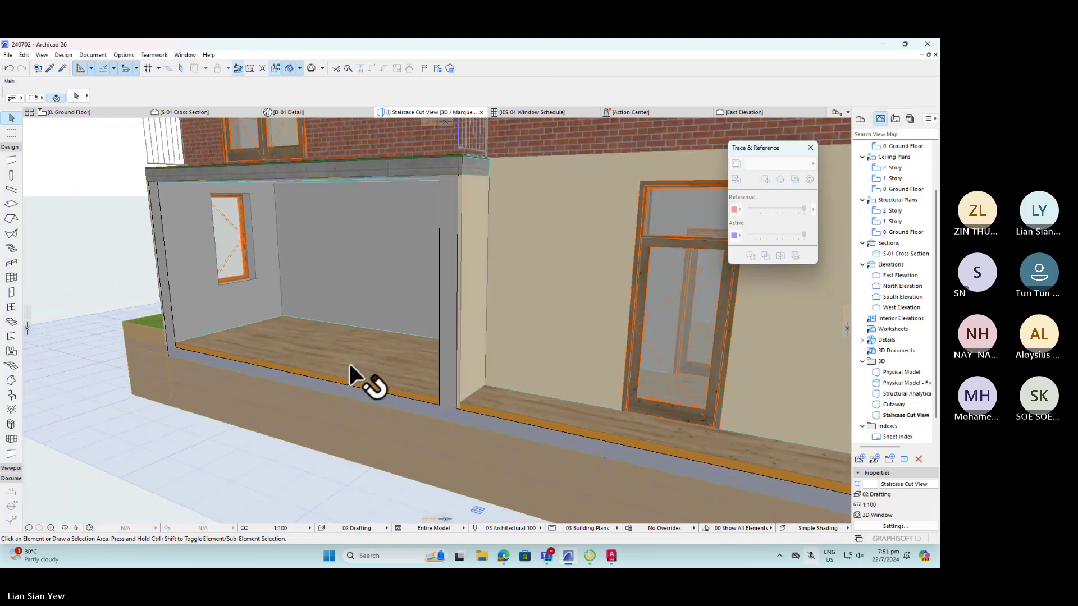
{"action": "scroll", "coordinate": [349, 362], "scroll_direction": "down", "scroll_amount": 3}
{"action": "left_click", "coordinate": [250, 351]}
{"action": "key", "text": "ctrl+d"}
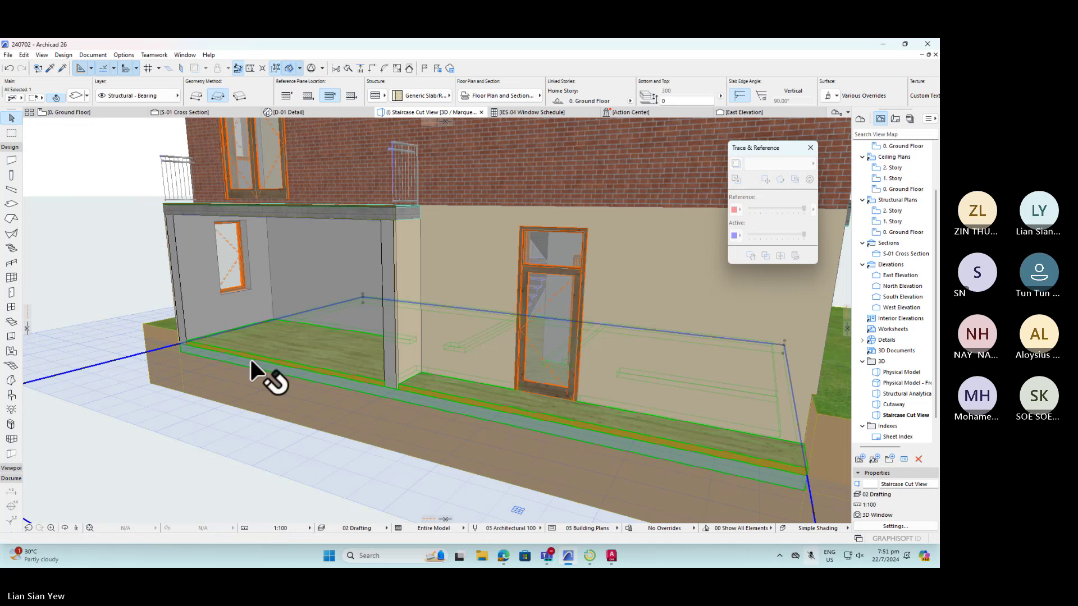
{"action": "left_click", "coordinate": [251, 359]}
{"action": "key", "text": "Escape"}
{"action": "key", "text": "Escape"}
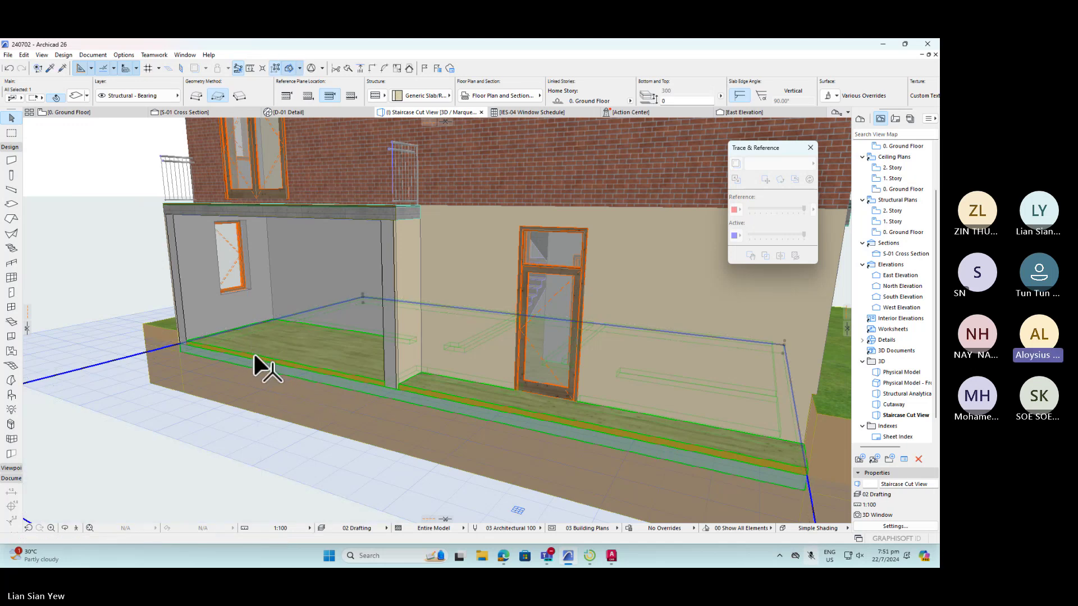
{"action": "left_click", "coordinate": [204, 345]}
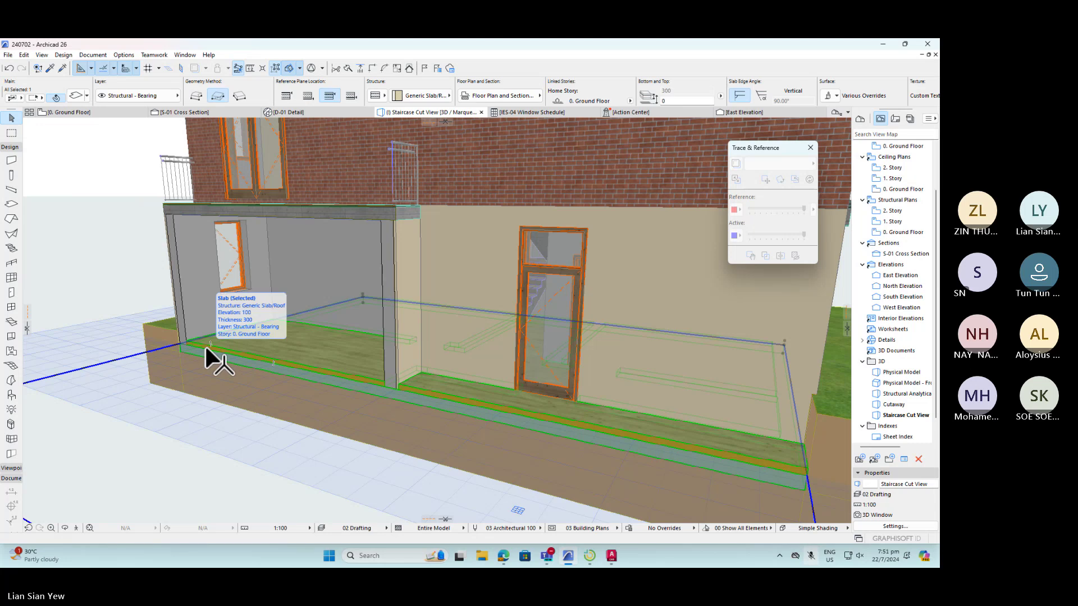
{"action": "double_click", "coordinate": [206, 348]}
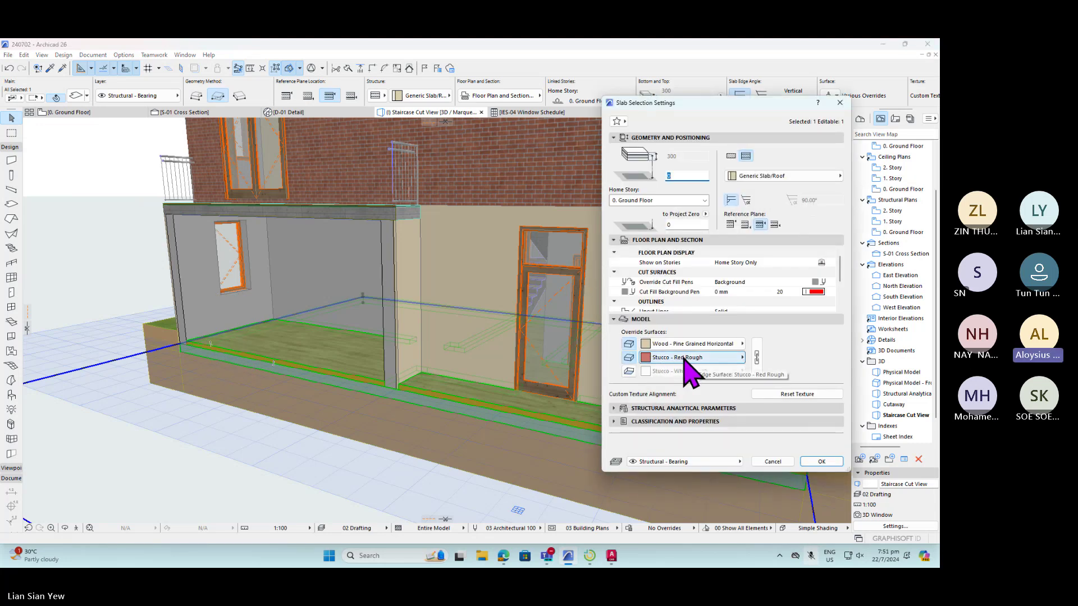
- Try Wood - Oak Light and Wood - Mahogany Horizontal as the slab's top surface, undo the applied change and deselect the slab
{"action": "left_click", "coordinate": [725, 345]}
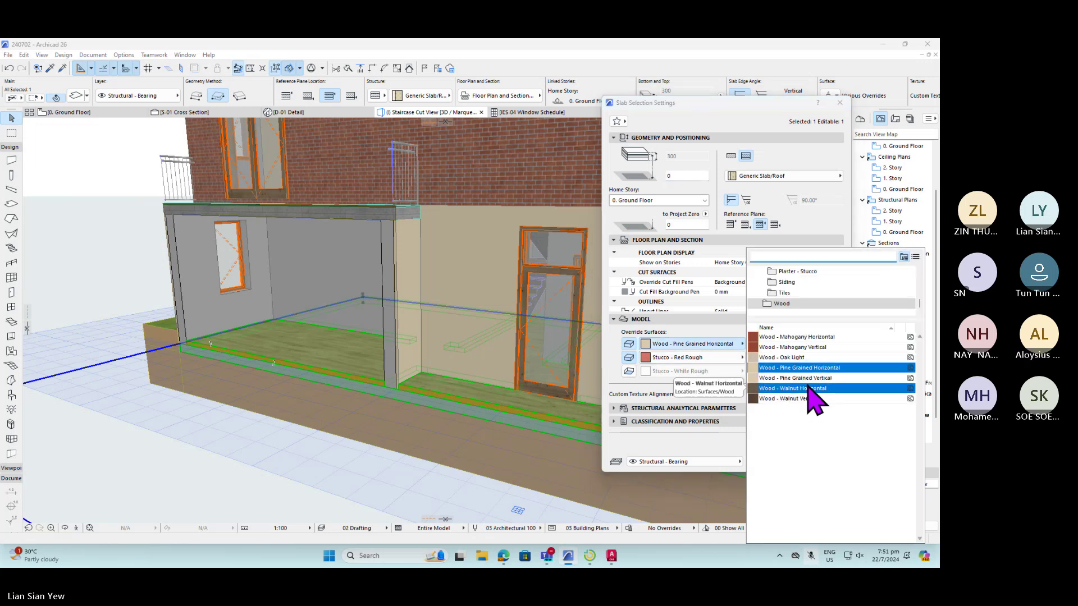
{"action": "left_click", "coordinate": [796, 357]}
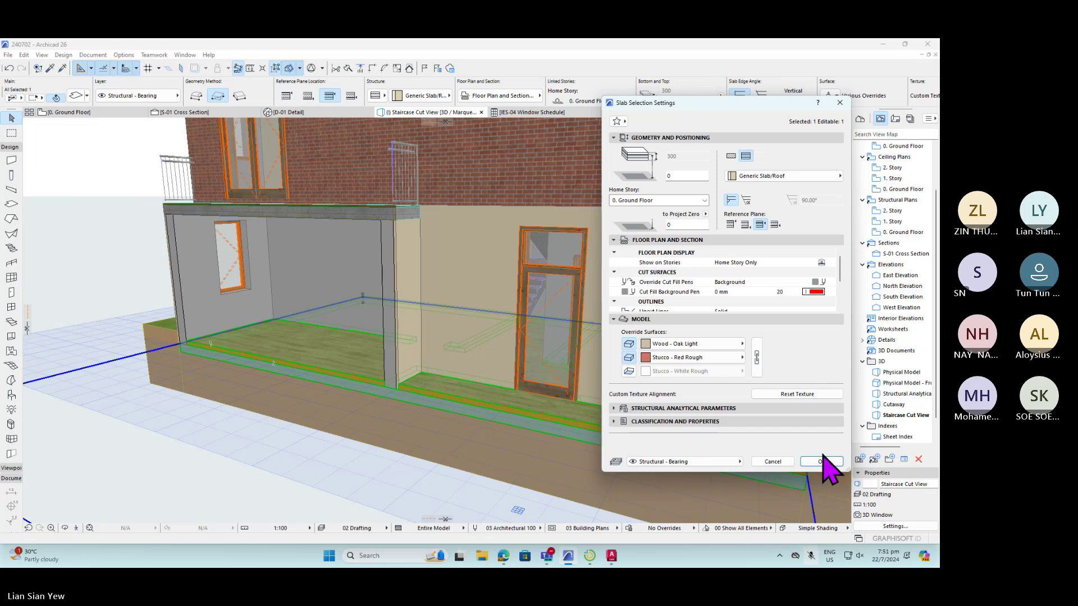
{"action": "left_click", "coordinate": [747, 345]}
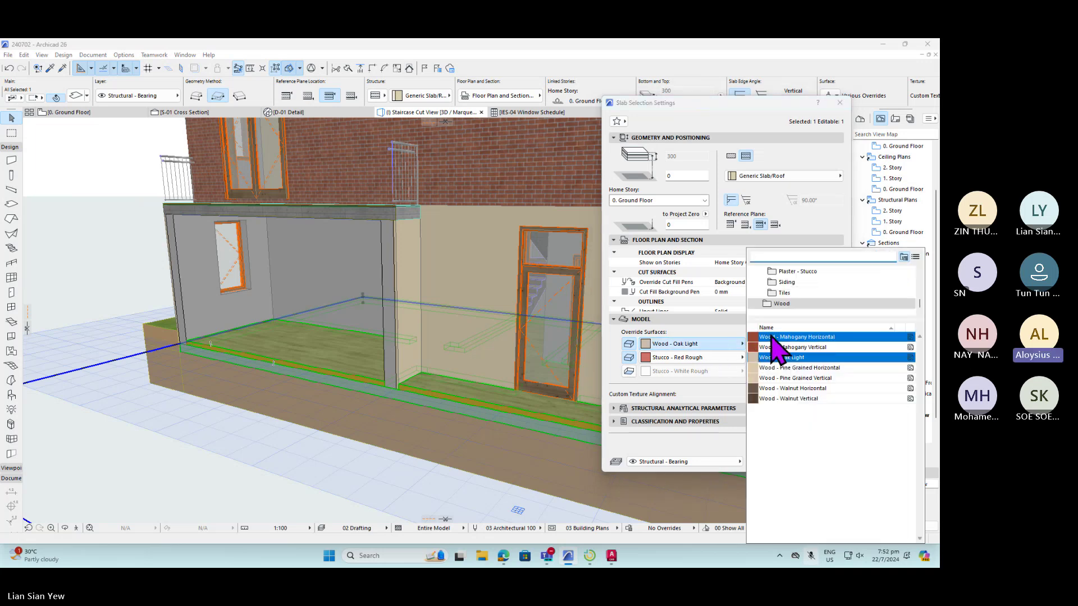
{"action": "left_click", "coordinate": [798, 338]}
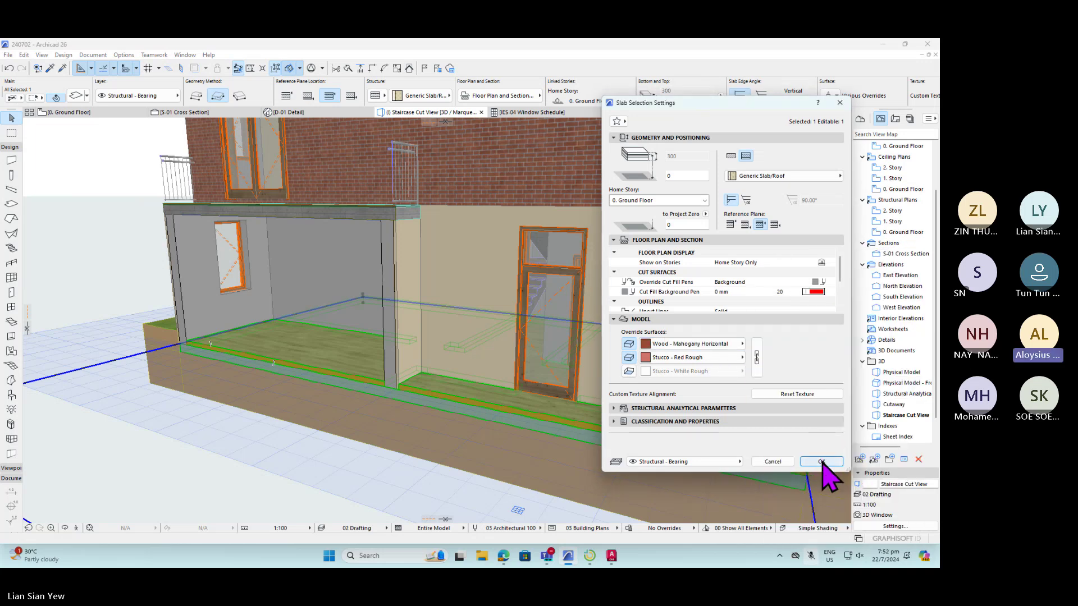
{"action": "left_click", "coordinate": [821, 462]}
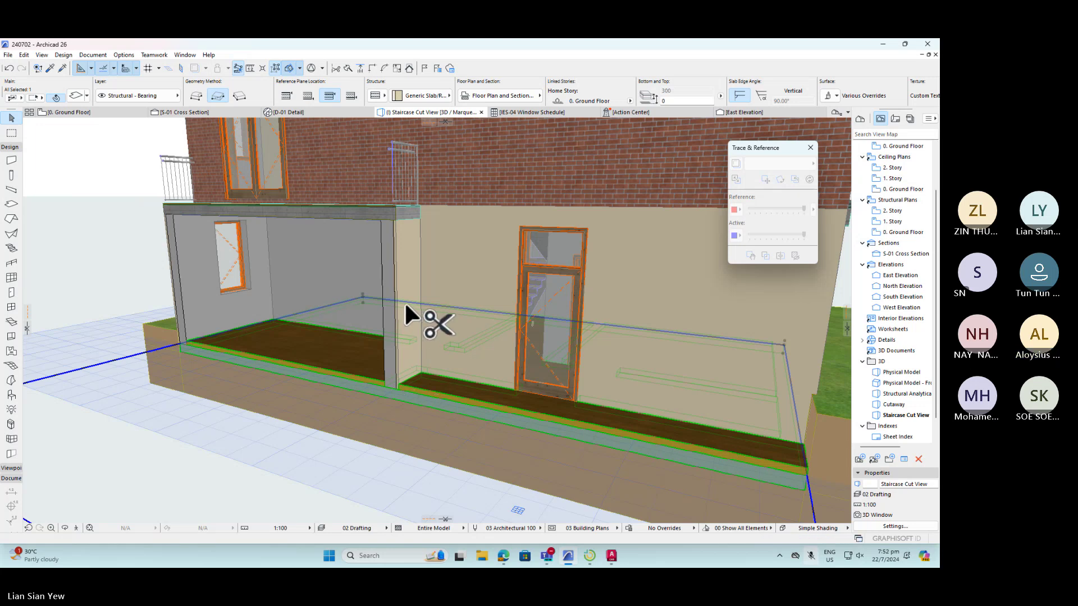
{"action": "key", "text": "ctrl+z"}
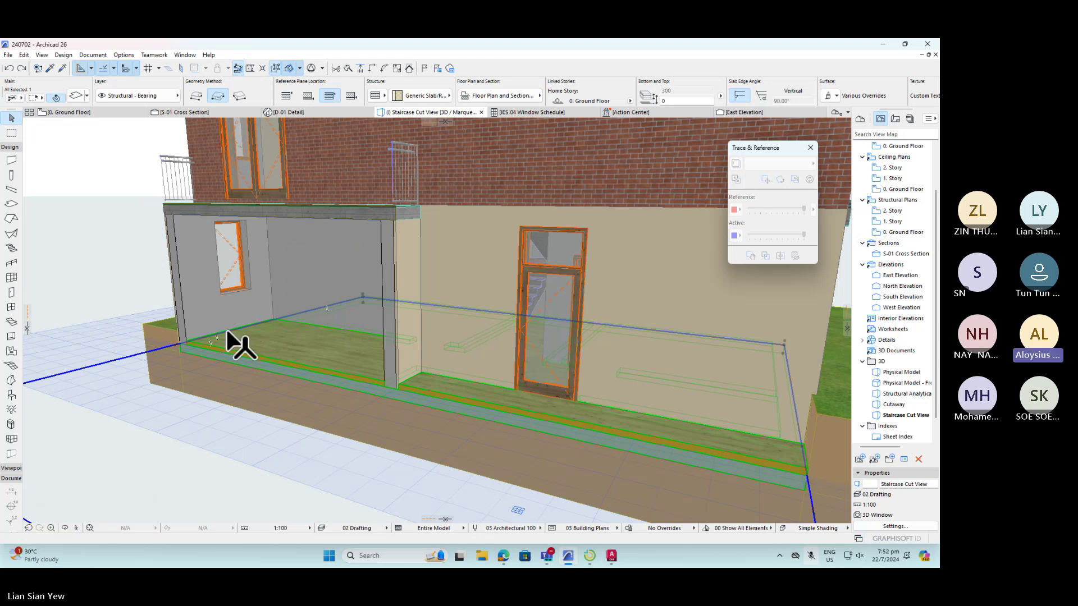
{"action": "left_click", "coordinate": [135, 277]}
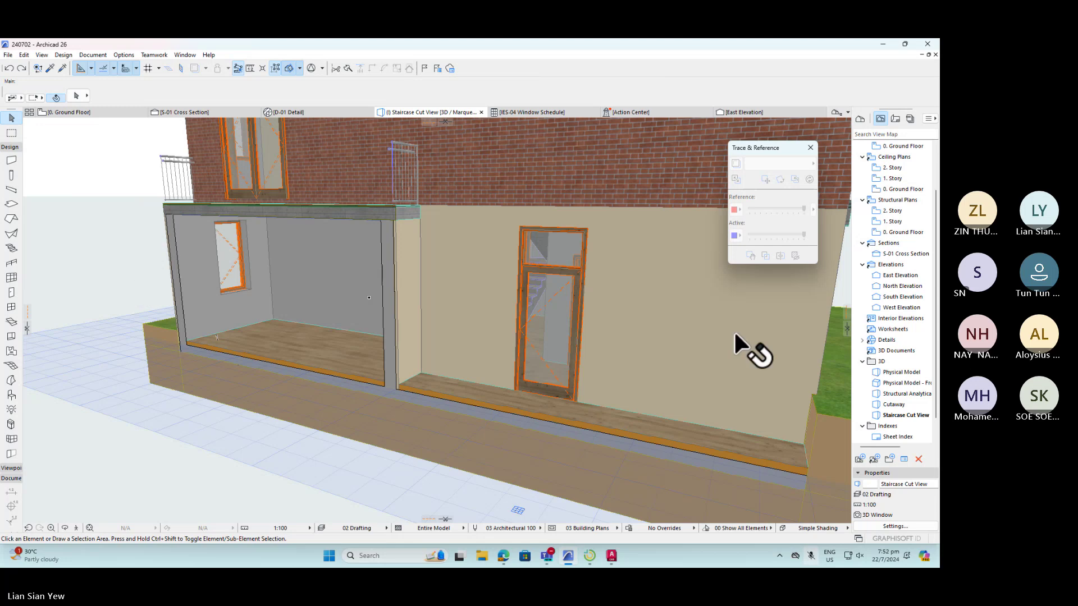
- Set the Staircase Cut View's 3D style to Detailed Shading in its view settings
{"action": "right_click", "coordinate": [905, 422]}
{"action": "left_click", "coordinate": [885, 410]}
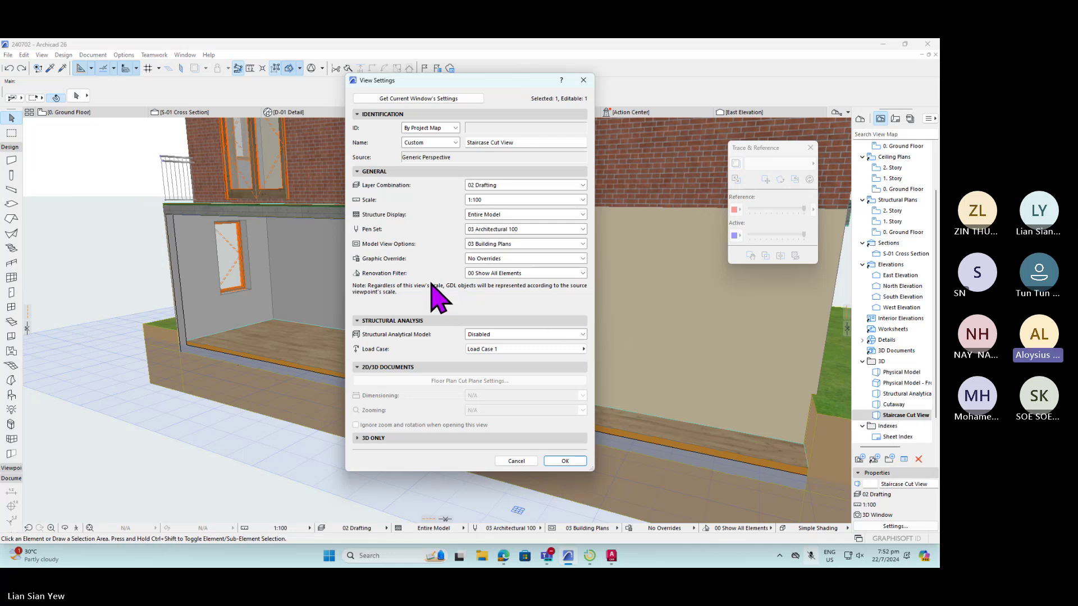
{"action": "left_click", "coordinate": [392, 438]}
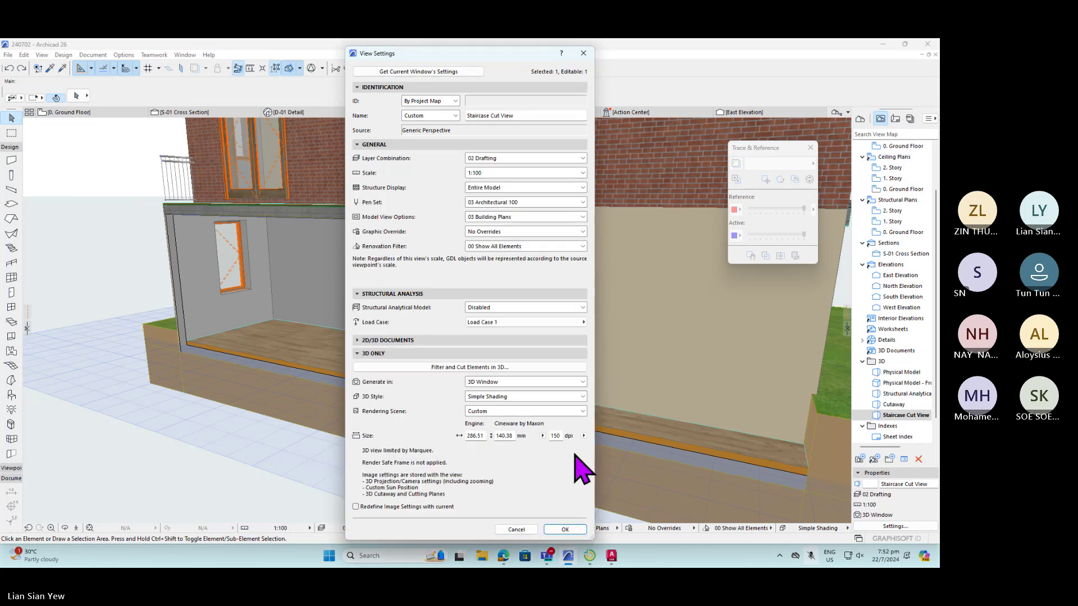
{"action": "left_click", "coordinate": [570, 397]}
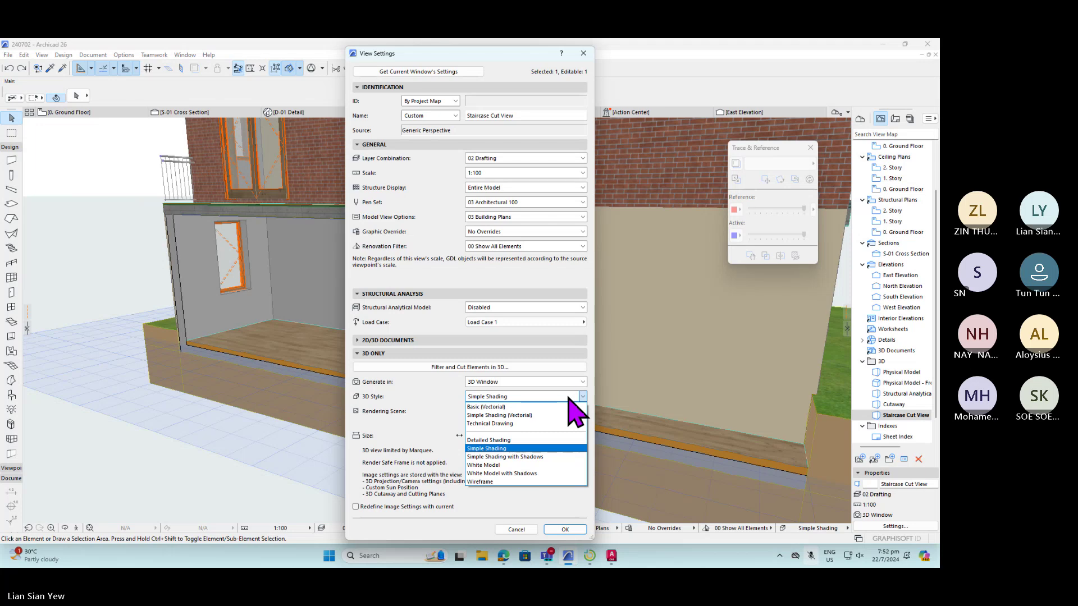
{"action": "left_click", "coordinate": [519, 441]}
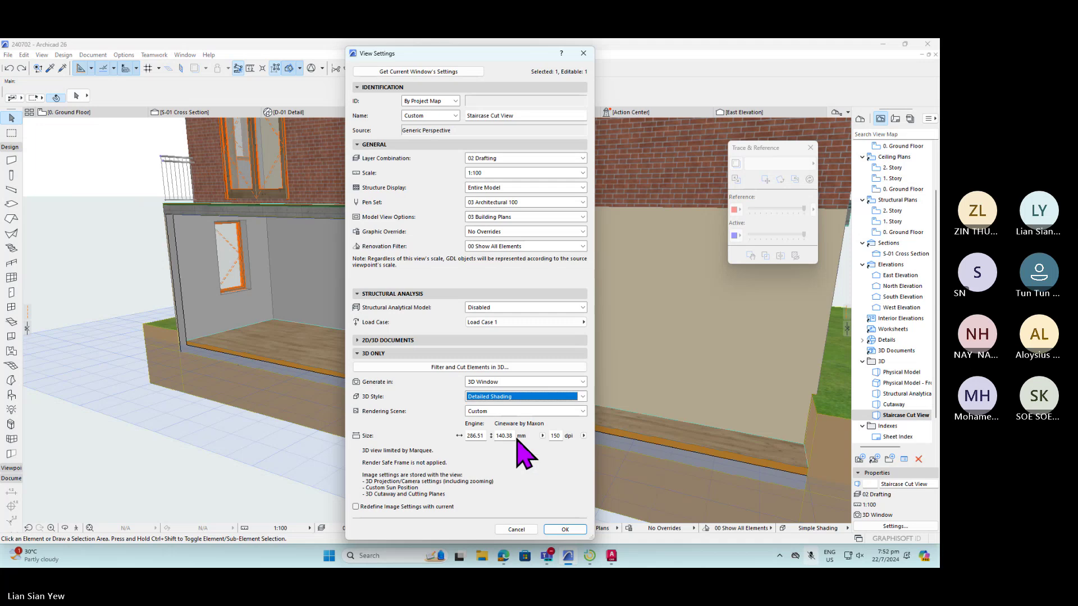
{"action": "left_click", "coordinate": [562, 530]}
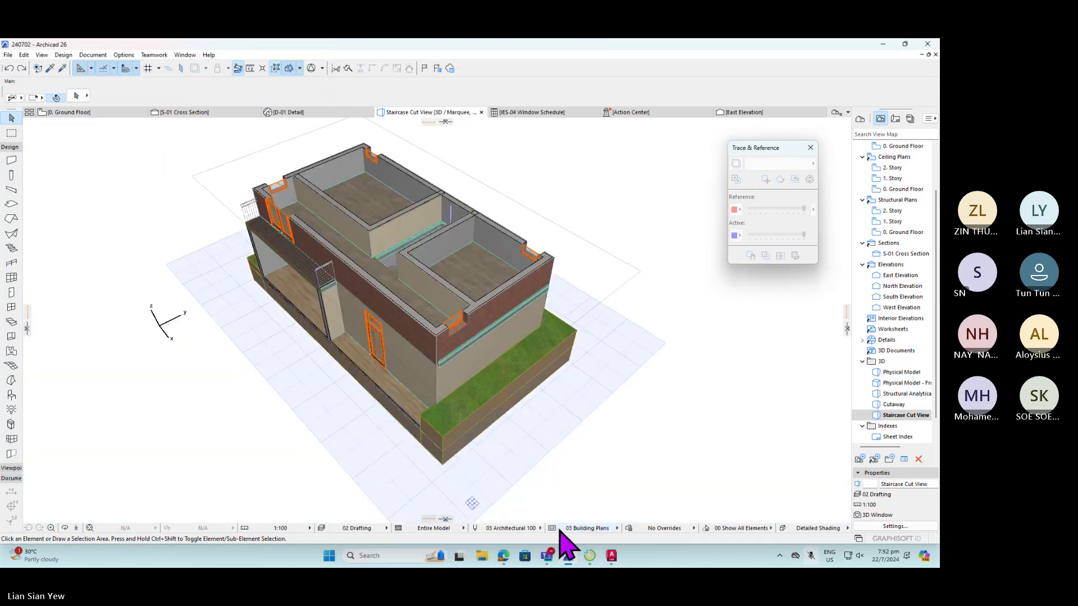
- Examine the house from the side, compare the saved Staircase Cut View with the Cutaway view, and reopen Staircase Cut View
{"action": "middle_click_drag", "start_coordinate": [390, 437], "coordinate": [517, 426], "text": "shift"}
{"action": "scroll", "coordinate": [332, 438], "scroll_direction": "up", "scroll_amount": 5}
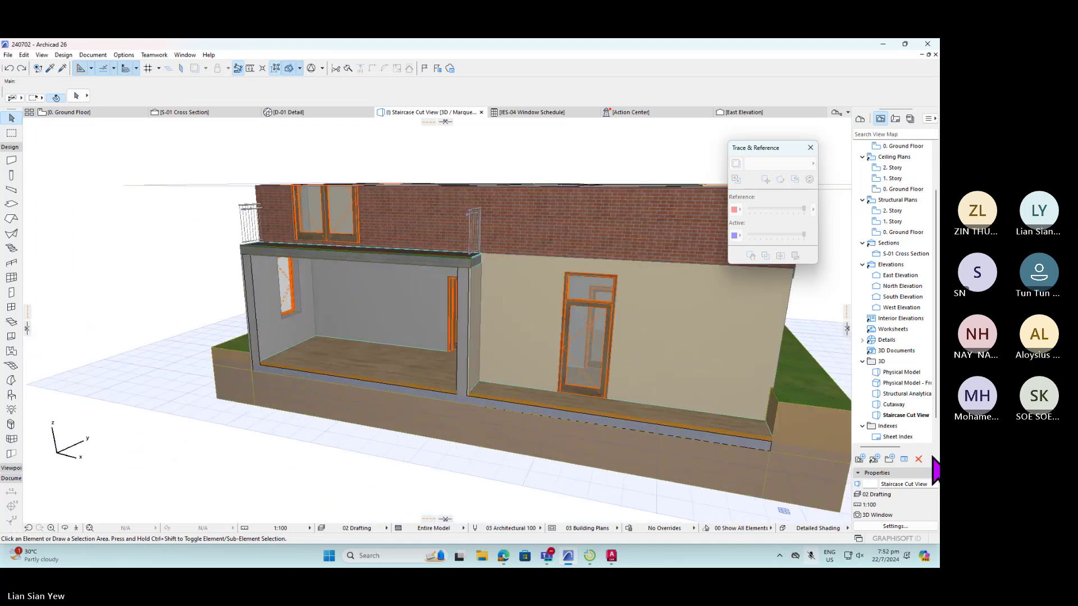
{"action": "double_click", "coordinate": [919, 416]}
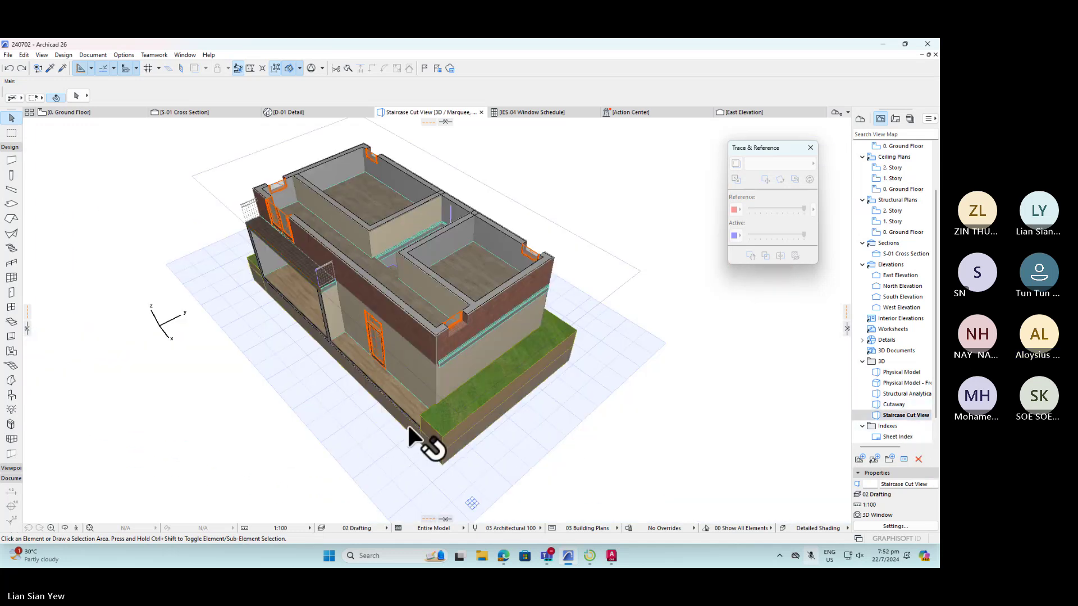
{"action": "double_click", "coordinate": [898, 405]}
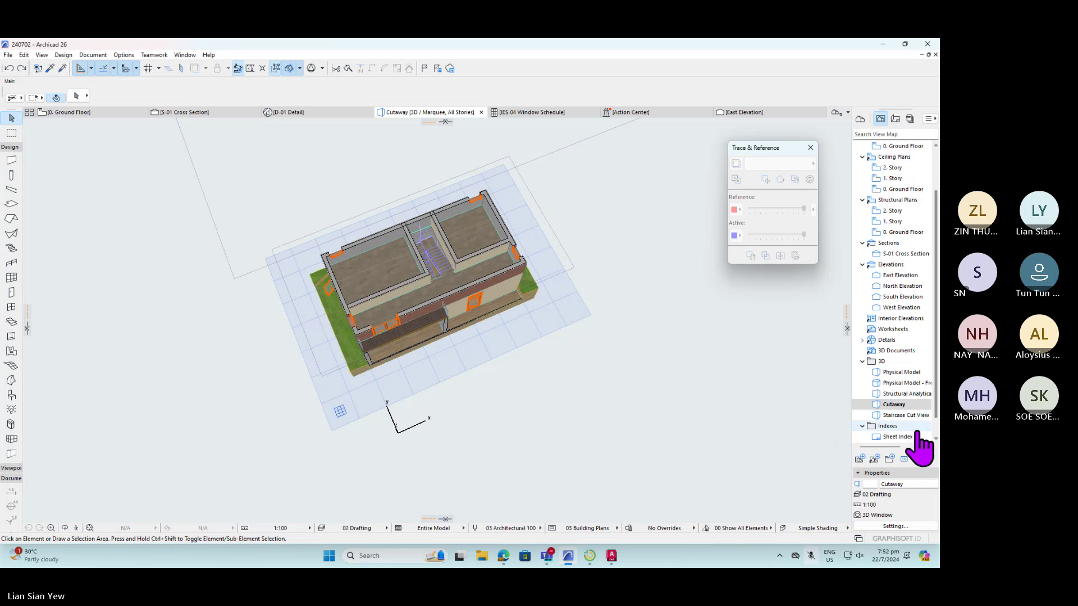
{"action": "double_click", "coordinate": [909, 416]}
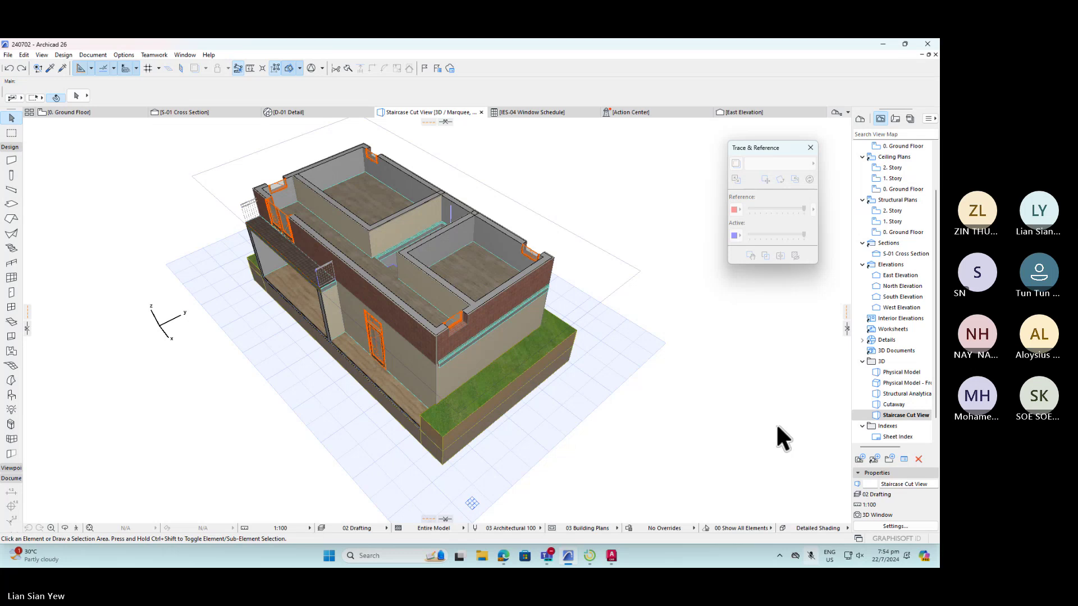
- Open the S-01 Cross Section view and examine the slab, walls and staircase in section
{"action": "left_click", "coordinate": [904, 255]}
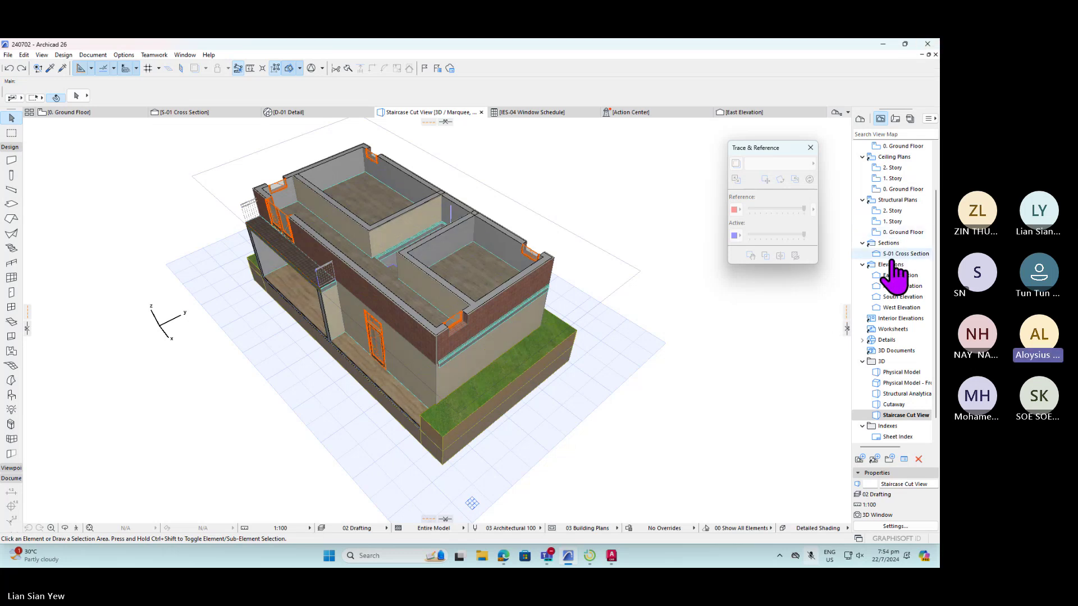
{"action": "double_click", "coordinate": [905, 256]}
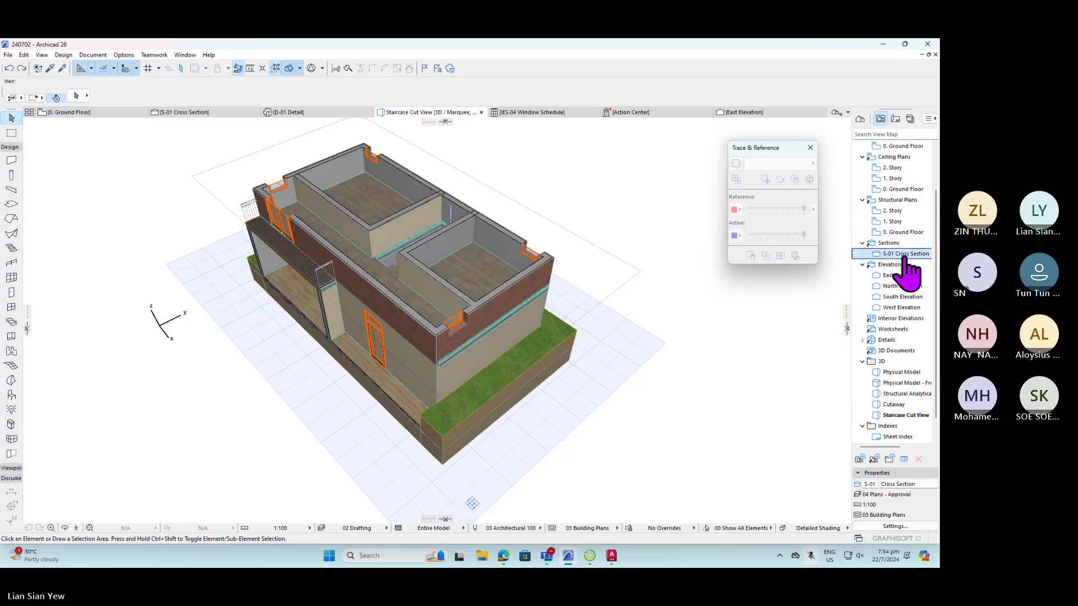
{"action": "scroll", "coordinate": [537, 401], "scroll_direction": "down", "scroll_amount": 10}
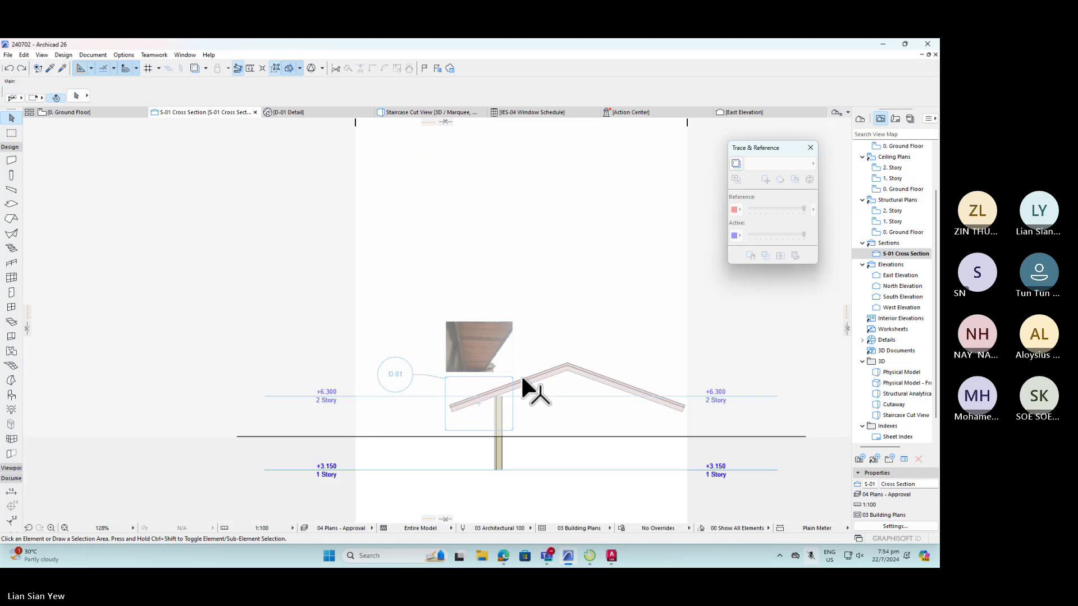
{"action": "scroll", "coordinate": [552, 406], "scroll_direction": "up", "scroll_amount": 4}
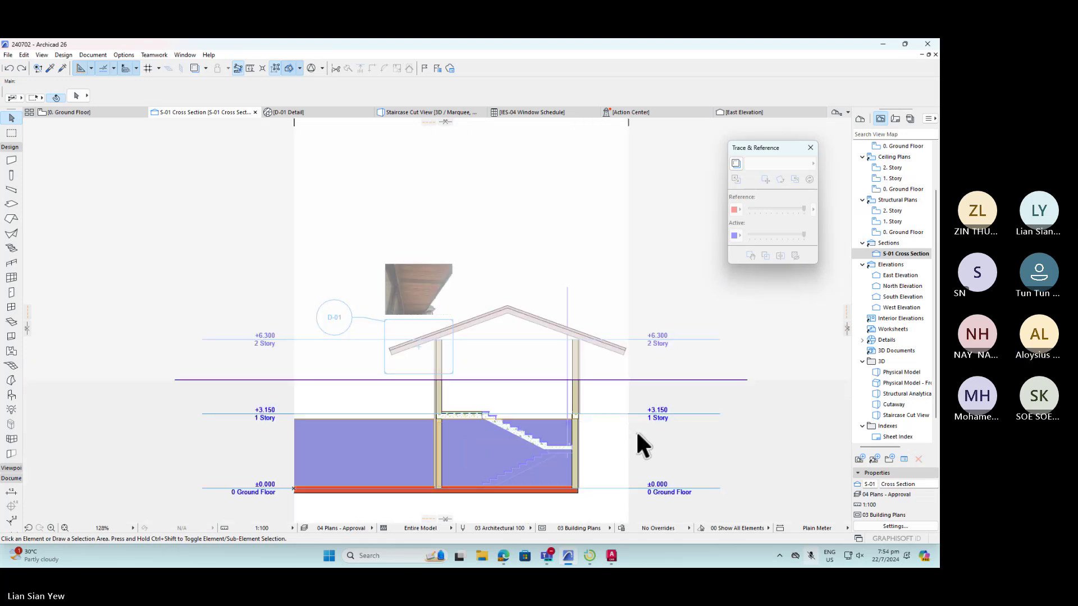
{"action": "scroll", "coordinate": [525, 373], "scroll_direction": "down", "scroll_amount": 2}
{"action": "scroll", "coordinate": [534, 397], "scroll_direction": "up", "scroll_amount": 3}
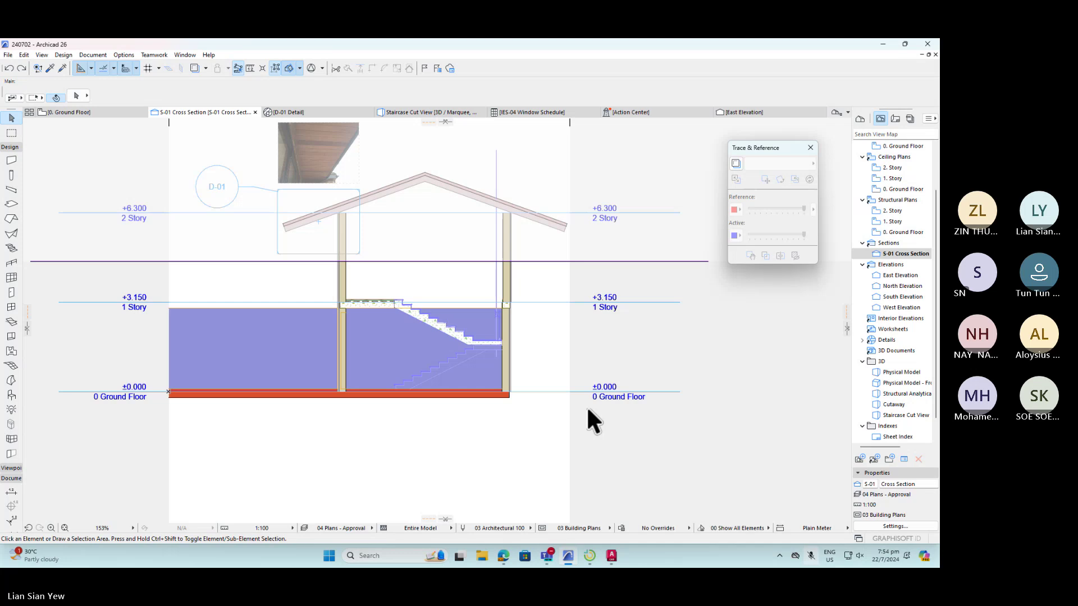
- Reopen the Staircase Cut View and redefine it with the current window settings
{"action": "double_click", "coordinate": [900, 415]}
{"action": "right_click", "coordinate": [899, 416]}
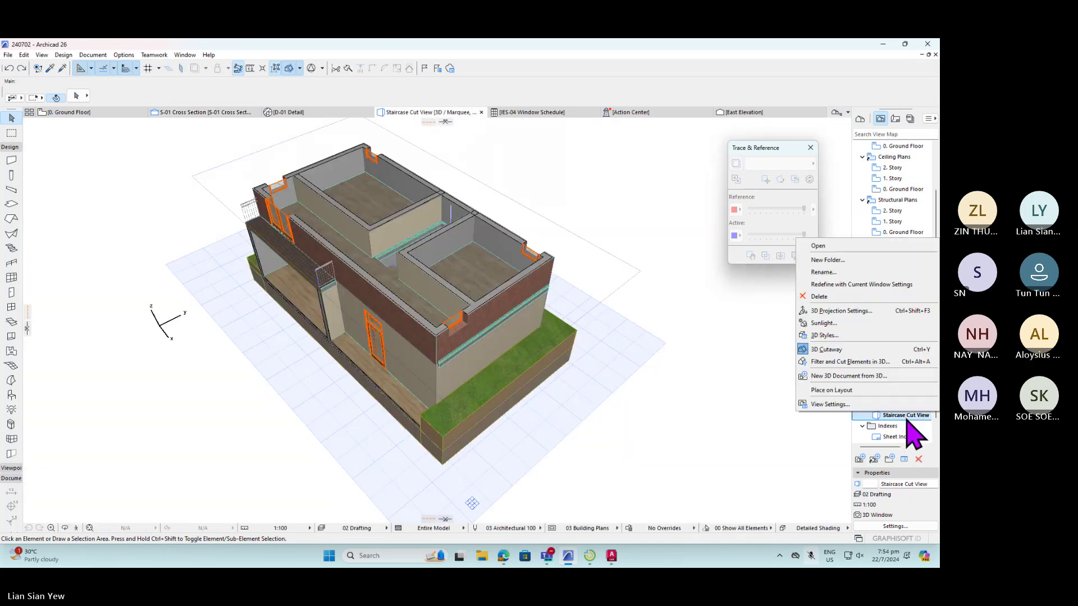
{"action": "left_click", "coordinate": [873, 285]}
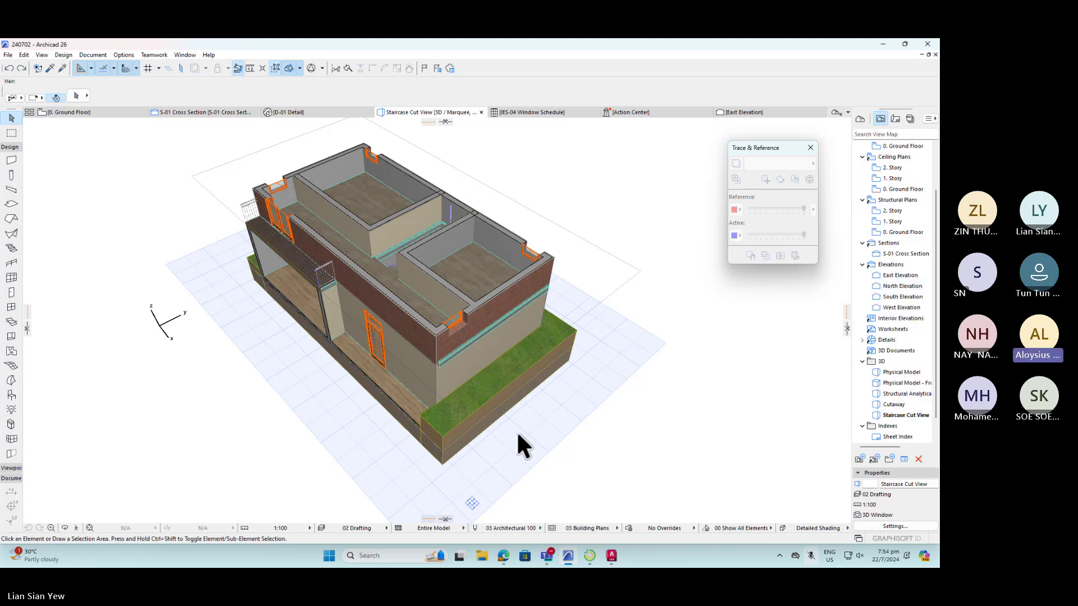
- Check the Staircase Cut View's view settings without changing them, and return to the S-01 Cross Section to inspect the slab
{"action": "scroll", "coordinate": [360, 378], "scroll_direction": "up", "scroll_amount": 3}
{"action": "right_click", "coordinate": [914, 416]}
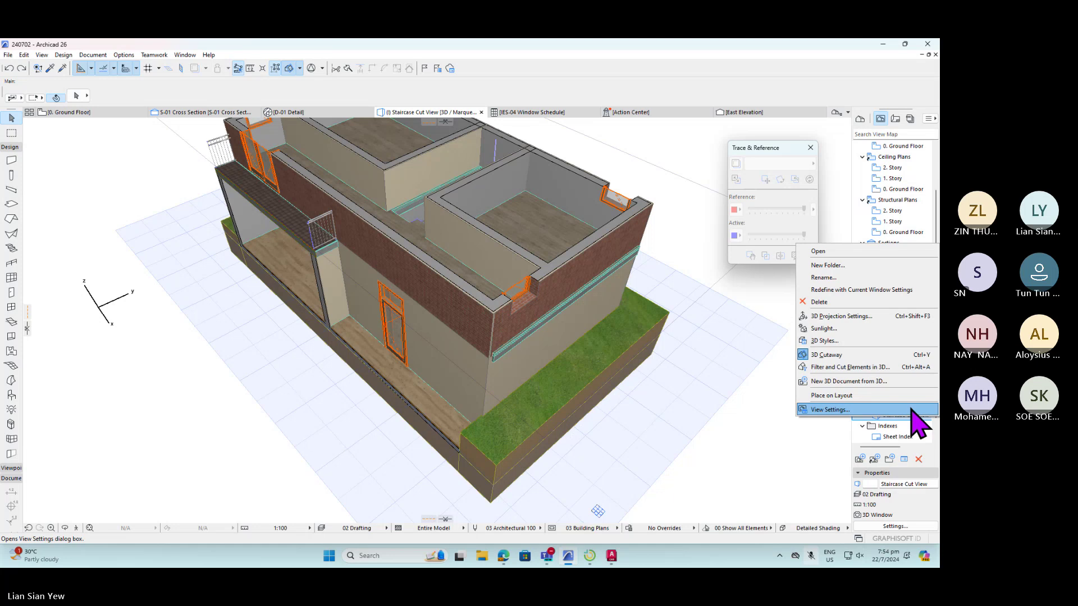
{"action": "left_click", "coordinate": [912, 411]}
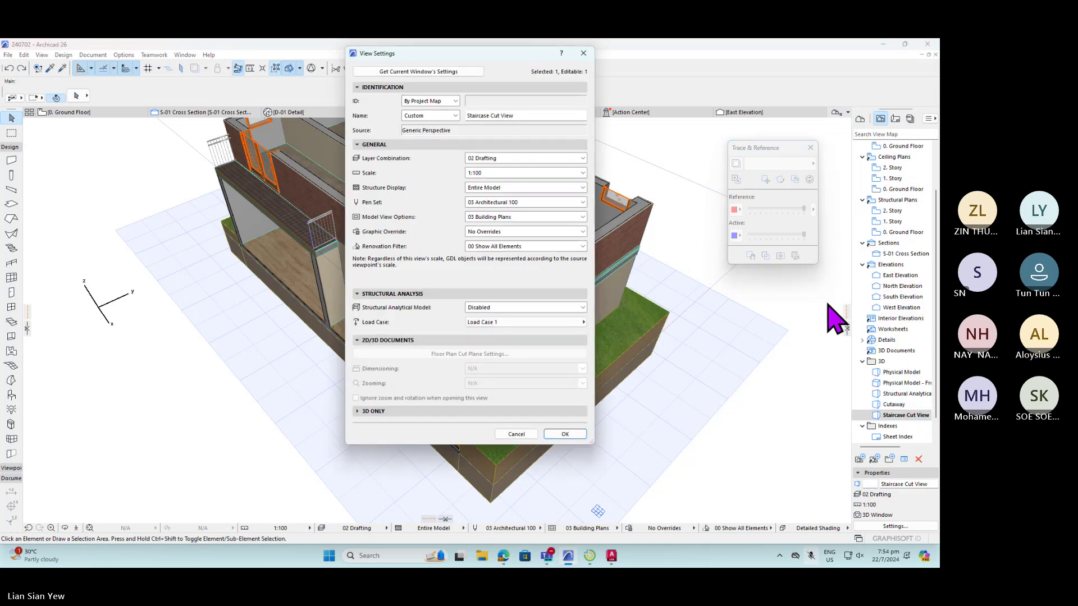
{"action": "left_click", "coordinate": [583, 53]}
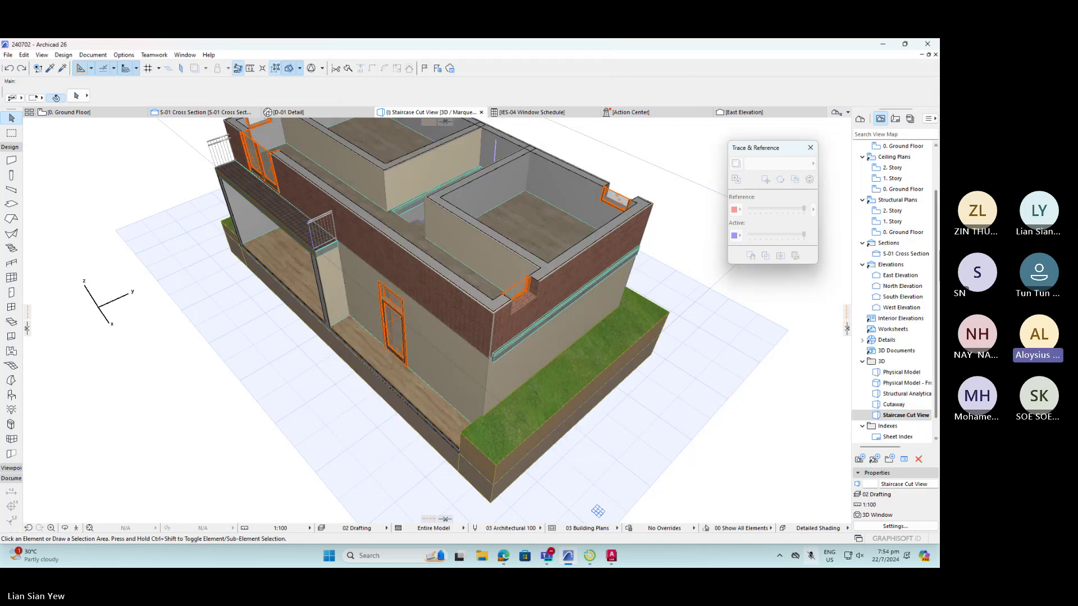
{"action": "double_click", "coordinate": [905, 254]}
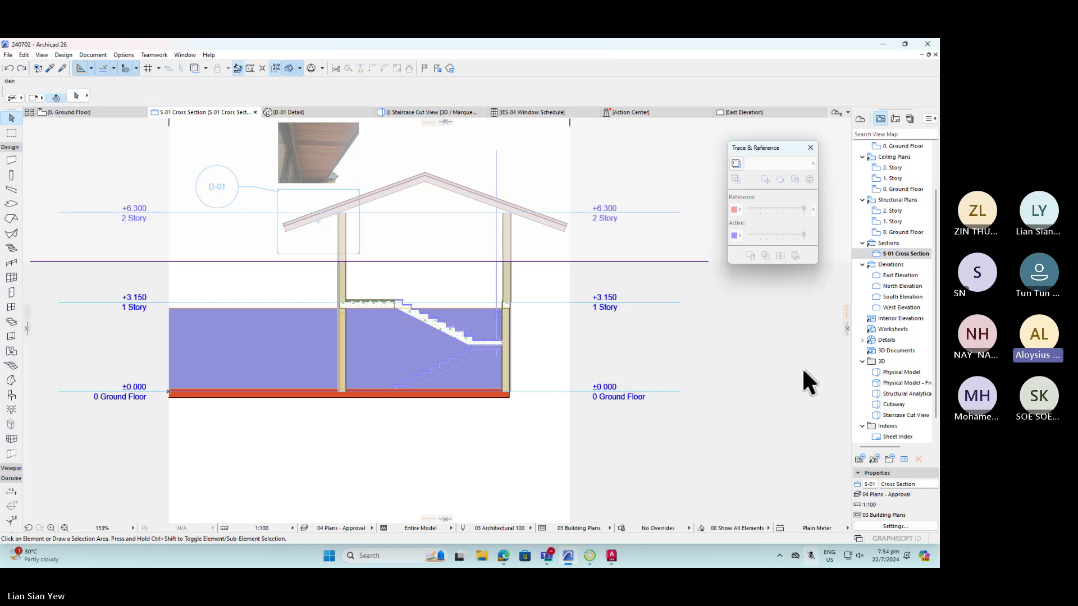
{"action": "scroll", "coordinate": [588, 396], "scroll_direction": "up", "scroll_amount": 3}
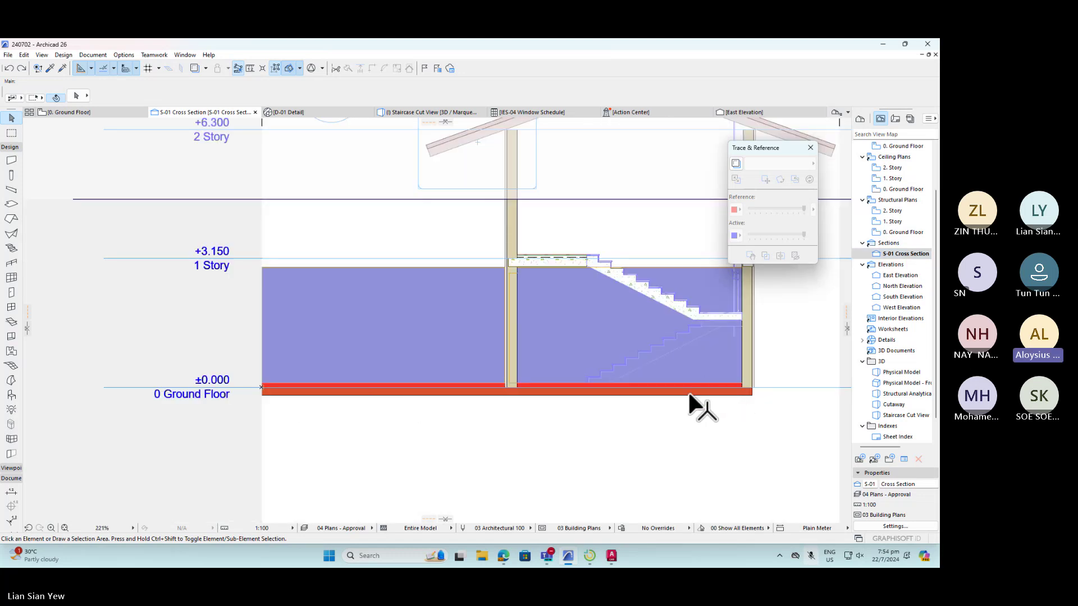
- Open the section settings of S-01 Cross Section and turn on Uniform Cut Pens for the cut elements
{"action": "scroll", "coordinate": [439, 444], "scroll_direction": "down", "scroll_amount": 4}
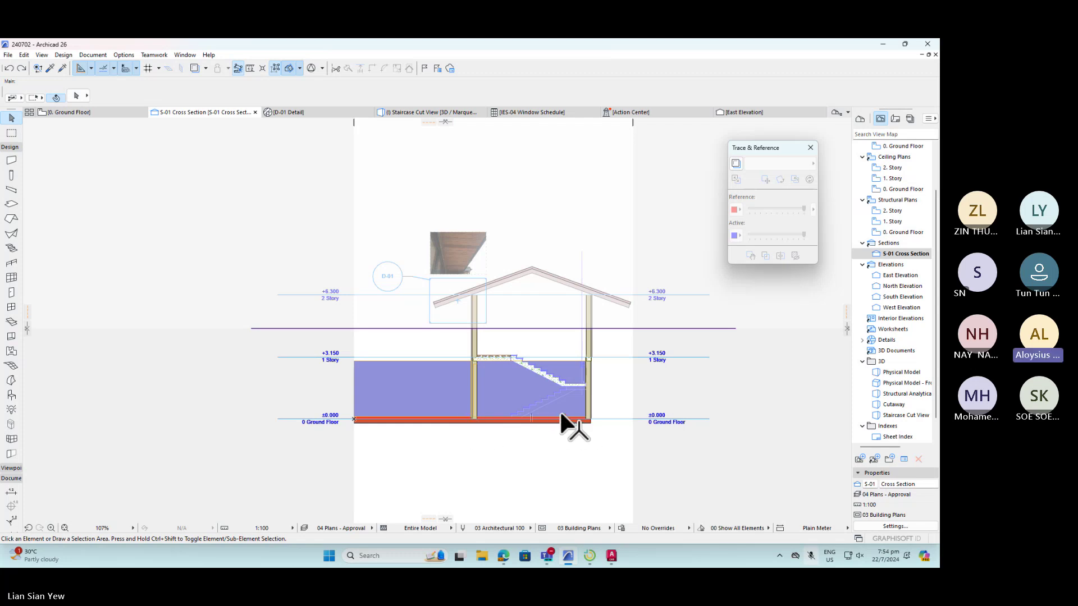
{"action": "mouse_move", "coordinate": [561, 416]}
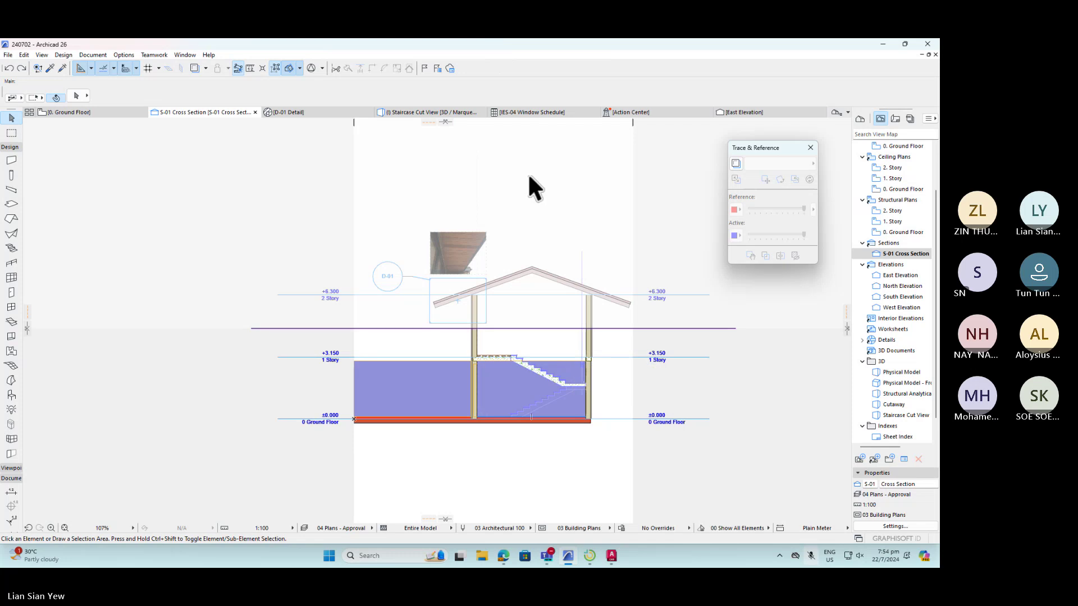
{"action": "right_click", "coordinate": [534, 188]}
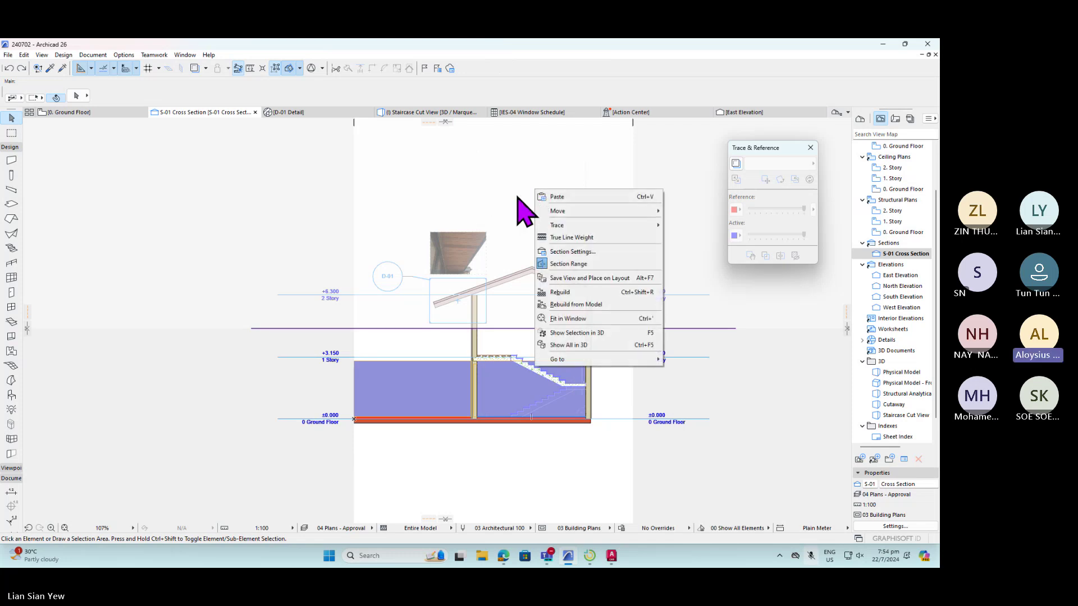
{"action": "left_click", "coordinate": [578, 237]}
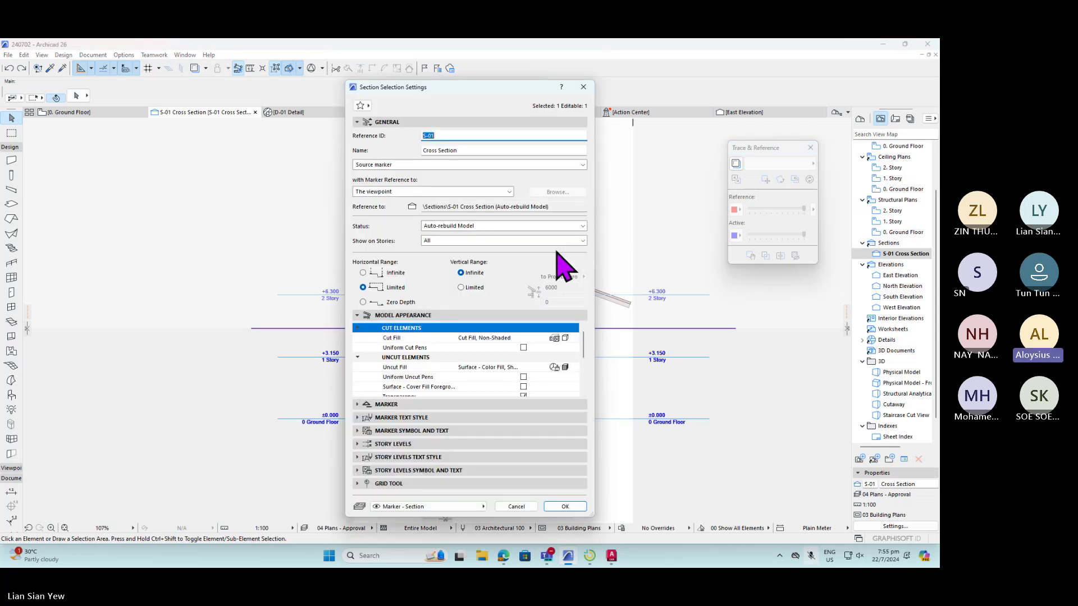
{"action": "mouse_move", "coordinate": [492, 87]}
{"action": "left_mouse_down"}
{"action": "mouse_move", "coordinate": [335, 84]}
{"action": "mouse_move", "coordinate": [371, 136]}
{"action": "mouse_move", "coordinate": [212, 97]}
{"action": "left_mouse_up"}
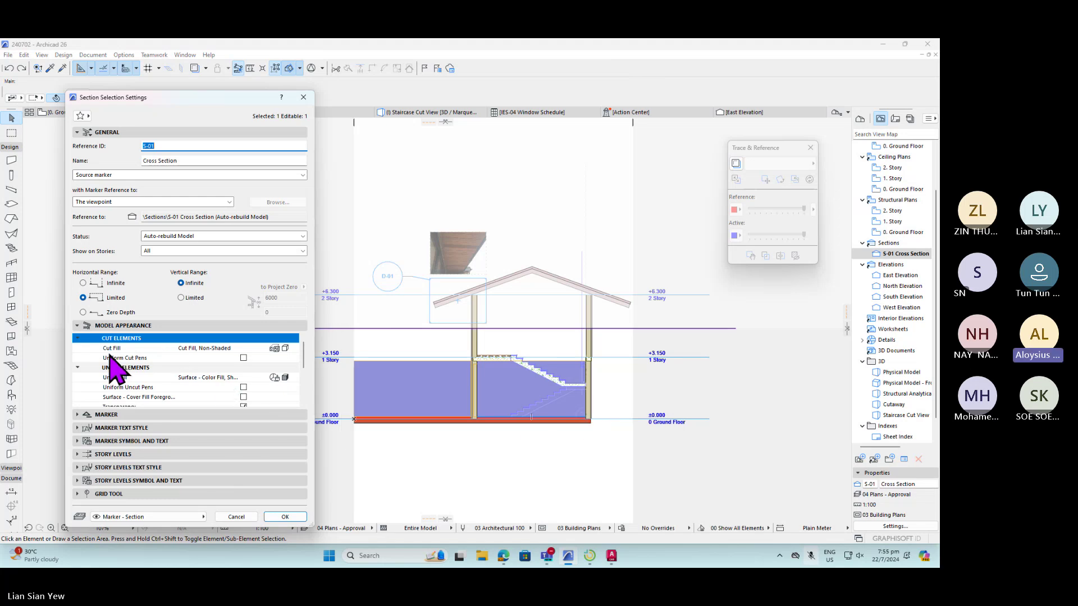
{"action": "left_click", "coordinate": [210, 348]}
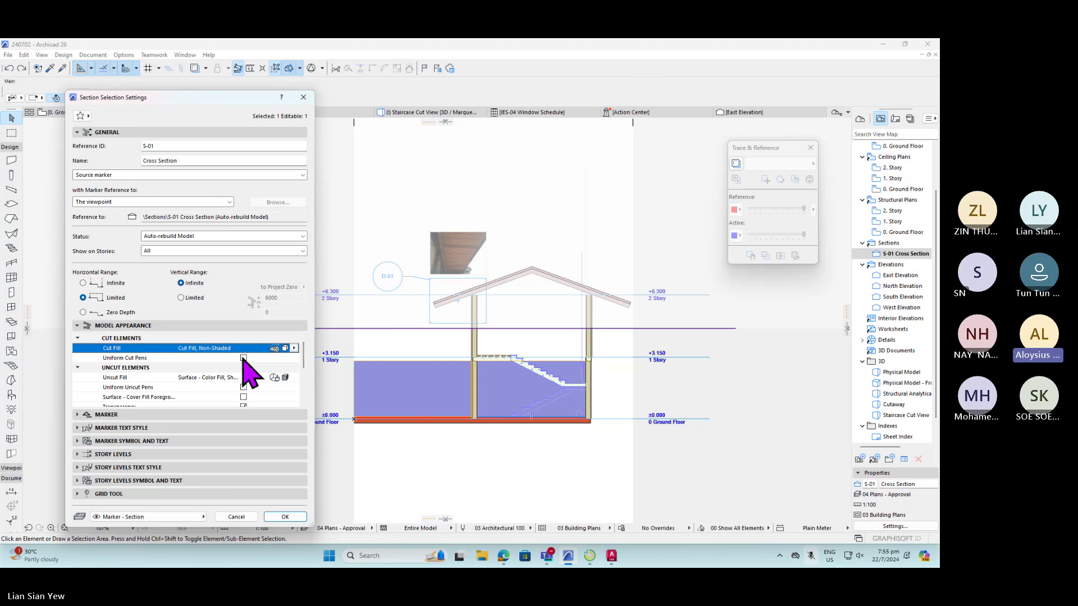
{"action": "left_click", "coordinate": [243, 358]}
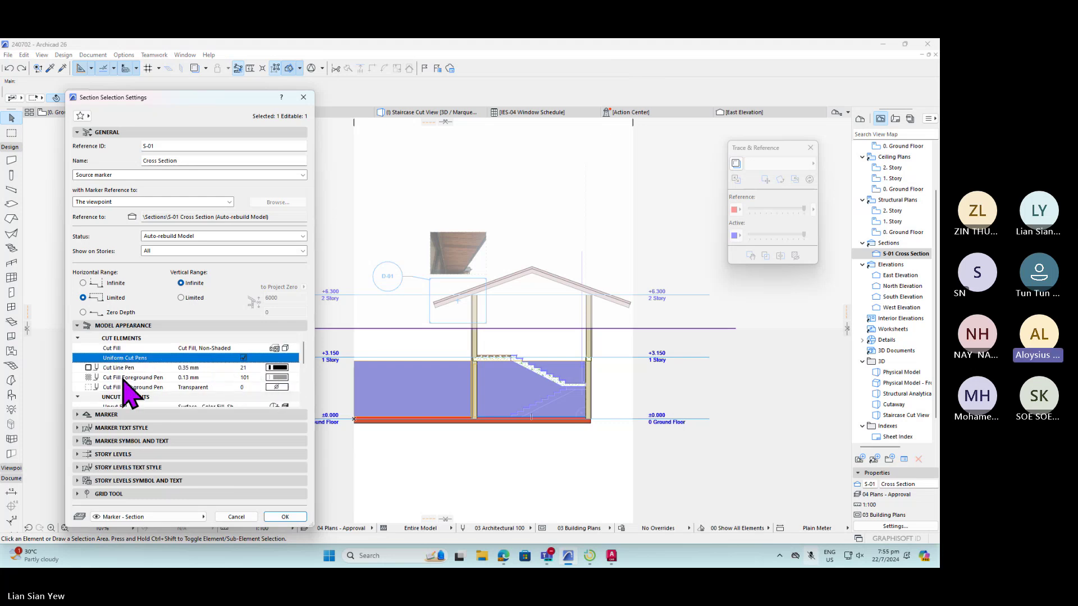
- Set the section's Cut Line Pen and Cut Fill Foreground Pen to red pen 20 and apply the settings
{"action": "left_click", "coordinate": [279, 368]}
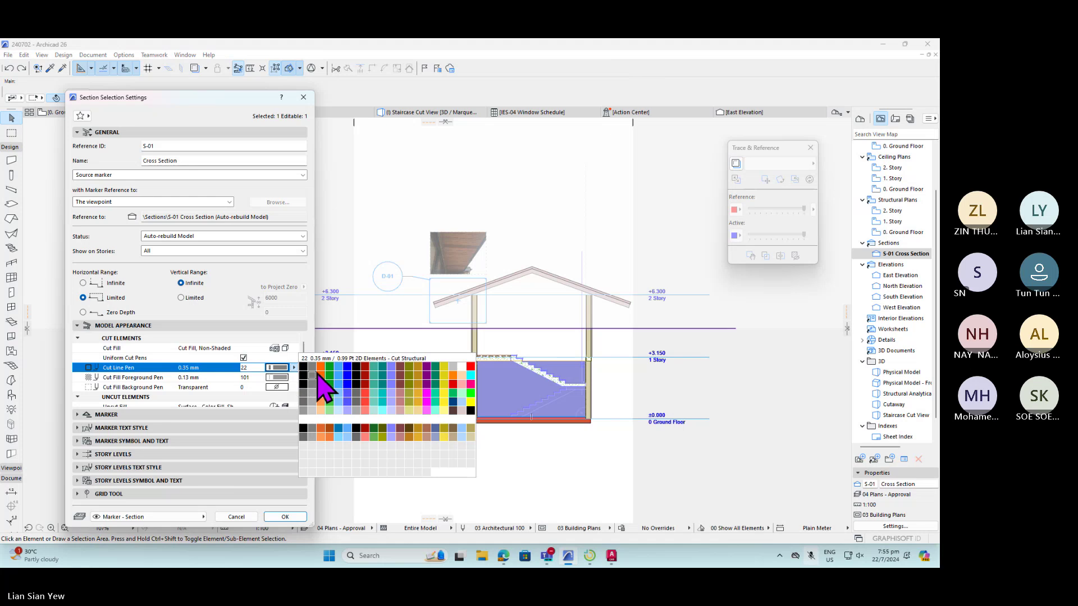
{"action": "left_click", "coordinate": [470, 366]}
{"action": "left_click", "coordinate": [279, 377]}
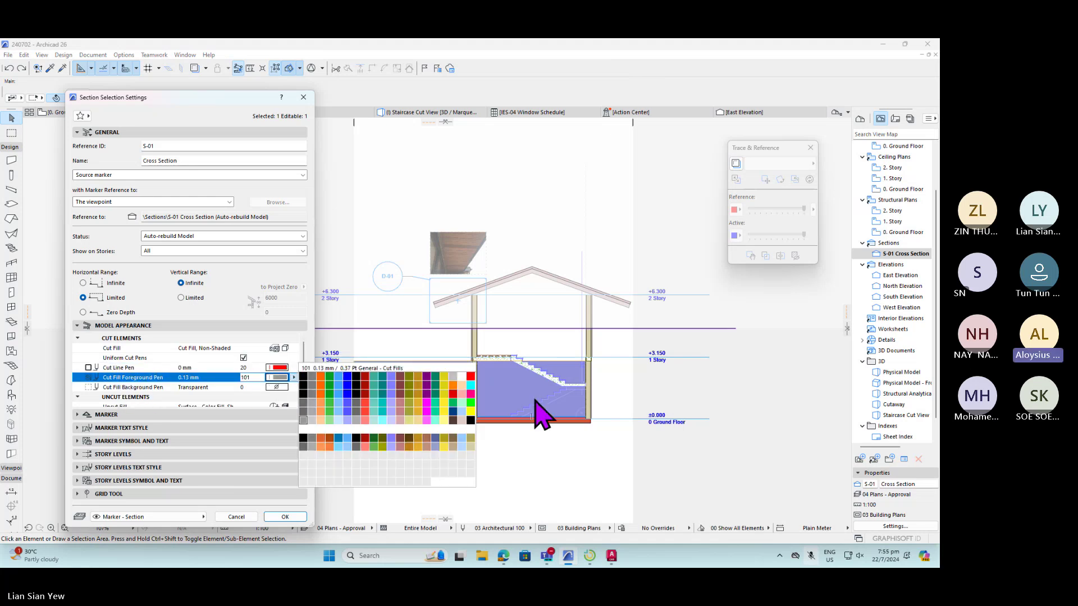
{"action": "left_click", "coordinate": [470, 376]}
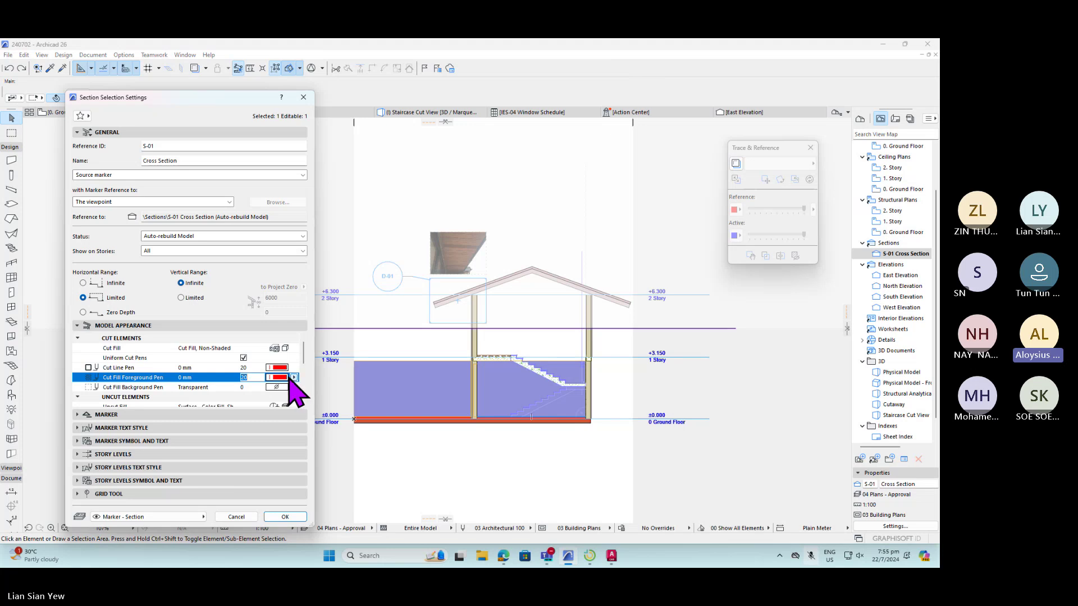
{"action": "scroll", "coordinate": [250, 385], "scroll_direction": "down", "scroll_amount": 3}
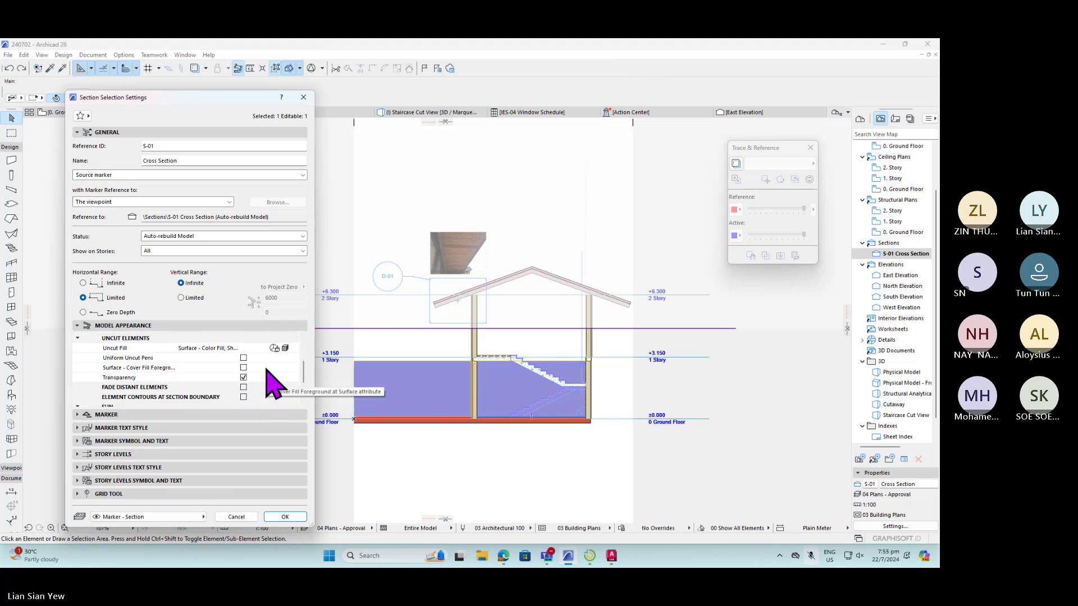
{"action": "scroll", "coordinate": [271, 382], "scroll_direction": "down", "scroll_amount": 1}
{"action": "left_click", "coordinate": [285, 517]}
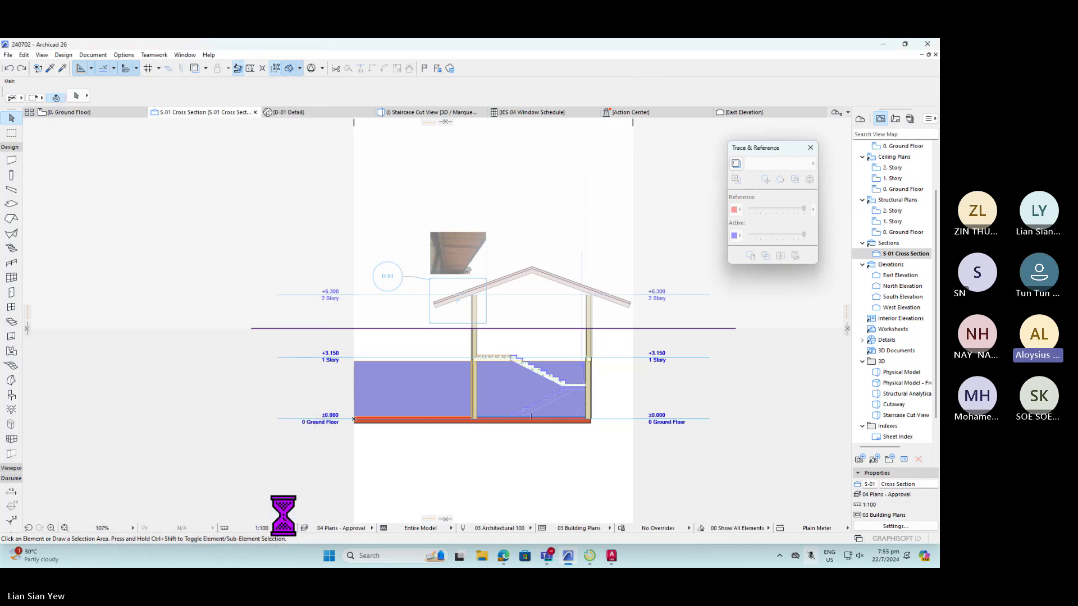
- Undo the section pen change and reopen the S-01 Cross Section view
{"action": "scroll", "coordinate": [591, 360], "scroll_direction": "up", "scroll_amount": 5}
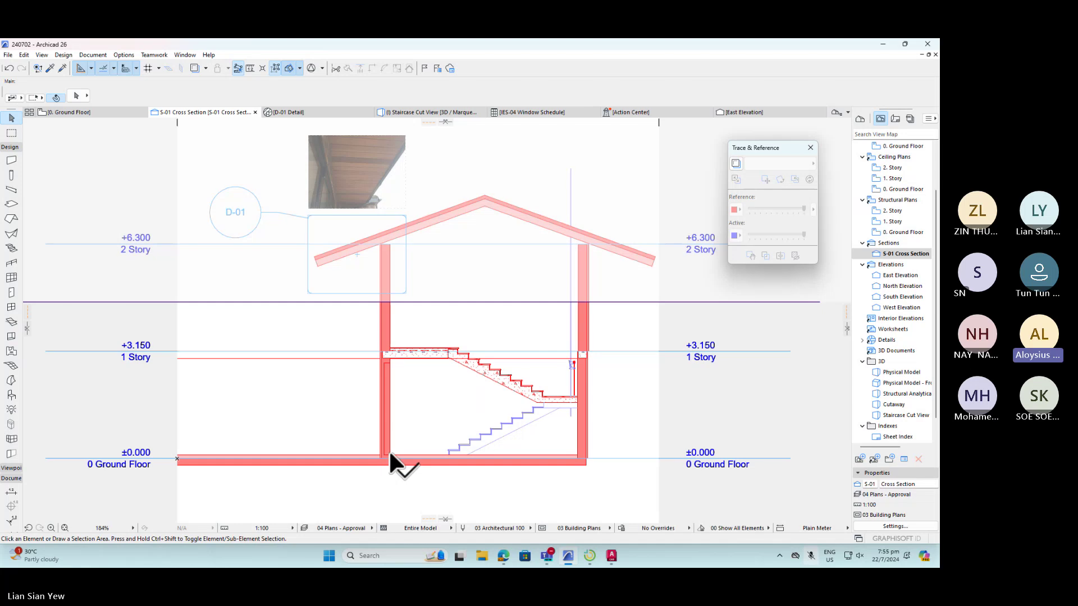
{"action": "key", "text": "ctrl+z"}
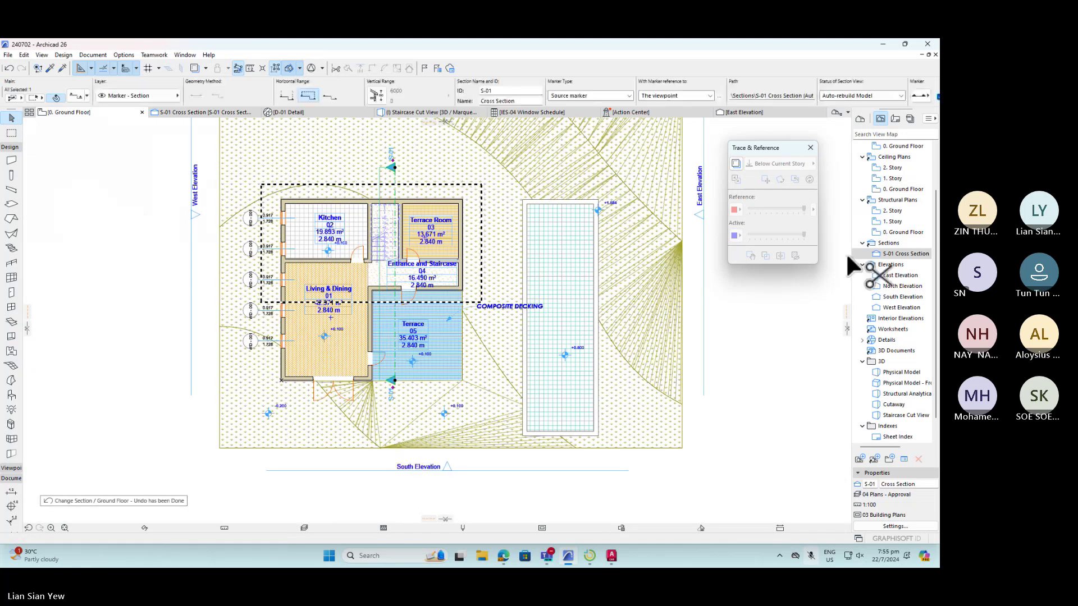
{"action": "double_click", "coordinate": [858, 253]}
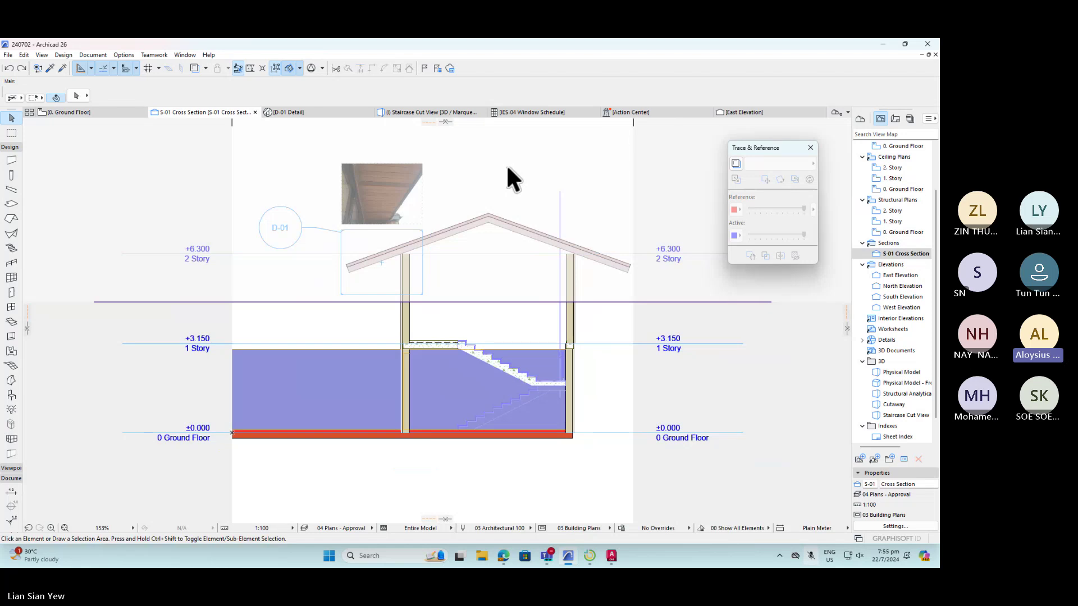
- Enable Uniform Cut Pens for cut elements in the S-01 Cross Section's section settings
{"action": "right_click", "coordinate": [506, 164]}
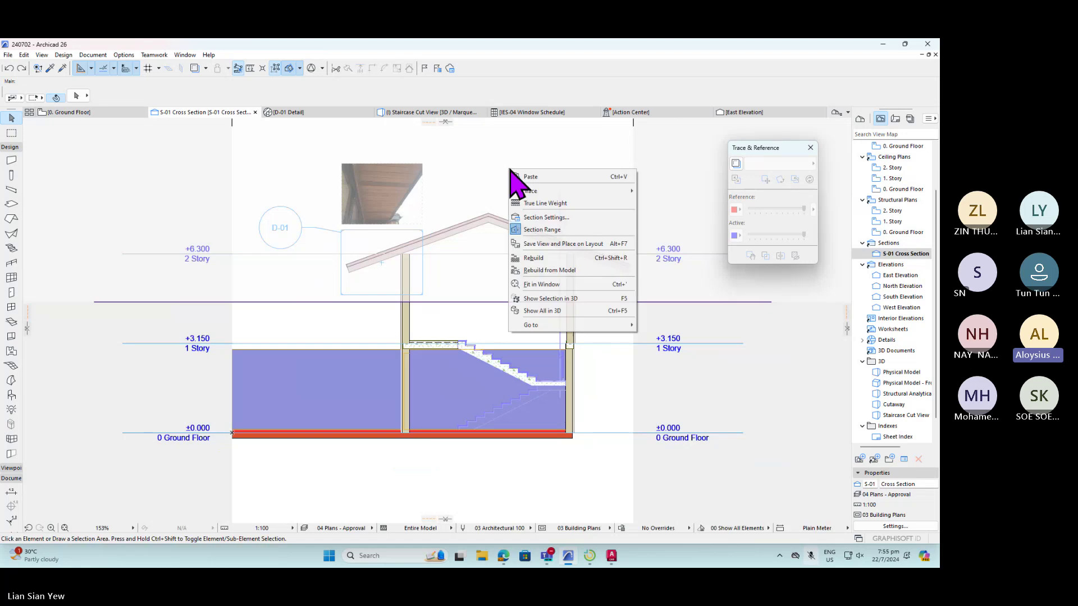
{"action": "left_click", "coordinate": [561, 219]}
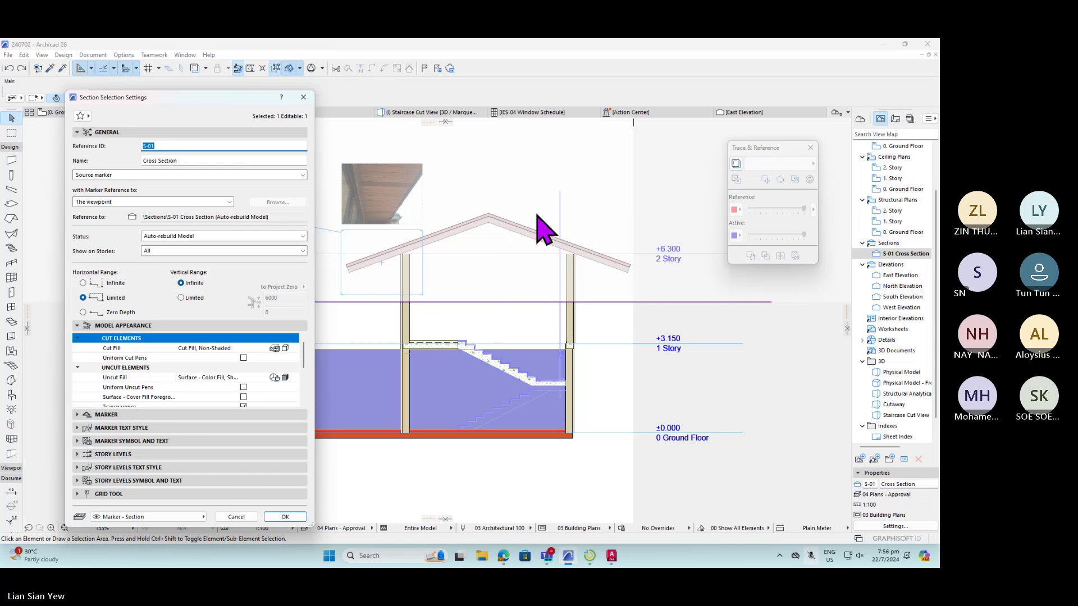
{"action": "left_click_drag", "start_coordinate": [300, 63], "coordinate": [300, 62]}
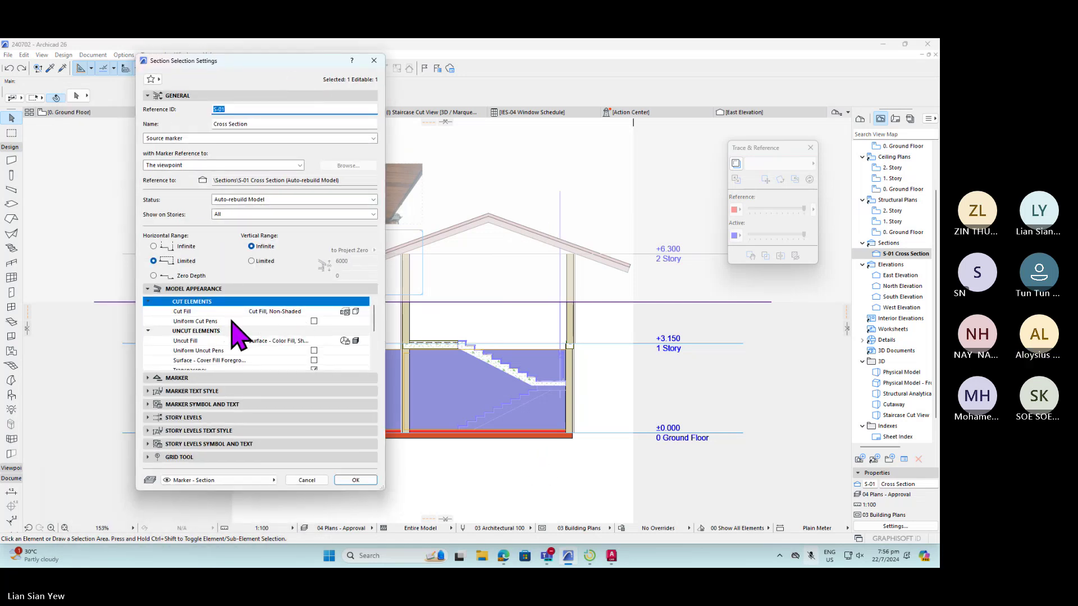
{"action": "left_click", "coordinate": [287, 312]}
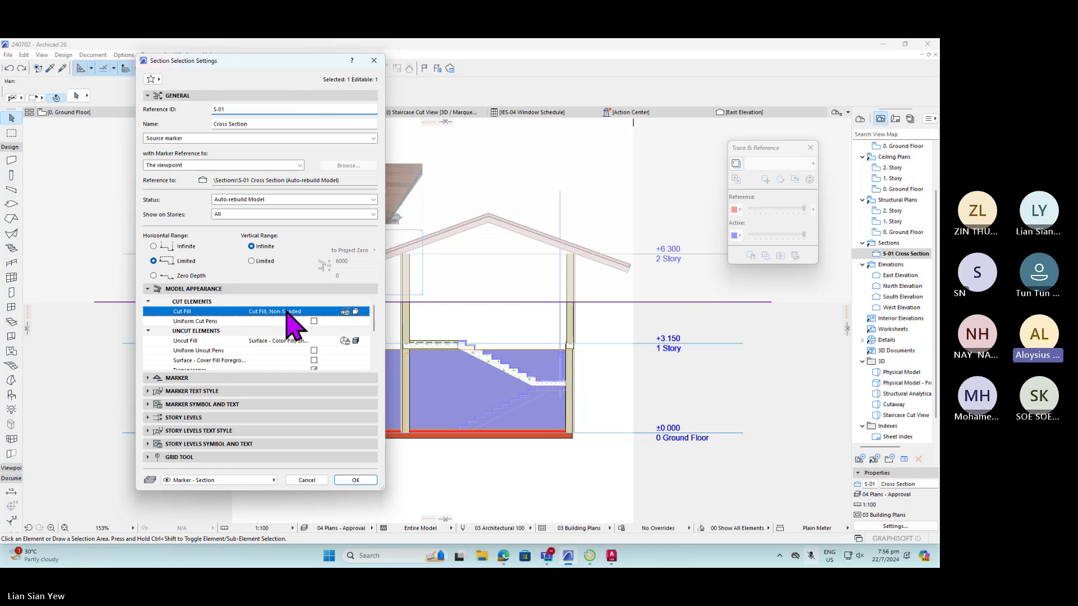
{"action": "left_click", "coordinate": [313, 321]}
{"action": "left_click", "coordinate": [313, 321]}
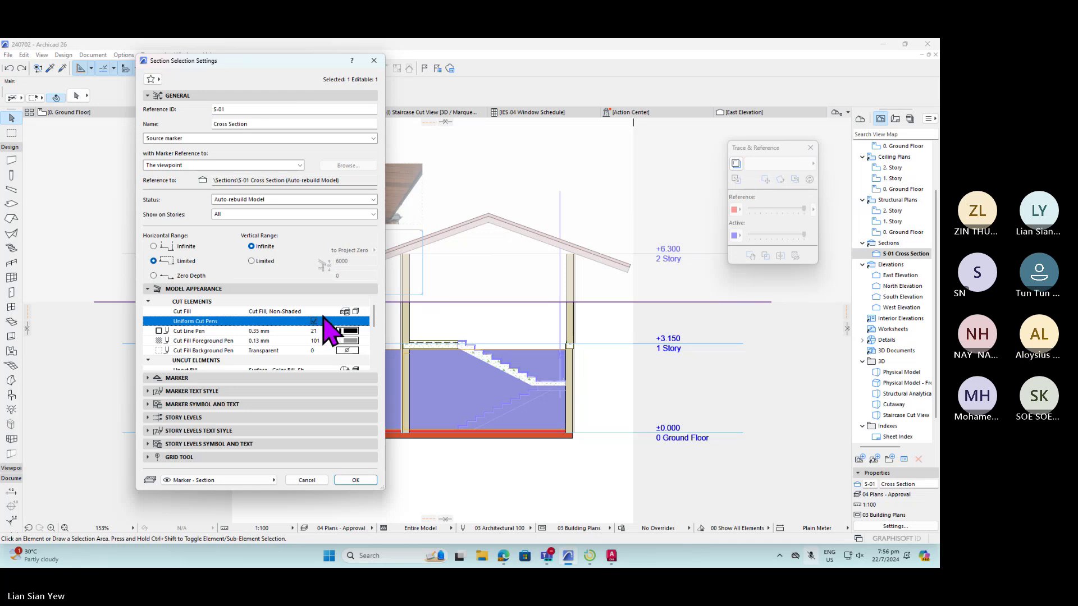
- Assign red pen 20 to both the cut lines and the cut fill foreground of S-01, and apply the change
{"action": "left_click", "coordinate": [348, 331]}
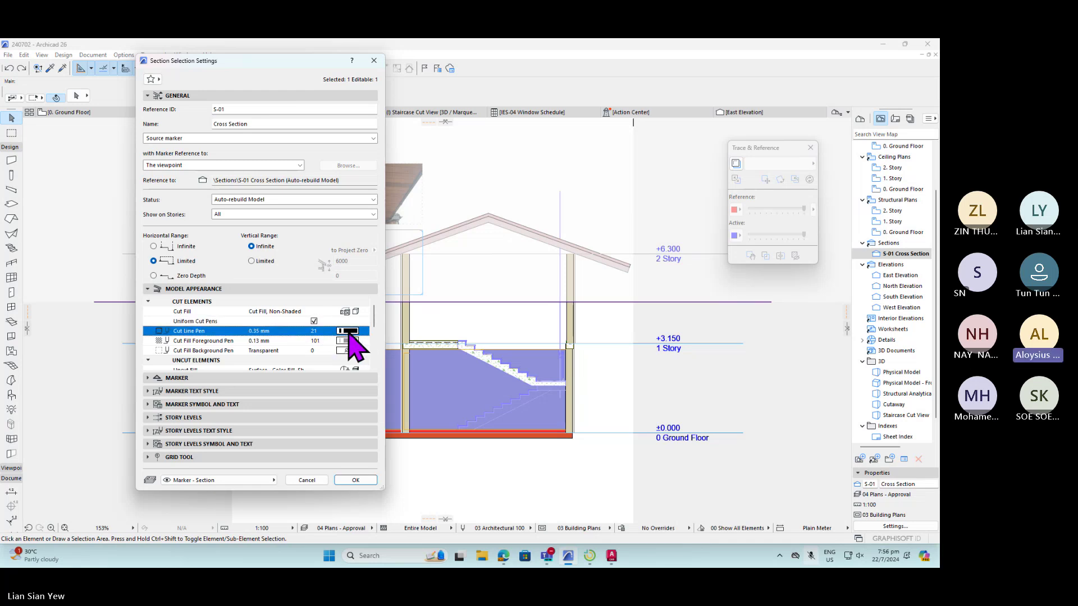
{"action": "left_click", "coordinate": [541, 332]}
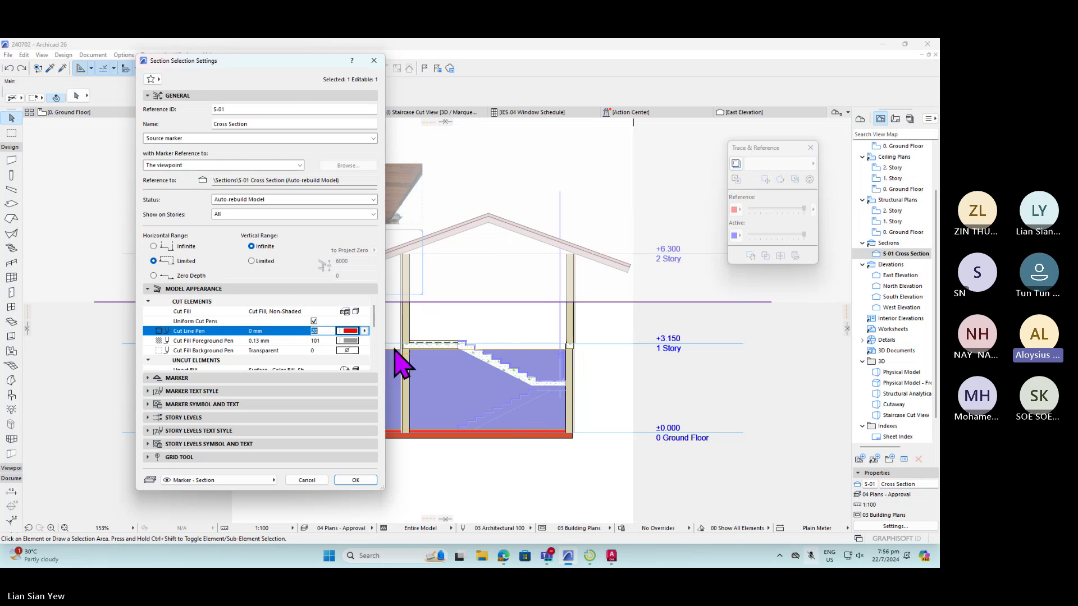
{"action": "left_click", "coordinate": [353, 342]}
{"action": "left_click", "coordinate": [352, 341]}
{"action": "left_click", "coordinate": [541, 341]}
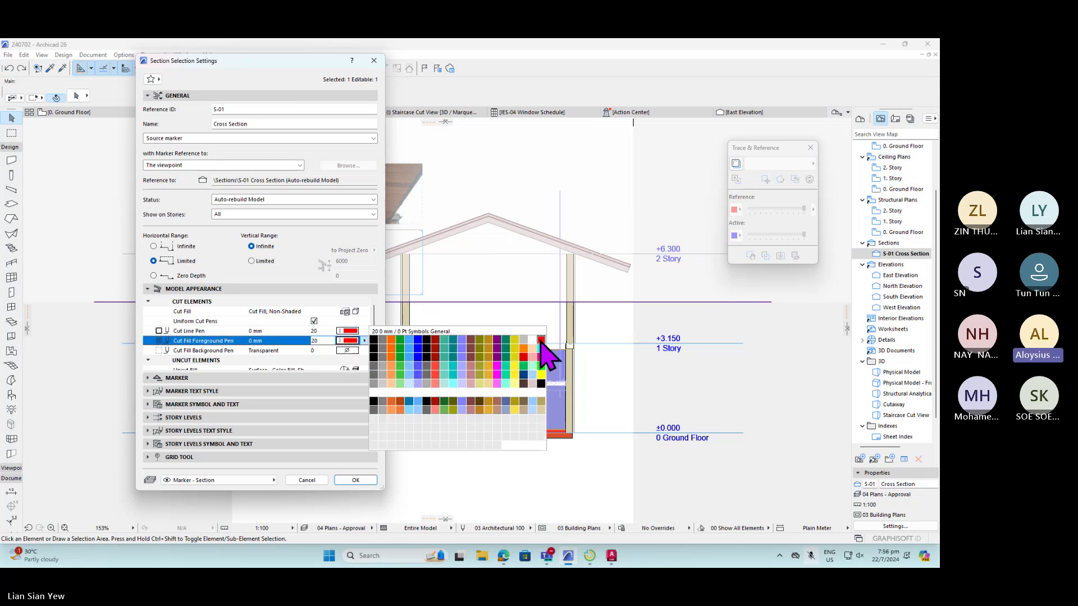
{"action": "left_click", "coordinate": [541, 341]}
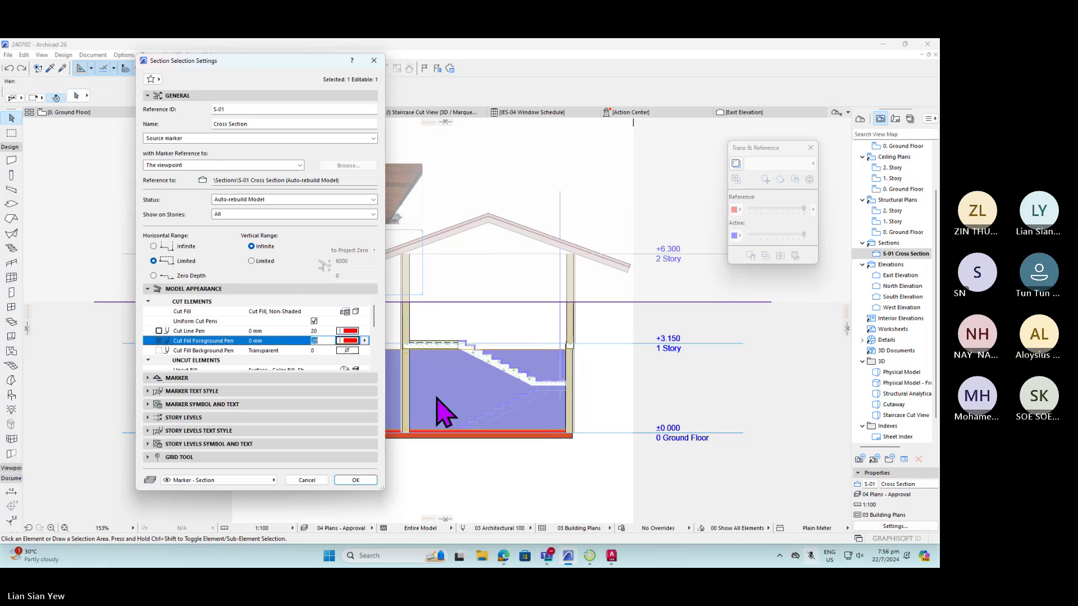
{"action": "left_click", "coordinate": [362, 480]}
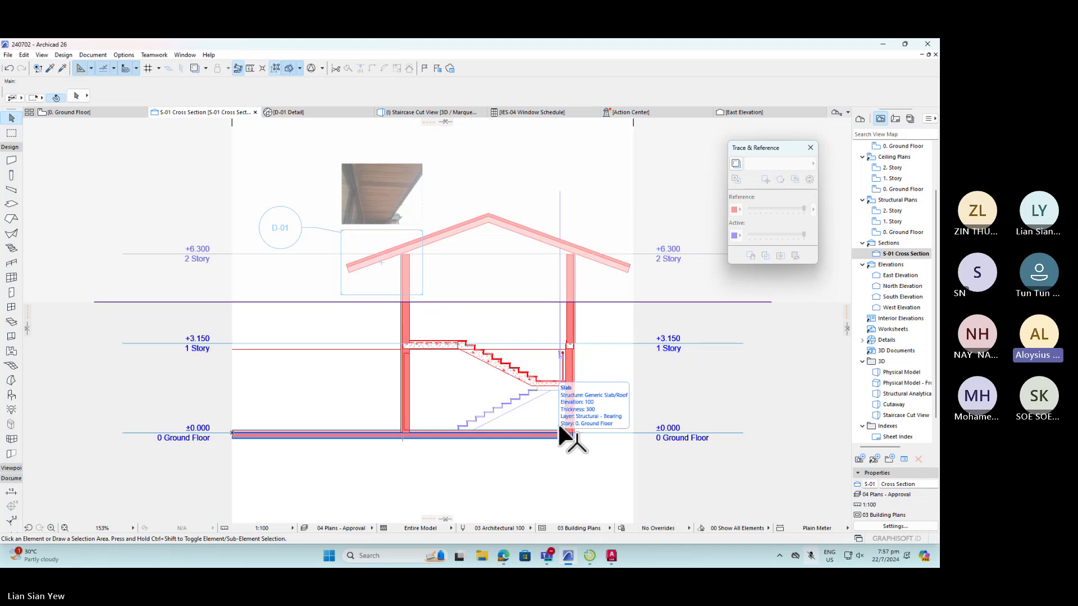
- Open the D-01 Detail view and check which context commands it offers, without running any
{"action": "left_click", "coordinate": [75, 199]}
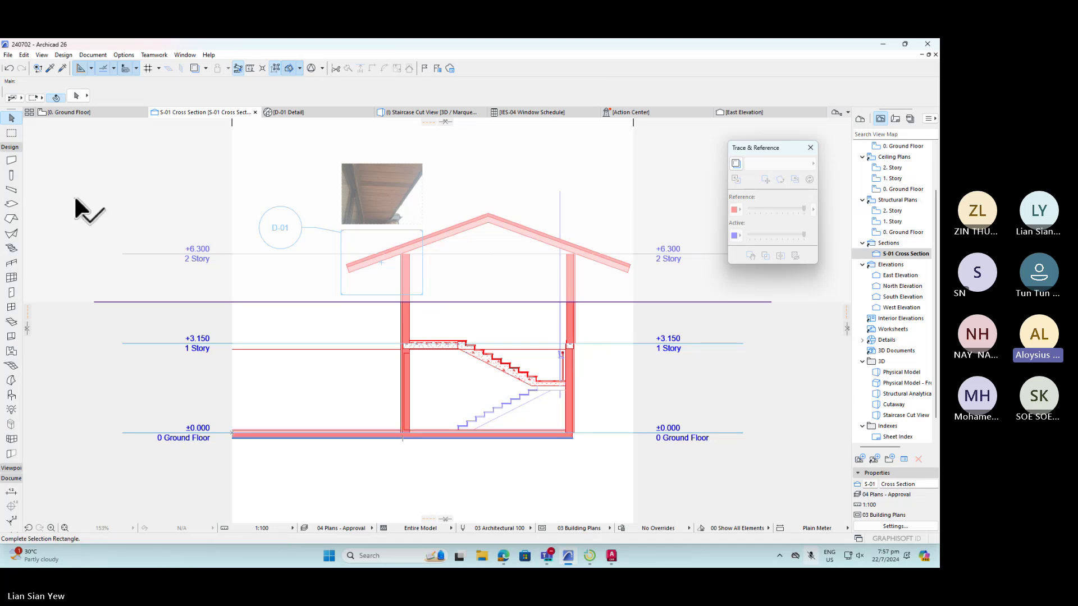
{"action": "left_click", "coordinate": [160, 175]}
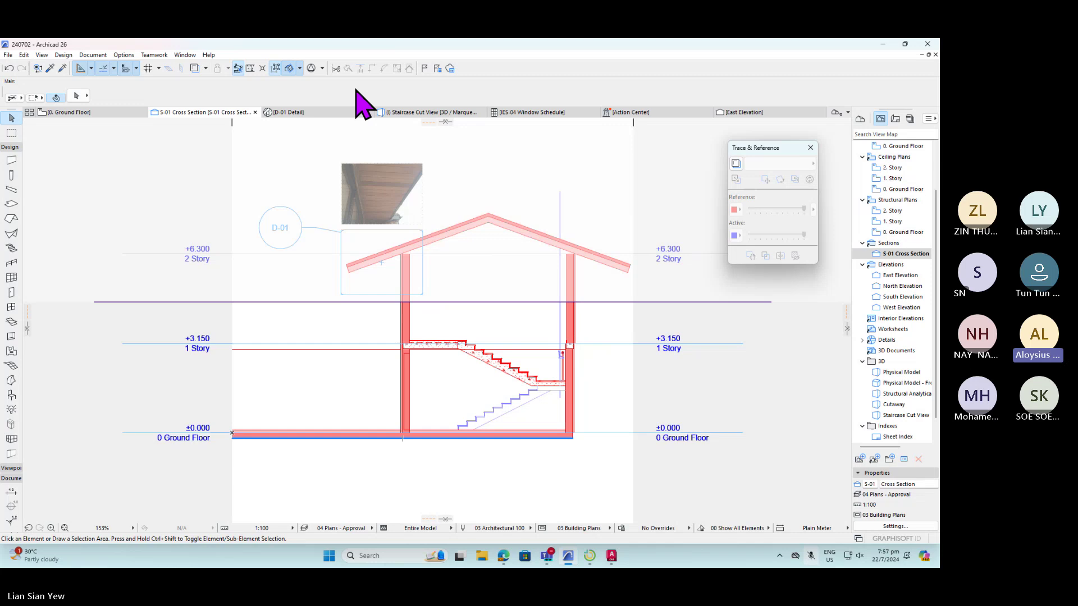
{"action": "left_click", "coordinate": [308, 113]}
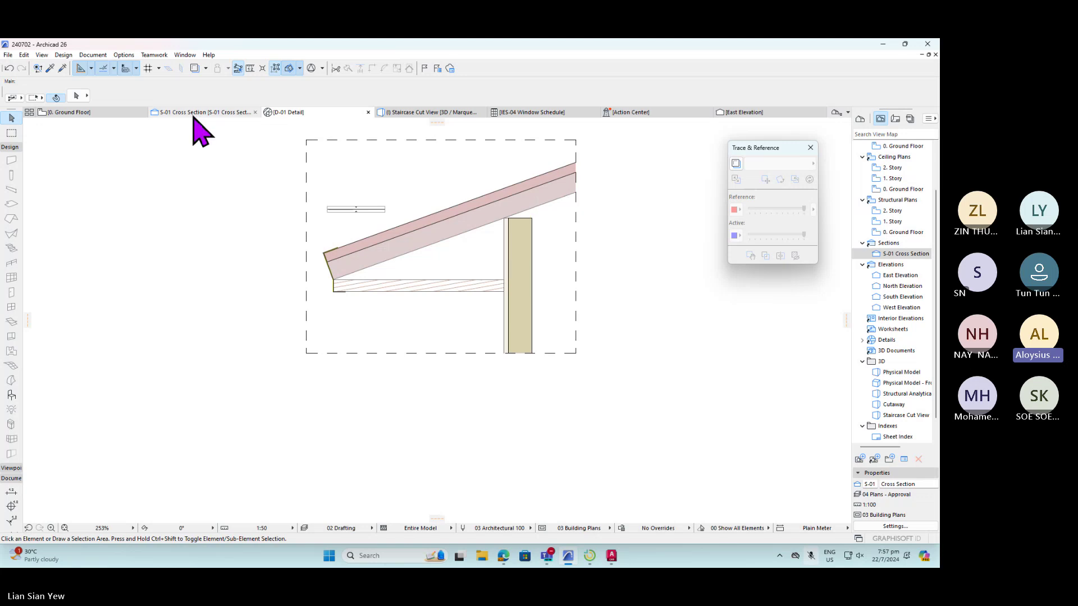
{"action": "mouse_move", "coordinate": [197, 120]}
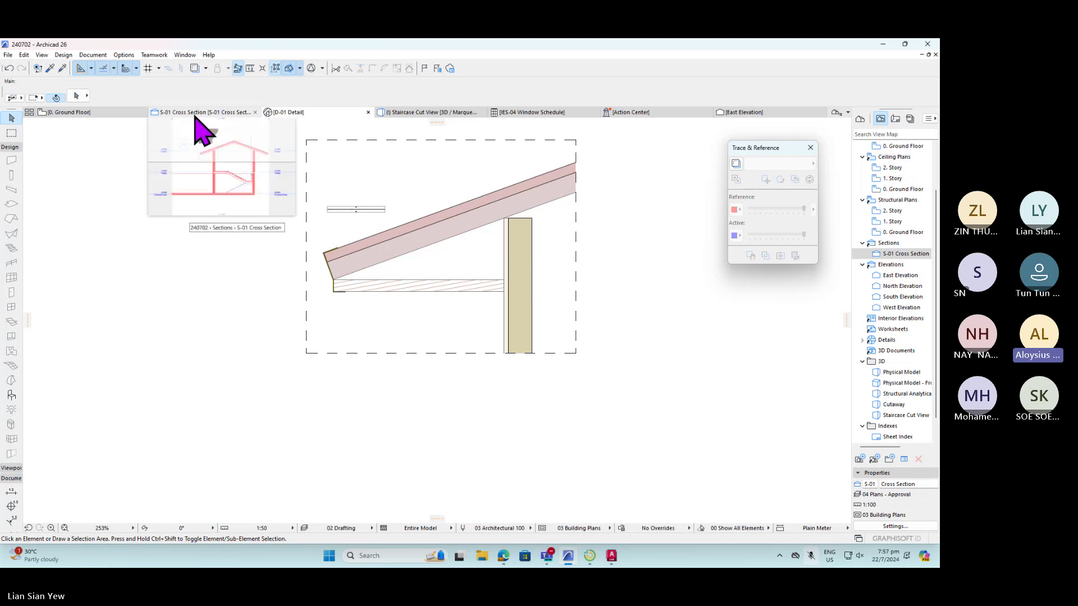
{"action": "right_click", "coordinate": [602, 197]}
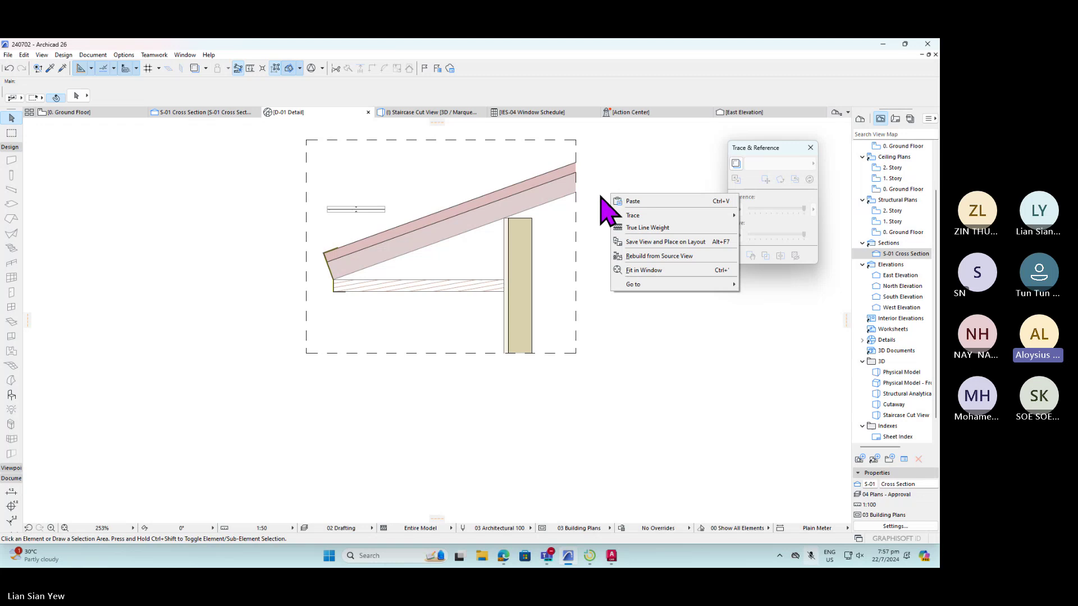
{"action": "right_click", "coordinate": [630, 331]}
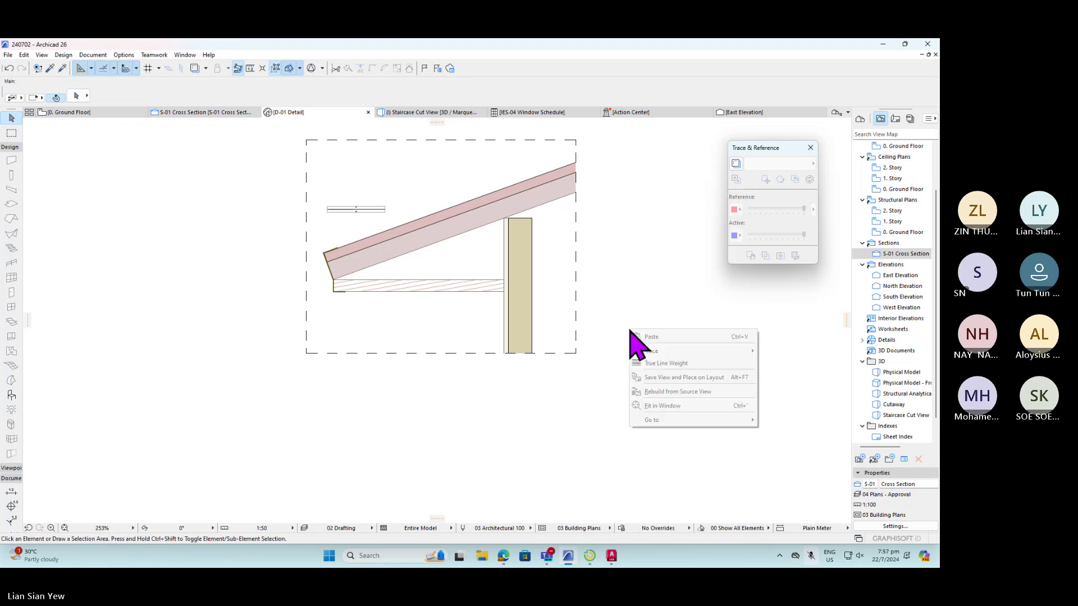
{"action": "left_click", "coordinate": [290, 304]}
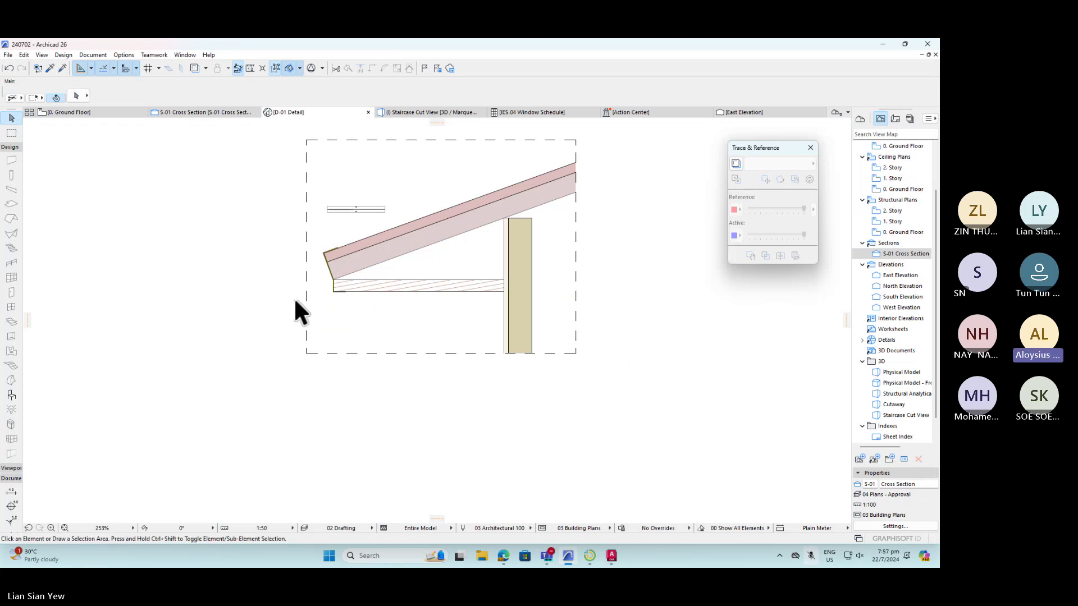
- Return to the Ground Floor plan and remove the marquee around the upper part of the house
{"action": "left_click", "coordinate": [99, 113]}
{"action": "left_click", "coordinate": [104, 199]}
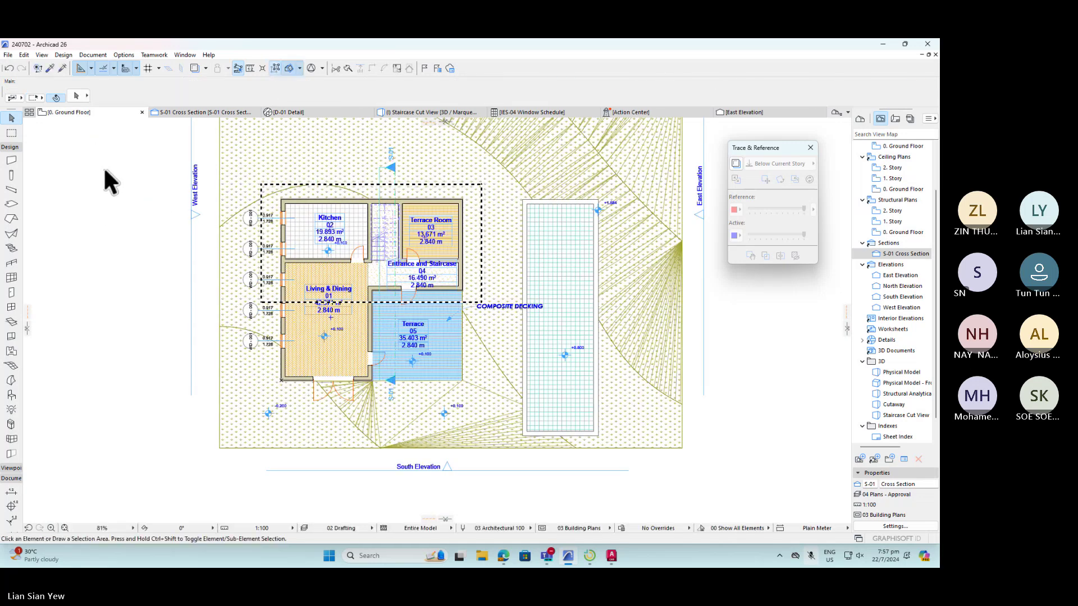
{"action": "key", "text": "Escape"}
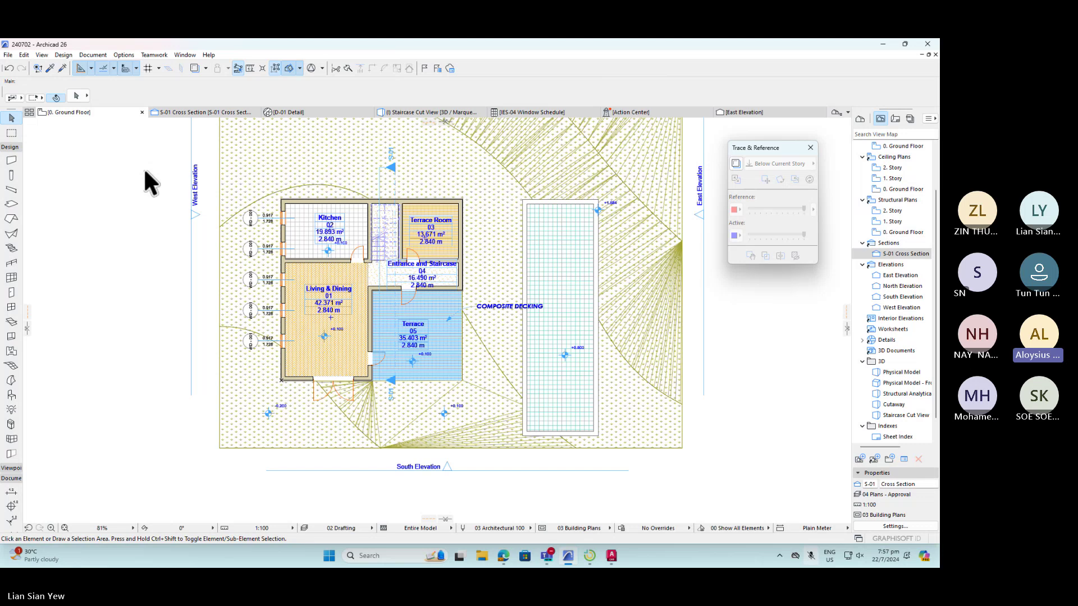
{"action": "scroll", "coordinate": [376, 299], "scroll_direction": "up", "scroll_amount": 2}
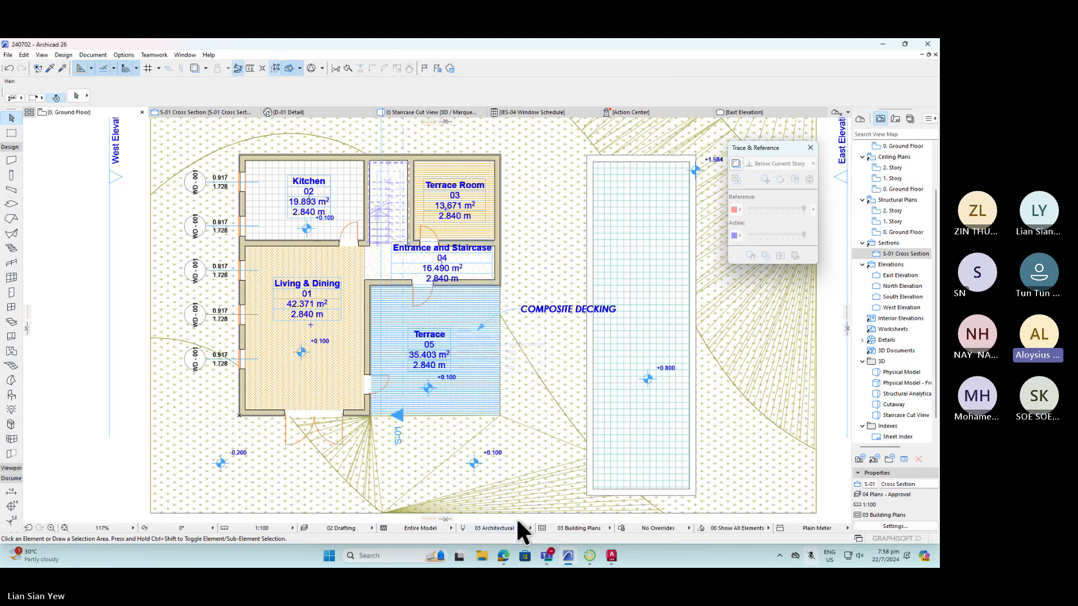
- Switch to AutoCAD, open the recent vgroovedetail drawing and examine the plot style tables offered for plotting it
{"action": "left_click", "coordinate": [618, 560]}
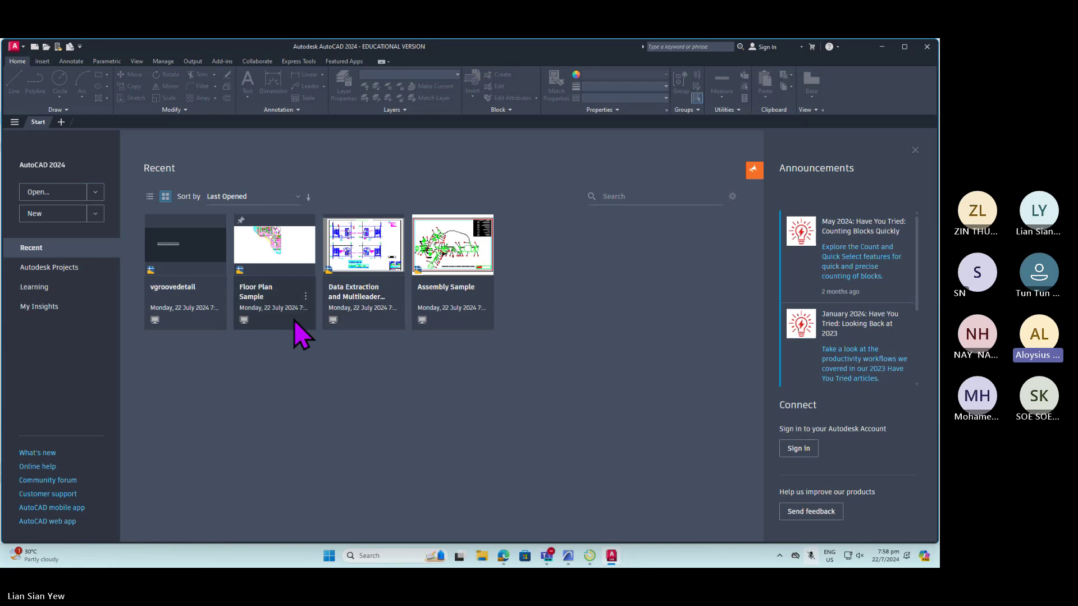
{"action": "key", "text": "ctrl+p"}
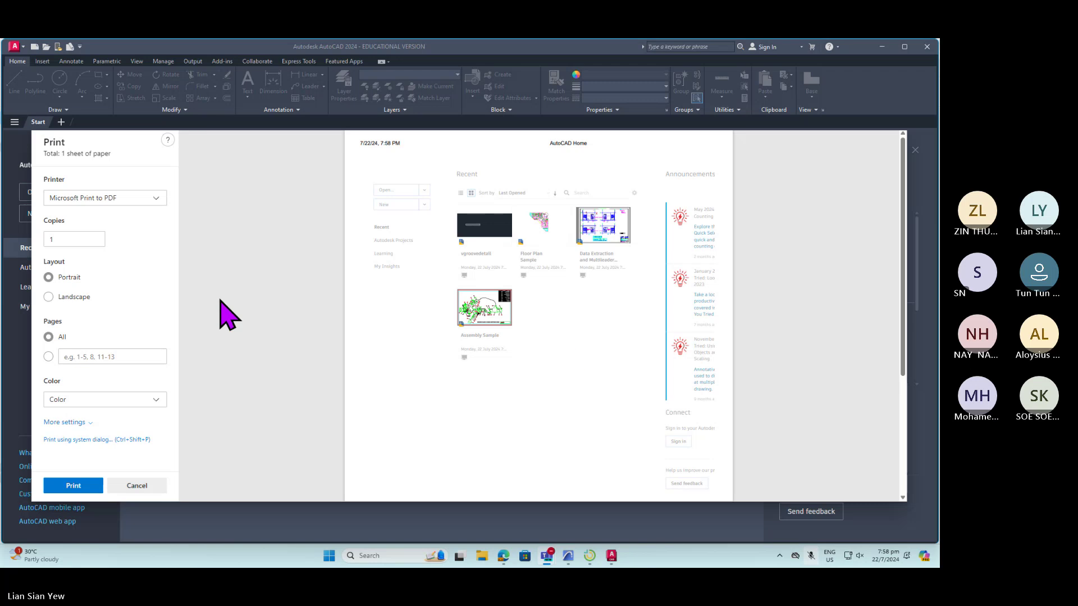
{"action": "left_click", "coordinate": [142, 486]}
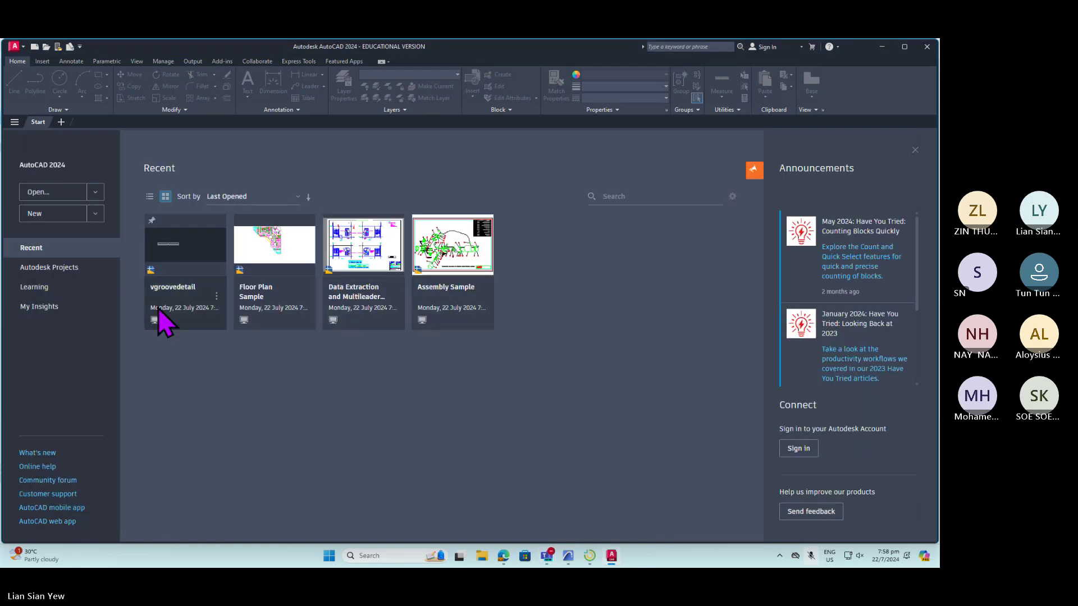
{"action": "left_click", "coordinate": [184, 294]}
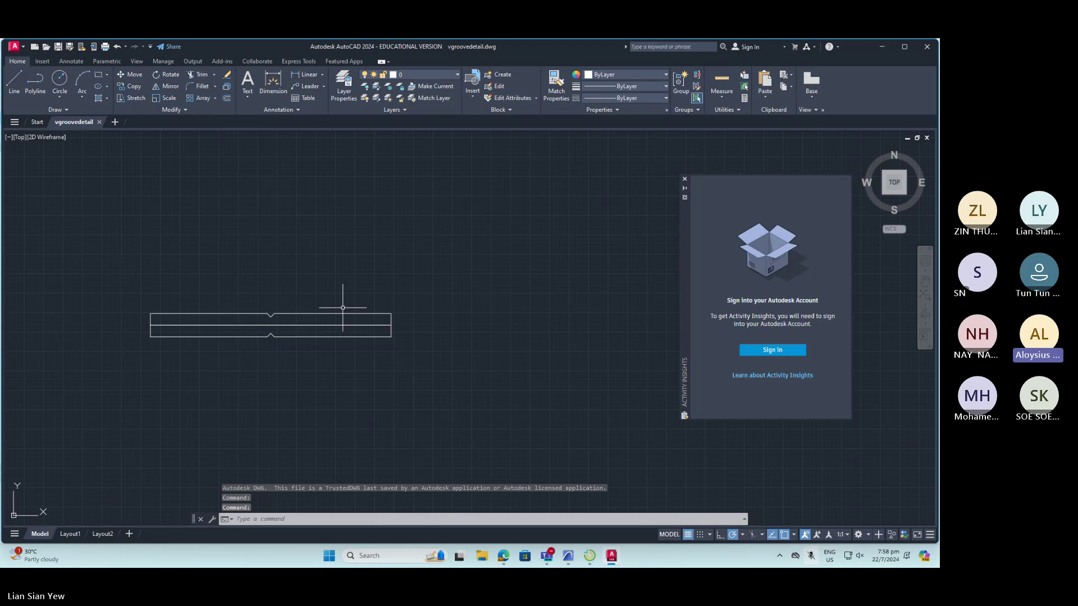
{"action": "key", "text": "ctrl+p"}
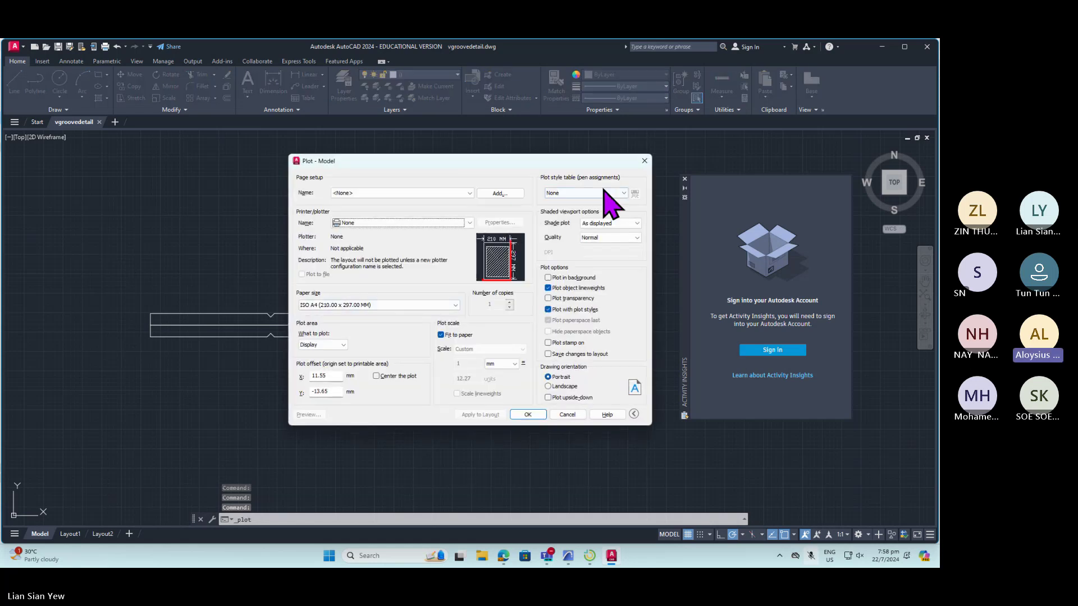
{"action": "left_click", "coordinate": [613, 193]}
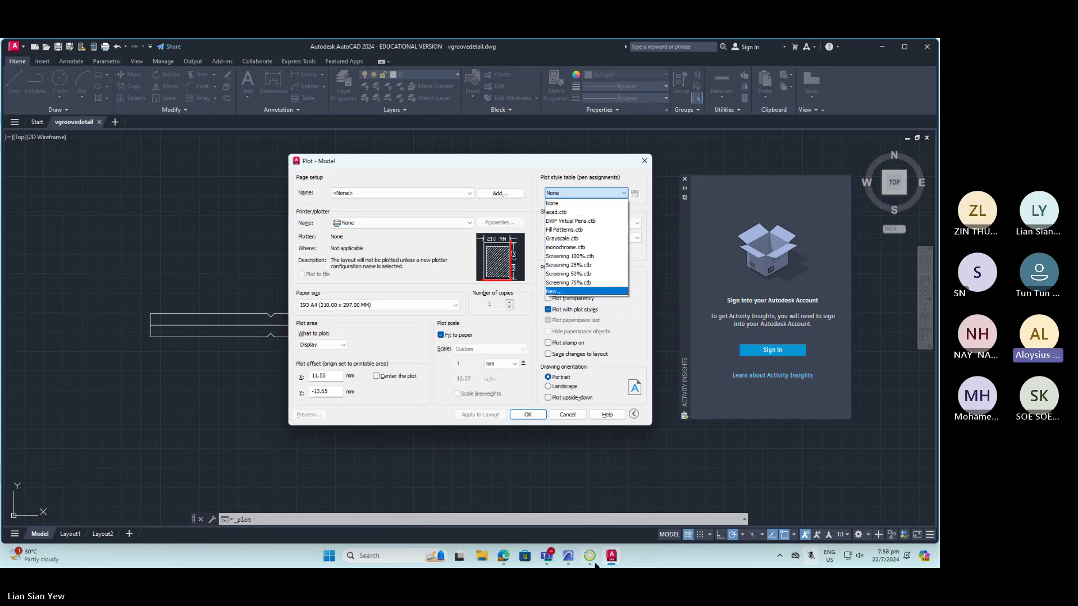
- Switch back to Archicad and apply the 01 Color Conceptual pen set to the Ground Floor plan
{"action": "left_click", "coordinate": [571, 563]}
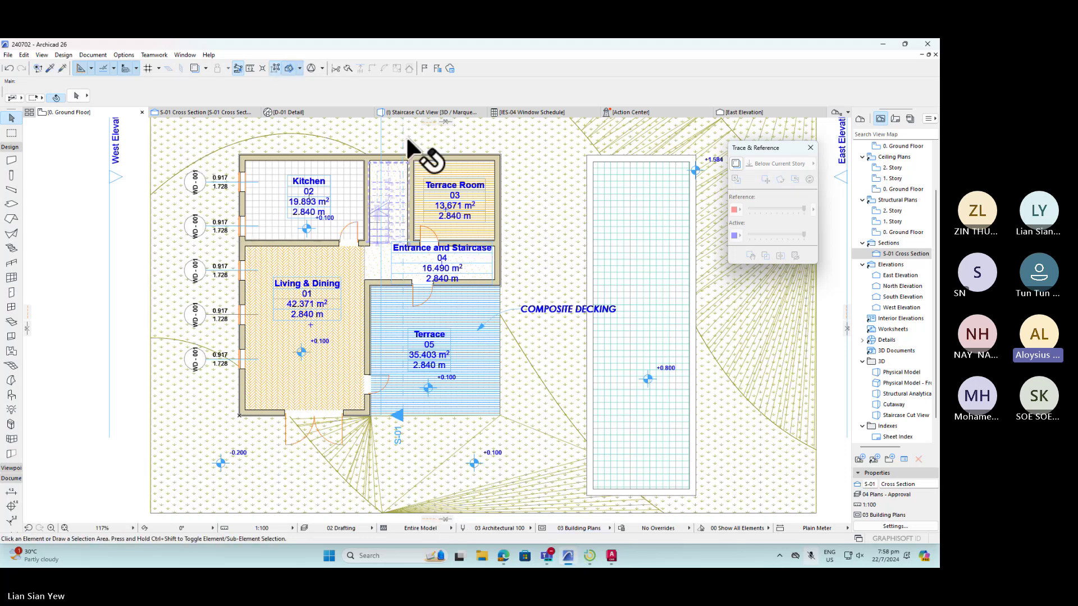
{"action": "left_click", "coordinate": [94, 54]}
{"action": "mouse_move", "coordinate": [156, 119]}
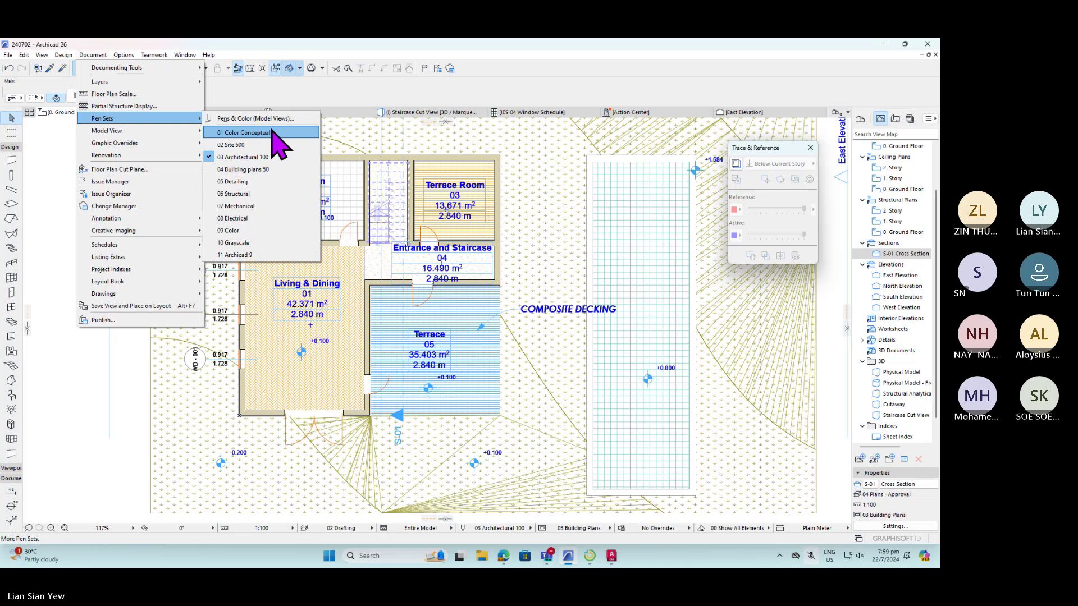
{"action": "left_click", "coordinate": [274, 133]}
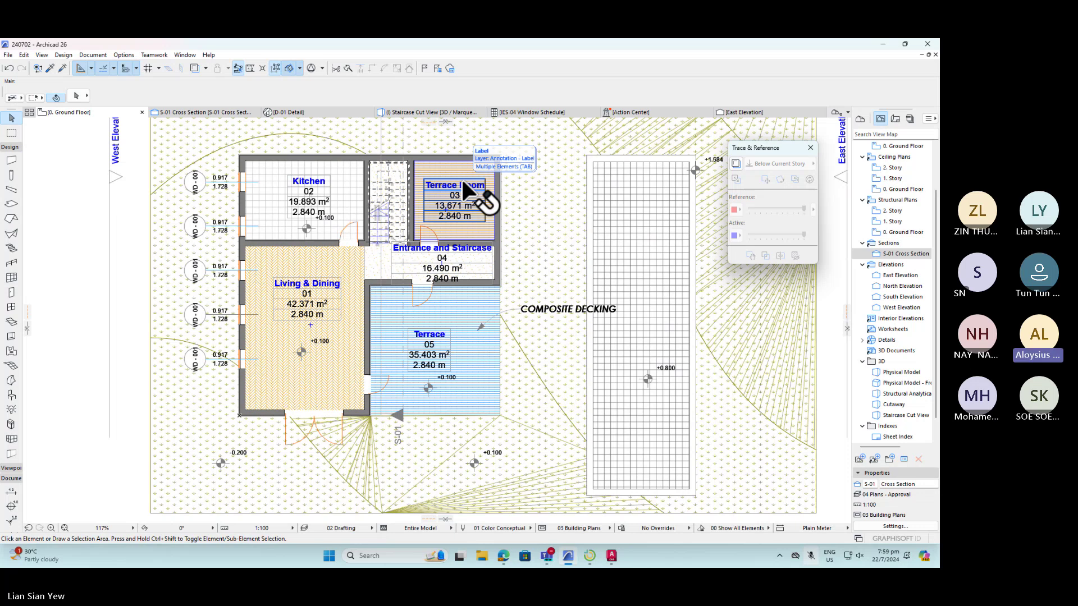
- Change the colour of pen 3 (Openings - General) in the model views' 01 Color Conceptual pen set to black
{"action": "left_click", "coordinate": [93, 56]}
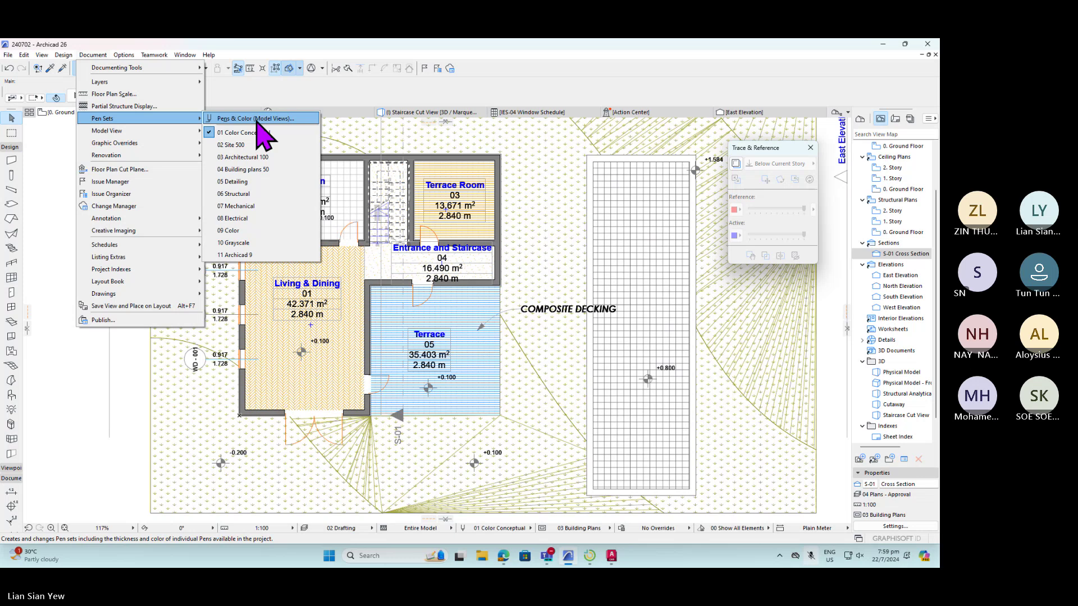
{"action": "left_click", "coordinate": [257, 118]}
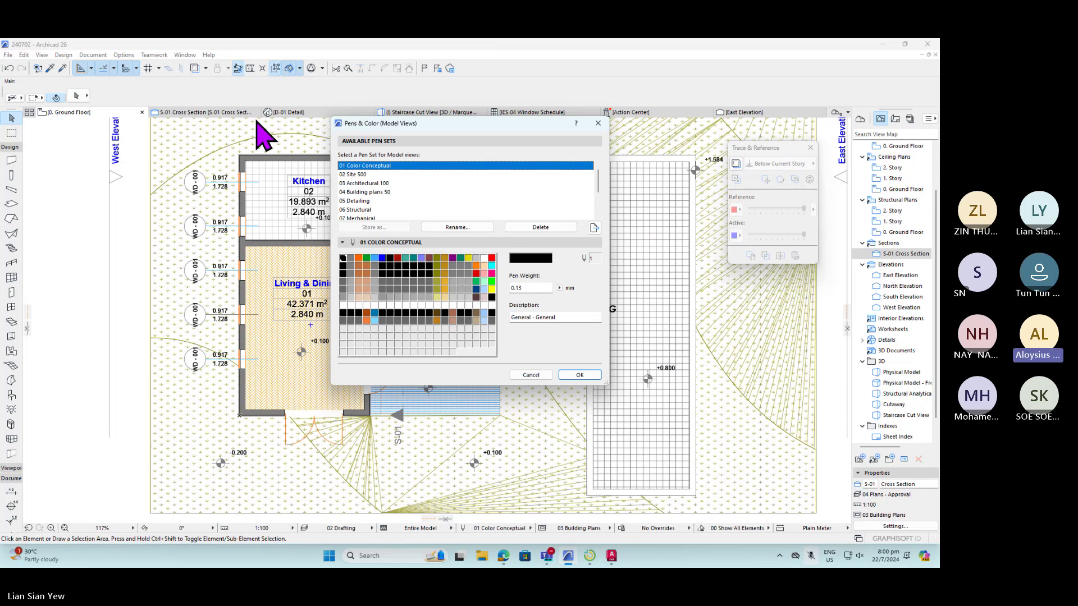
{"action": "left_click", "coordinate": [358, 258]}
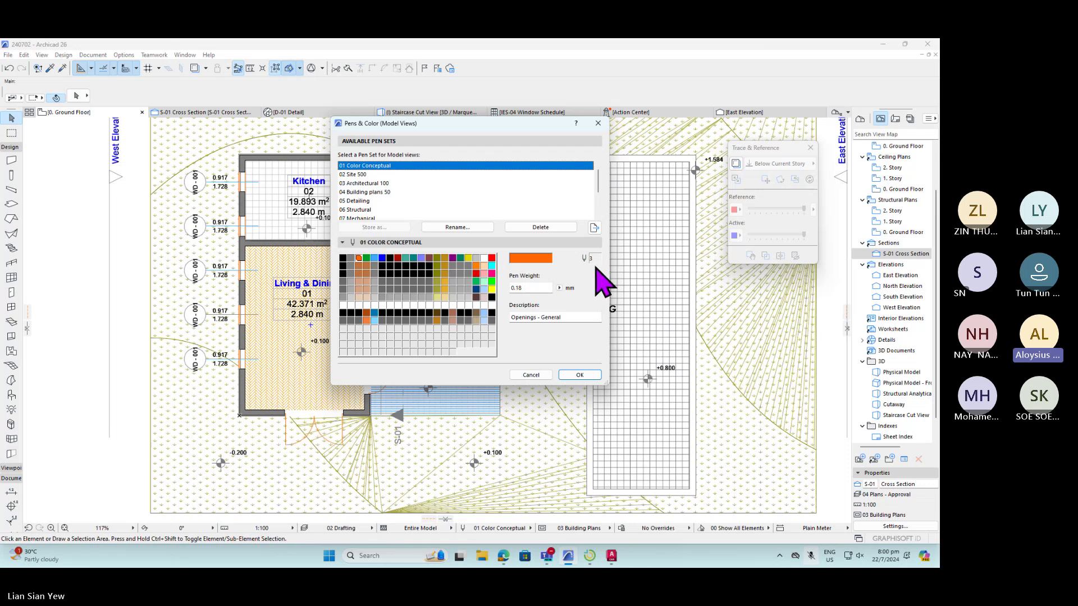
{"action": "left_click", "coordinate": [549, 259]}
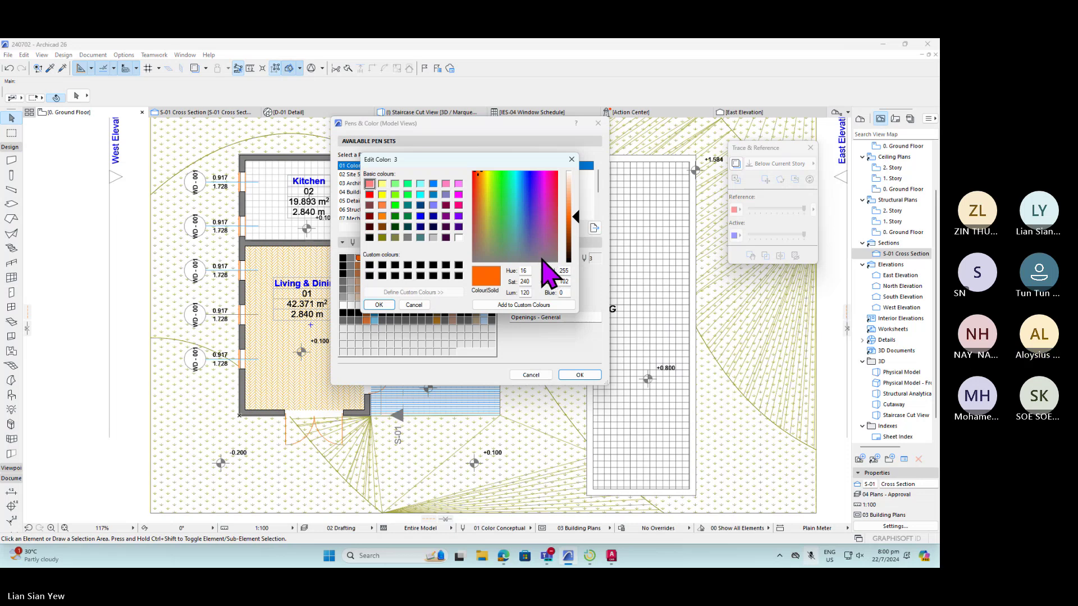
{"action": "left_click", "coordinate": [571, 160]}
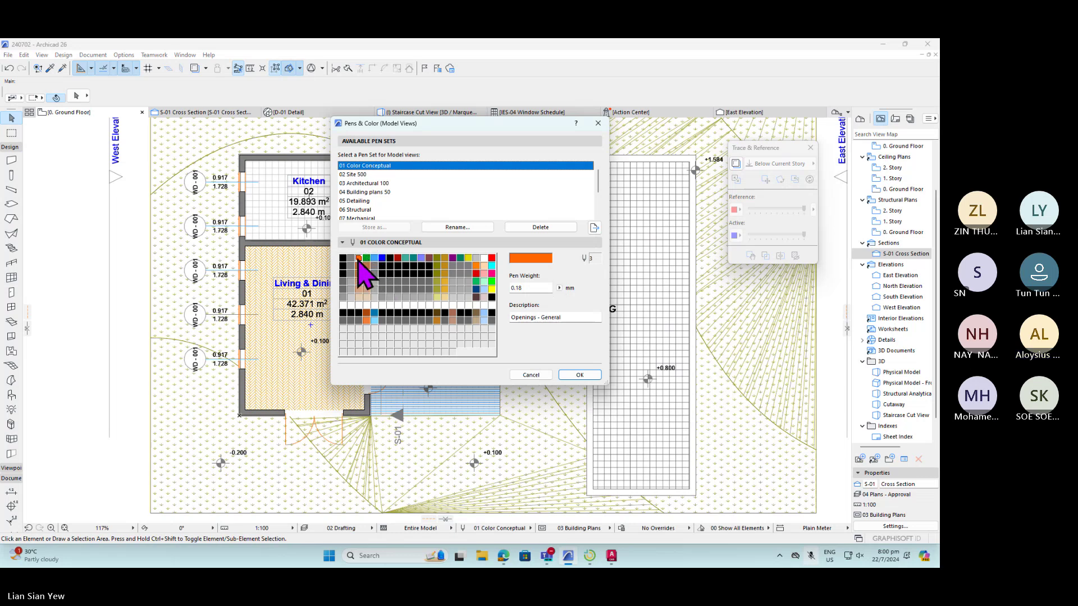
{"action": "left_click", "coordinate": [541, 259]}
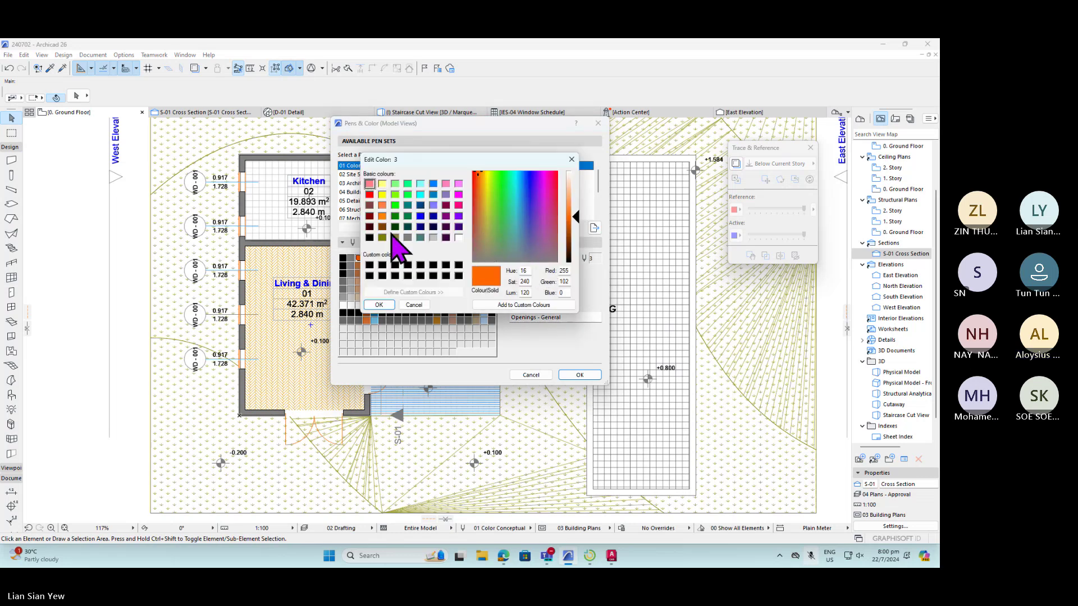
{"action": "left_click", "coordinate": [369, 238]}
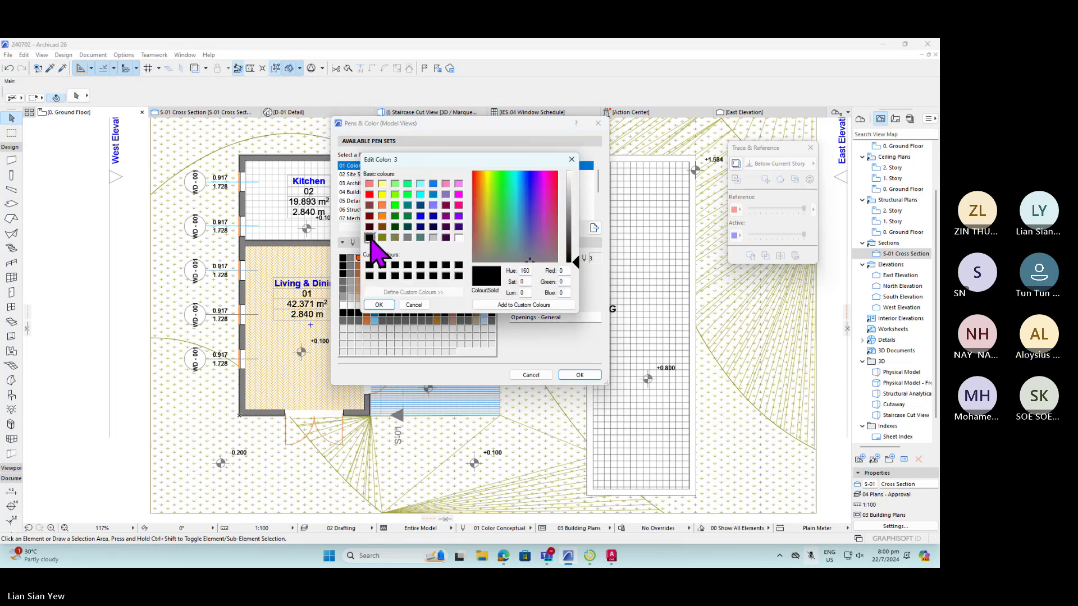
{"action": "left_click", "coordinate": [385, 307]}
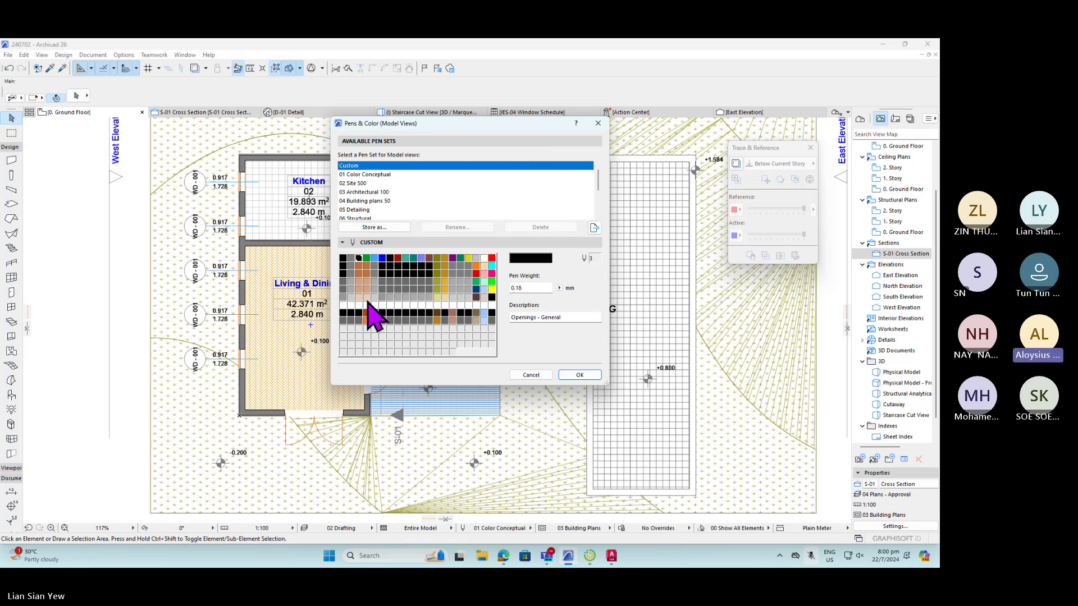
- Change the colour of pen 179 (Air Space - Cut Fills) to white
{"action": "left_click", "coordinate": [492, 321]}
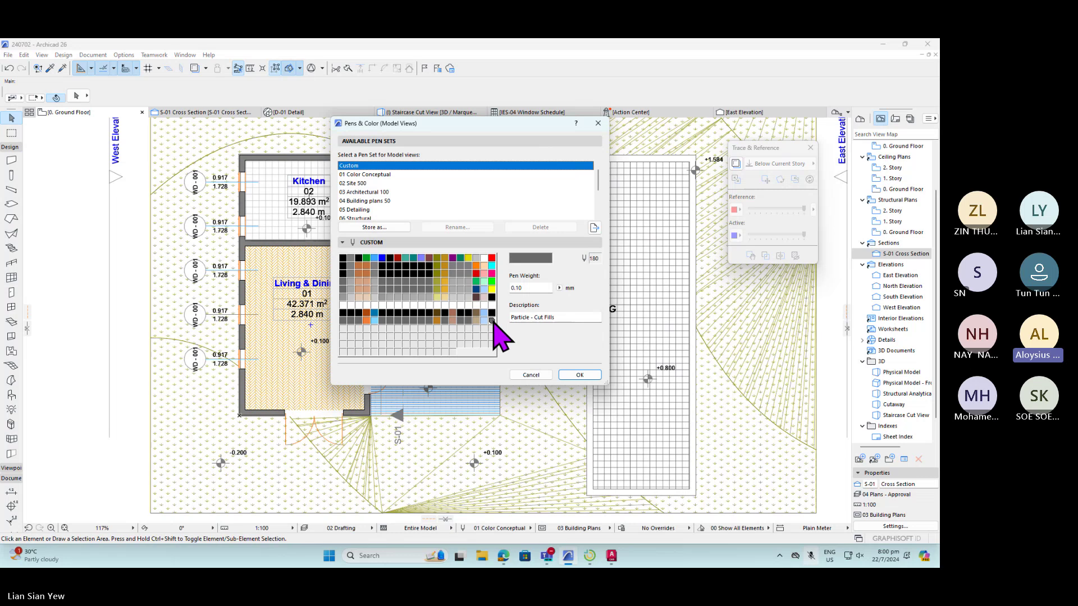
{"action": "left_click", "coordinate": [484, 320]}
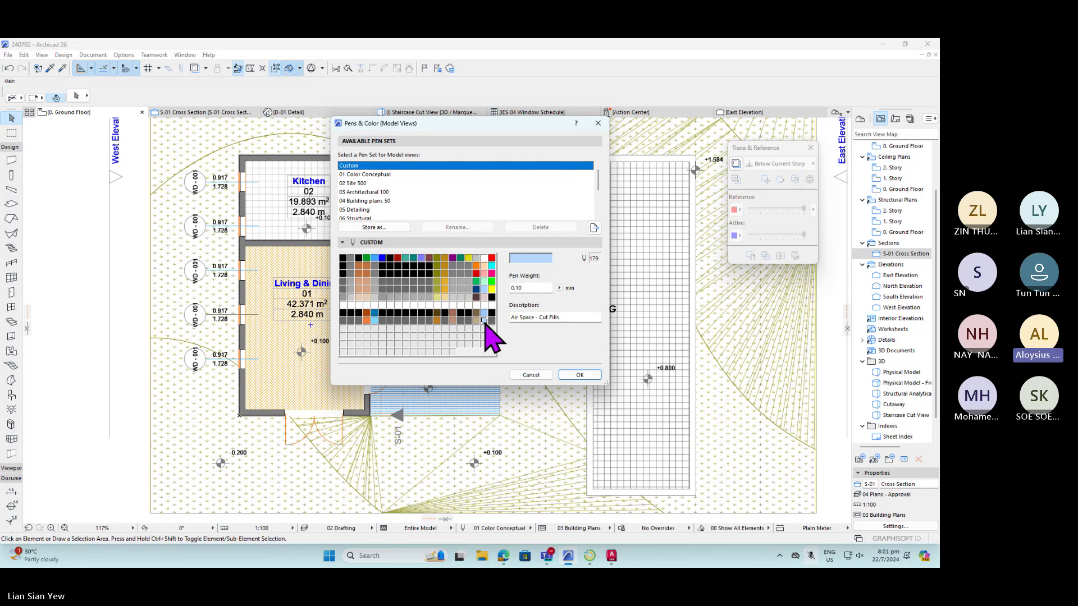
{"action": "left_click", "coordinate": [547, 270]}
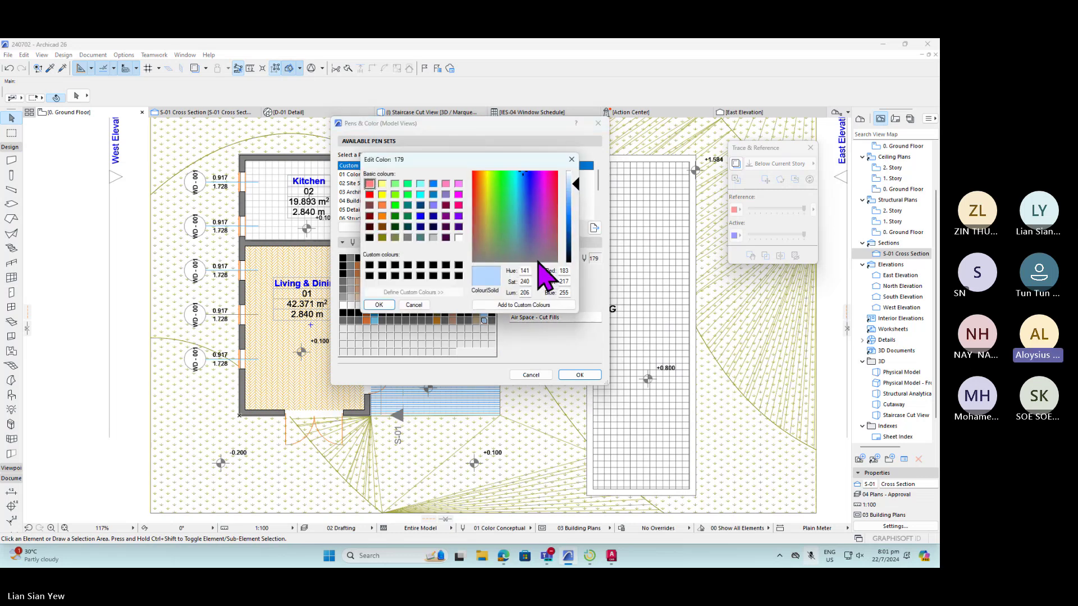
{"action": "left_click", "coordinate": [458, 237]}
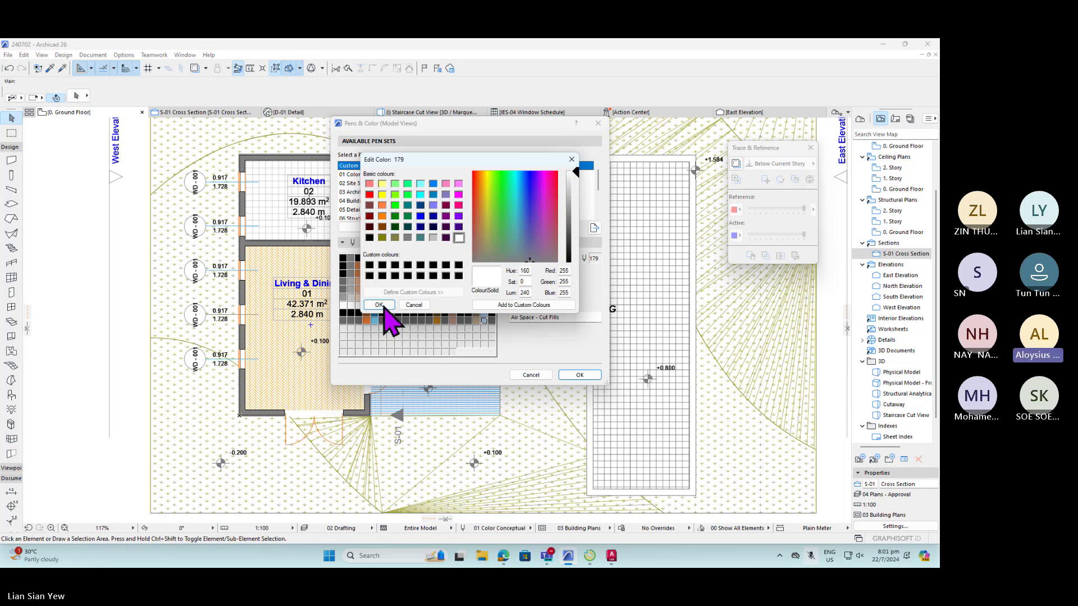
{"action": "left_click", "coordinate": [385, 304]}
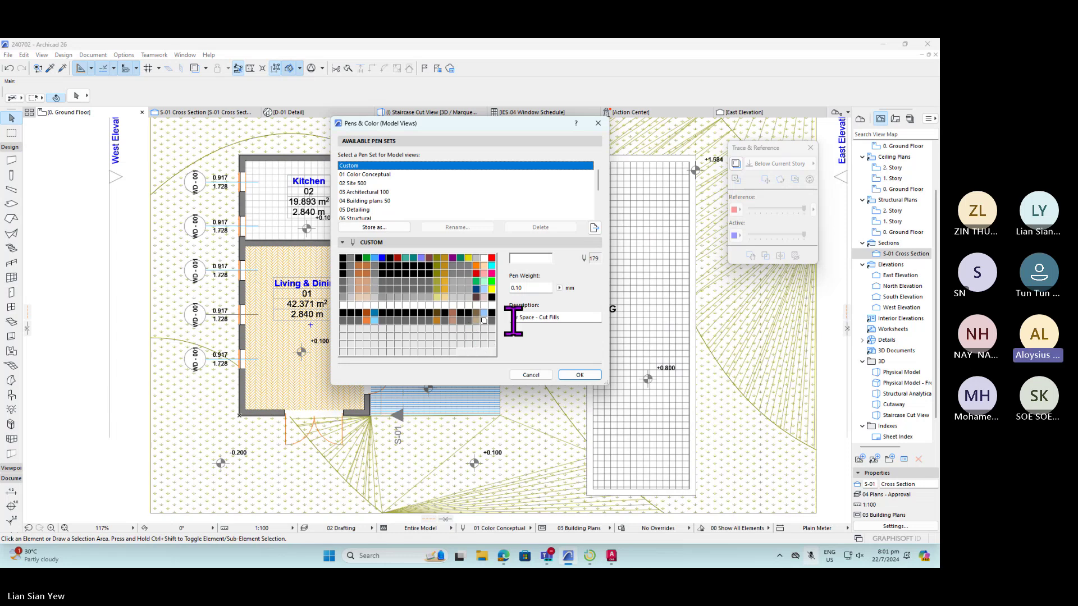
- Store the customized pens as a new pen set named Conceptual and apply it to the plan
{"action": "left_click", "coordinate": [374, 227]}
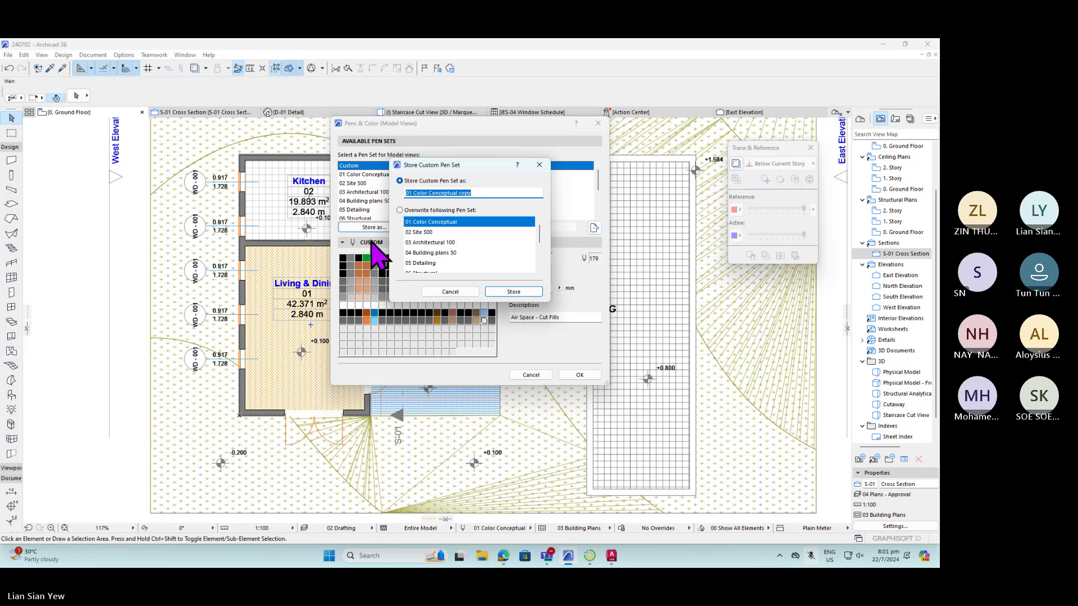
{"action": "type", "text": "Conceptual"}
{"action": "left_click", "coordinate": [509, 291]}
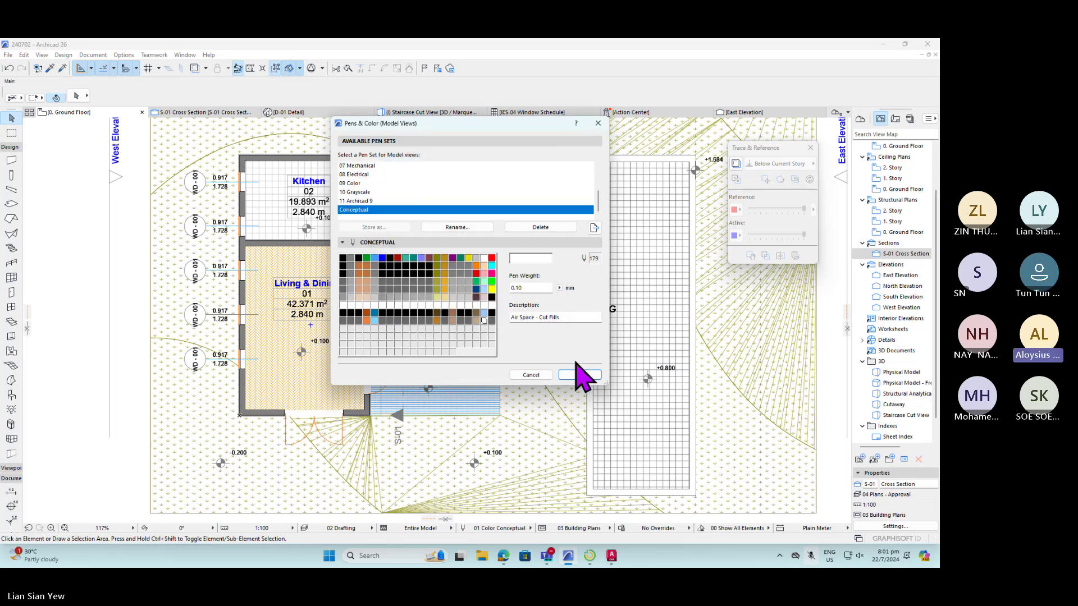
{"action": "left_click", "coordinate": [580, 374]}
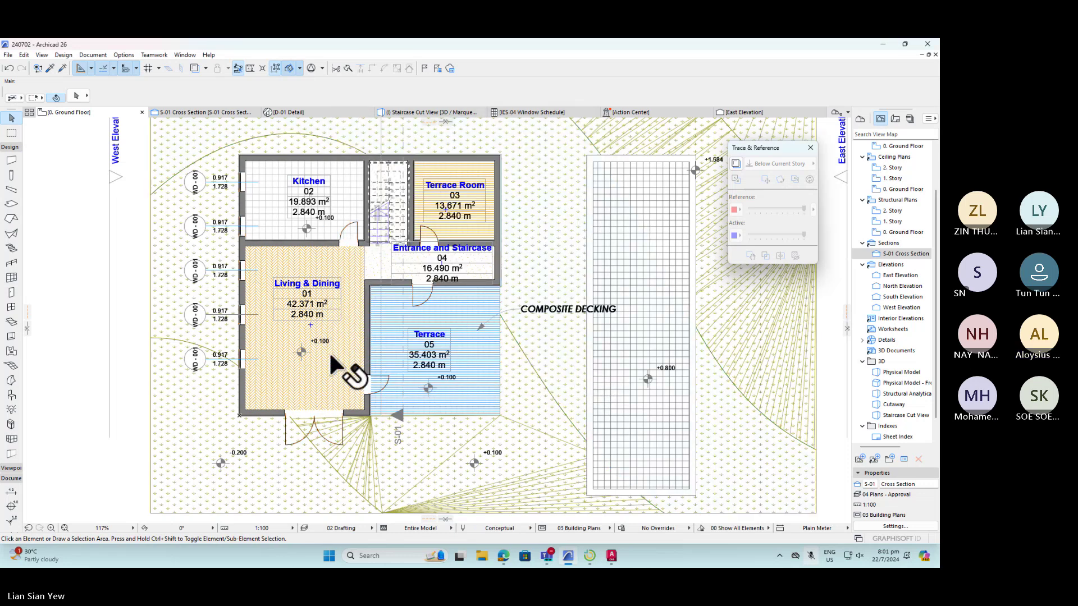
- Examine how the doors, walls and annotations of the Ground Floor plan look with the Conceptual pen set
{"action": "scroll", "coordinate": [348, 225], "scroll_direction": "down", "scroll_amount": 1}
{"action": "scroll", "coordinate": [370, 237], "scroll_direction": "down", "scroll_amount": 6}
{"action": "left_click", "coordinate": [475, 381]}
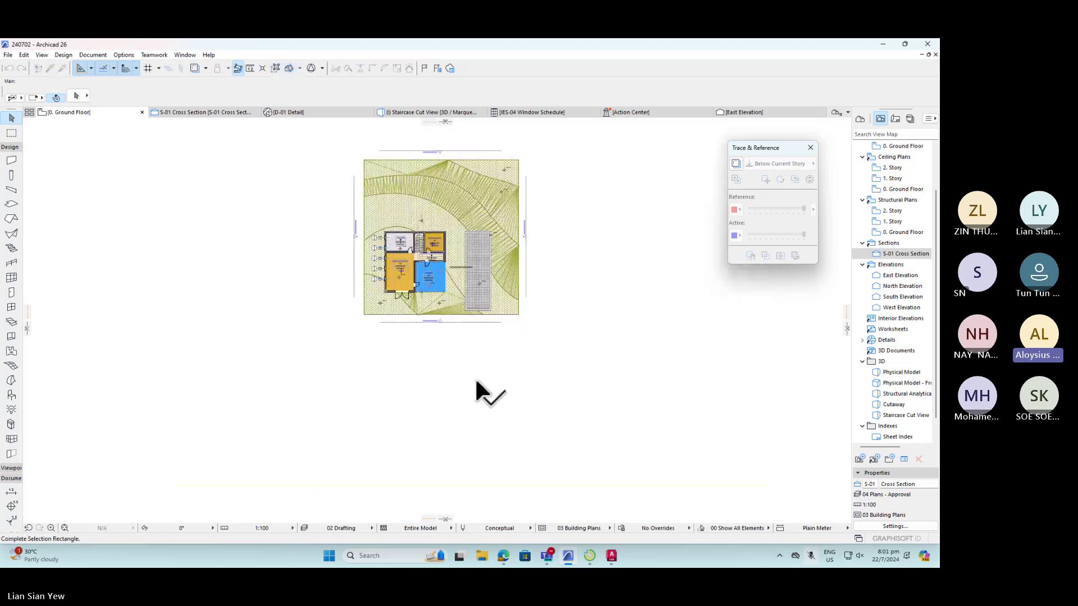
{"action": "key", "text": "Escape"}
{"action": "scroll", "coordinate": [451, 262], "scroll_direction": "up", "scroll_amount": 6}
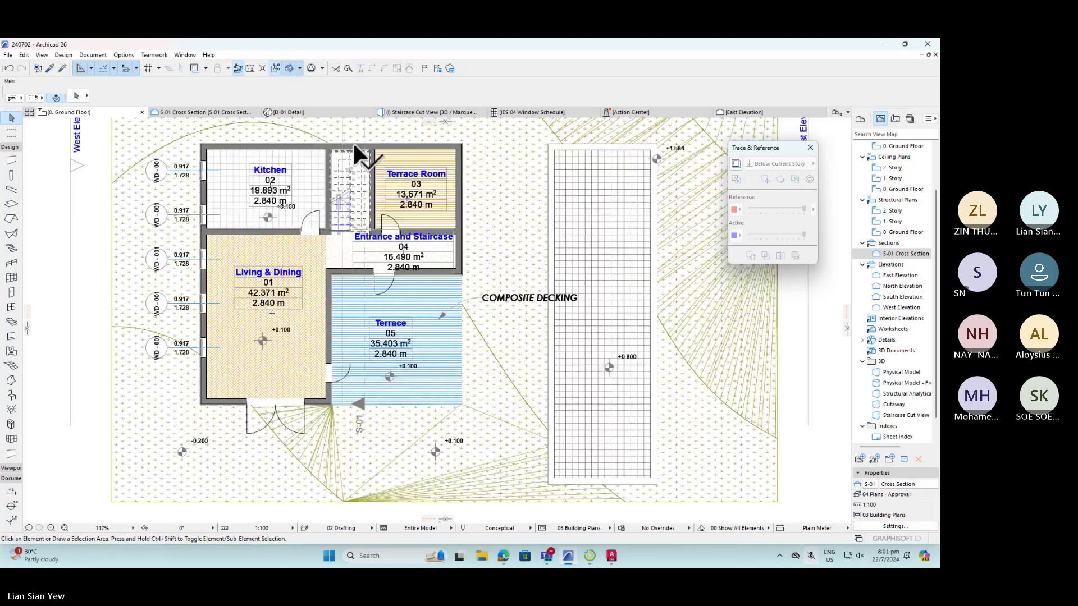
{"action": "scroll", "coordinate": [488, 191], "scroll_direction": "down", "scroll_amount": 1}
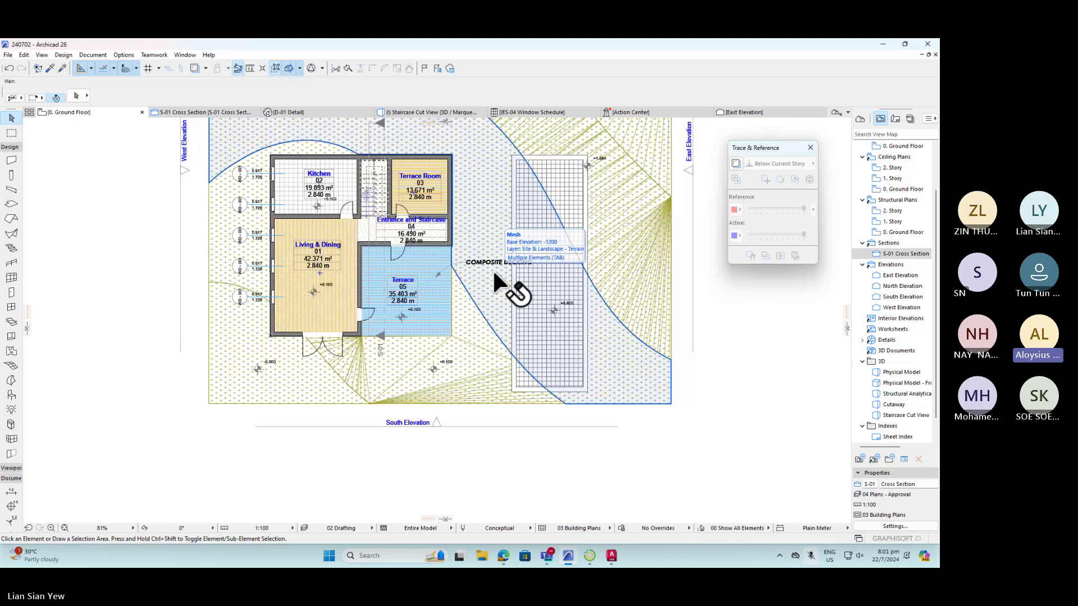
{"action": "scroll", "coordinate": [432, 255], "scroll_direction": "up", "scroll_amount": 5}
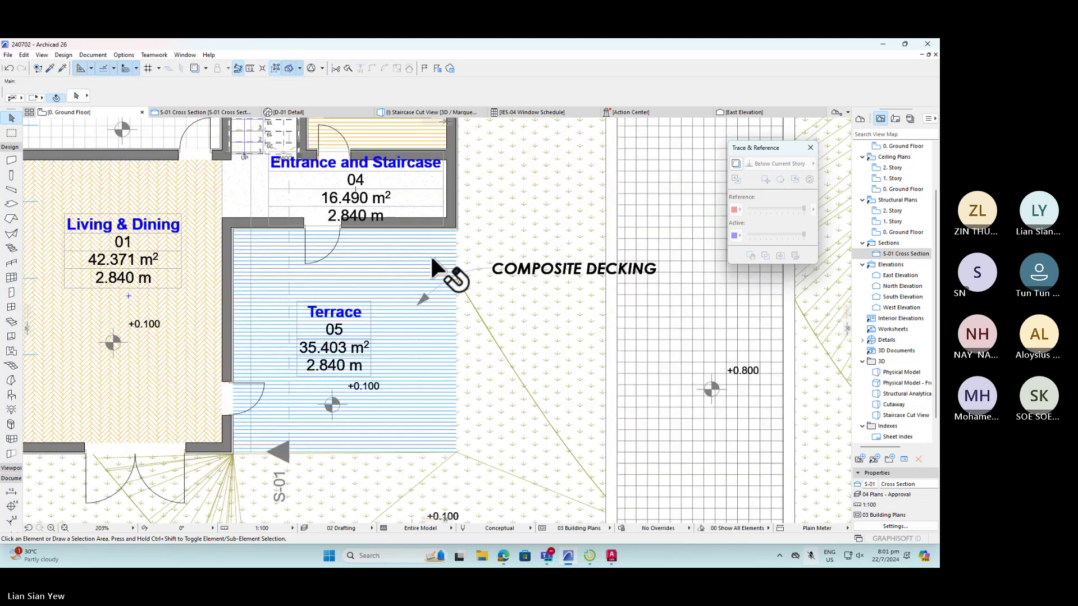
{"action": "scroll", "coordinate": [355, 454], "scroll_direction": "down", "scroll_amount": 3}
{"action": "scroll", "coordinate": [519, 181], "scroll_direction": "down", "scroll_amount": 2}
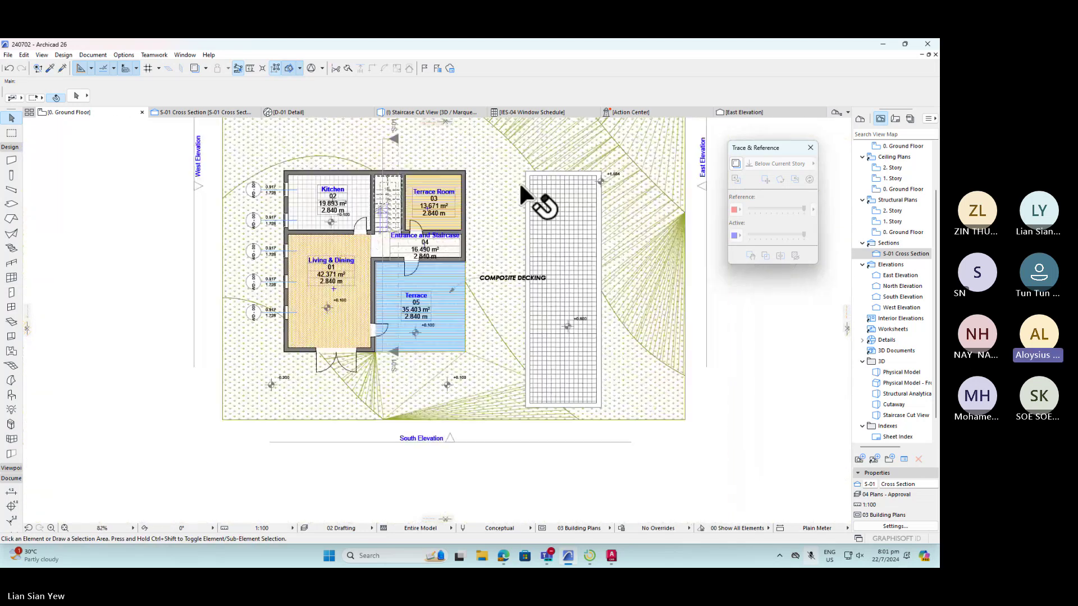
{"action": "scroll", "coordinate": [450, 190], "scroll_direction": "up", "scroll_amount": 2}
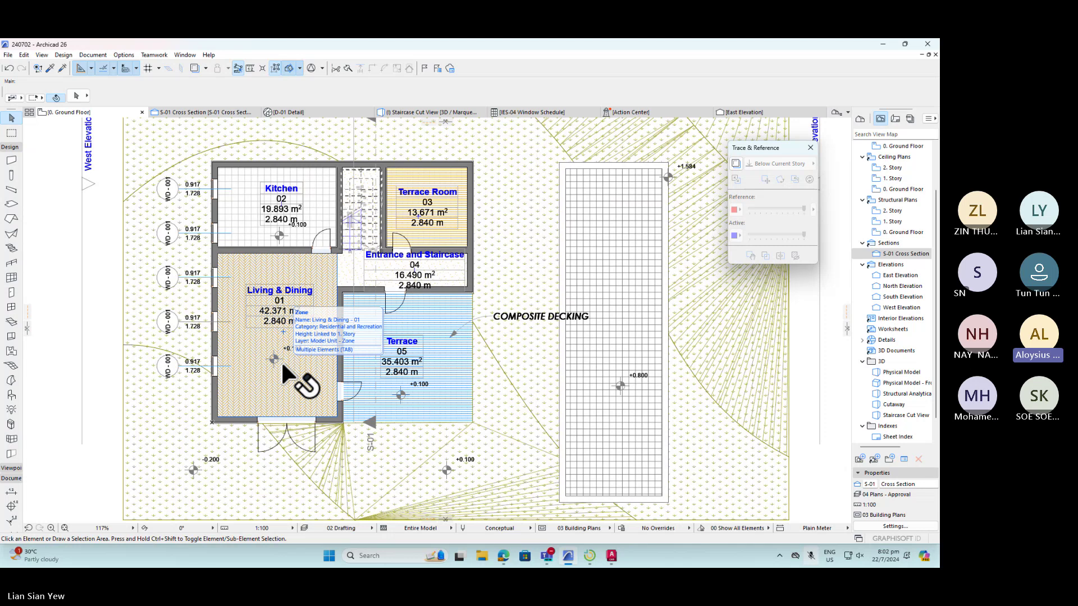
- Examine the colours, weights and descriptions of pens 2, 3, 20 and 11 in the model views' Conceptual pen set
{"action": "left_click", "coordinate": [93, 55]}
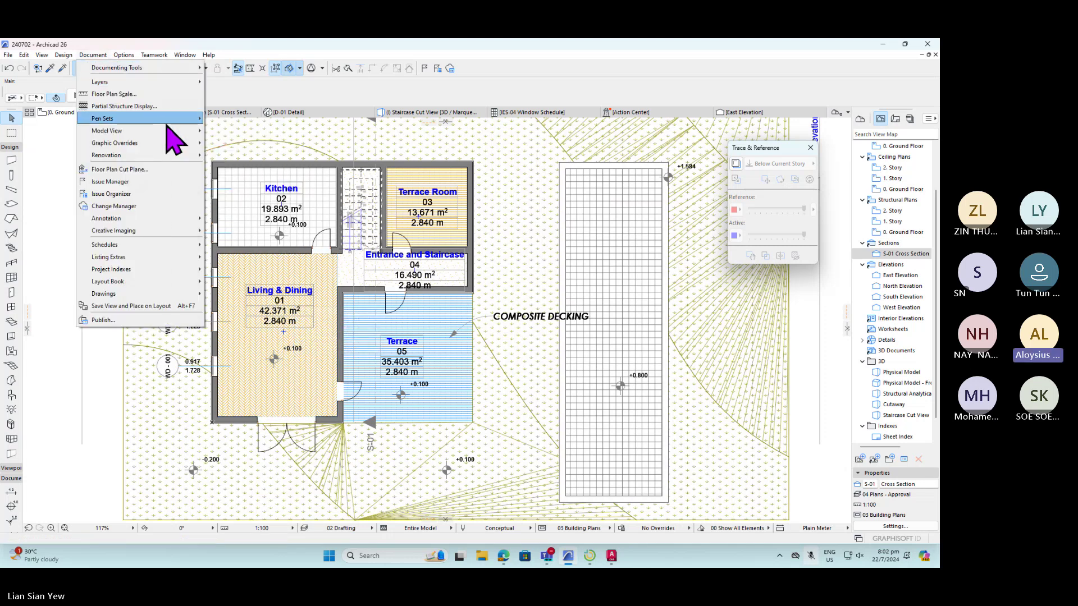
{"action": "mouse_move", "coordinate": [169, 119]}
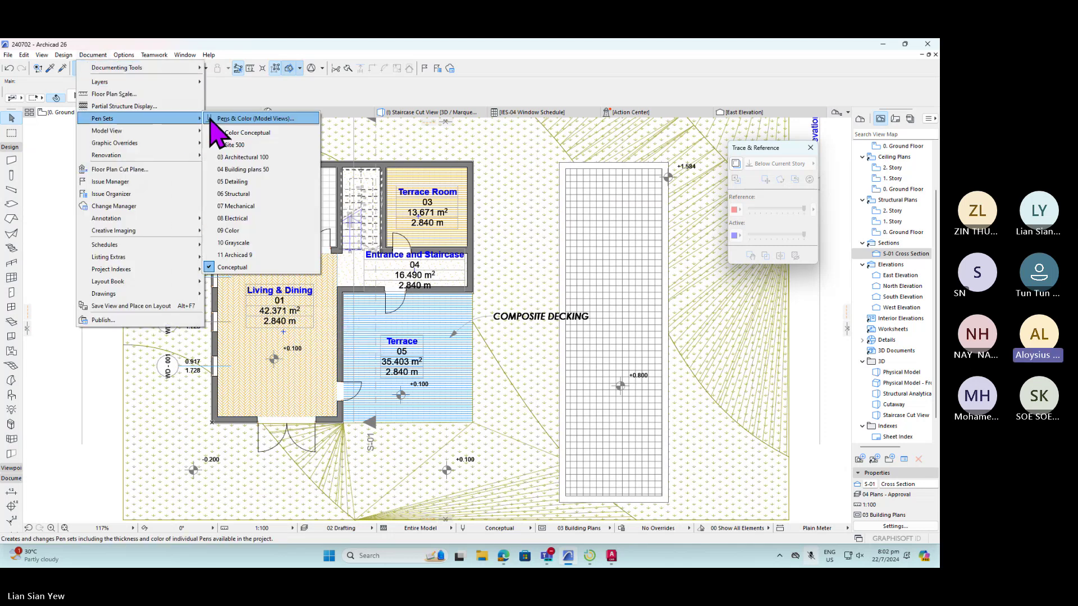
{"action": "left_click", "coordinate": [271, 119]}
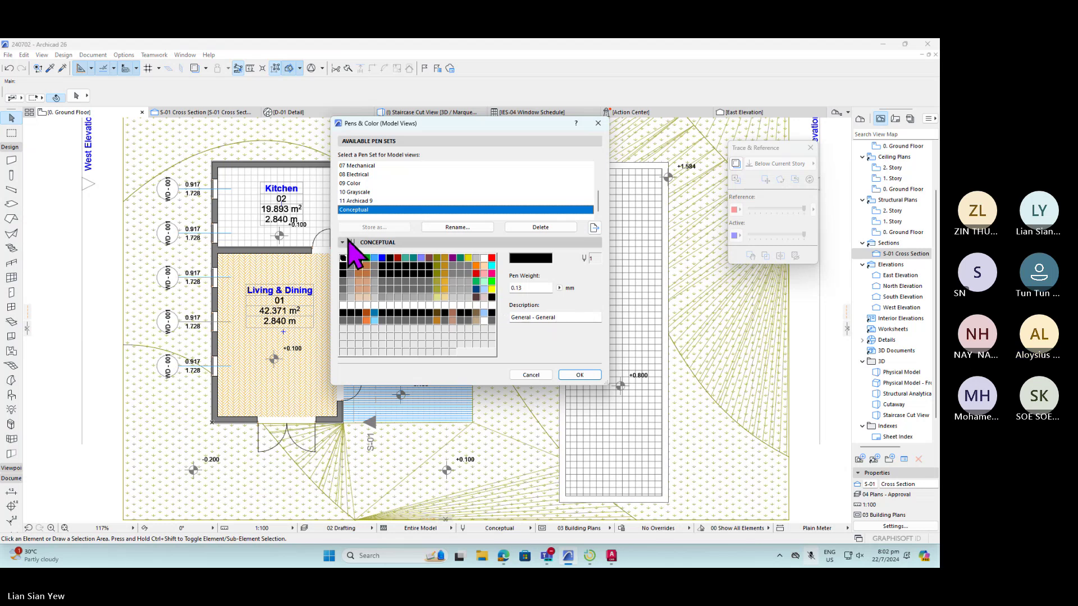
{"action": "left_click", "coordinate": [351, 259]}
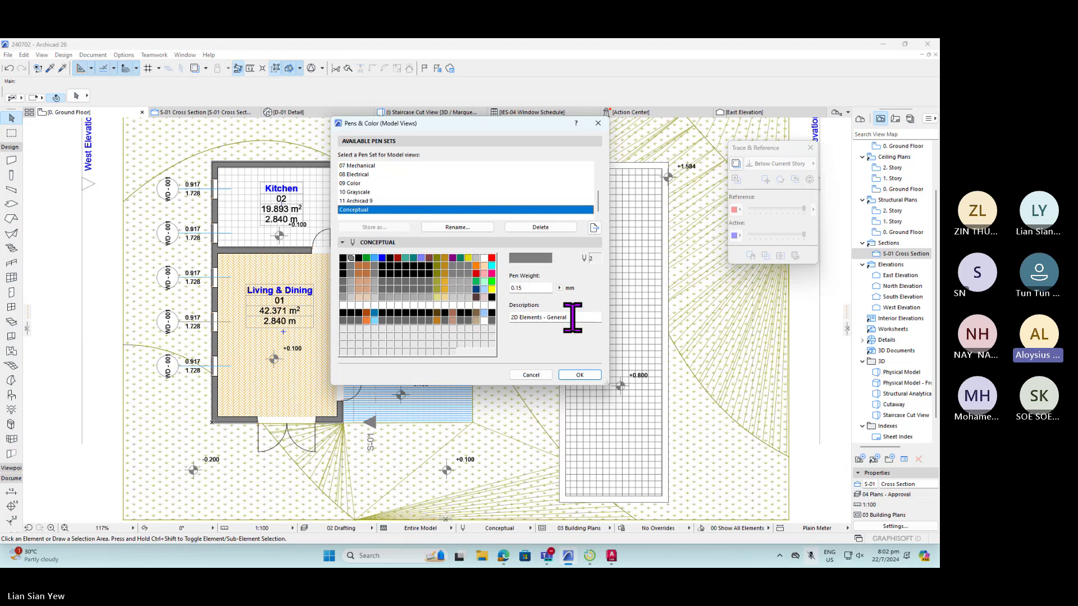
{"action": "left_click", "coordinate": [359, 258]}
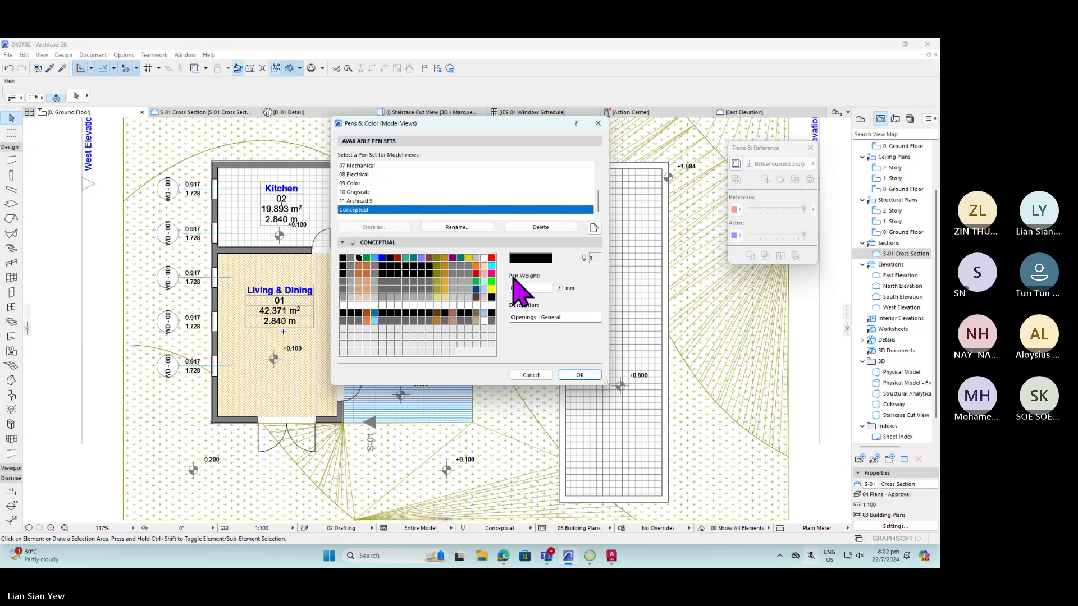
{"action": "left_click", "coordinate": [492, 258]}
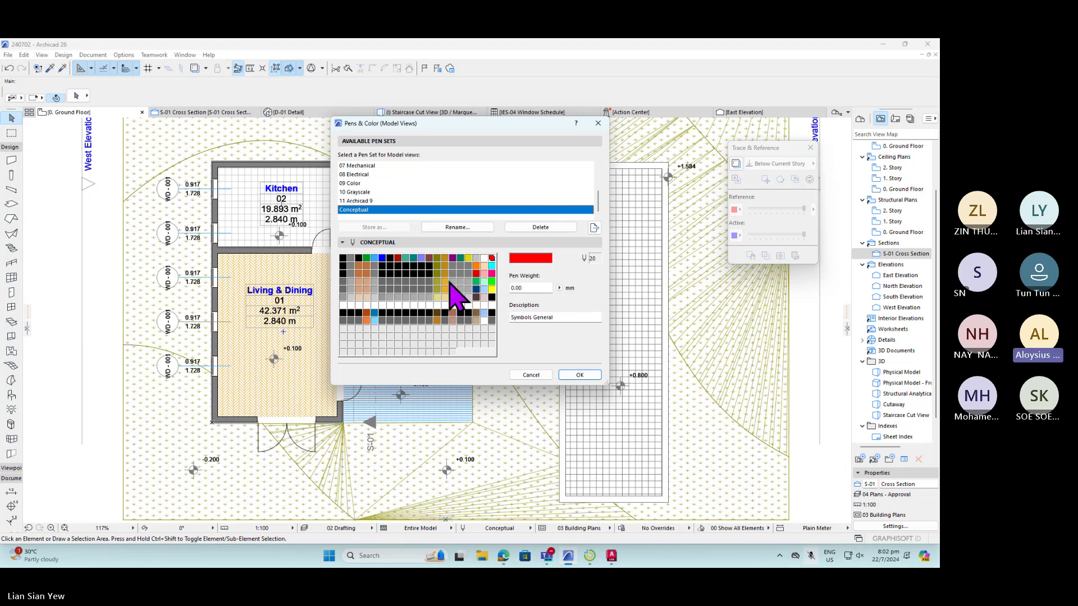
{"action": "left_click", "coordinate": [422, 260]}
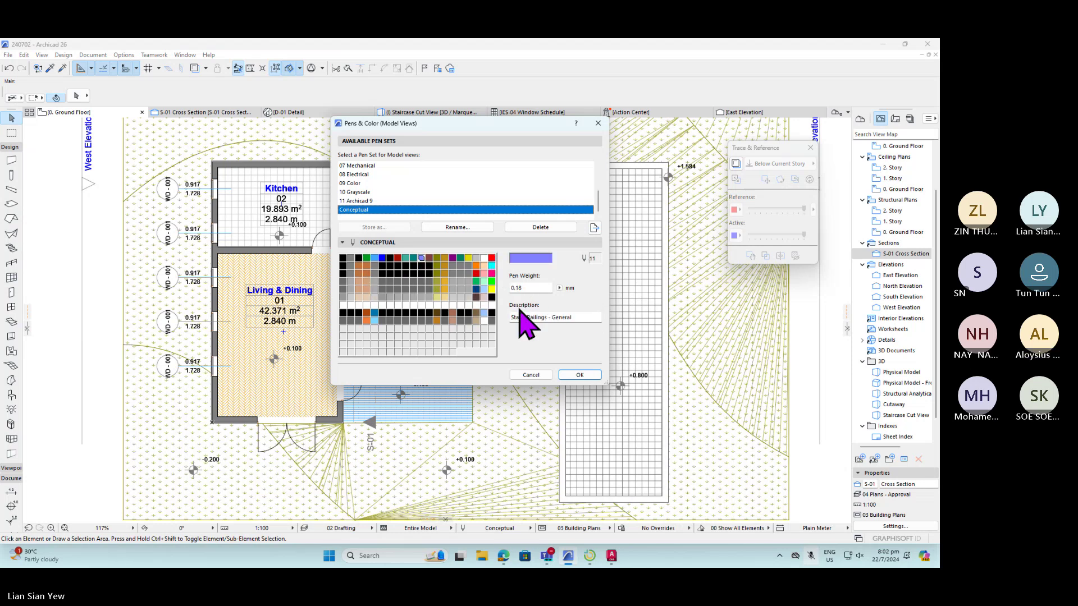
{"action": "left_click_drag", "start_coordinate": [471, 125], "coordinate": [593, 116]}
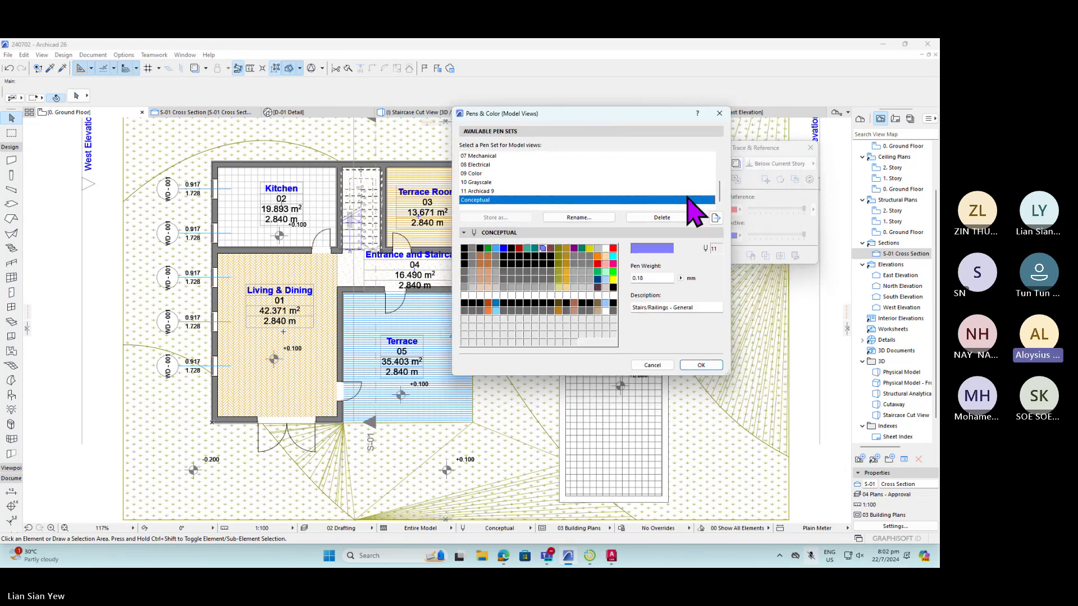
{"action": "left_click", "coordinate": [719, 113]}
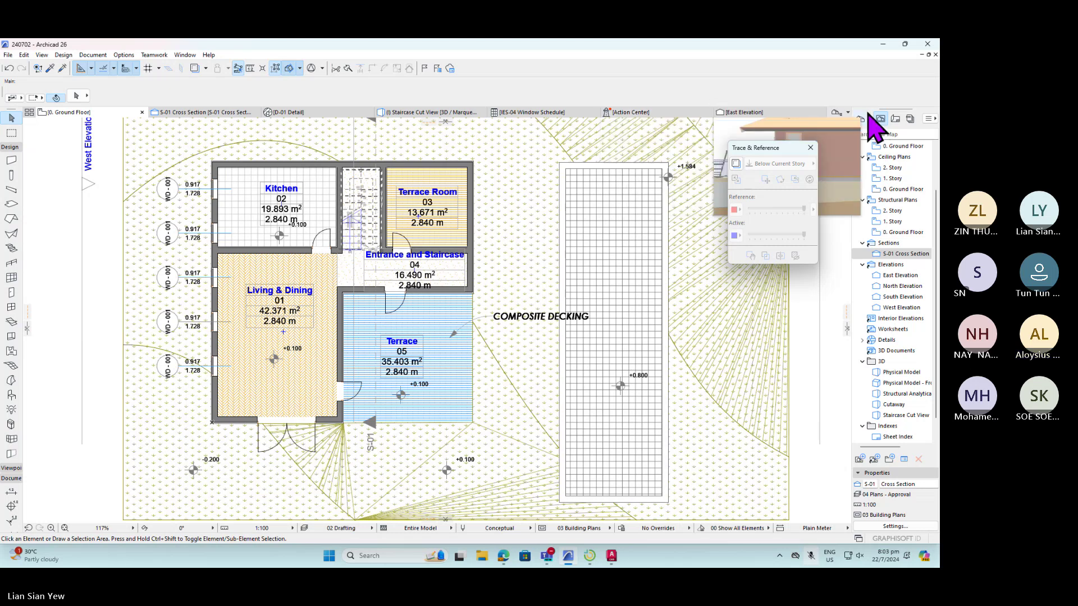
- Hide the Navigator palette and show the Organizer with the Project Map beside the View Map
{"action": "left_click", "coordinate": [931, 119]}
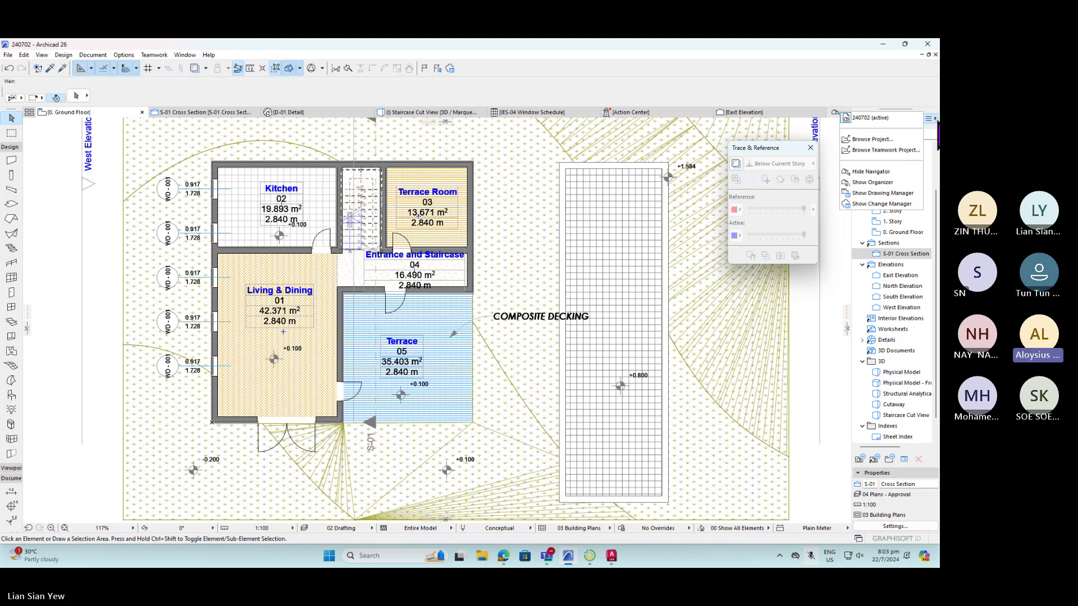
{"action": "left_click", "coordinate": [917, 176]}
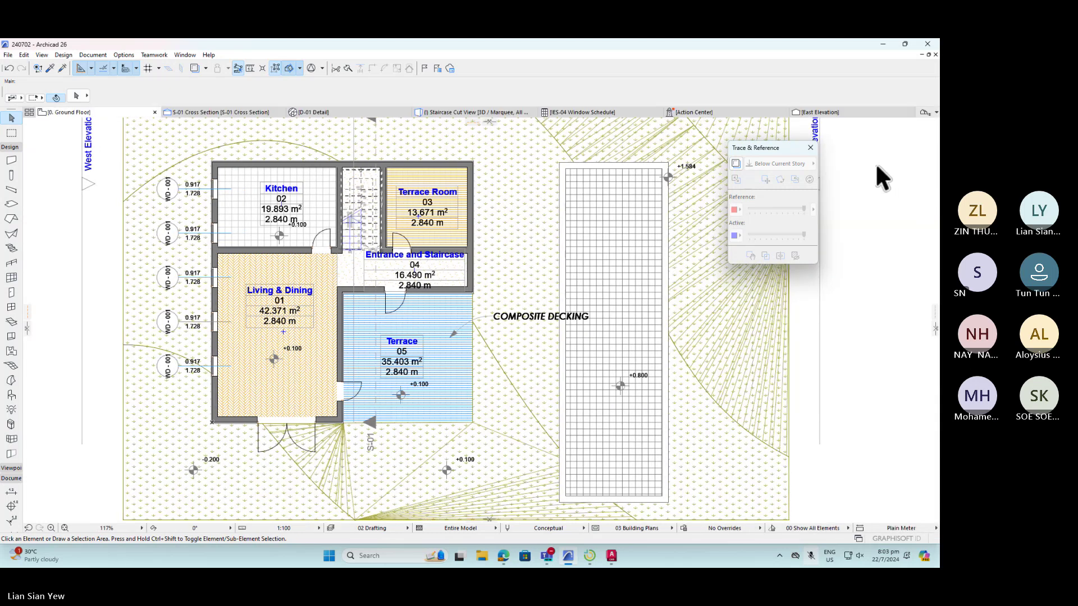
{"action": "left_click", "coordinate": [930, 112]}
{"action": "left_click", "coordinate": [930, 113]}
{"action": "left_click", "coordinate": [929, 115]}
{"action": "left_click", "coordinate": [925, 126]}
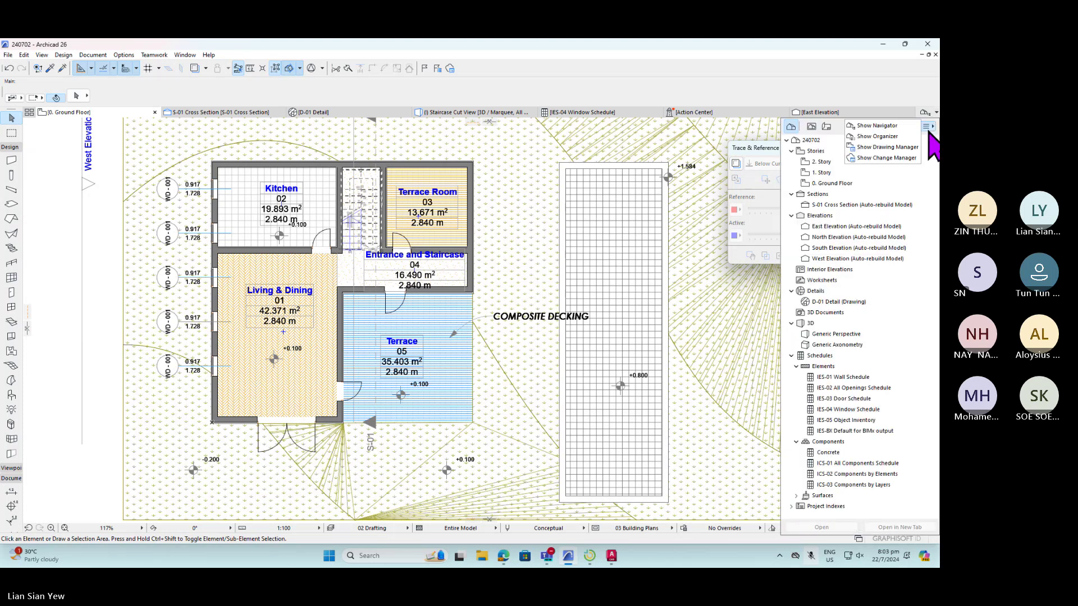
{"action": "left_click", "coordinate": [892, 153]}
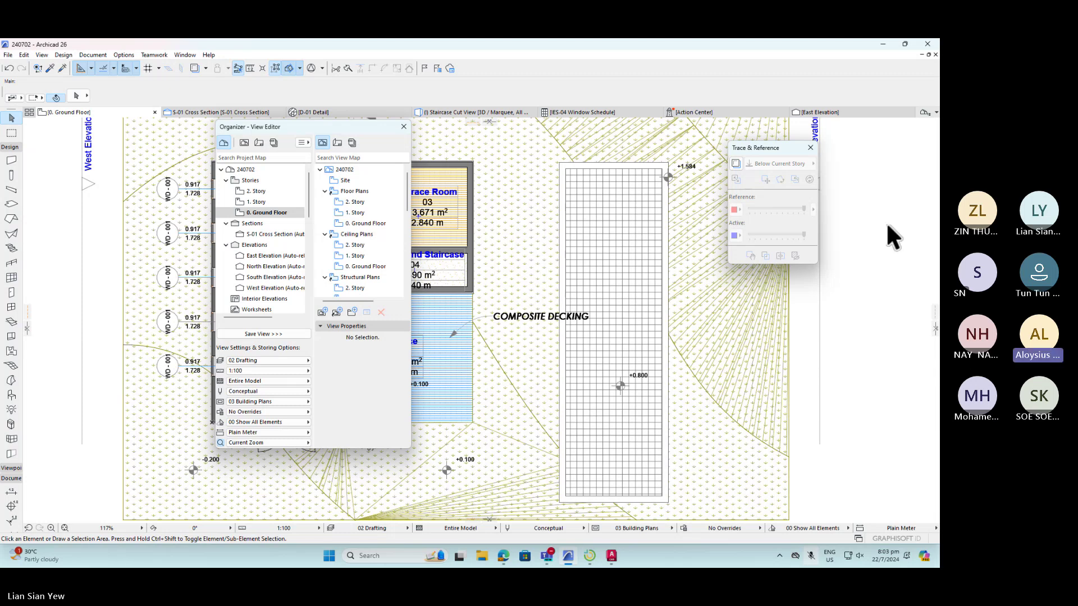
{"action": "scroll", "coordinate": [887, 220], "scroll_direction": "down", "scroll_amount": 8}
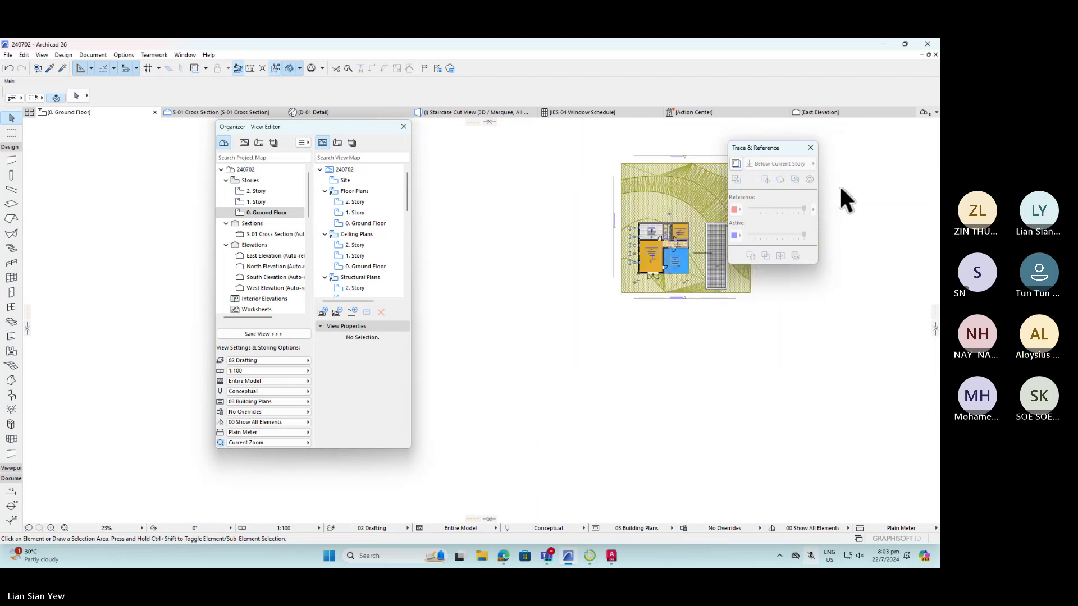
{"action": "scroll", "coordinate": [859, 196], "scroll_direction": "up", "scroll_amount": 3}
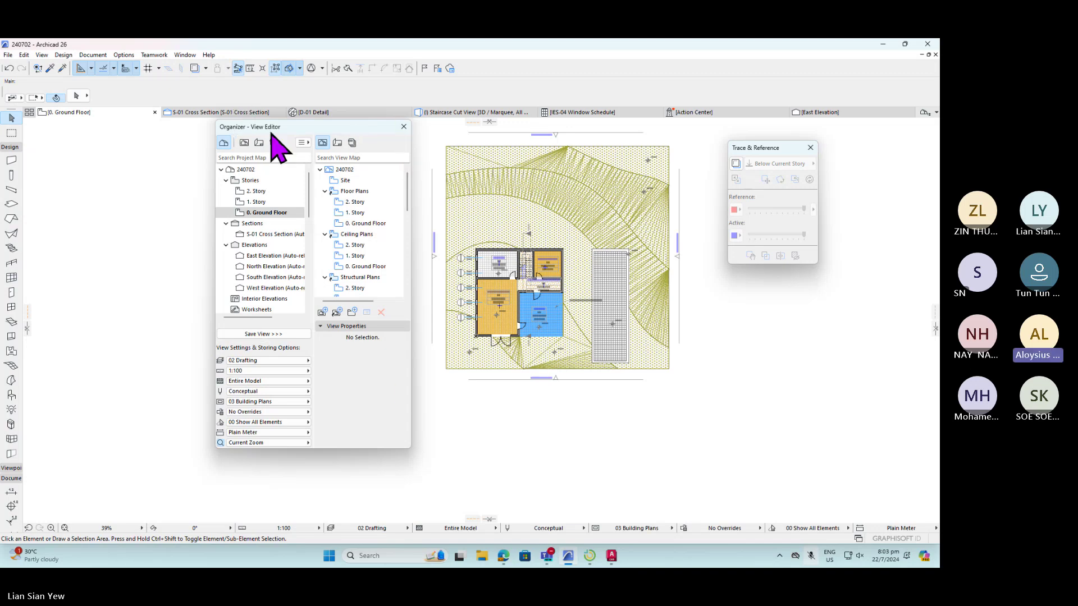
- Show the Navigator palette again and move it clear of the floor plan
{"action": "left_click", "coordinate": [924, 112]}
{"action": "left_click", "coordinate": [924, 113]}
{"action": "left_click", "coordinate": [927, 126]}
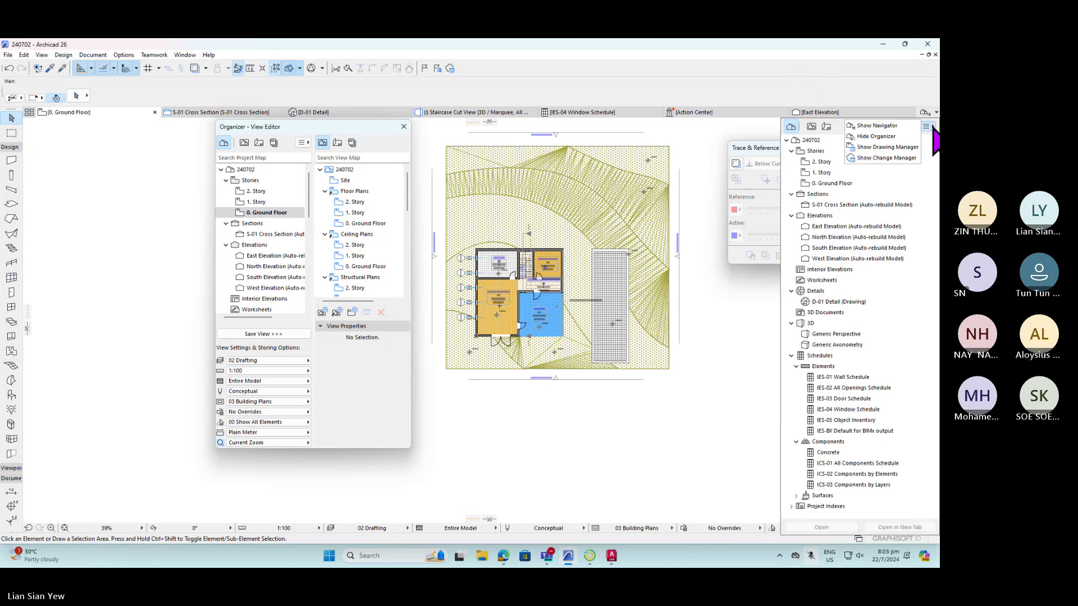
{"action": "left_click", "coordinate": [884, 126]}
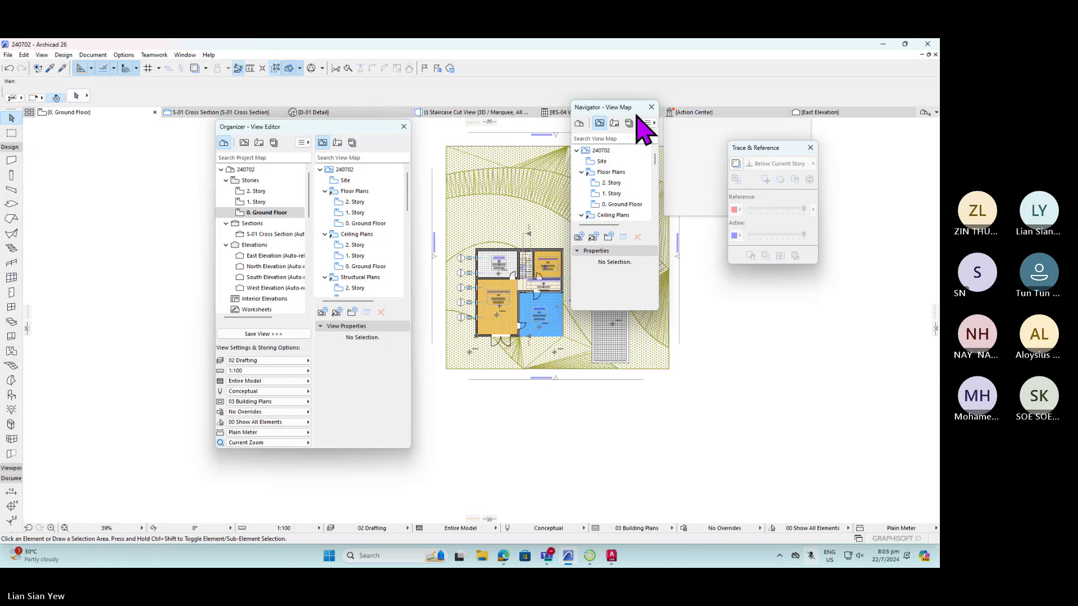
{"action": "left_click_drag", "start_coordinate": [606, 107], "coordinate": [861, 127]}
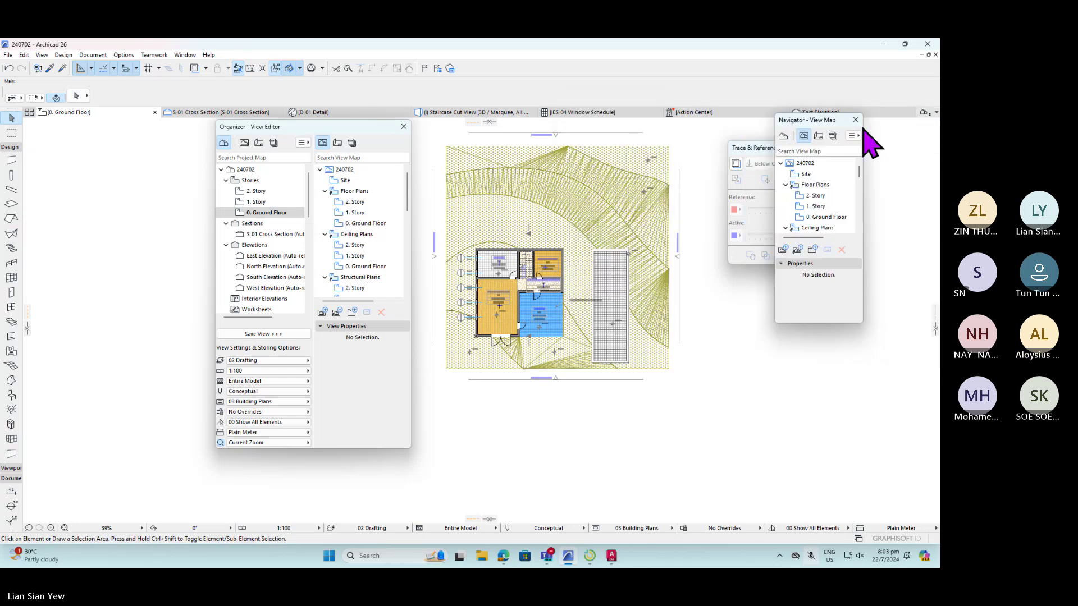
{"action": "left_click", "coordinate": [923, 113]}
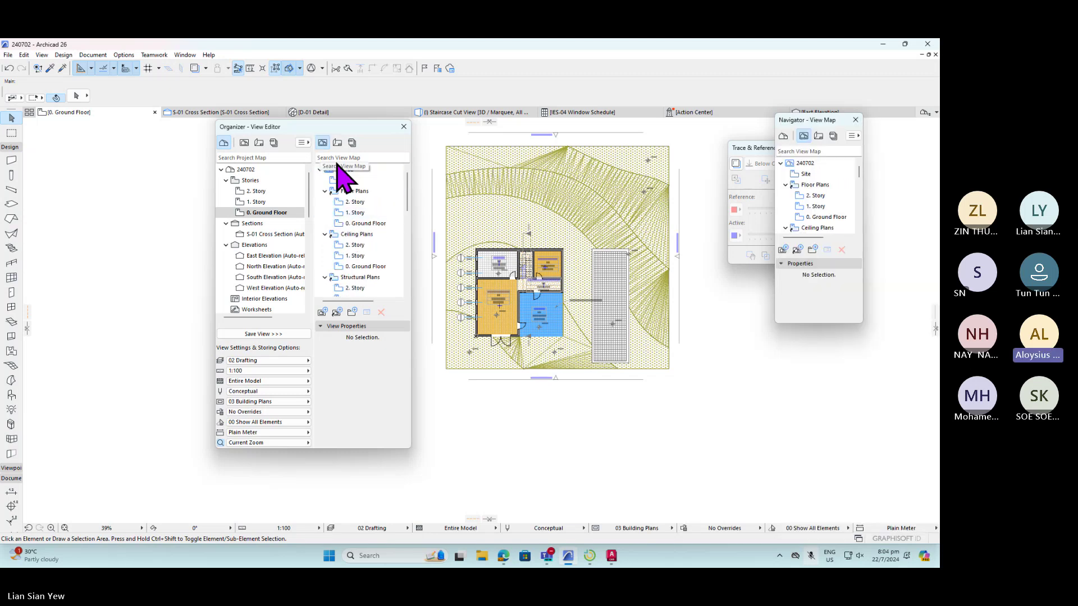
- Create a new folder named Training Views at the end of the Organizer's View Map
{"action": "scroll", "coordinate": [351, 191], "scroll_direction": "down", "scroll_amount": 4}
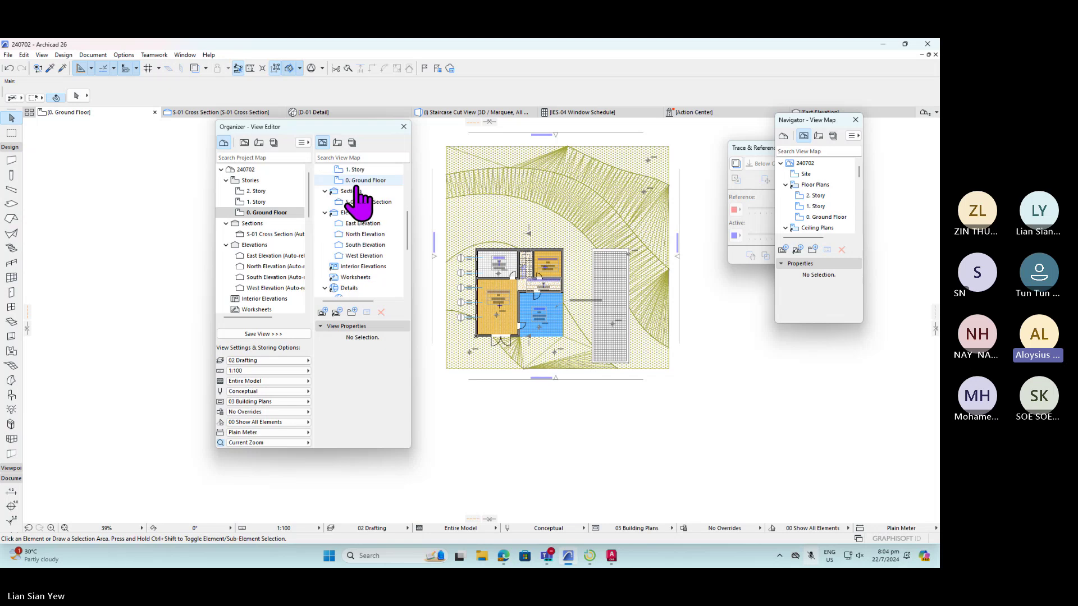
{"action": "scroll", "coordinate": [359, 202], "scroll_direction": "down", "scroll_amount": 4}
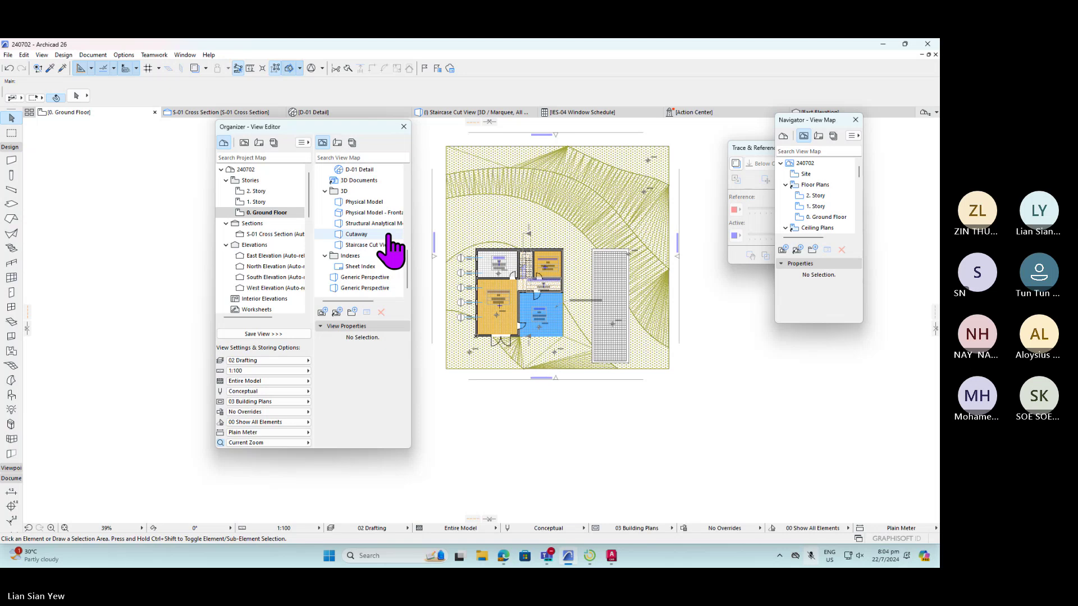
{"action": "left_click", "coordinate": [352, 313]}
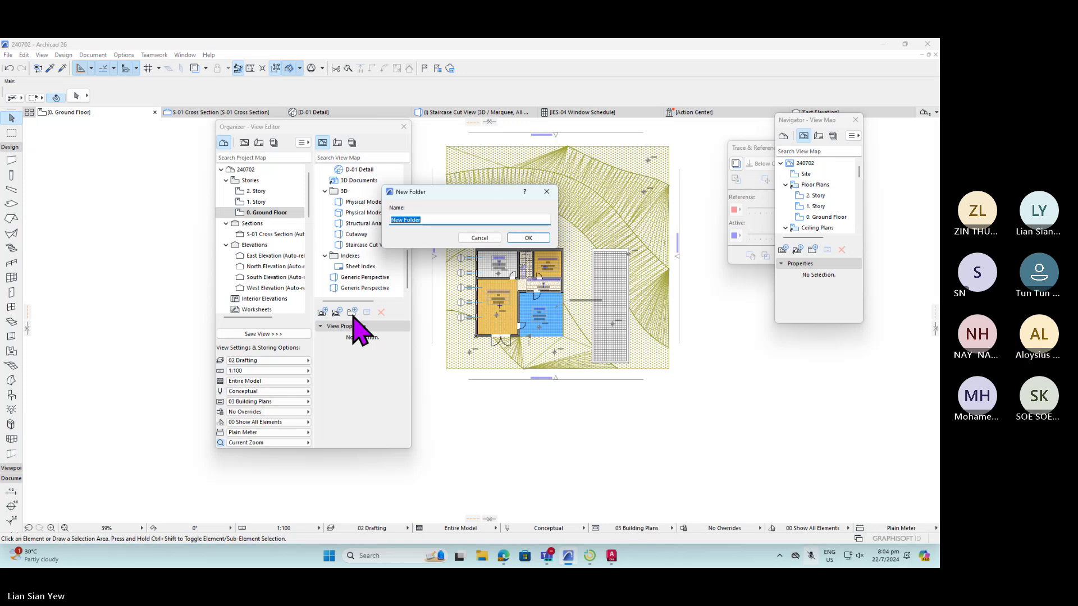
{"action": "type", "text": "Trai"}
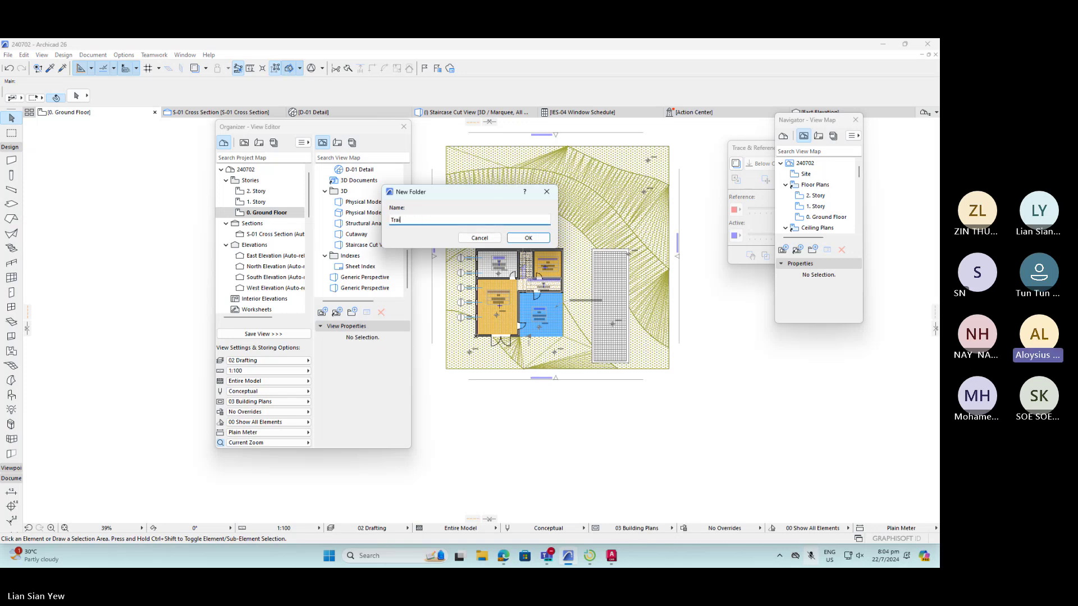
{"action": "type", "text": "ning V"}
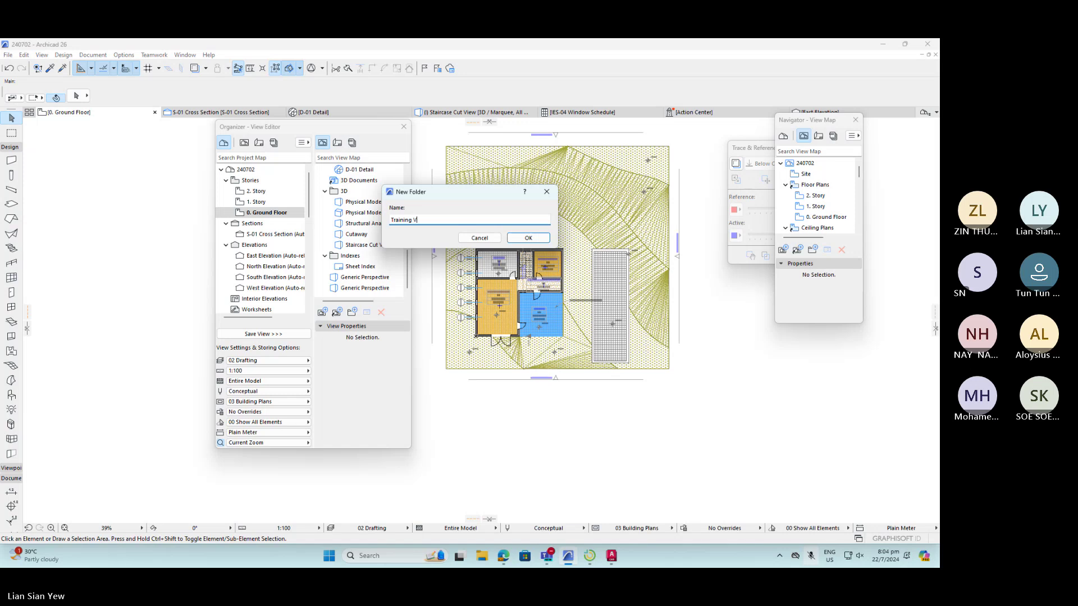
{"action": "type", "text": "iews"}
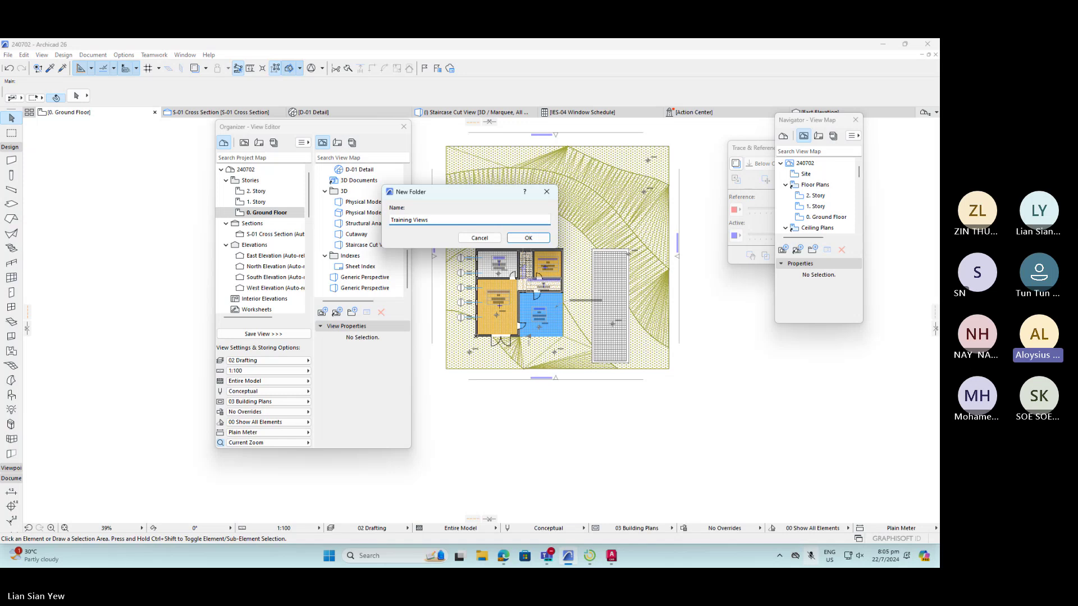
{"action": "left_click", "coordinate": [517, 237]}
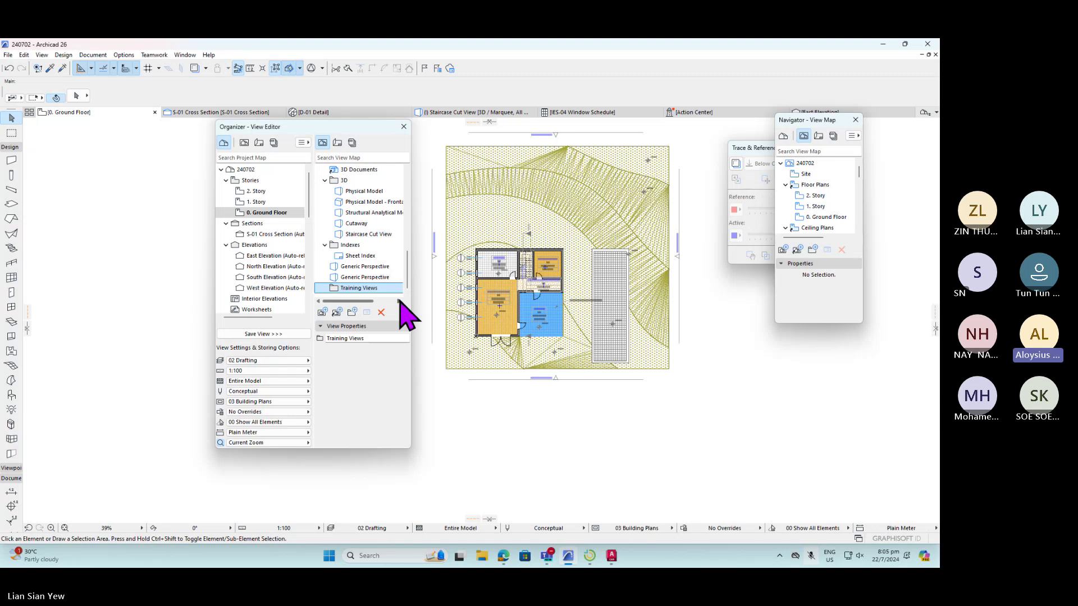
- Save the 0. Ground Floor story as a view in the Training Views folder with the Conceptual pen set
{"action": "left_click", "coordinate": [268, 213]}
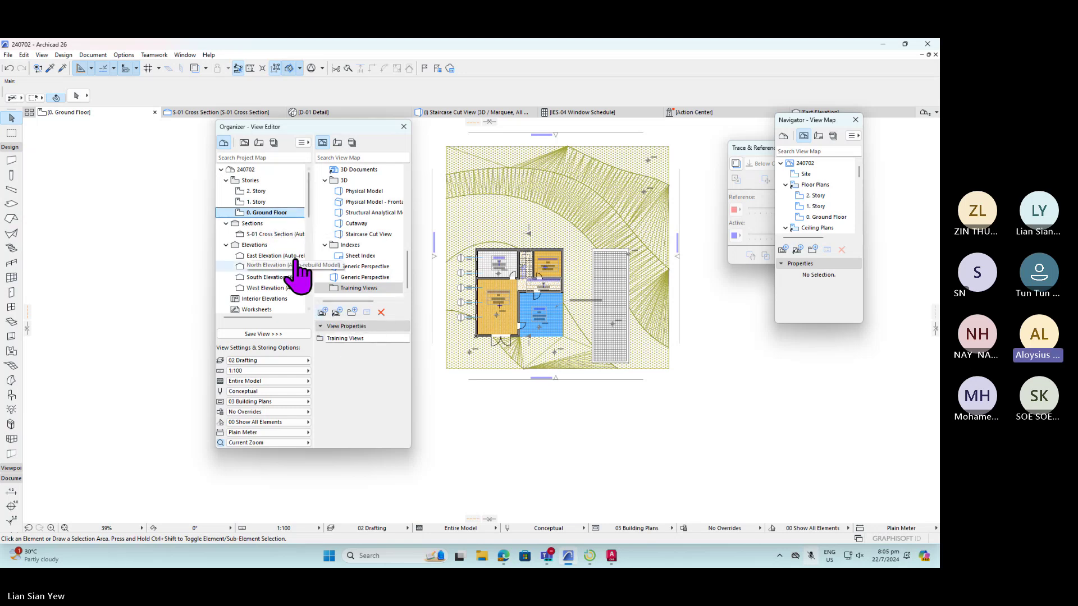
{"action": "left_click", "coordinate": [359, 289]}
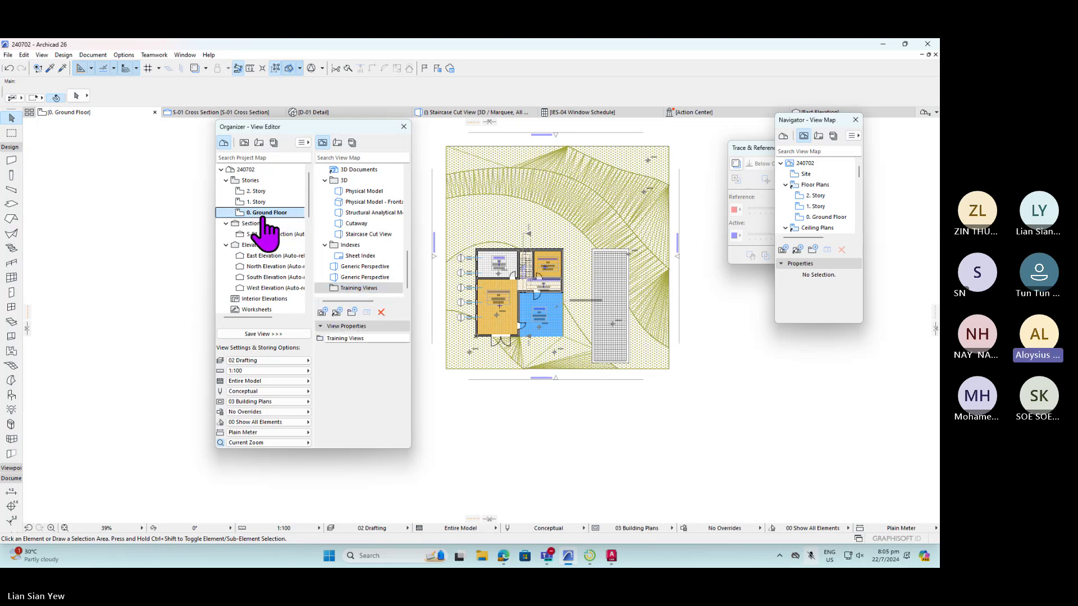
{"action": "left_click", "coordinate": [324, 319]}
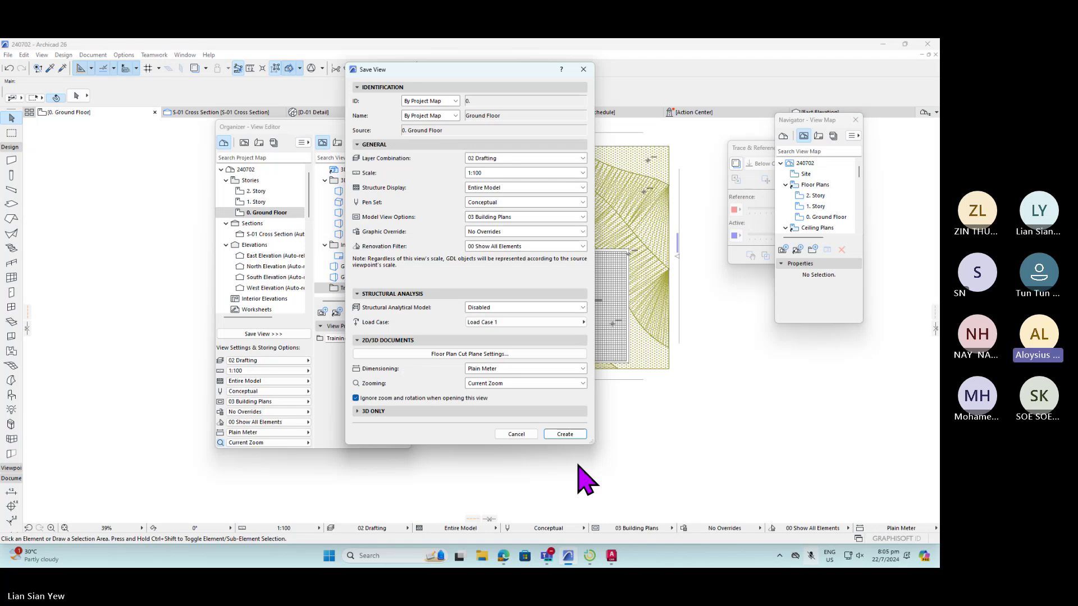
{"action": "left_click", "coordinate": [570, 202]}
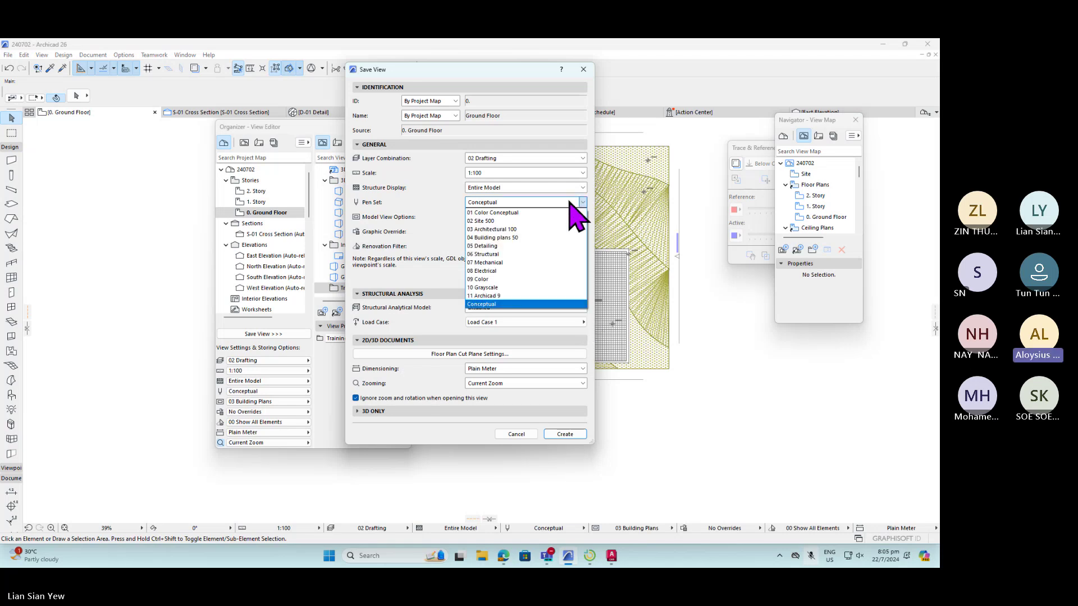
{"action": "left_click", "coordinate": [493, 305]}
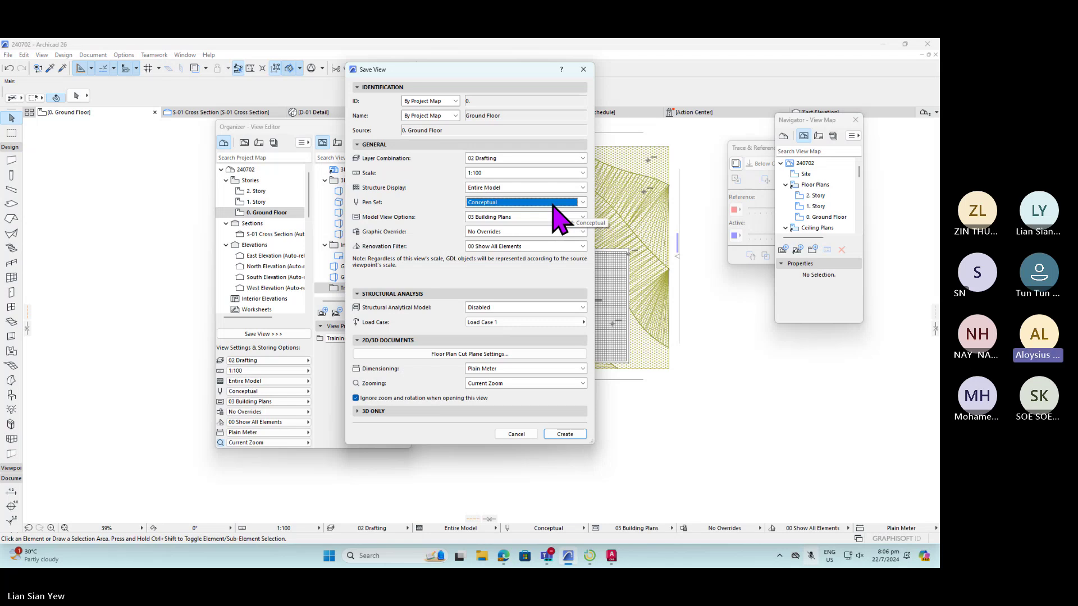
{"action": "left_click", "coordinate": [566, 434]}
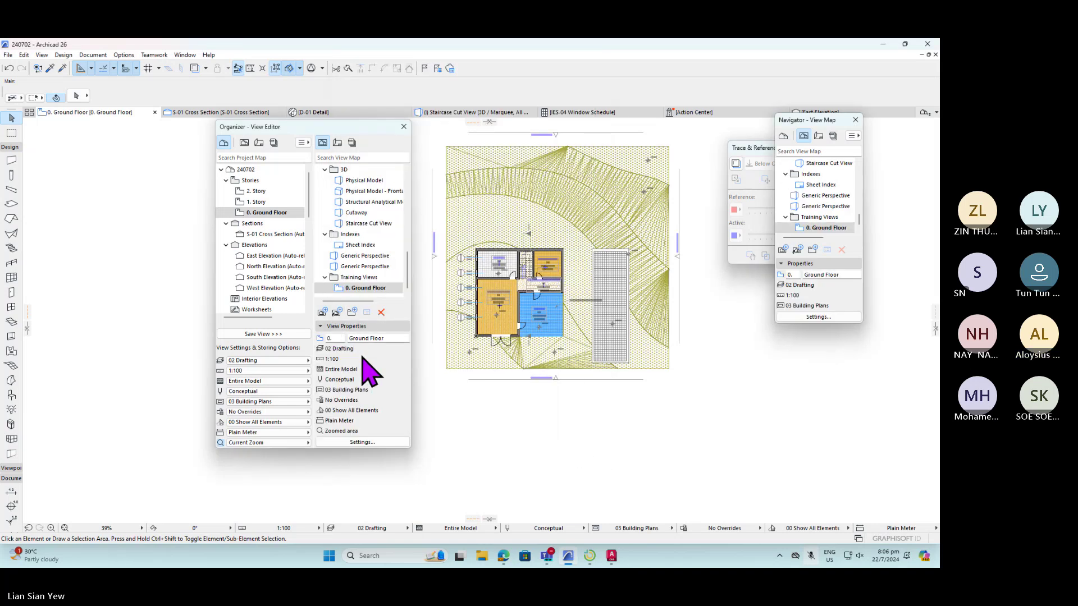
{"action": "left_click", "coordinate": [348, 287]}
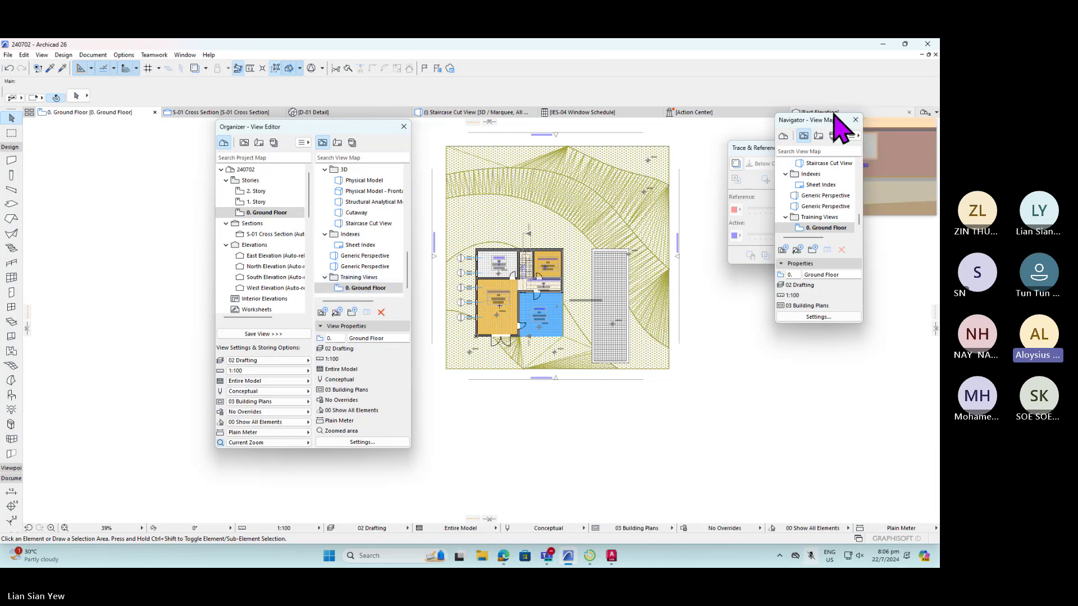
- Dock the Navigator palette at the edge of the workspace and display the Project Map in it
{"action": "left_click_drag", "start_coordinate": [841, 125], "coordinate": [927, 129]}
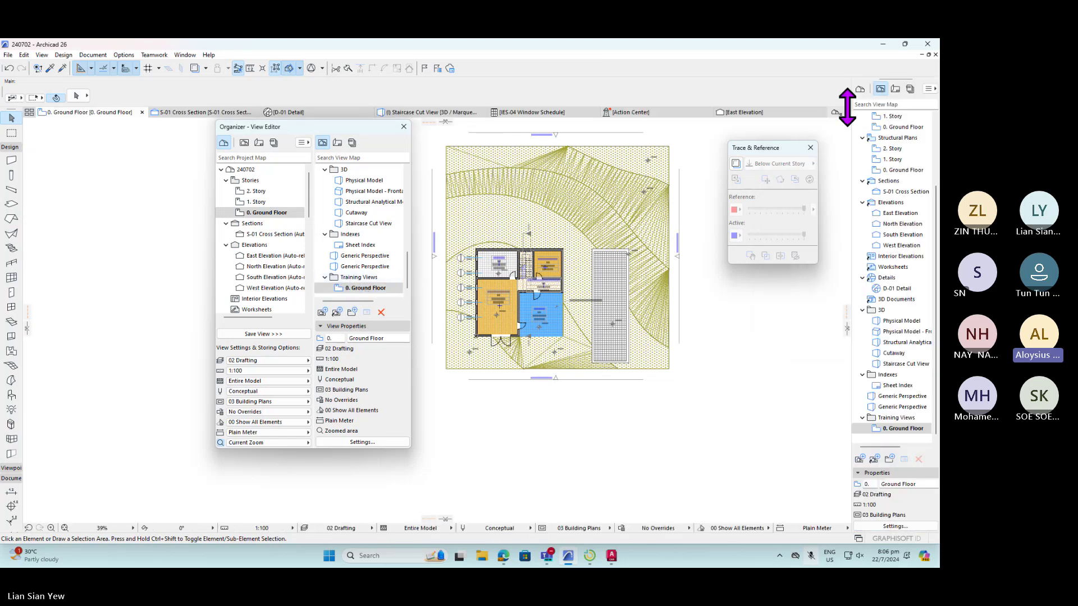
{"action": "left_click", "coordinate": [860, 89]}
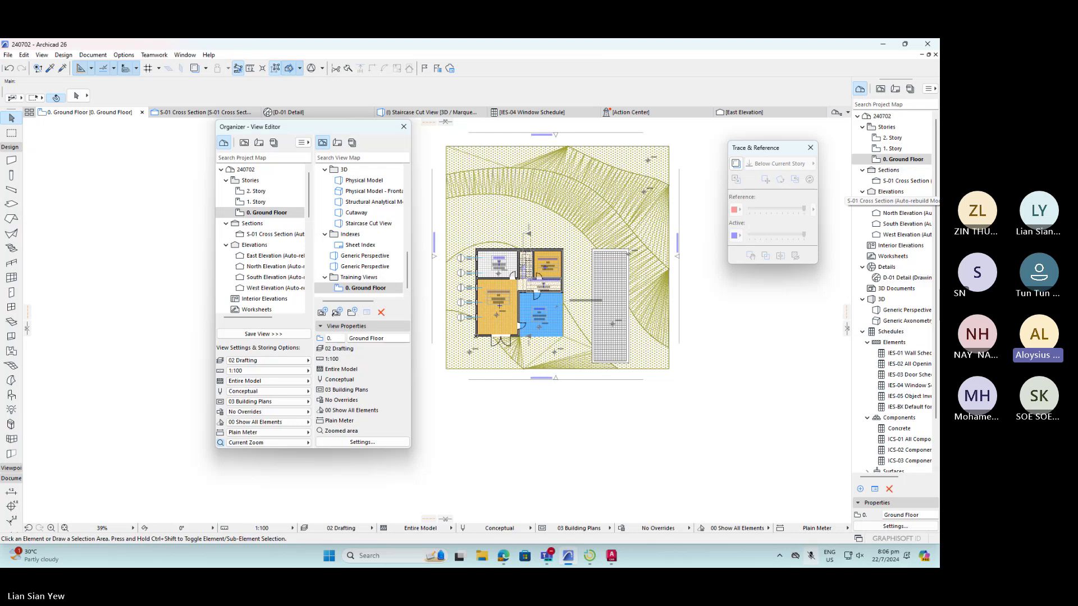
- Display the View Map in the Navigator and locate the 0. Ground Floor view in the Training Views folder
{"action": "scroll", "coordinate": [922, 397], "scroll_direction": "down", "scroll_amount": 2}
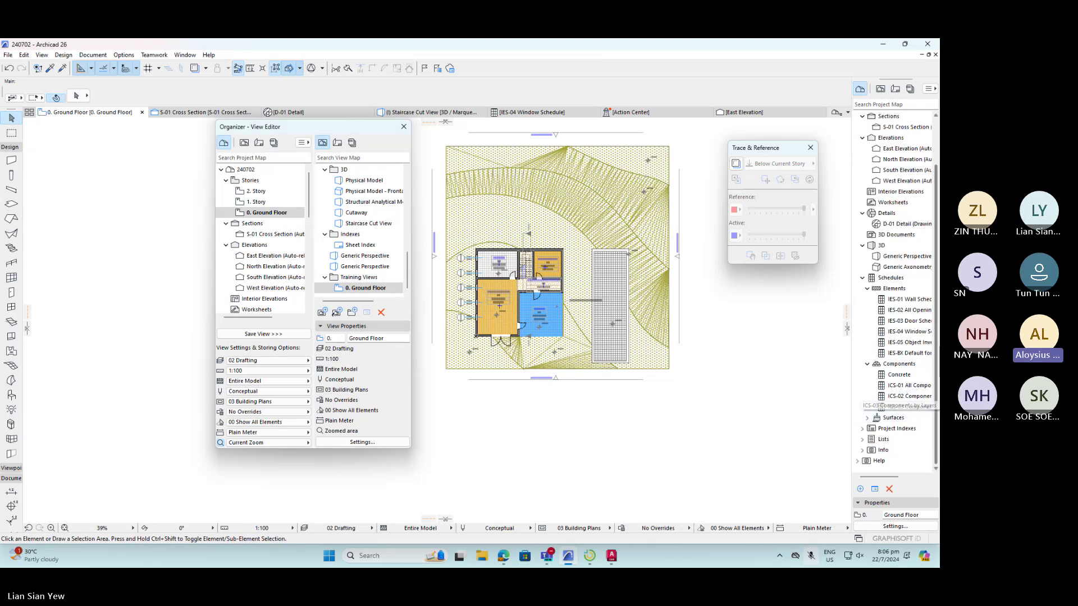
{"action": "left_click", "coordinate": [880, 89]}
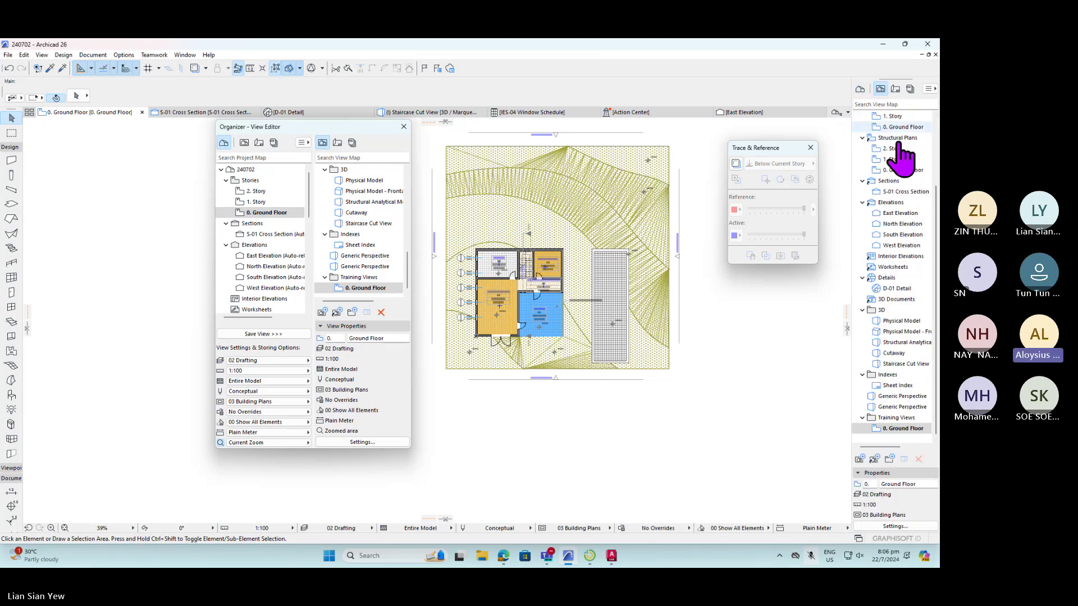
{"action": "left_click", "coordinate": [900, 427]}
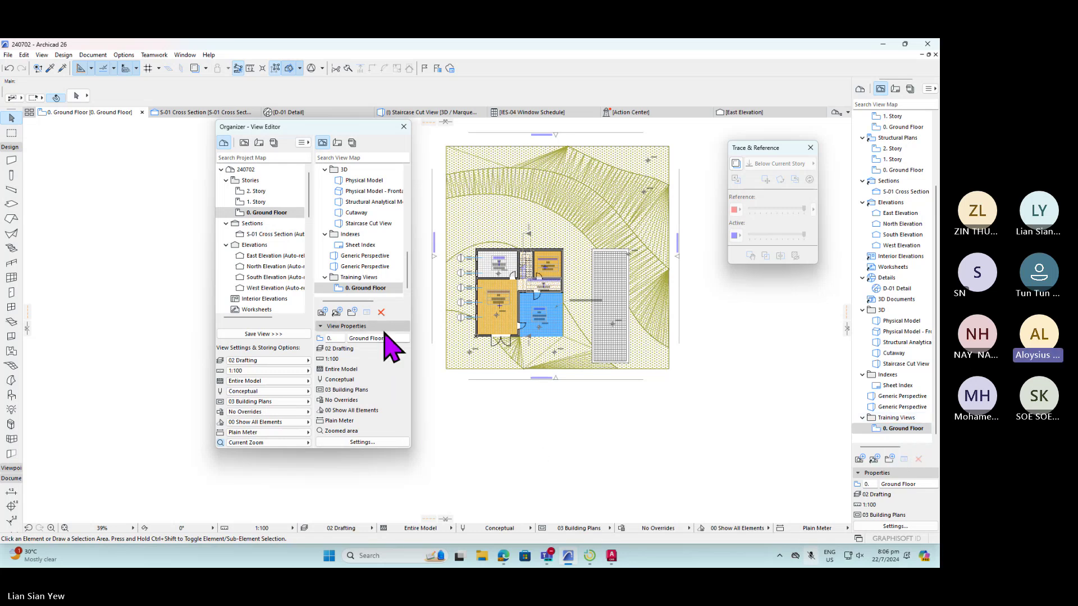
- Review the View Settings of the 0. Ground Floor view in Training Views from the Organizer, leaving them unchanged
{"action": "left_click", "coordinate": [368, 288]}
{"action": "left_click", "coordinate": [353, 286]}
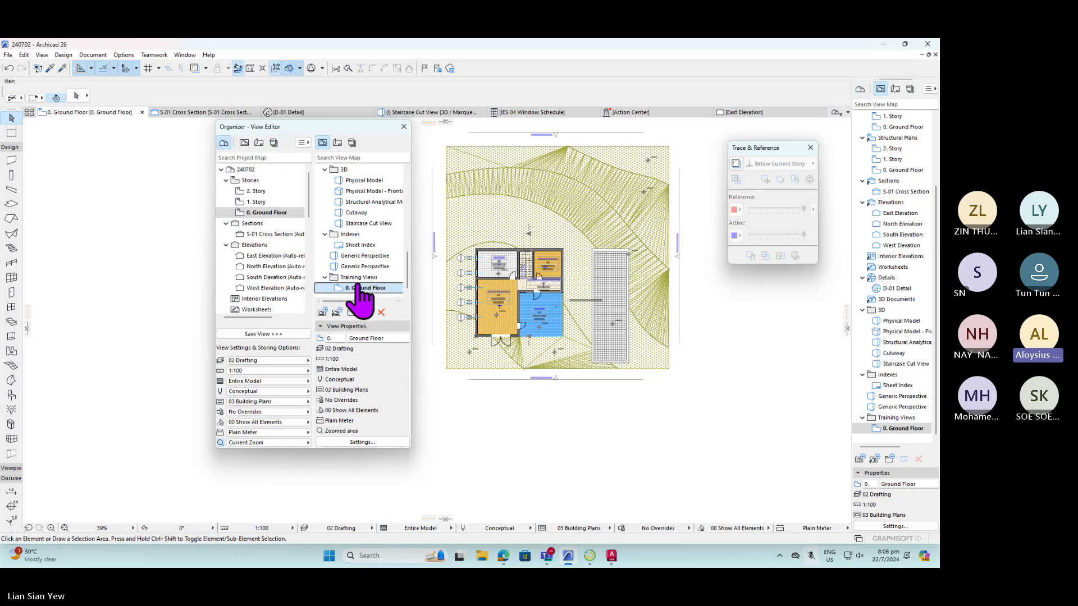
{"action": "left_click", "coordinate": [360, 442]}
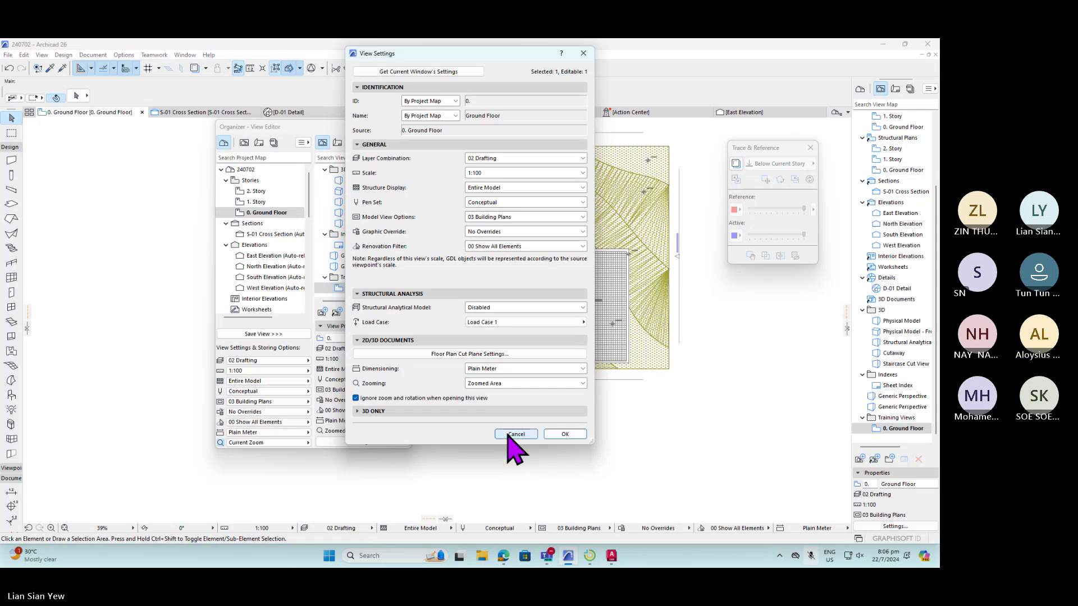
{"action": "left_click", "coordinate": [512, 434]}
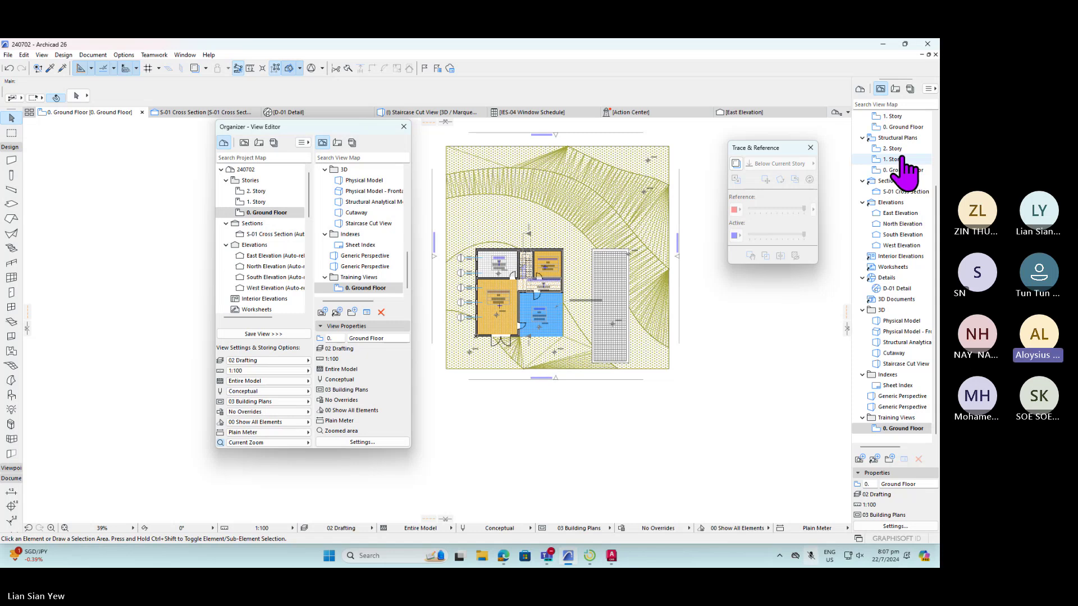
- Open the 1. Story view from the Floor Plans folder of the Navigator's View Map
{"action": "scroll", "coordinate": [898, 179], "scroll_direction": "up", "scroll_amount": 3}
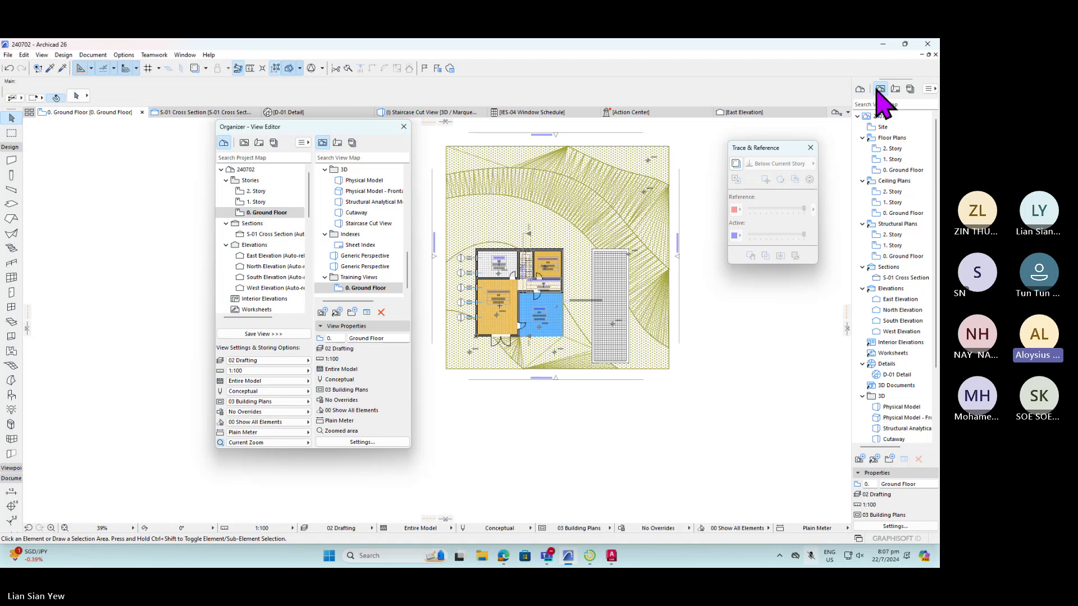
{"action": "double_click", "coordinate": [905, 161]}
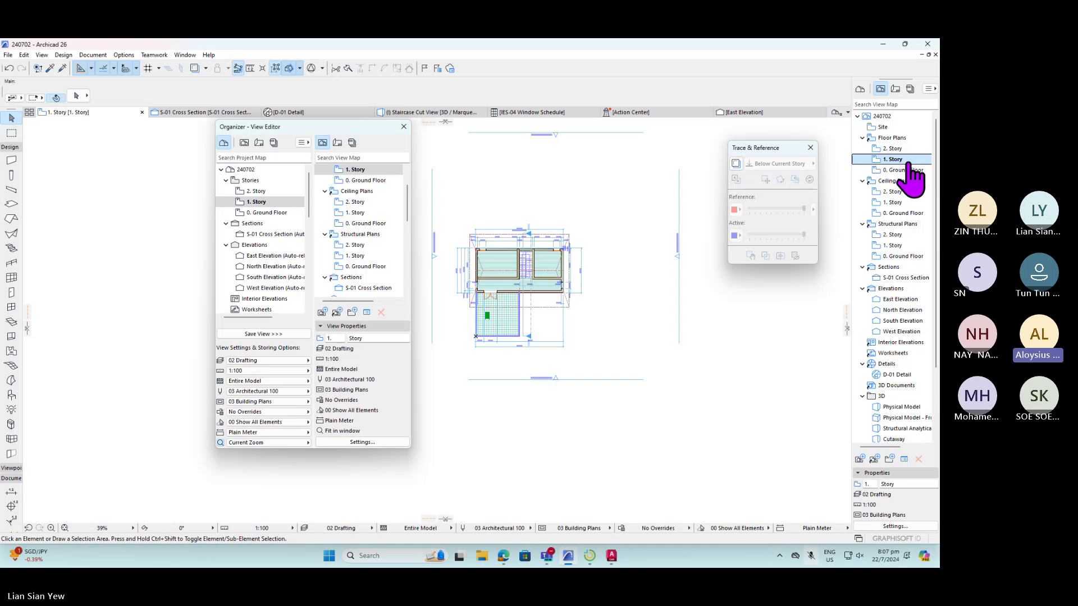
{"action": "scroll", "coordinate": [477, 265], "scroll_direction": "up", "scroll_amount": 2}
{"action": "scroll", "coordinate": [477, 265], "scroll_direction": "up", "scroll_amount": 1}
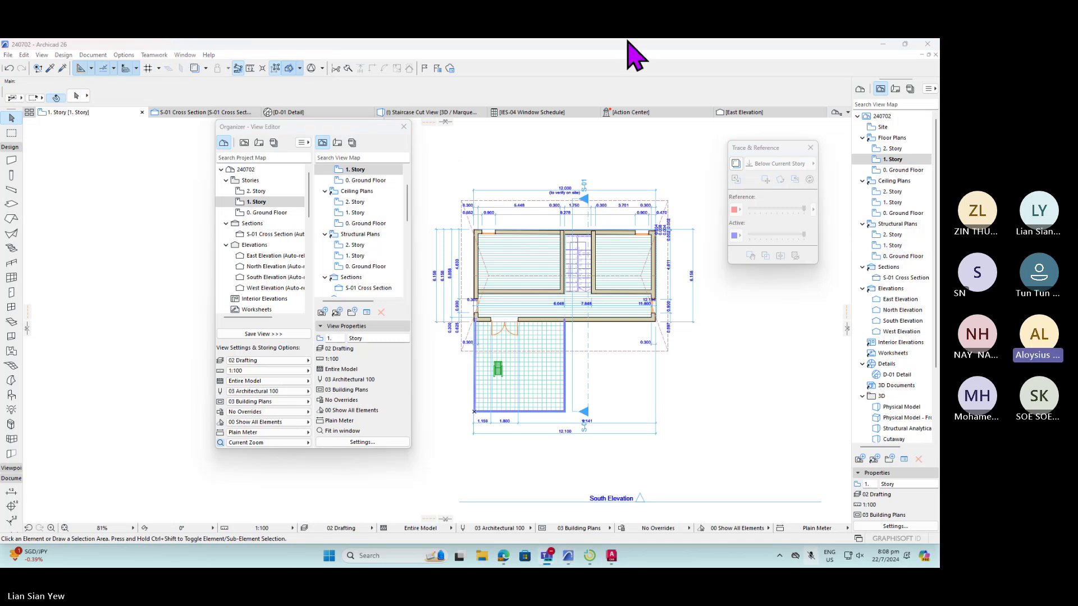
- Show the Renovation palette and move it beside the Organizer, clear of the floor plan
{"action": "left_click", "coordinate": [184, 55]}
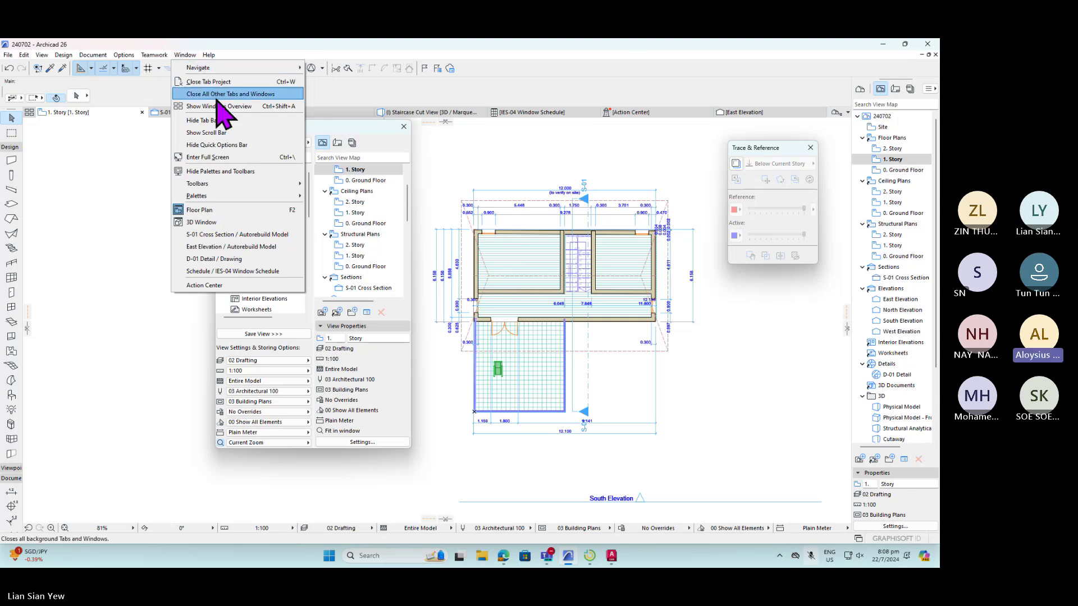
{"action": "mouse_move", "coordinate": [263, 197]}
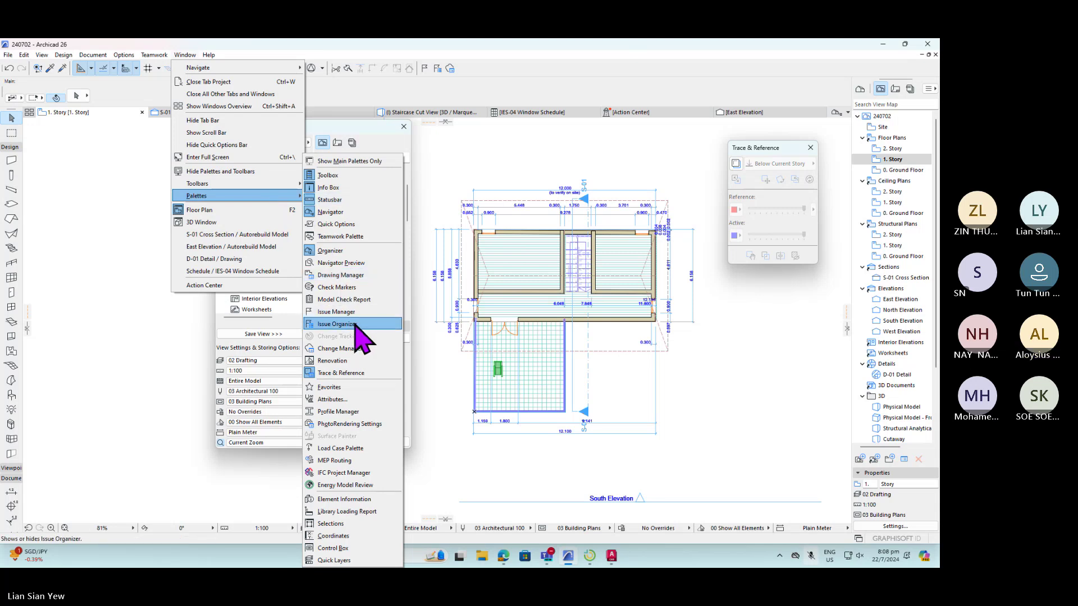
{"action": "left_click", "coordinate": [374, 364]}
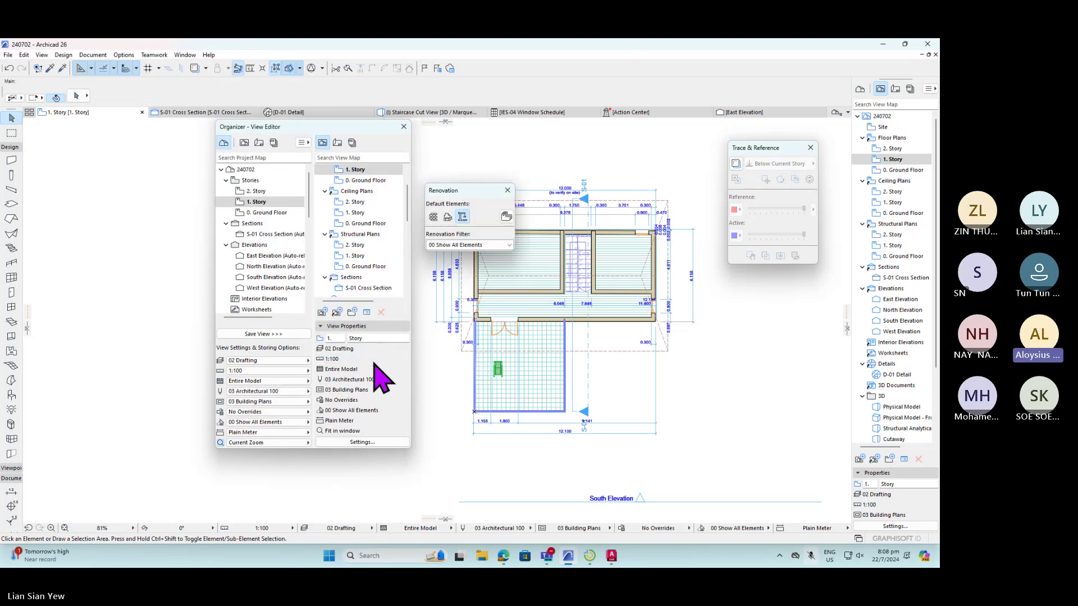
{"action": "left_click_drag", "start_coordinate": [457, 194], "coordinate": [449, 134]}
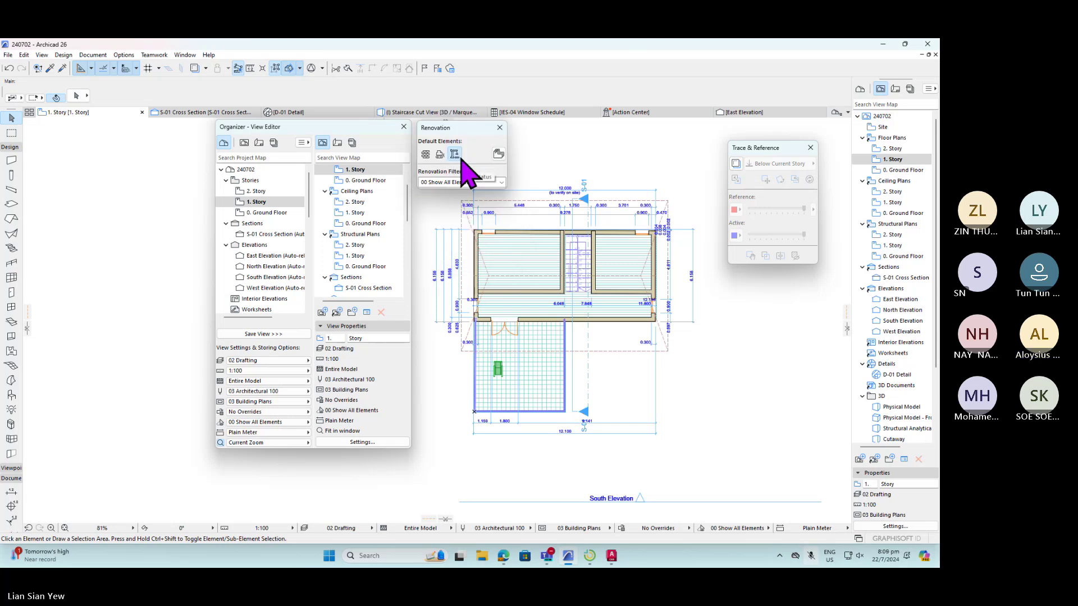
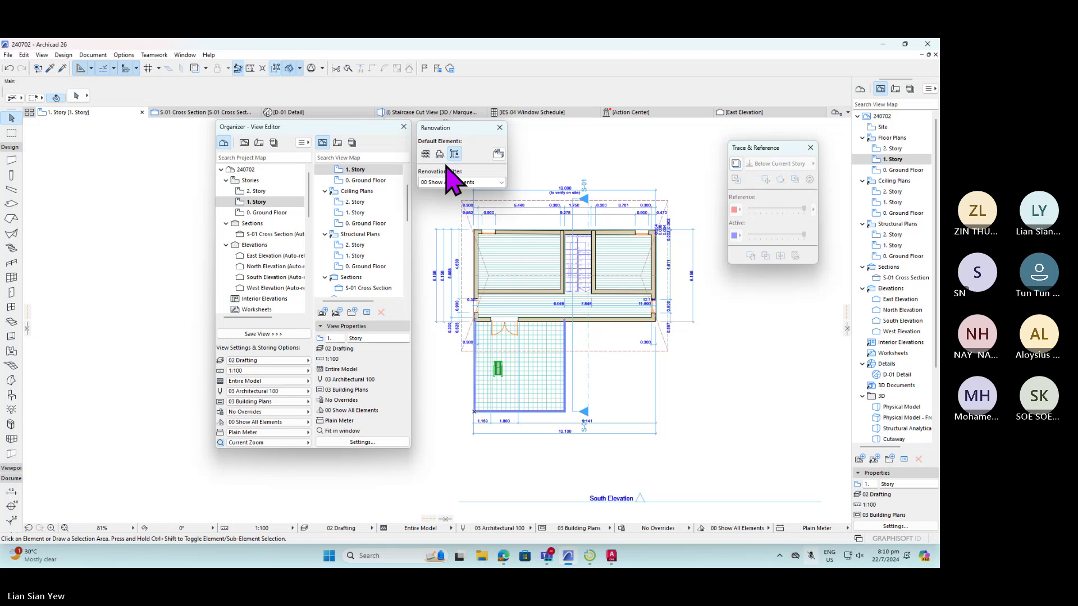
- Set the lower interior wall of the left room to the To Be Demolished renovation status and select the right room's matching wall
{"action": "scroll", "coordinate": [578, 234], "scroll_direction": "up", "scroll_amount": 4}
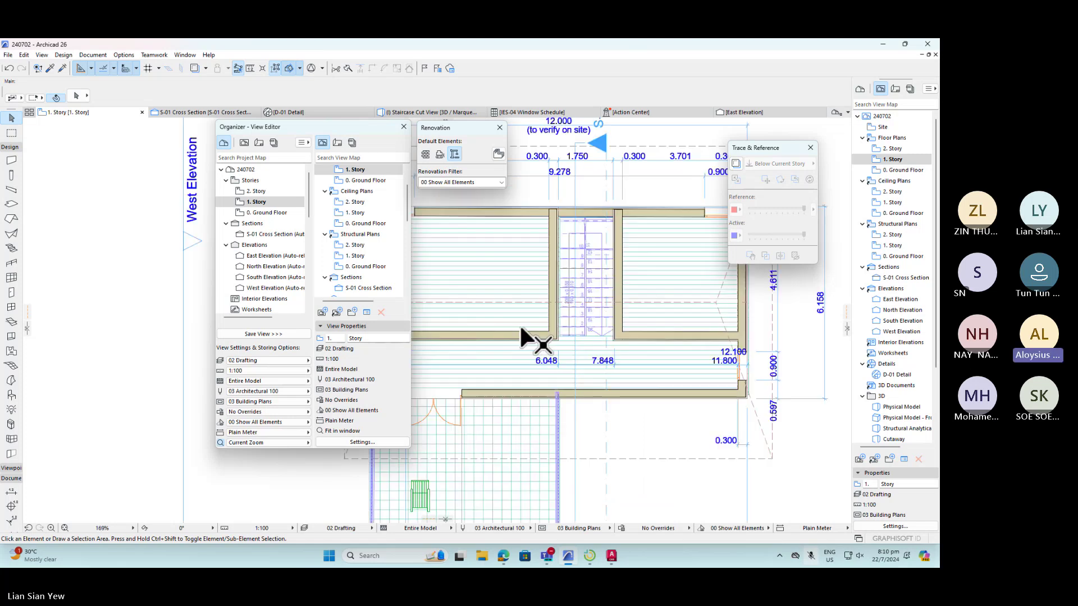
{"action": "left_click", "coordinate": [555, 339]}
{"action": "scroll", "coordinate": [629, 329], "scroll_direction": "down", "scroll_amount": 2}
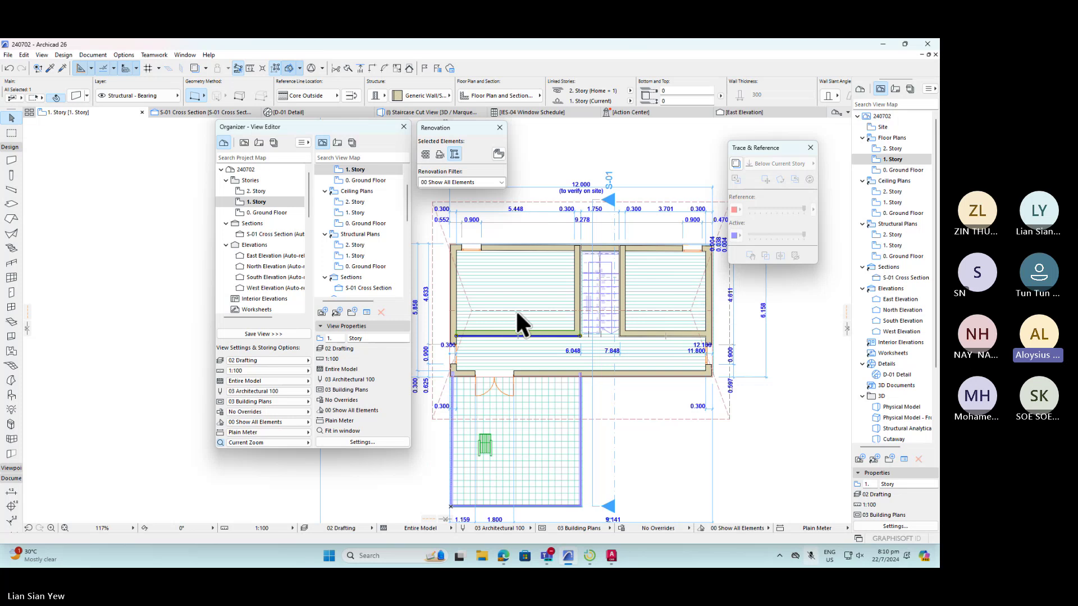
{"action": "left_click", "coordinate": [439, 155]}
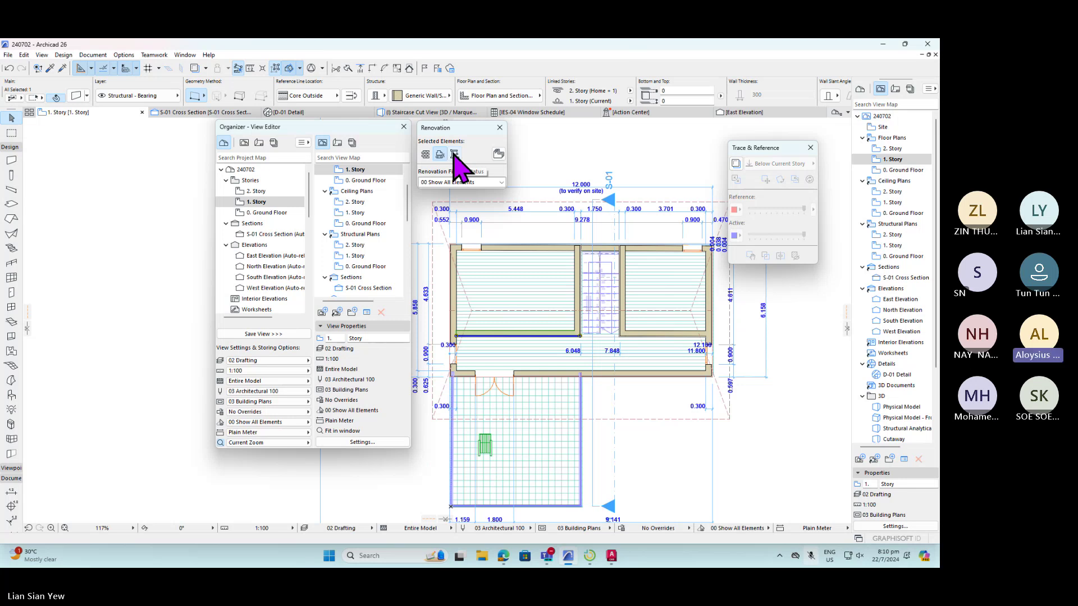
{"action": "left_click", "coordinate": [656, 336]}
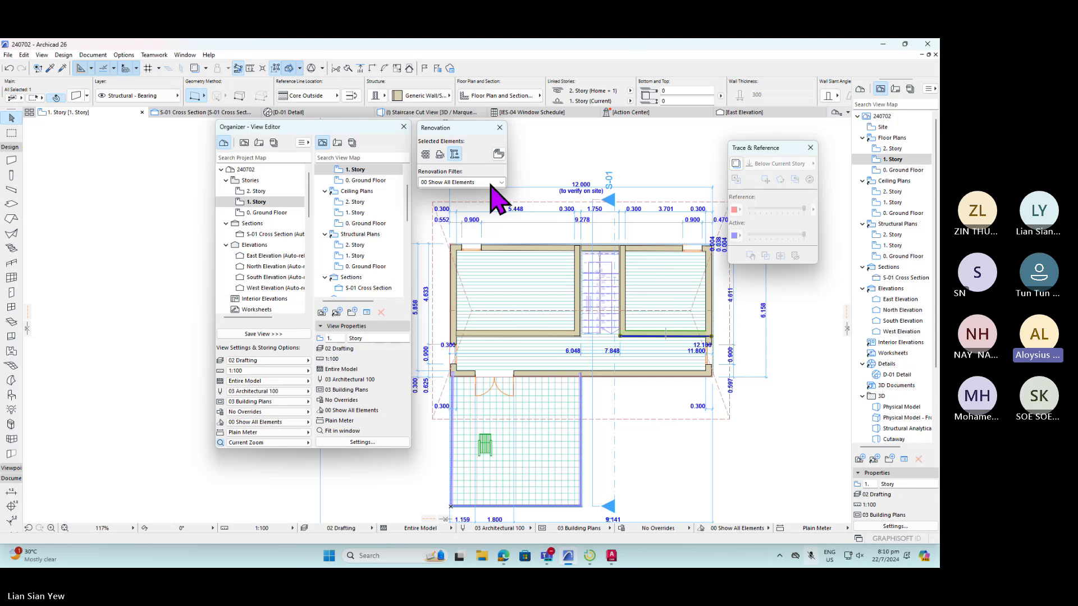
- Mark the selected wall along the right-hand room's corridor side for demolition and apply the 02 Demolition Plan renovation filter
{"action": "left_click", "coordinate": [440, 154]}
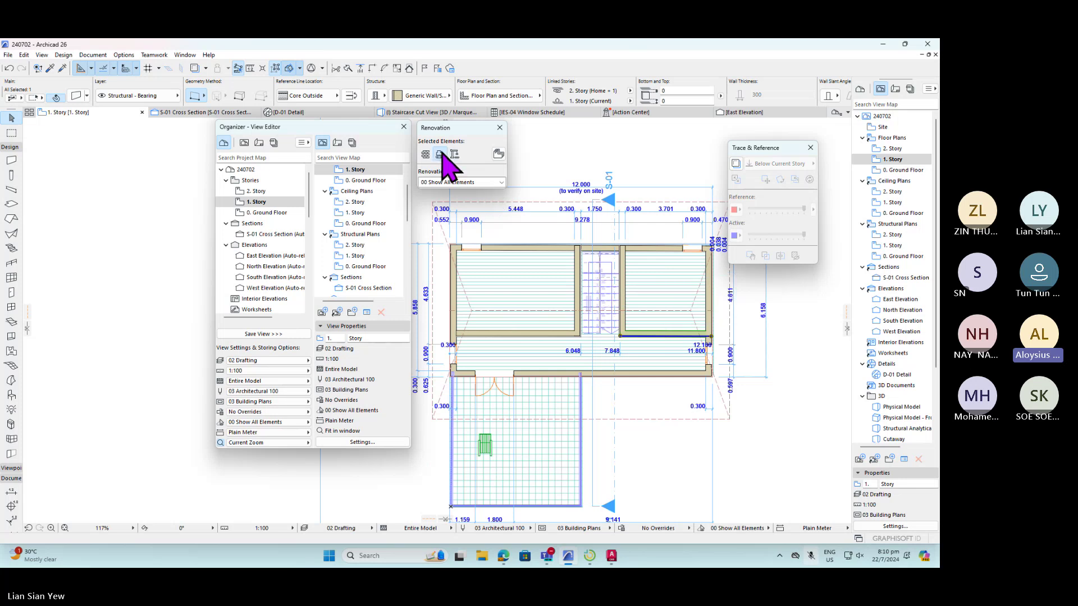
{"action": "left_click", "coordinate": [591, 144]}
{"action": "left_click", "coordinate": [501, 182]}
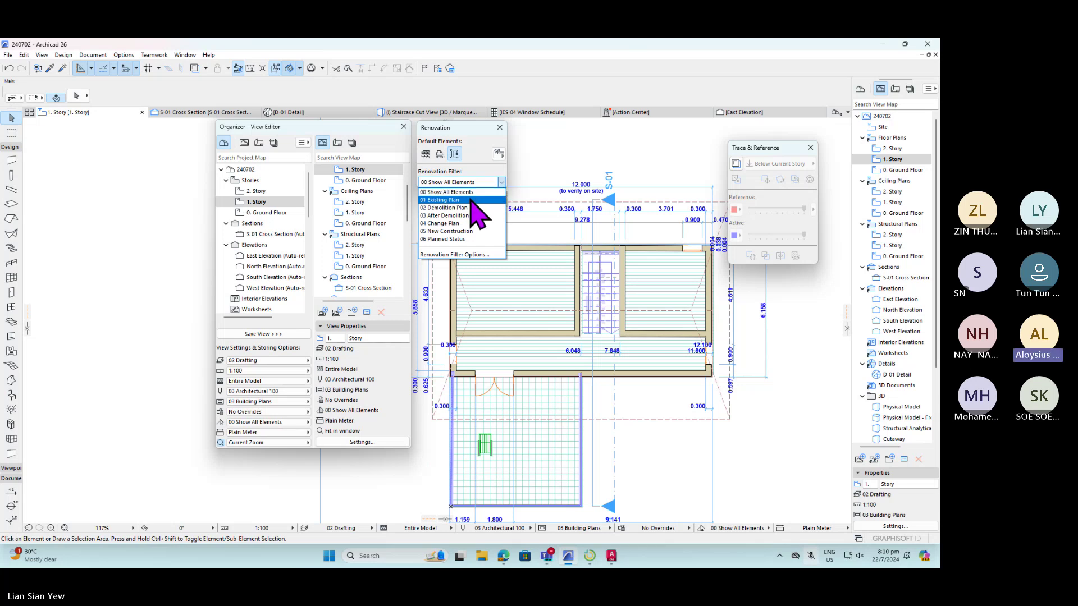
{"action": "left_click", "coordinate": [446, 208]}
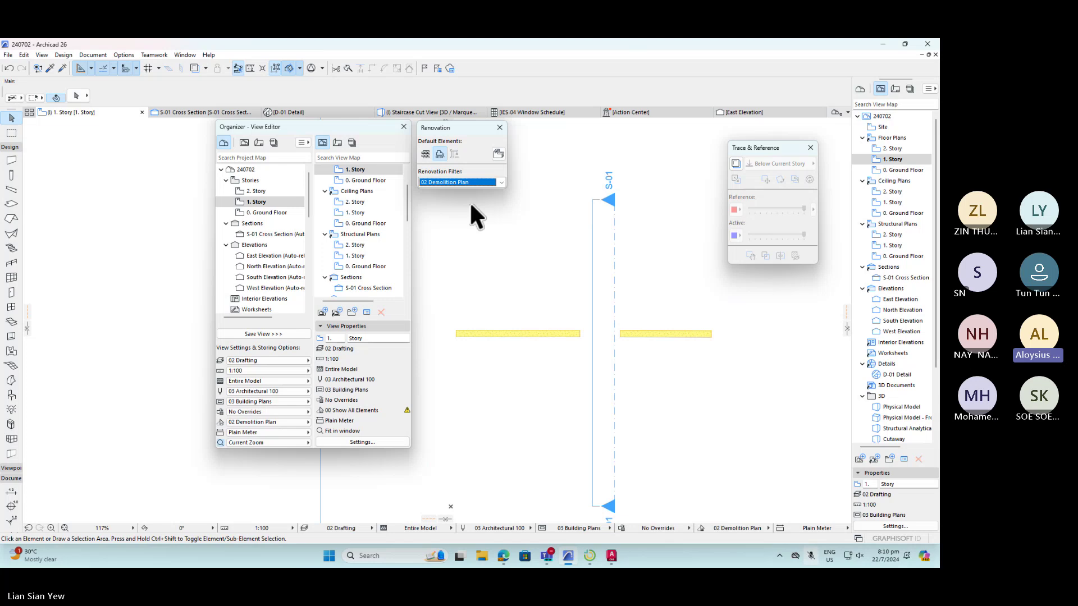
{"action": "left_click", "coordinate": [500, 183]}
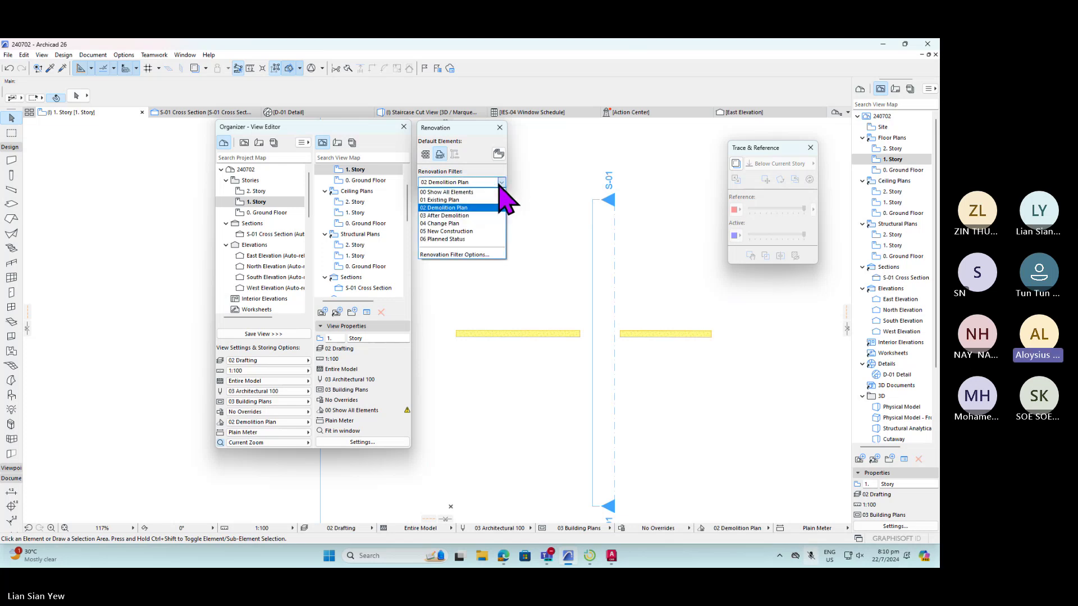
{"action": "left_click", "coordinate": [479, 208]}
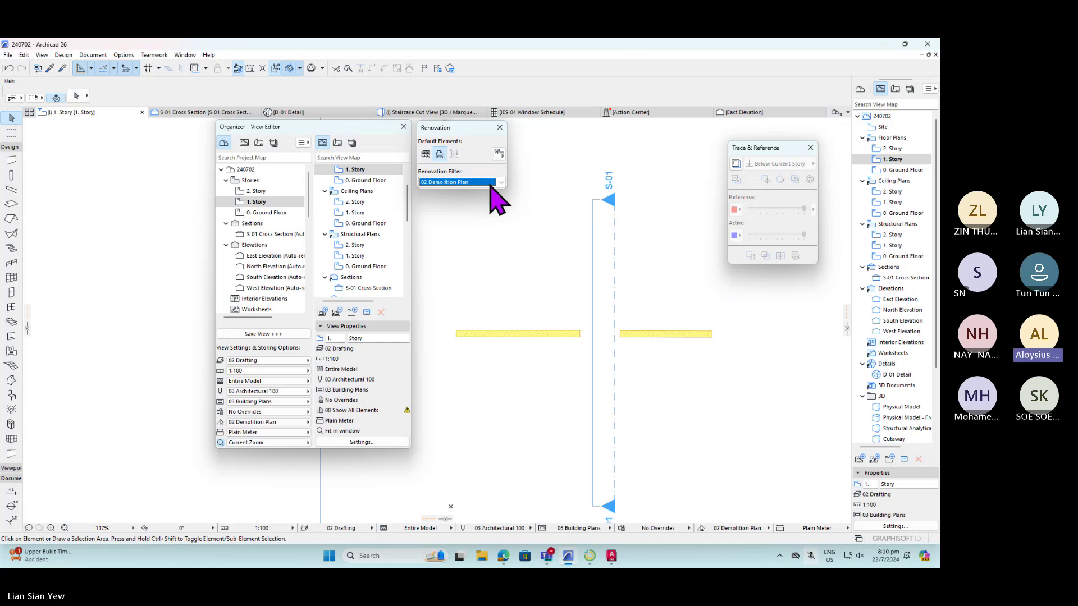
- Compare 00 Show All Elements with 02 Demolition Plan while tracing the story below, and turn the trace off again
{"action": "left_click", "coordinate": [491, 184]}
{"action": "left_click", "coordinate": [462, 192]}
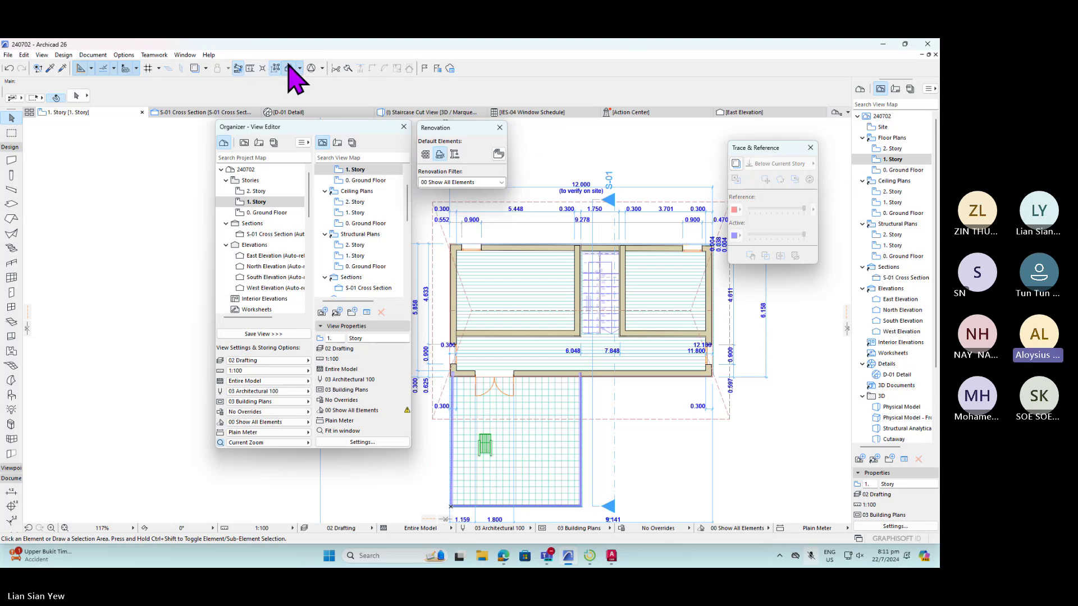
{"action": "left_click", "coordinate": [195, 68]}
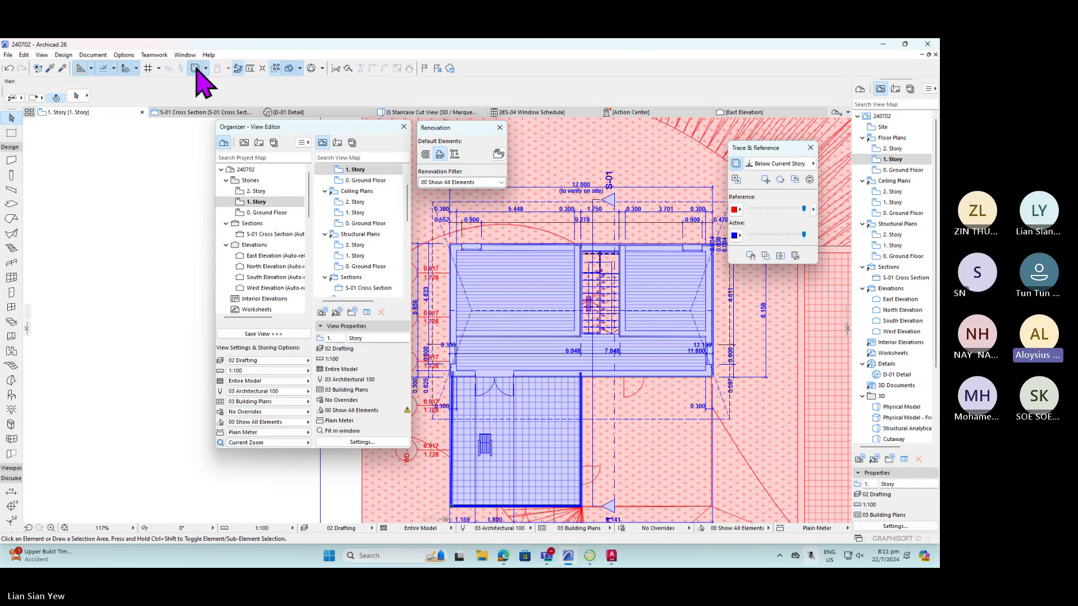
{"action": "left_click", "coordinate": [473, 182]}
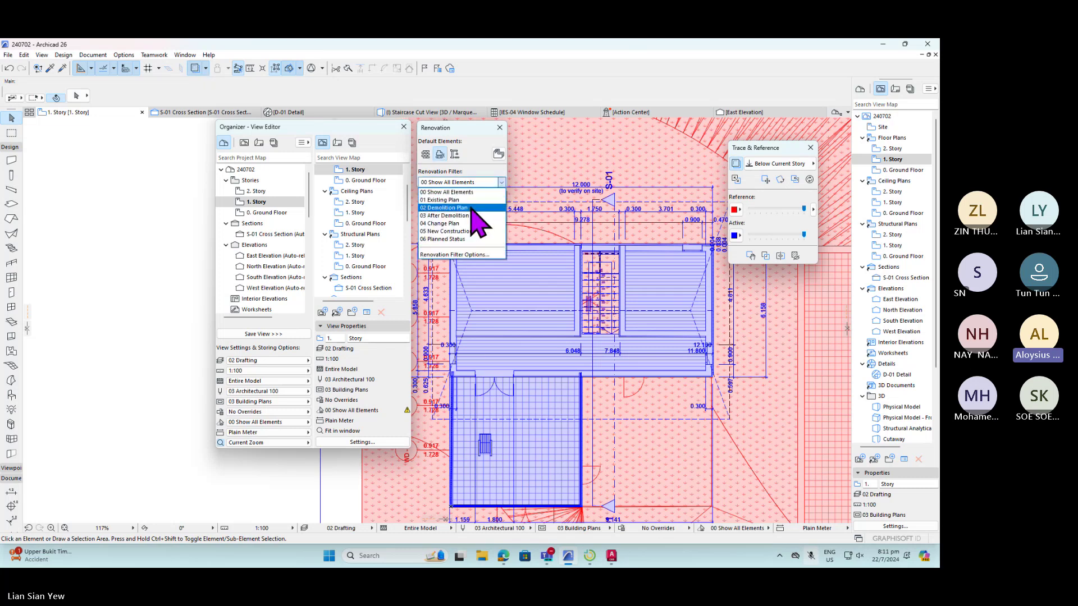
{"action": "left_click", "coordinate": [460, 207]}
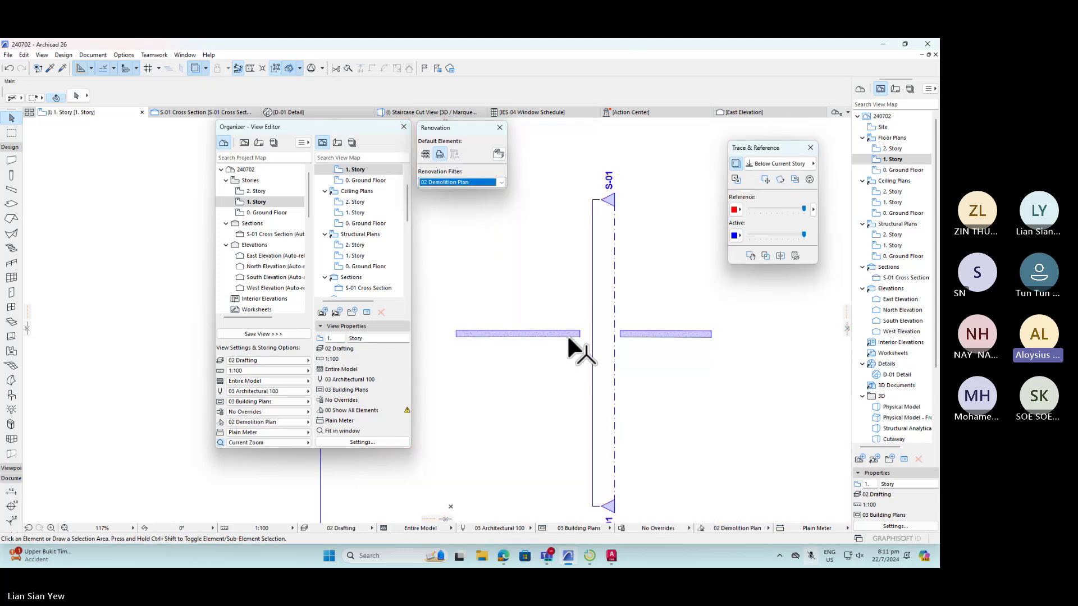
{"action": "left_click", "coordinate": [735, 164]}
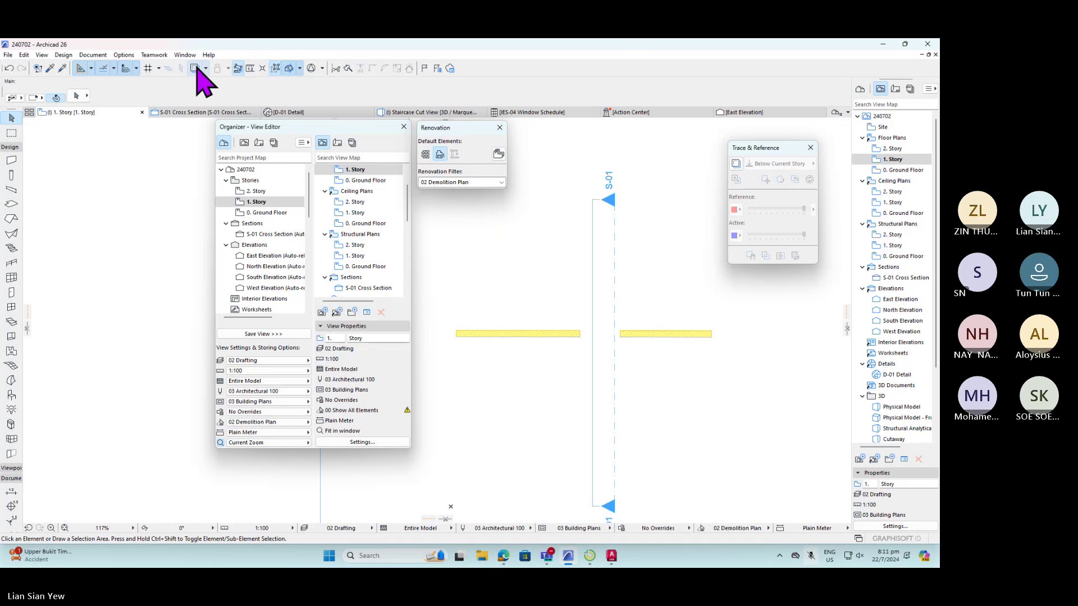
- Apply the 00 Show All Elements renovation filter and select the two walls flanking the staircase
{"action": "mouse_move", "coordinate": [303, 191]}
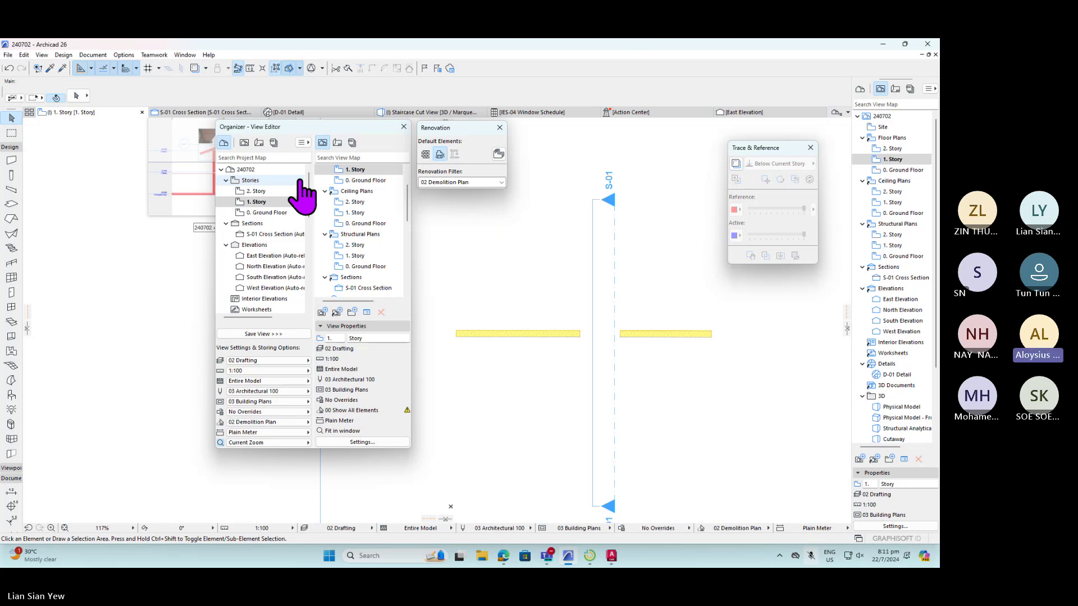
{"action": "left_click", "coordinate": [489, 183]}
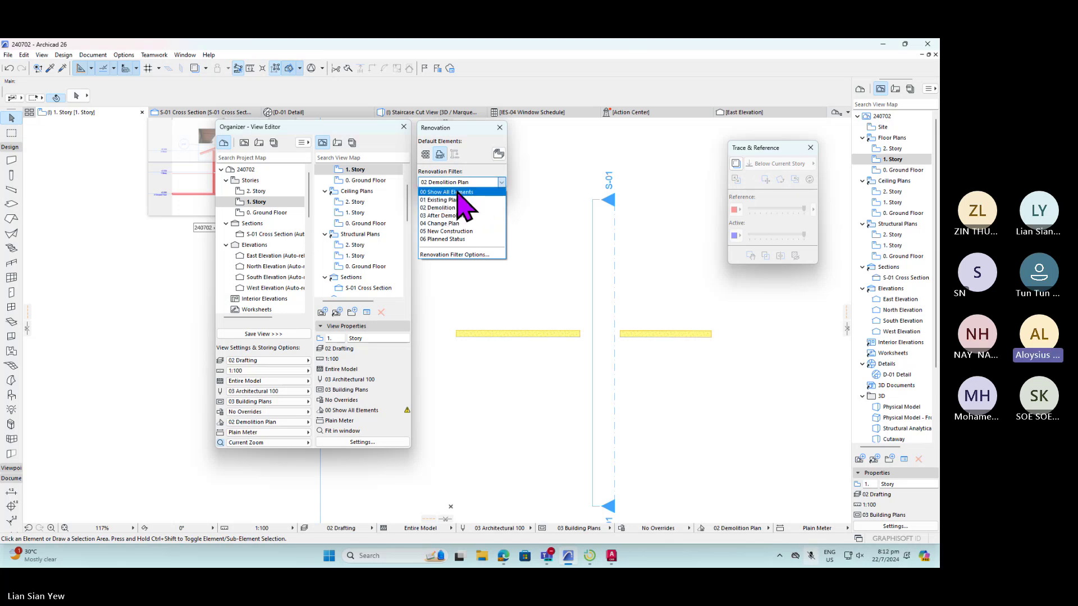
{"action": "left_click", "coordinate": [453, 193]}
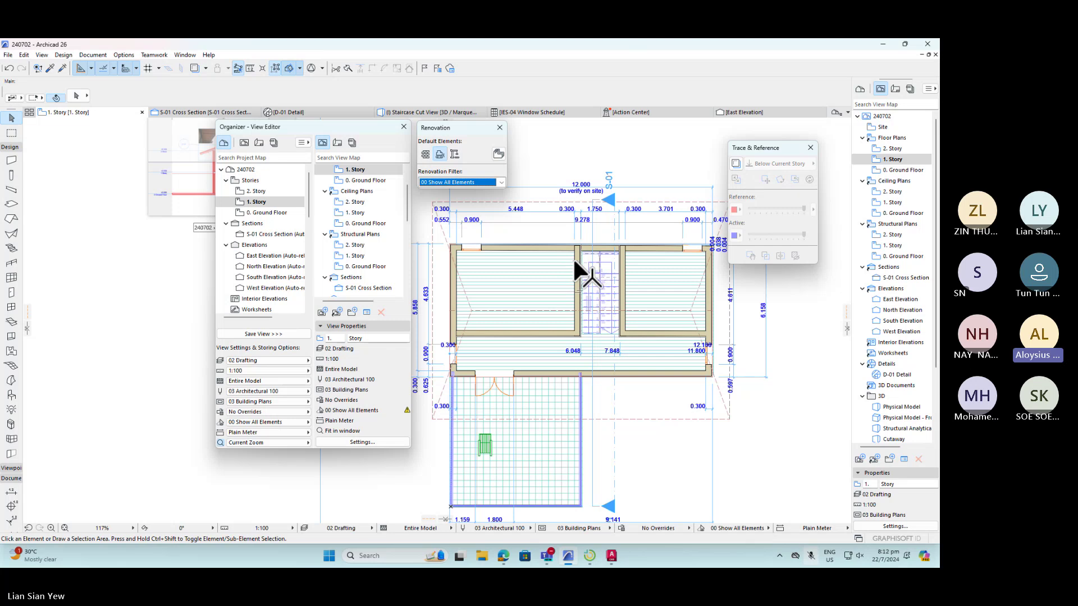
{"action": "left_click", "coordinate": [578, 274]}
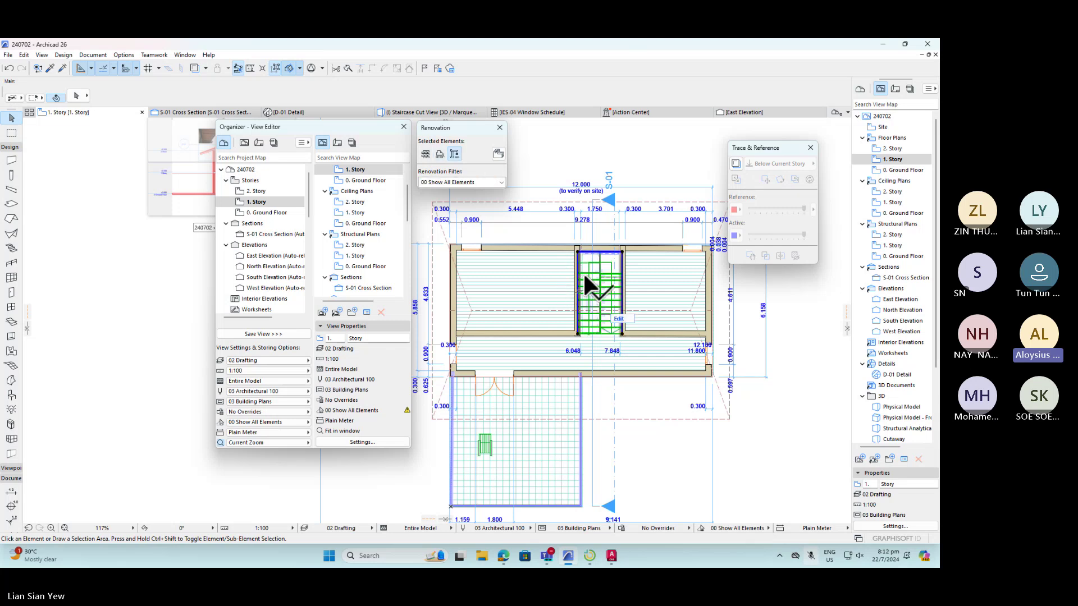
{"action": "left_click", "coordinate": [573, 256]}
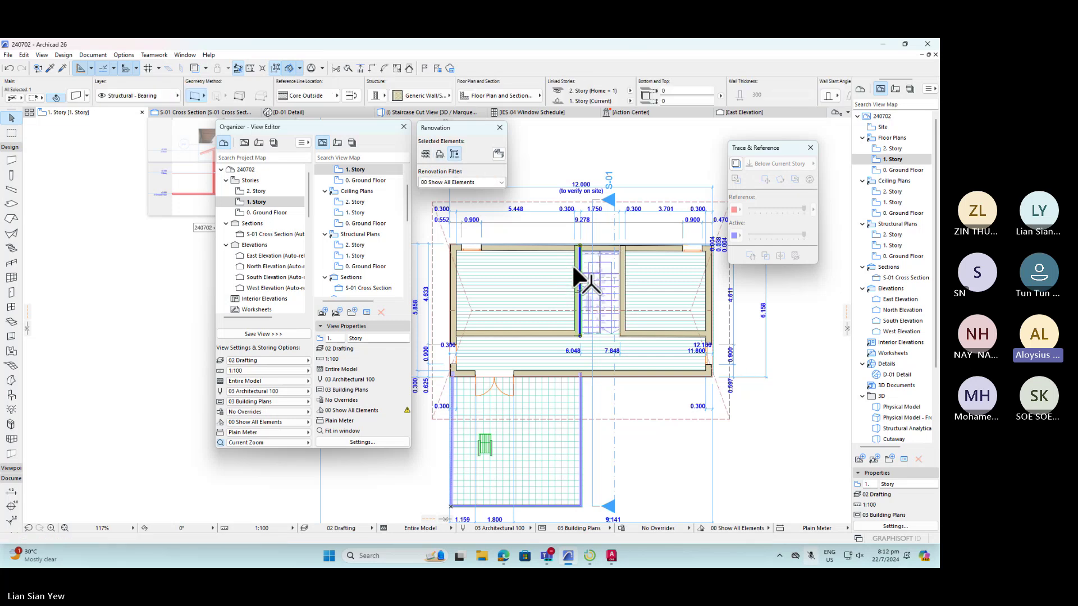
{"action": "left_click", "coordinate": [623, 281], "text": "shift"}
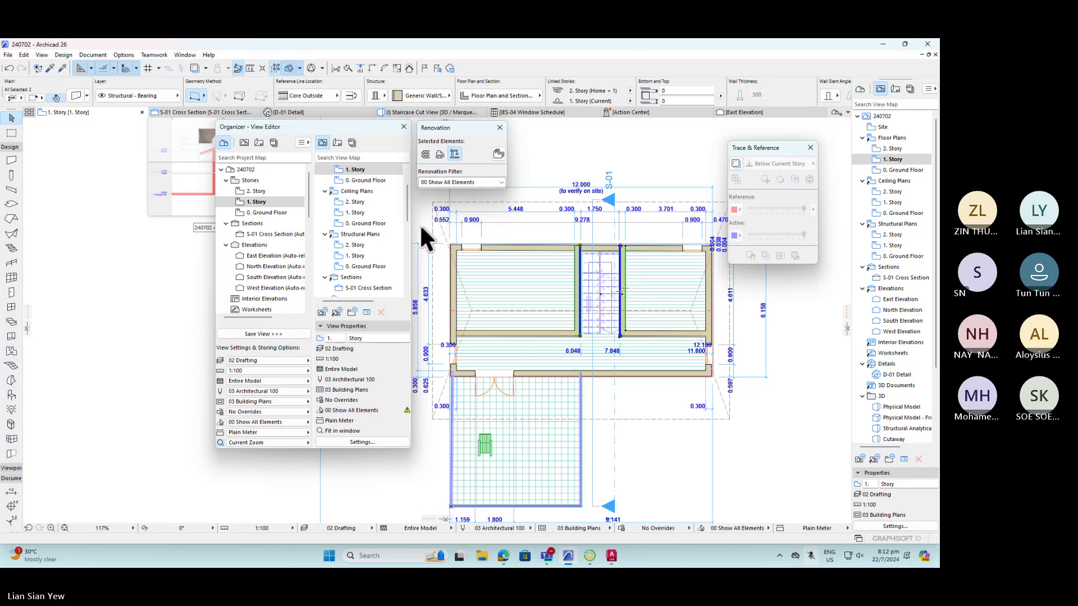
- Select all elements on the 1. Story plan, view them with the 05 New Construction renovation filter, and clear the selection
{"action": "key", "text": "ctrl+a"}
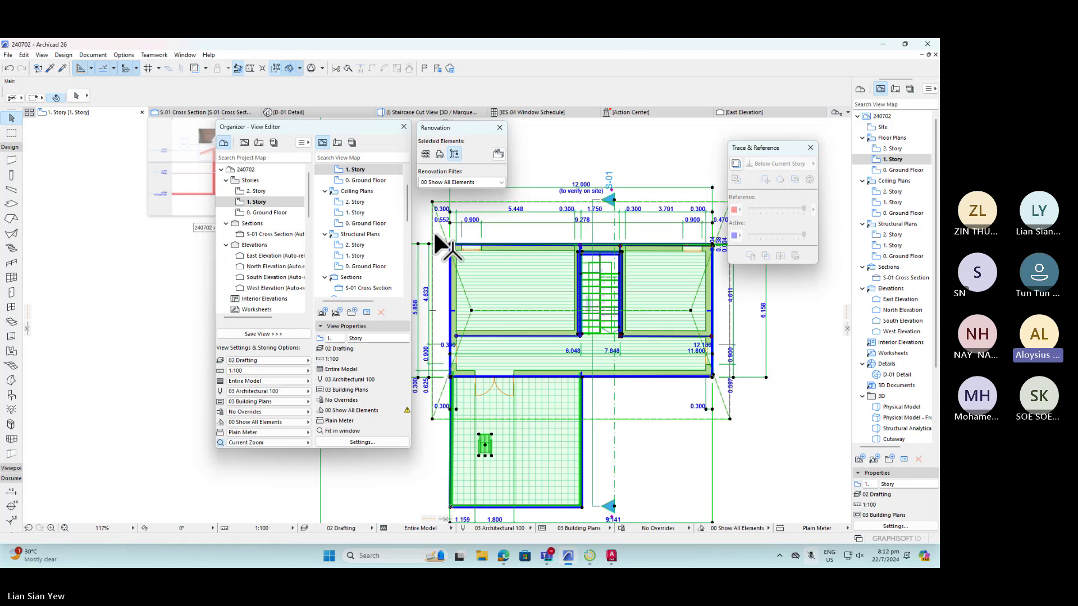
{"action": "left_click", "coordinate": [493, 183]}
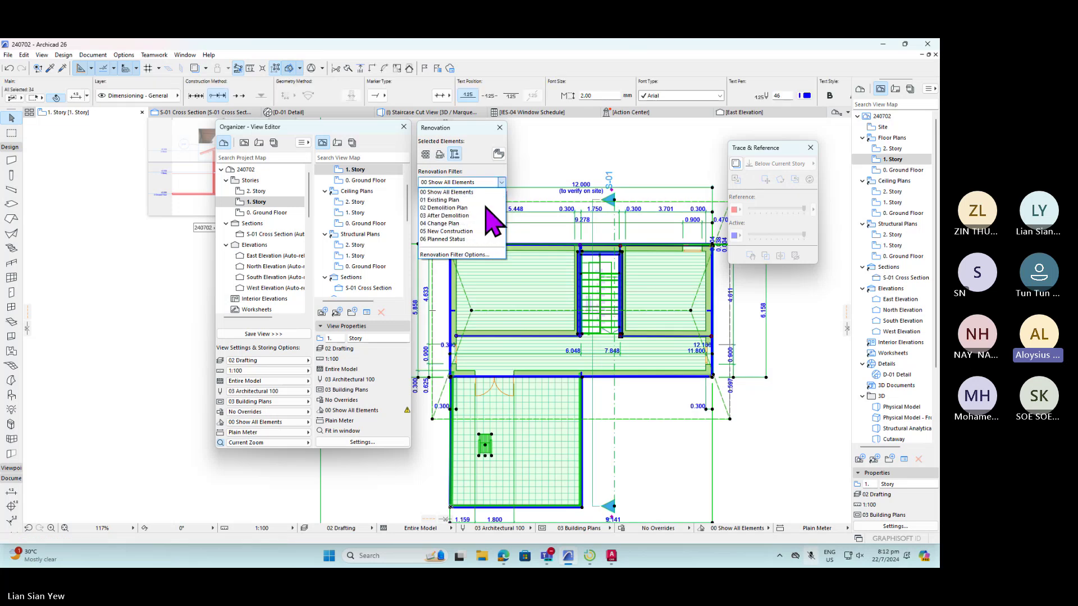
{"action": "left_click", "coordinate": [488, 192]}
{"action": "left_click", "coordinate": [454, 154]}
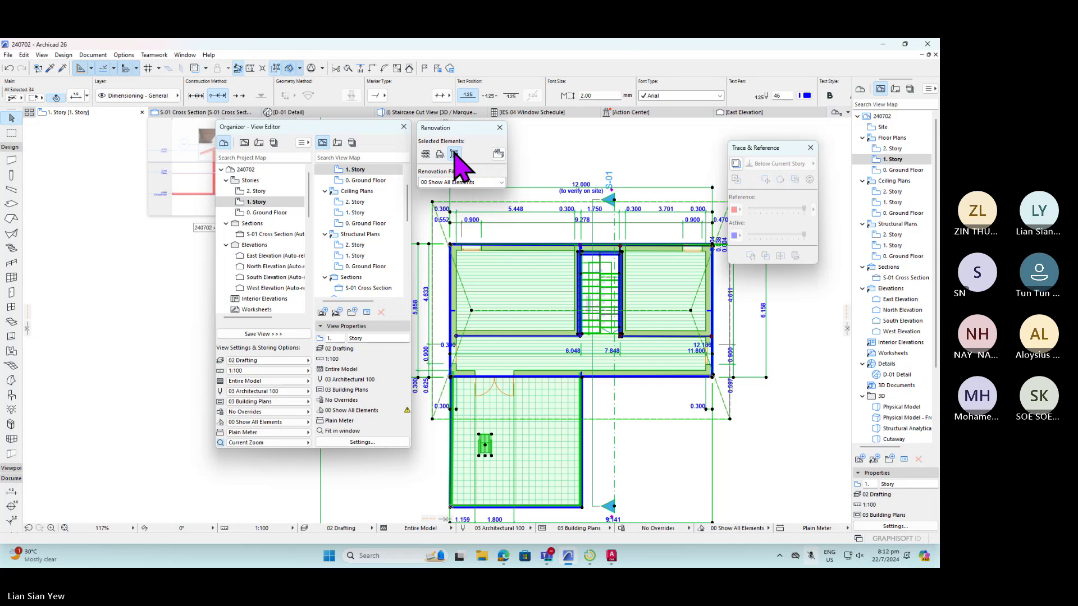
{"action": "left_click", "coordinate": [501, 183]}
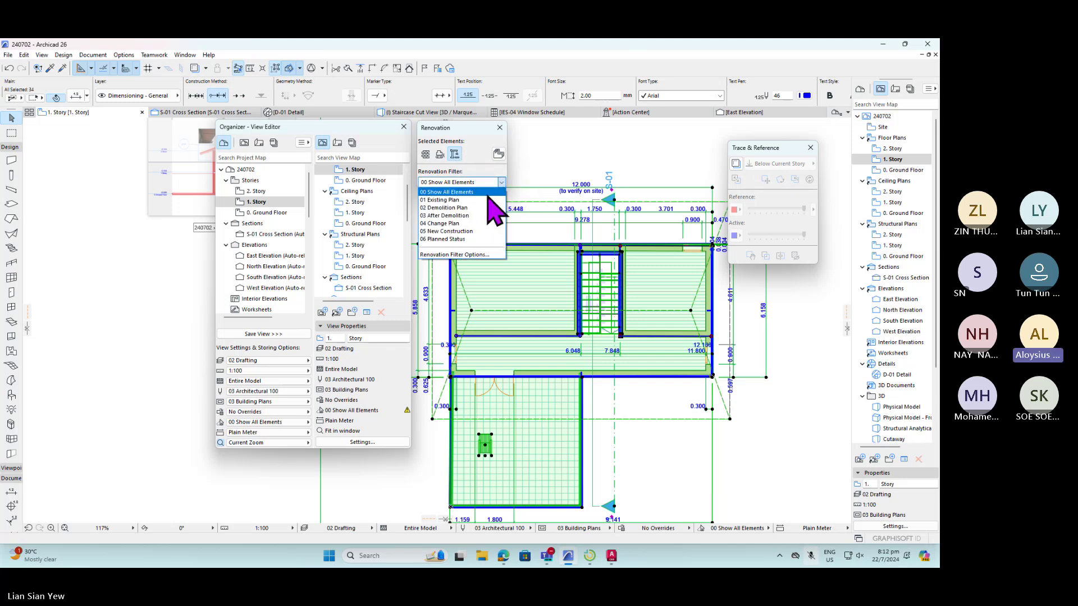
{"action": "left_click", "coordinate": [486, 231]}
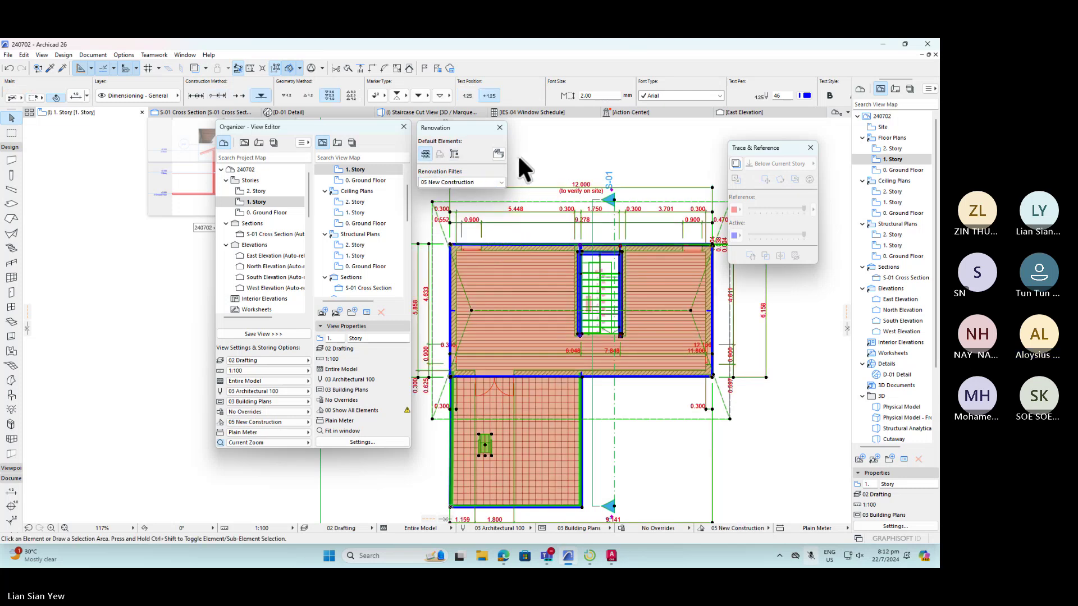
{"action": "left_click", "coordinate": [493, 197]}
- Compare the 1. Story plan under the 04 Change Plan and 06 Planned Status renovation filters
{"action": "left_click", "coordinate": [490, 183]}
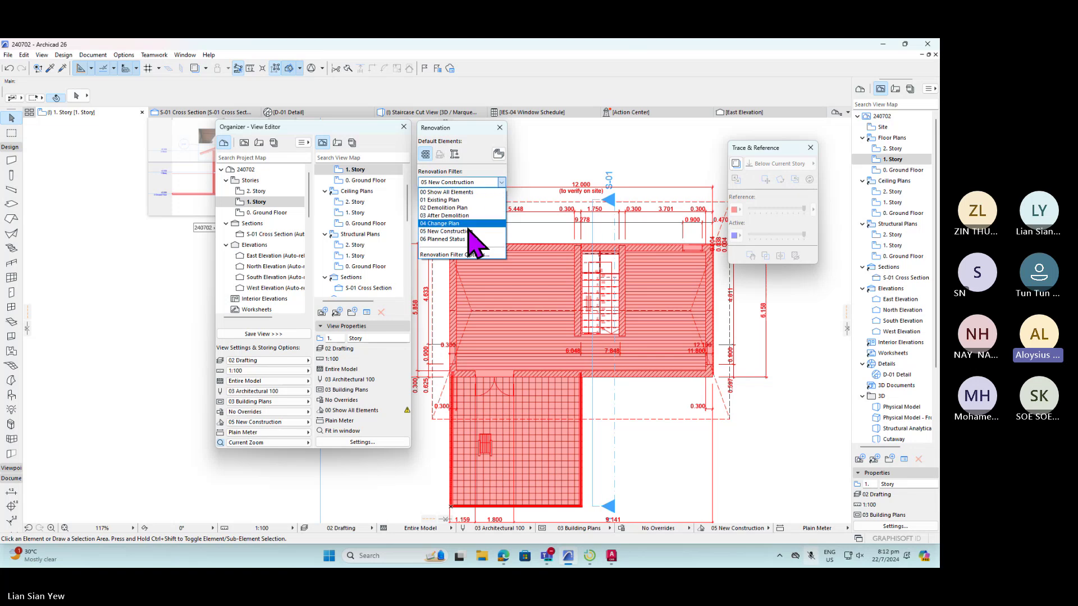
{"action": "left_click", "coordinate": [463, 224]}
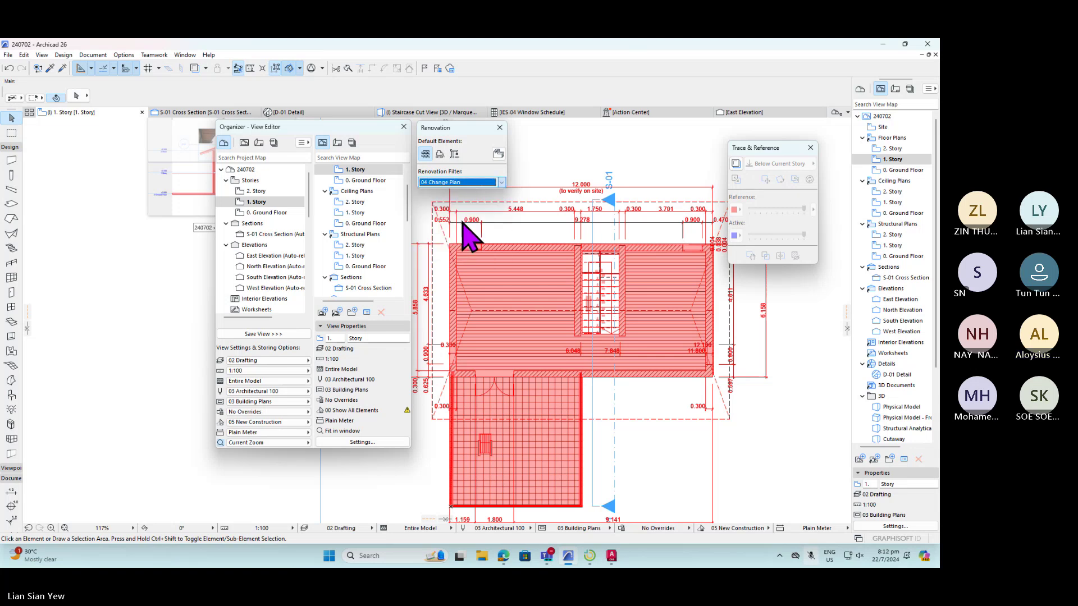
{"action": "left_click", "coordinate": [501, 183]}
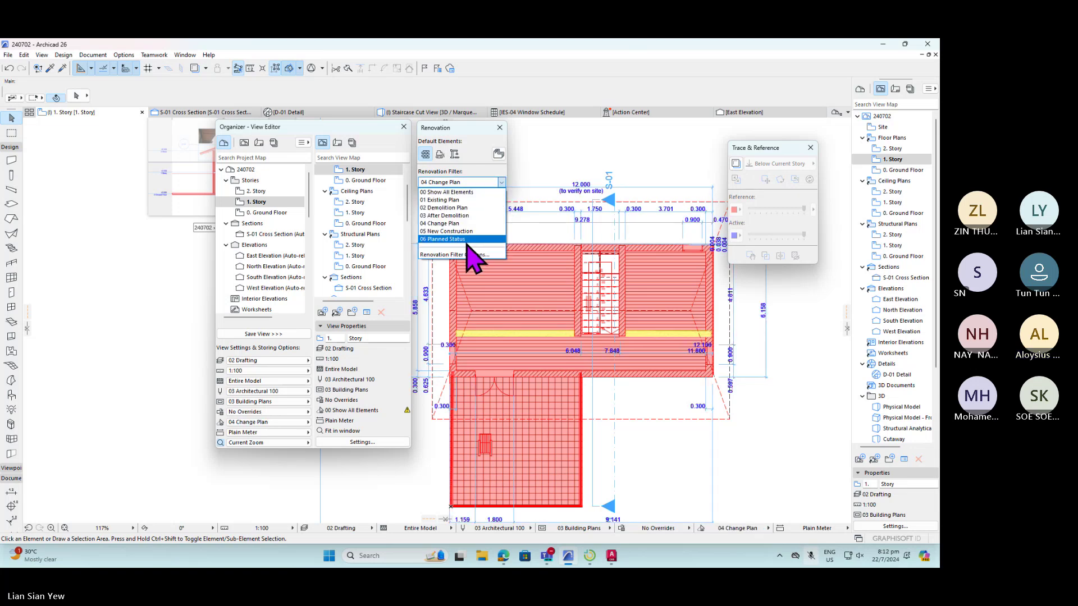
{"action": "left_click", "coordinate": [466, 241]}
{"action": "left_click", "coordinate": [501, 183]}
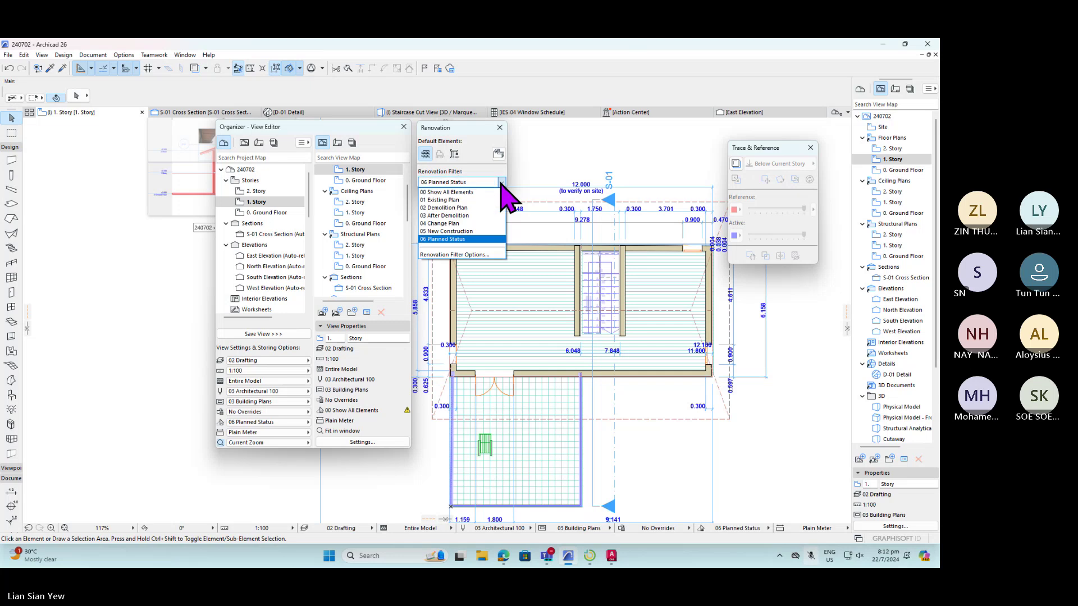
{"action": "left_click", "coordinate": [468, 225]}
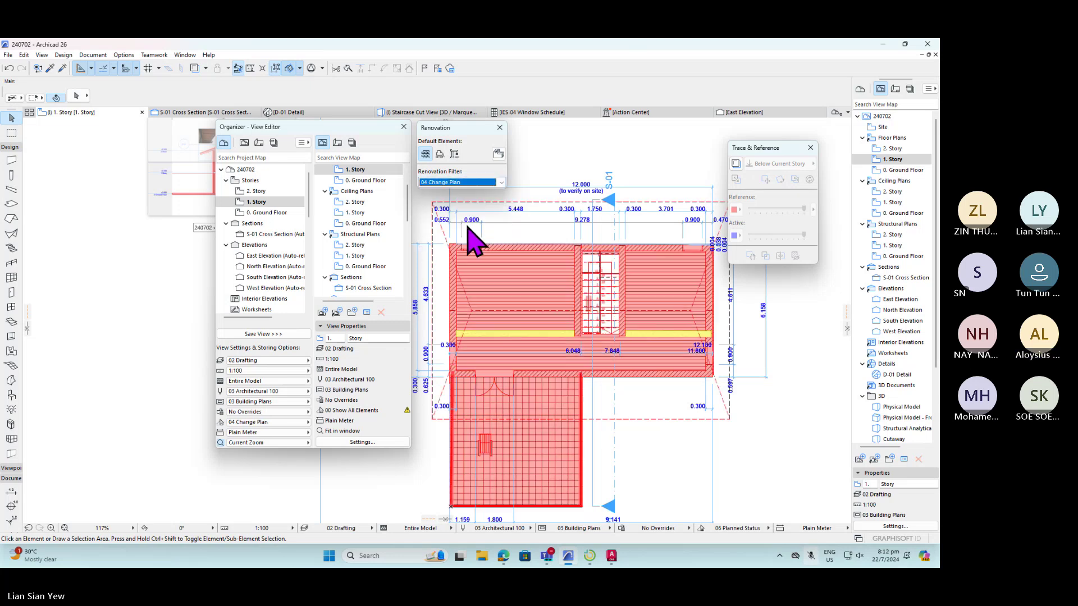
- View the 1. Story plan under the 02 Demolition Plan and 05 New Construction renovation filters
{"action": "left_click", "coordinate": [501, 183]}
{"action": "left_click", "coordinate": [471, 205]}
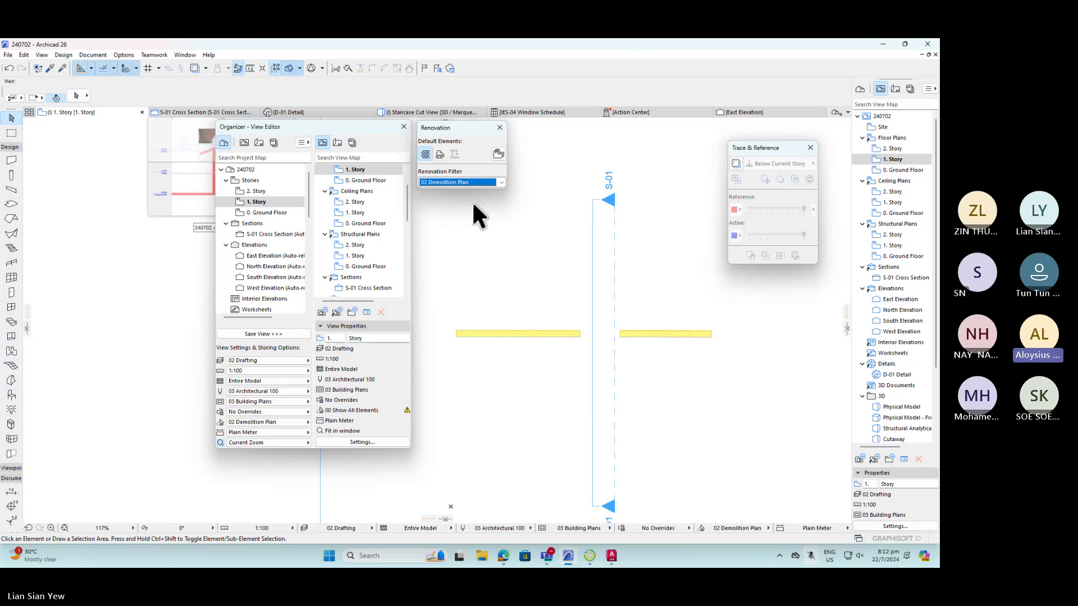
{"action": "left_click", "coordinate": [501, 182]}
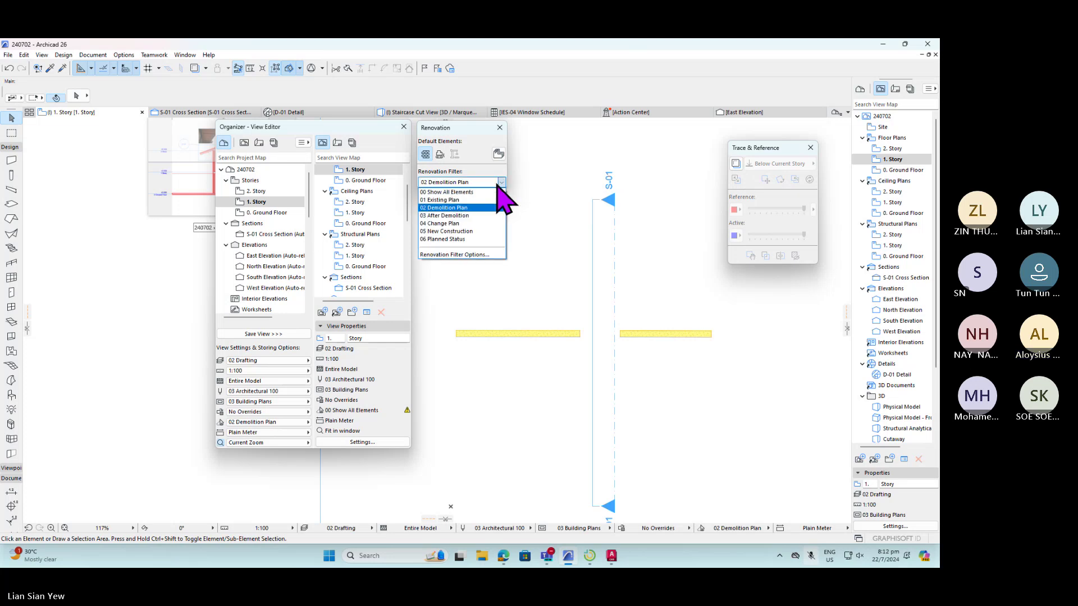
{"action": "left_click", "coordinate": [469, 231]}
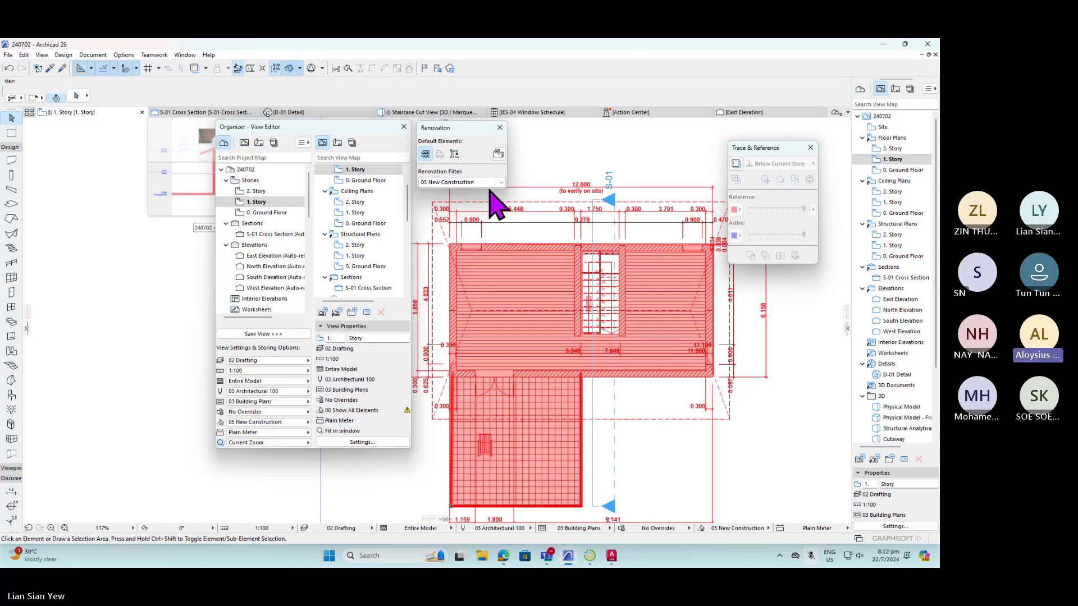
- Apply the 06 Planned Status renovation filter to the 1. Story plan
{"action": "left_click", "coordinate": [501, 183]}
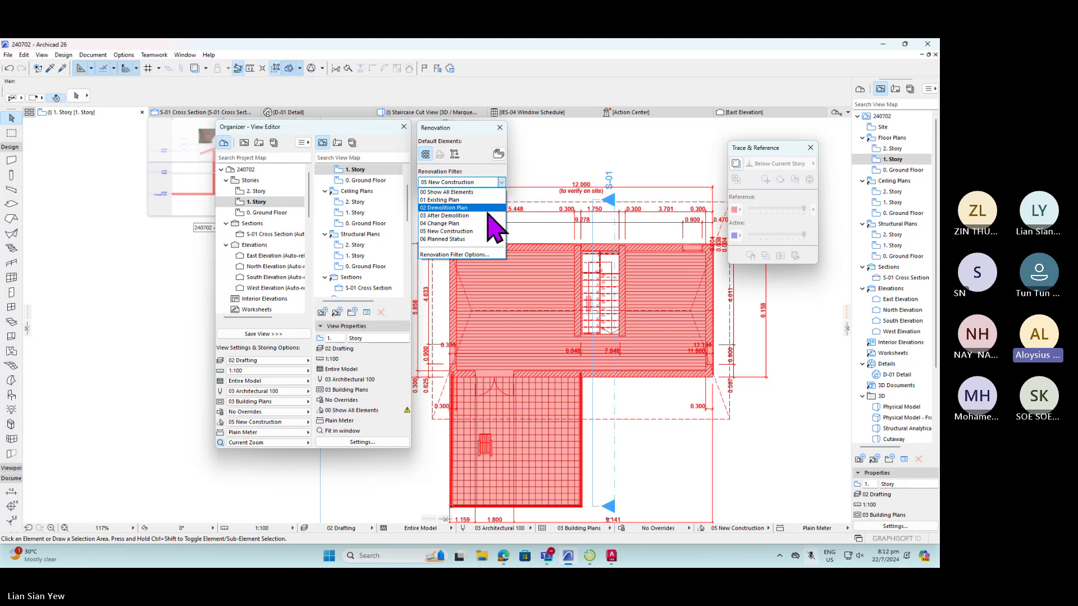
{"action": "left_click", "coordinate": [476, 239]}
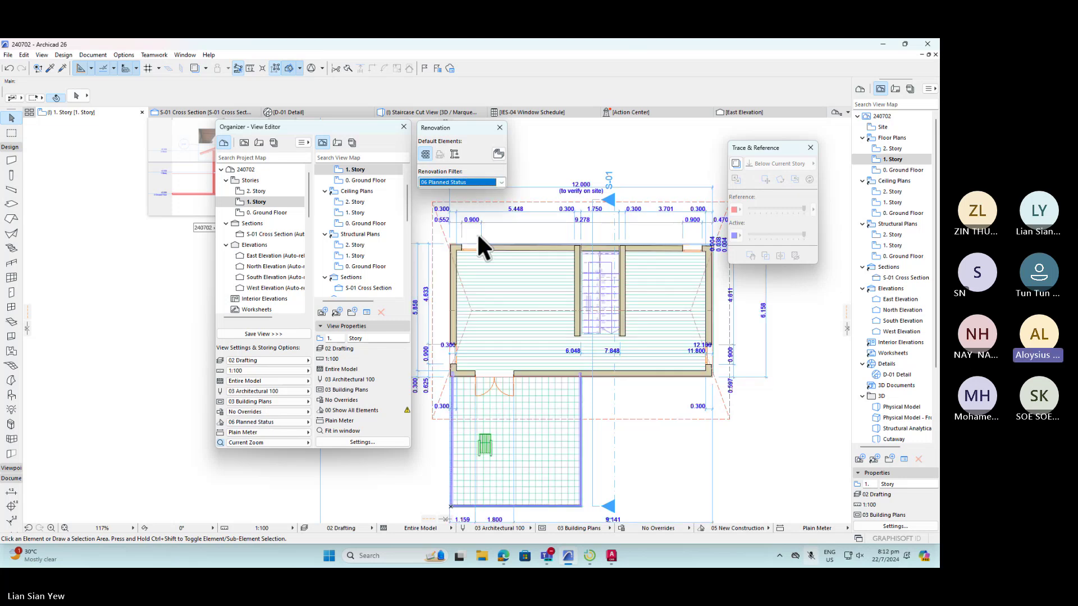
{"action": "left_click", "coordinate": [576, 156]}
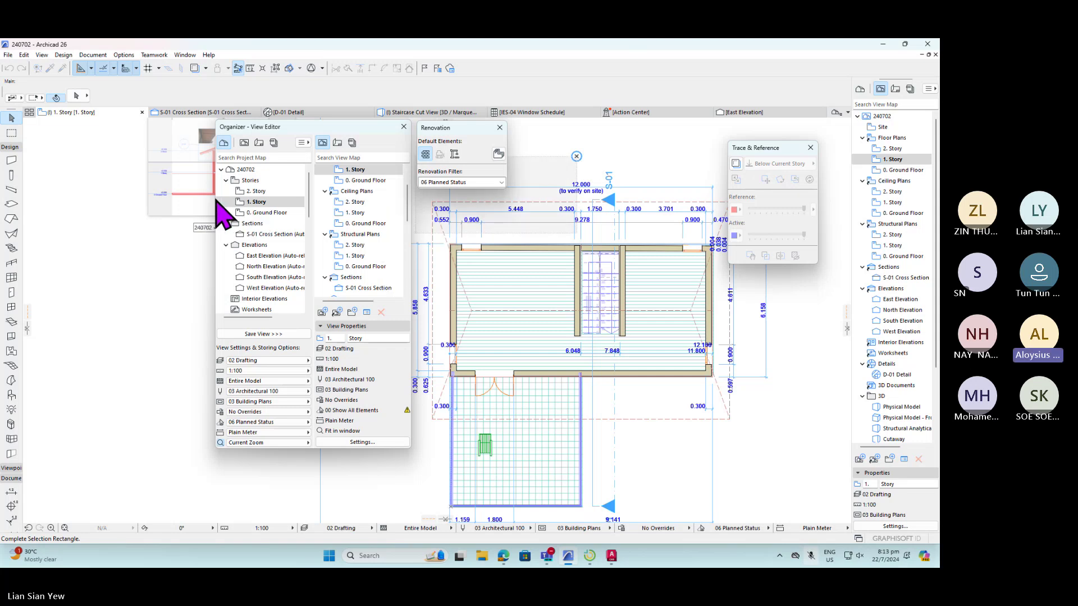
- Widen the Organizer and pair the 1. Story plan as source with the Training Views folder as destination
{"action": "left_click_drag", "start_coordinate": [216, 198], "coordinate": [121, 197]}
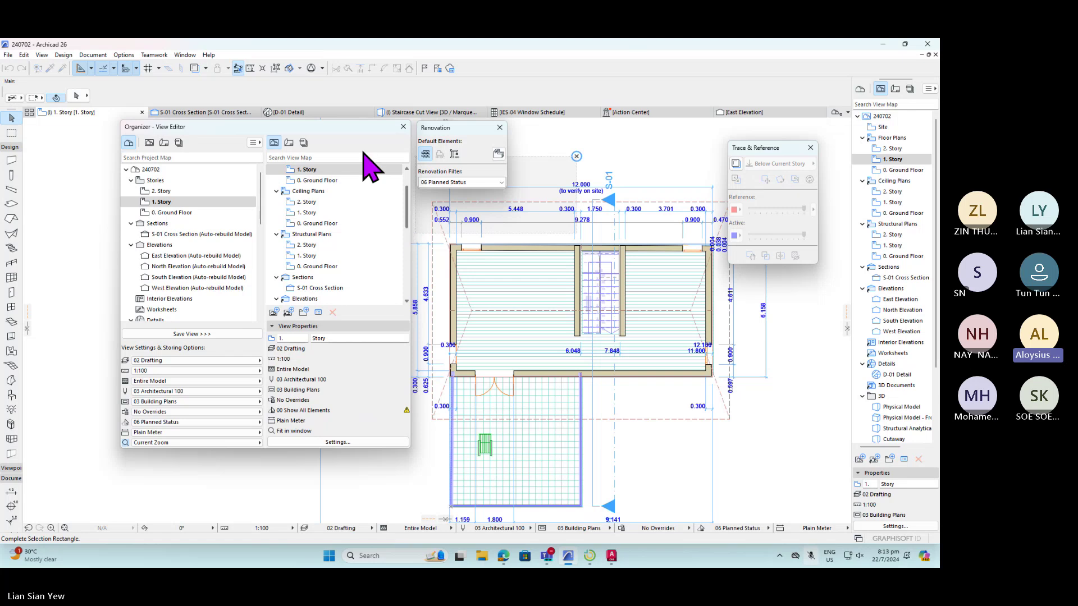
{"action": "left_click", "coordinate": [647, 125]}
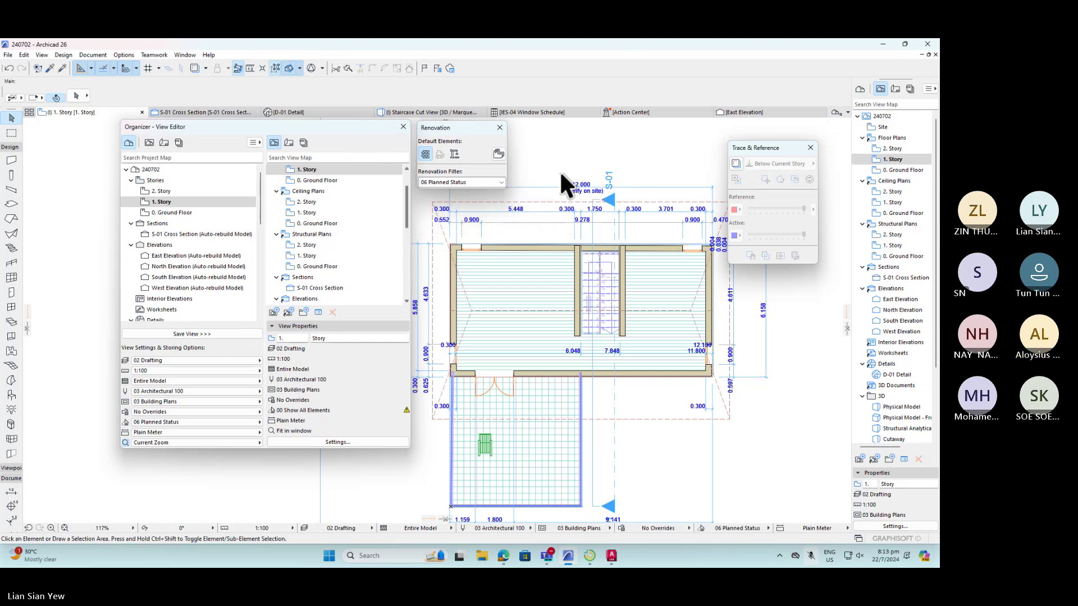
{"action": "left_click", "coordinate": [407, 205]}
{"action": "left_click_drag", "start_coordinate": [408, 208], "coordinate": [410, 301]}
{"action": "left_click", "coordinate": [323, 289]}
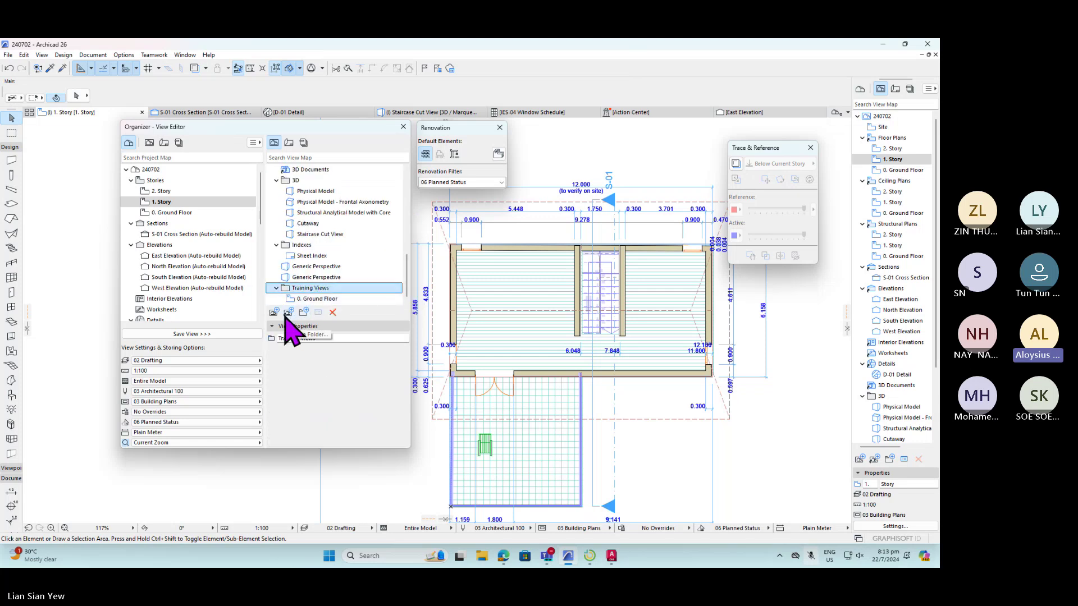
{"action": "left_click", "coordinate": [160, 203]}
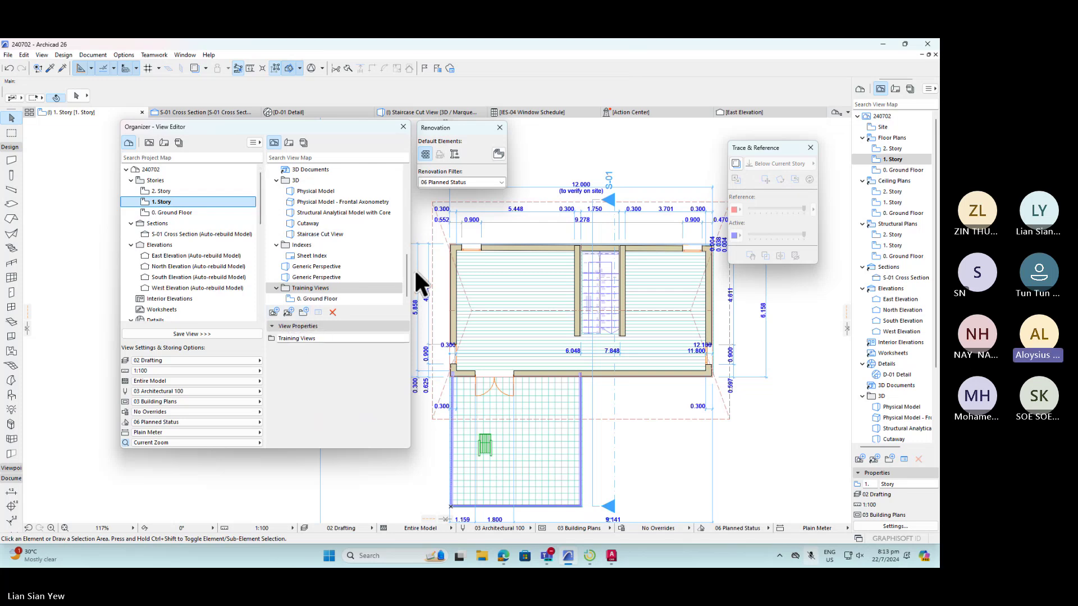
- Apply the 02 Demolition Plan renovation filter to the 1. Story plan and save it as a view in the Training Views folder
{"action": "left_click", "coordinate": [473, 182]}
{"action": "left_click", "coordinate": [458, 197]}
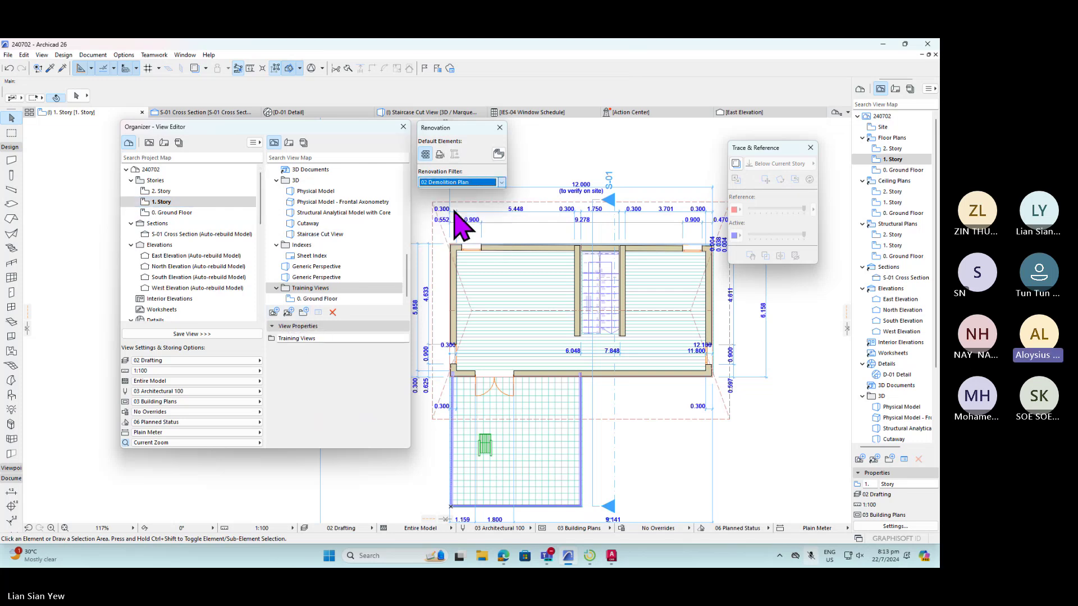
{"action": "left_click", "coordinate": [274, 313]}
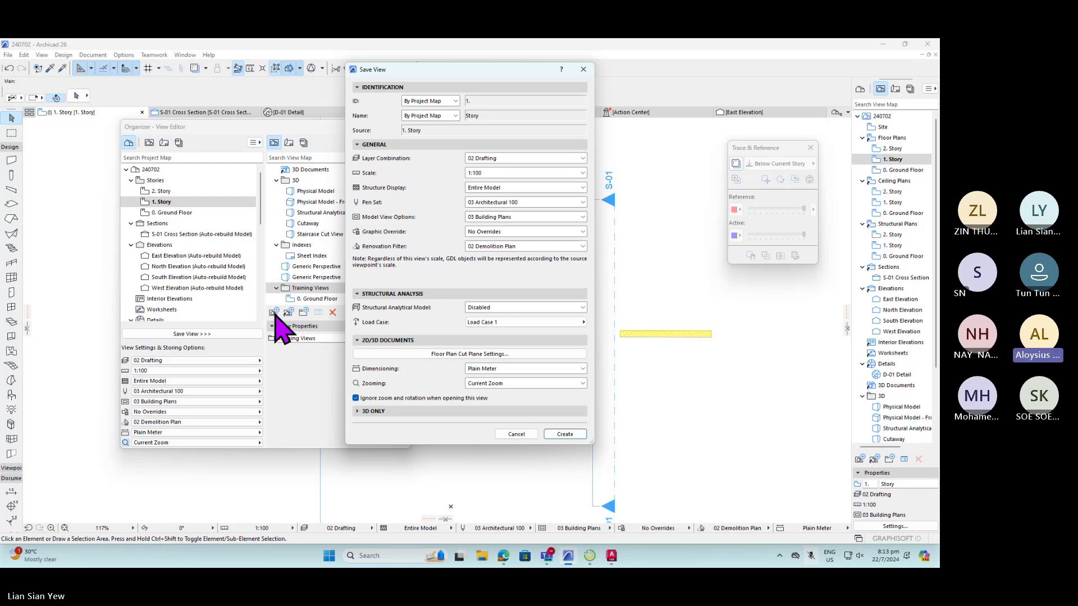
{"action": "left_click", "coordinate": [520, 217]}
{"action": "left_click", "coordinate": [454, 209]}
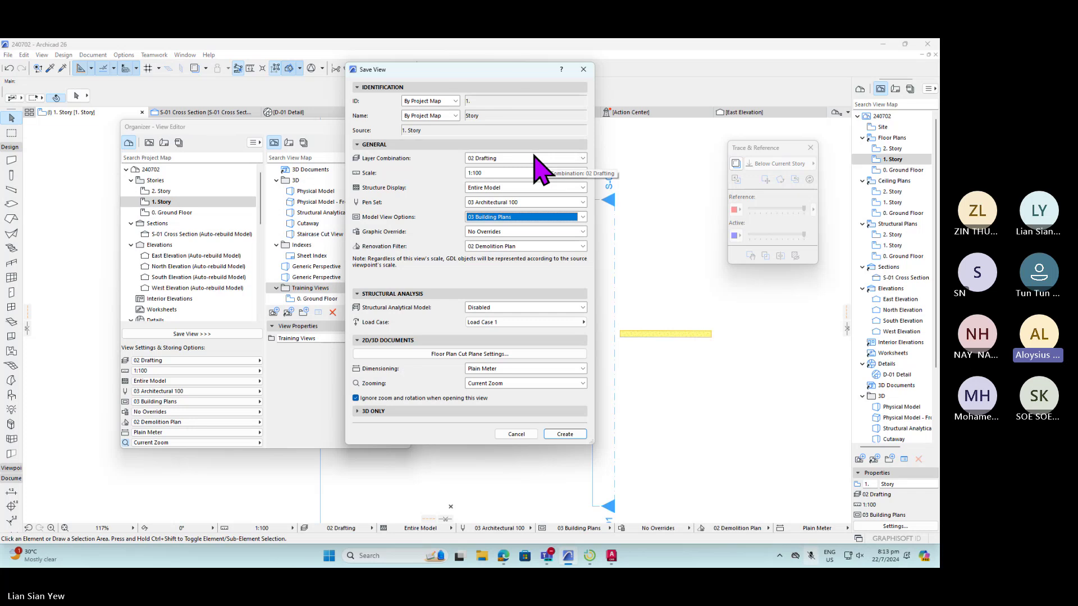
{"action": "left_click", "coordinate": [583, 246]}
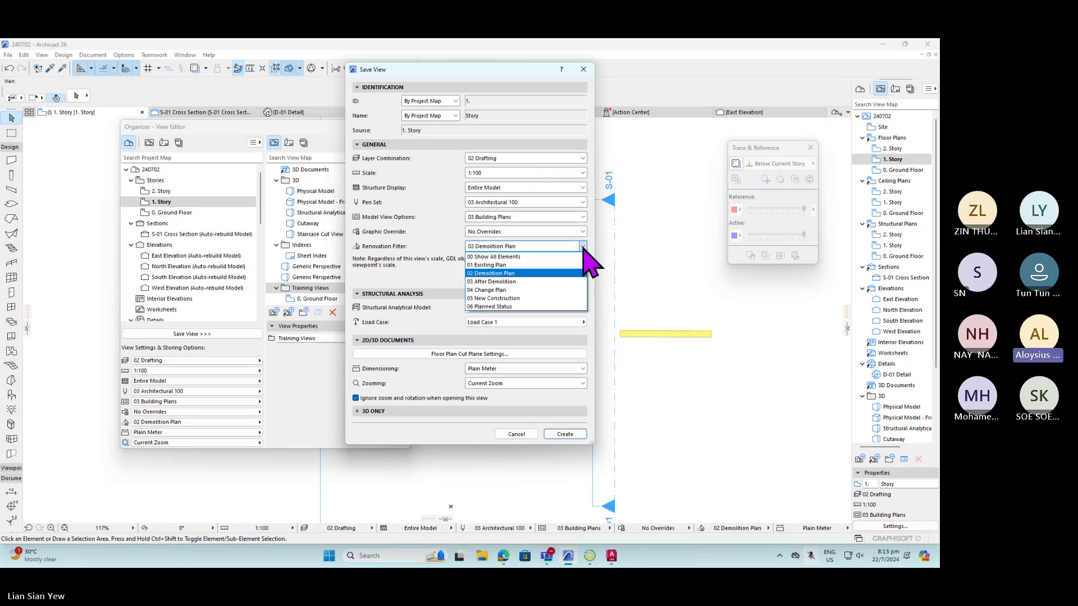
{"action": "left_click", "coordinate": [489, 273]}
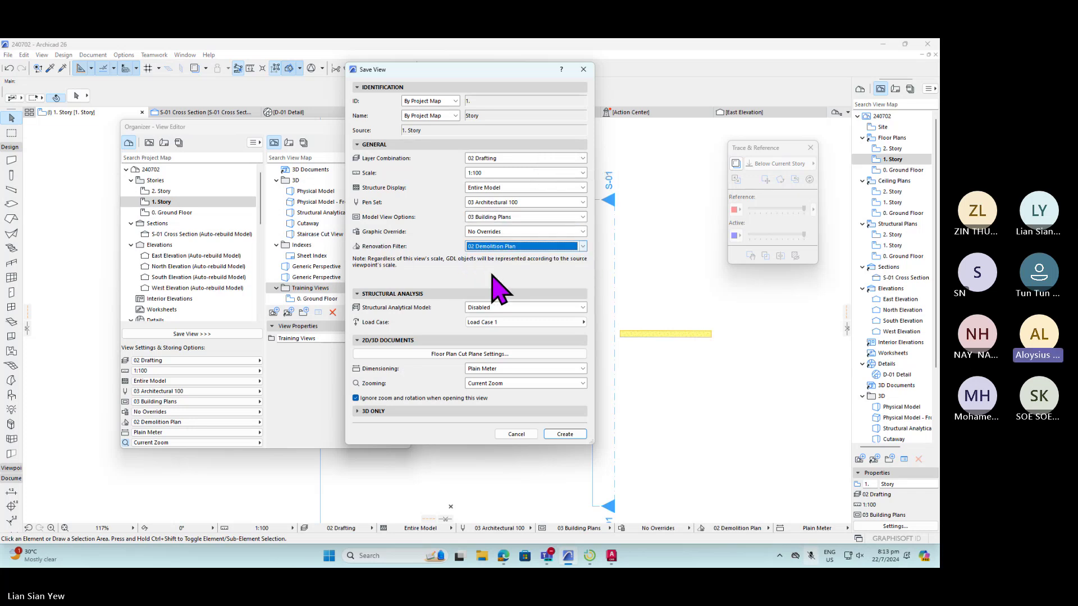
{"action": "left_click", "coordinate": [565, 434]}
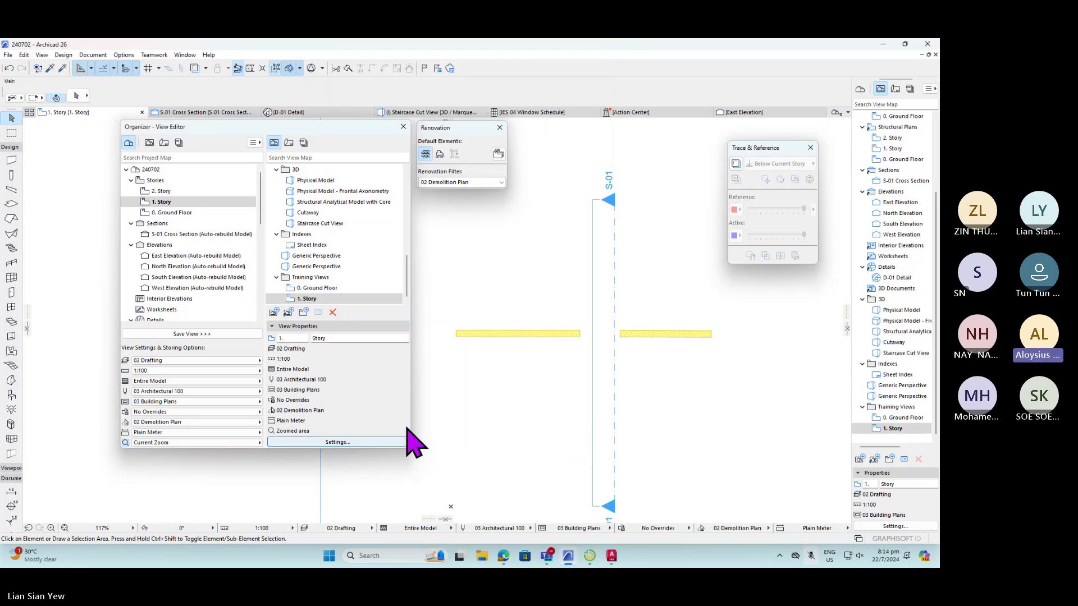
- Rename the saved 1. Story demolition view in the Training Views folder as Renovation
{"action": "double_click", "coordinate": [350, 338]}
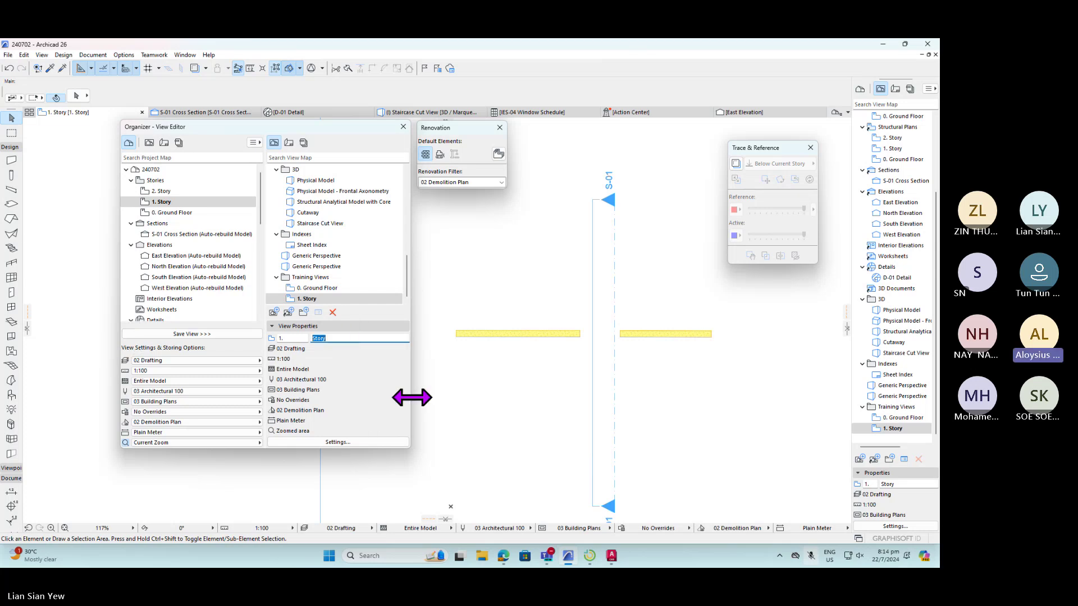
{"action": "type", "text": "Ren"}
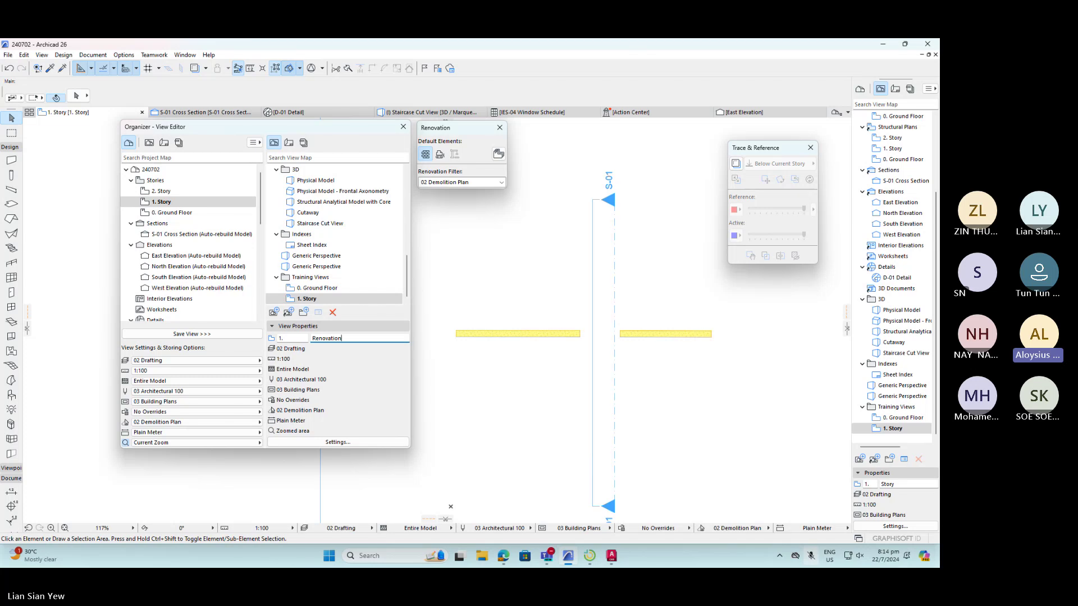
{"action": "type", "text": "ovation"}
{"action": "key", "text": "Return"}
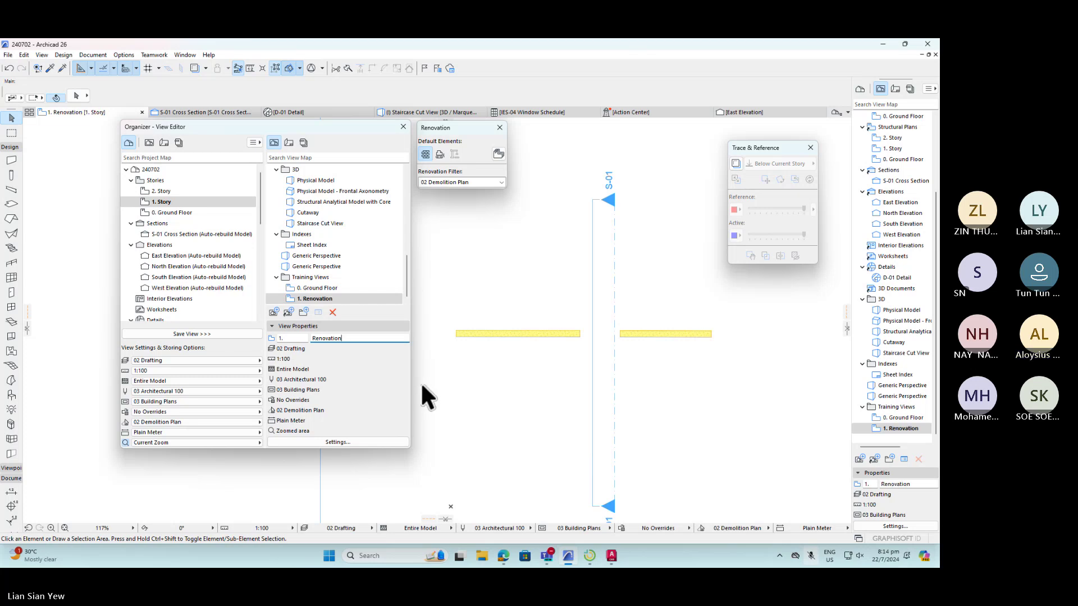
{"action": "left_click", "coordinate": [393, 299]}
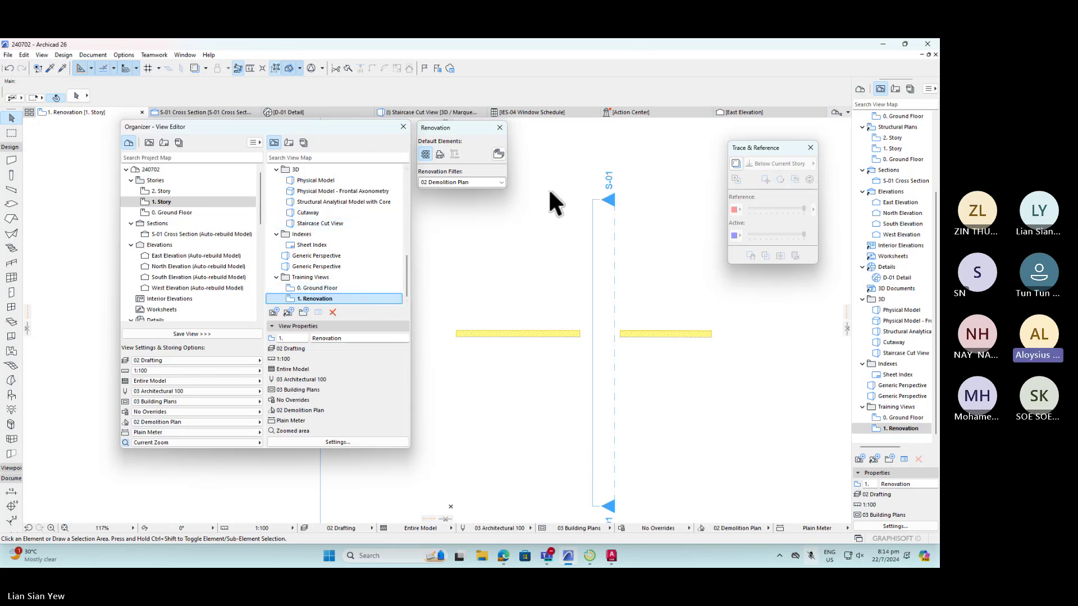
- Compare the 04 Change Plan and 05 New Construction renovation filters on the plan, leaving 05 New Construction applied
{"action": "left_click", "coordinate": [454, 182]}
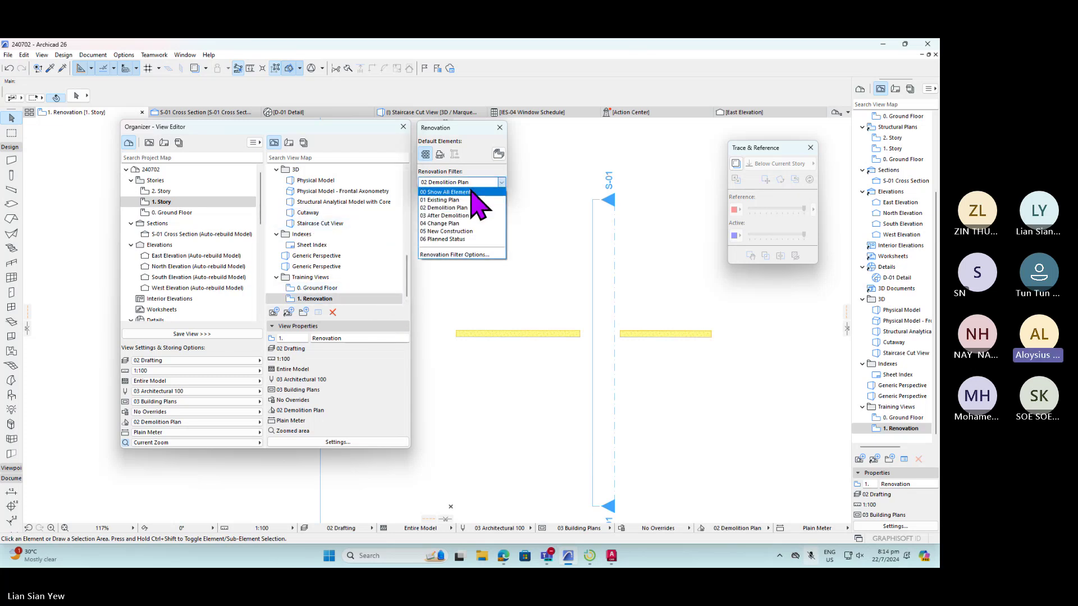
{"action": "left_click", "coordinate": [468, 231]}
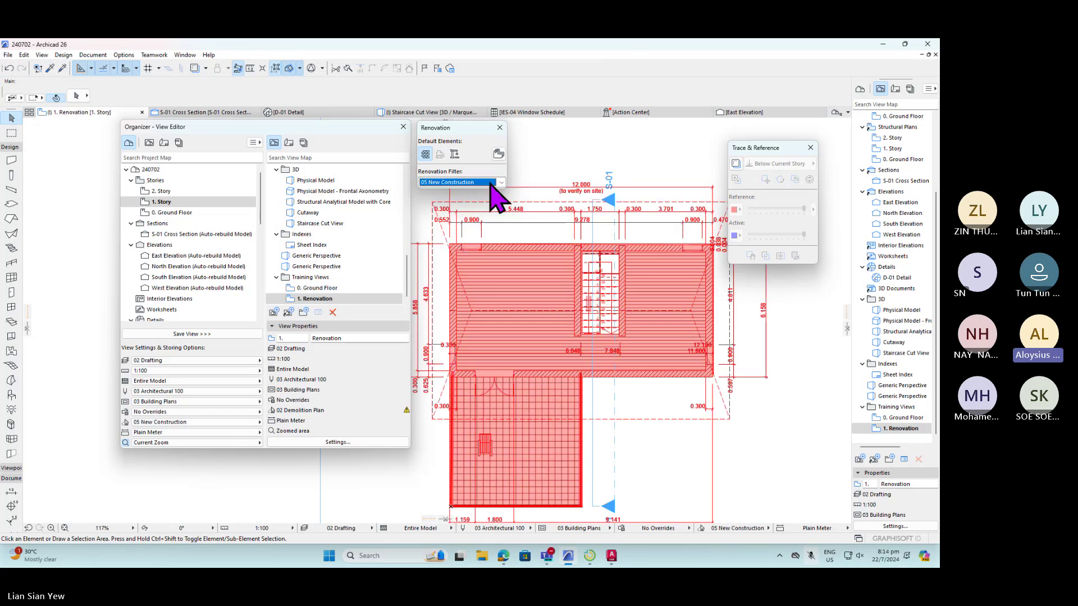
{"action": "left_click", "coordinate": [500, 183]}
{"action": "left_click", "coordinate": [458, 224]}
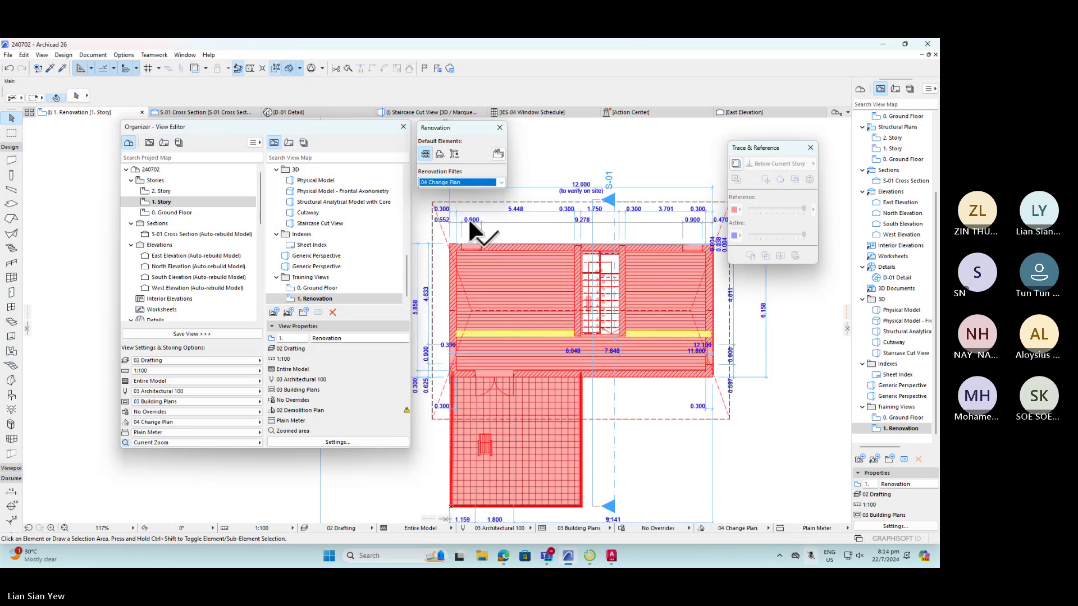
{"action": "left_click", "coordinate": [501, 183]}
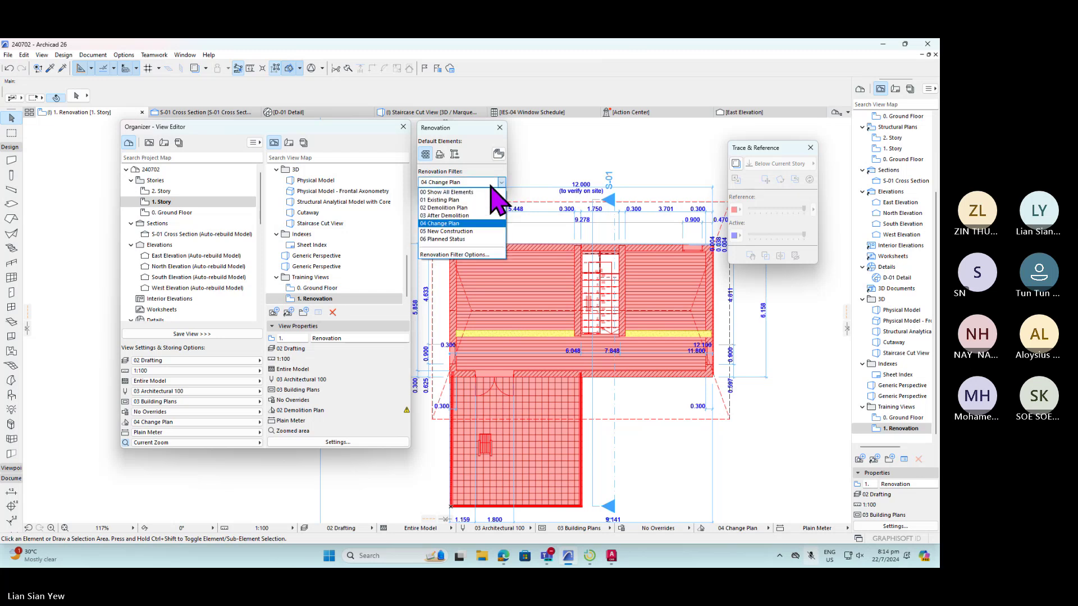
{"action": "left_click", "coordinate": [449, 231]}
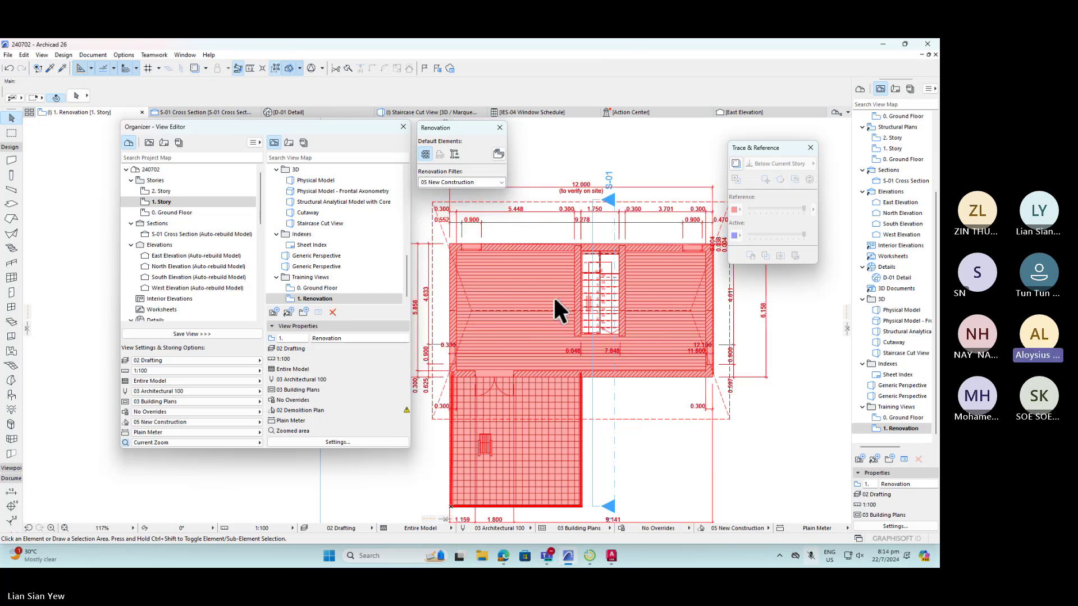
- Save the filtered 1. Story plan as another view in the Training Views folder and rename it New Construction
{"action": "left_click", "coordinate": [292, 299]}
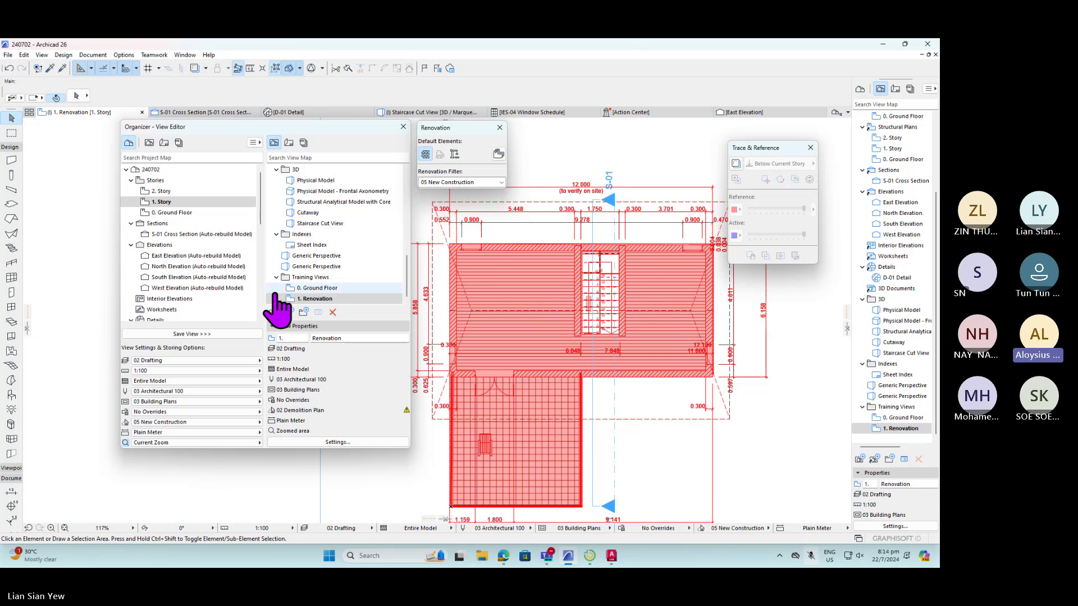
{"action": "left_click", "coordinate": [284, 312]}
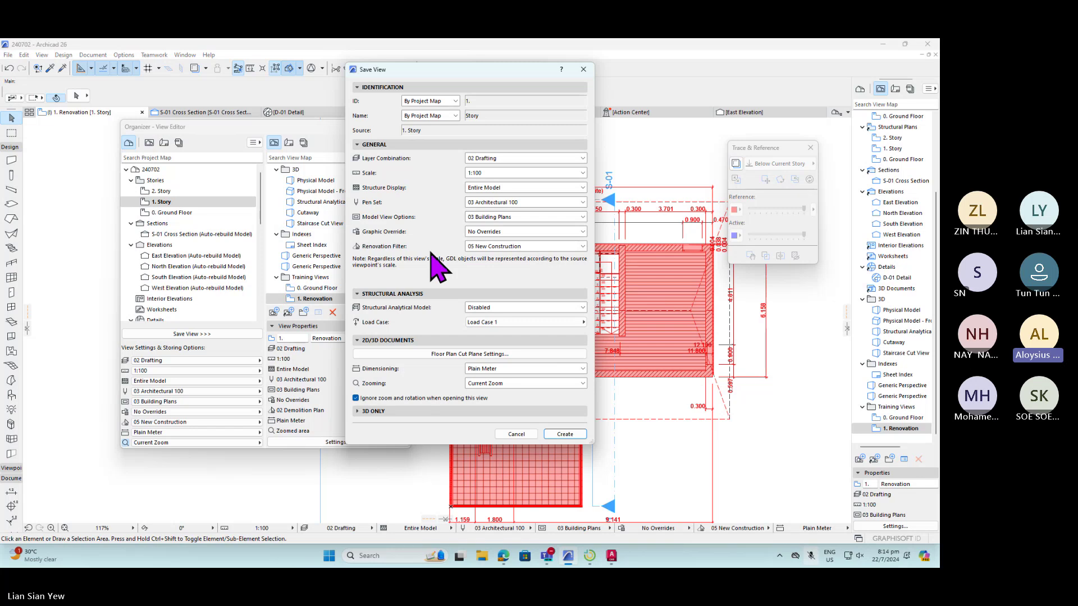
{"action": "left_click", "coordinate": [565, 435]}
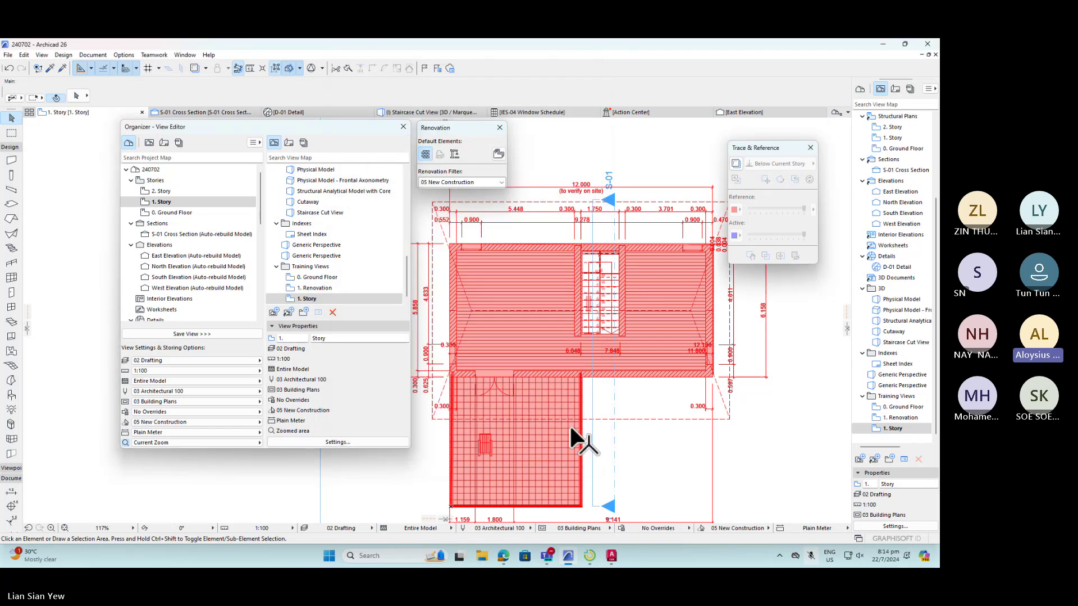
{"action": "left_click", "coordinate": [303, 338]}
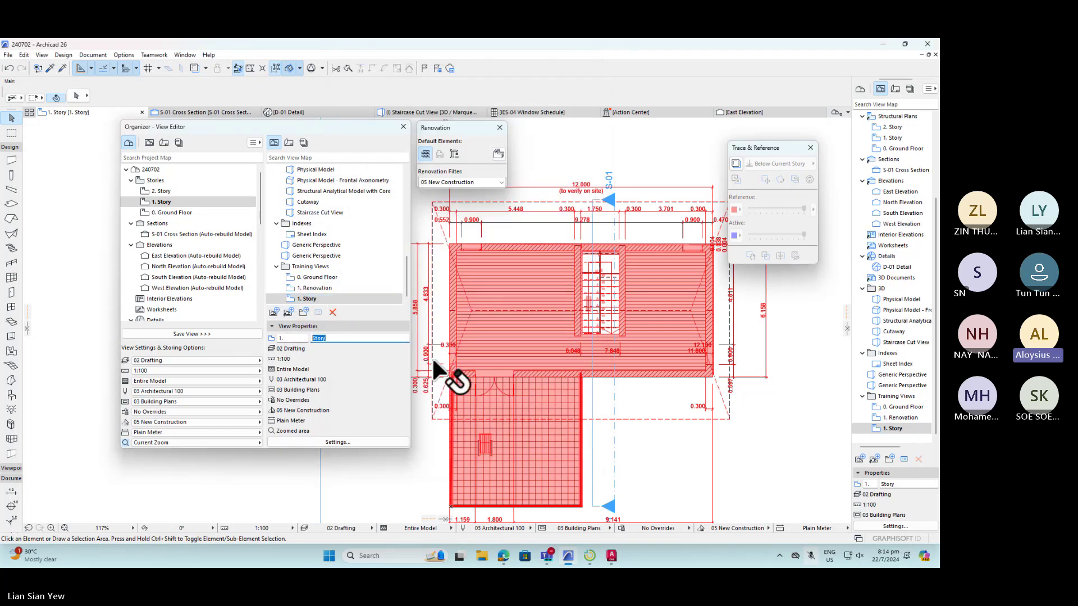
{"action": "type", "text": "New"}
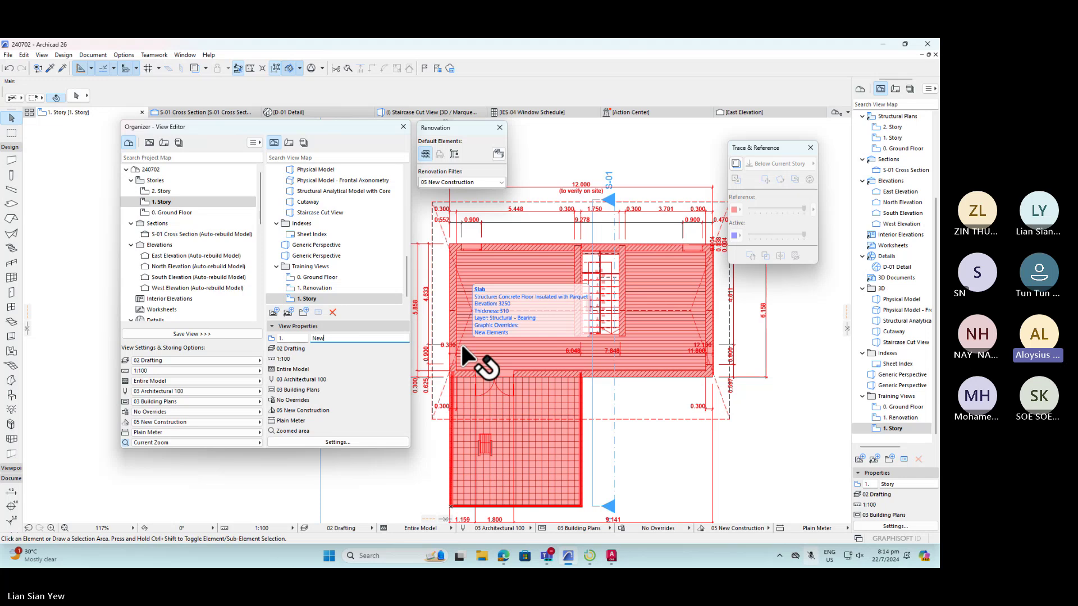
{"action": "type", "text": " Construction"}
{"action": "key", "text": "Return"}
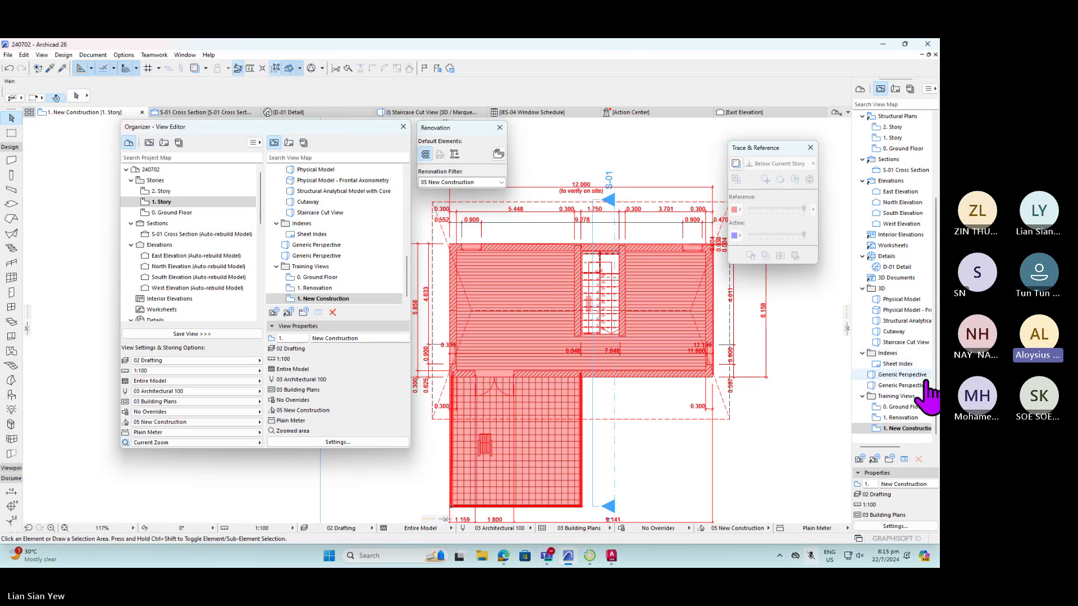
- Switch the navigator to the Layout Book and open the A.01.1 Ground Floor layout from the A.01 Floor Plans subset
{"action": "left_click", "coordinate": [897, 89]}
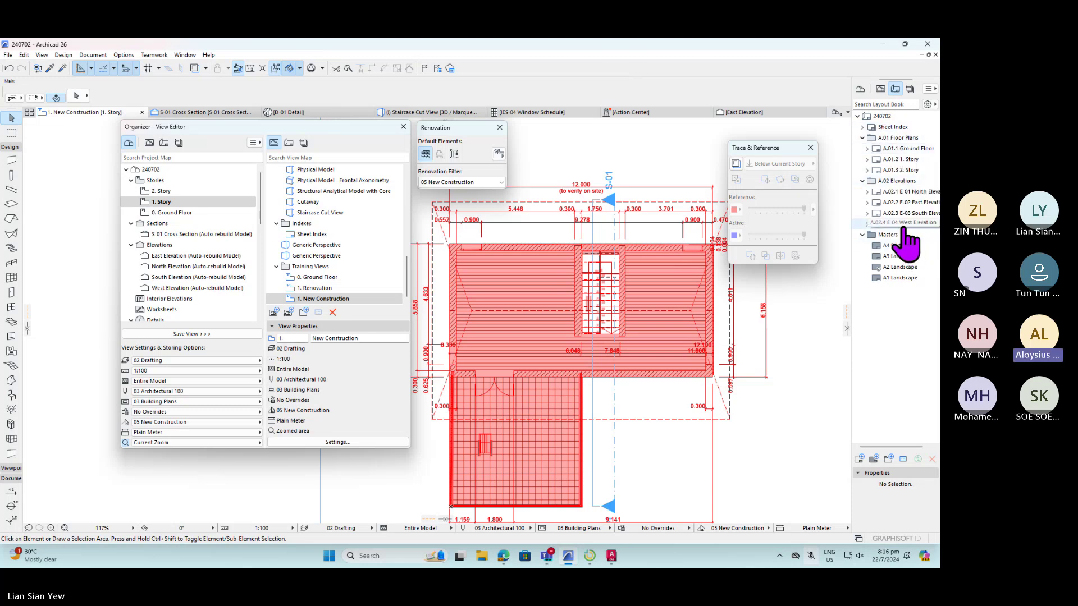
{"action": "left_click", "coordinate": [902, 138]}
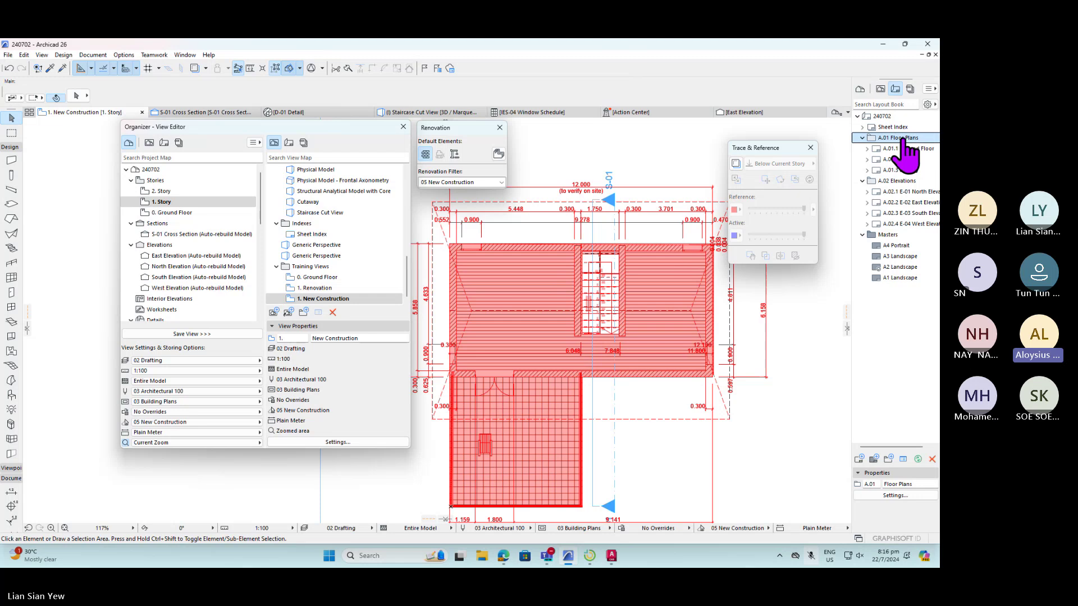
{"action": "double_click", "coordinate": [902, 138]}
{"action": "double_click", "coordinate": [902, 138]}
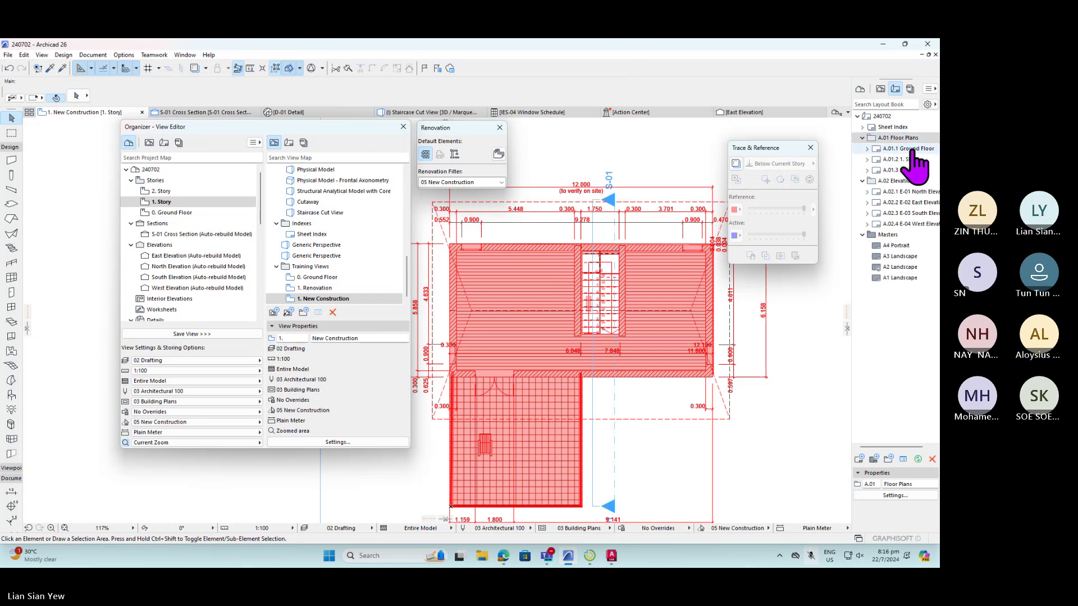
{"action": "left_click", "coordinate": [905, 149]}
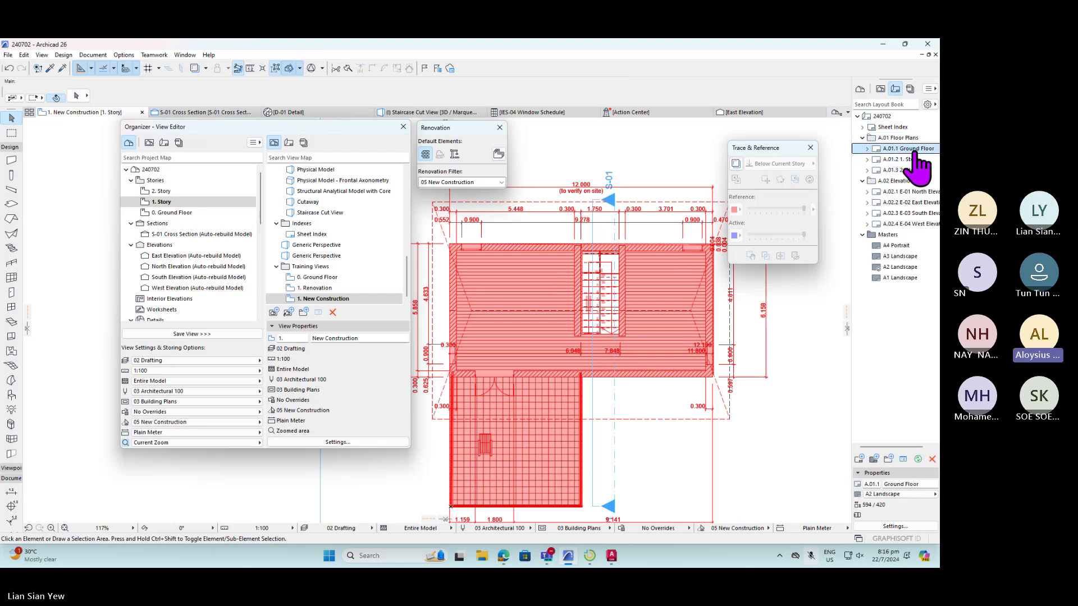
{"action": "double_click", "coordinate": [914, 150]}
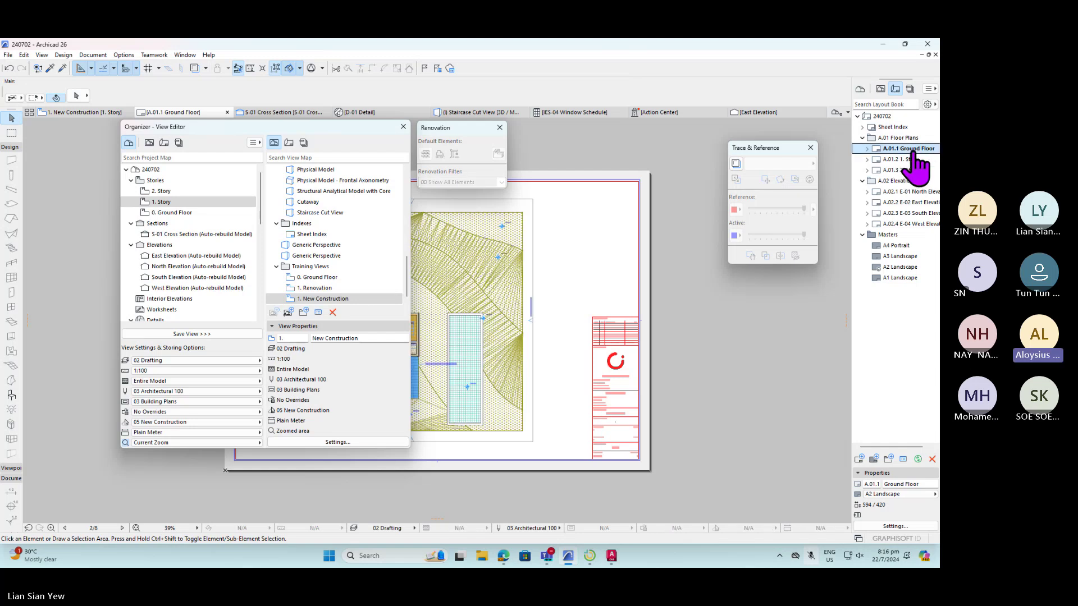
- Move the Organizer clear of the sheet and view the A.01.2 1. Story and A.01.3 2. Story layouts
{"action": "left_click_drag", "start_coordinate": [327, 128], "coordinate": [231, 369]}
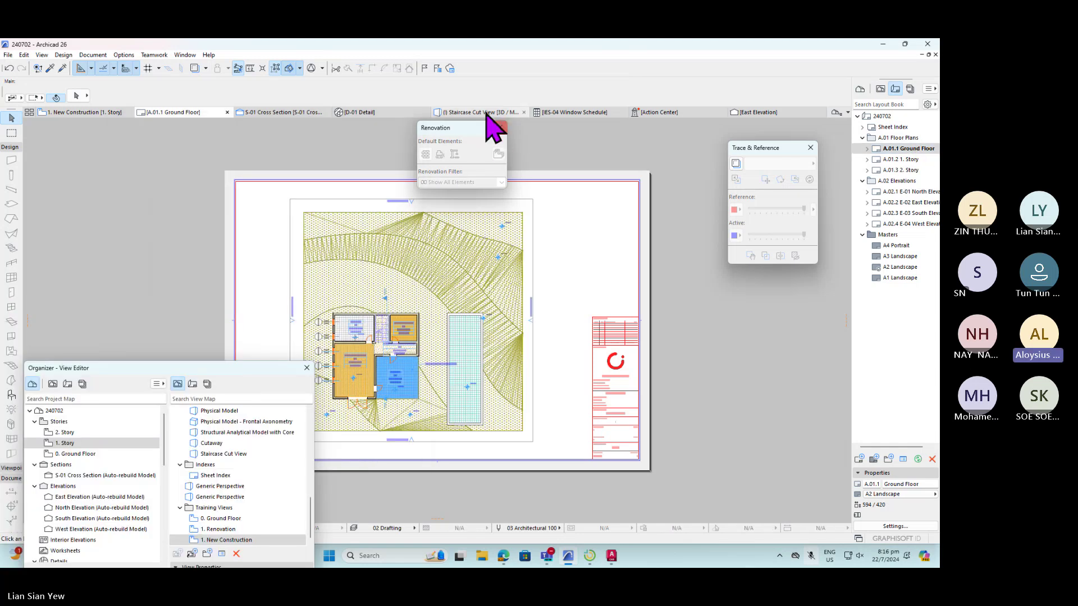
{"action": "left_click", "coordinate": [682, 353]}
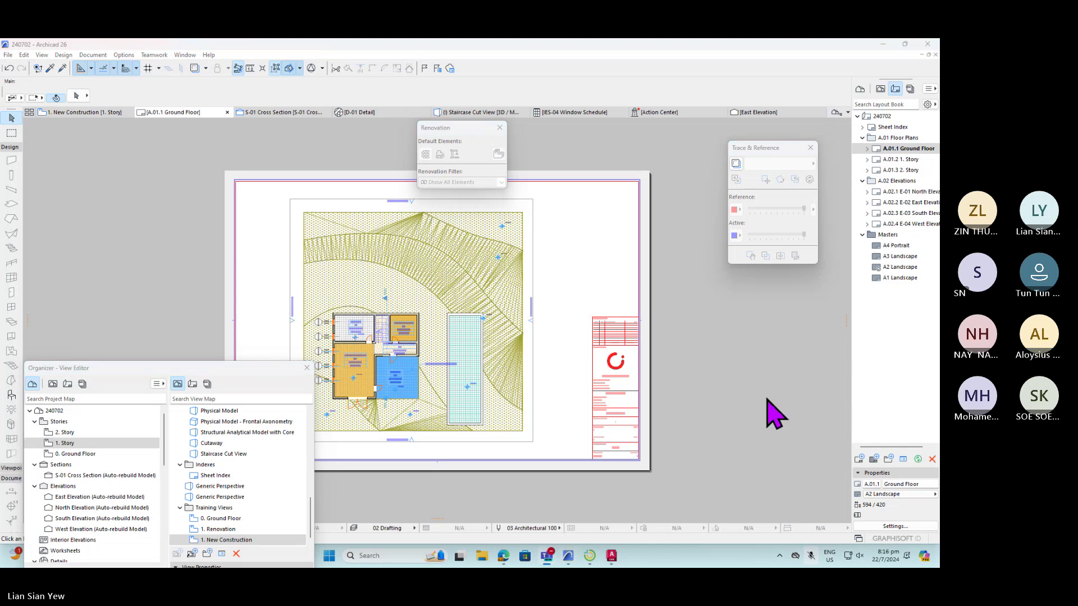
{"action": "left_click", "coordinate": [913, 163]}
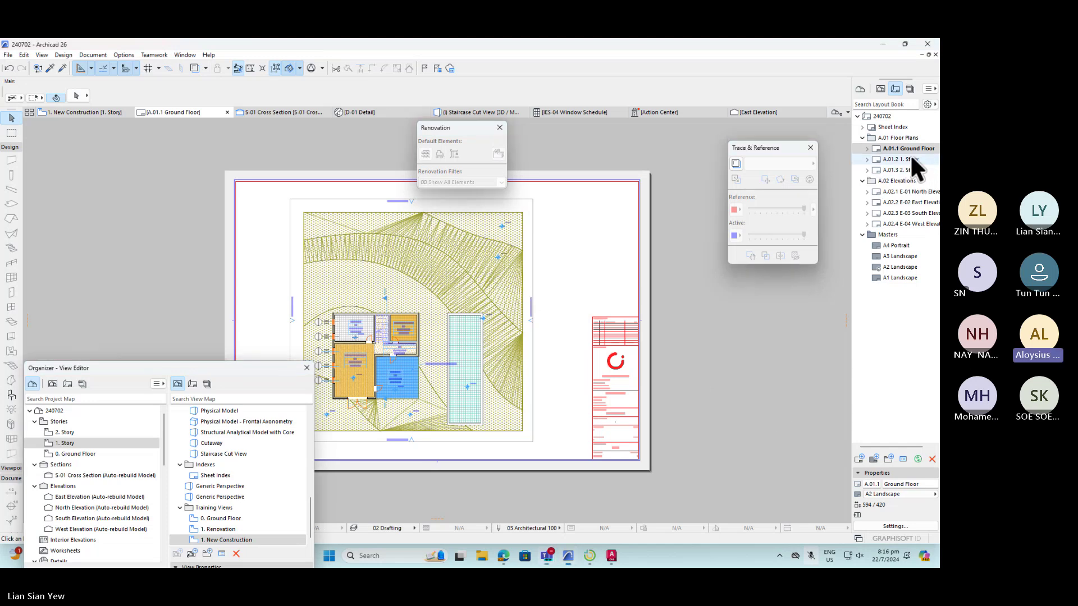
{"action": "left_click", "coordinate": [910, 160]}
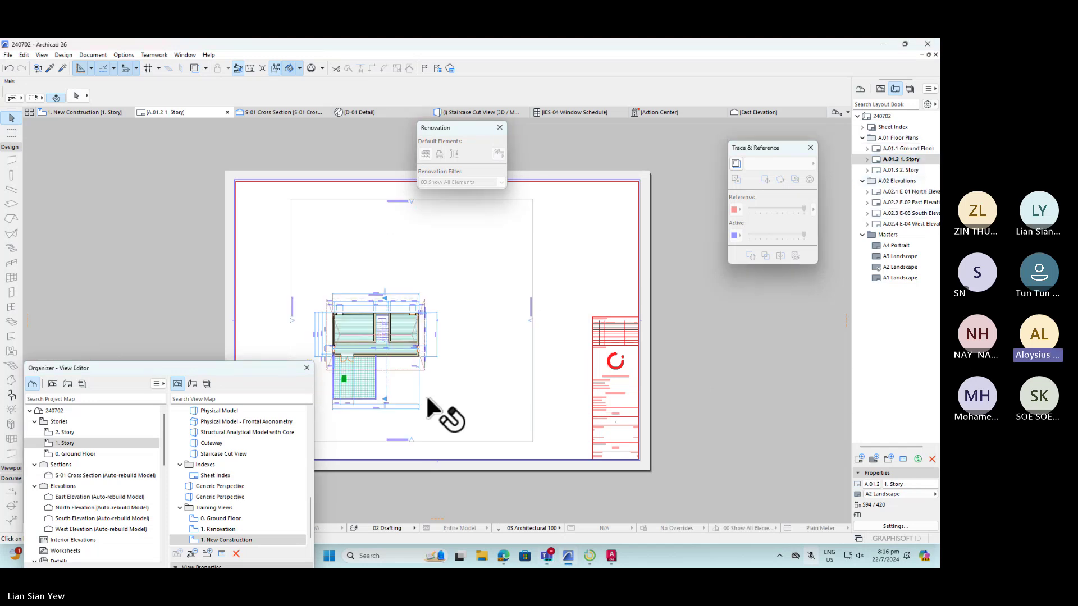
{"action": "left_click", "coordinate": [908, 170]}
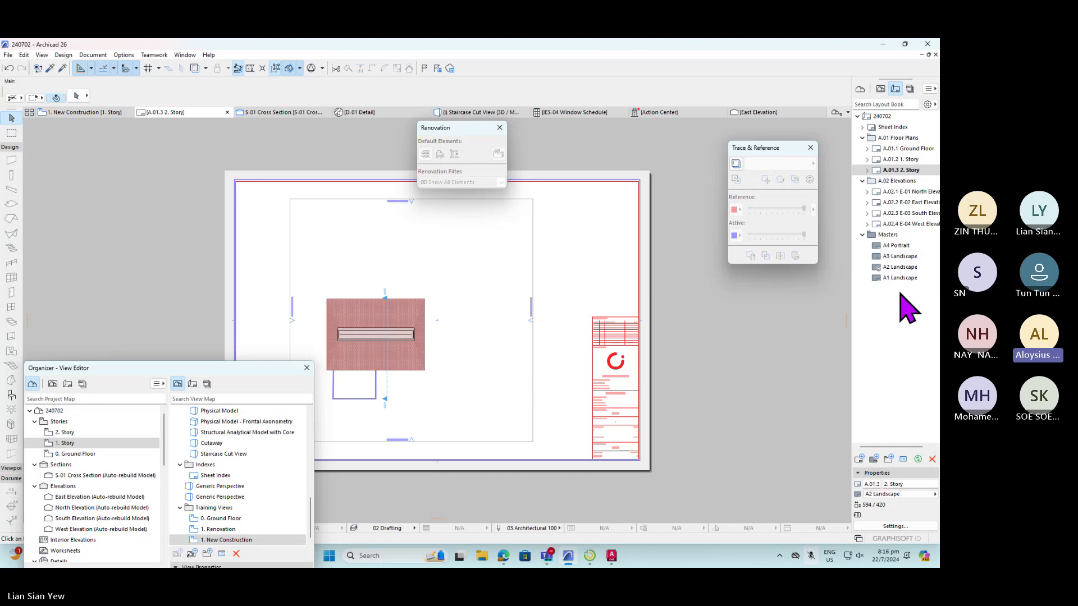
{"action": "left_click", "coordinate": [910, 336]}
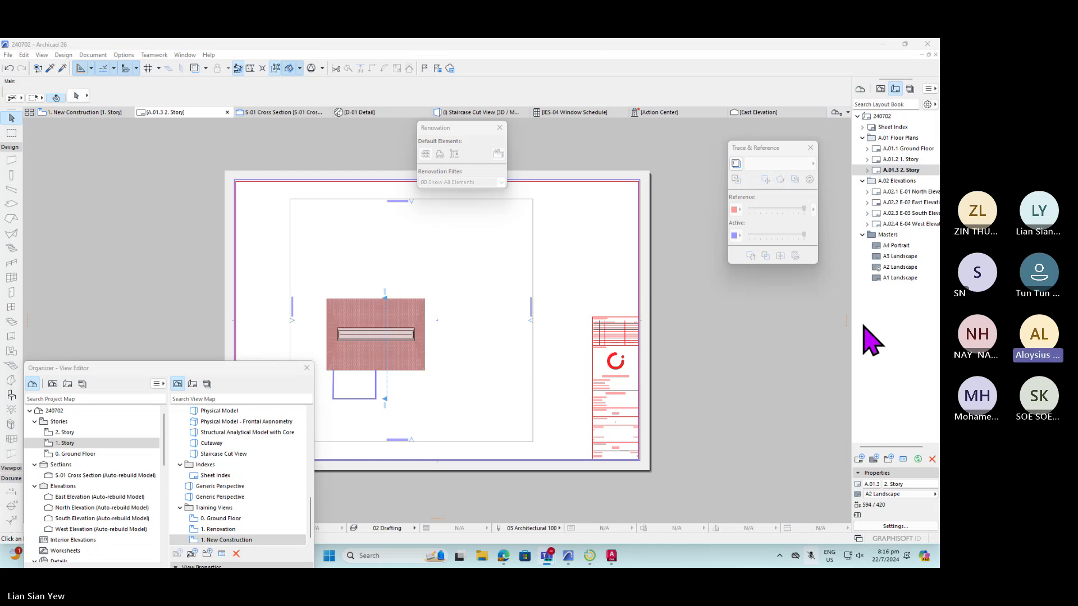
{"action": "left_click", "coordinate": [871, 459]}
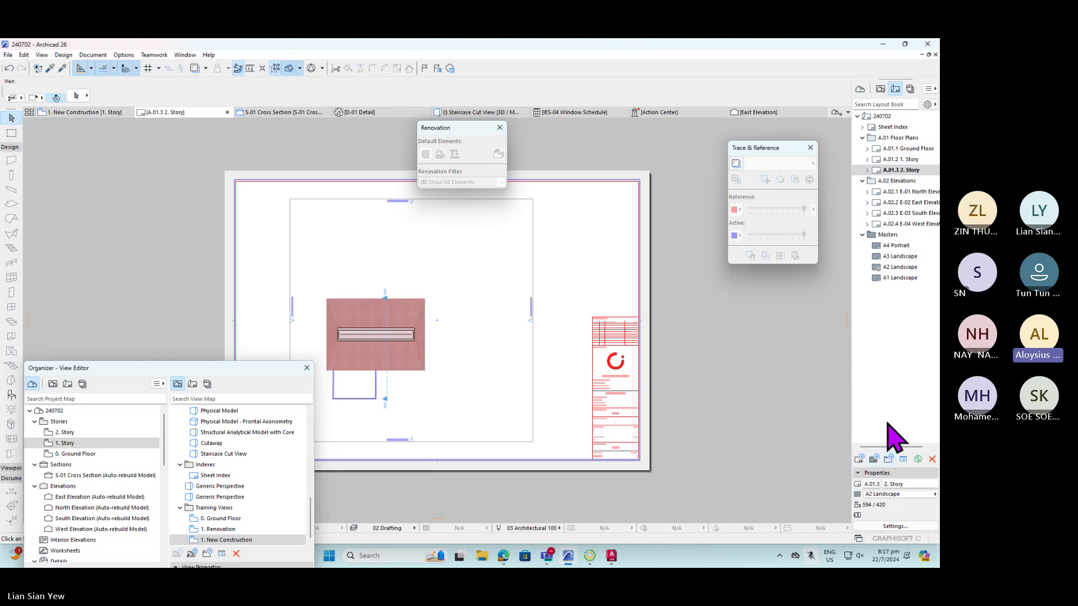
{"action": "left_click", "coordinate": [884, 377]}
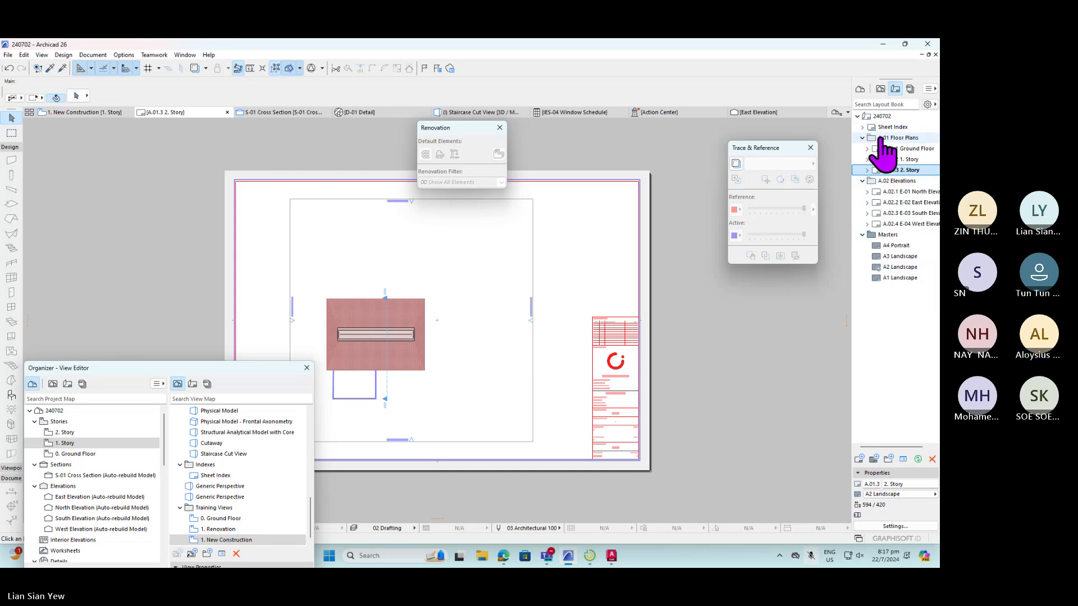
- Create a new Layout Book subset named Training Views directly after the Sheet Index, with an automatically assigned ID
{"action": "left_click", "coordinate": [903, 127]}
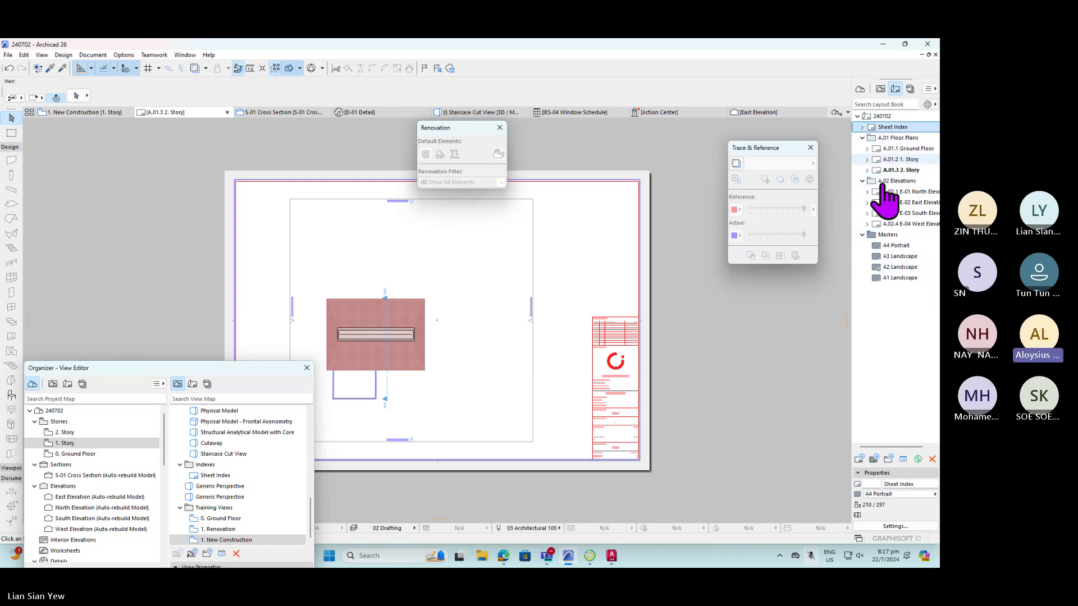
{"action": "left_click", "coordinate": [890, 458]}
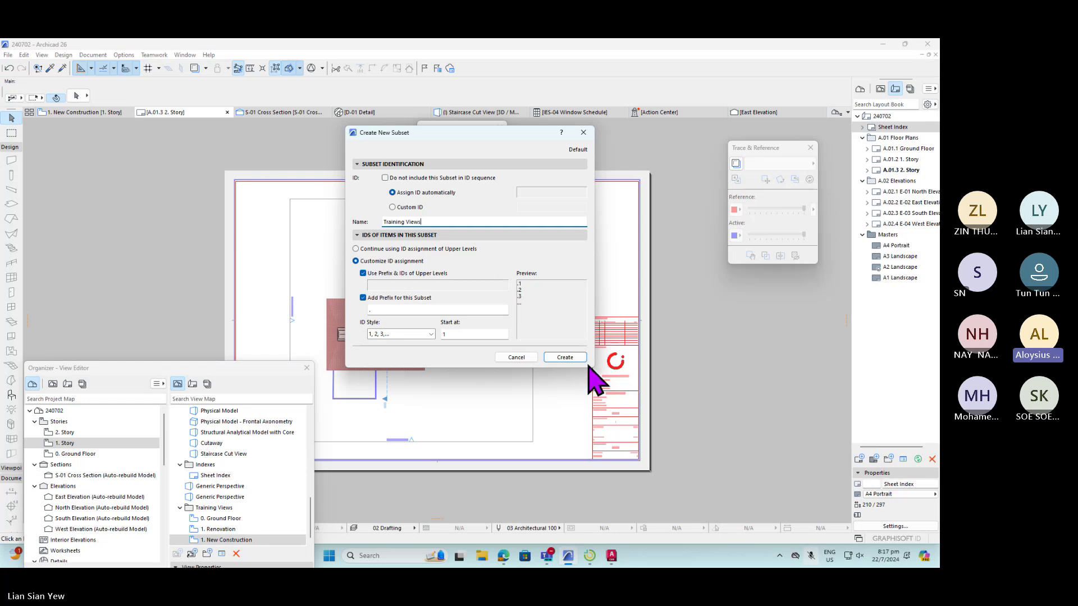
{"action": "left_click", "coordinate": [566, 357]}
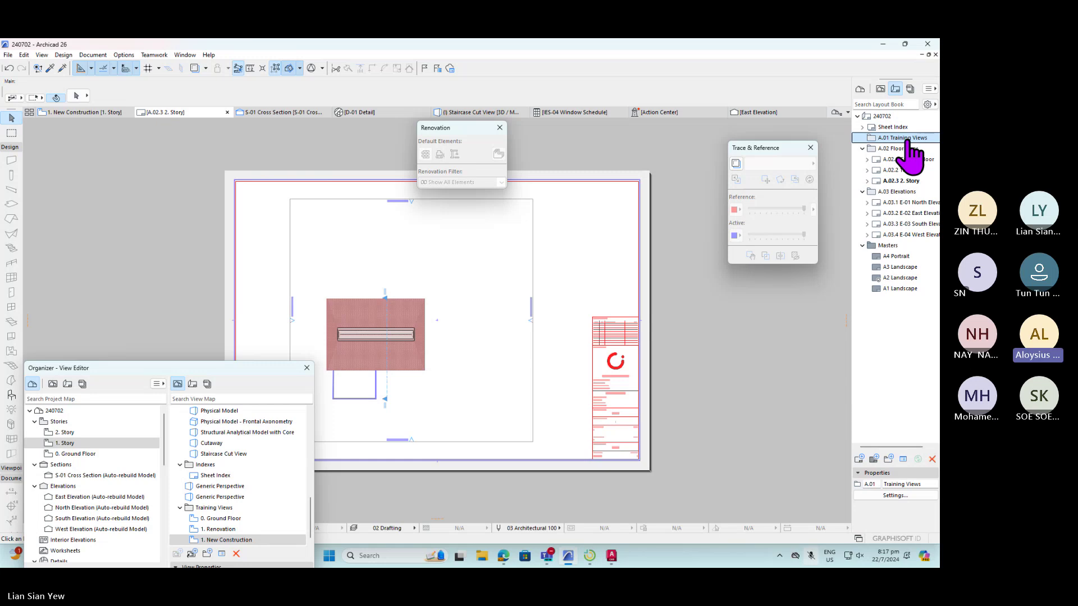
- Create a layout named Renovation Views in the Training Views subset, using the A2 Landscape master
{"action": "left_click", "coordinate": [860, 459]}
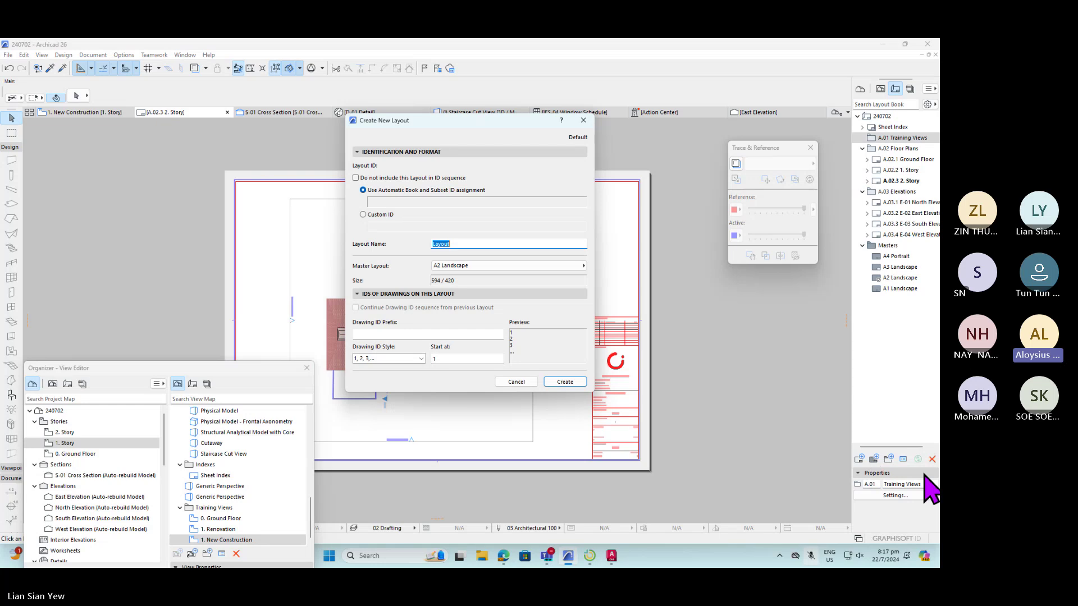
{"action": "type", "text": "Views"}
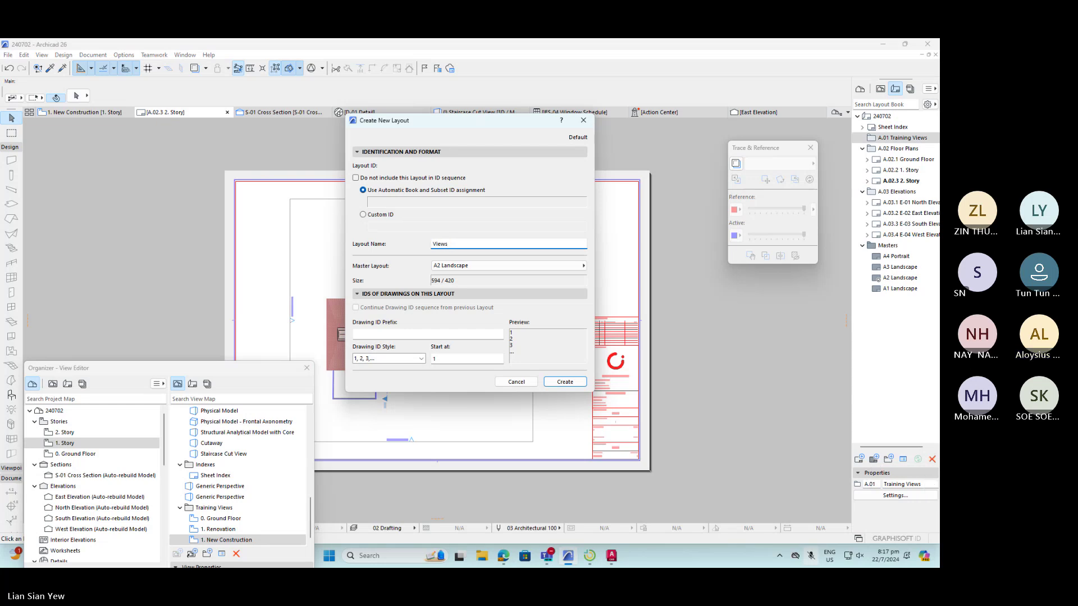
{"action": "type", "text": "Renovation"}
{"action": "left_click", "coordinate": [564, 382]}
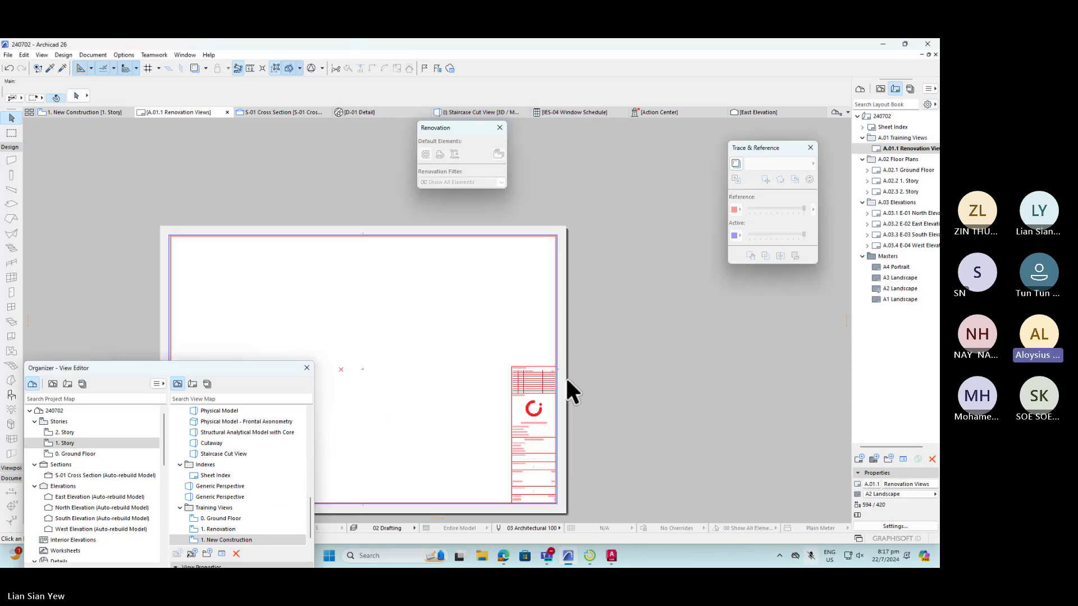
{"action": "scroll", "coordinate": [640, 236], "scroll_direction": "down", "scroll_amount": 3}
{"action": "scroll", "coordinate": [496, 331], "scroll_direction": "up", "scroll_amount": 4}
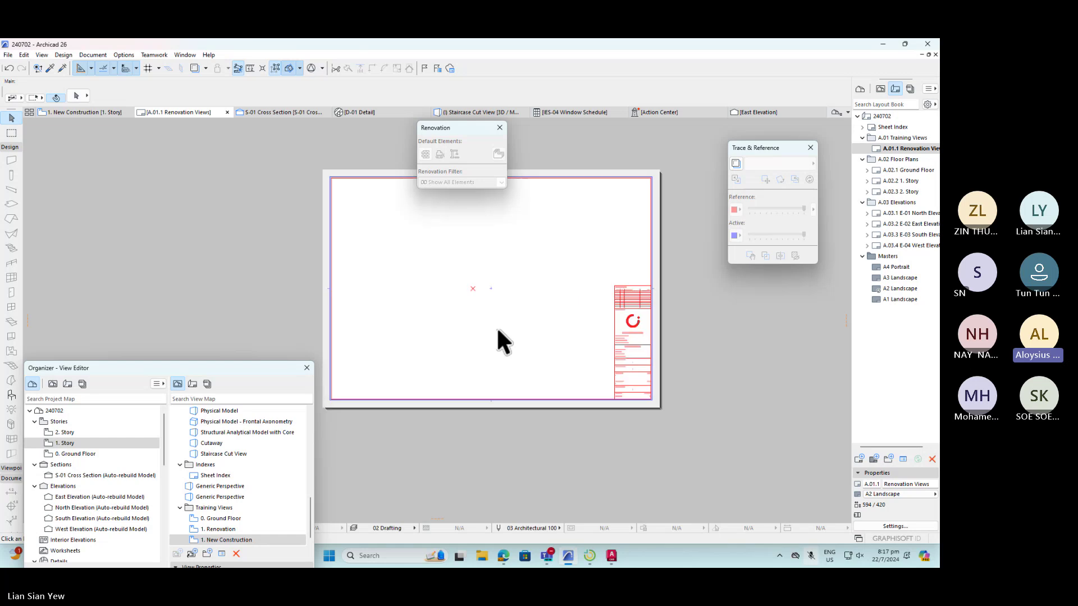
- View the Ground Floor layout for comparison, reopen the empty Renovation Views layout, and move the Renovation palette clear of the sheet
{"action": "left_click", "coordinate": [912, 171]}
{"action": "double_click", "coordinate": [912, 172]}
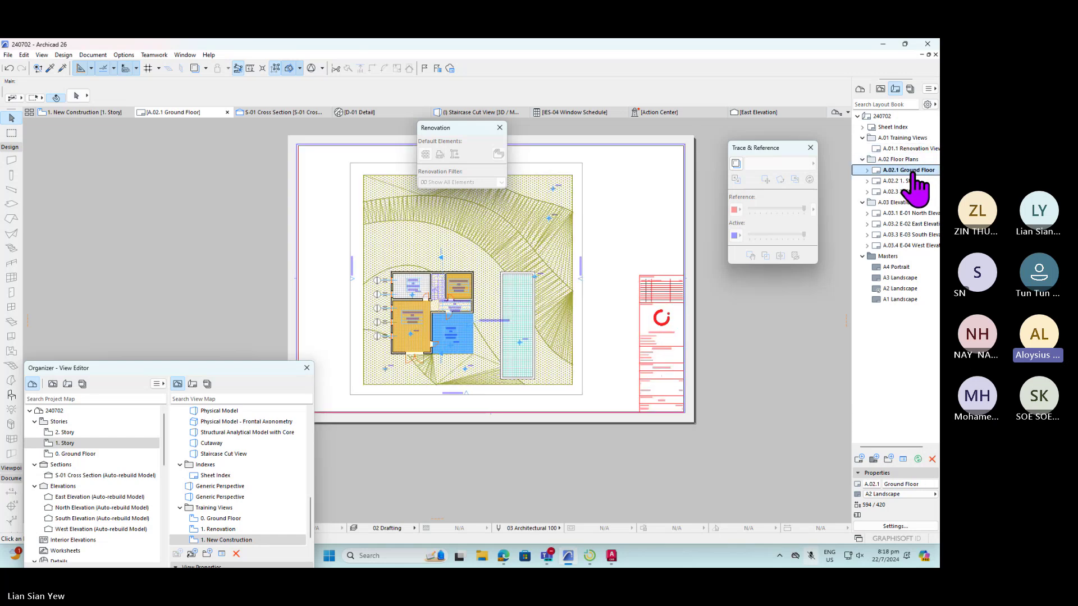
{"action": "double_click", "coordinate": [900, 149]}
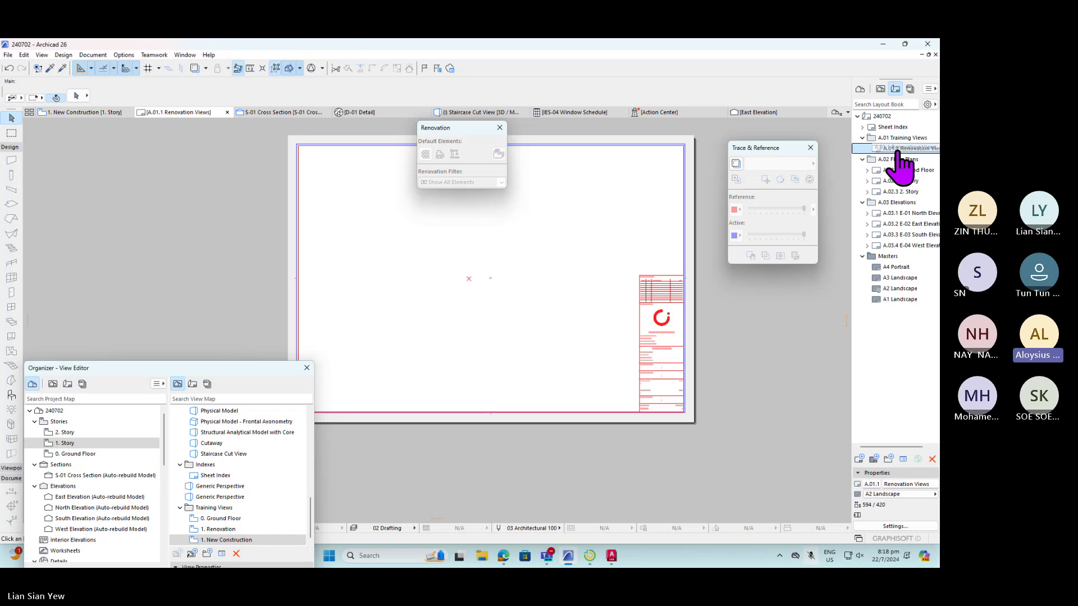
{"action": "left_click_drag", "start_coordinate": [470, 132], "coordinate": [104, 197]}
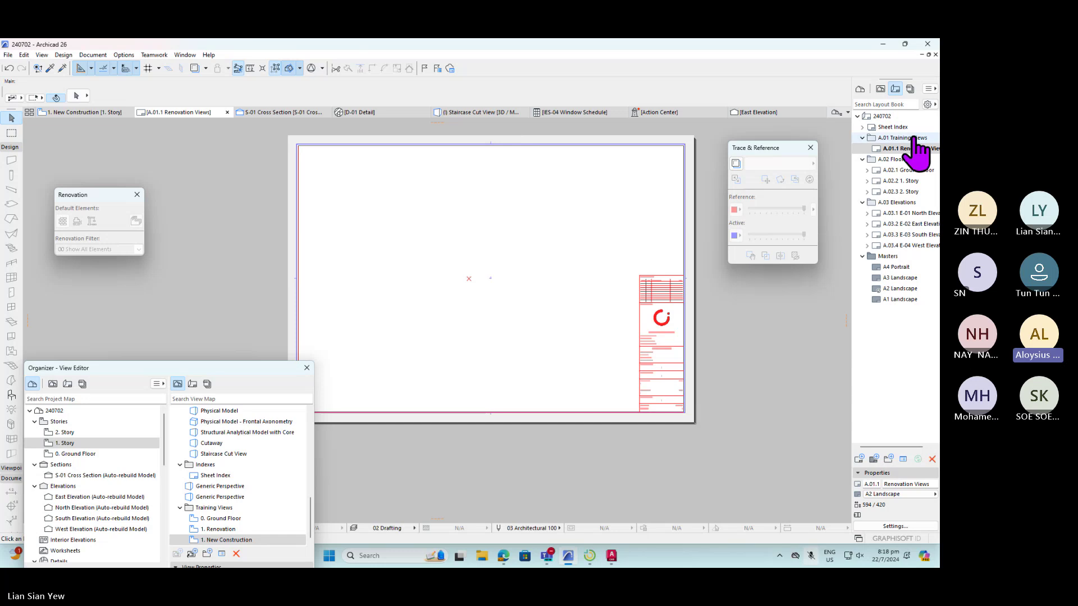
- Place the Ground Floor, Renovation and New Construction views from the Training Views folder together on the Renovation Views layout
{"action": "left_click", "coordinate": [881, 88]}
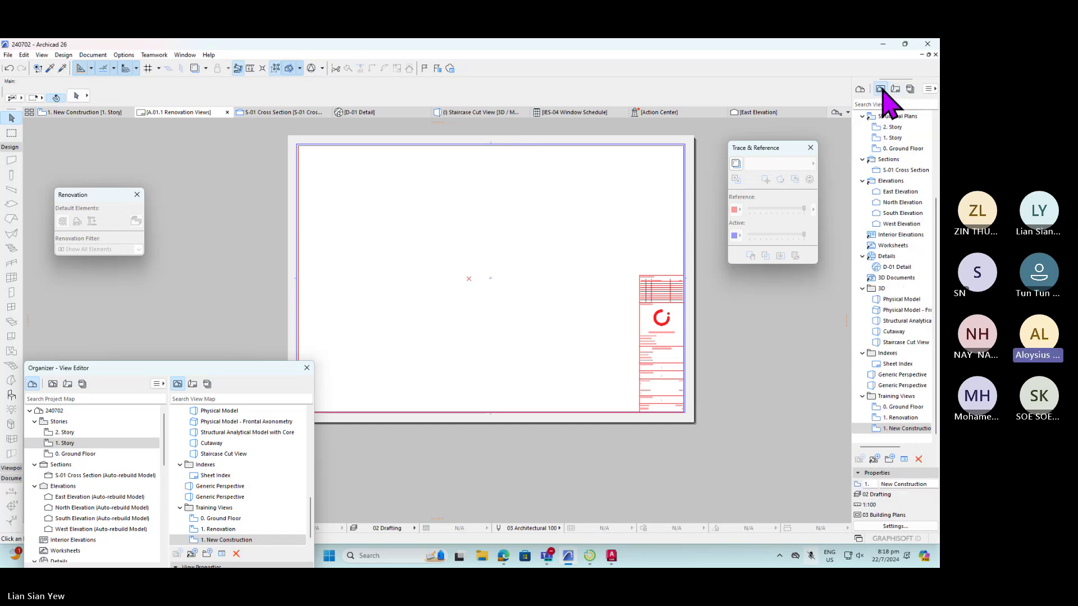
{"action": "left_click", "coordinate": [899, 408]}
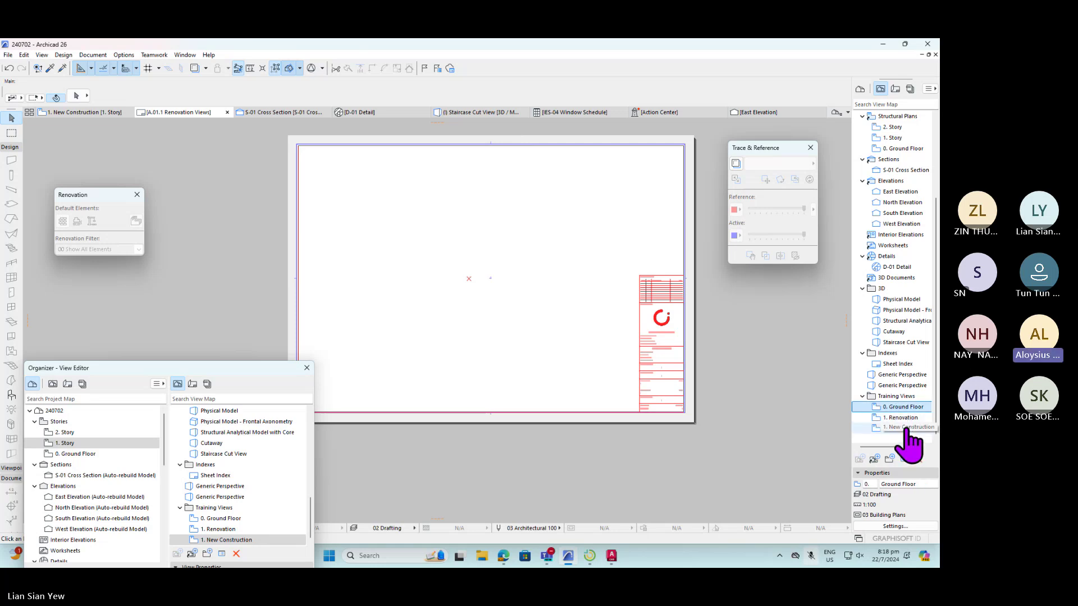
{"action": "left_click", "coordinate": [905, 429], "text": "shift"}
{"action": "mouse_move", "coordinate": [902, 428]}
{"action": "left_mouse_down"}
{"action": "mouse_move", "coordinate": [585, 325]}
{"action": "mouse_move", "coordinate": [432, 224]}
{"action": "mouse_move", "coordinate": [438, 245]}
{"action": "mouse_move", "coordinate": [428, 236]}
{"action": "left_mouse_up"}
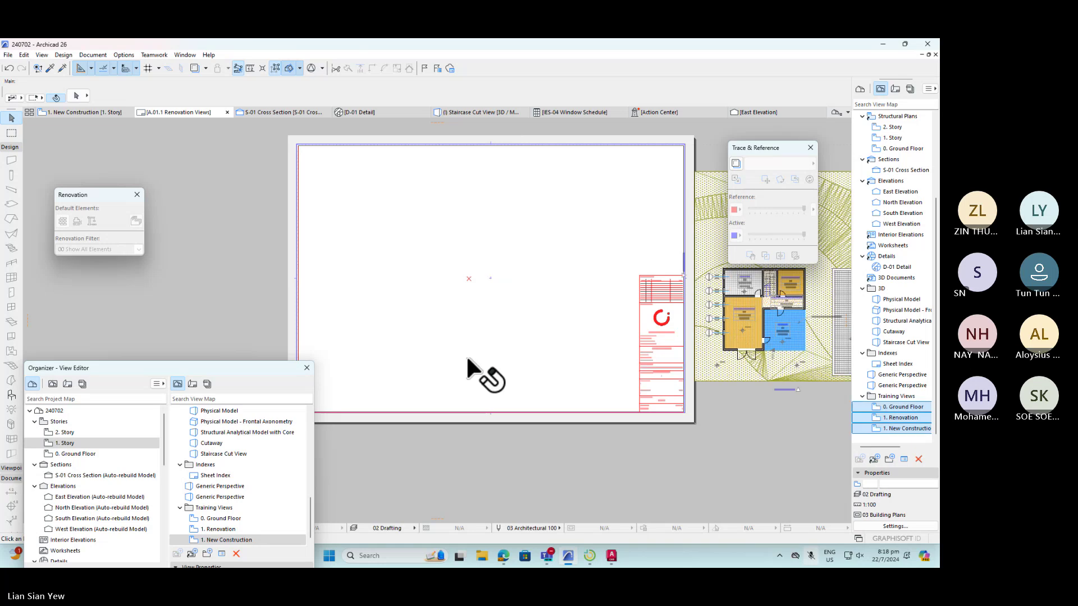
{"action": "scroll", "coordinate": [359, 304], "scroll_direction": "down", "scroll_amount": 3}
{"action": "scroll", "coordinate": [505, 280], "scroll_direction": "up", "scroll_amount": 3}
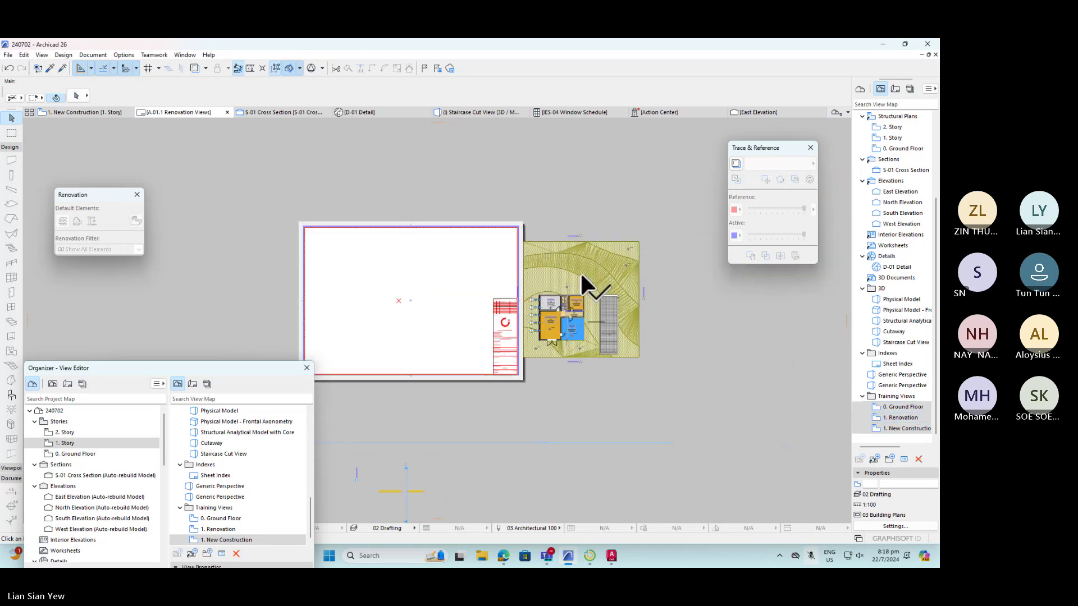
- Move the Ground Floor drawing from beside the sheet onto its left half
{"action": "scroll", "coordinate": [671, 227], "scroll_direction": "down", "scroll_amount": 2}
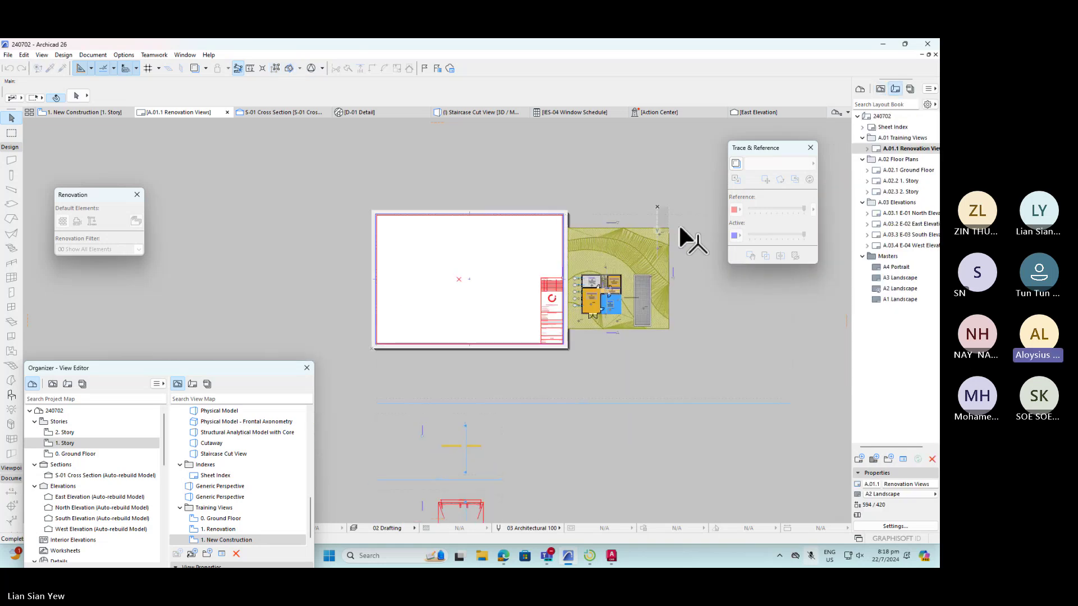
{"action": "scroll", "coordinate": [668, 241], "scroll_direction": "down", "scroll_amount": 2}
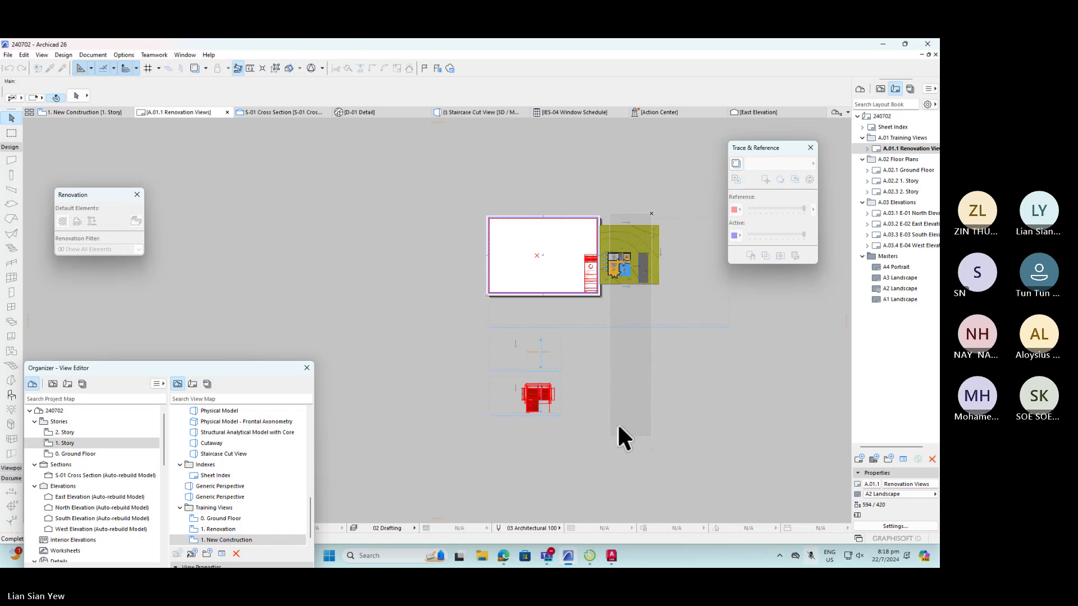
{"action": "left_click", "coordinate": [627, 310]}
{"action": "left_click_drag", "start_coordinate": [646, 284], "coordinate": [533, 284]}
- Move the Renovation and New Construction drawings from below the sheet up beside the Ground Floor plan
{"action": "left_click", "coordinate": [532, 352]}
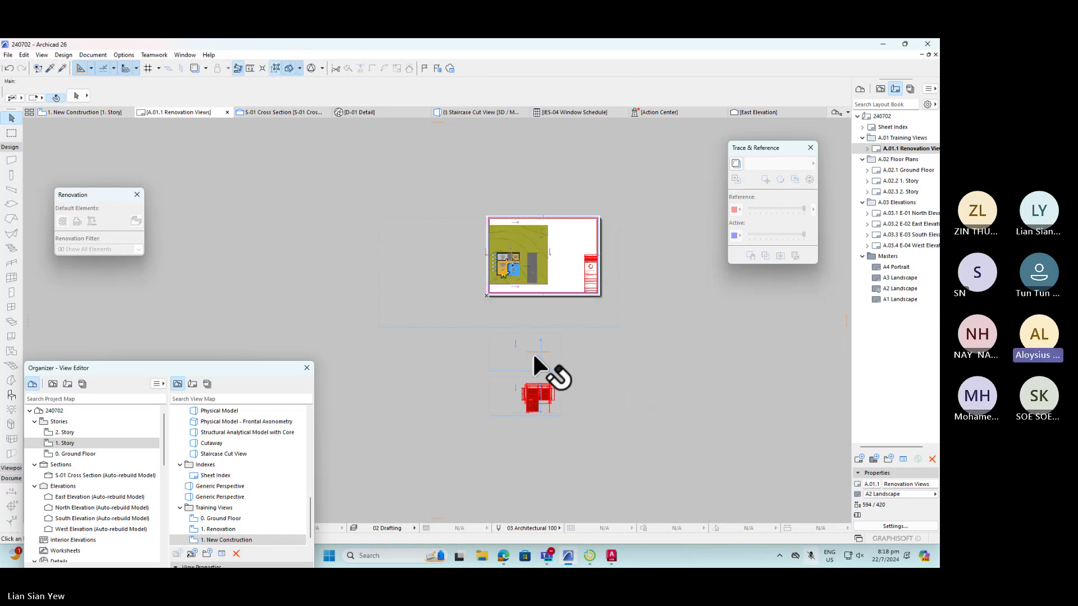
{"action": "left_click_drag", "start_coordinate": [546, 361], "coordinate": [563, 270]}
{"action": "left_click", "coordinate": [534, 398]}
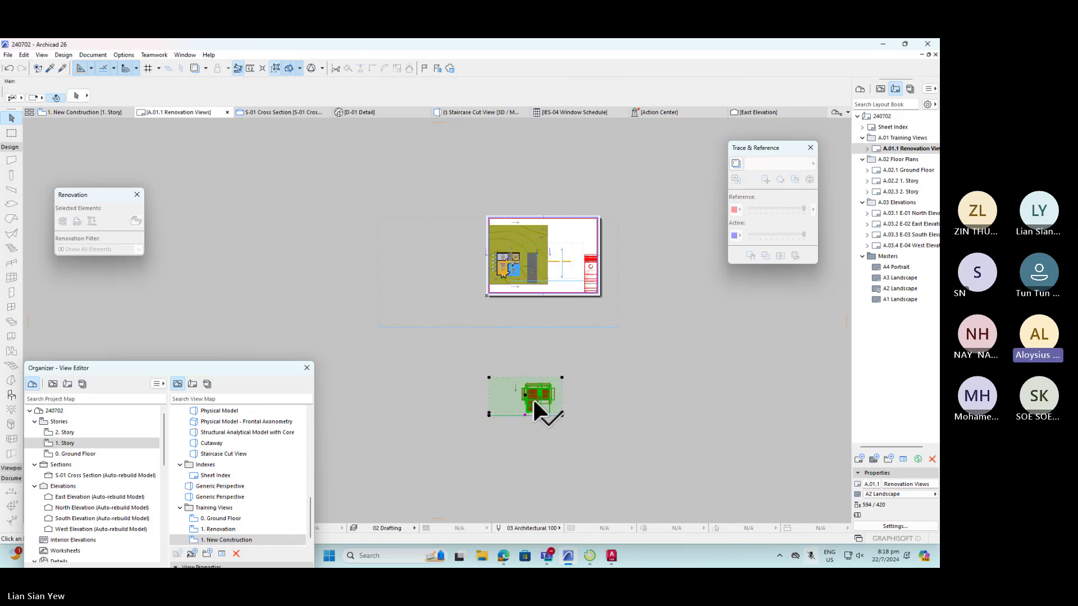
{"action": "left_click_drag", "start_coordinate": [540, 400], "coordinate": [558, 289]}
{"action": "left_click", "coordinate": [561, 288]}
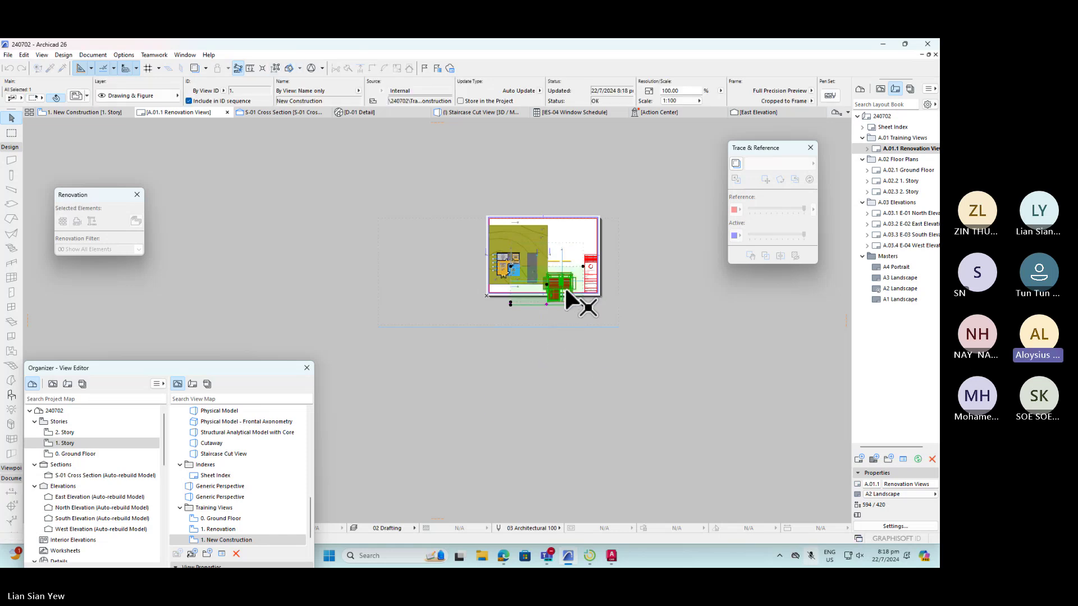
{"action": "left_click", "coordinate": [596, 339]}
{"action": "scroll", "coordinate": [553, 263], "scroll_direction": "up", "scroll_amount": 1}
{"action": "scroll", "coordinate": [553, 261], "scroll_direction": "up", "scroll_amount": 5}
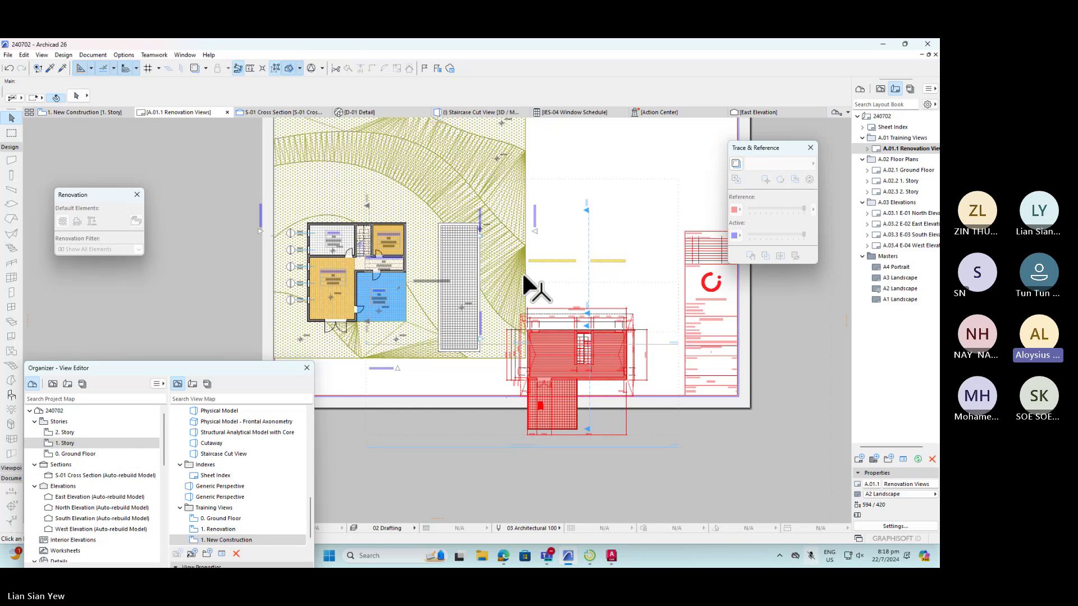
- Delete the oversized Ground Floor drawing from the Renovation Views layout
{"action": "left_click", "coordinate": [483, 173]}
{"action": "scroll", "coordinate": [509, 196], "scroll_direction": "down", "scroll_amount": 4}
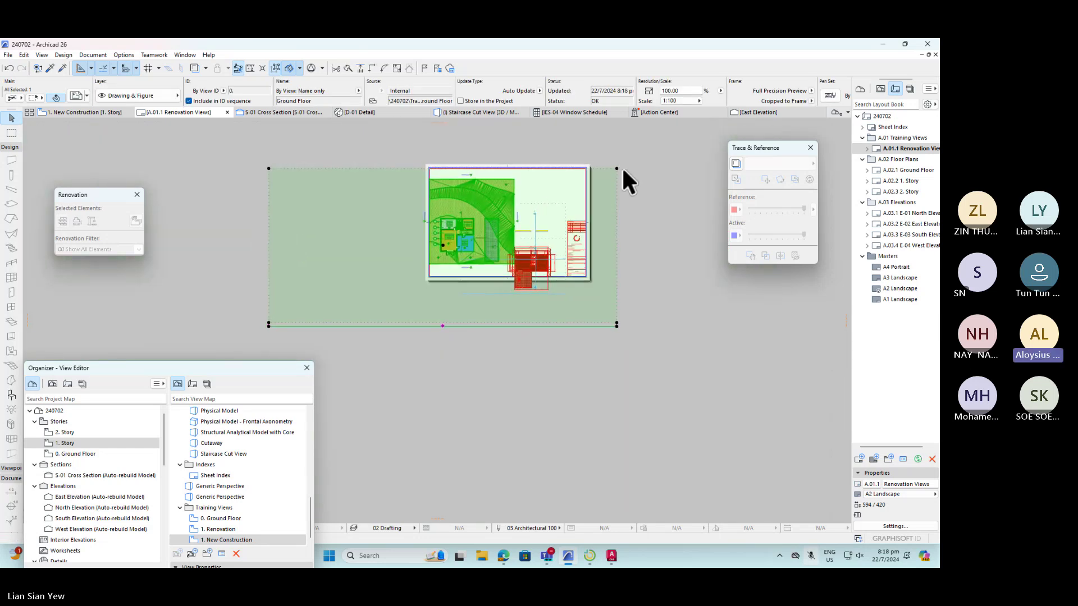
{"action": "scroll", "coordinate": [622, 166], "scroll_direction": "up", "scroll_amount": 1}
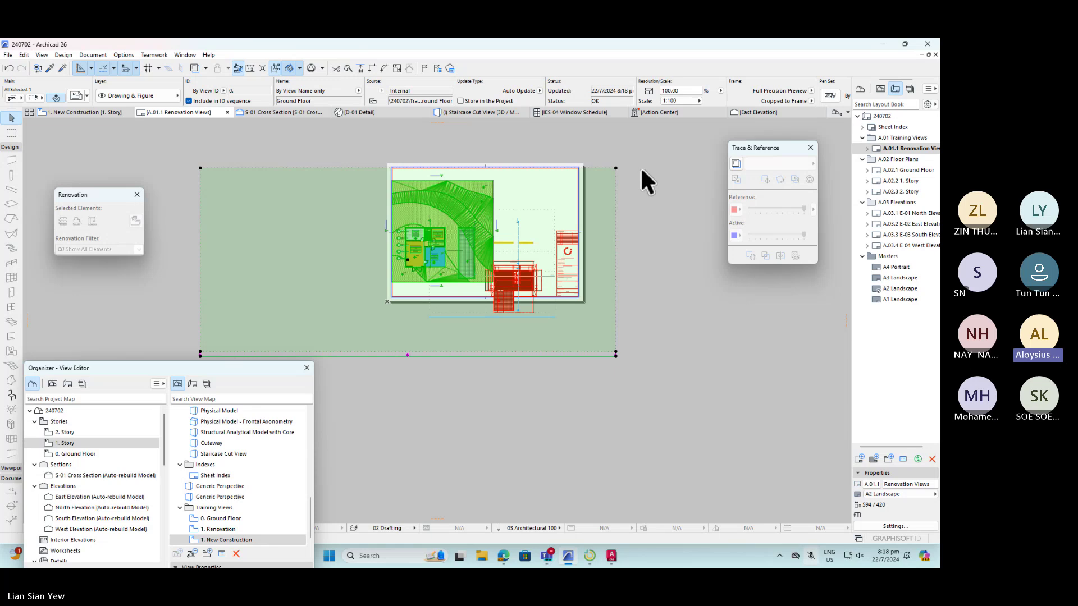
{"action": "left_click", "coordinate": [868, 148]}
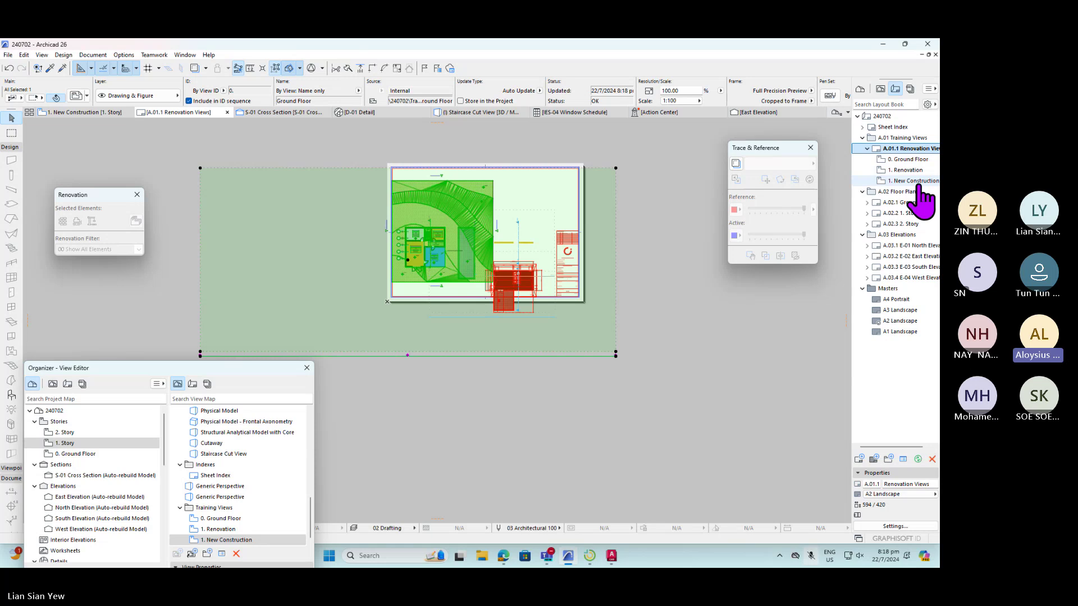
{"action": "left_click", "coordinate": [909, 160]}
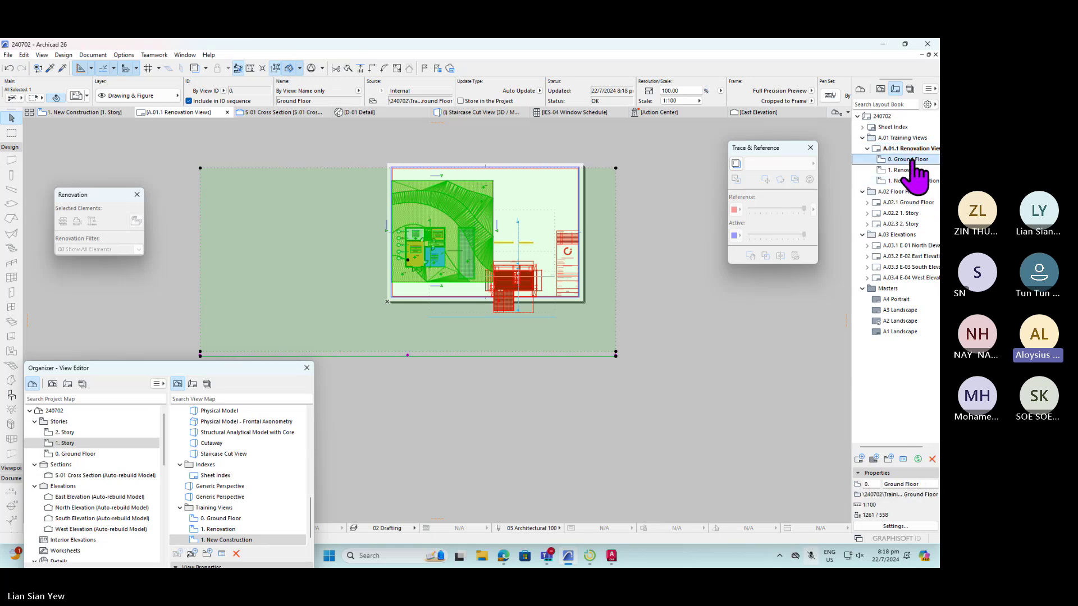
{"action": "right_click", "coordinate": [912, 163]}
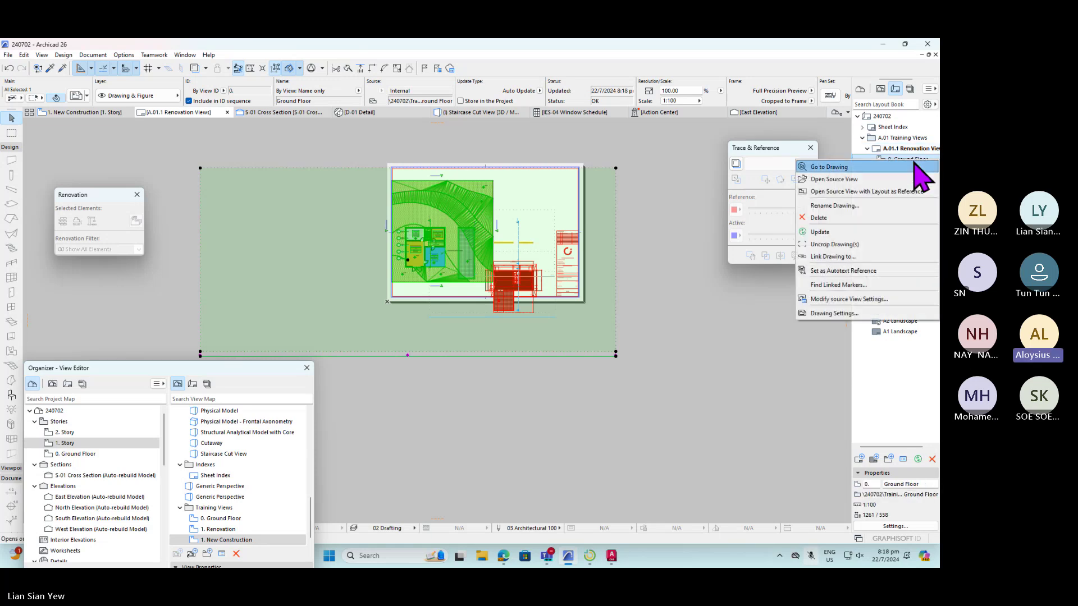
{"action": "left_click", "coordinate": [876, 218]}
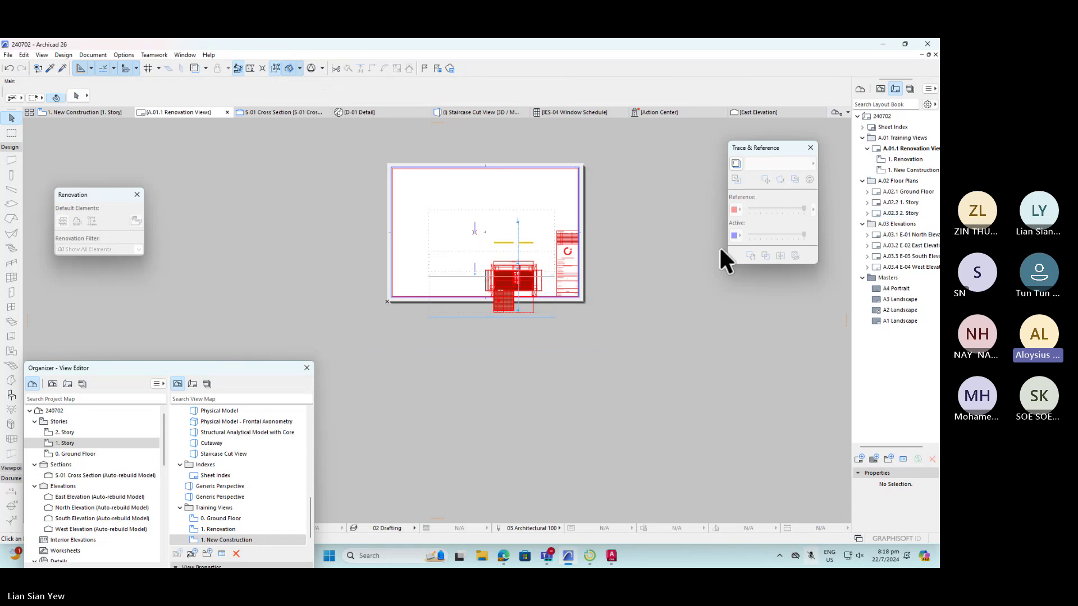
- Reposition the Renovation drawing in the upper part of the sheet and the New Construction drawing below it, inside the border
{"action": "scroll", "coordinate": [528, 217], "scroll_direction": "up", "scroll_amount": 3}
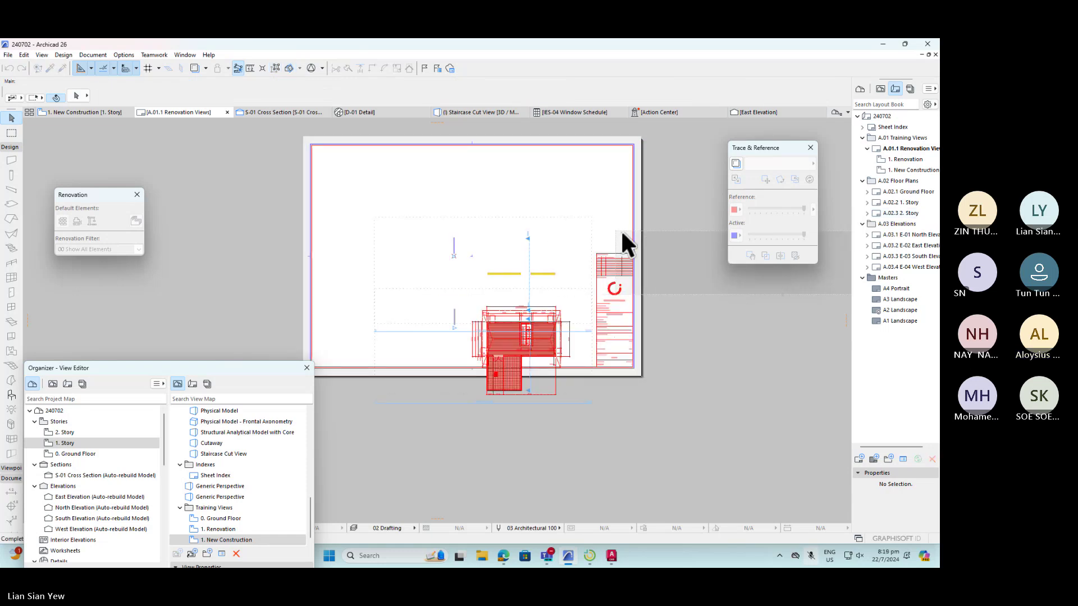
{"action": "left_click", "coordinate": [563, 221]}
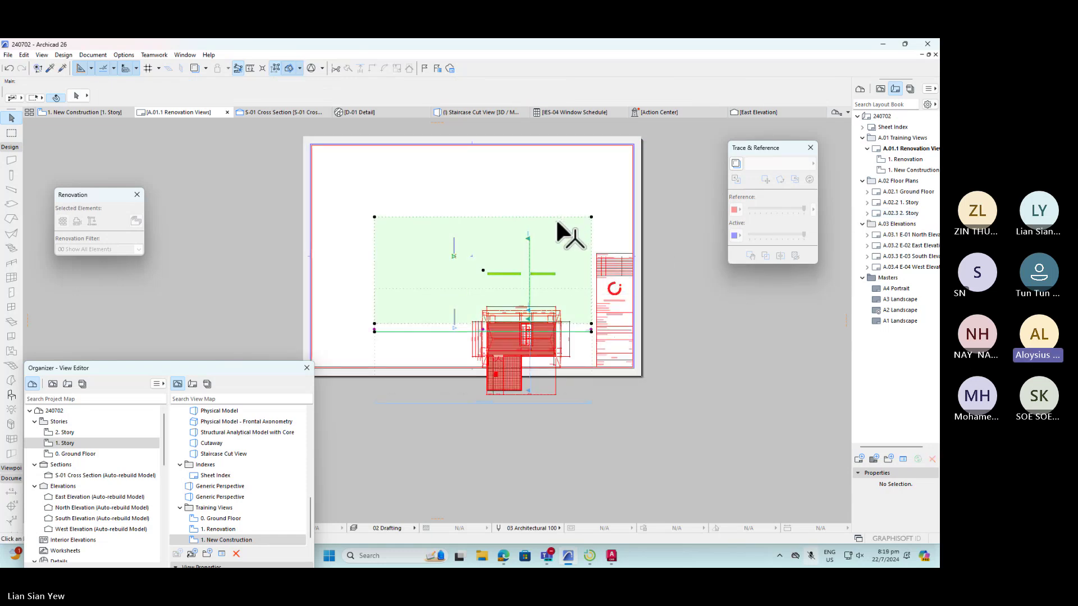
{"action": "left_click", "coordinate": [527, 274]}
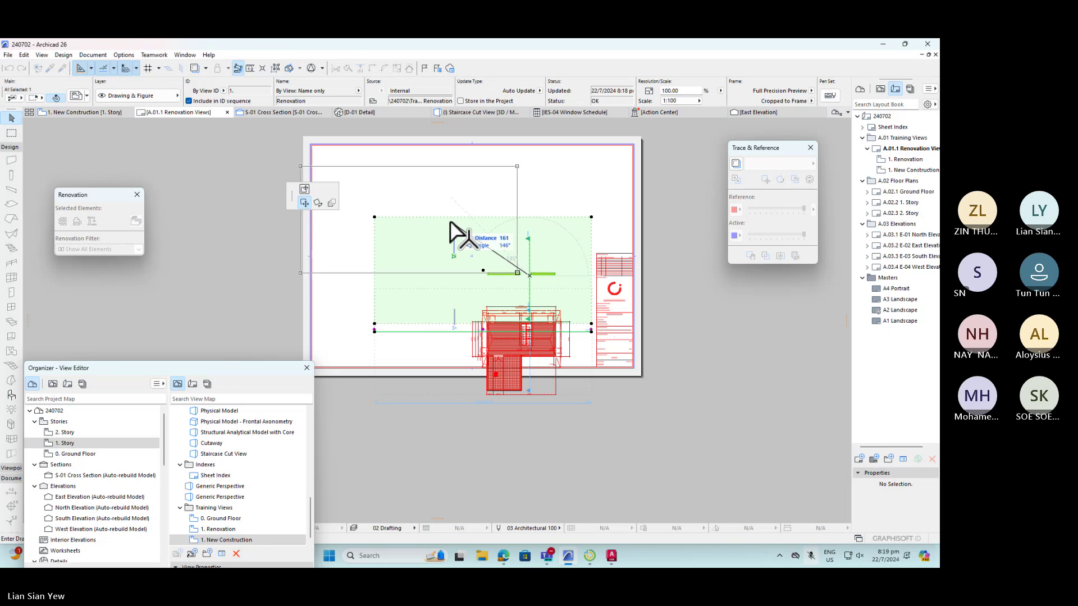
{"action": "left_click", "coordinate": [476, 205]}
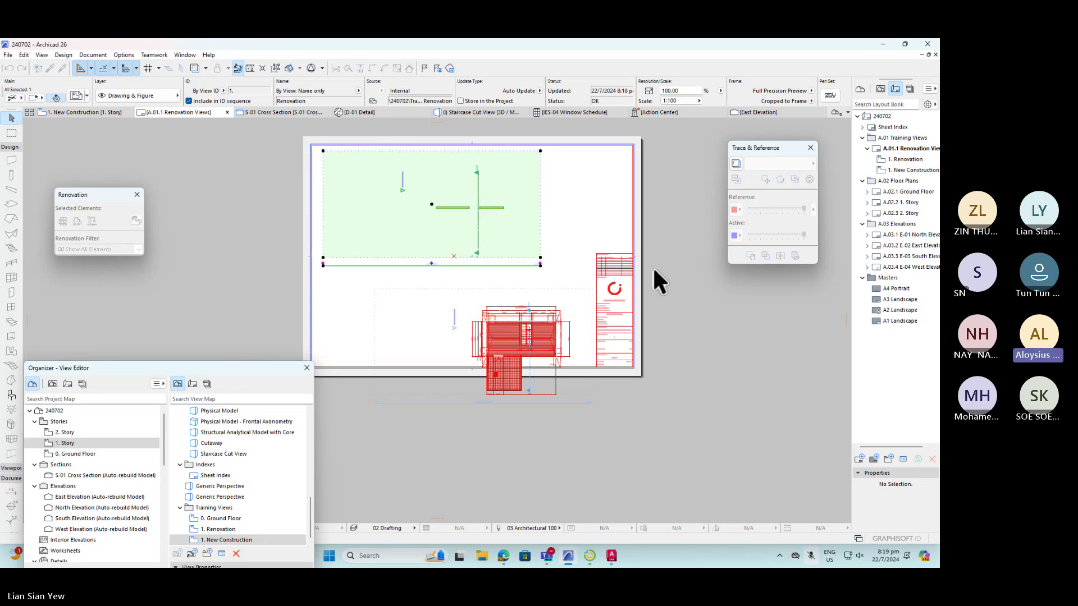
{"action": "left_click", "coordinate": [529, 332]}
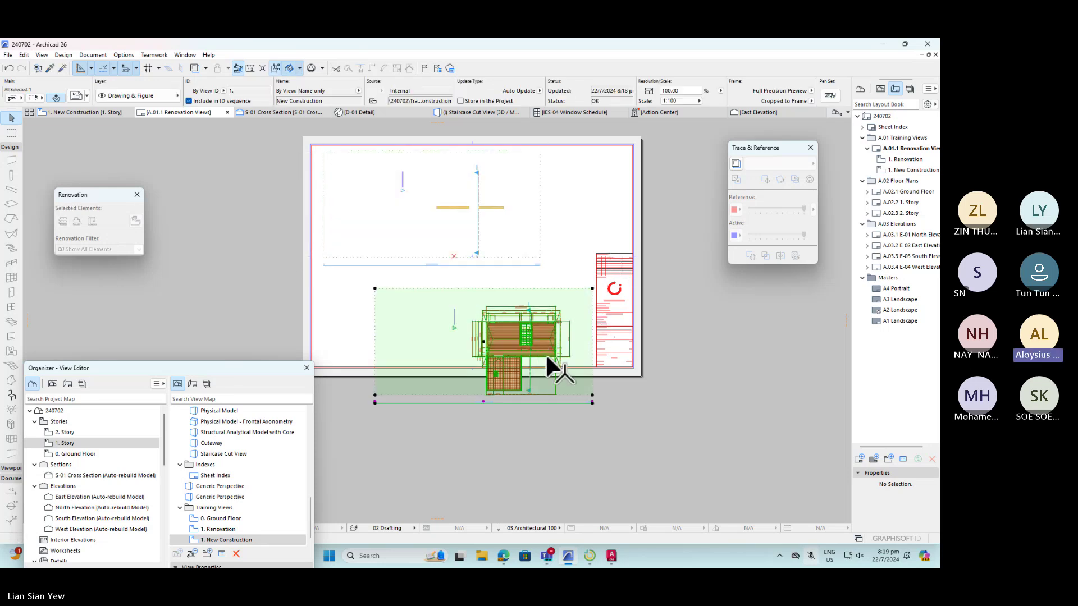
{"action": "mouse_move", "coordinate": [548, 358]}
{"action": "left_mouse_down"}
{"action": "mouse_move", "coordinate": [520, 317]}
{"action": "mouse_move", "coordinate": [501, 314]}
{"action": "left_mouse_up"}
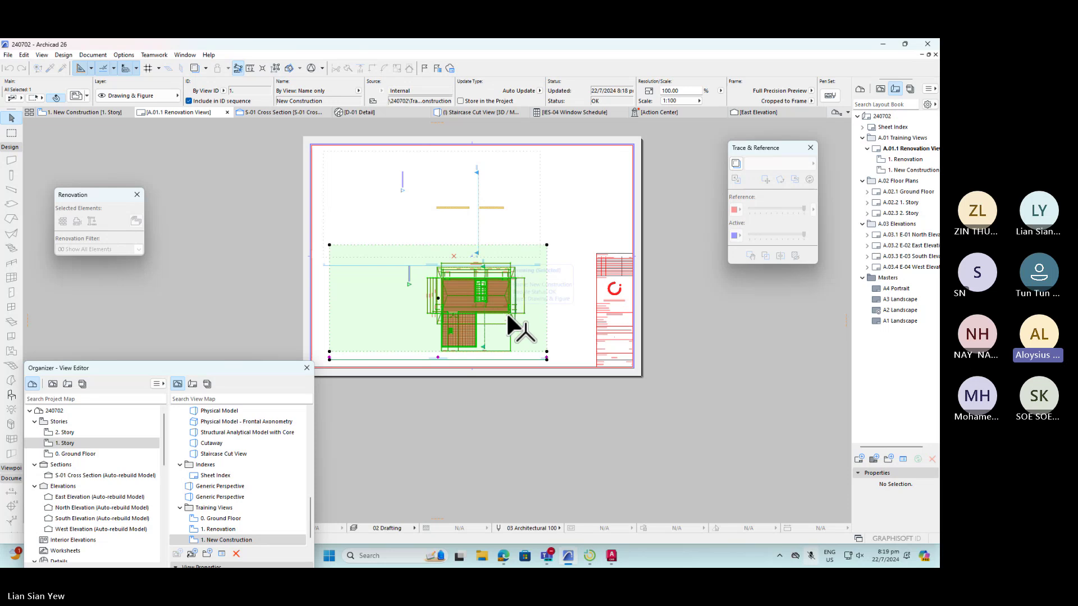
- Move the New Construction drawing directly beneath the Renovation drawing so their frames line up
{"action": "left_click", "coordinate": [500, 312]}
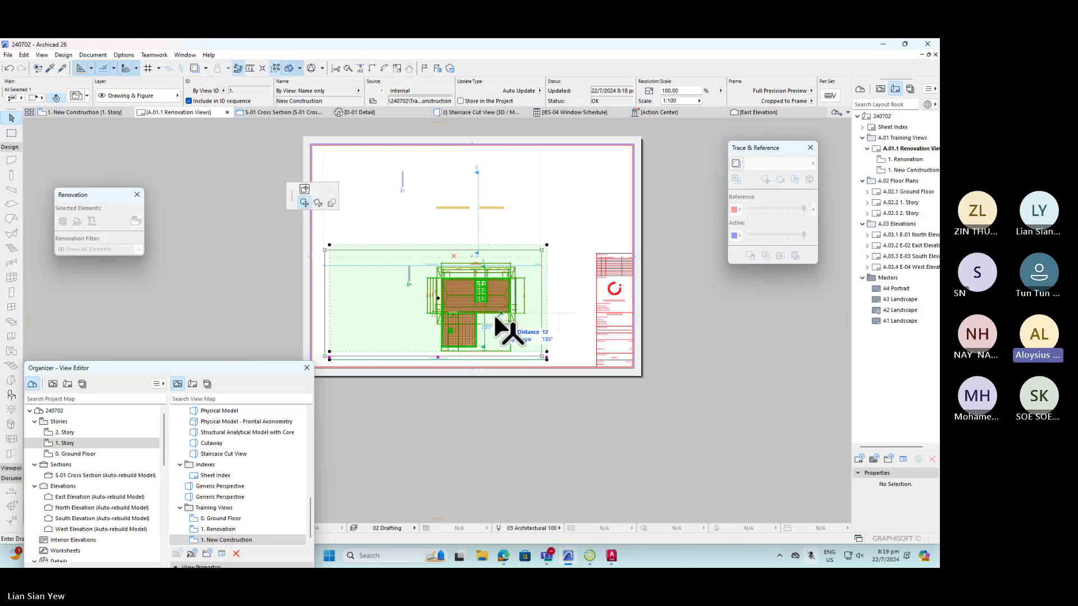
{"action": "left_click", "coordinate": [494, 316]}
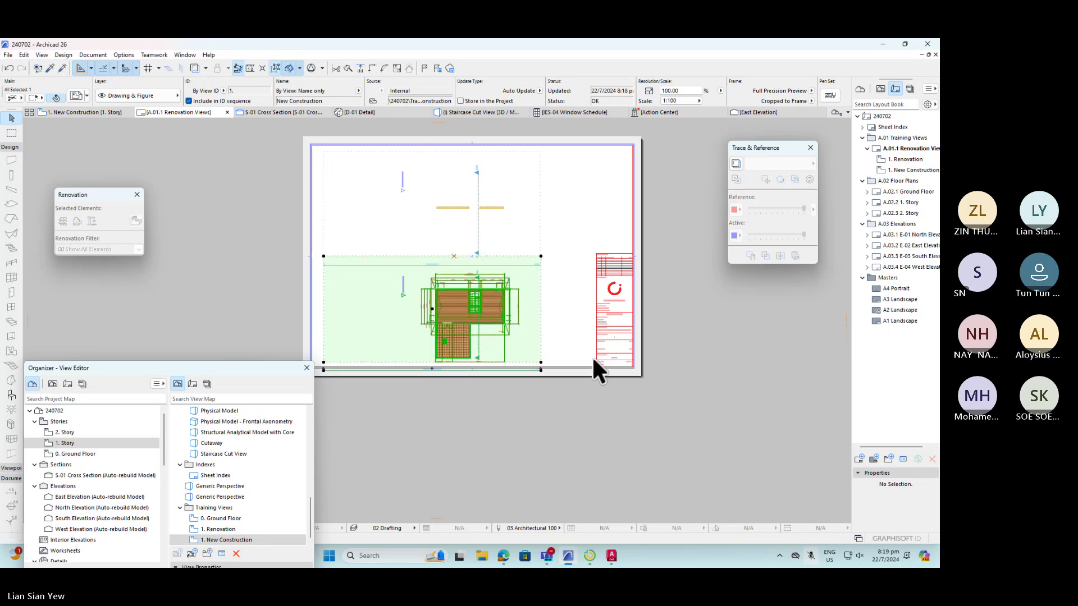
{"action": "left_click", "coordinate": [583, 395]}
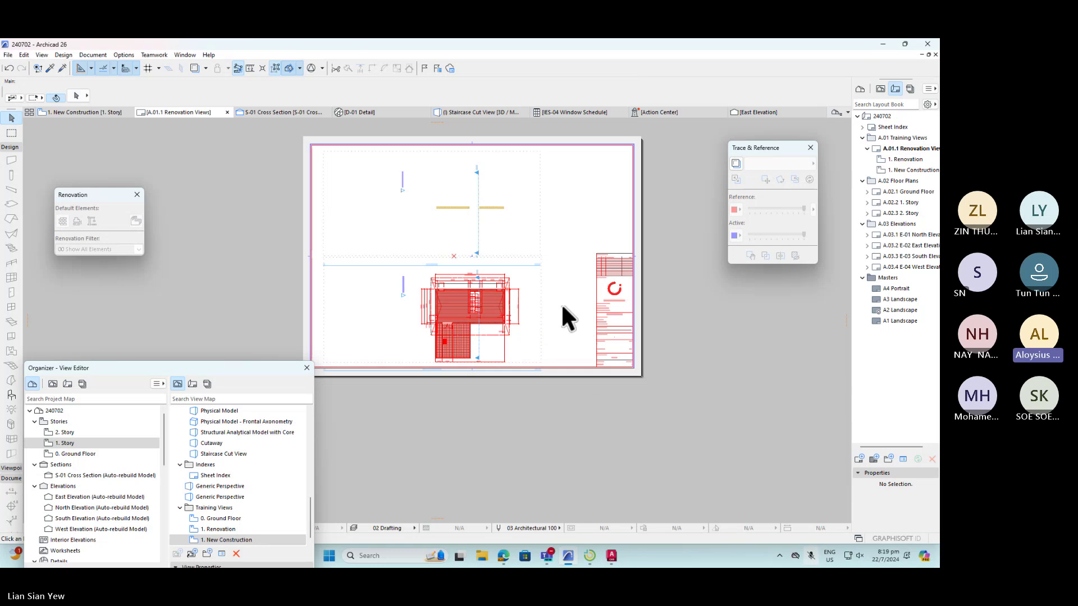
- Select both drawings on the sheet and move them straight up together to fit inside the border
{"action": "scroll", "coordinate": [457, 211], "scroll_direction": "up", "scroll_amount": 5}
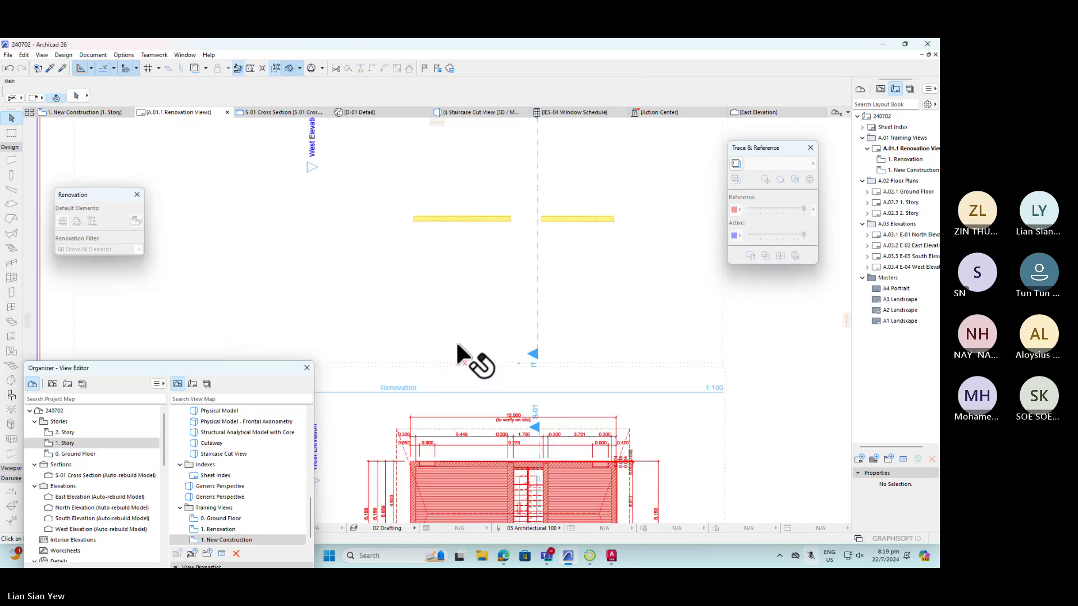
{"action": "scroll", "coordinate": [458, 349], "scroll_direction": "down", "scroll_amount": 3}
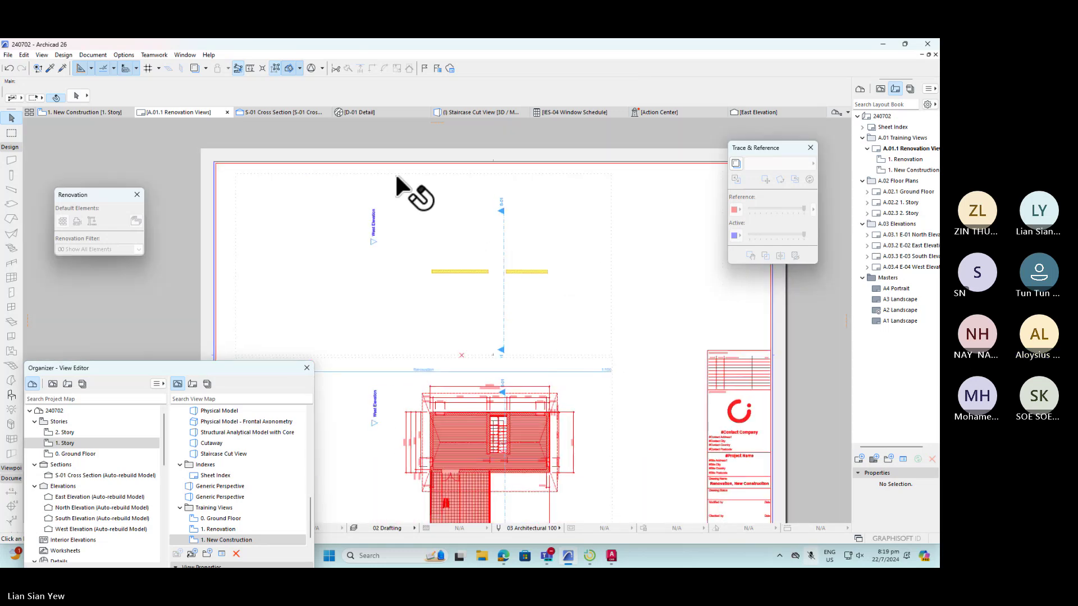
{"action": "scroll", "coordinate": [399, 163], "scroll_direction": "down", "scroll_amount": 2}
{"action": "scroll", "coordinate": [436, 372], "scroll_direction": "up", "scroll_amount": 2}
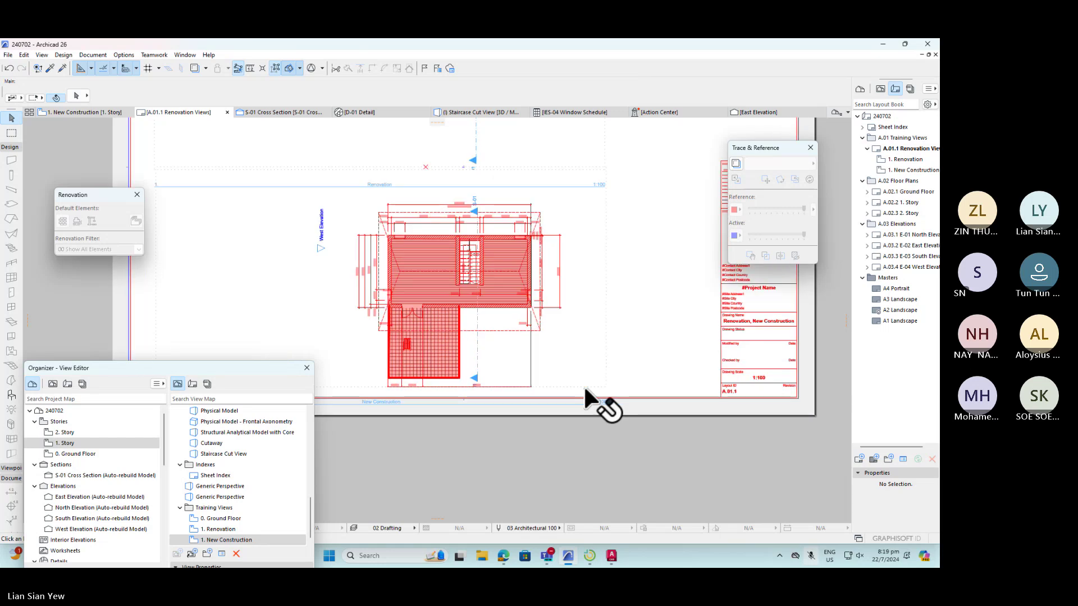
{"action": "scroll", "coordinate": [539, 407], "scroll_direction": "down", "scroll_amount": 2}
{"action": "scroll", "coordinate": [460, 252], "scroll_direction": "down", "scroll_amount": 2}
{"action": "scroll", "coordinate": [449, 185], "scroll_direction": "up", "scroll_amount": 2}
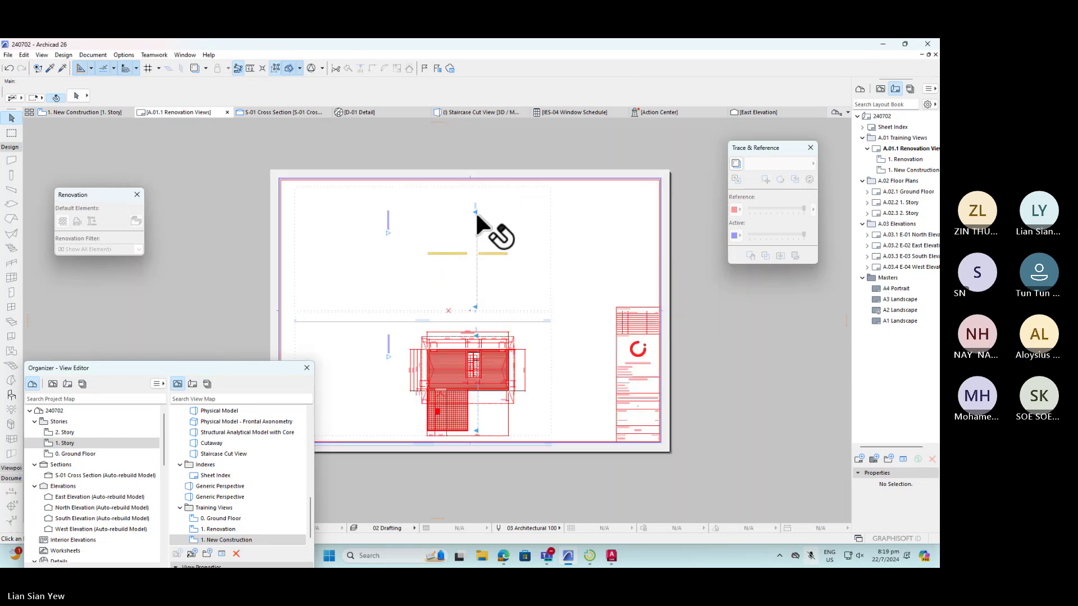
{"action": "left_click", "coordinate": [548, 210]}
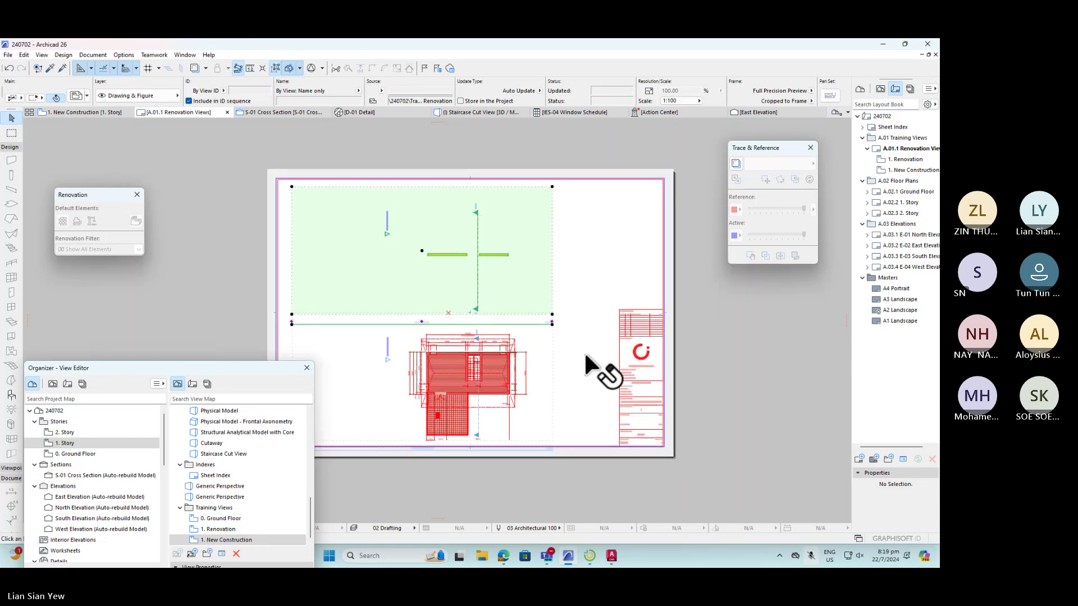
{"action": "left_click", "coordinate": [584, 351]}
{"action": "key", "text": "ctrl+a"}
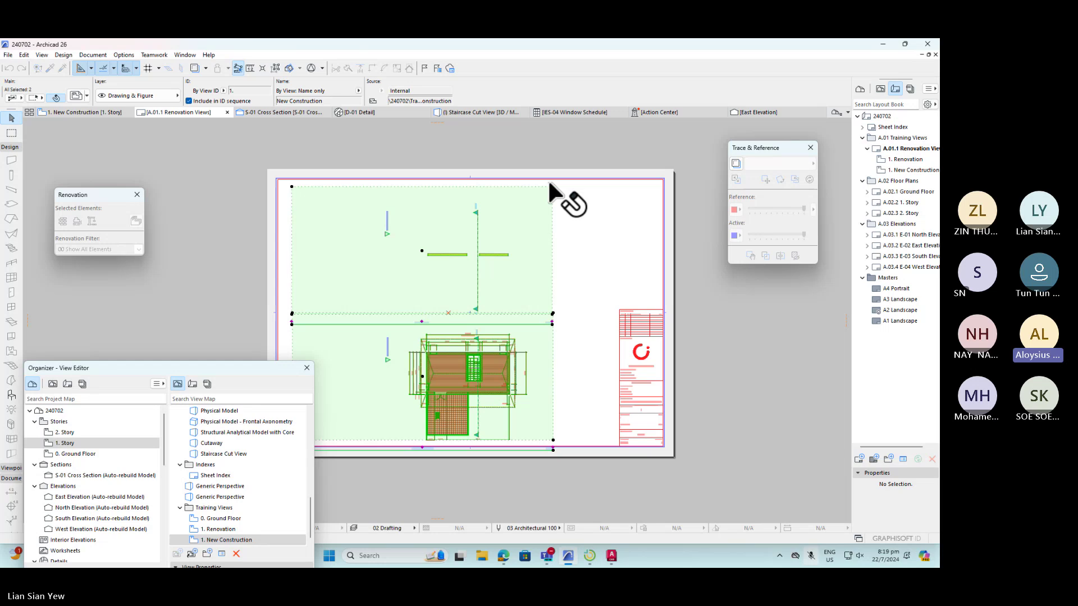
{"action": "scroll", "coordinate": [549, 216], "scroll_direction": "up", "scroll_amount": 5}
{"action": "left_click", "coordinate": [543, 207]}
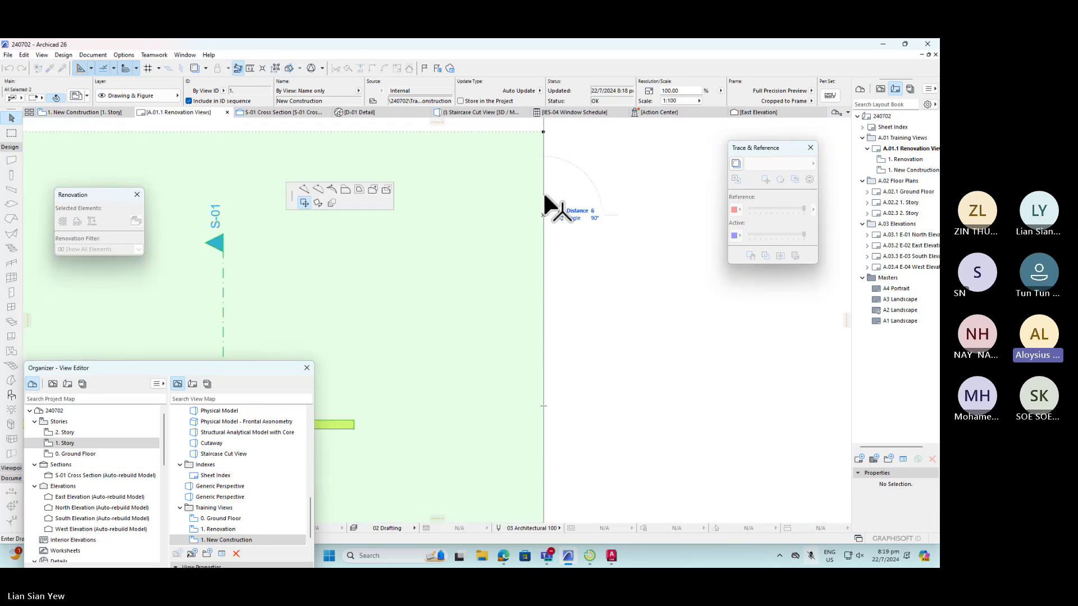
{"action": "scroll", "coordinate": [544, 194], "scroll_direction": "down", "scroll_amount": 3}
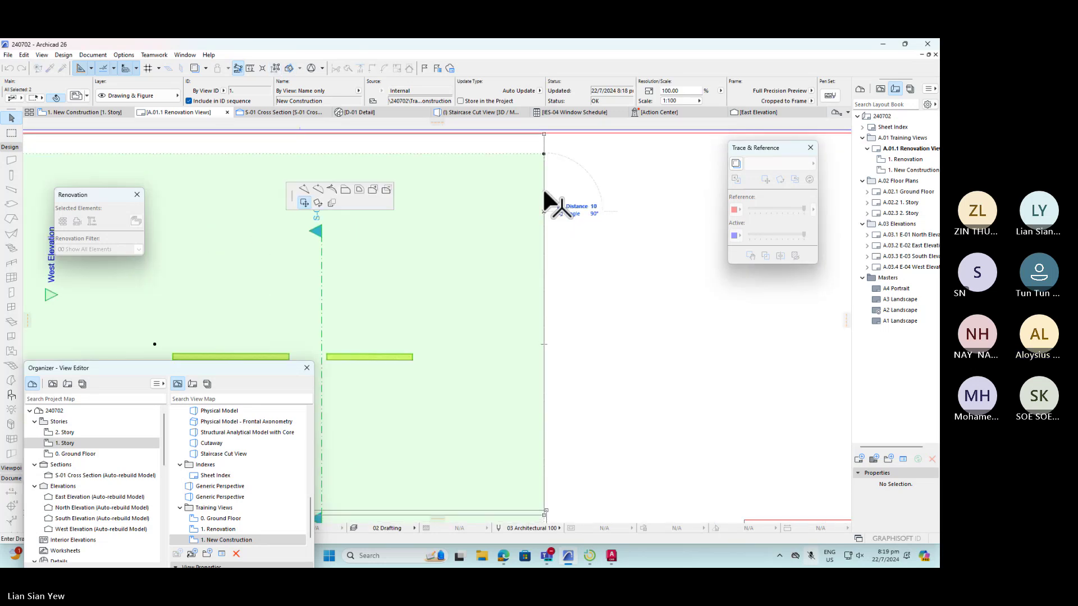
{"action": "left_click", "coordinate": [542, 187]}
{"action": "left_click", "coordinate": [580, 204]}
{"action": "scroll", "coordinate": [587, 197], "scroll_direction": "down", "scroll_amount": 5}
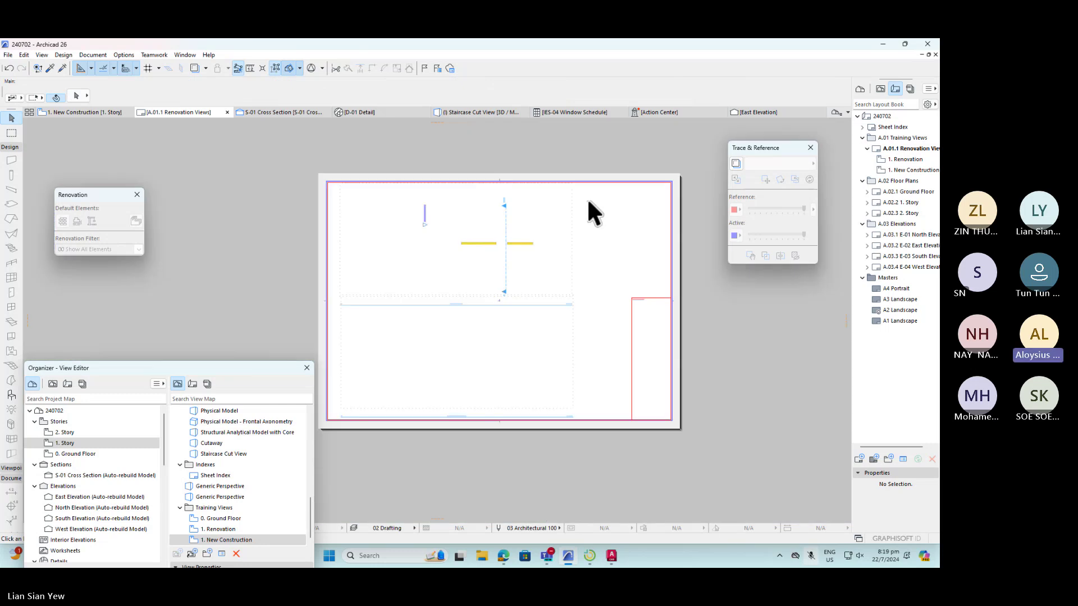
- Check the title block on the Renovation Views sheet and open its A2 Landscape master layout
{"action": "scroll", "coordinate": [536, 386], "scroll_direction": "up", "scroll_amount": 2}
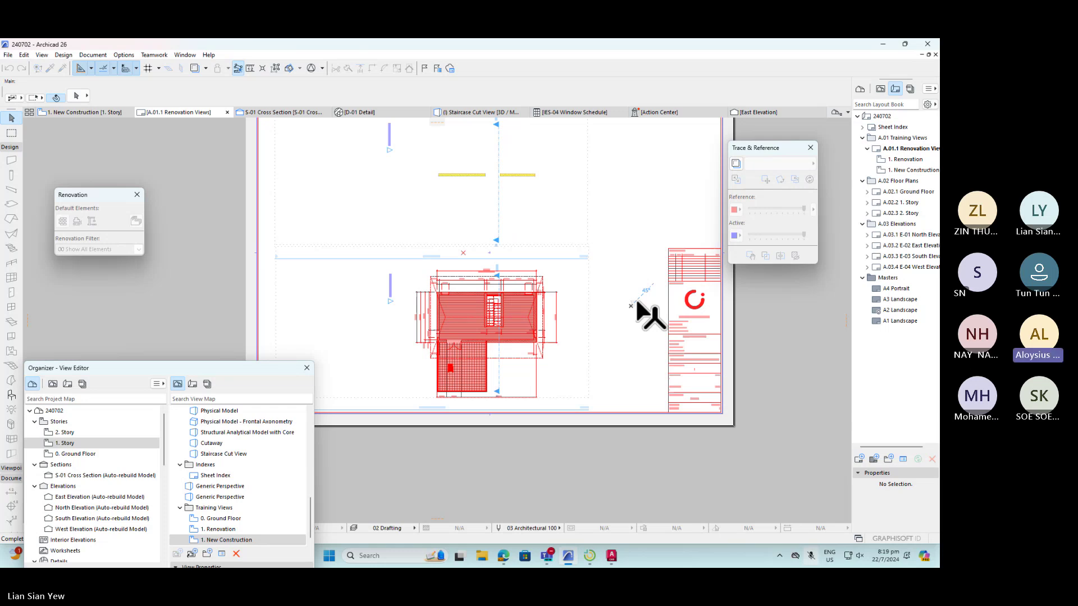
{"action": "scroll", "coordinate": [669, 315], "scroll_direction": "down", "scroll_amount": 3}
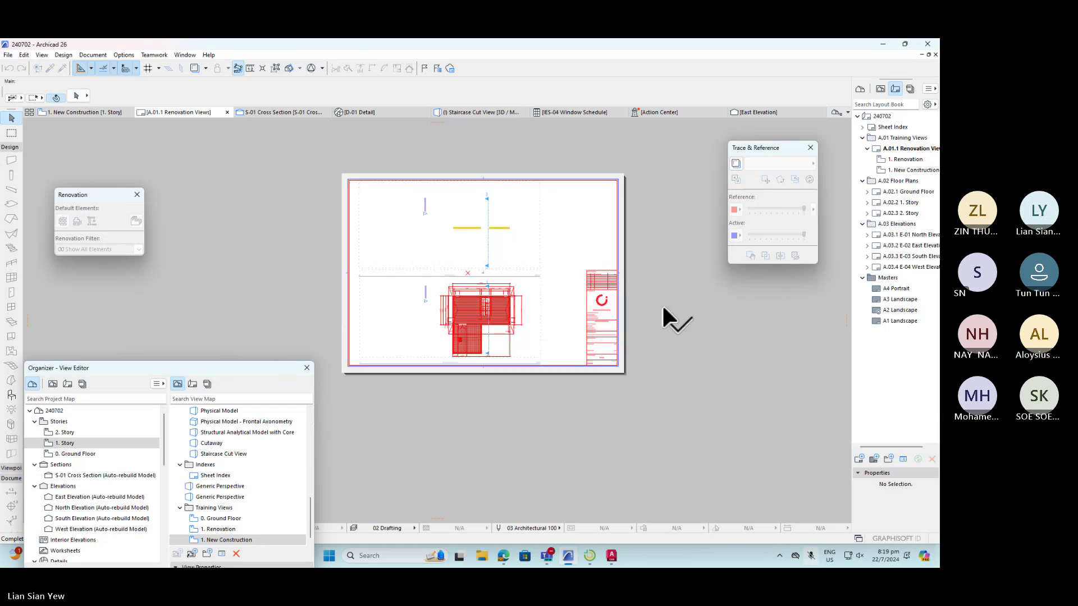
{"action": "scroll", "coordinate": [633, 332], "scroll_direction": "up", "scroll_amount": 6}
{"action": "scroll", "coordinate": [552, 335], "scroll_direction": "down", "scroll_amount": 2}
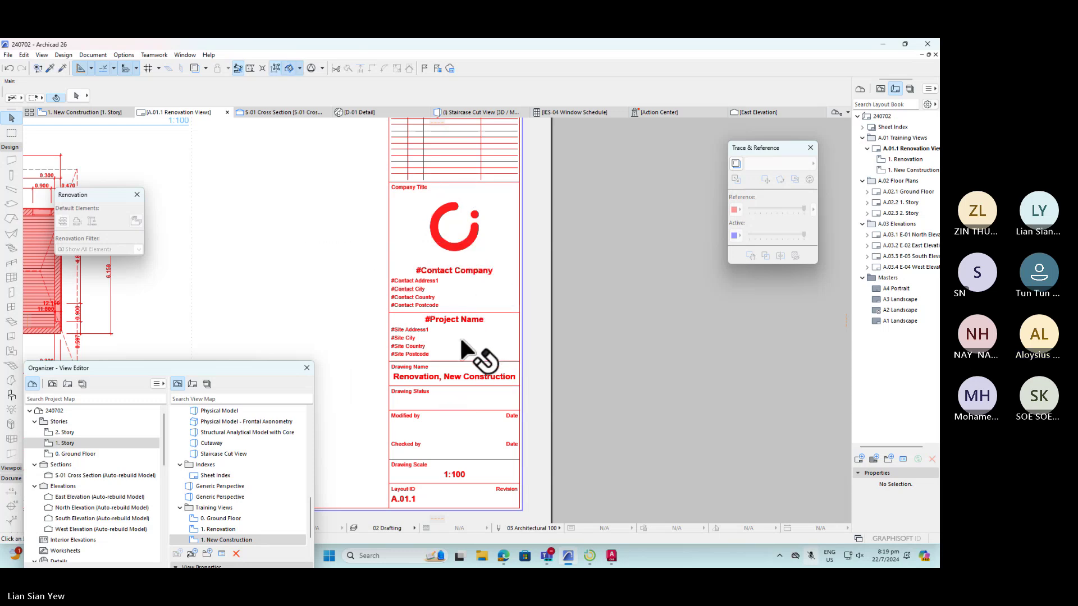
{"action": "left_click", "coordinate": [903, 312]}
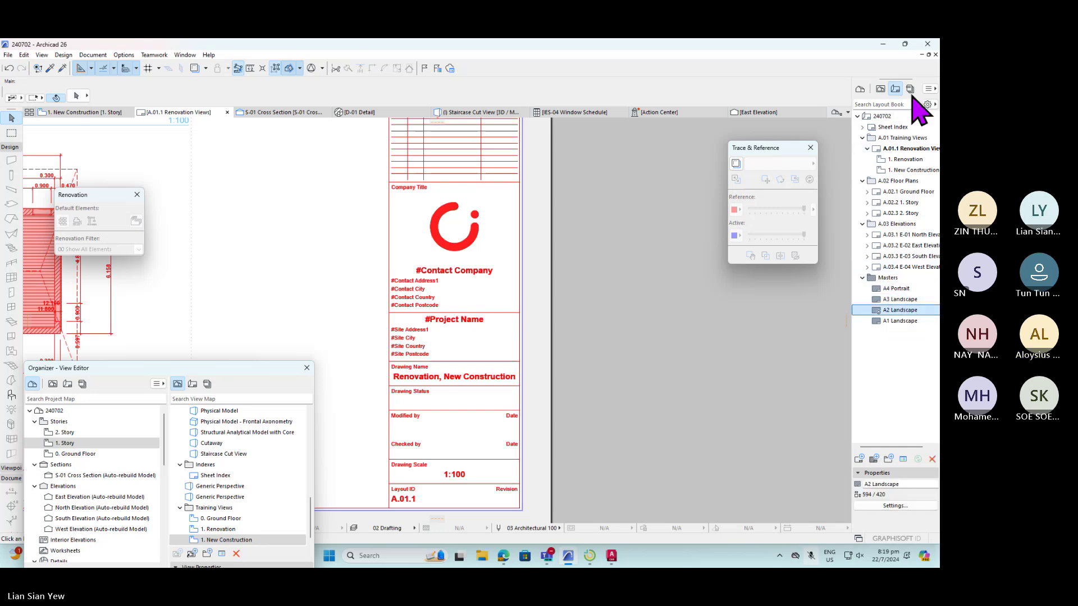
{"action": "double_click", "coordinate": [901, 312]}
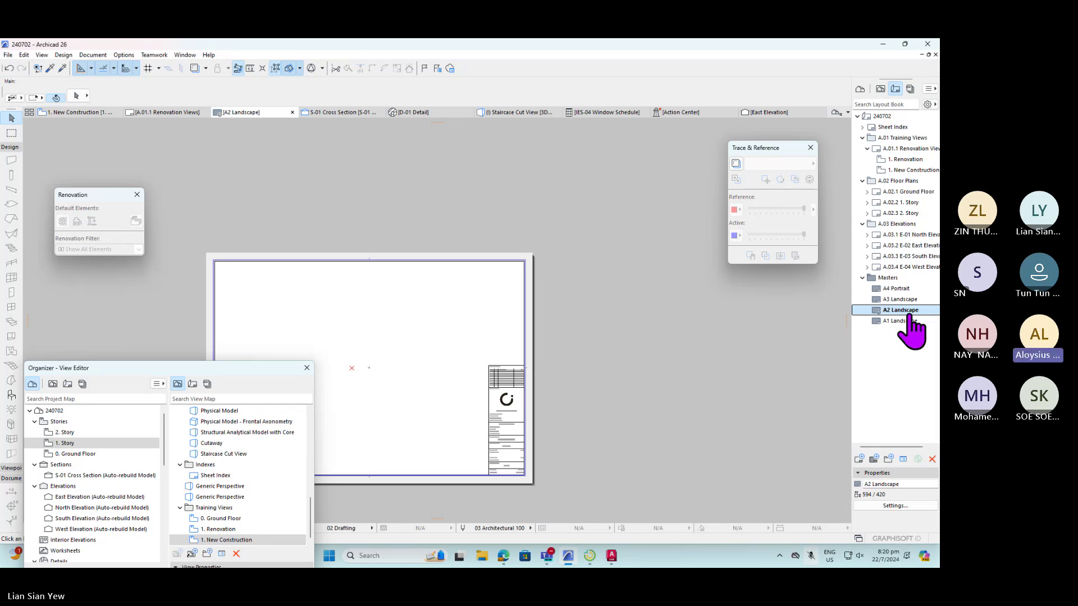
- Delete the default logo from the Company Title area of the master's title block
{"action": "scroll", "coordinate": [508, 438], "scroll_direction": "up", "scroll_amount": 5}
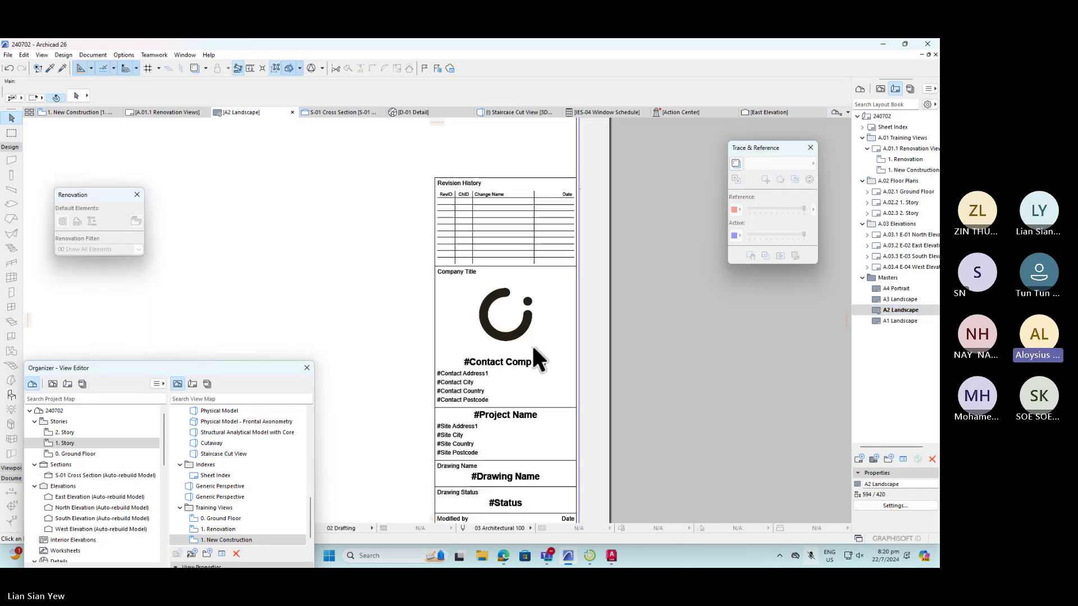
{"action": "scroll", "coordinate": [531, 344], "scroll_direction": "up", "scroll_amount": 2}
{"action": "left_click", "coordinate": [516, 331]}
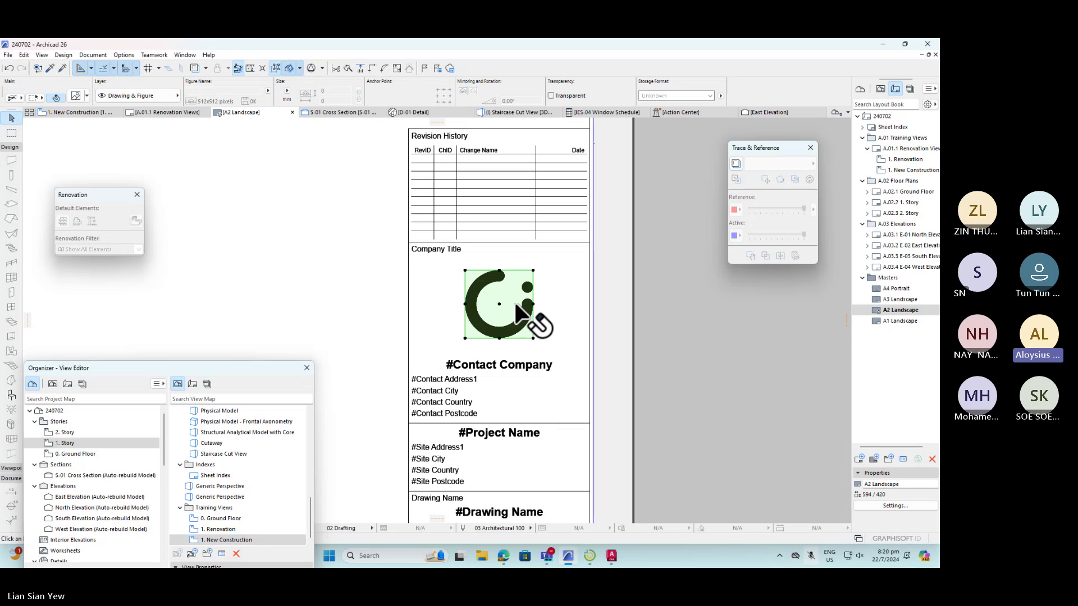
{"action": "key", "text": "Delete"}
- Start placing a drawing in the empty Company Title area, linked to the local file system, and browse for its file
{"action": "left_click", "coordinate": [10, 147]}
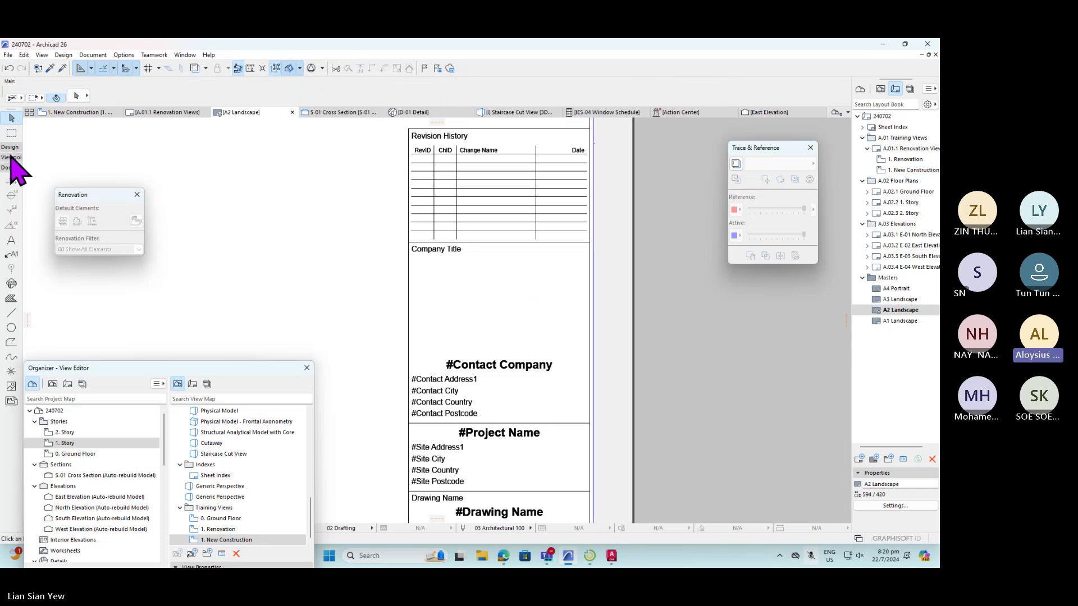
{"action": "left_click", "coordinate": [11, 400]}
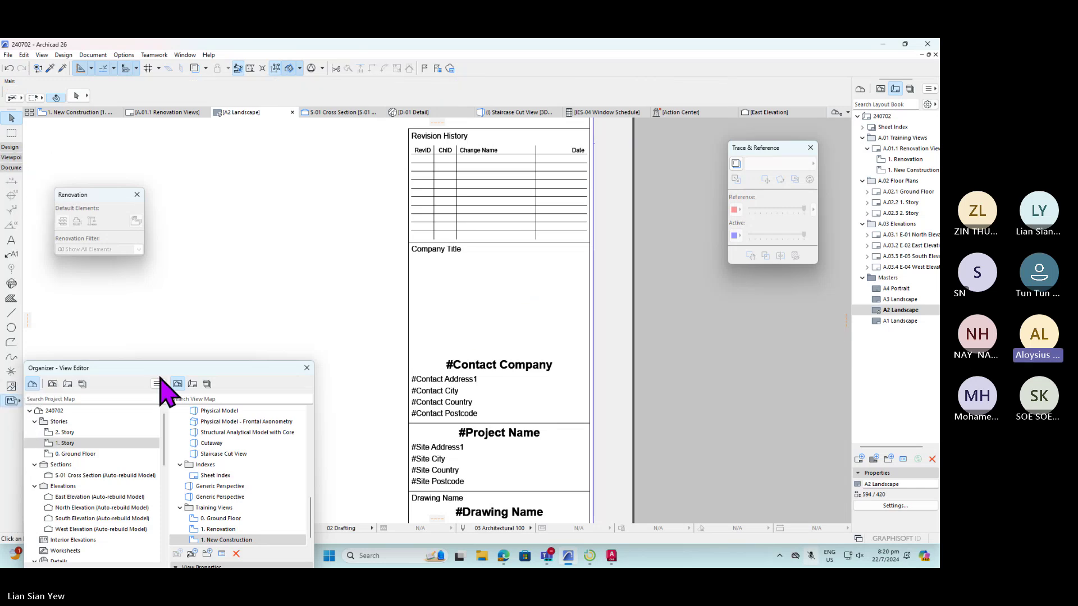
{"action": "left_click", "coordinate": [460, 297]}
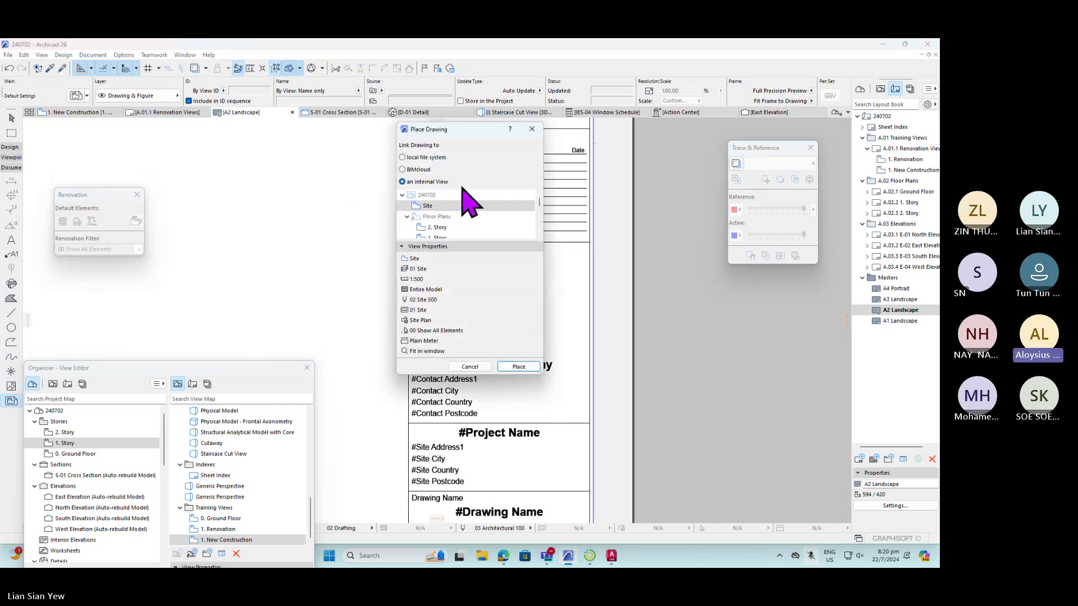
{"action": "left_click", "coordinate": [422, 158]}
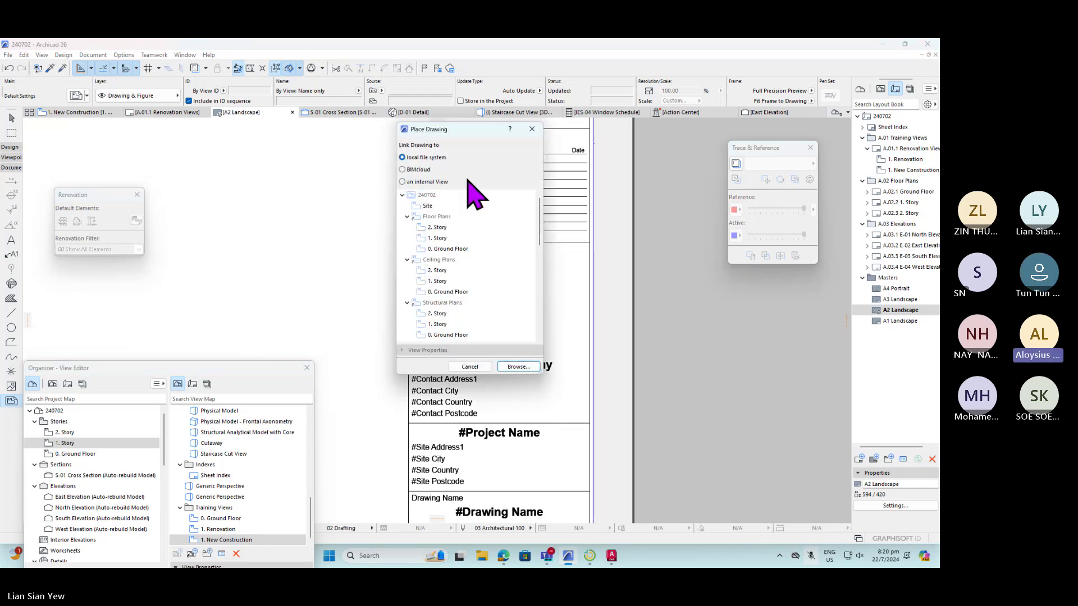
{"action": "left_click", "coordinate": [519, 367]}
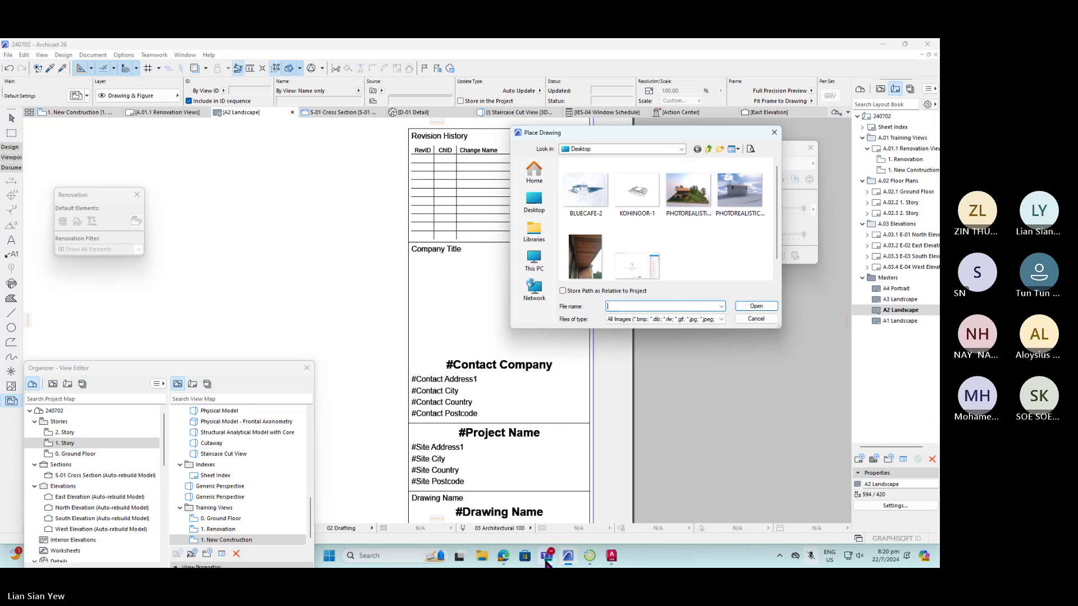
- Switch to the Edge browser, close the enlarged image, and search the web for "fosters associates" in a new tab
{"action": "left_click", "coordinate": [504, 557]}
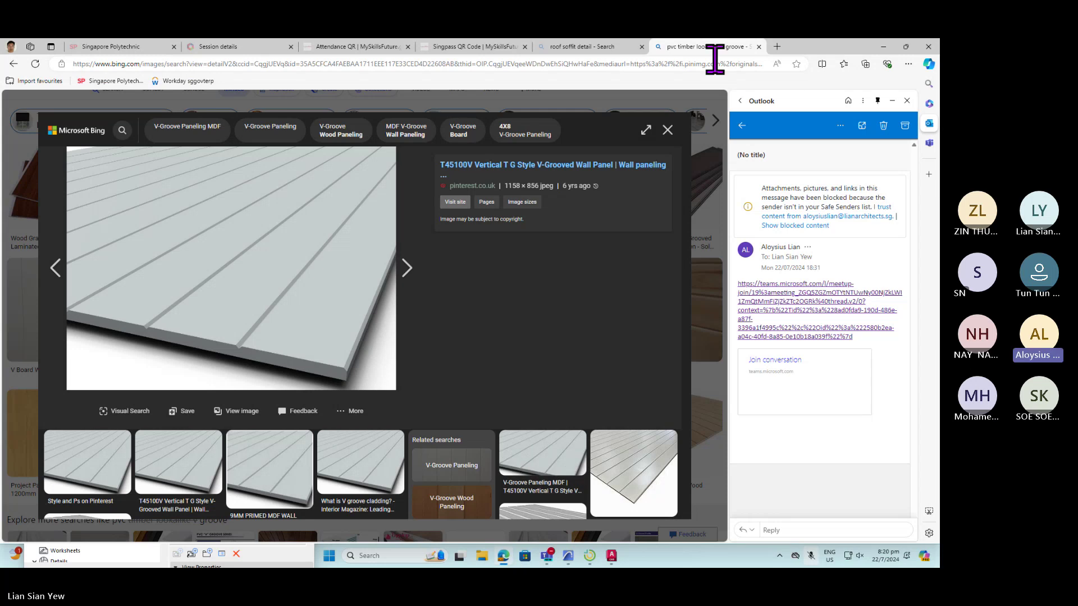
{"action": "left_click", "coordinate": [669, 130]}
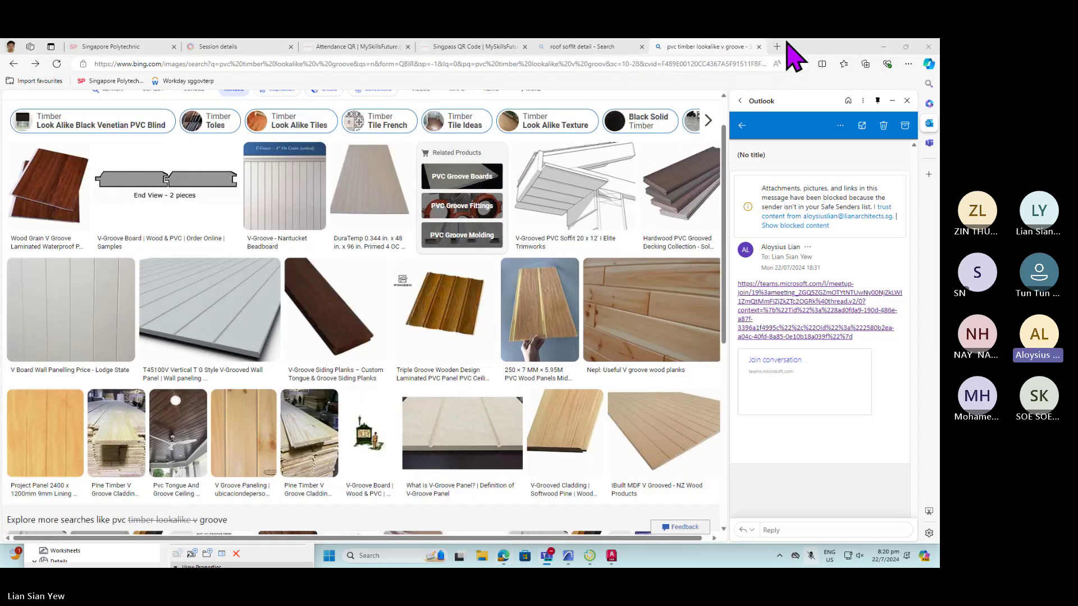
{"action": "left_click", "coordinate": [778, 46]}
{"action": "type", "text": "foste"}
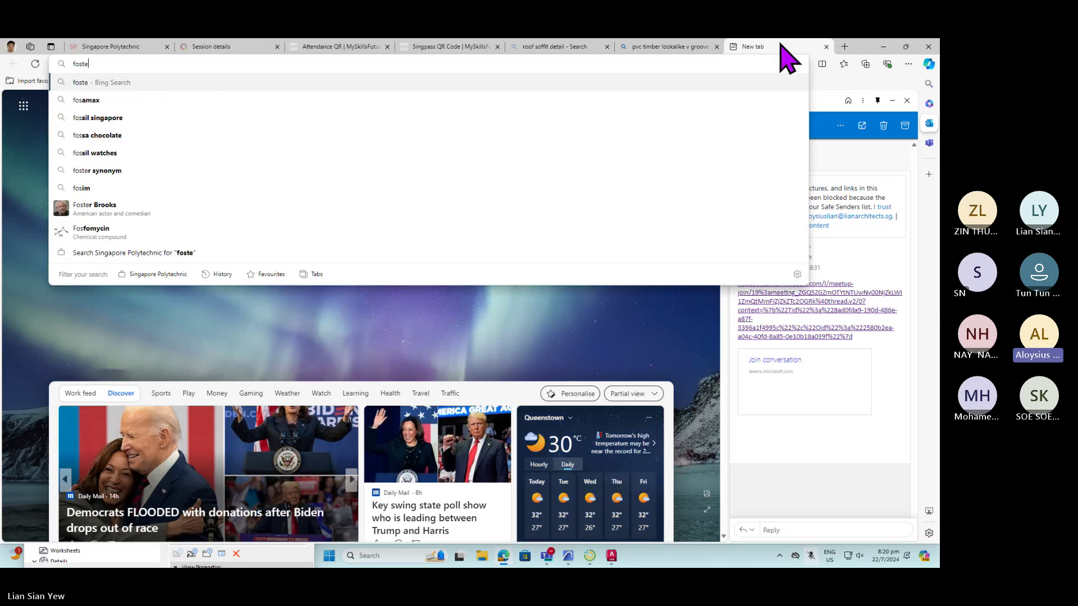
{"action": "type", "text": "rs"}
{"action": "key", "text": "BackSpace"}
{"action": "type", "text": "s associa"}
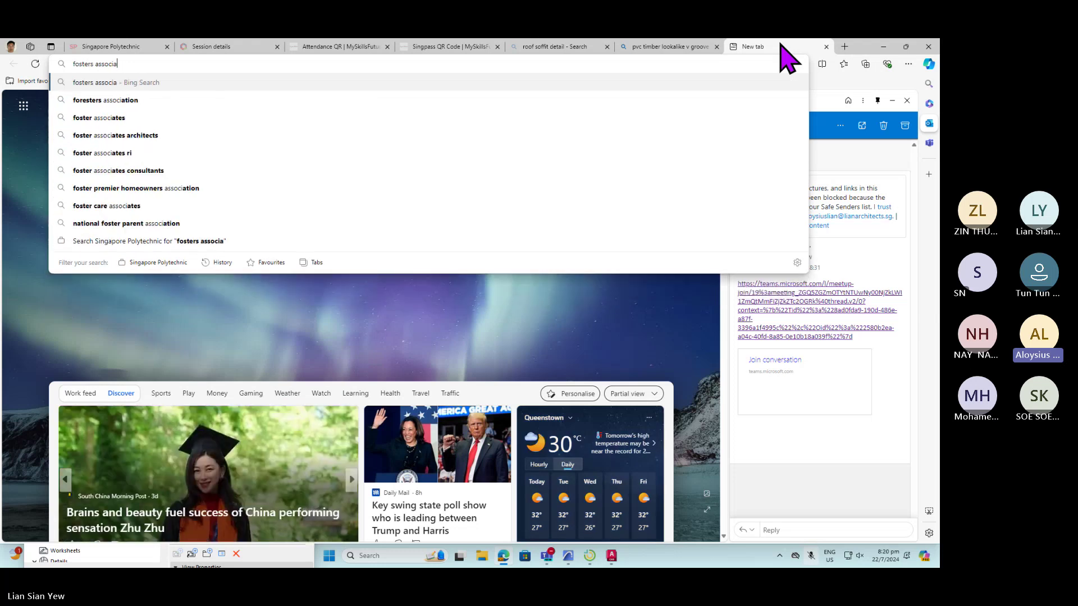
{"action": "type", "text": "tes"}
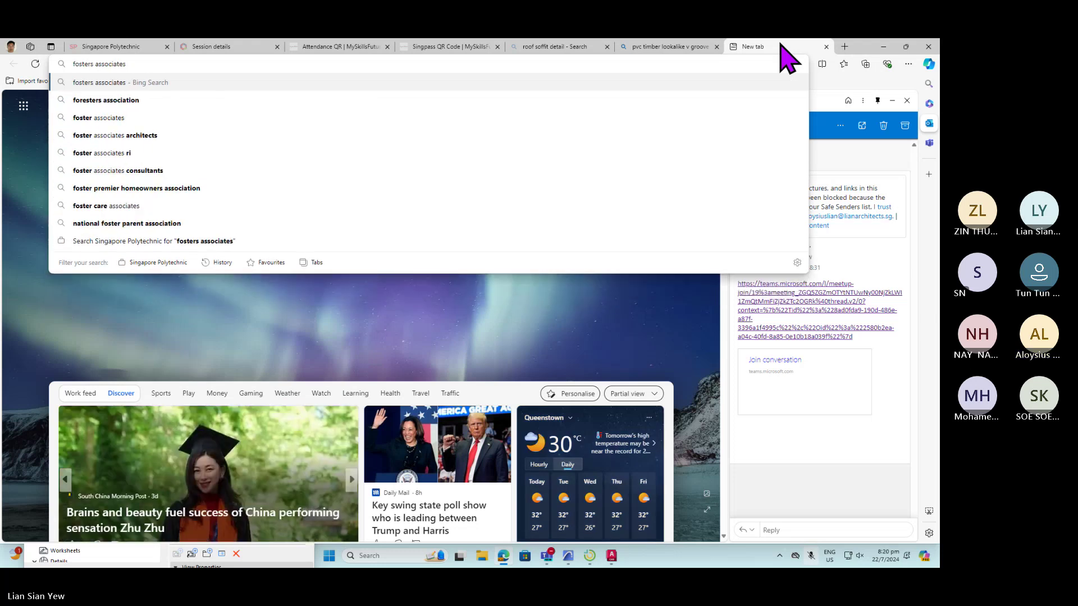
{"action": "key", "text": "Return"}
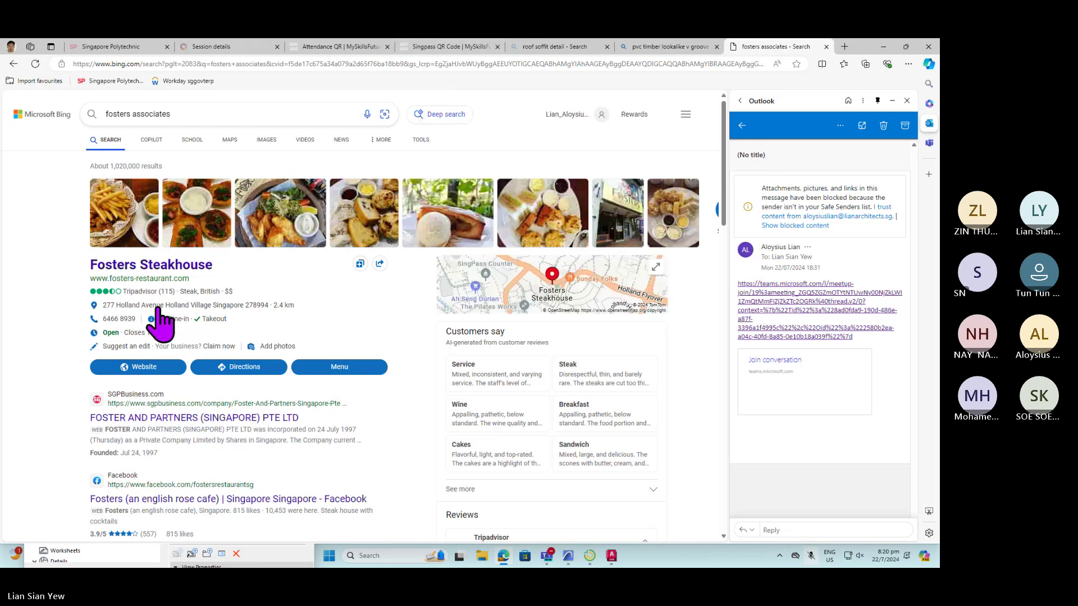
{"action": "scroll", "coordinate": [197, 354], "scroll_direction": "down", "scroll_amount": 1}
{"action": "scroll", "coordinate": [204, 361], "scroll_direction": "down", "scroll_amount": 8}
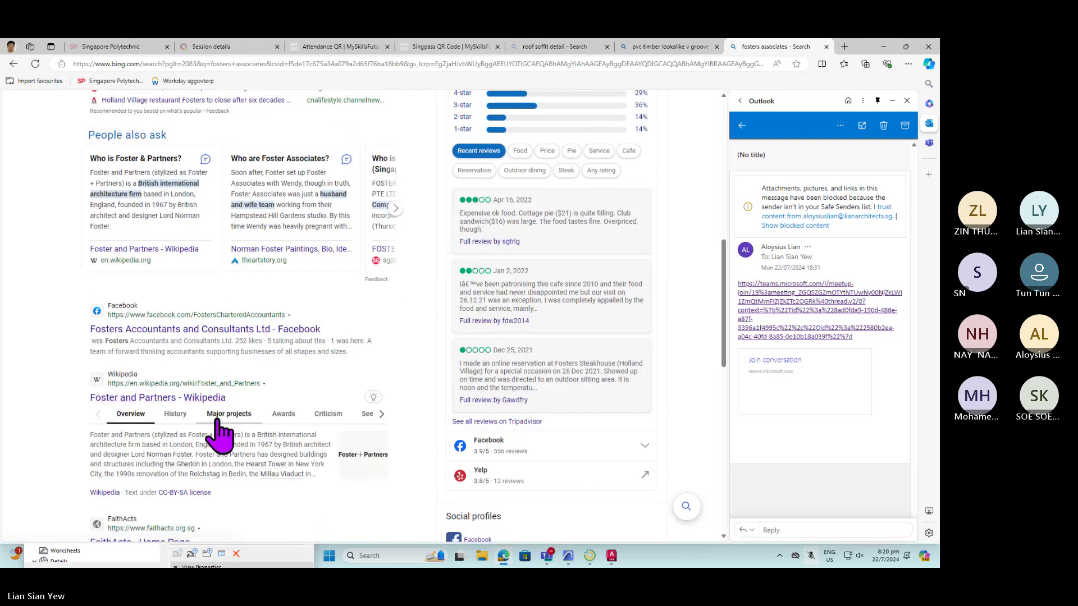
{"action": "scroll", "coordinate": [242, 404], "scroll_direction": "up", "scroll_amount": 10}
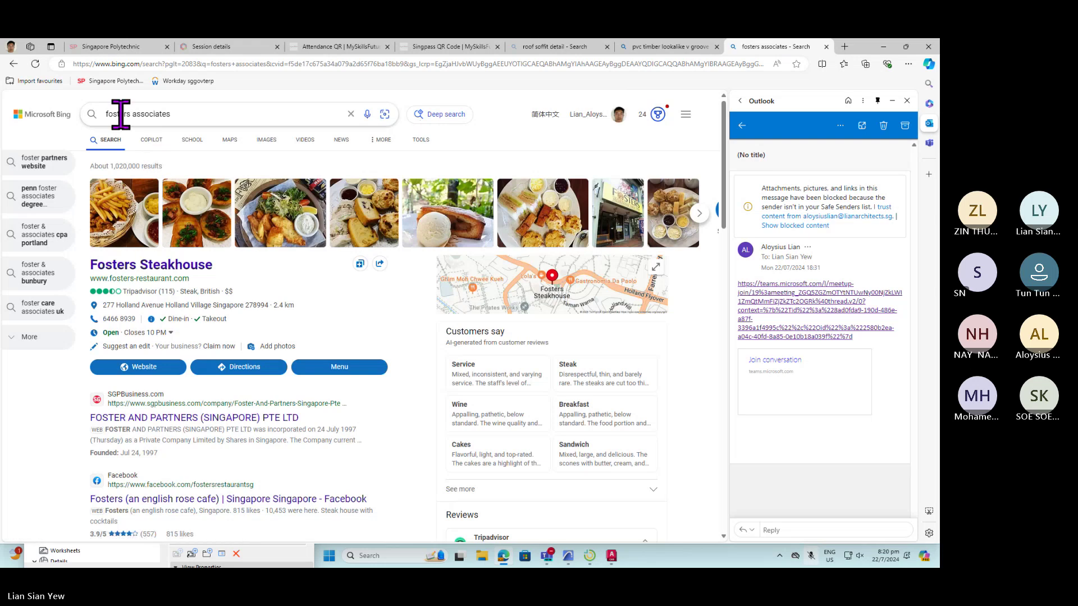
- Change the web search to "fosters and partners logo"
{"action": "left_click_drag", "start_coordinate": [133, 114], "coordinate": [180, 113]}
{"action": "type", "text": "and part"}
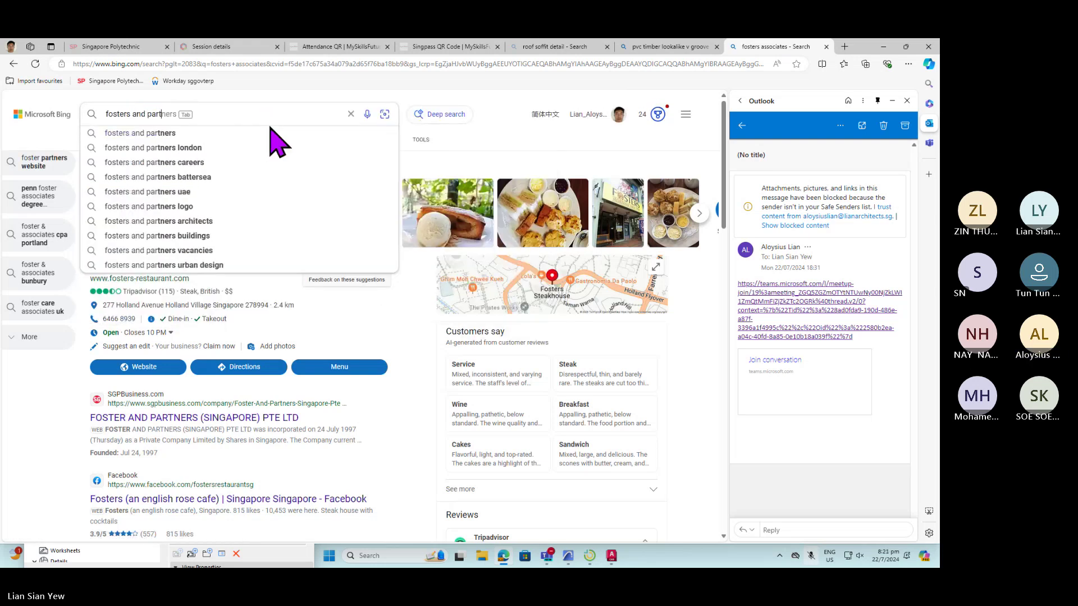
{"action": "type", "text": "ners logo"}
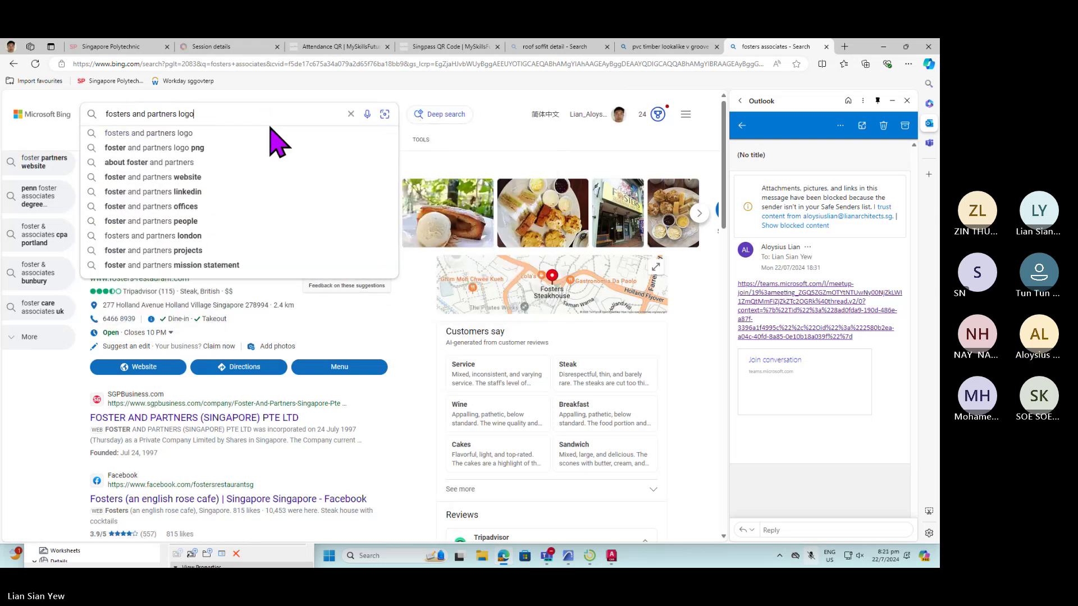
{"action": "key", "text": "Return"}
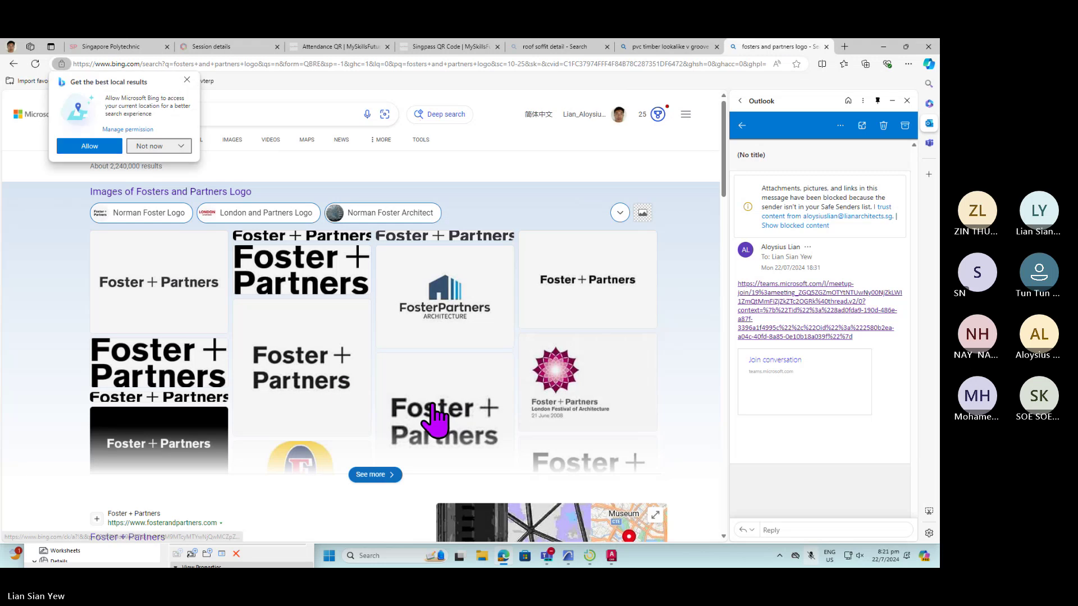
- Open a Foster + Partners logo from the image results in the enlarged image viewer
{"action": "scroll", "coordinate": [365, 386], "scroll_direction": "down", "scroll_amount": 1}
{"action": "scroll", "coordinate": [368, 395], "scroll_direction": "down", "scroll_amount": 1}
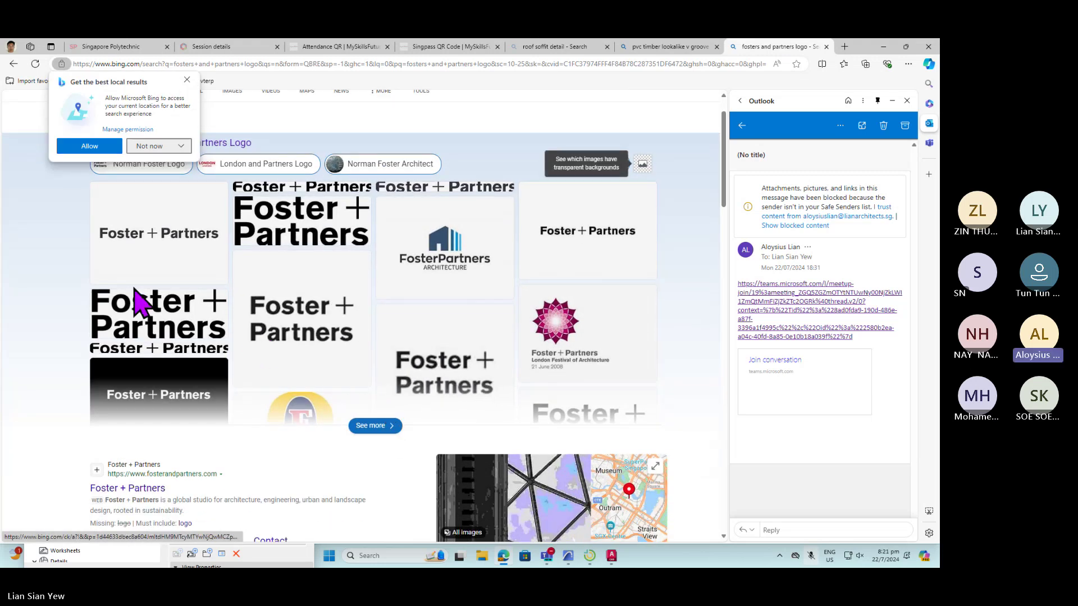
{"action": "left_click", "coordinate": [153, 263]}
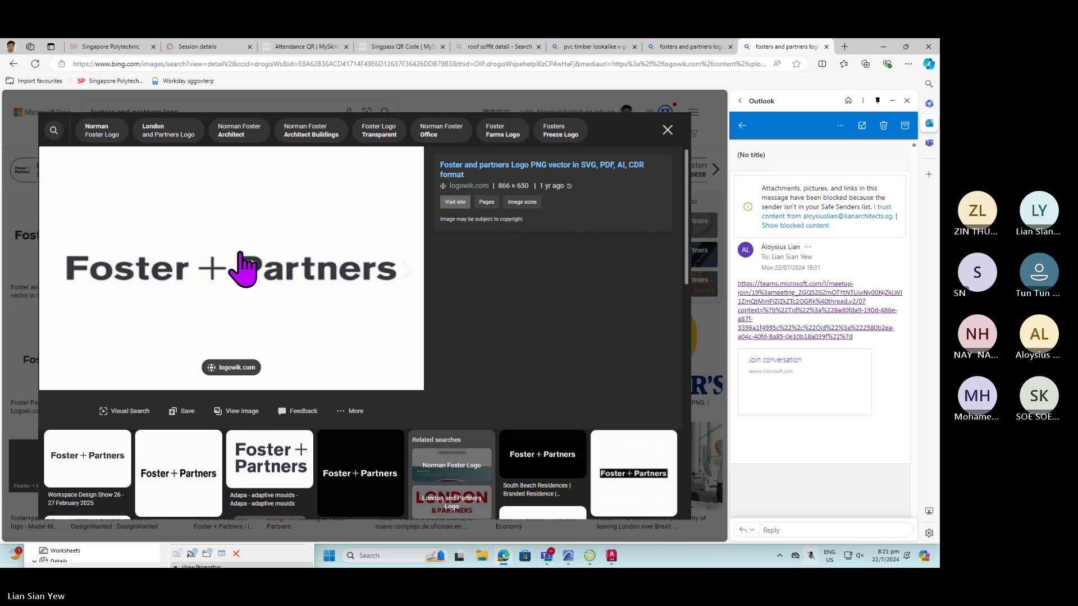
{"action": "right_click", "coordinate": [152, 264]}
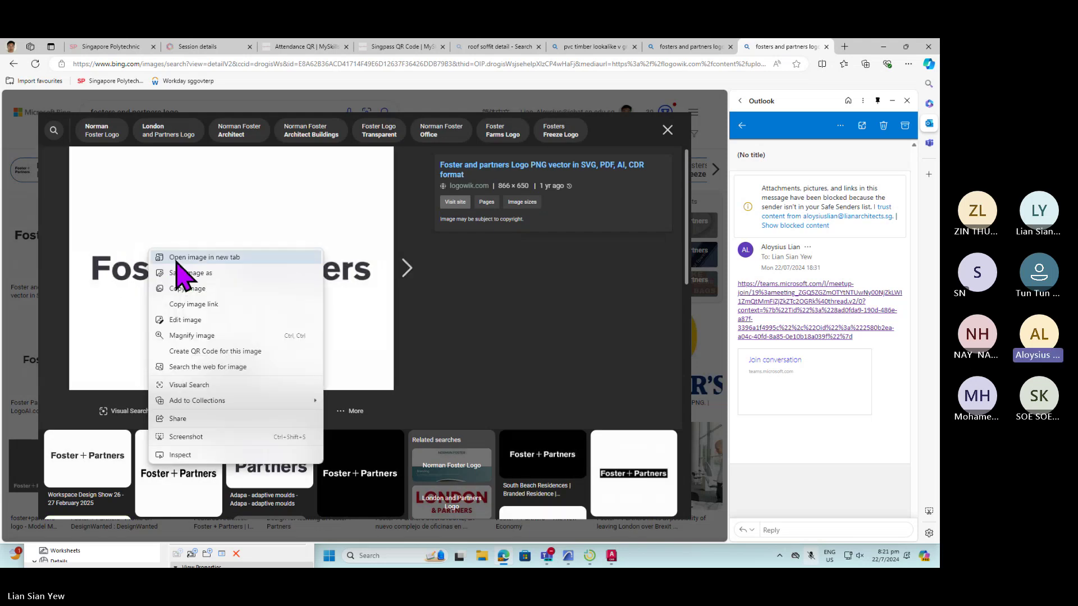
{"action": "left_click", "coordinate": [204, 289]}
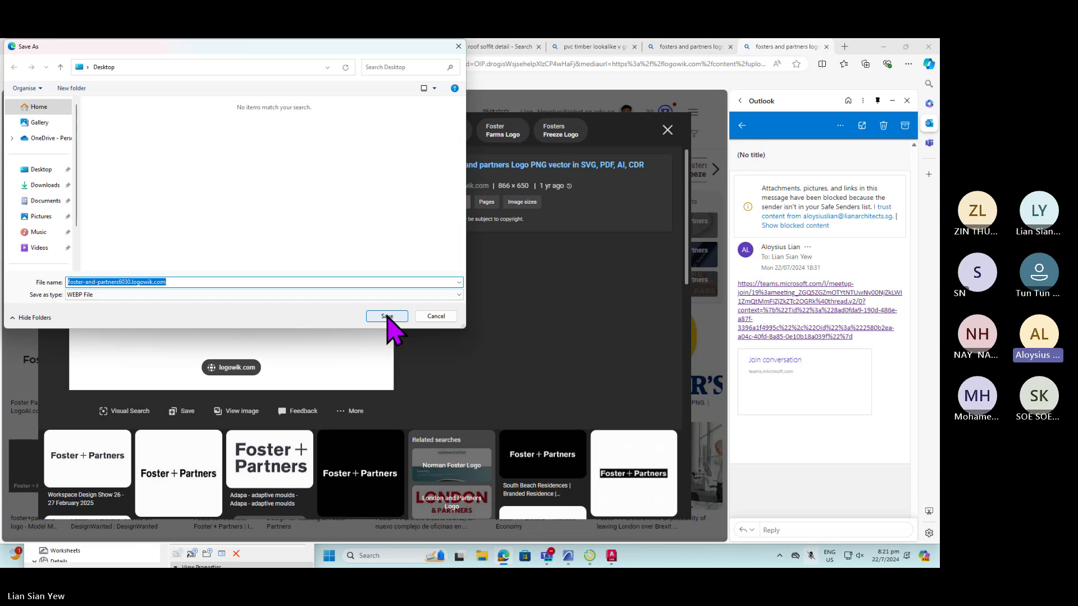
{"action": "left_click", "coordinate": [239, 295]}
{"action": "left_click", "coordinate": [220, 303]}
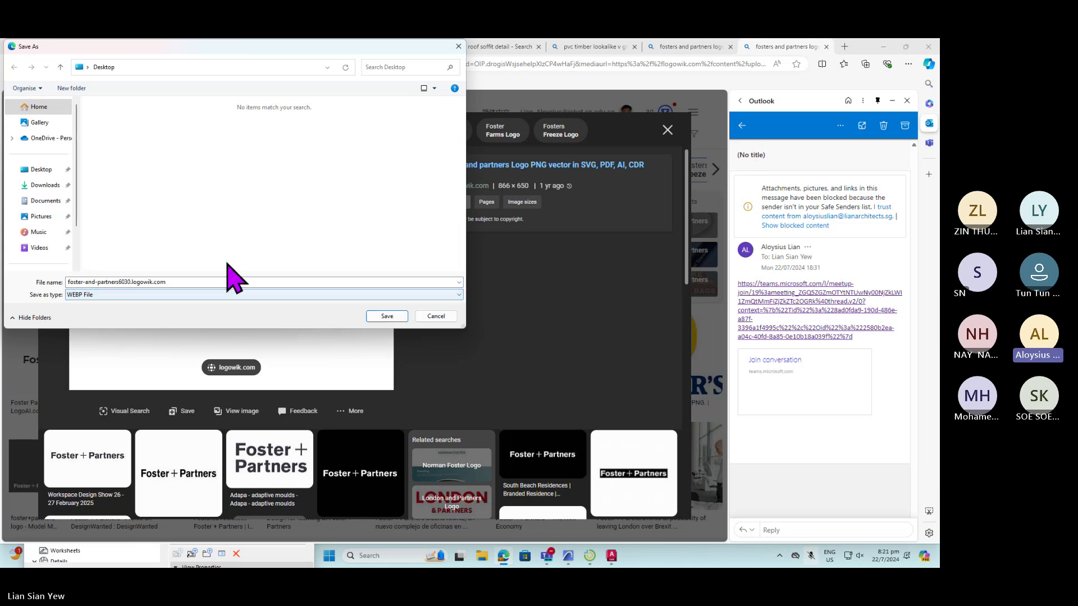
{"action": "left_click", "coordinate": [437, 317]}
- Browse to the 2400 × 207 Foster + Partners PNG logo and save it to the Desktop as foster-and-partners-logo-black-and-white
{"action": "left_click", "coordinate": [406, 272]}
{"action": "left_click", "coordinate": [408, 273]}
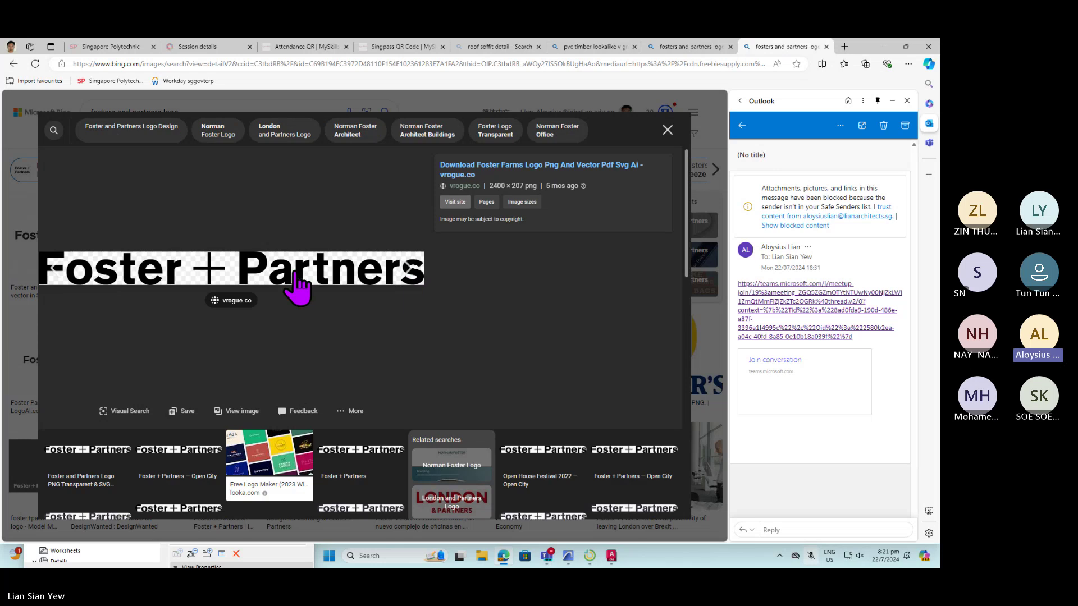
{"action": "right_click", "coordinate": [301, 281]}
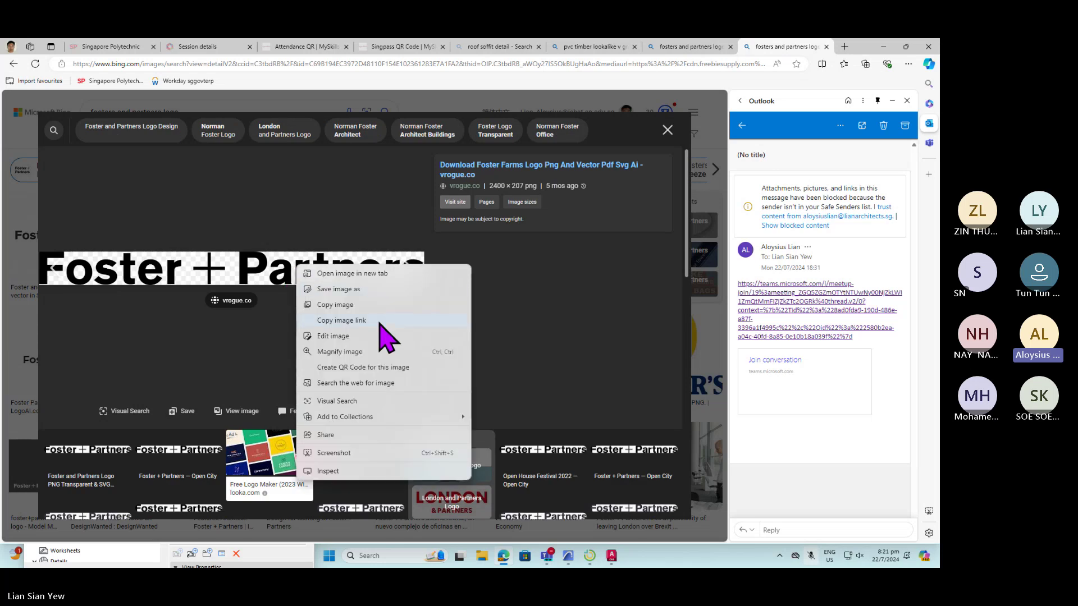
{"action": "left_click", "coordinate": [356, 304]}
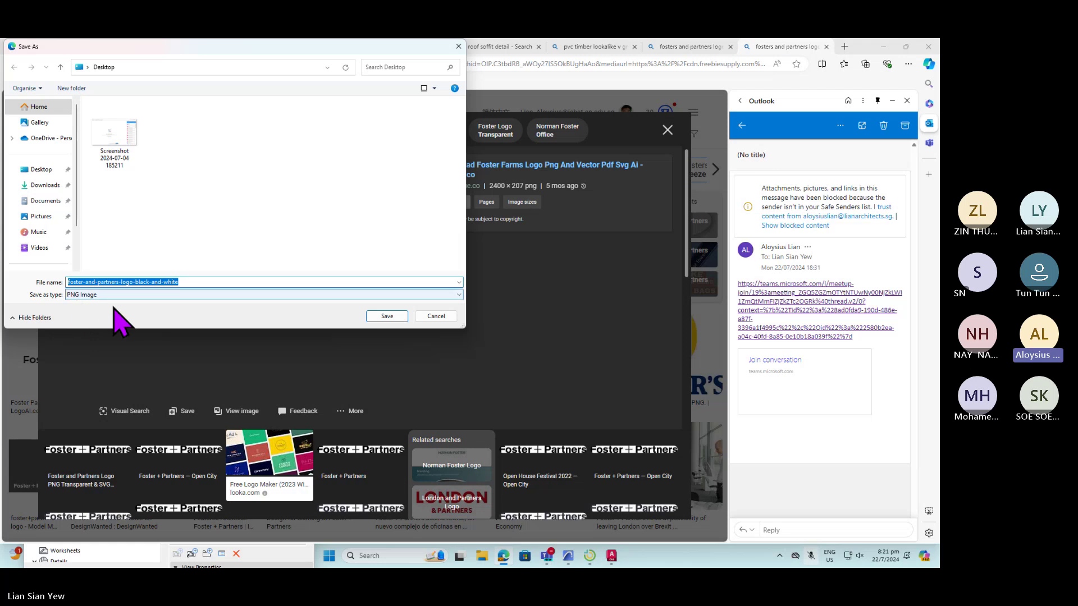
{"action": "left_click", "coordinate": [387, 316]}
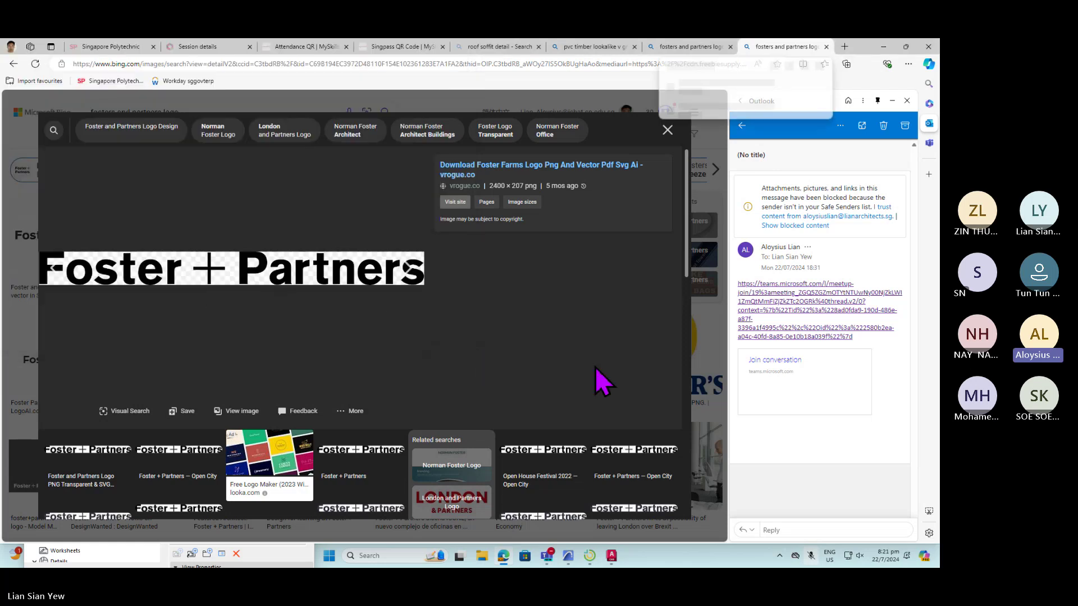
- Switch to Archicad, place foster-and-partners-logo-black-and-white from the Desktop as a drawing on the A2 Landscape master, and select it
{"action": "mouse_move", "coordinate": [612, 561]}
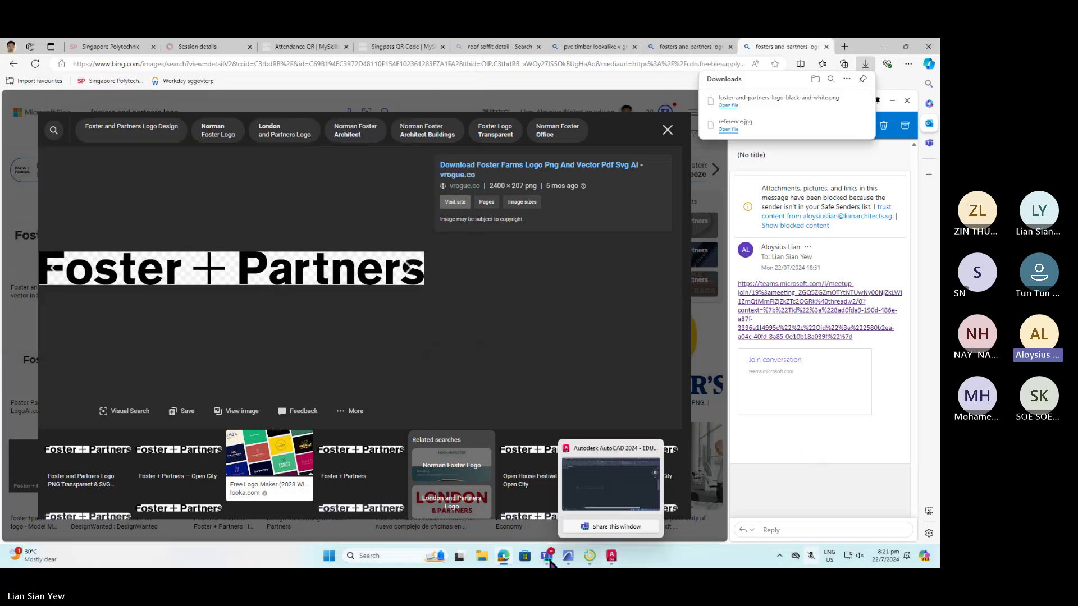
{"action": "left_click", "coordinate": [568, 559]}
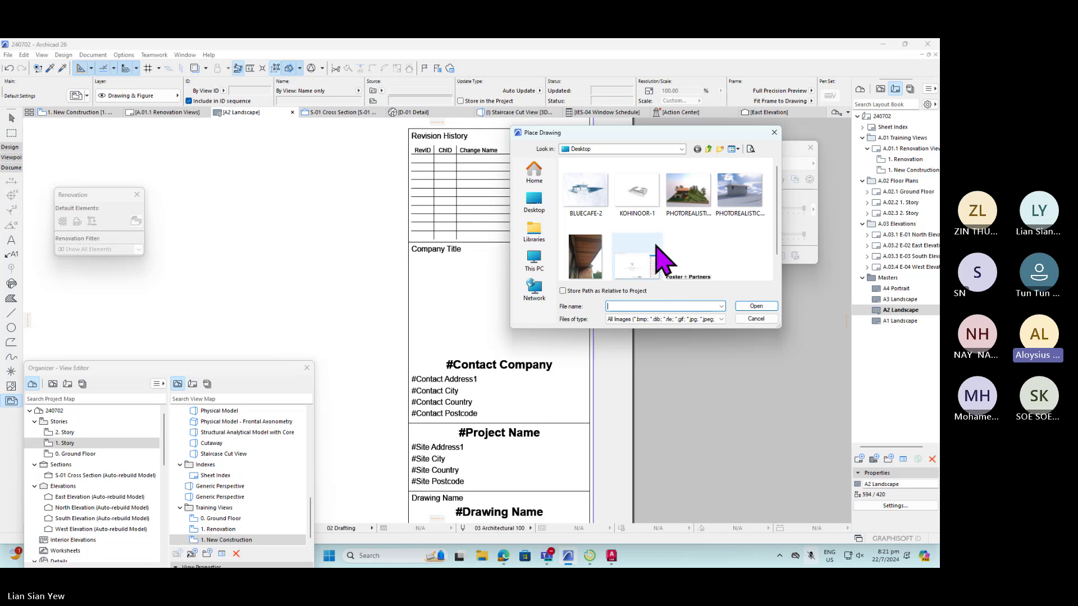
{"action": "left_click", "coordinate": [692, 258]}
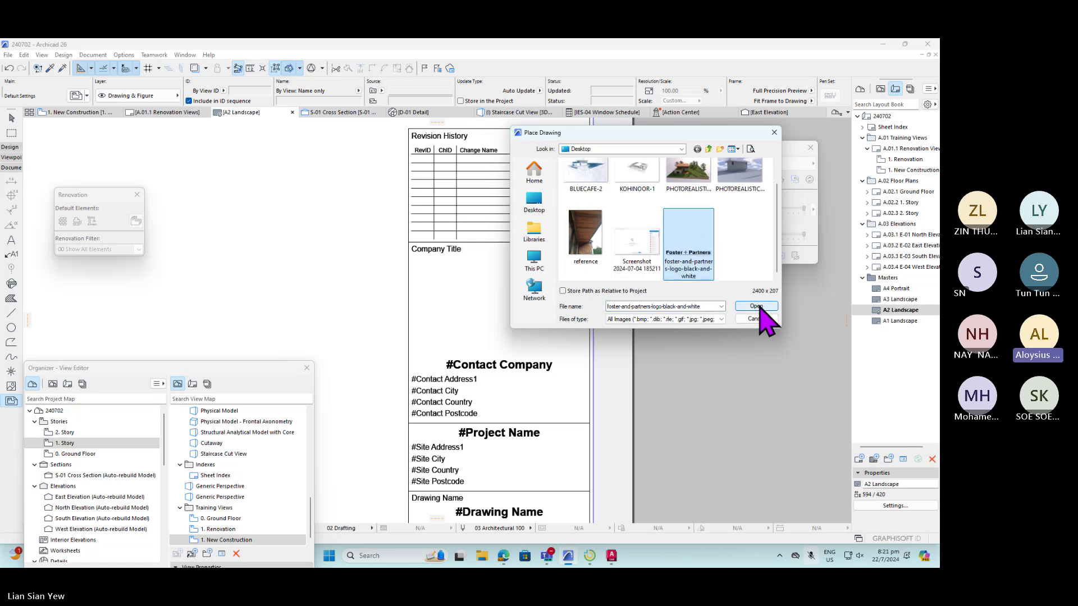
{"action": "left_click", "coordinate": [759, 306]}
{"action": "scroll", "coordinate": [499, 293], "scroll_direction": "down", "scroll_amount": 5}
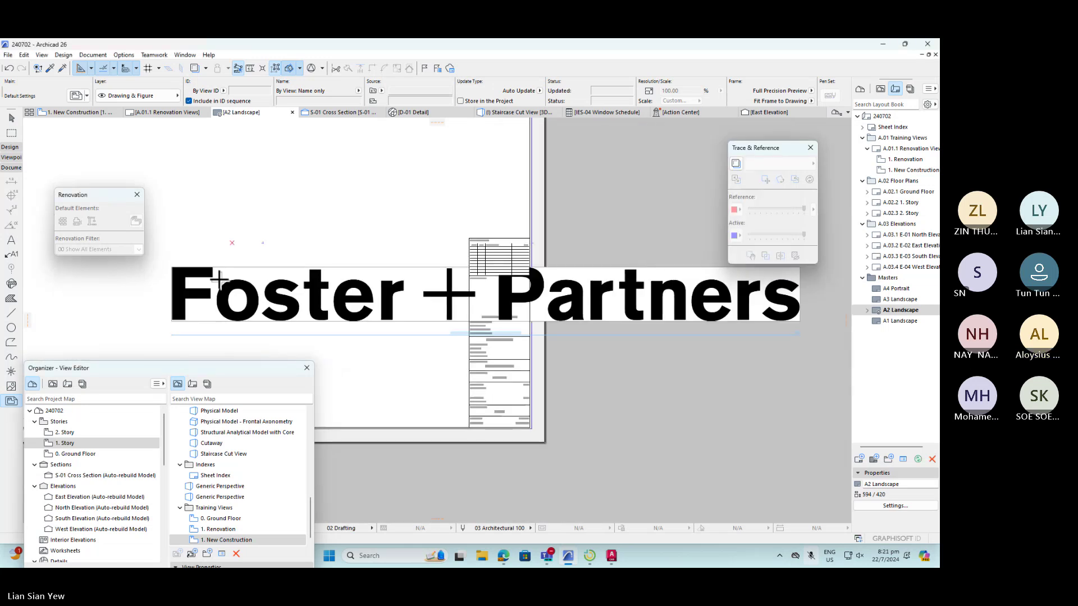
{"action": "left_click", "coordinate": [8, 119]}
{"action": "left_click", "coordinate": [240, 320]}
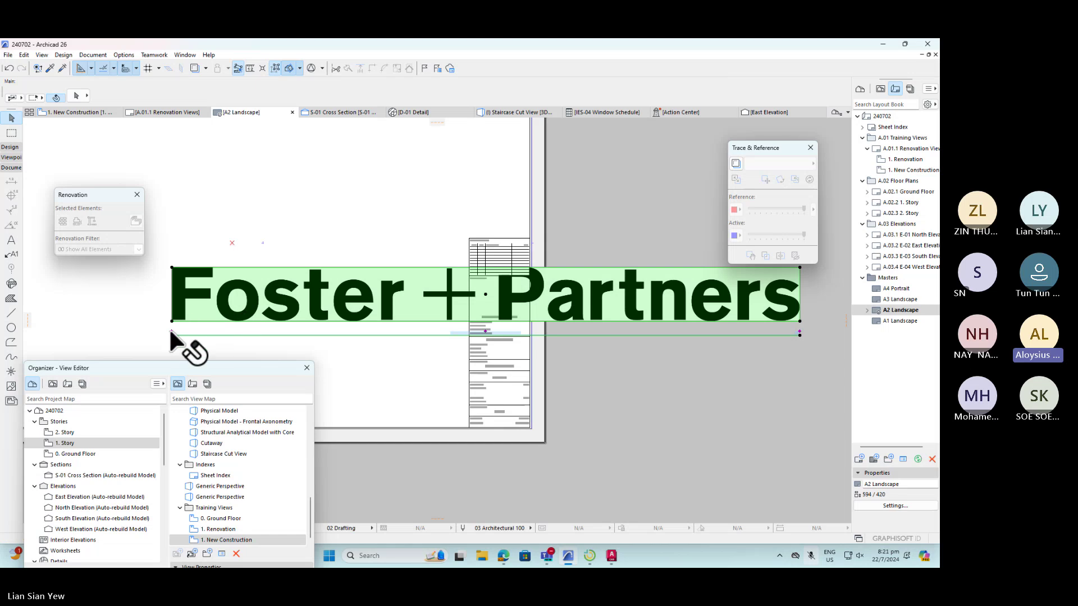
- Try to shrink the placed logo by moving its upper-left corner point
{"action": "left_click", "coordinate": [179, 269]}
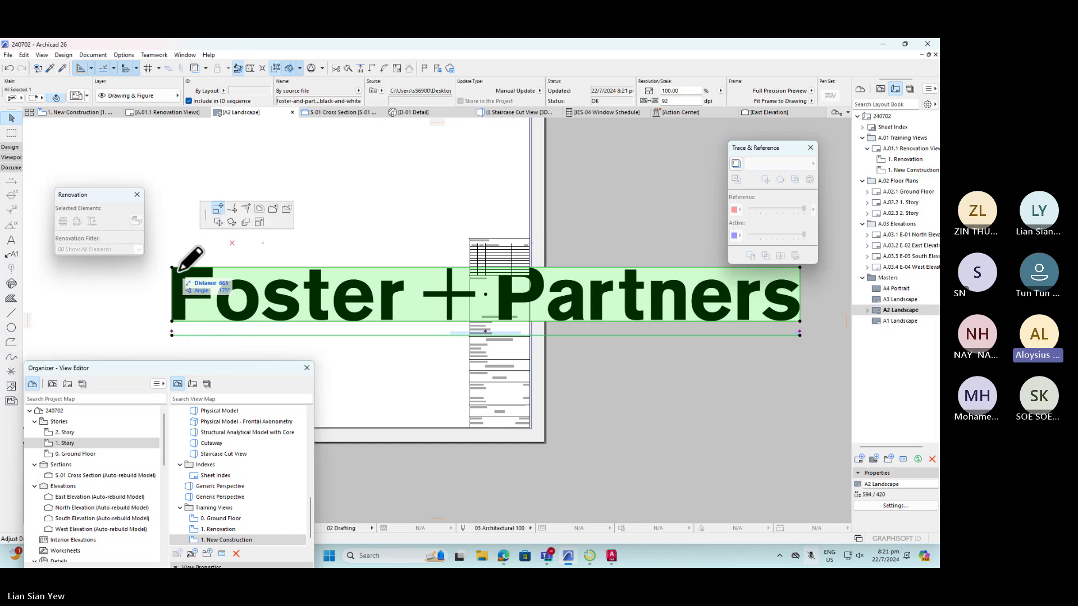
{"action": "left_click", "coordinate": [475, 286]}
{"action": "scroll", "coordinate": [289, 281], "scroll_direction": "down", "scroll_amount": 1}
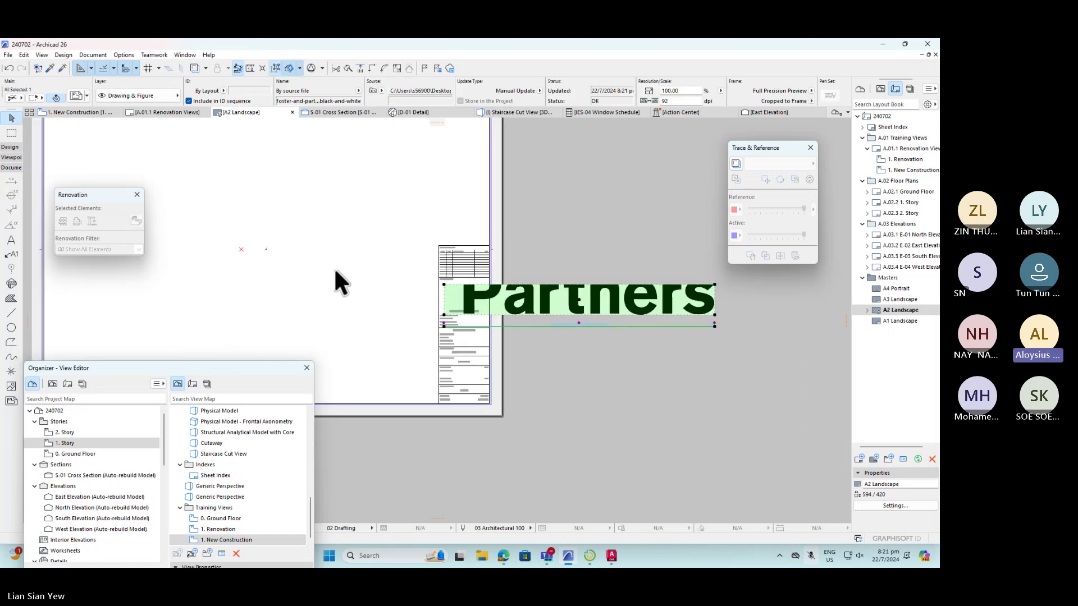
{"action": "key", "text": "ctrl+z"}
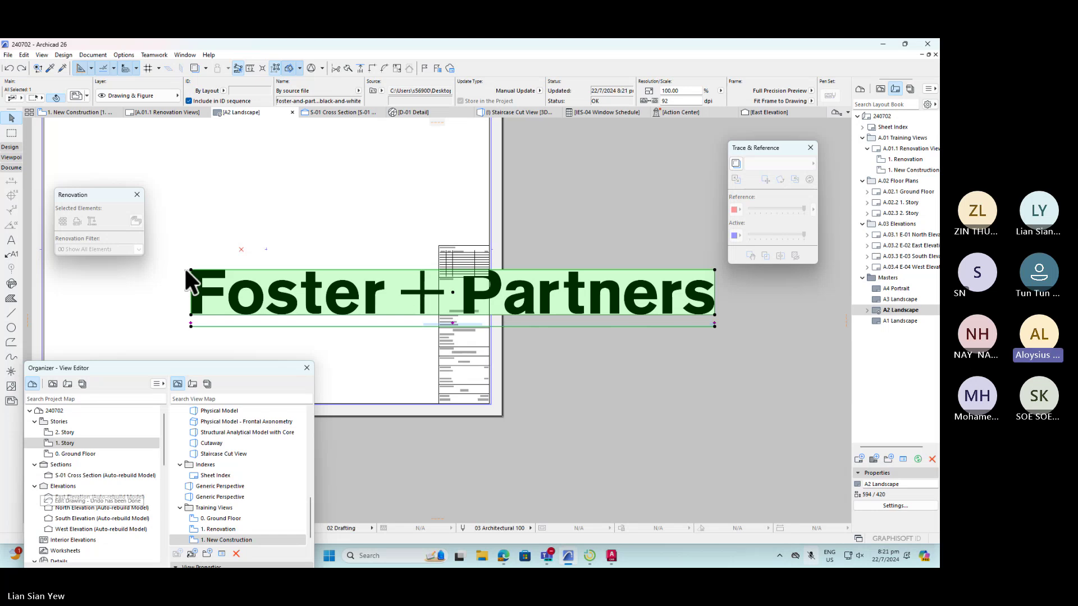
- Resize the logo proportionally to a scale of about 18.38 % and move it over the title block's Company Title area
{"action": "left_click", "coordinate": [191, 270]}
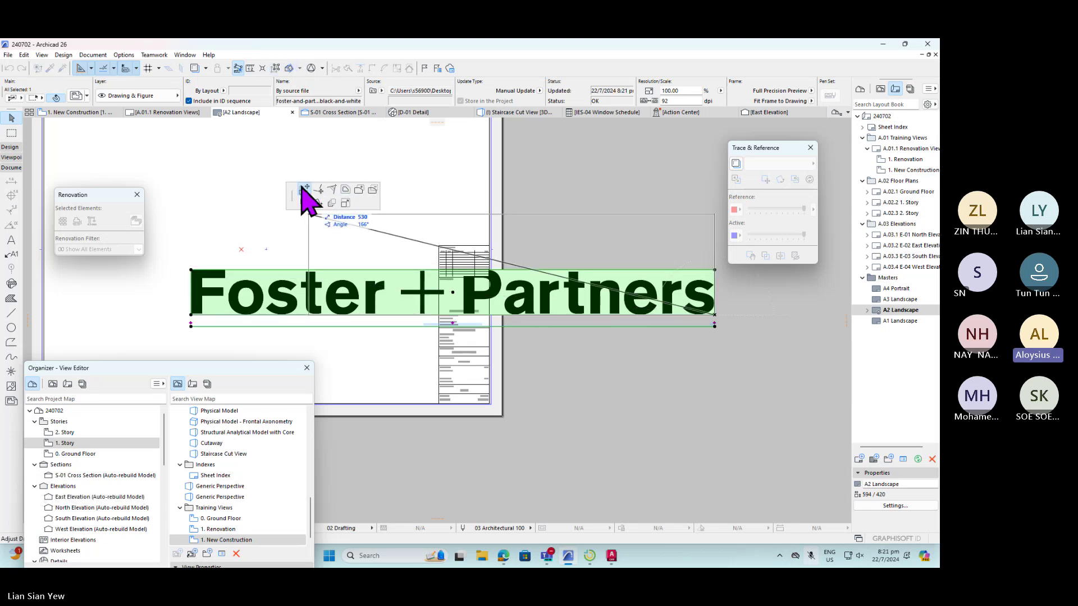
{"action": "left_click", "coordinate": [345, 202]}
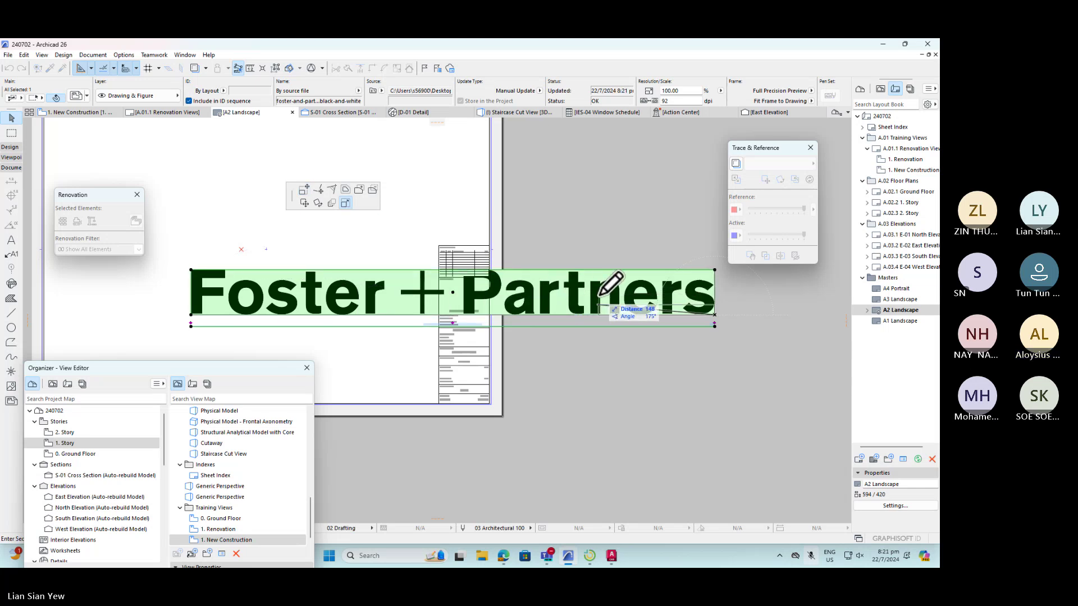
{"action": "left_click", "coordinate": [632, 293]}
{"action": "scroll", "coordinate": [632, 292], "scroll_direction": "up", "scroll_amount": 3}
{"action": "left_click", "coordinate": [671, 311]}
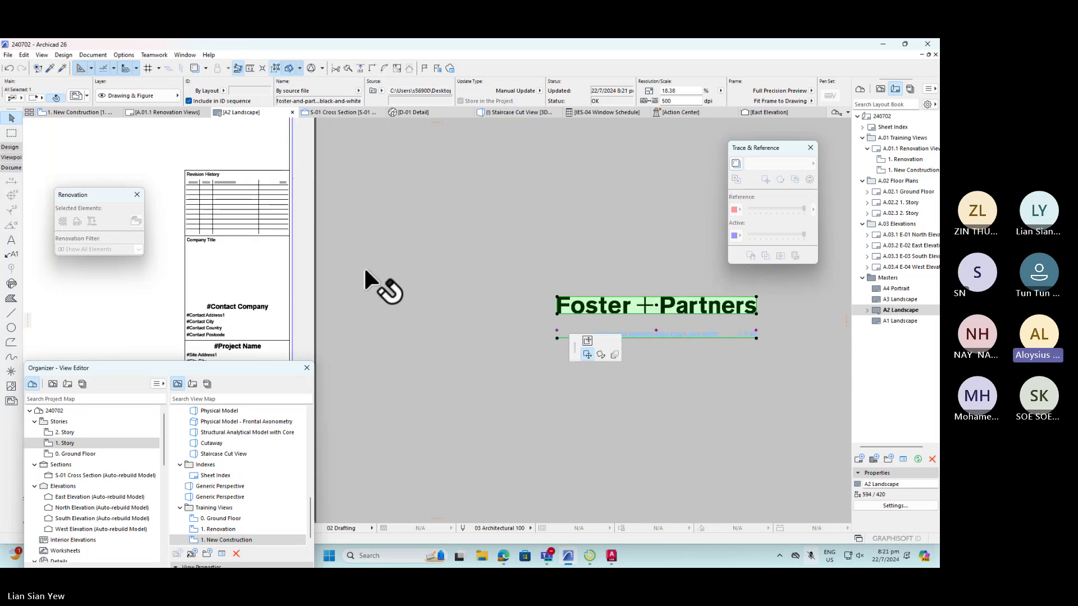
{"action": "left_click", "coordinate": [186, 277]}
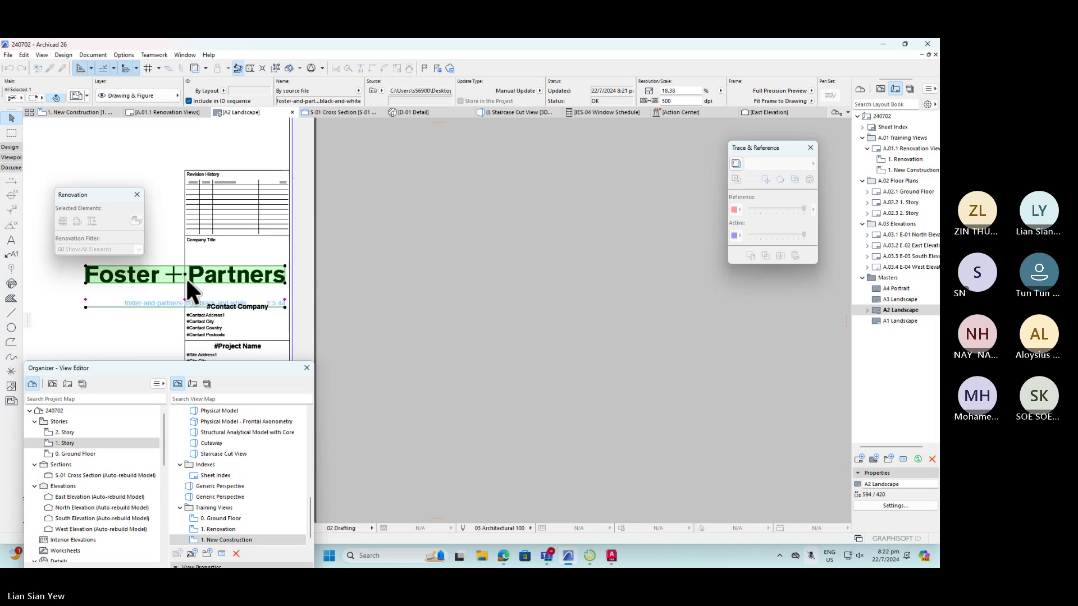
- Resize the logo proportionally to a scale of about 8.49 % so it fits the title block's width
{"action": "left_click", "coordinate": [84, 264]}
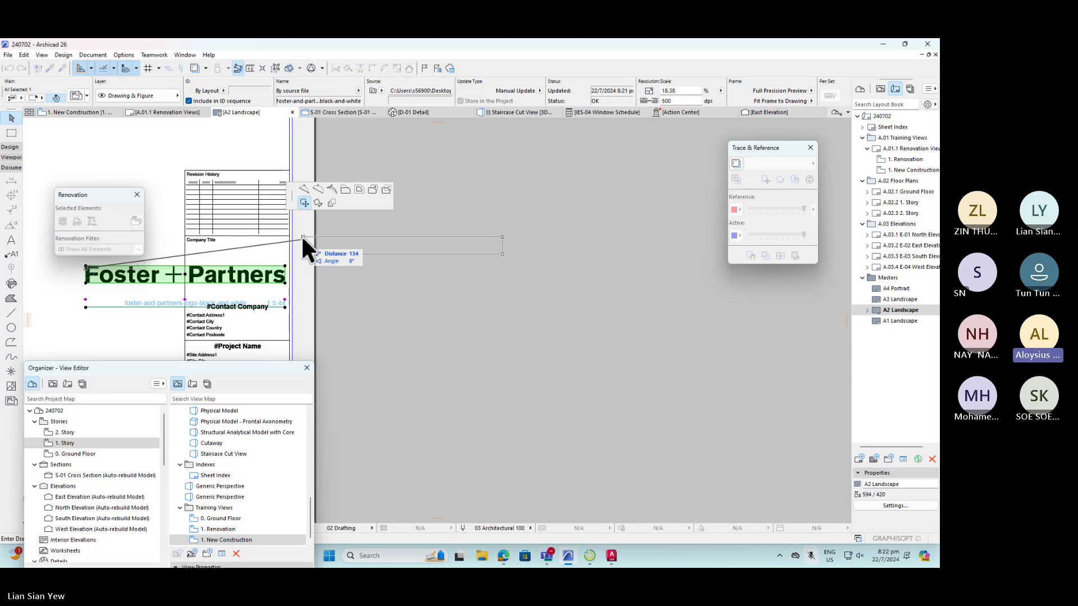
{"action": "key", "text": "Escape"}
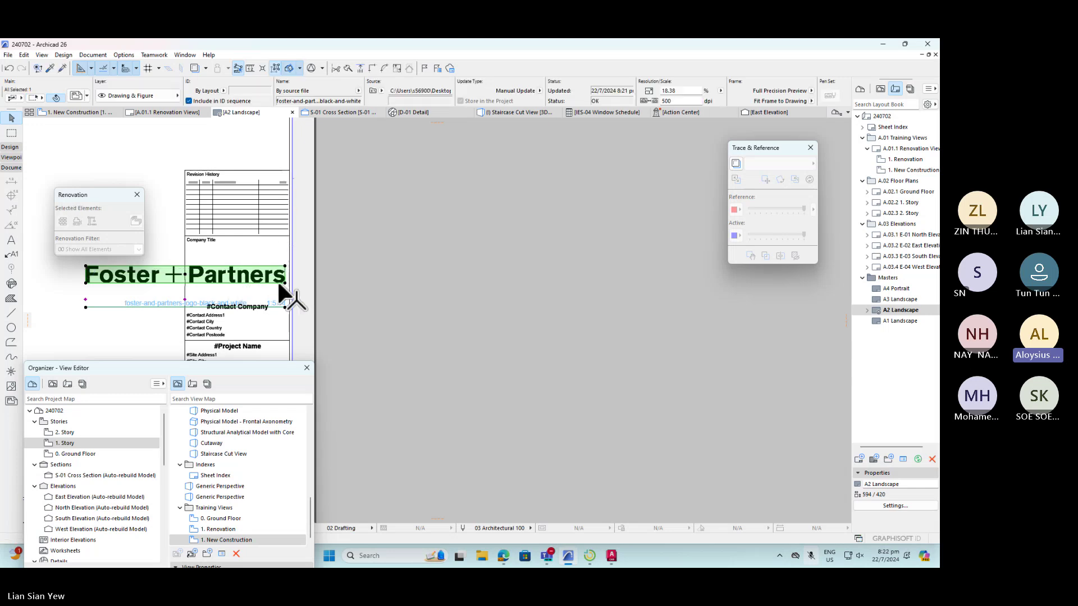
{"action": "left_click", "coordinate": [88, 269]}
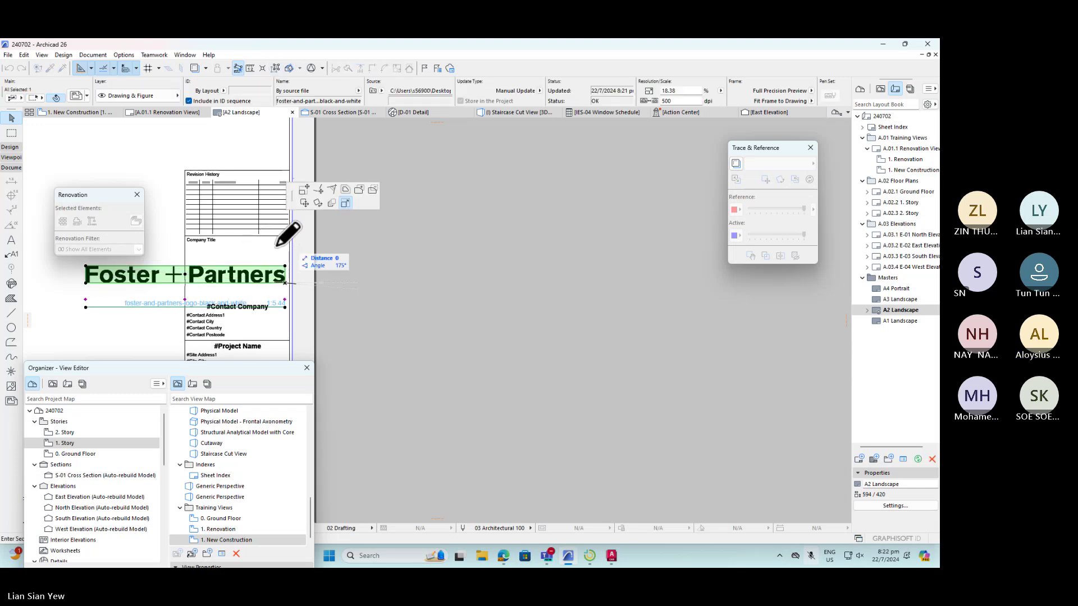
{"action": "left_click", "coordinate": [192, 258]}
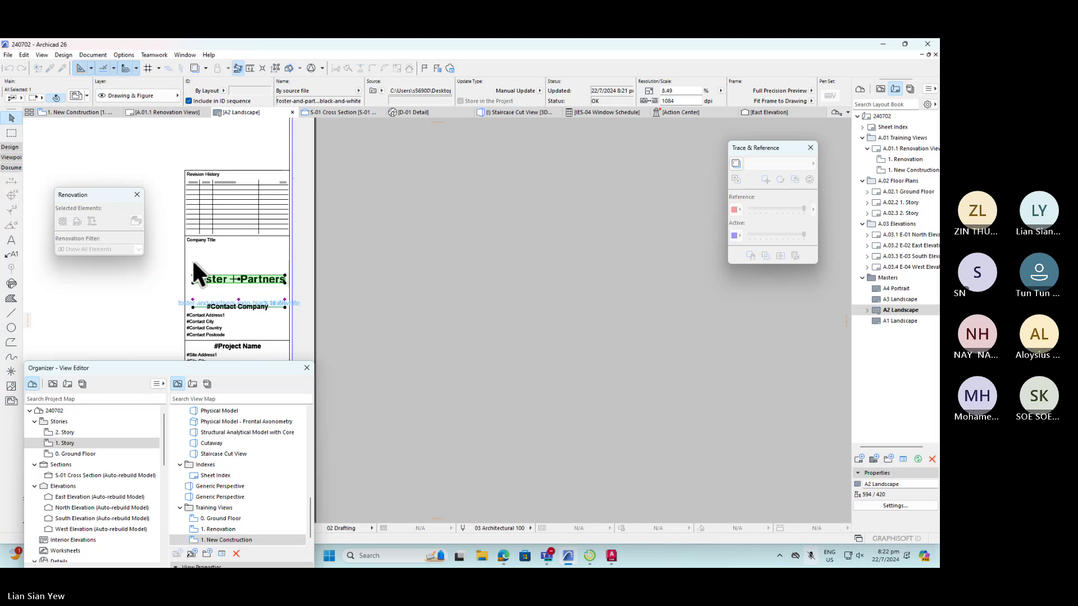
- Move the logo up to just below the Company Title label and deselect it
{"action": "scroll", "coordinate": [231, 271], "scroll_direction": "up", "scroll_amount": 2}
{"action": "left_click", "coordinate": [243, 278]}
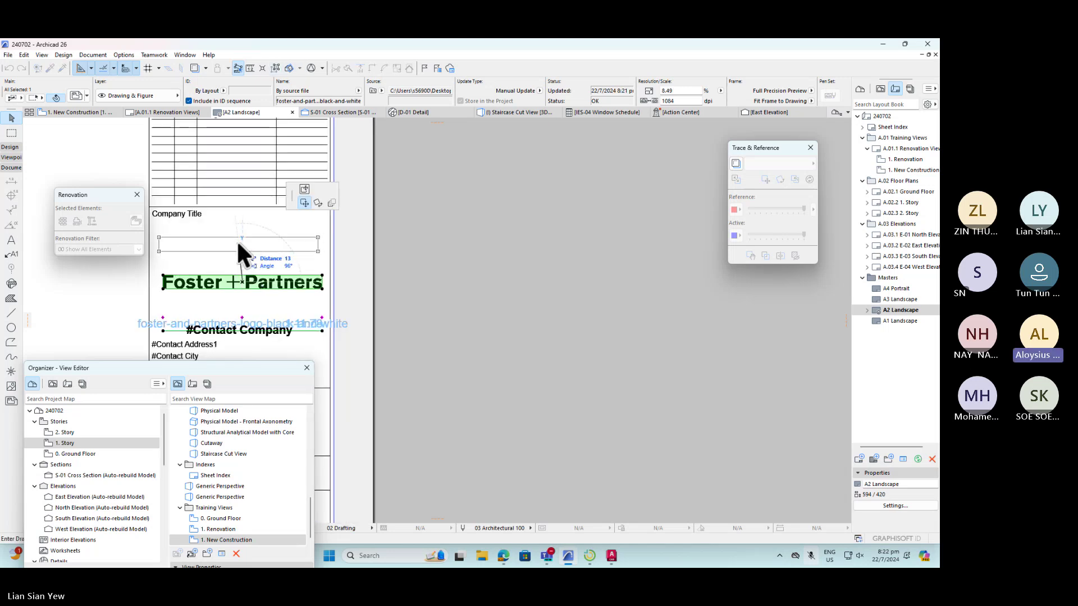
{"action": "left_click", "coordinate": [238, 240]}
{"action": "left_click", "coordinate": [309, 278]}
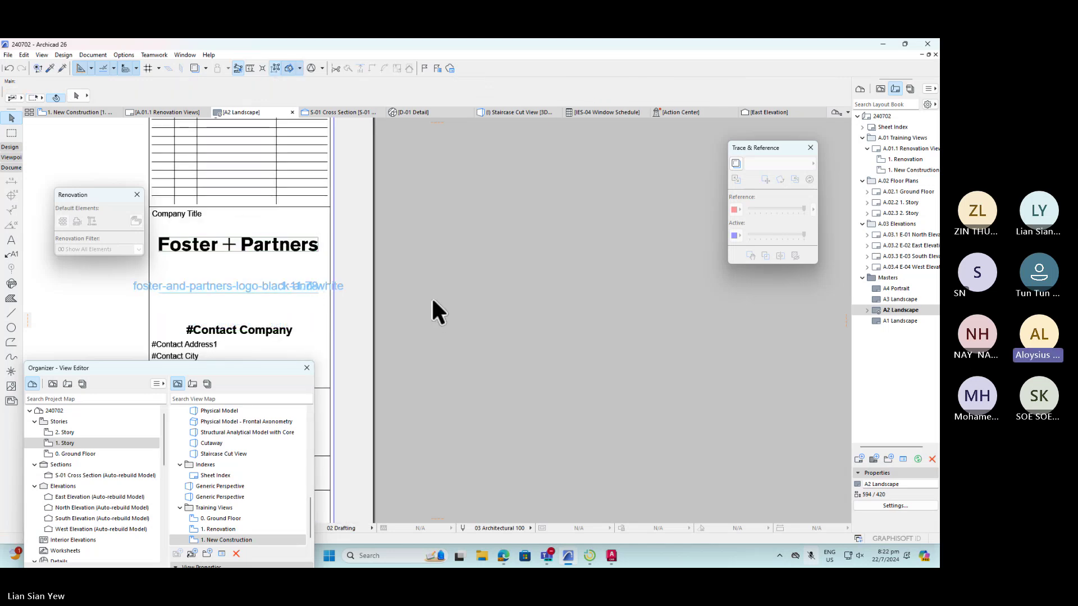
{"action": "left_click_drag", "start_coordinate": [431, 296], "coordinate": [201, 288]}
{"action": "left_click", "coordinate": [210, 283]}
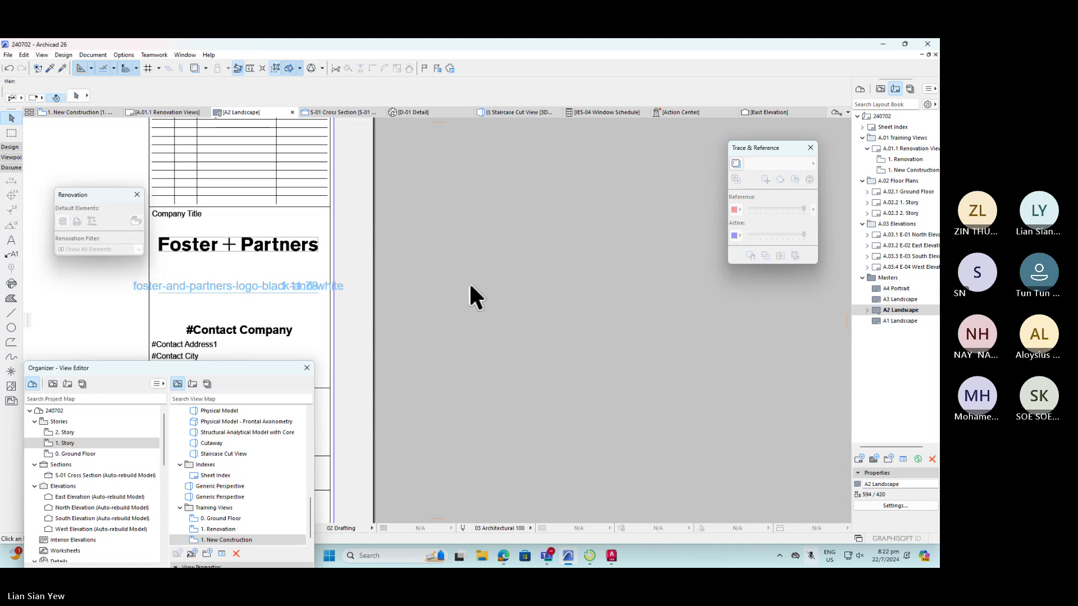
- Reduce the logo proportionally to a scale of about 6.75 % and centre it horizontally in the Company Title area
{"action": "left_click", "coordinate": [263, 241]}
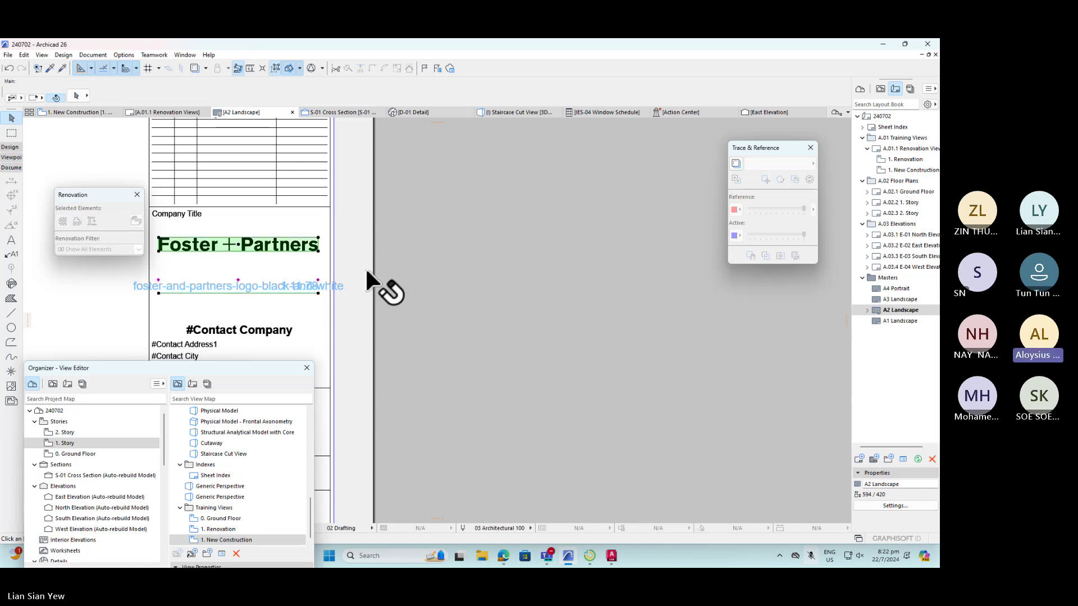
{"action": "left_click", "coordinate": [158, 238]}
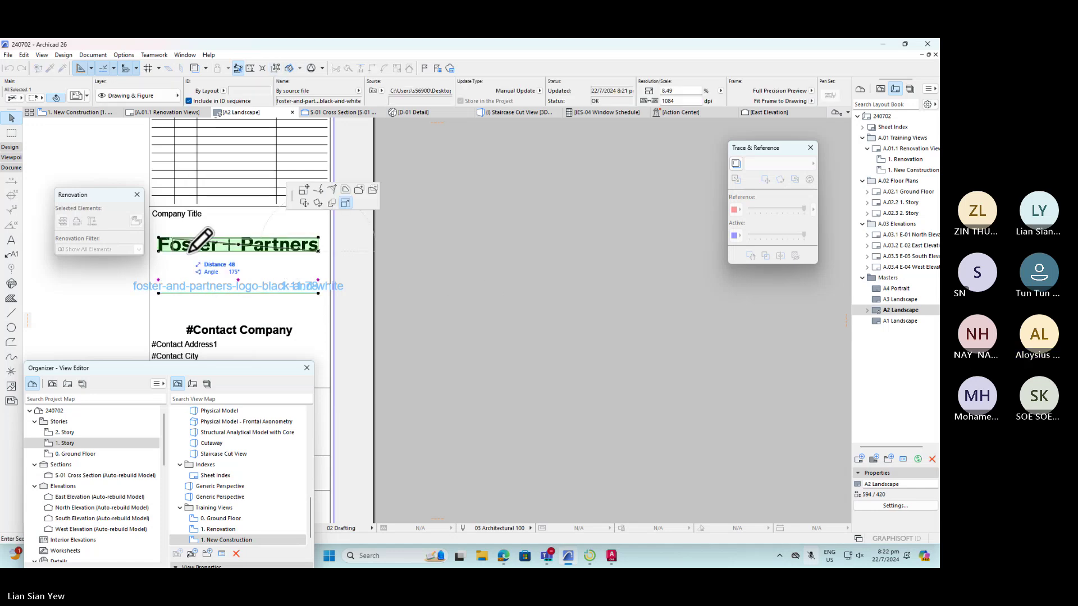
{"action": "left_click", "coordinate": [192, 242]}
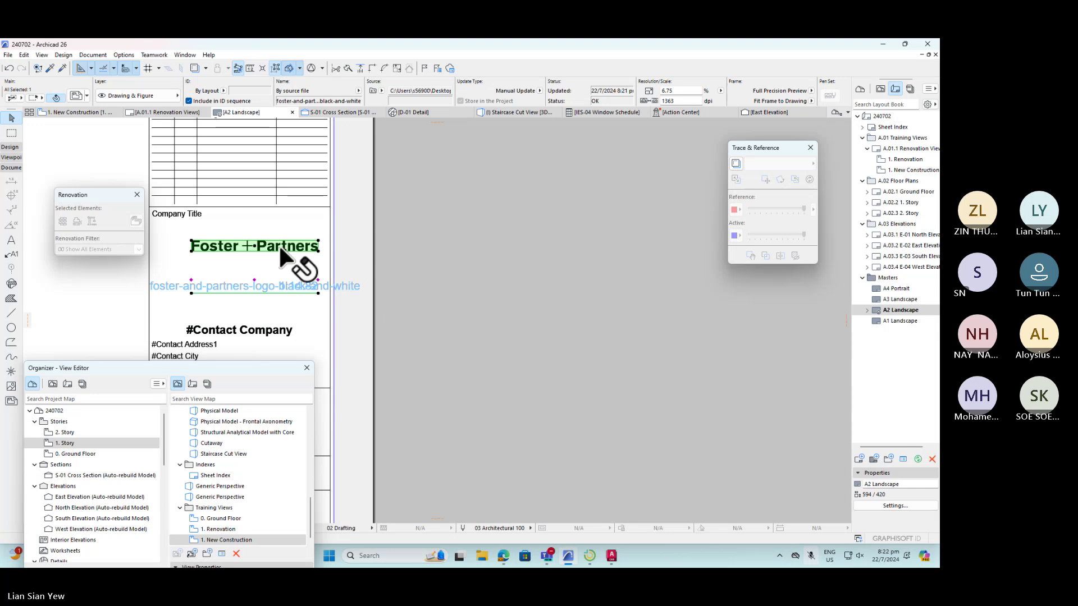
{"action": "left_click", "coordinate": [281, 247]}
{"action": "left_click", "coordinate": [262, 247]}
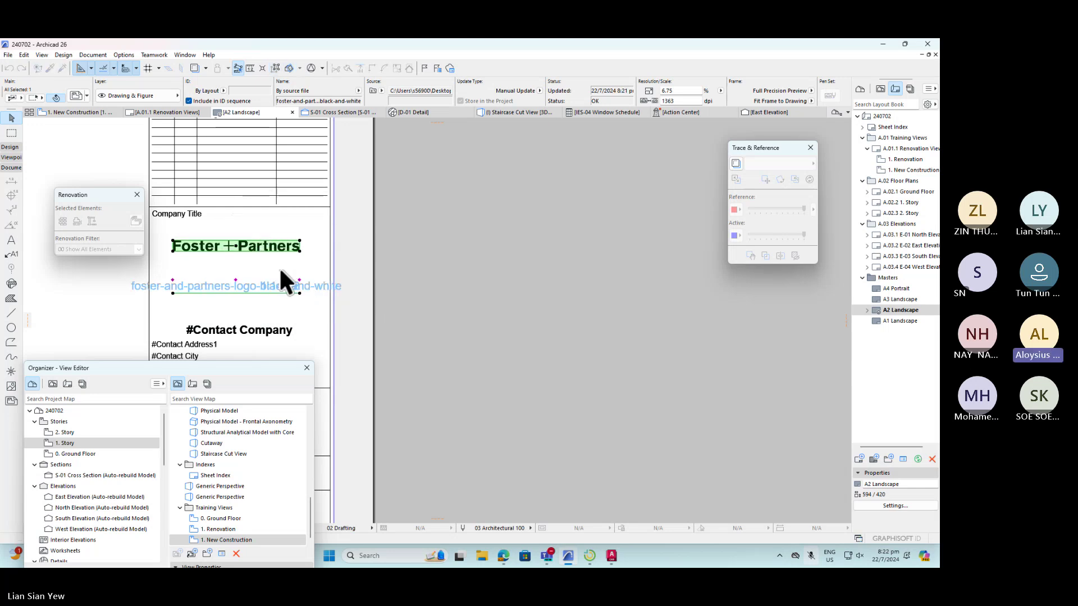
{"action": "left_click", "coordinate": [455, 298]}
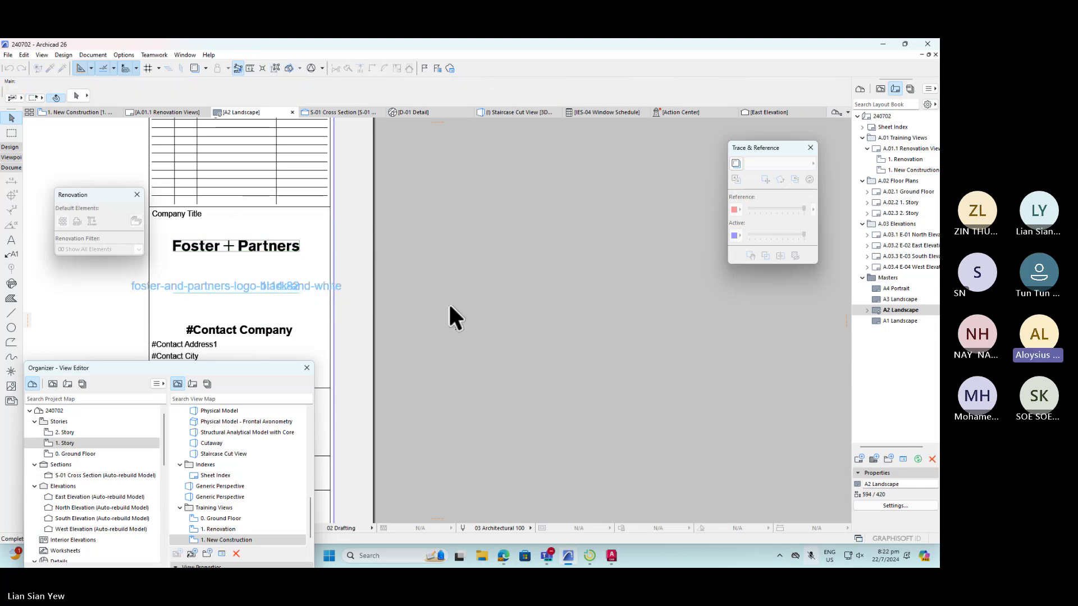
- Open the A.01.1 Renovation Views layout and examine the logo in its title block
{"action": "scroll", "coordinate": [449, 302], "scroll_direction": "down", "scroll_amount": 3}
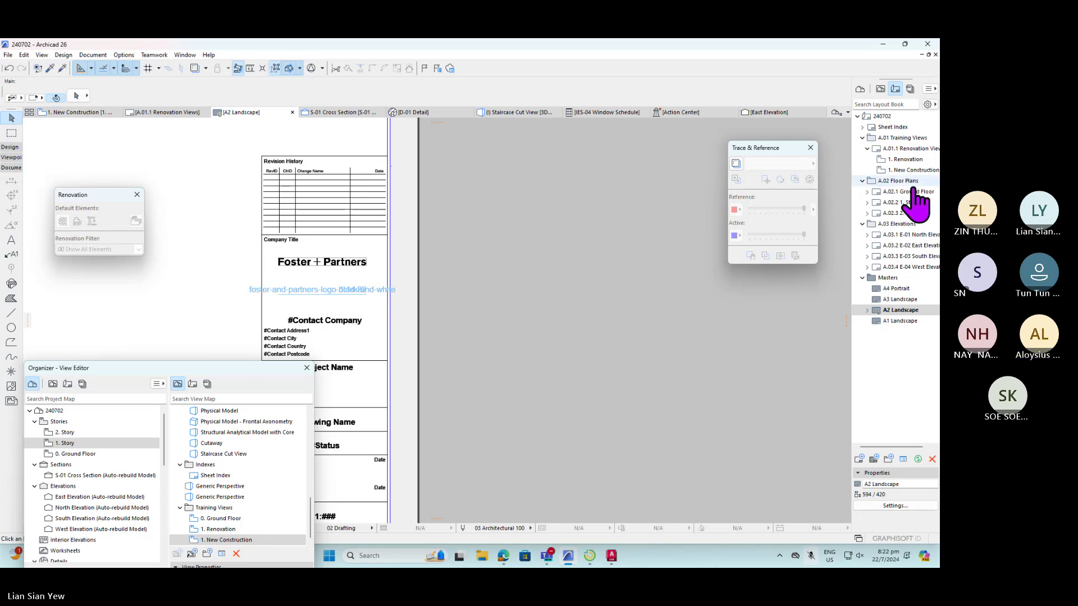
{"action": "left_click", "coordinate": [904, 149]}
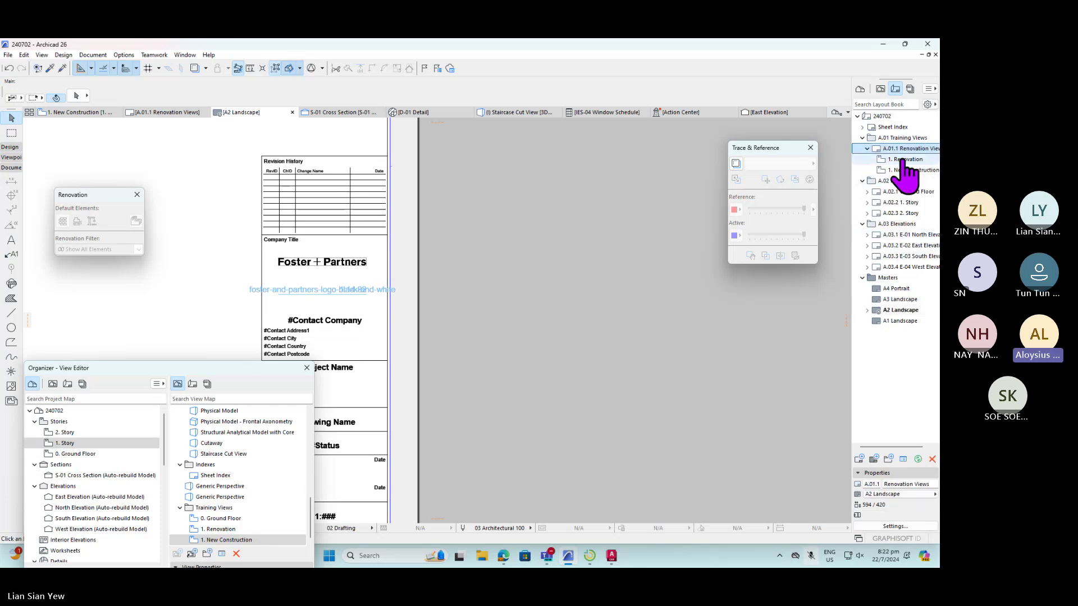
{"action": "double_click", "coordinate": [902, 149]}
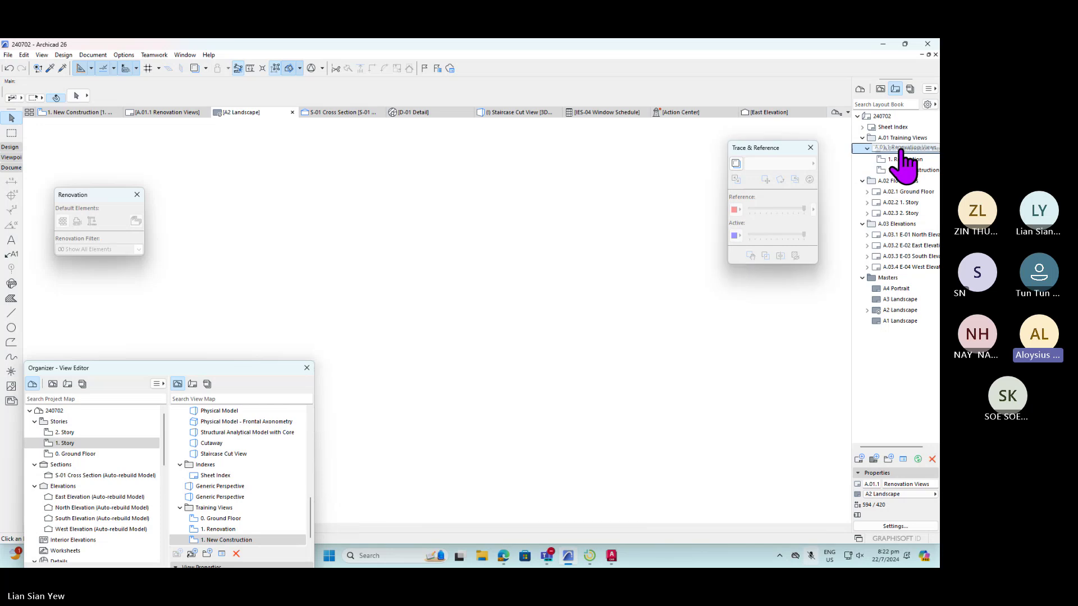
{"action": "scroll", "coordinate": [598, 240], "scroll_direction": "down", "scroll_amount": 2}
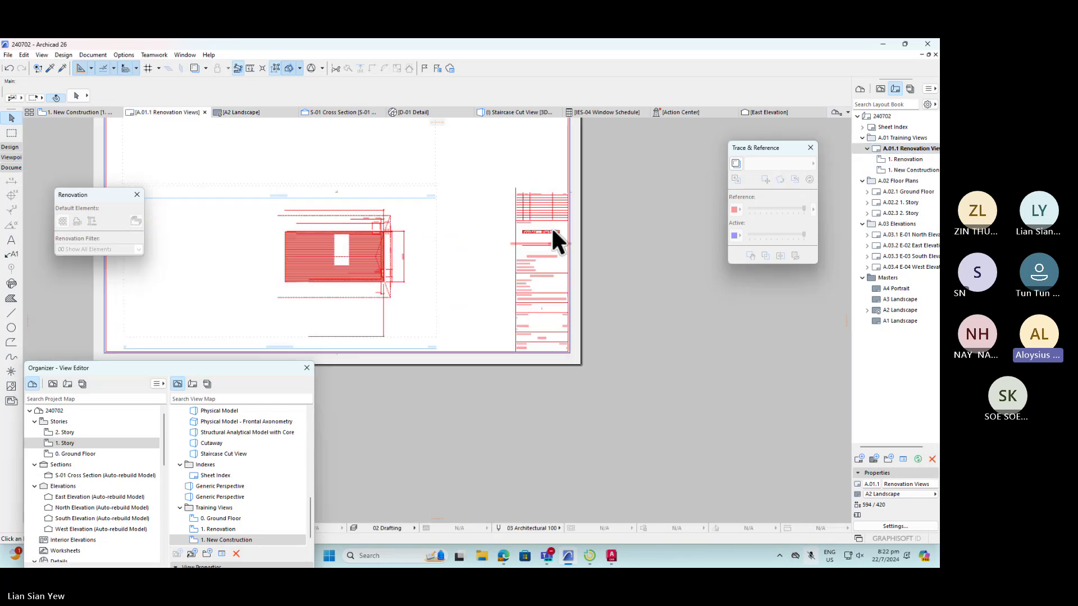
{"action": "scroll", "coordinate": [549, 238], "scroll_direction": "up", "scroll_amount": 2}
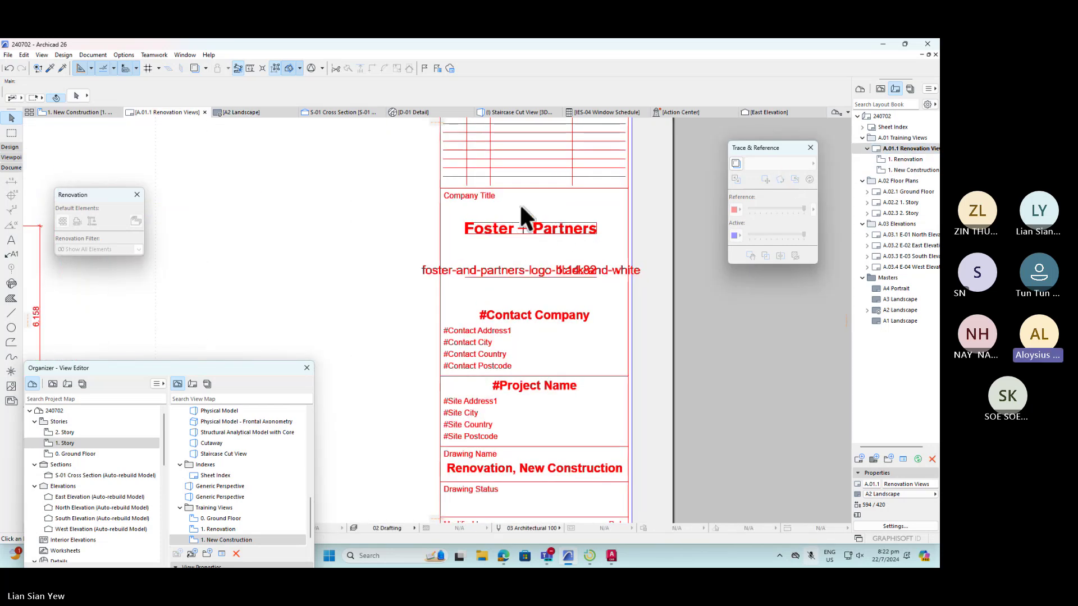
- Open the A.02.1 Ground Floor, A.02.3 2. Story and A.03.2 E-02 East Elevation layouts in turn and examine their title blocks
{"action": "double_click", "coordinate": [910, 181]}
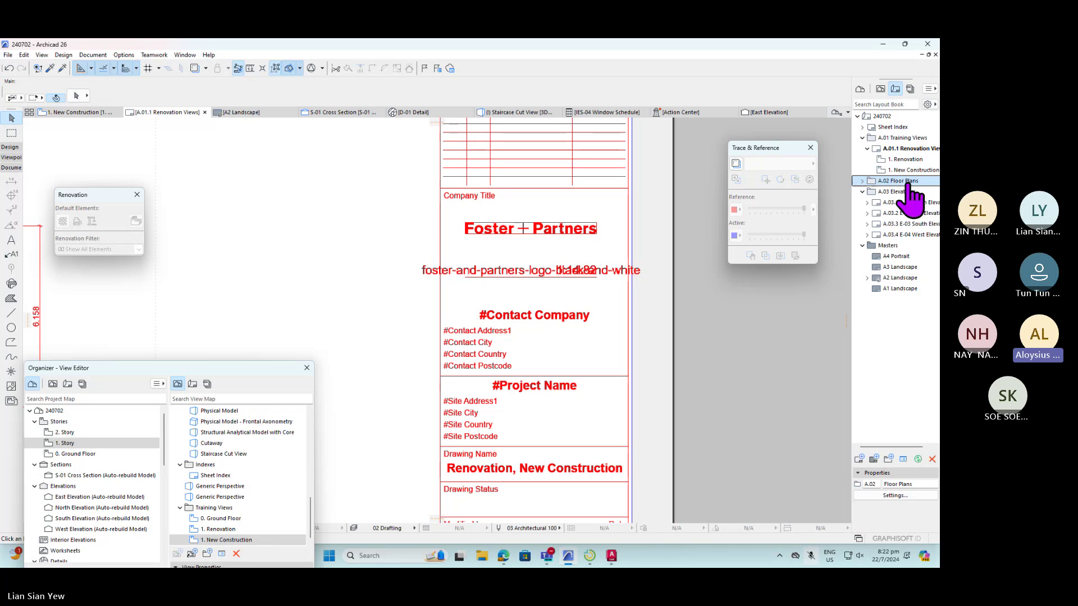
{"action": "double_click", "coordinate": [910, 181]}
{"action": "double_click", "coordinate": [906, 192]}
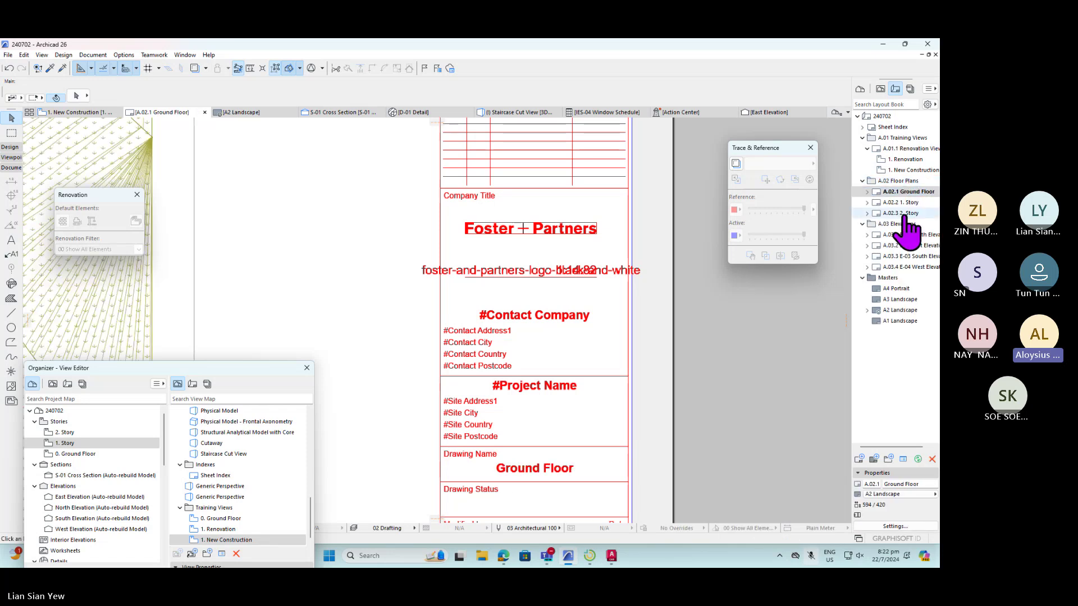
{"action": "double_click", "coordinate": [904, 213]}
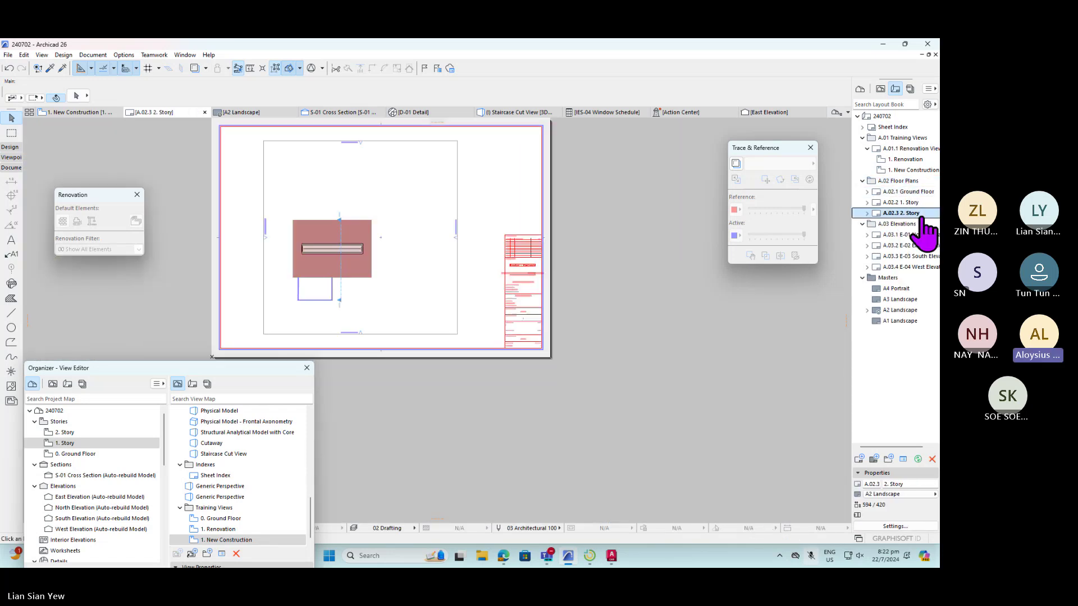
{"action": "double_click", "coordinate": [912, 246]}
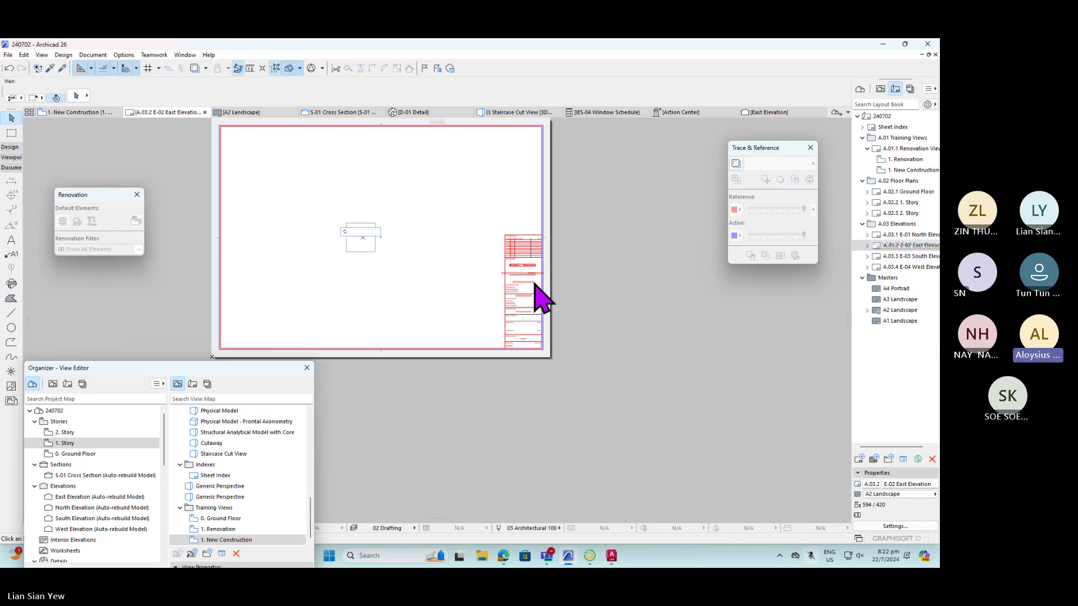
{"action": "scroll", "coordinate": [533, 283], "scroll_direction": "up", "scroll_amount": 5}
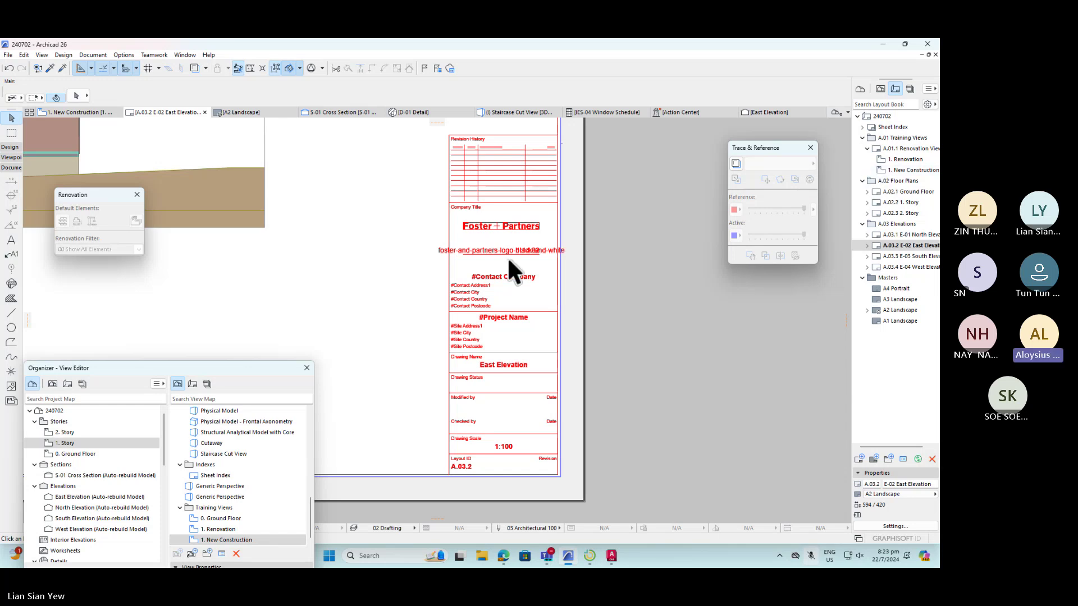
{"action": "scroll", "coordinate": [491, 259], "scroll_direction": "up", "scroll_amount": 5}
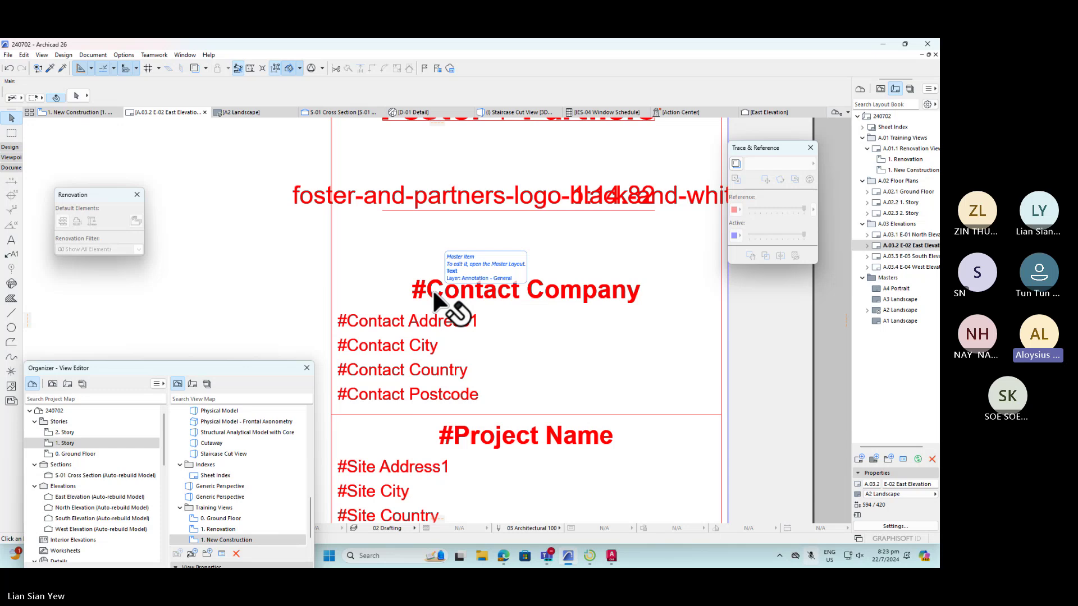
- Open the Project Info dialog, move it clear of the title block and look through its project, site and building fields
{"action": "left_click", "coordinate": [93, 55]}
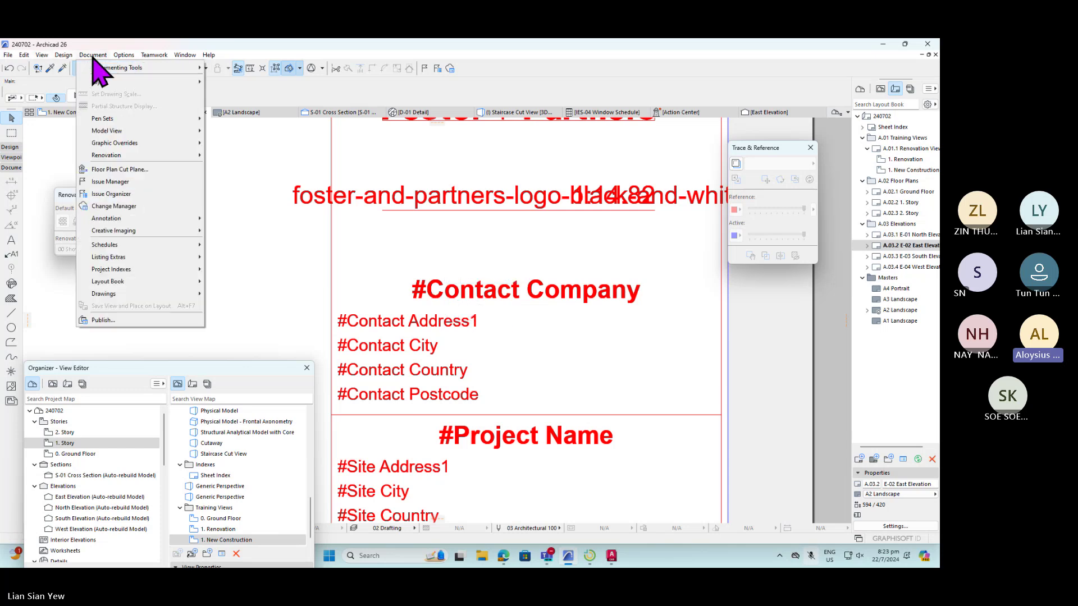
{"action": "left_click", "coordinate": [96, 55]}
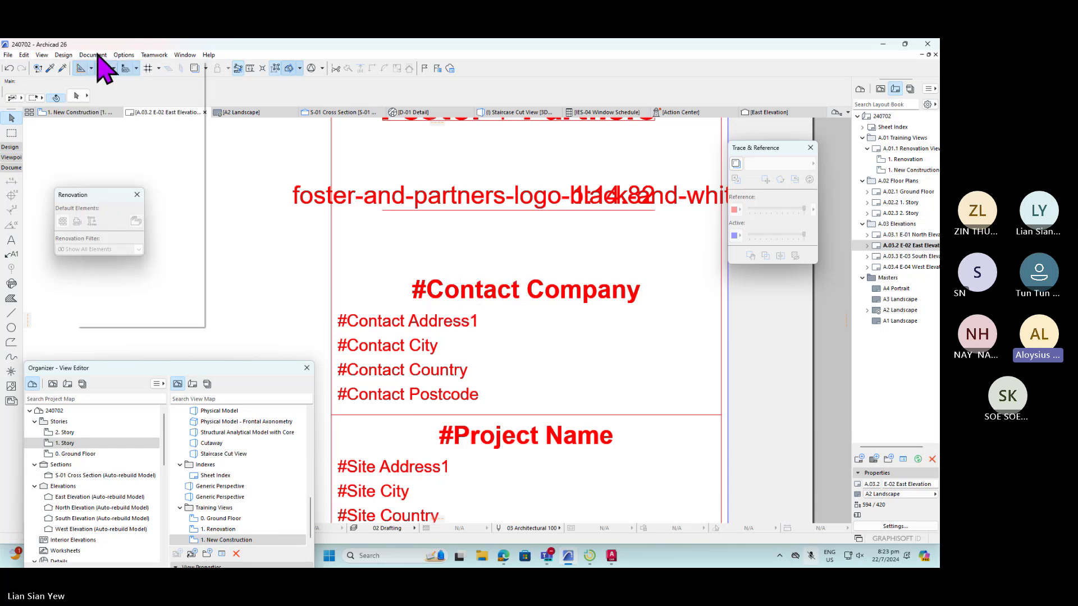
{"action": "left_click", "coordinate": [62, 56]}
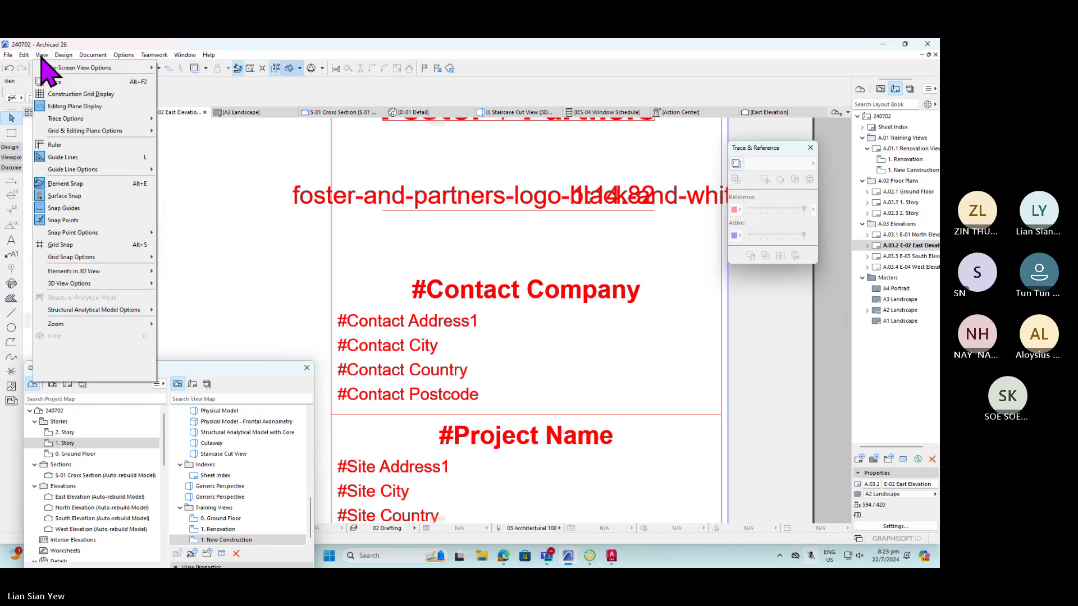
{"action": "mouse_move", "coordinate": [8, 55]}
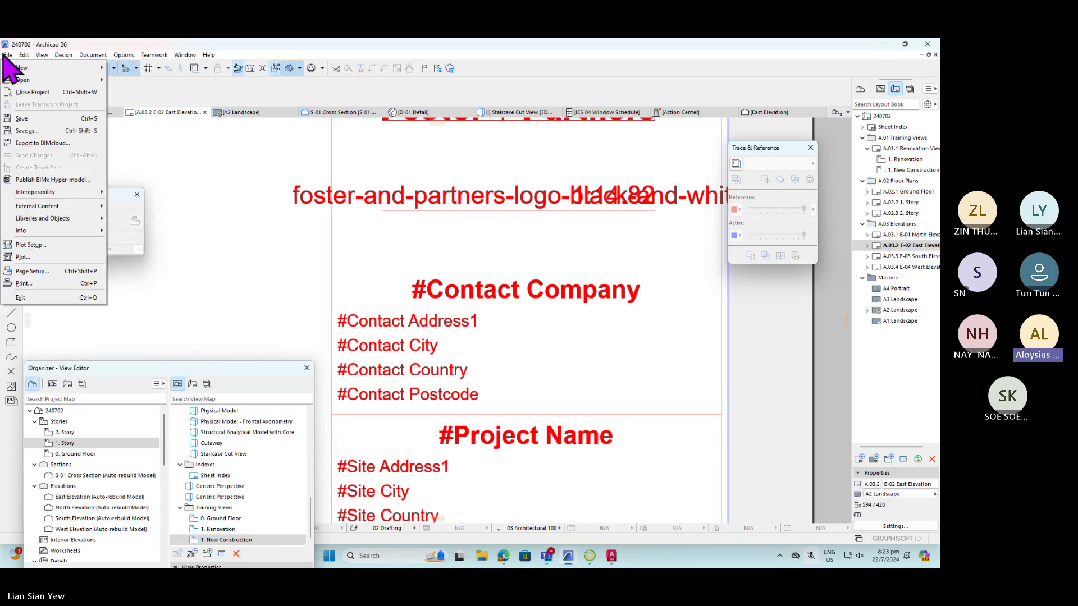
{"action": "mouse_move", "coordinate": [67, 231]}
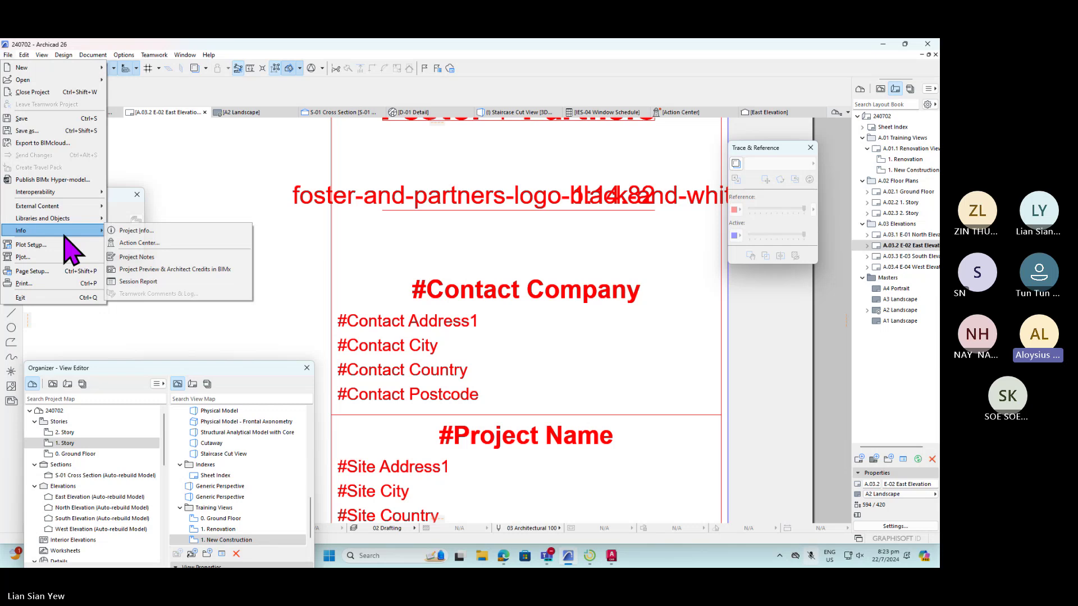
{"action": "left_click", "coordinate": [163, 231]}
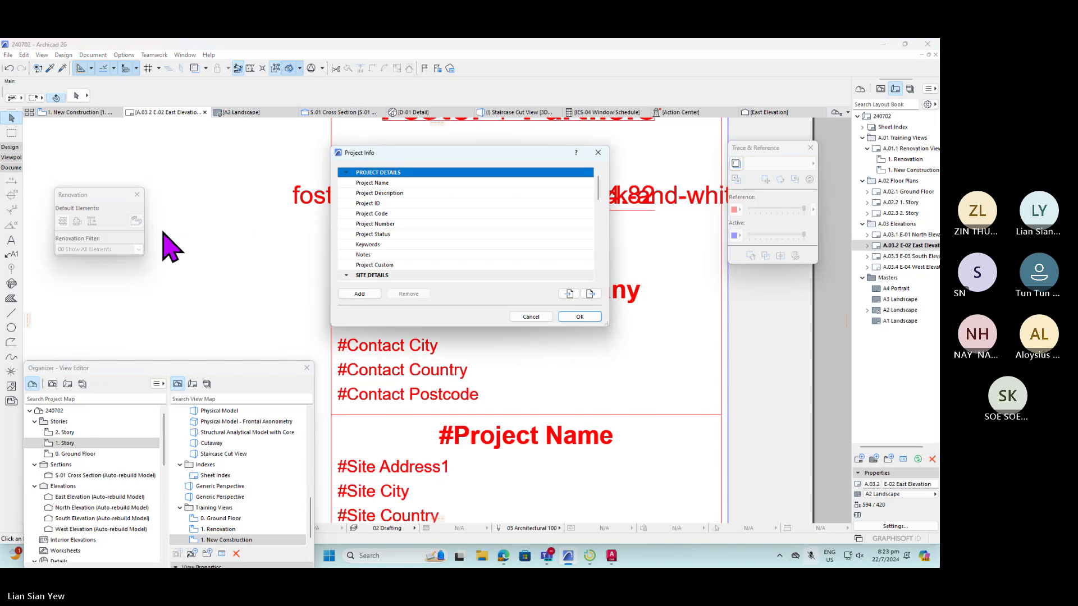
{"action": "left_click_drag", "start_coordinate": [470, 156], "coordinate": [197, 148]}
{"action": "scroll", "coordinate": [171, 258], "scroll_direction": "down", "scroll_amount": 1}
{"action": "scroll", "coordinate": [164, 244], "scroll_direction": "down", "scroll_amount": 10}
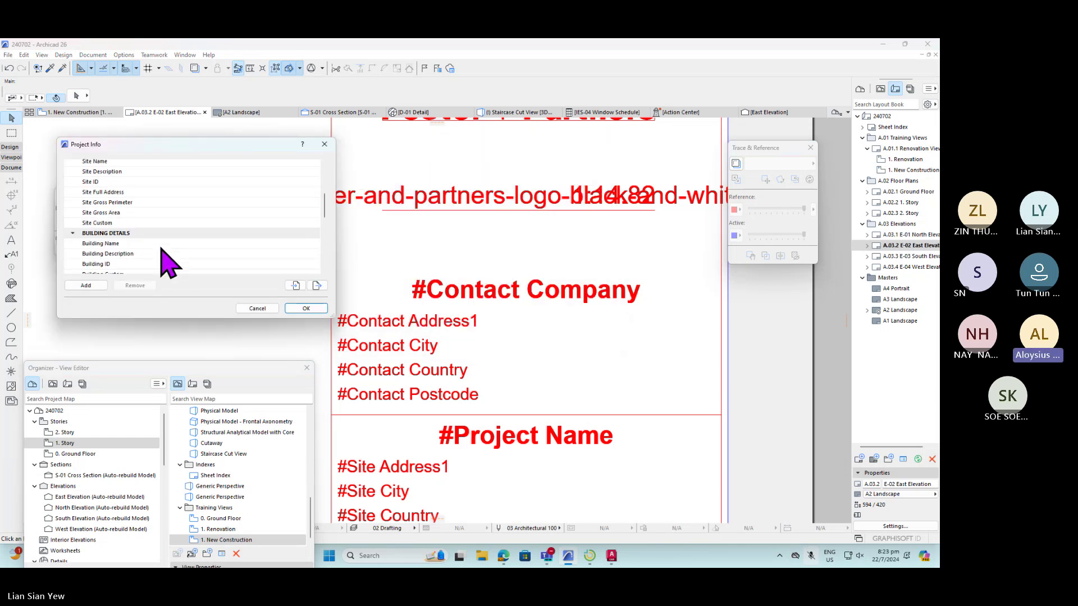
{"action": "scroll", "coordinate": [157, 247], "scroll_direction": "up", "scroll_amount": 11}
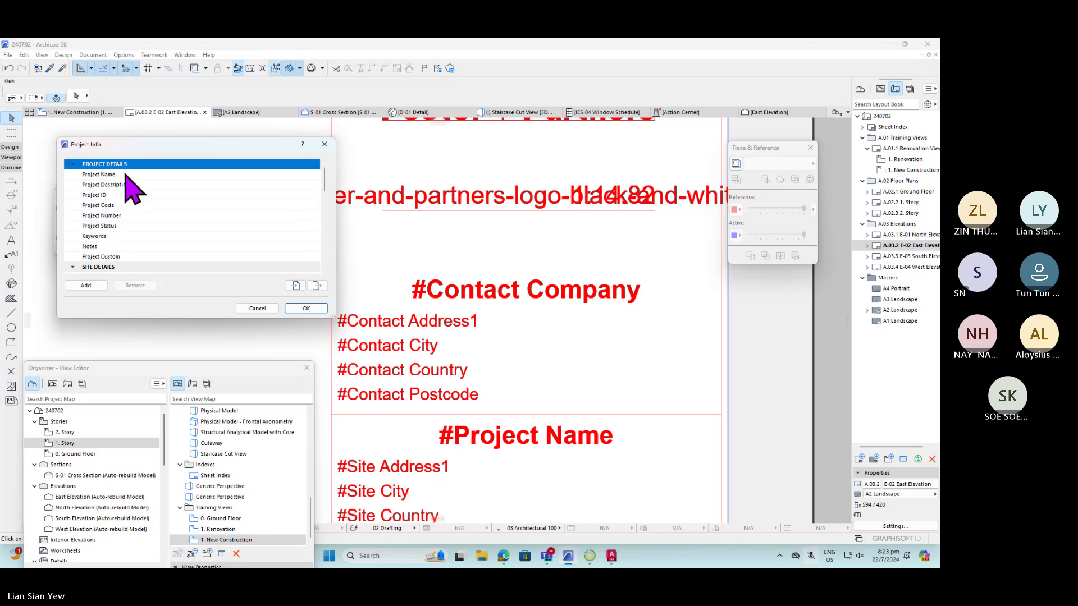
- Set the Project Name to "SP Redevelopment A&A"
{"action": "left_click", "coordinate": [110, 175]}
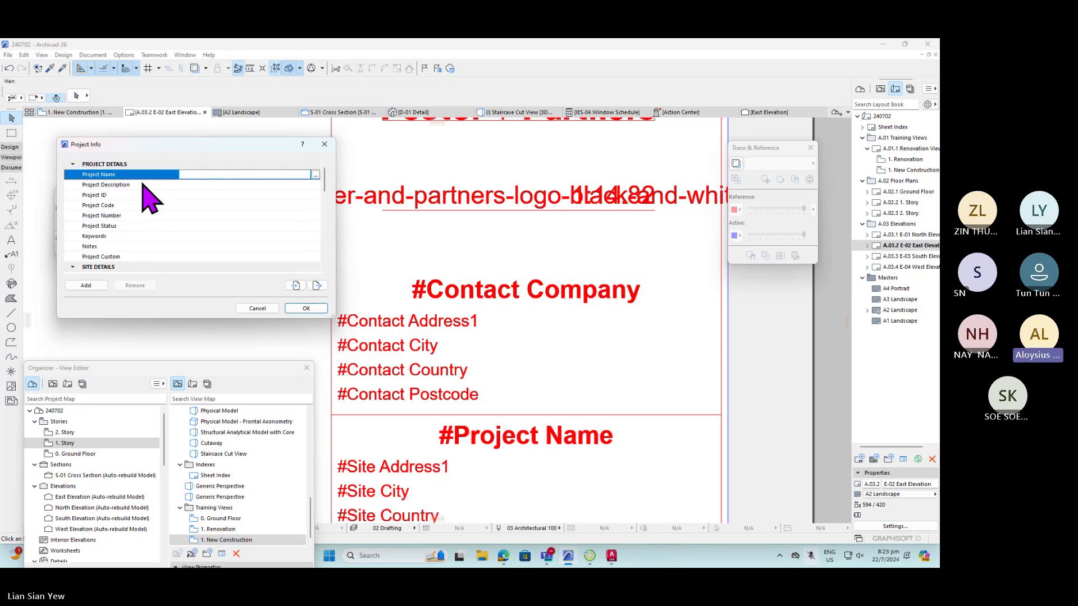
{"action": "left_click", "coordinate": [221, 174]}
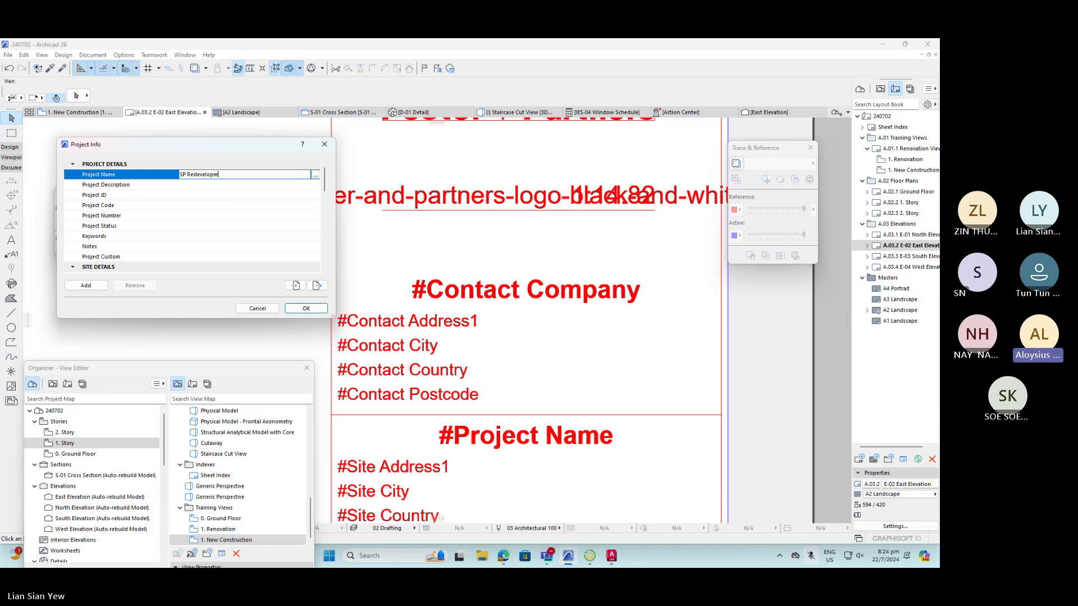
{"action": "type", "text": "A&A"}
{"action": "left_click", "coordinate": [232, 185]}
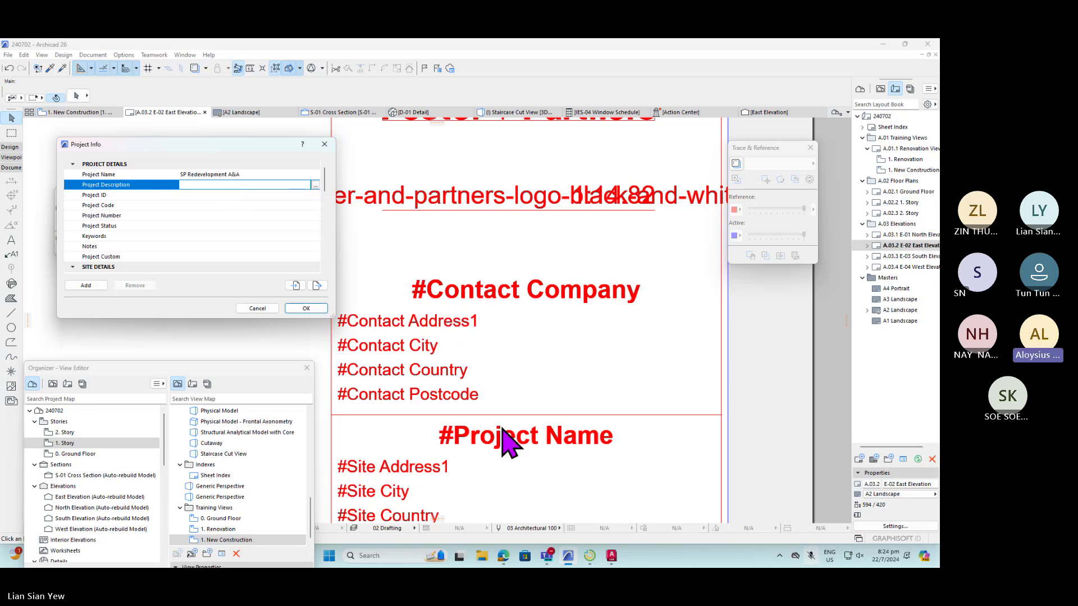
- Fill in the Site Full Address with the street address and Singapore as city and country, and apply the project info to the title block
{"action": "scroll", "coordinate": [179, 239], "scroll_direction": "down", "scroll_amount": 3}
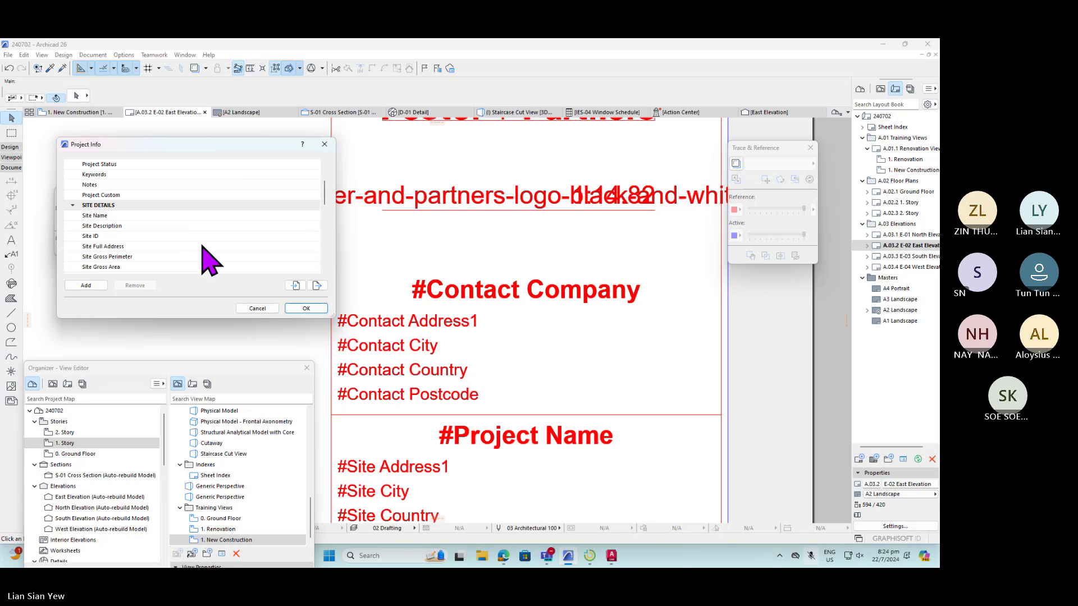
{"action": "scroll", "coordinate": [202, 246], "scroll_direction": "down", "scroll_amount": 1}
{"action": "left_click", "coordinate": [201, 217]}
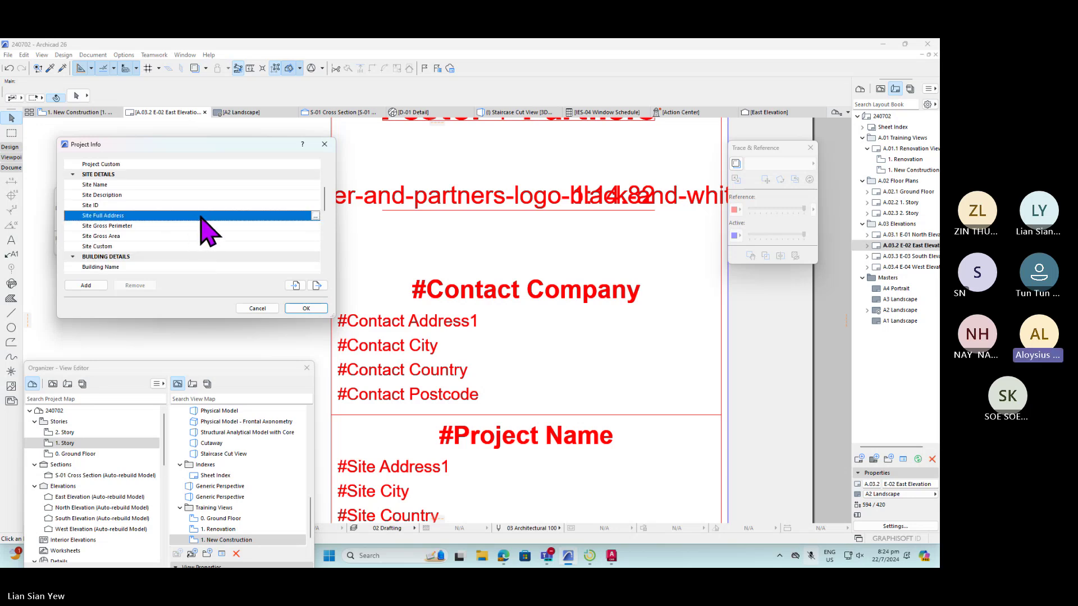
{"action": "double_click", "coordinate": [201, 217]}
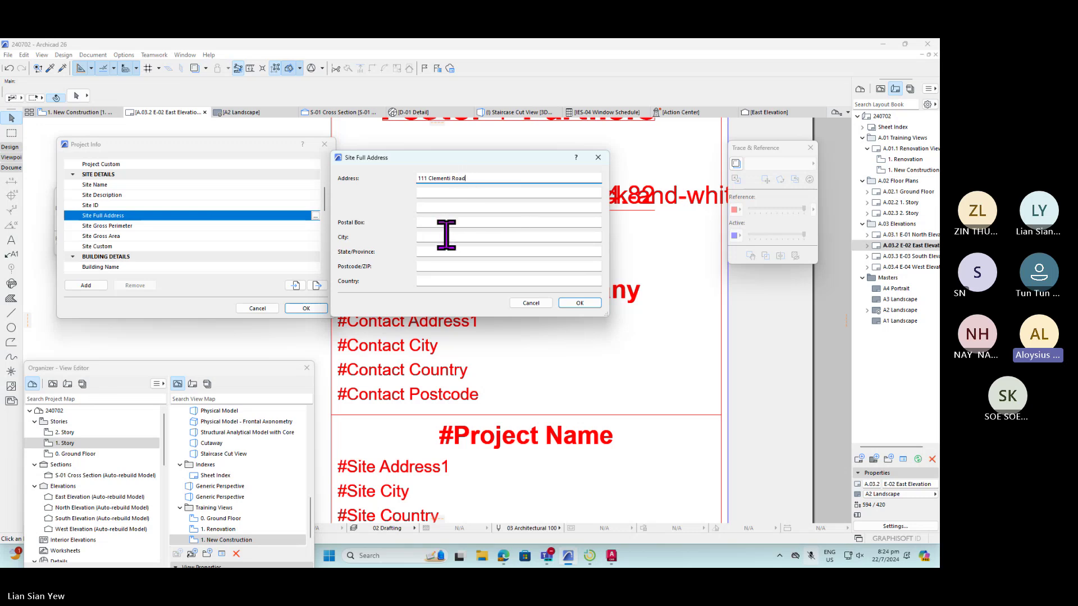
{"action": "left_click", "coordinate": [436, 280]}
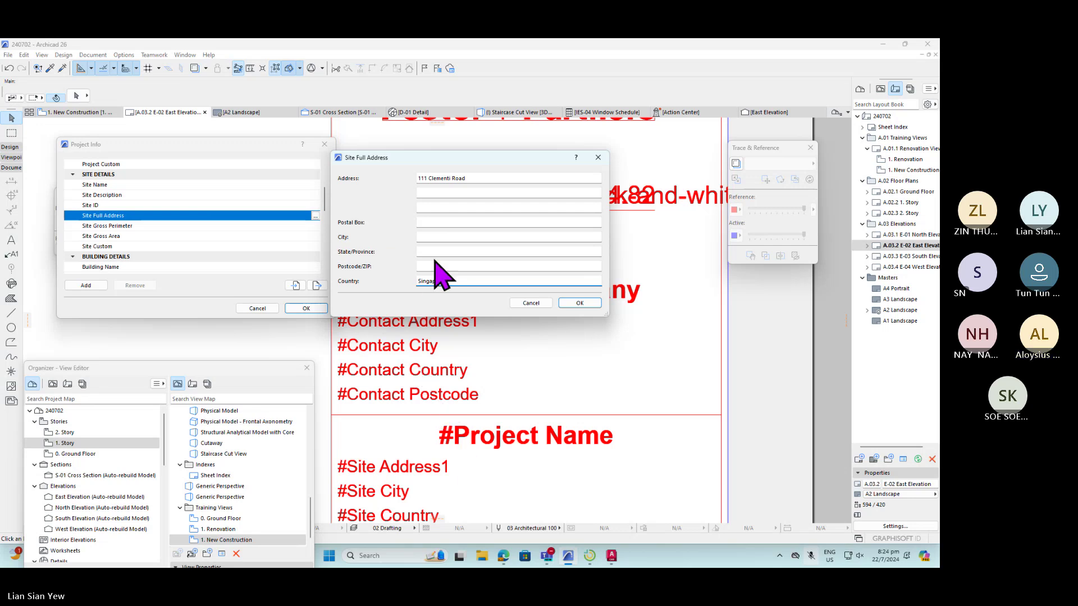
{"action": "left_click", "coordinate": [449, 237]}
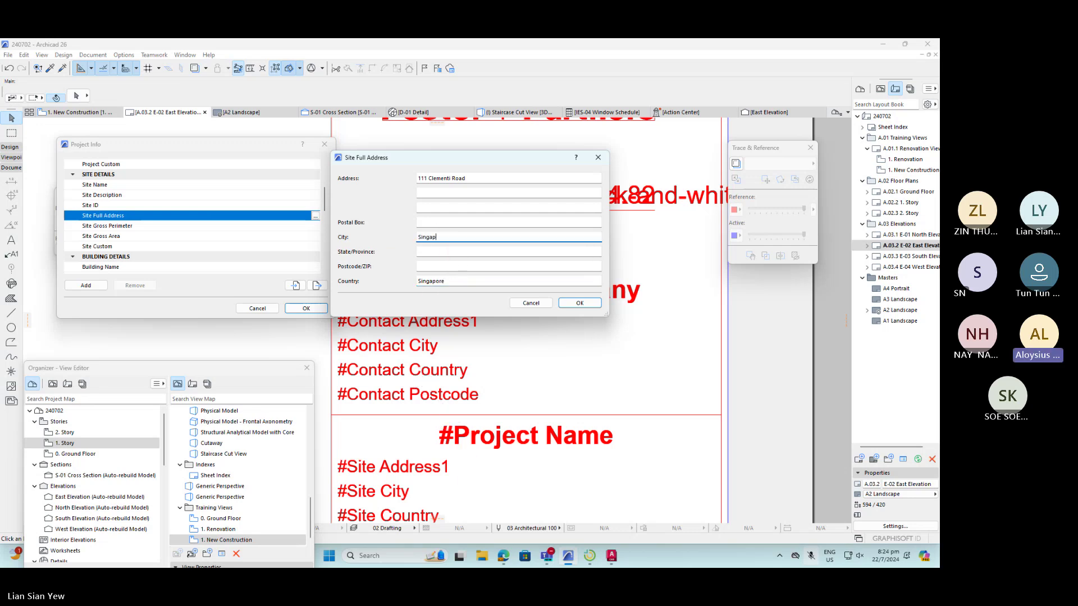
{"action": "type", "text": "Singapore"}
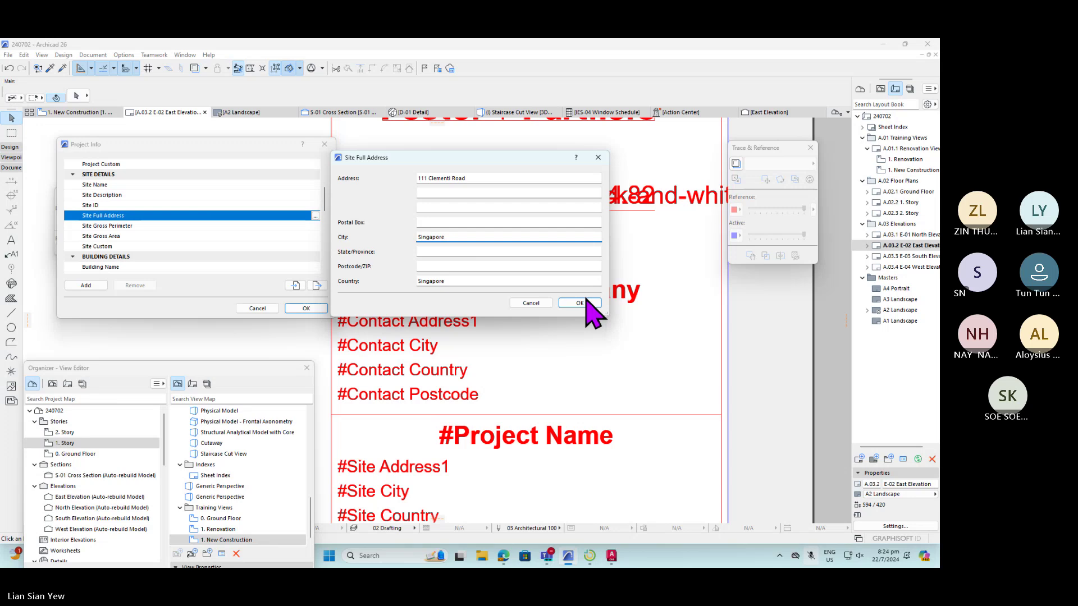
{"action": "left_click", "coordinate": [583, 303]}
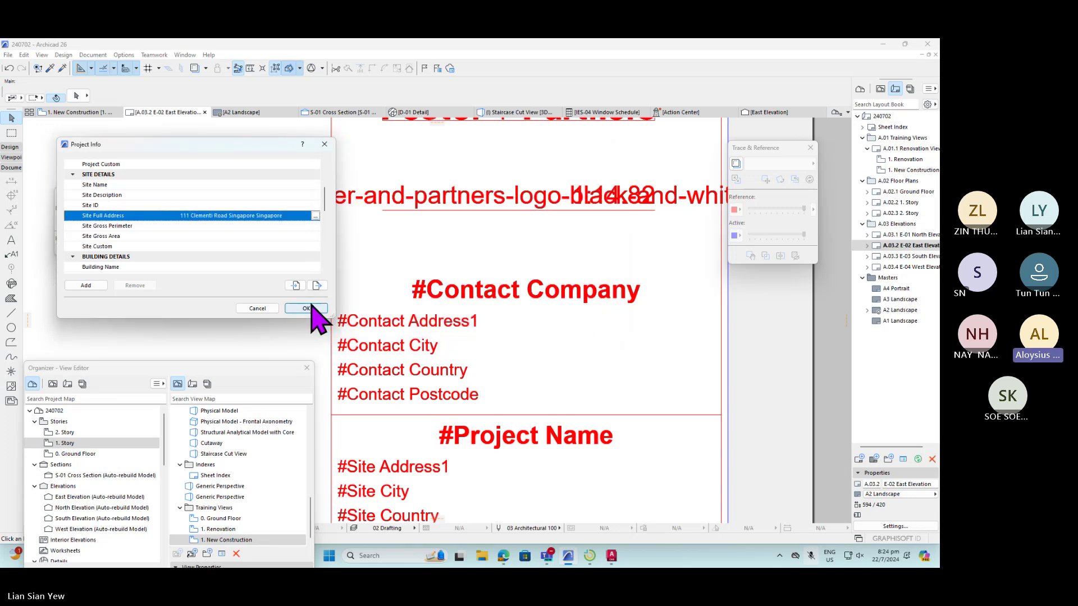
{"action": "left_click", "coordinate": [307, 309]}
{"action": "scroll", "coordinate": [323, 247], "scroll_direction": "down", "scroll_amount": 5}
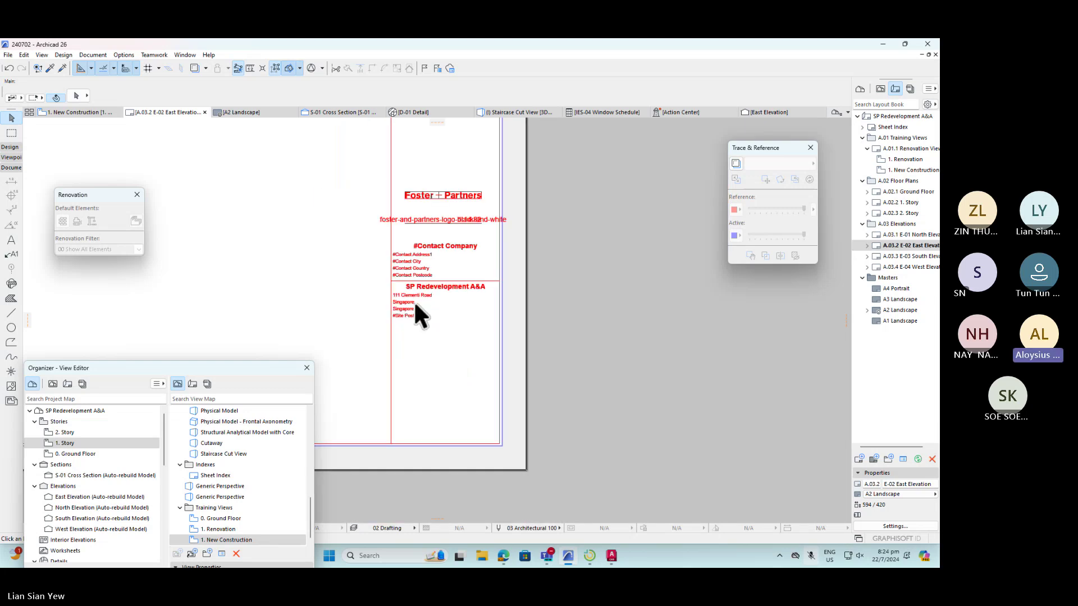
{"action": "scroll", "coordinate": [421, 292], "scroll_direction": "up", "scroll_amount": 3}
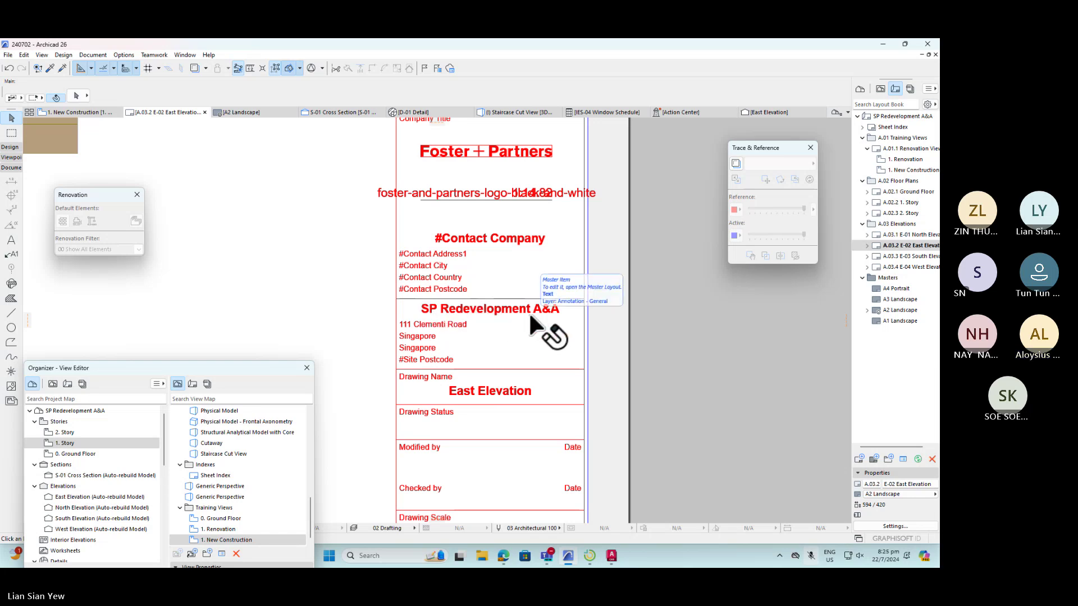
- Open Project Info and look at its options for importing and exporting project info as XML files, without importing or exporting anything
{"action": "left_click", "coordinate": [7, 54]}
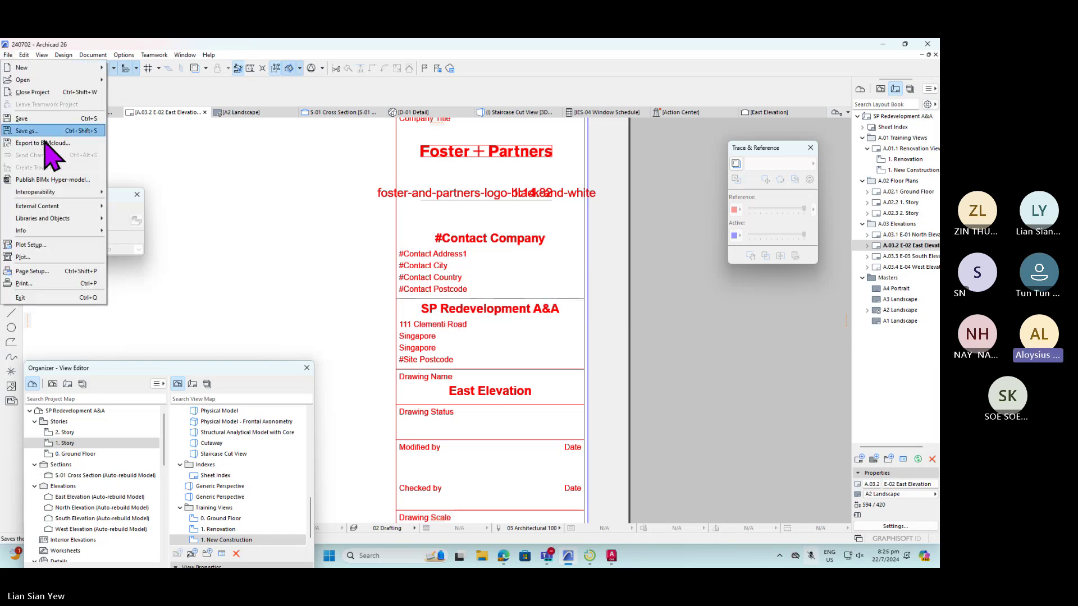
{"action": "mouse_move", "coordinate": [70, 230]}
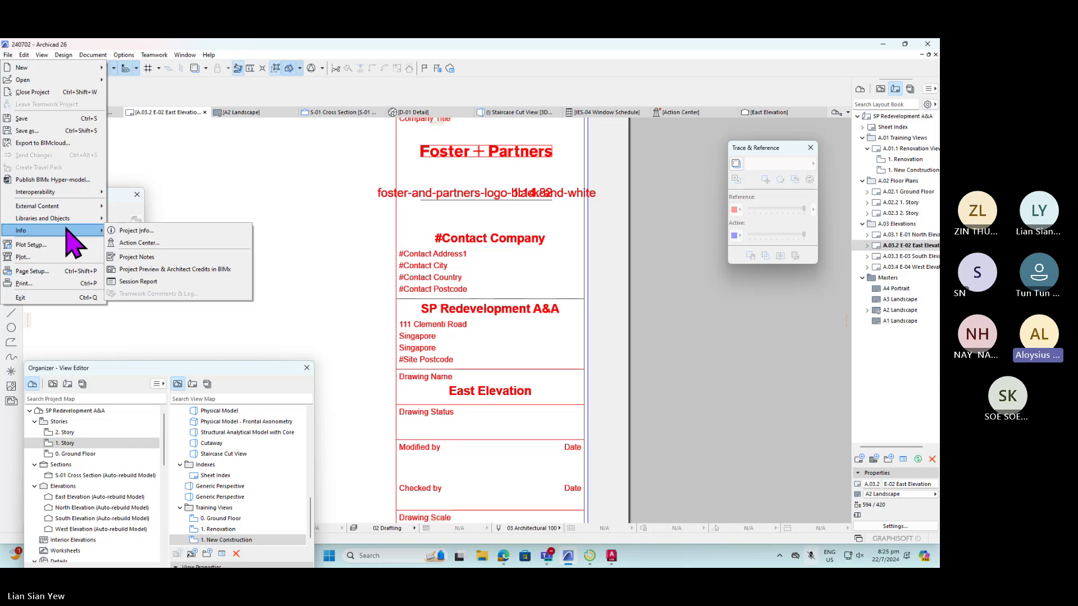
{"action": "left_click", "coordinate": [157, 232]}
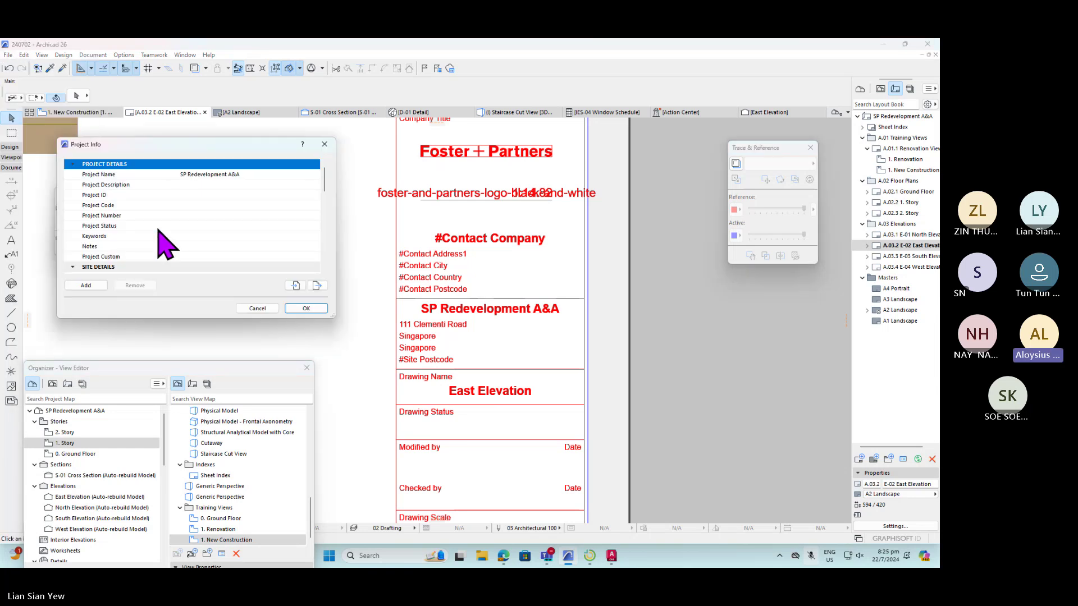
{"action": "left_click", "coordinate": [86, 285]}
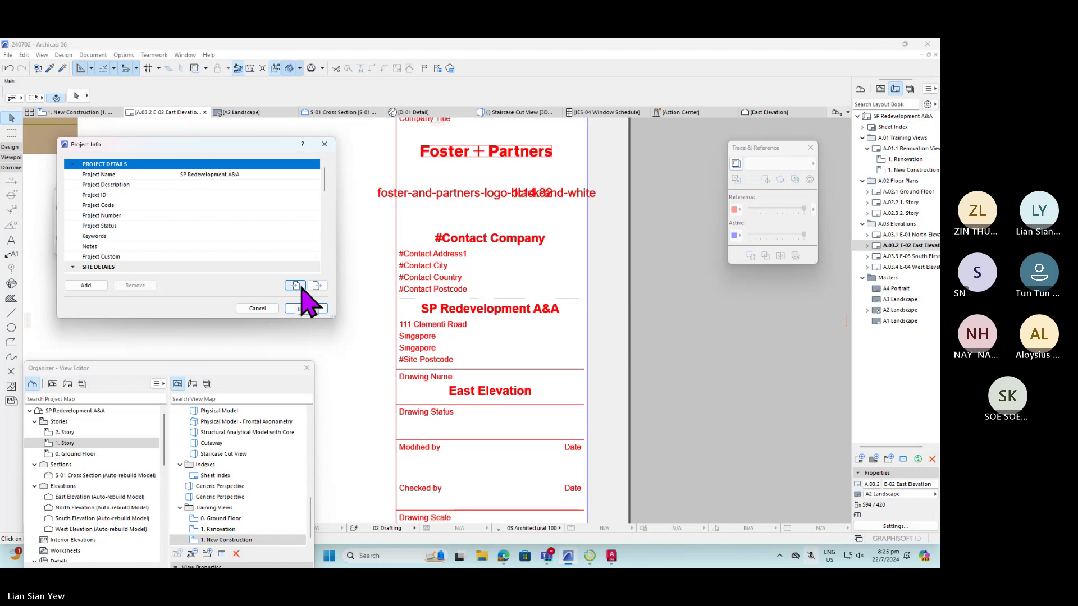
{"action": "left_click", "coordinate": [301, 286]}
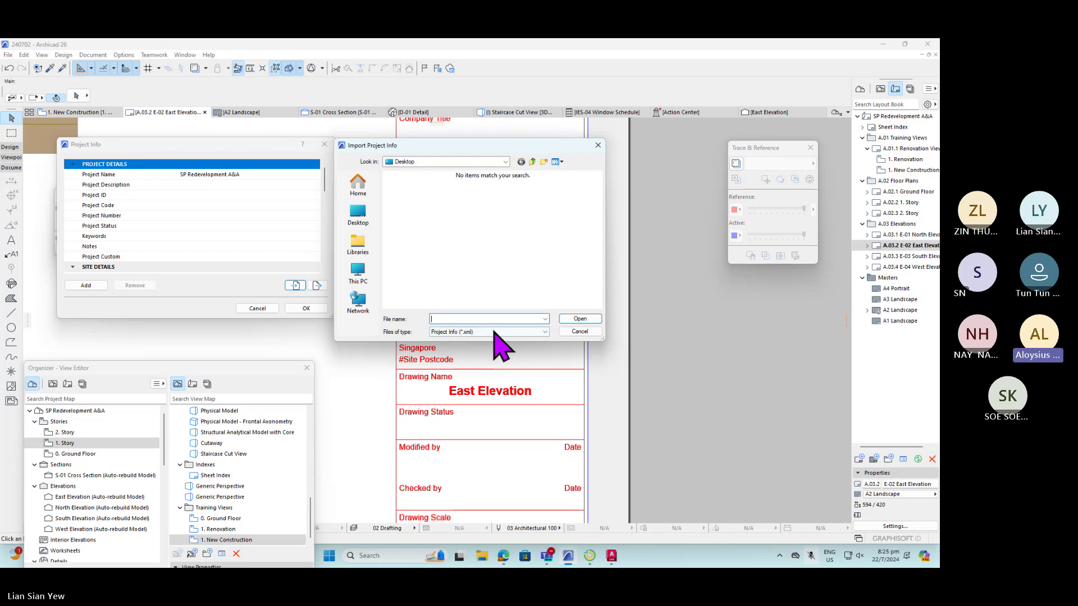
{"action": "left_click", "coordinate": [583, 332]}
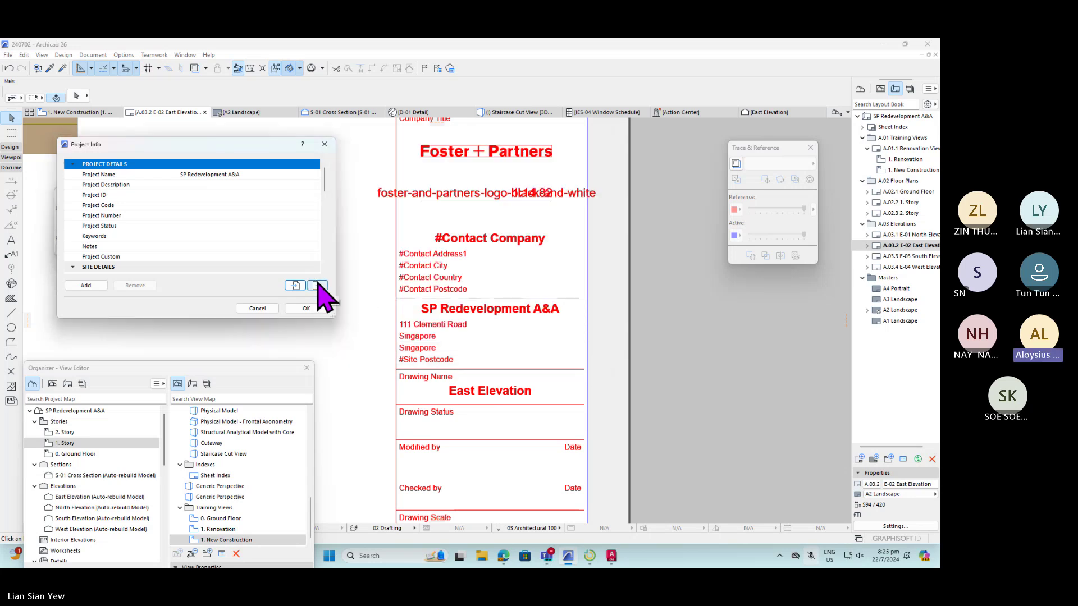
{"action": "left_click", "coordinate": [318, 289]}
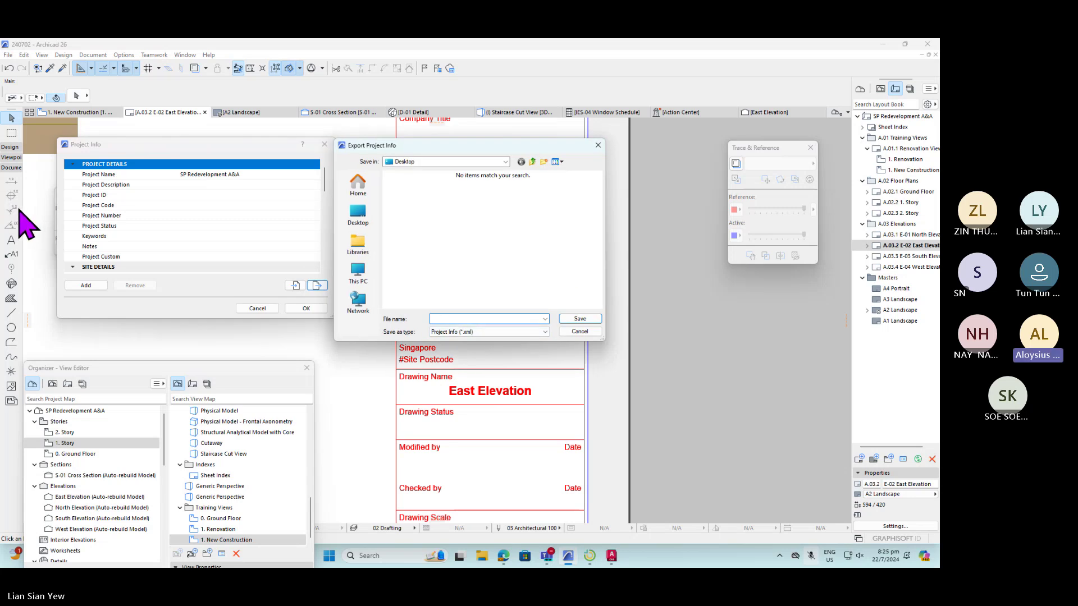
{"action": "left_click", "coordinate": [579, 332]}
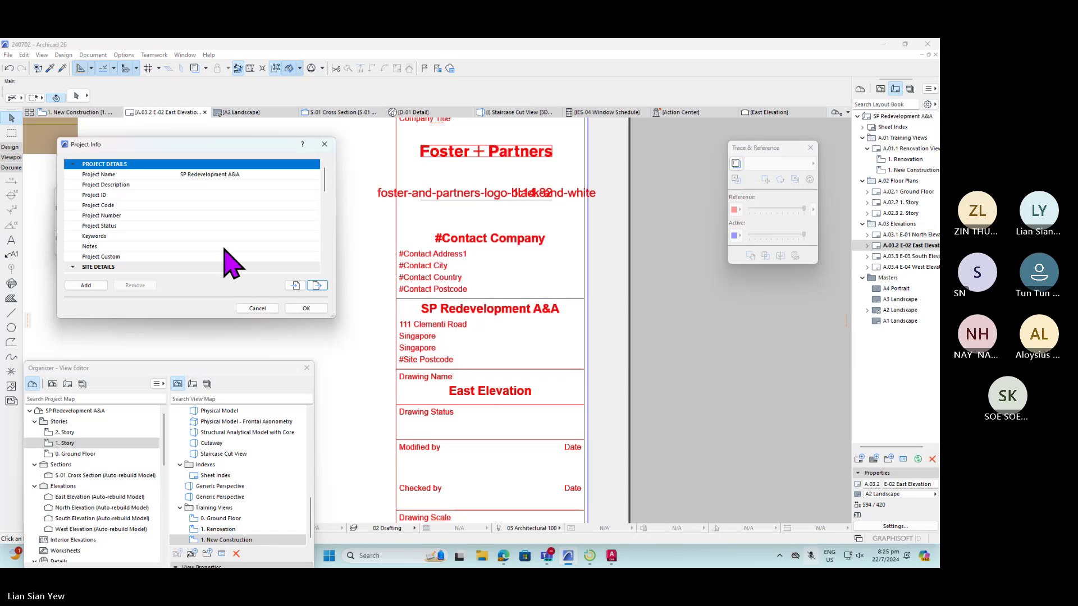
- Add the site's postcode to the Site Full Address in the site details
{"action": "scroll", "coordinate": [180, 241], "scroll_direction": "down", "scroll_amount": 6}
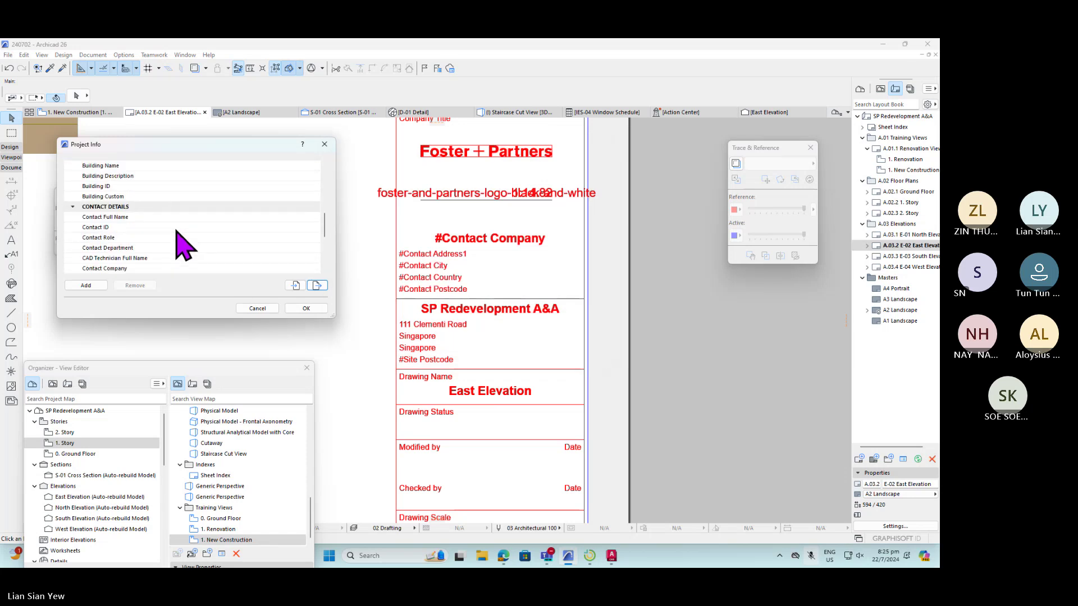
{"action": "scroll", "coordinate": [176, 230], "scroll_direction": "up", "scroll_amount": 3}
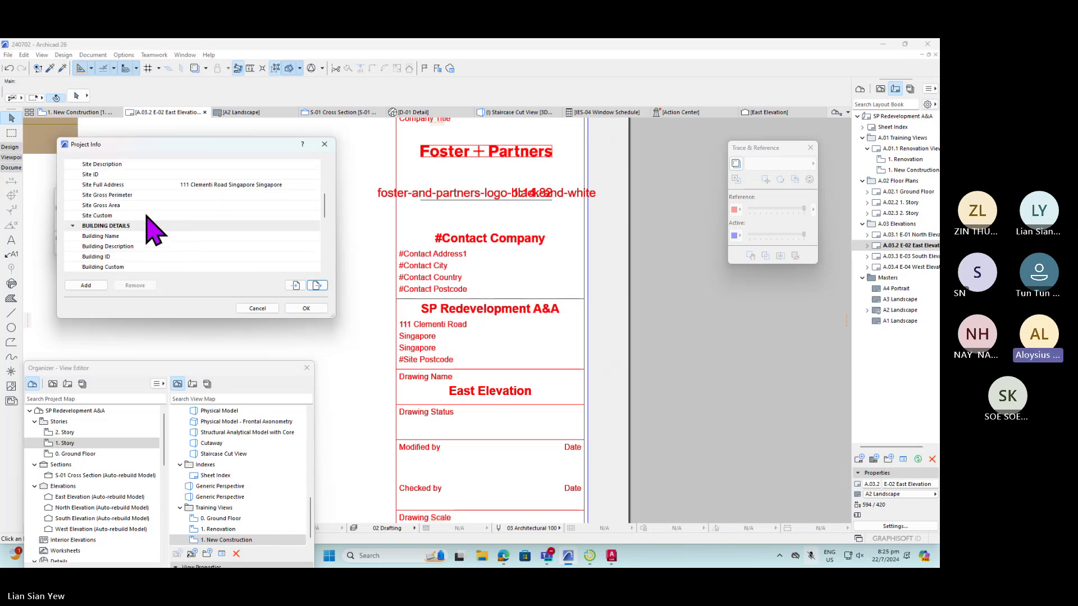
{"action": "scroll", "coordinate": [147, 212], "scroll_direction": "up", "scroll_amount": 1}
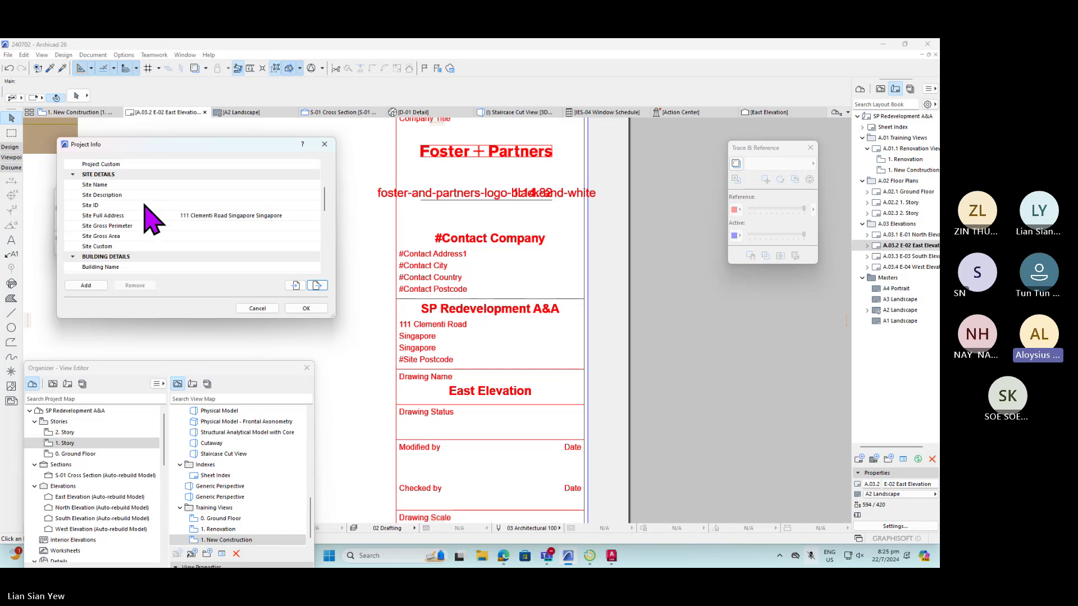
{"action": "scroll", "coordinate": [164, 244], "scroll_direction": "down", "scroll_amount": 2}
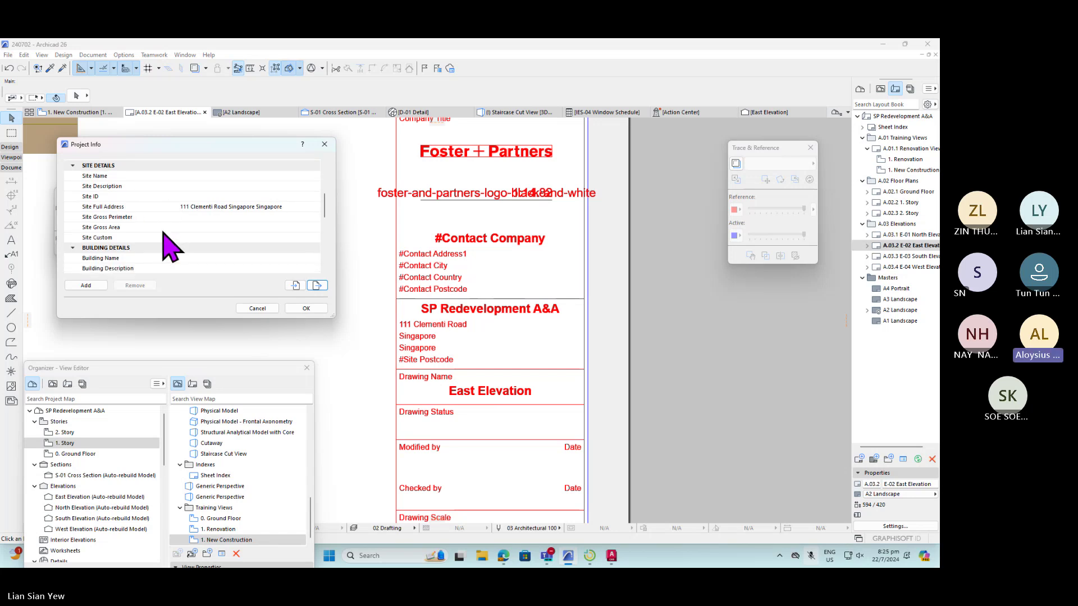
{"action": "scroll", "coordinate": [168, 241], "scroll_direction": "up", "scroll_amount": 4}
{"action": "left_click", "coordinate": [298, 247]}
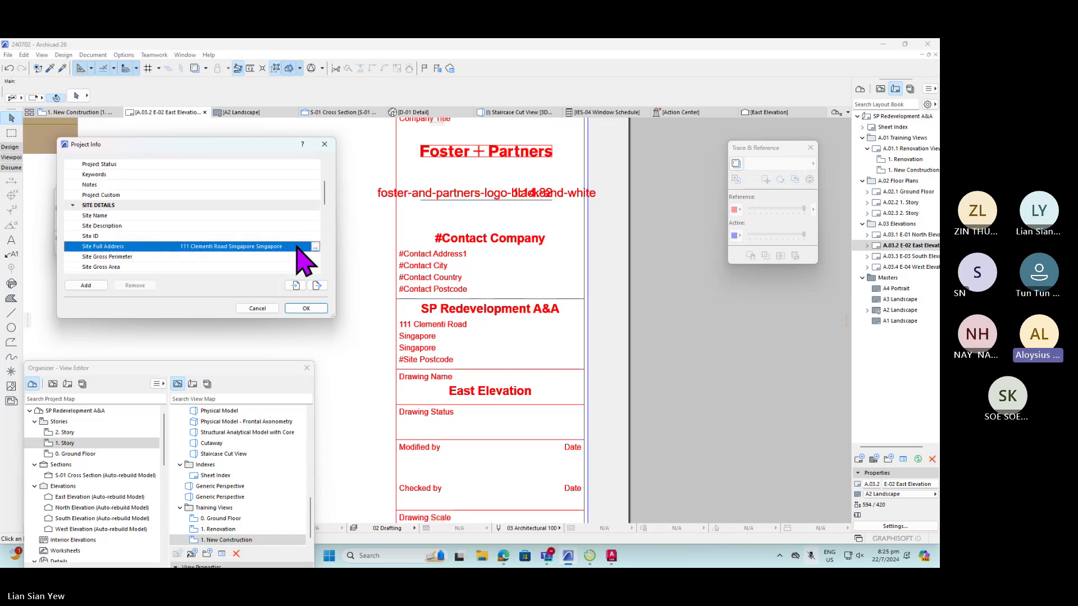
{"action": "left_click", "coordinate": [315, 247]}
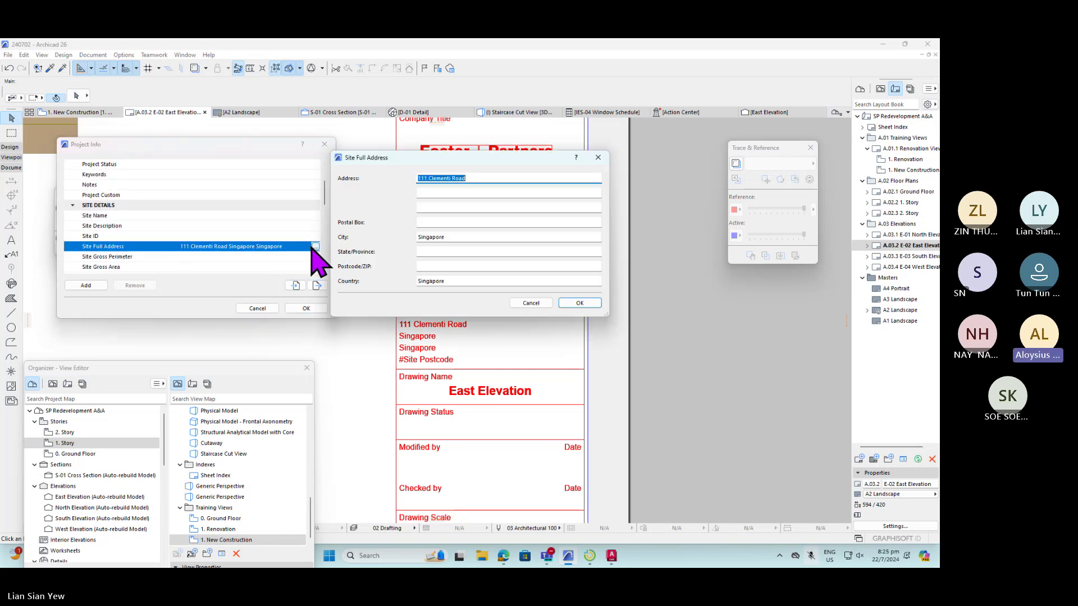
{"action": "left_click", "coordinate": [431, 266]}
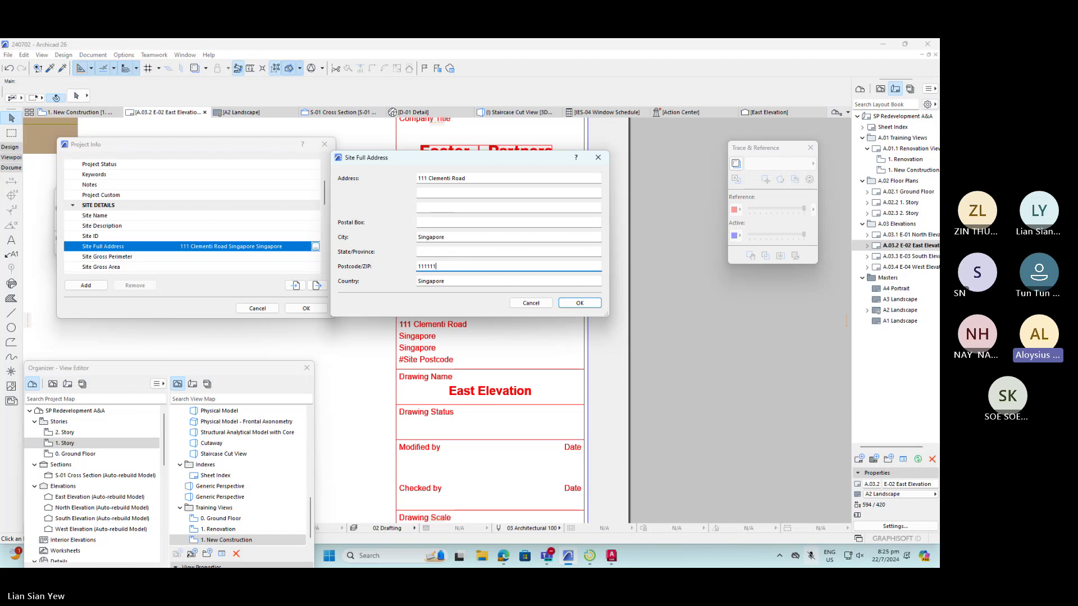
{"action": "left_click", "coordinate": [580, 303]}
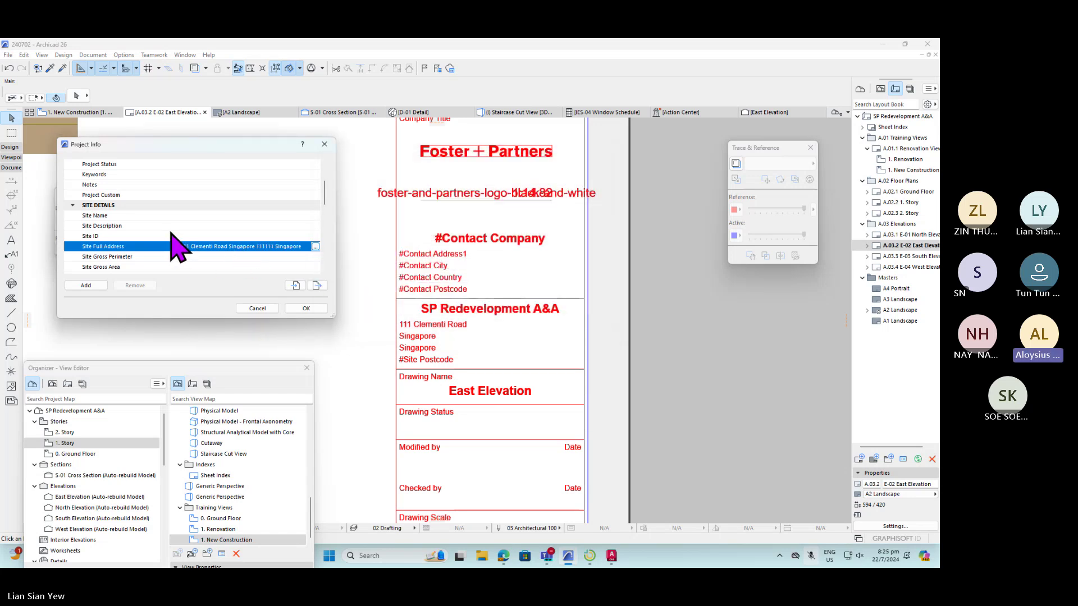
- Fill in the Contact Company field in the contact details with the M&E company's name
{"action": "scroll", "coordinate": [174, 247], "scroll_direction": "down", "scroll_amount": 6}
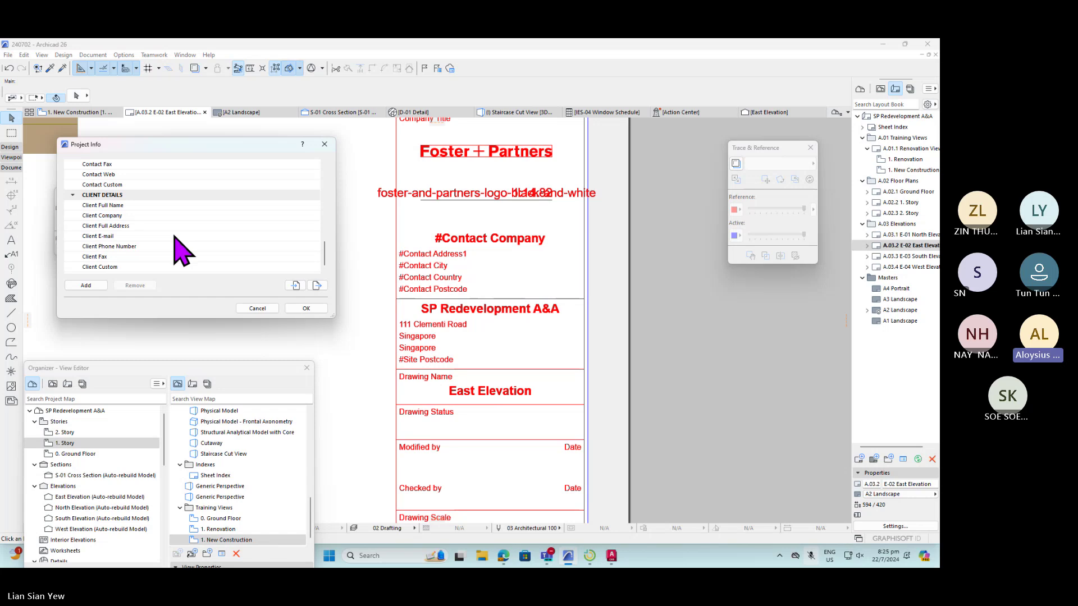
{"action": "scroll", "coordinate": [174, 238], "scroll_direction": "up", "scroll_amount": 5}
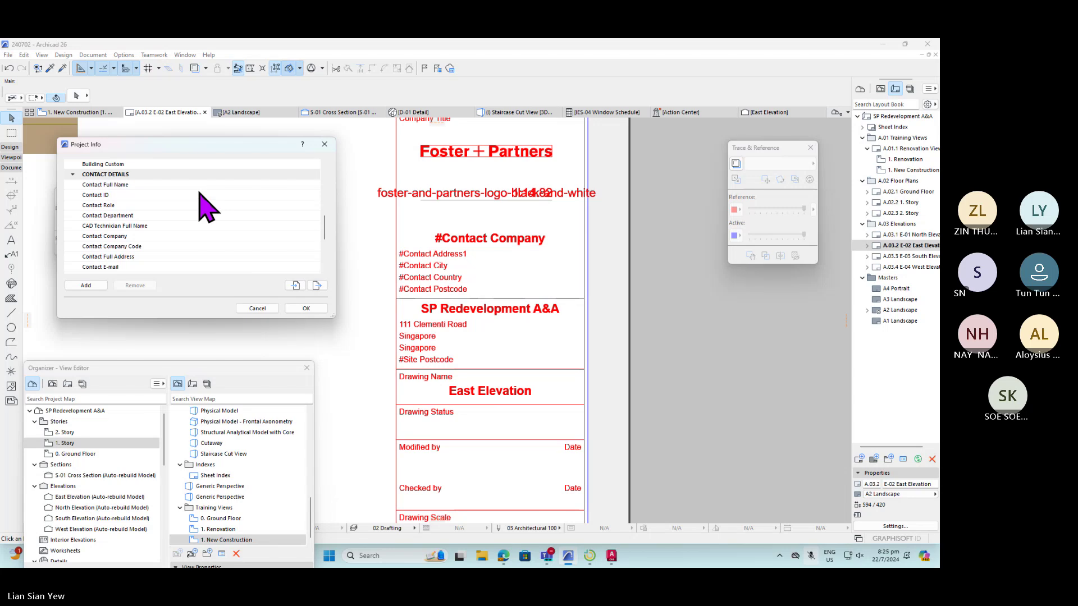
{"action": "left_click", "coordinate": [199, 235]}
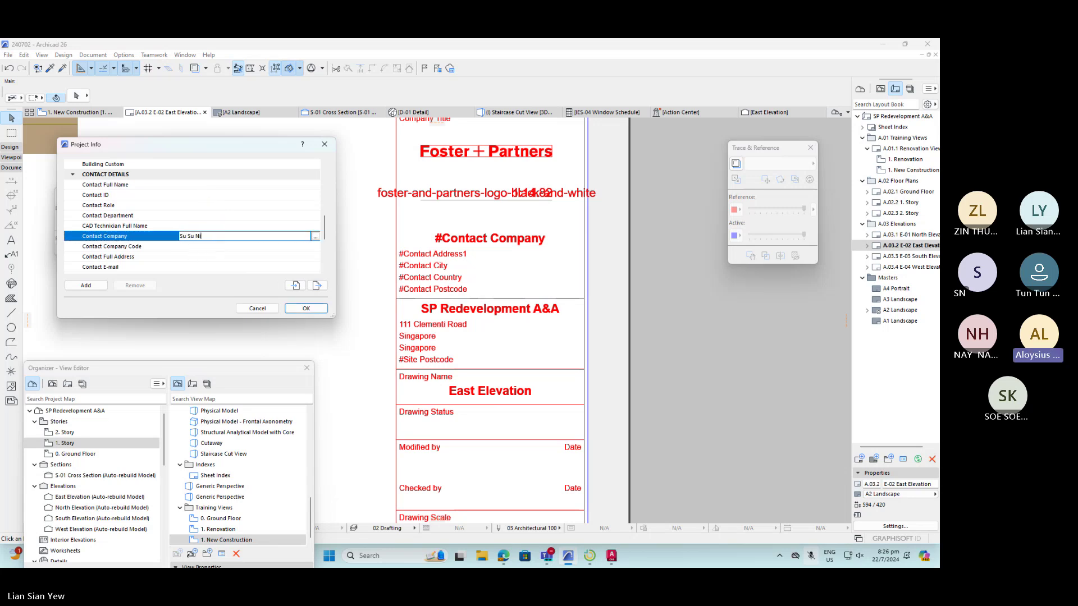
{"action": "type", "text": "Su Su Niang M&E"}
- Fill in the Contact Full Address with the street address, postcode and Singapore as country, and apply the project info to the title block
{"action": "left_click", "coordinate": [215, 257]}
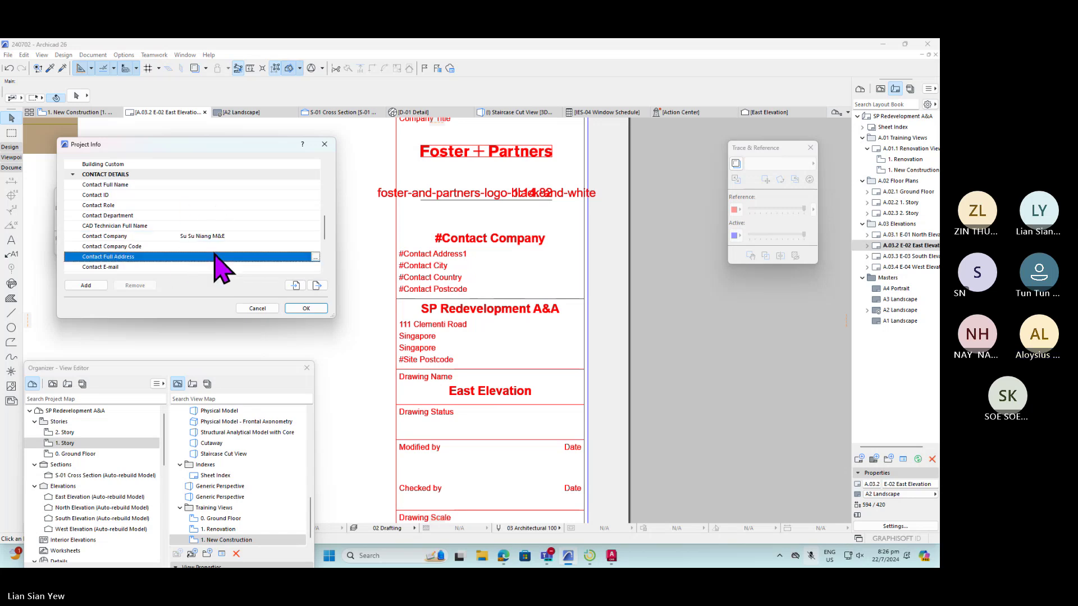
{"action": "left_click", "coordinate": [315, 257]}
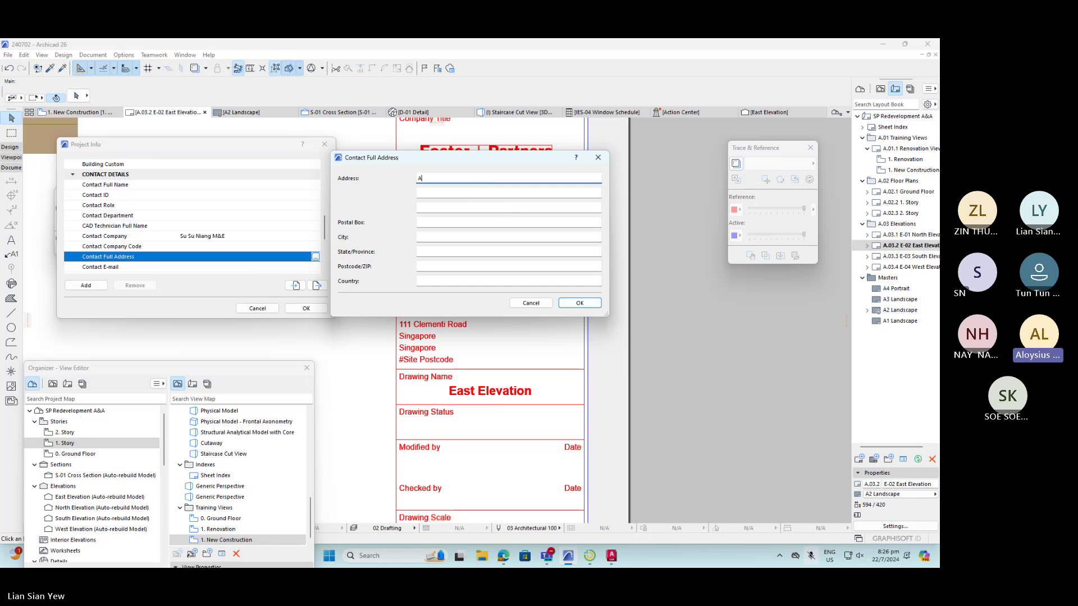
{"action": "key", "text": "BackSpace"}
{"action": "key", "text": "BackSpace"}
{"action": "type", "text": "1 Anson roa"}
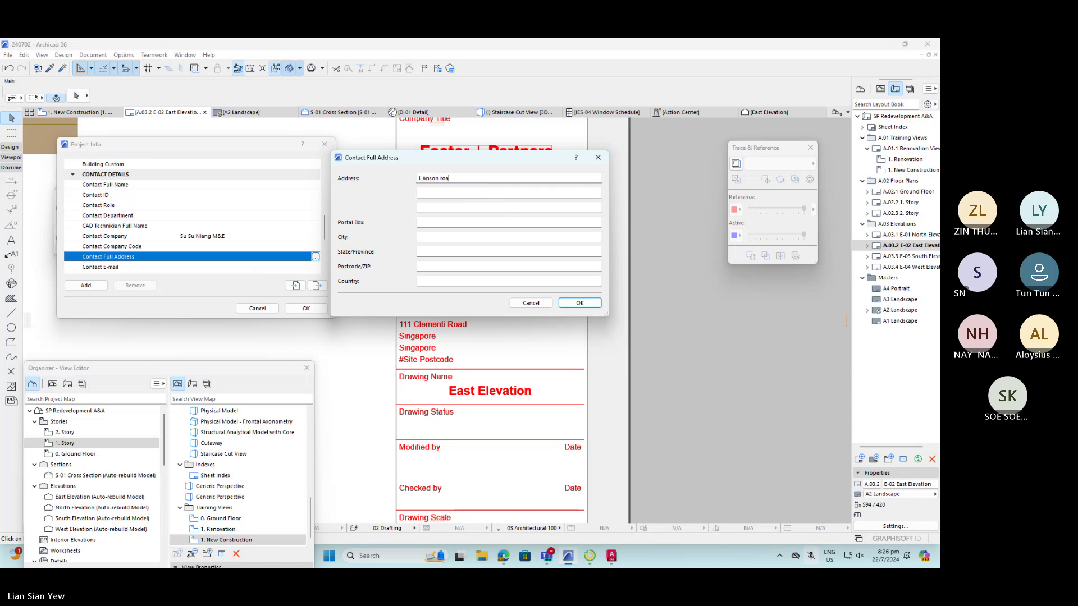
{"action": "type", "text": "oad"}
{"action": "left_click", "coordinate": [465, 252]}
{"action": "left_click", "coordinate": [453, 266]}
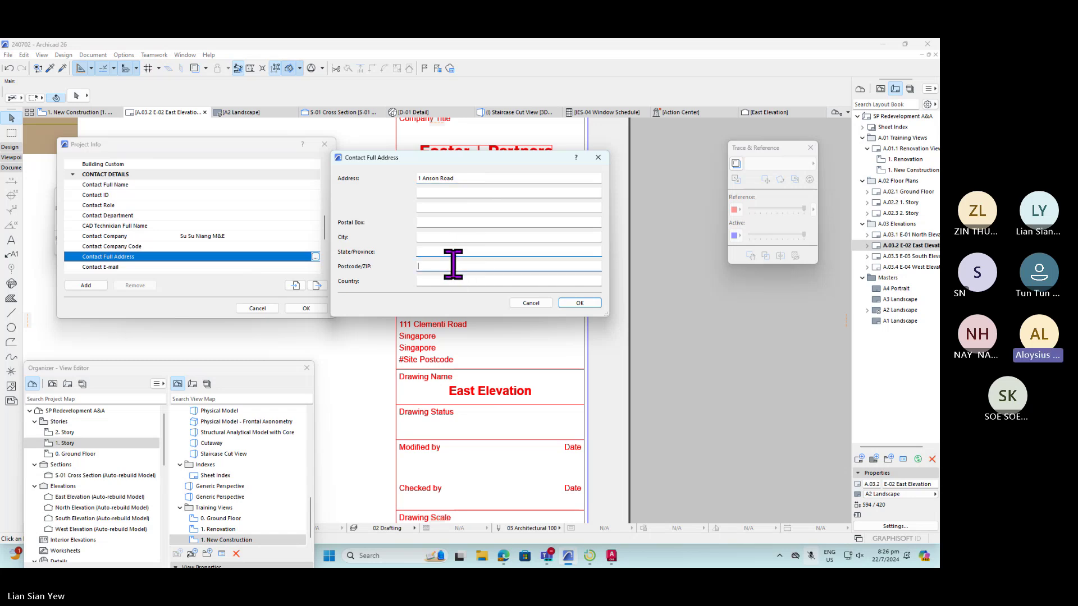
{"action": "type", "text": "222222"}
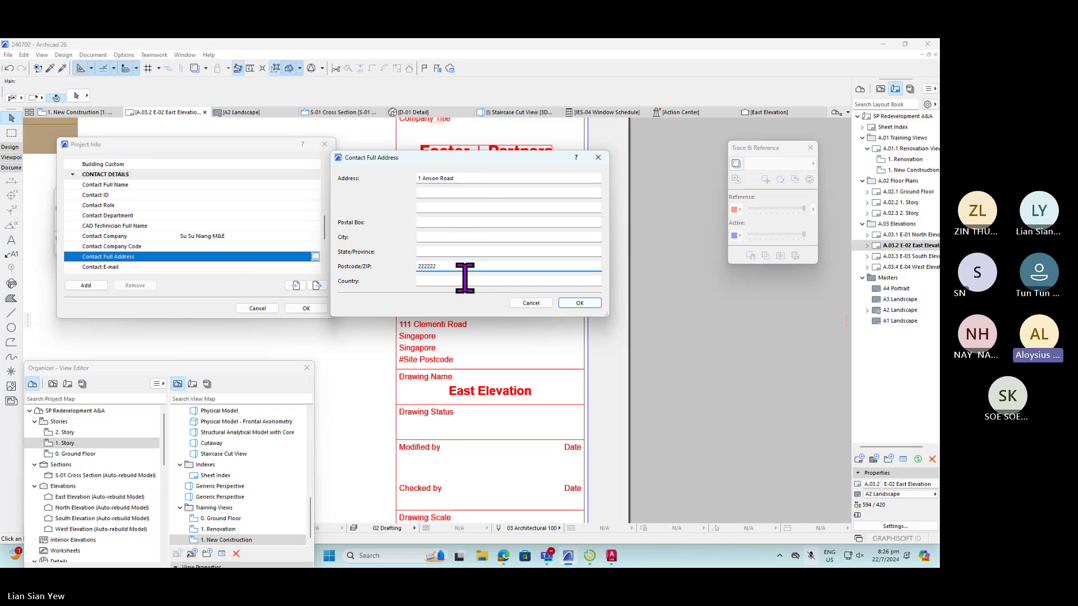
{"action": "type", "text": "Singapo"}
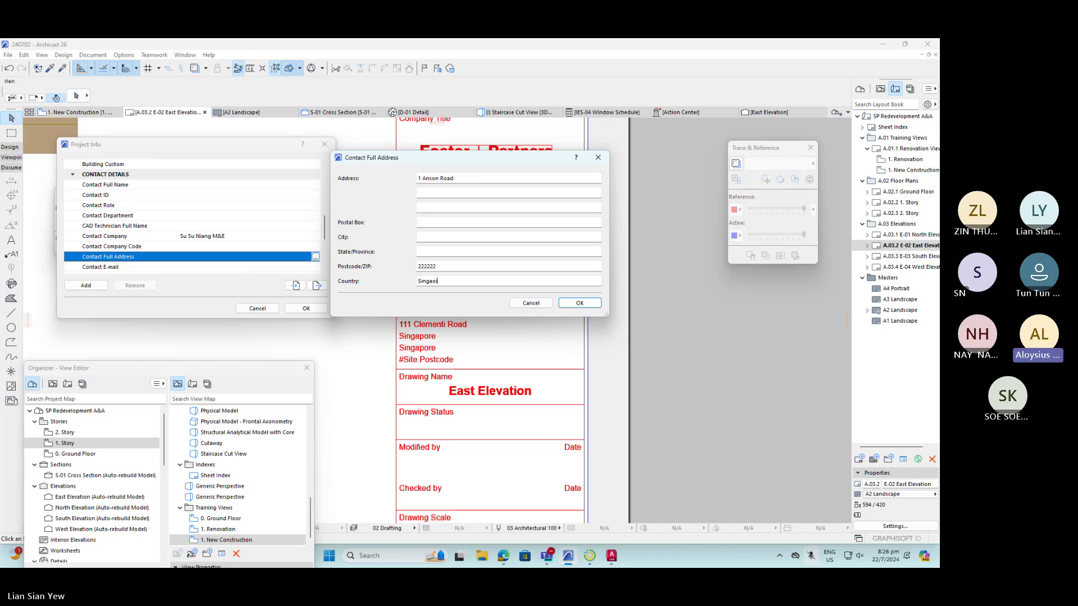
{"action": "type", "text": "pore"}
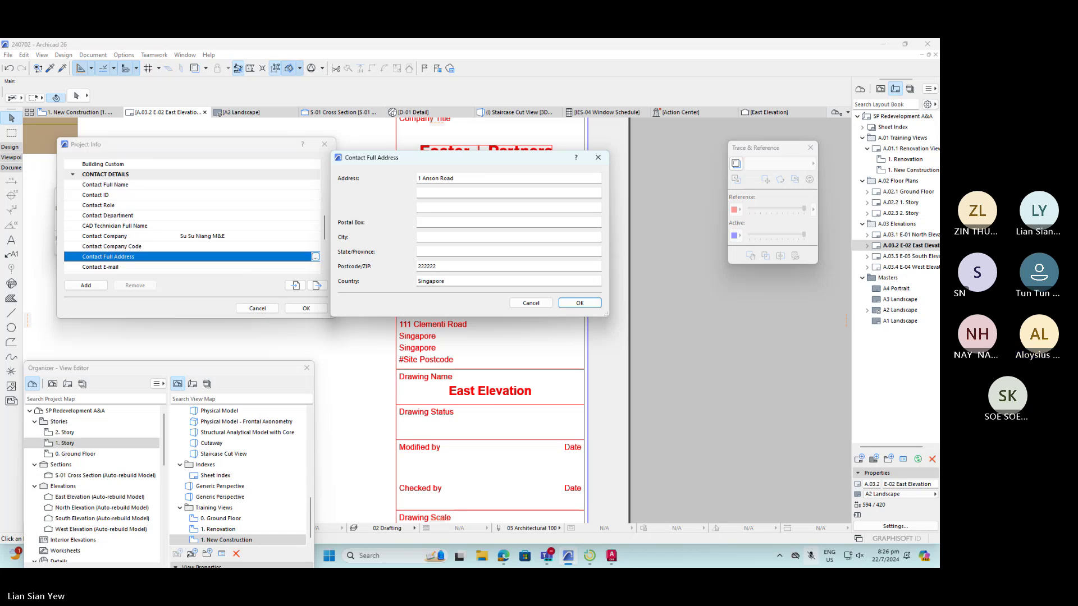
{"action": "left_click", "coordinate": [579, 303]}
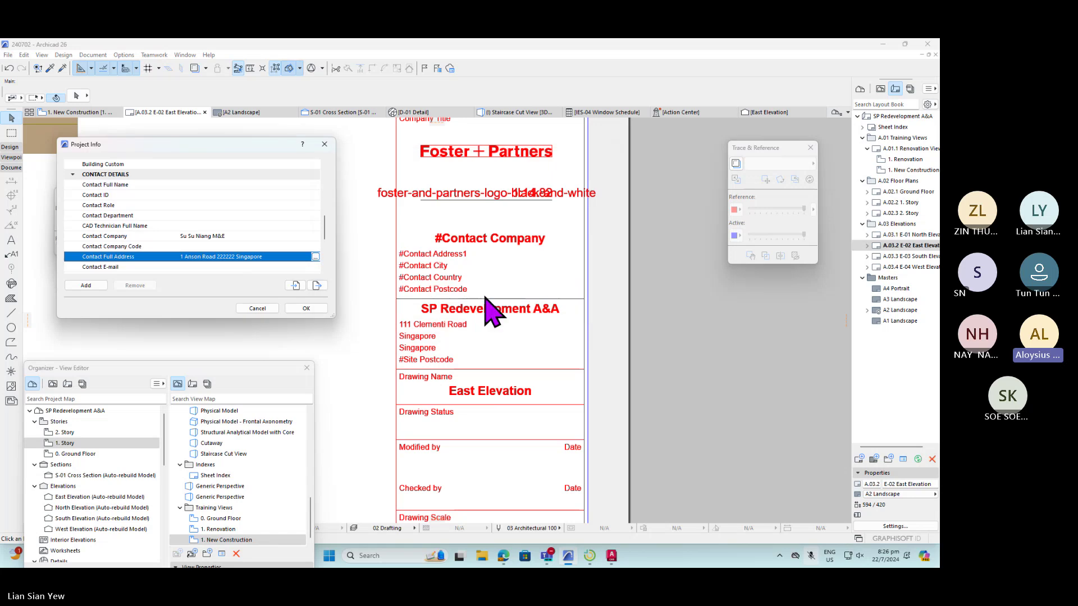
{"action": "left_click", "coordinate": [299, 309]}
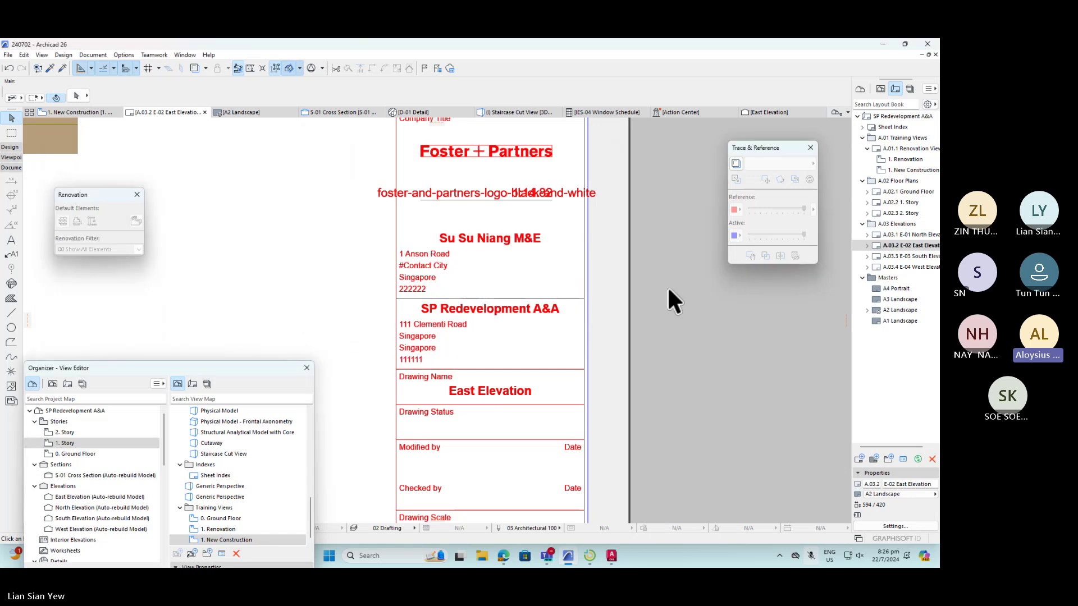
- Examine the contact and site text in the title blocks of the A.03.2 East Elevation, A.02.1 Ground Floor and A.03.1 North Elevation layouts
{"action": "scroll", "coordinate": [457, 348], "scroll_direction": "down", "scroll_amount": 3}
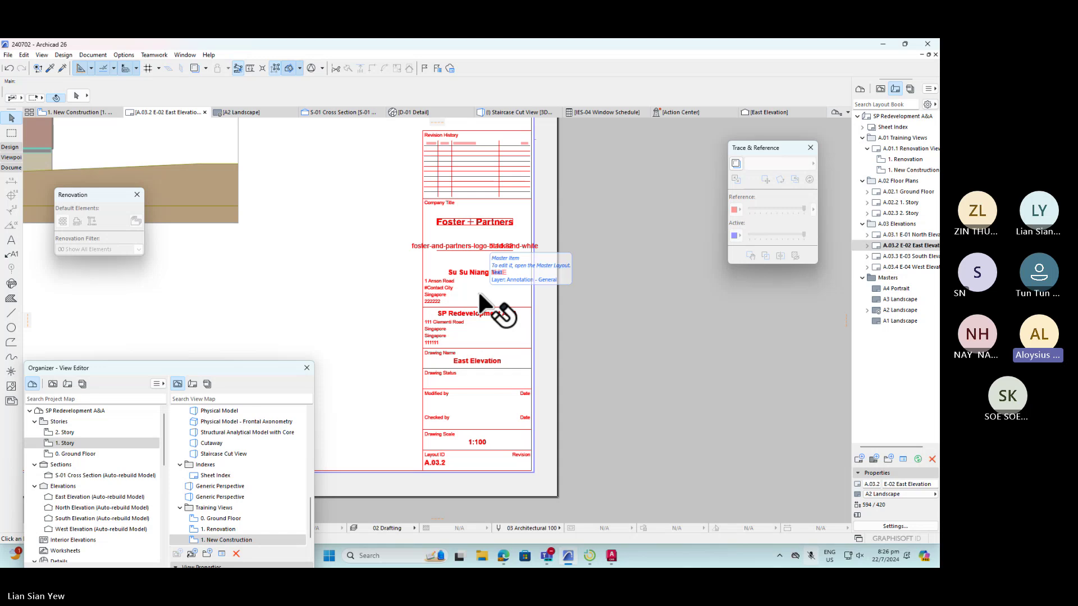
{"action": "left_click", "coordinate": [911, 192]}
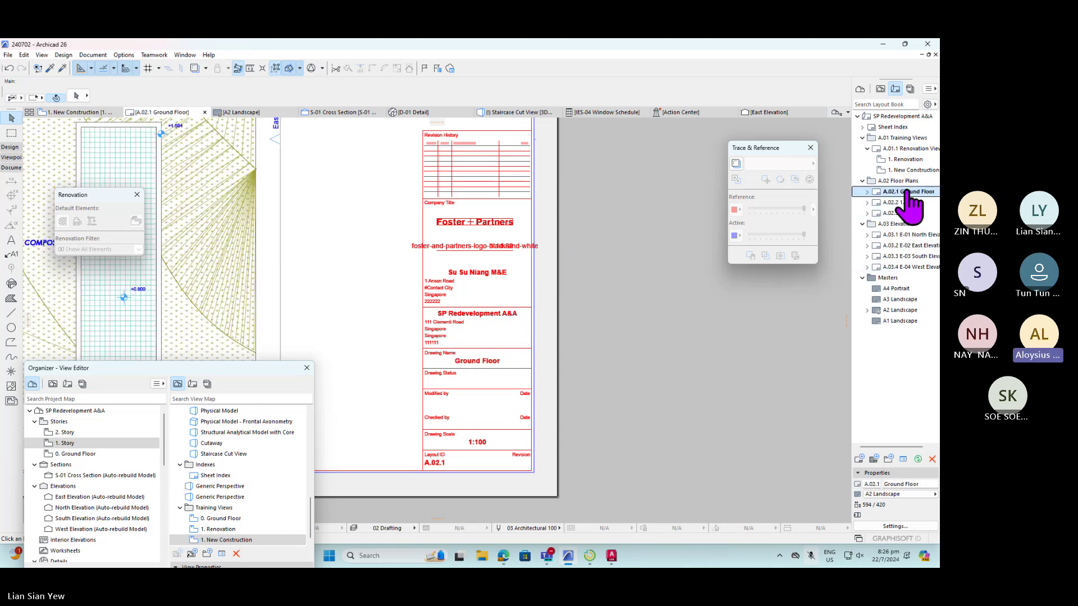
{"action": "left_click", "coordinate": [913, 236]}
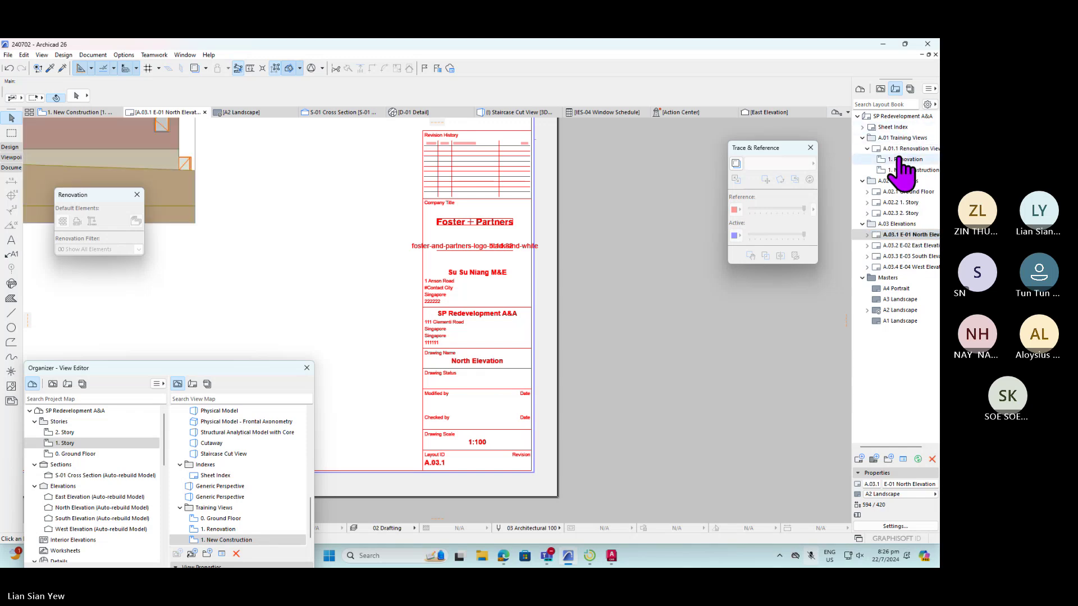
- Open the Sheet Index layout, expand its contents and bring the Sheet Index drawing into view
{"action": "left_click", "coordinate": [897, 128]}
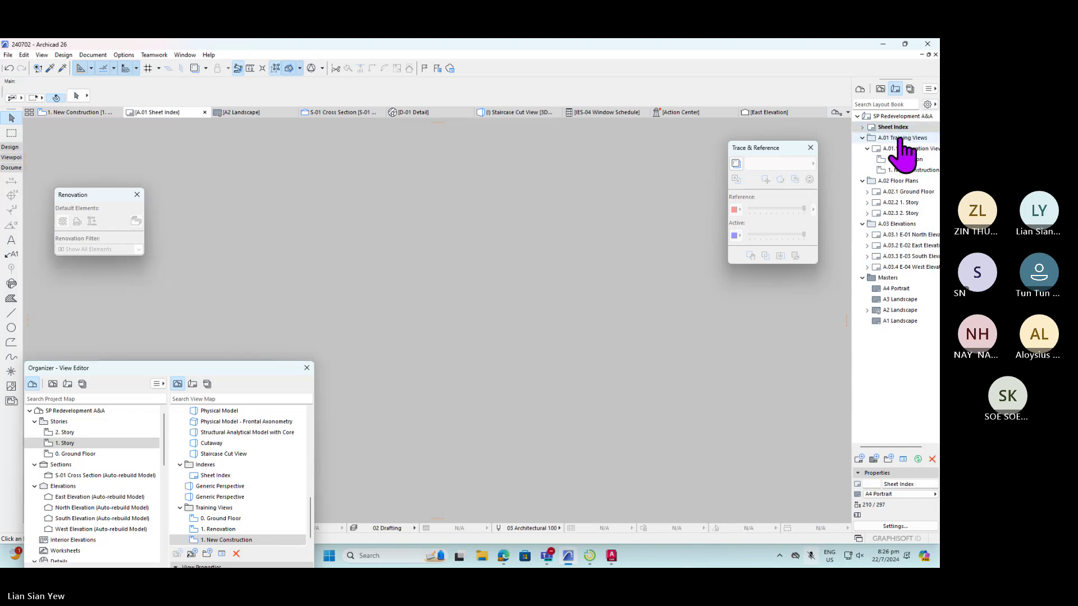
{"action": "left_click", "coordinate": [864, 127]}
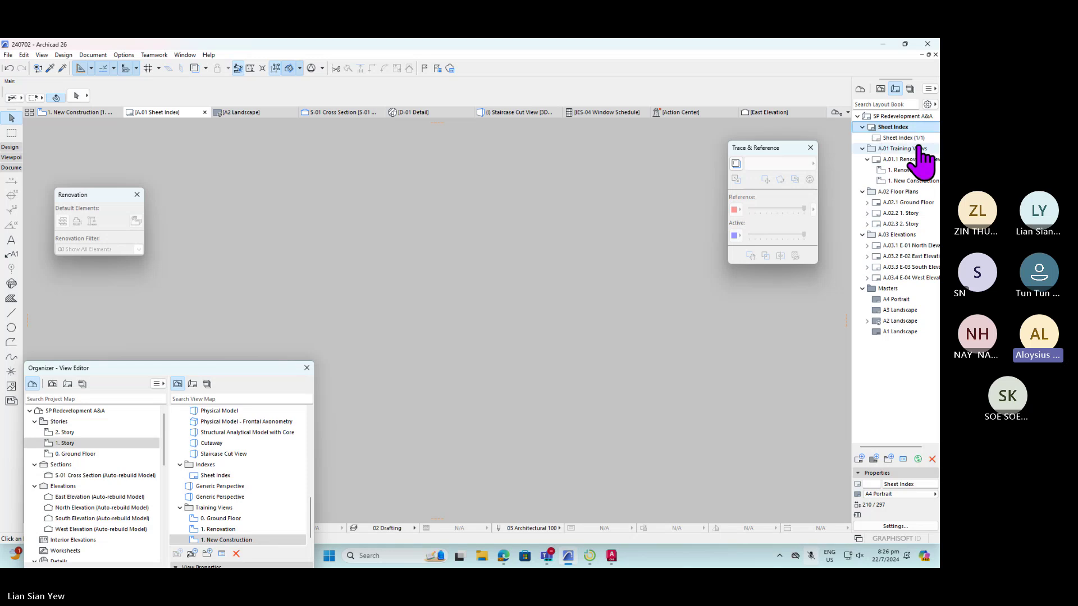
{"action": "left_click", "coordinate": [917, 138]}
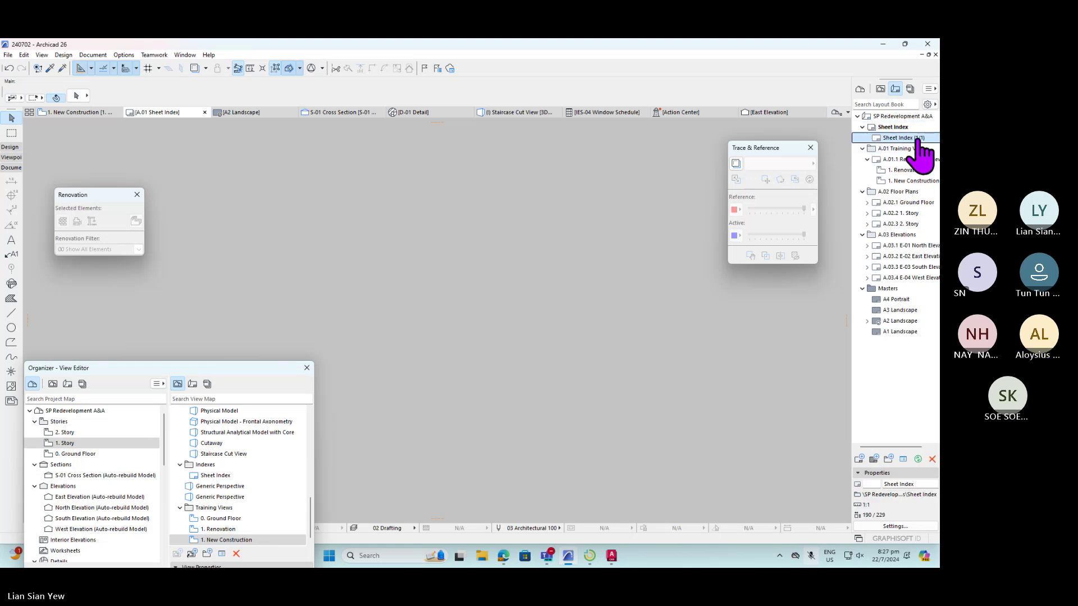
{"action": "left_click_drag", "start_coordinate": [917, 140], "coordinate": [495, 275]}
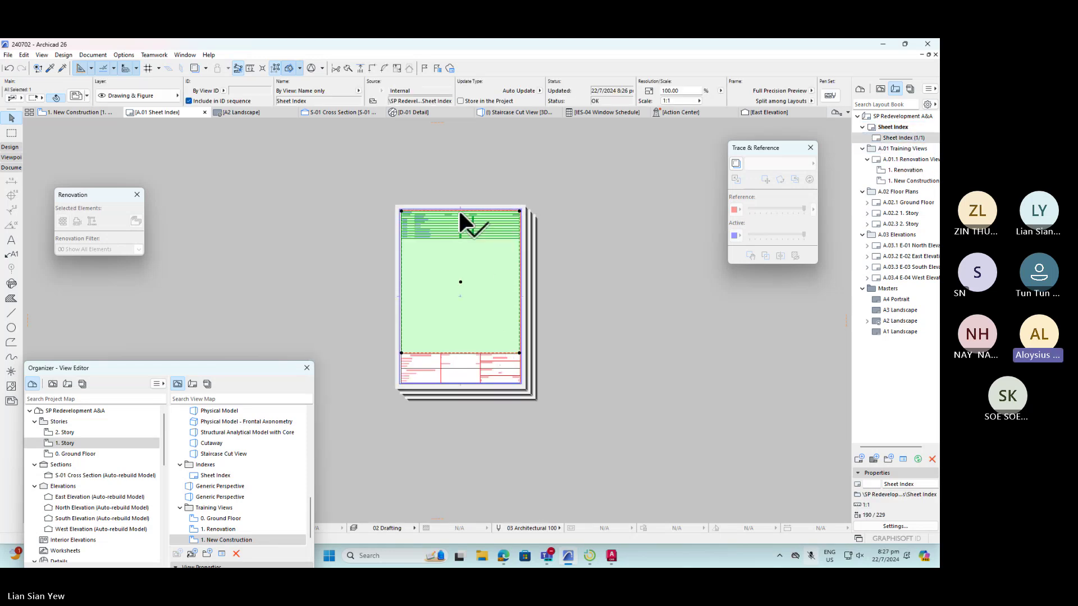
- Examine the contact, site and drawing name text in the Sheet Index layout's title block, and deselect the index drawing
{"action": "scroll", "coordinate": [459, 218], "scroll_direction": "up", "scroll_amount": 2}
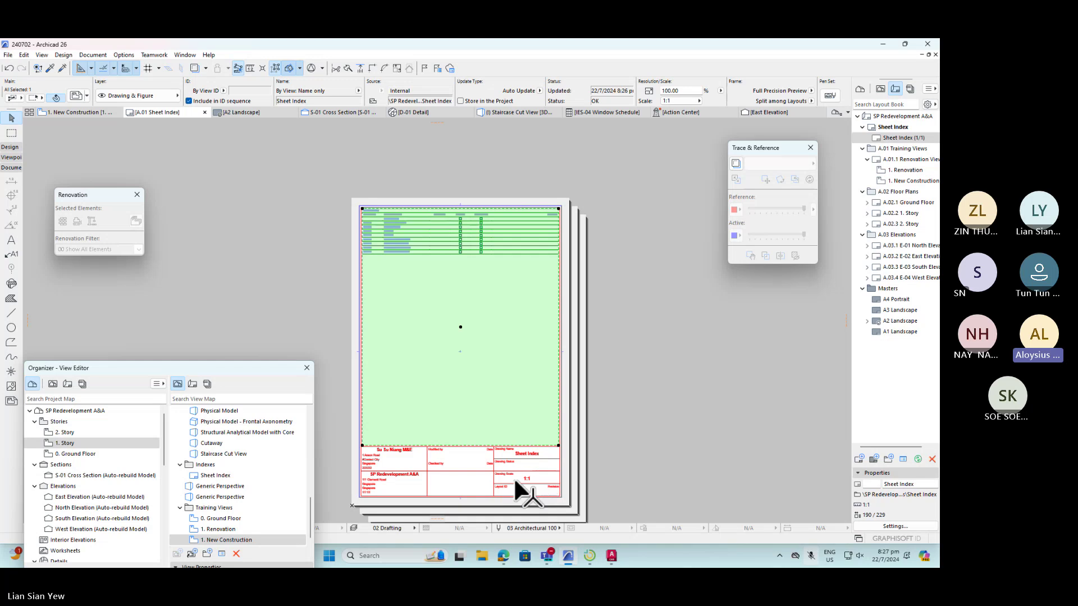
{"action": "scroll", "coordinate": [371, 471], "scroll_direction": "up", "scroll_amount": 3}
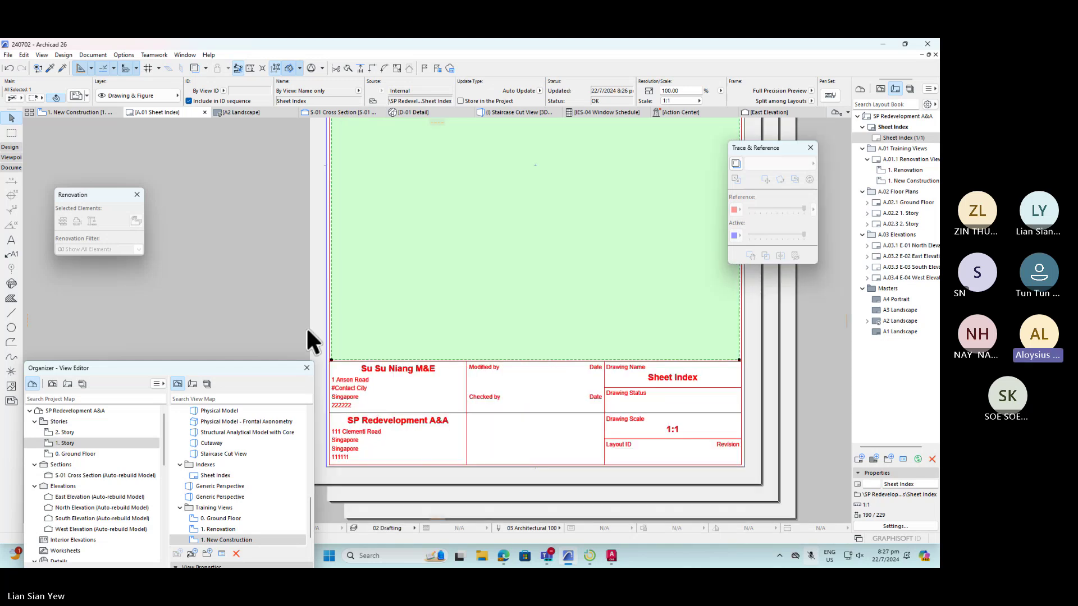
{"action": "scroll", "coordinate": [368, 364], "scroll_direction": "down", "scroll_amount": 1}
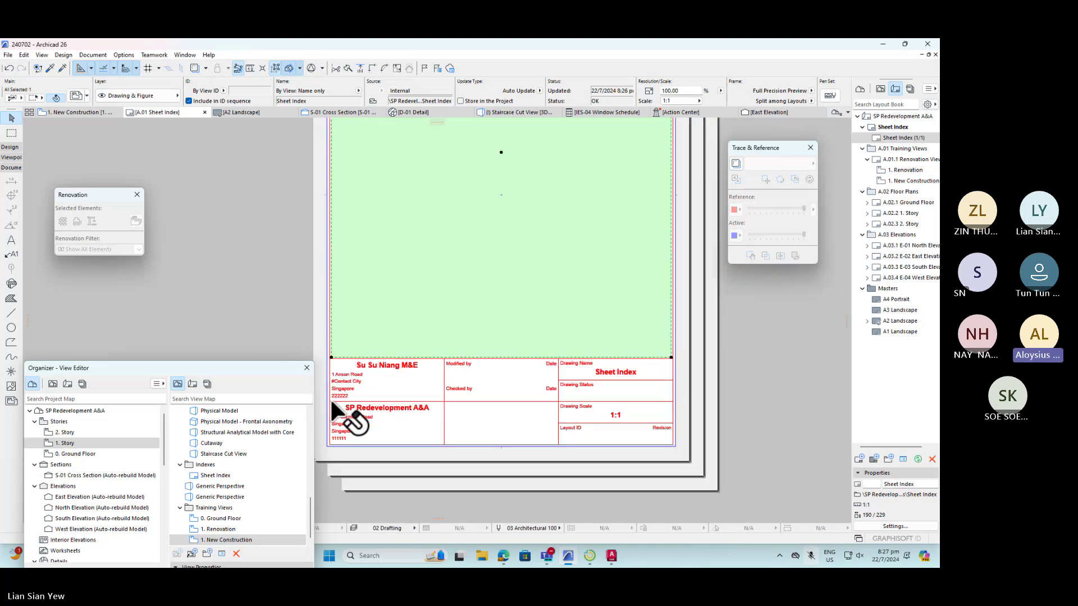
{"action": "scroll", "coordinate": [354, 393], "scroll_direction": "up", "scroll_amount": 2}
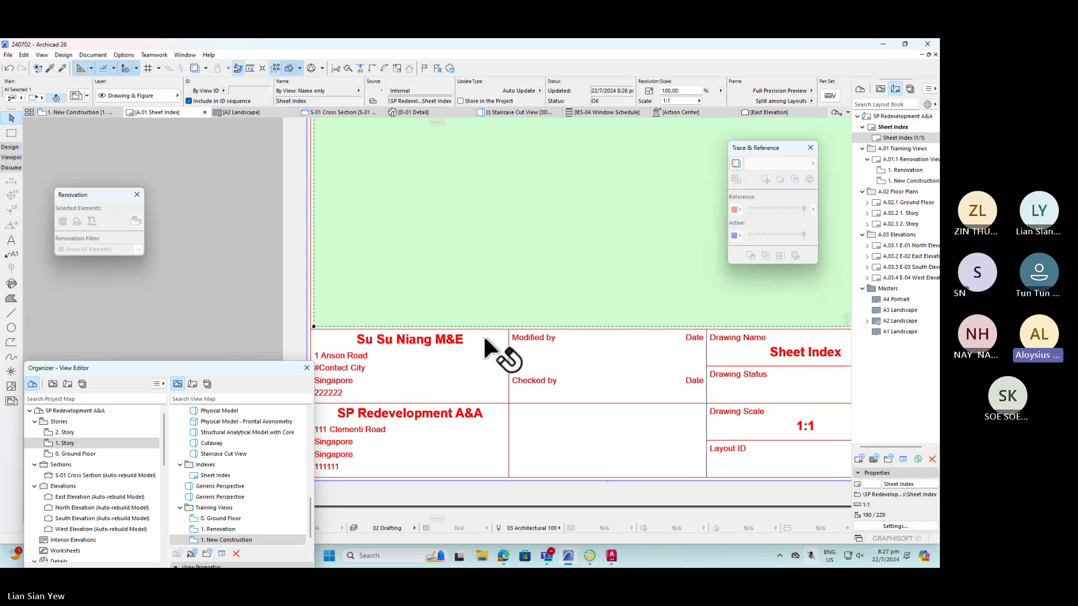
{"action": "scroll", "coordinate": [483, 335], "scroll_direction": "down", "scroll_amount": 1}
{"action": "scroll", "coordinate": [372, 368], "scroll_direction": "down", "scroll_amount": 3}
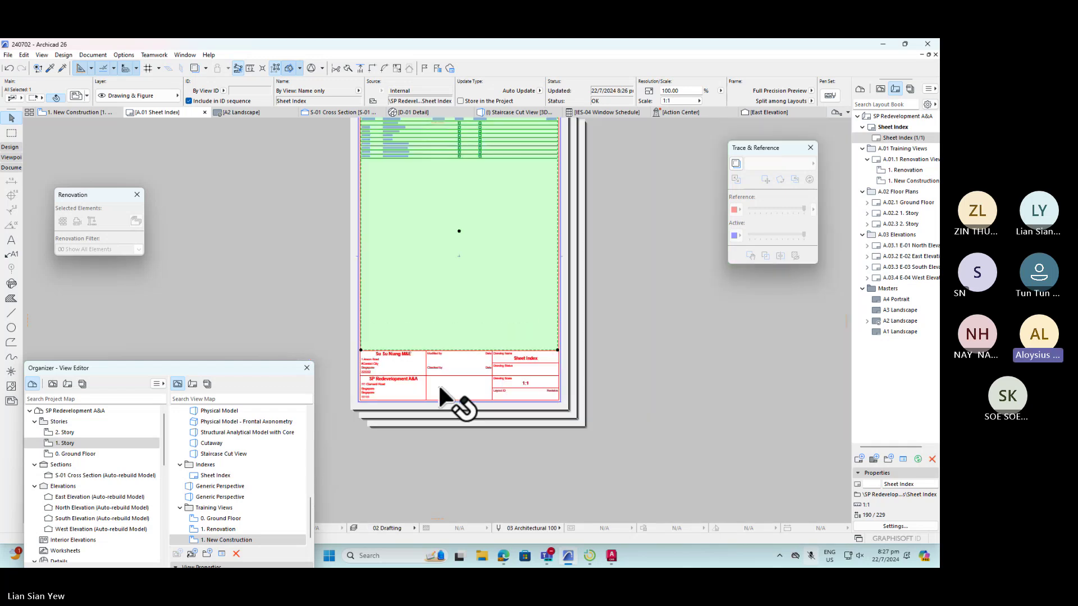
{"action": "scroll", "coordinate": [510, 375], "scroll_direction": "down", "scroll_amount": 1}
{"action": "scroll", "coordinate": [539, 414], "scroll_direction": "up", "scroll_amount": 3}
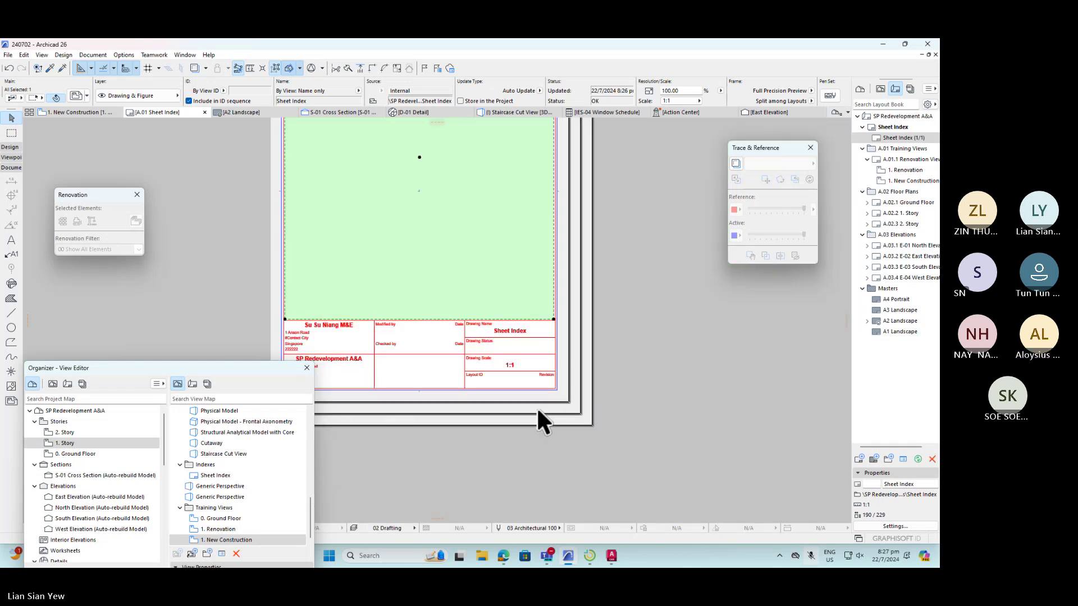
{"action": "left_click", "coordinate": [601, 466]}
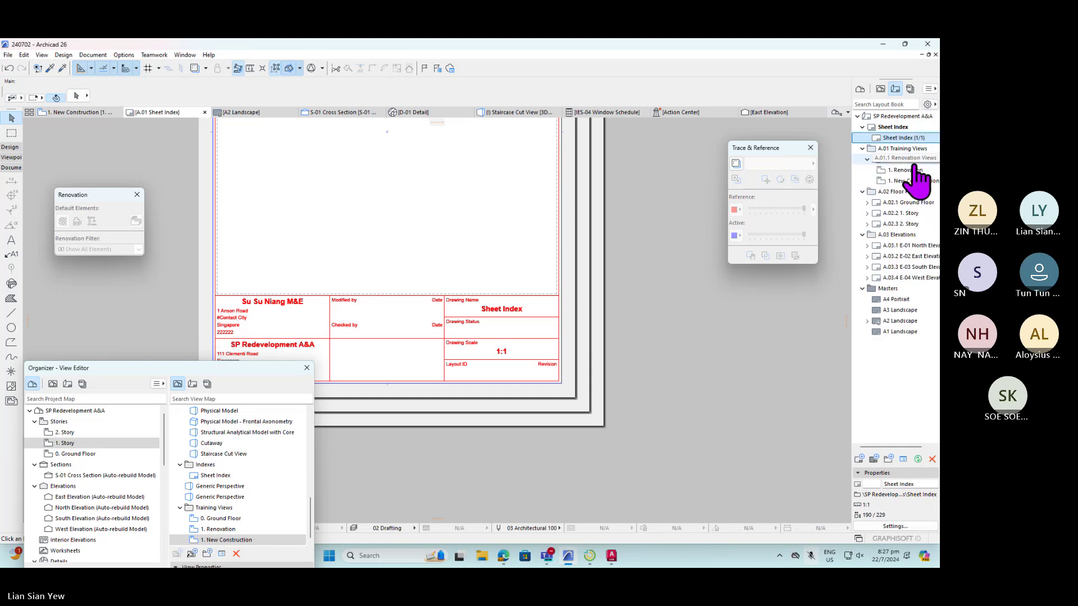
- Open the A.01.1 Renovation Views layout and bring the whole sheet into view
{"action": "double_click", "coordinate": [906, 160]}
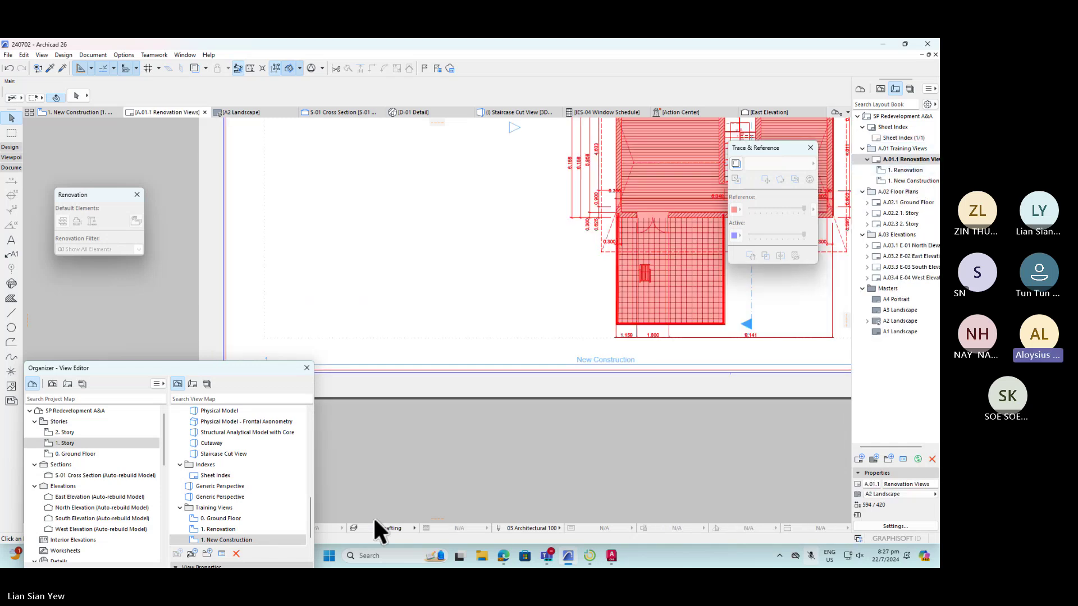
{"action": "scroll", "coordinate": [420, 443], "scroll_direction": "down", "scroll_amount": 5}
{"action": "scroll", "coordinate": [594, 370], "scroll_direction": "up", "scroll_amount": 3}
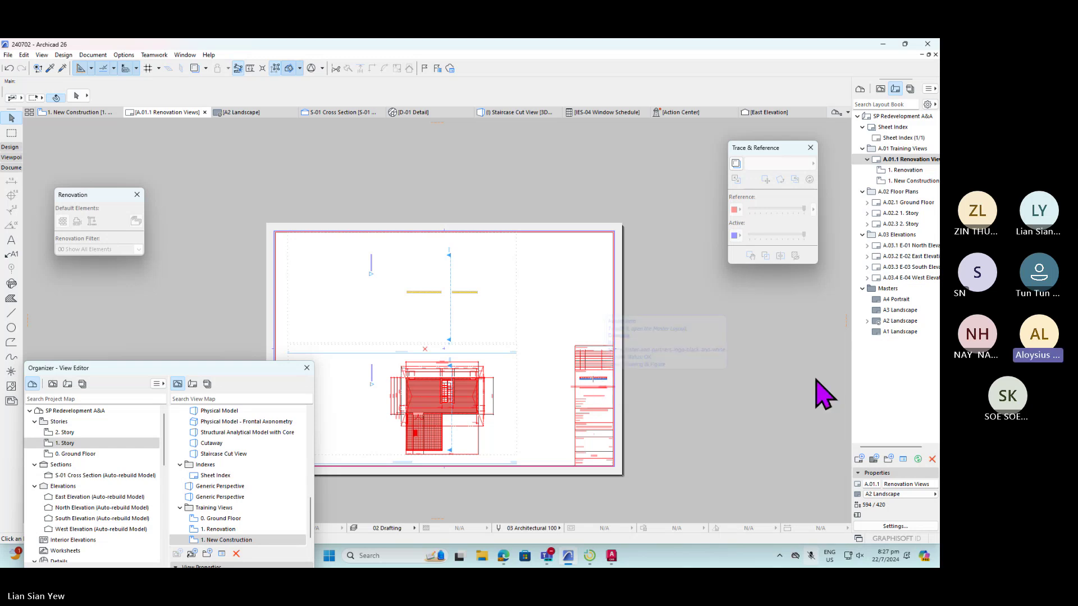
- Show the 1 - Layouts publisher set with A.01 Training Views expanded and compare its contents with the Layout Book
{"action": "left_click", "coordinate": [909, 89]}
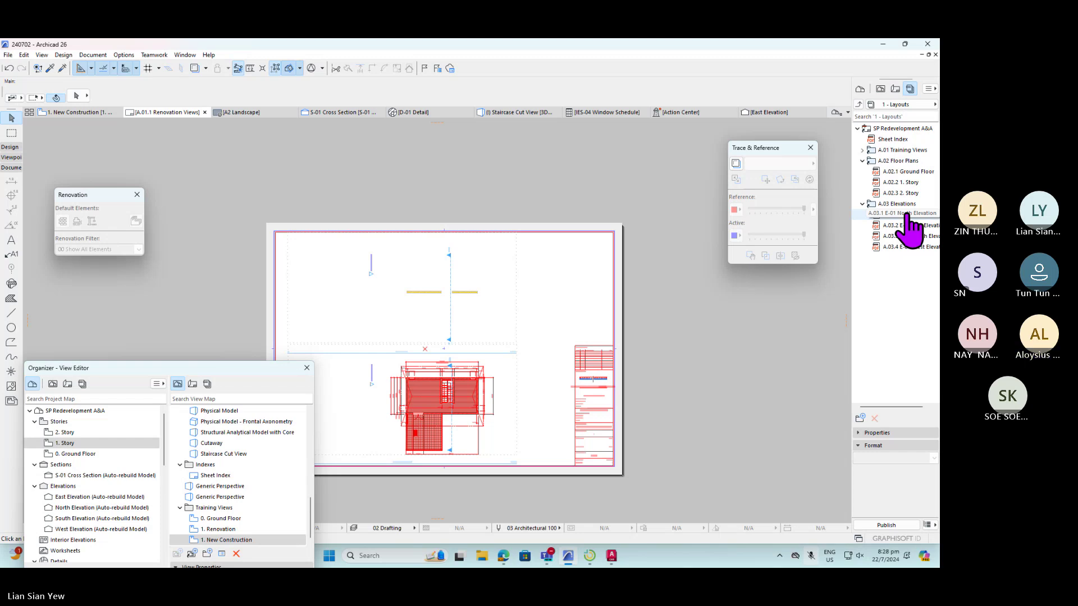
{"action": "left_click", "coordinate": [863, 150]}
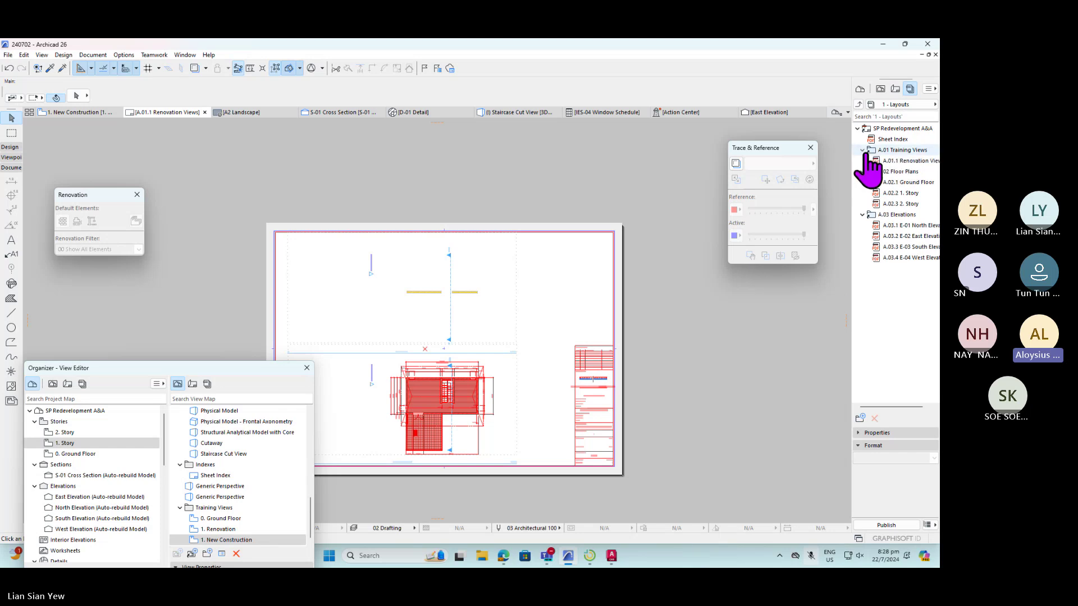
{"action": "left_click", "coordinate": [895, 89]}
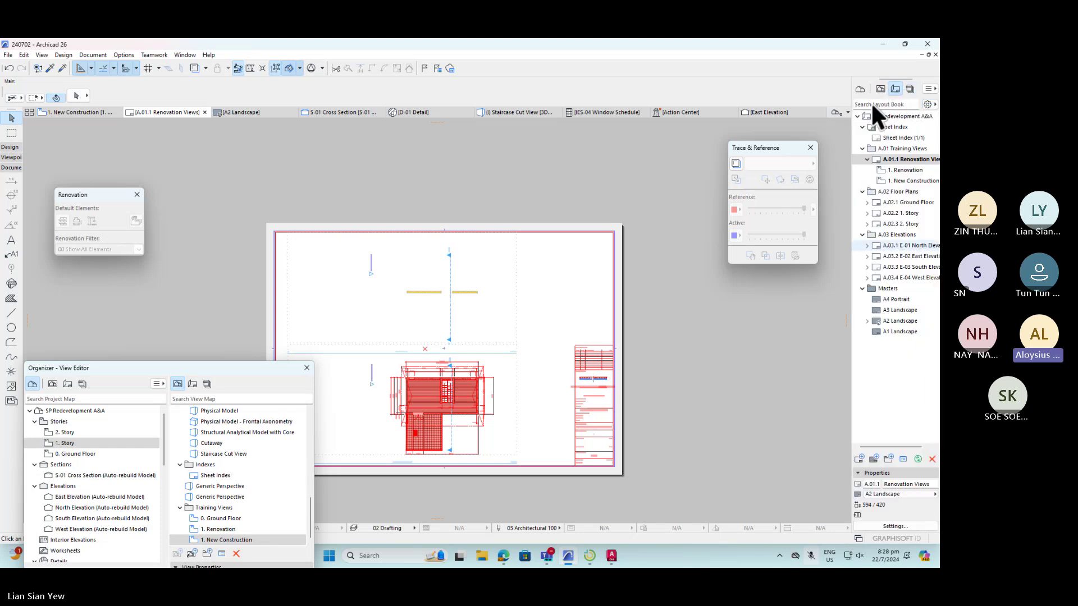
{"action": "left_click", "coordinate": [910, 89]}
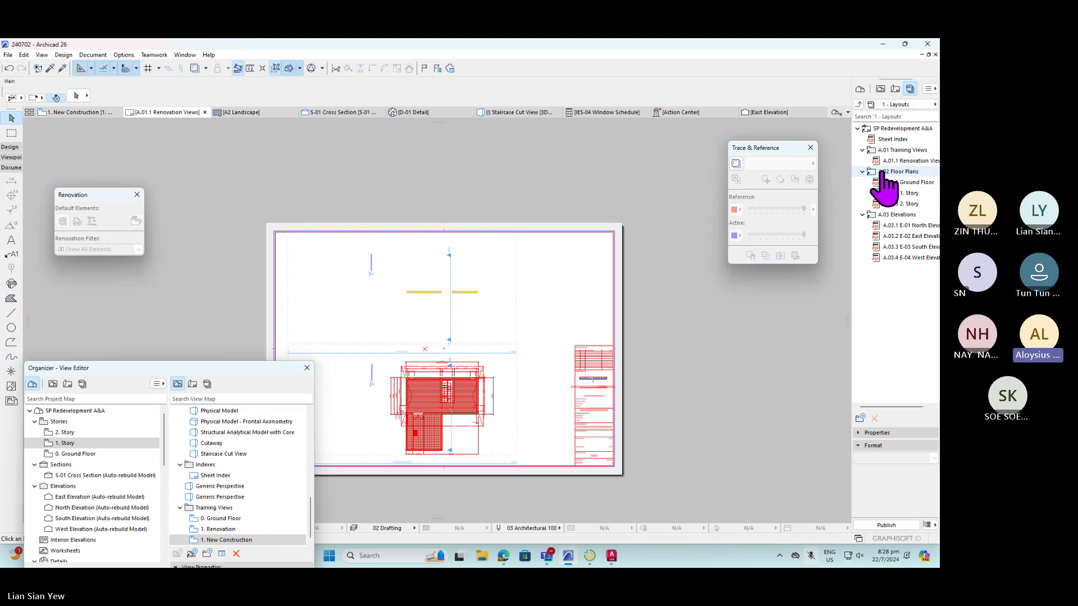
- Set the publishing path of the 1 - Layouts set to a new Desktop folder named 240722-01
{"action": "left_click", "coordinate": [885, 524]}
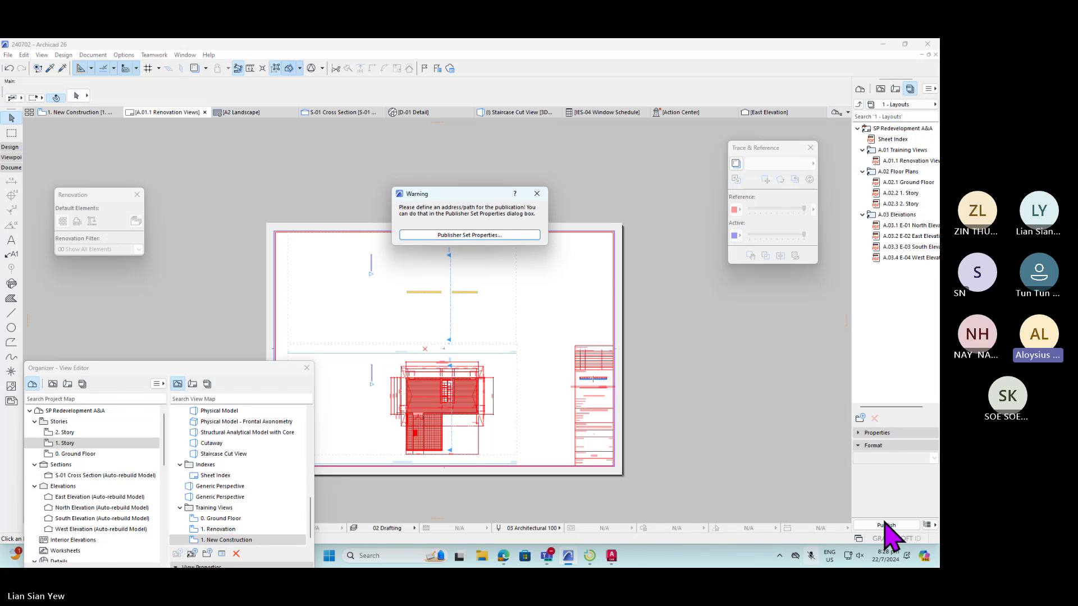
{"action": "left_click", "coordinate": [508, 235]}
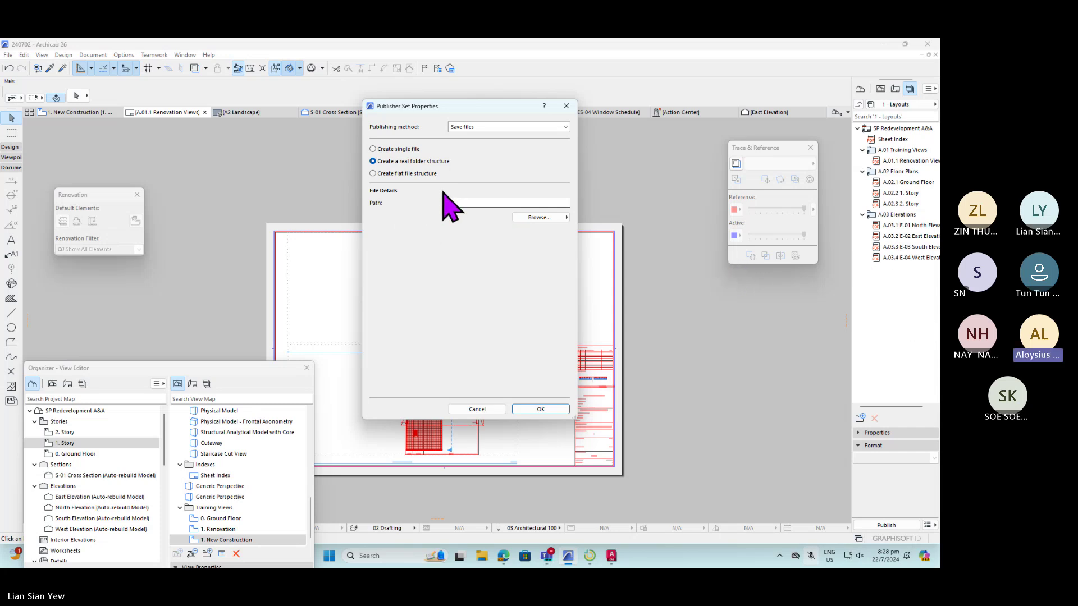
{"action": "left_click", "coordinate": [547, 219]}
{"action": "left_click", "coordinate": [604, 218]}
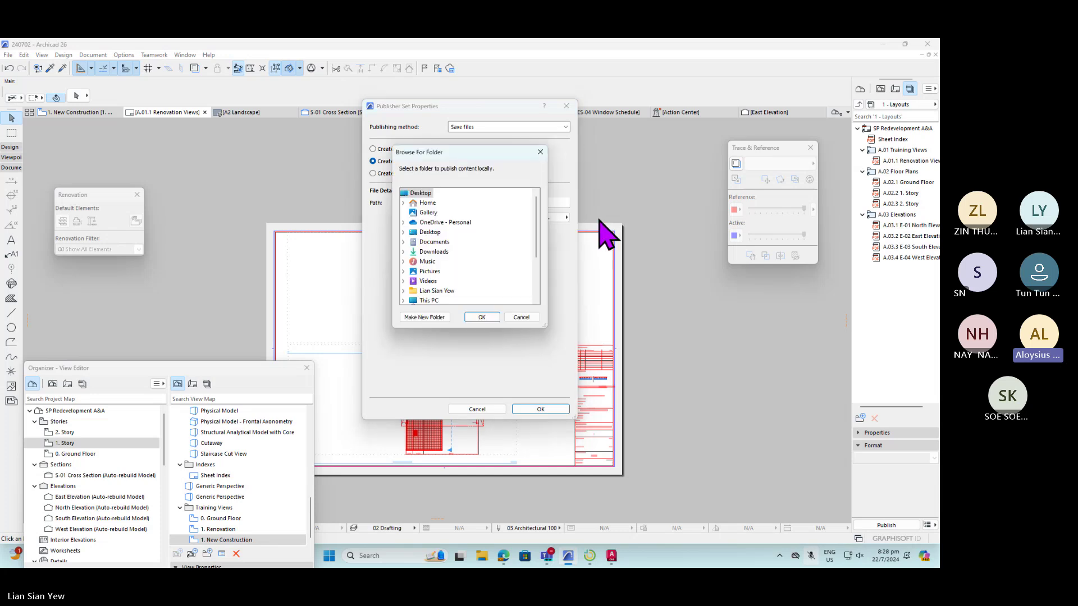
{"action": "left_click", "coordinate": [425, 318]}
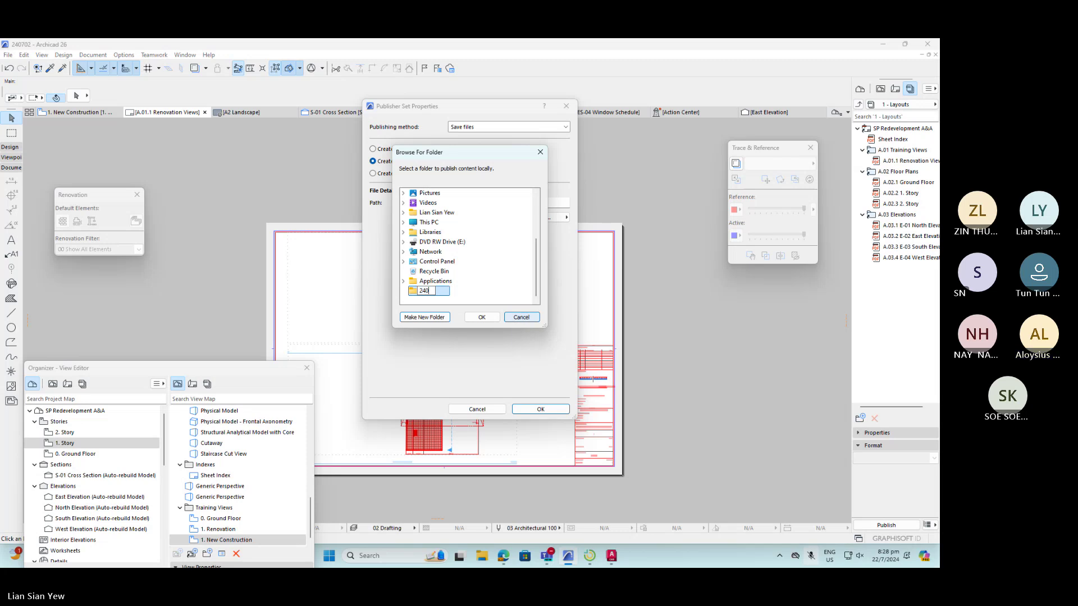
{"action": "type", "text": "8"}
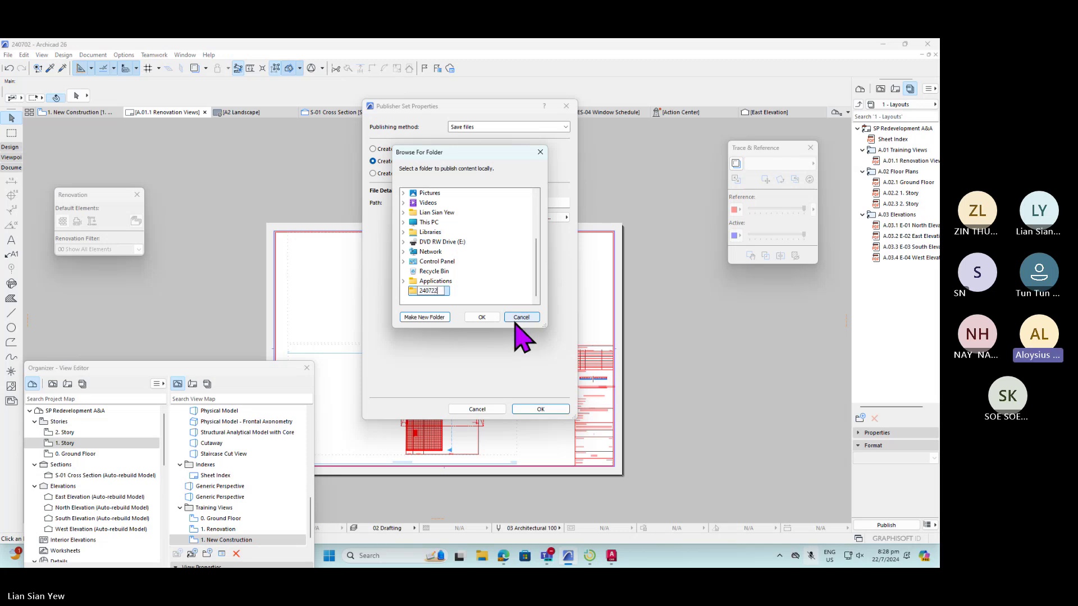
{"action": "type", "text": "22-01"}
{"action": "left_click", "coordinate": [477, 292]}
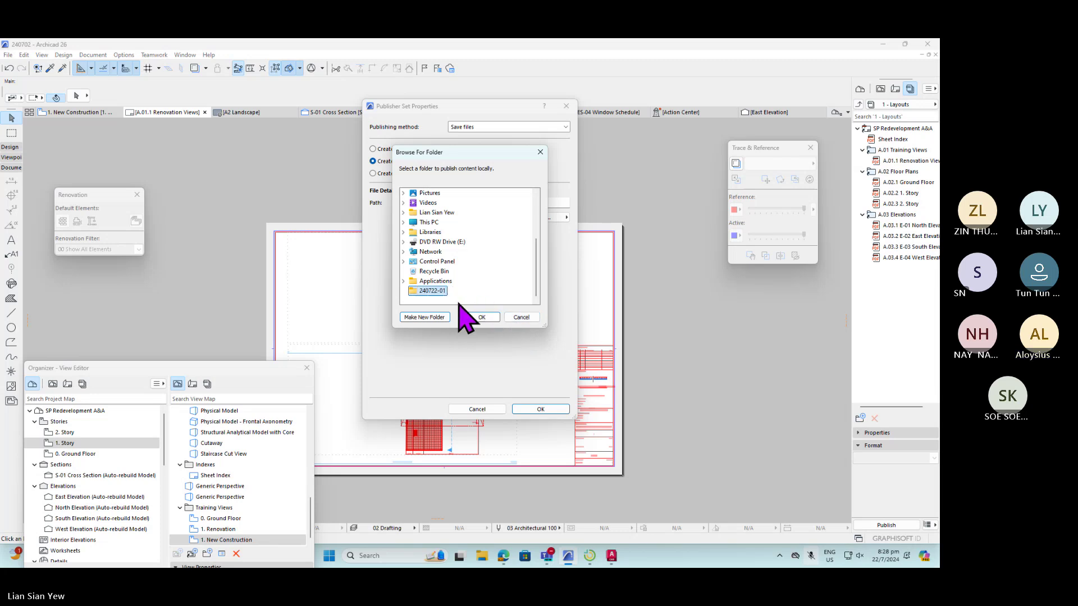
{"action": "left_click", "coordinate": [483, 318]}
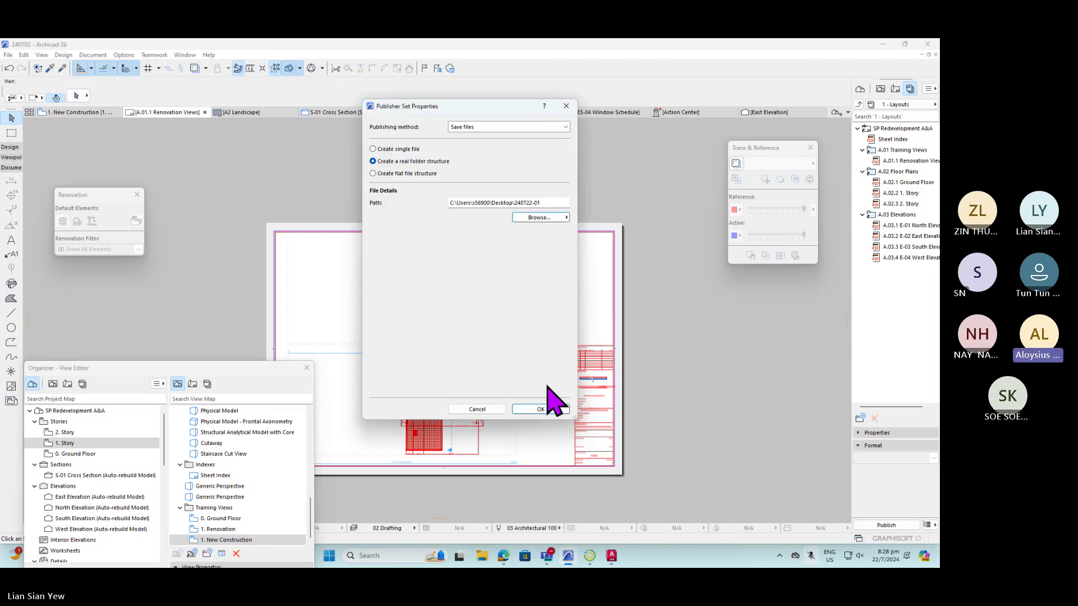
{"action": "left_click", "coordinate": [542, 409]}
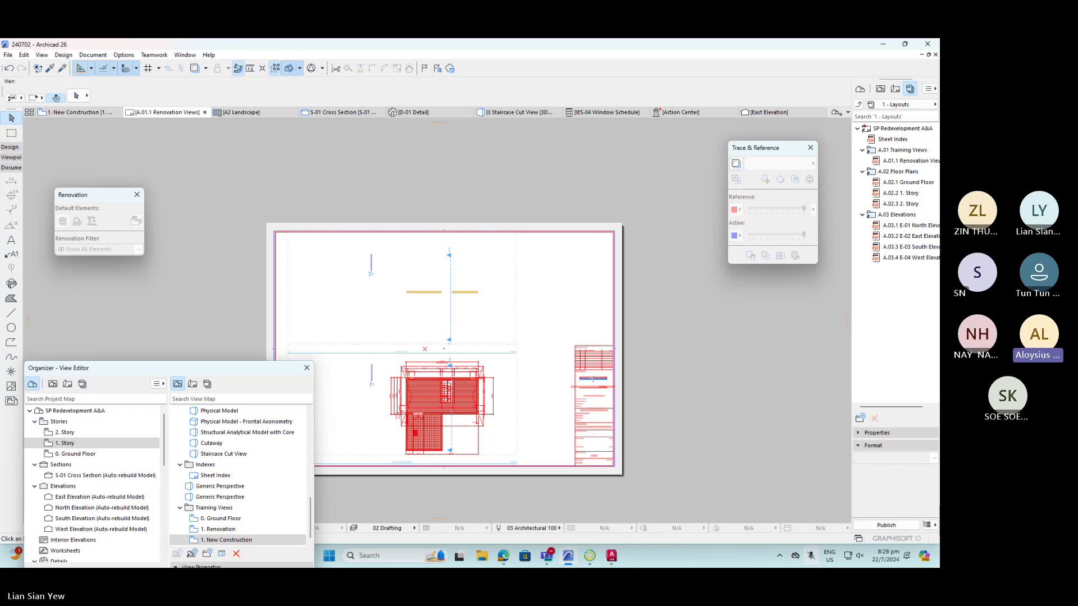
- Publish the 1 - Layouts set and open the SP Redevelopment A&A PDF from the 240722-01 folder on the desktop
{"action": "left_click", "coordinate": [901, 526]}
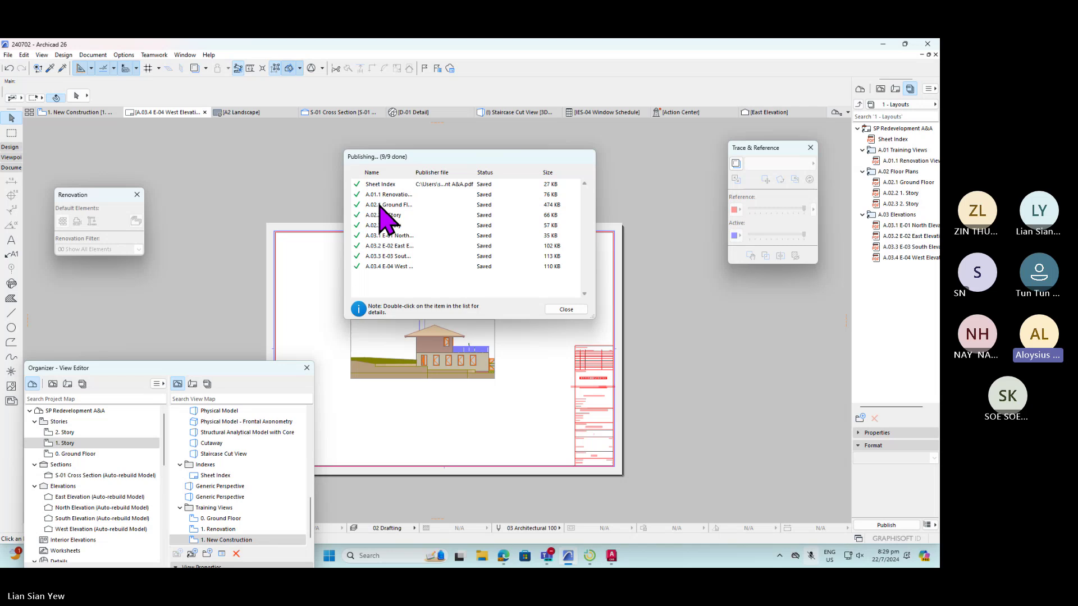
{"action": "key", "text": "super+d"}
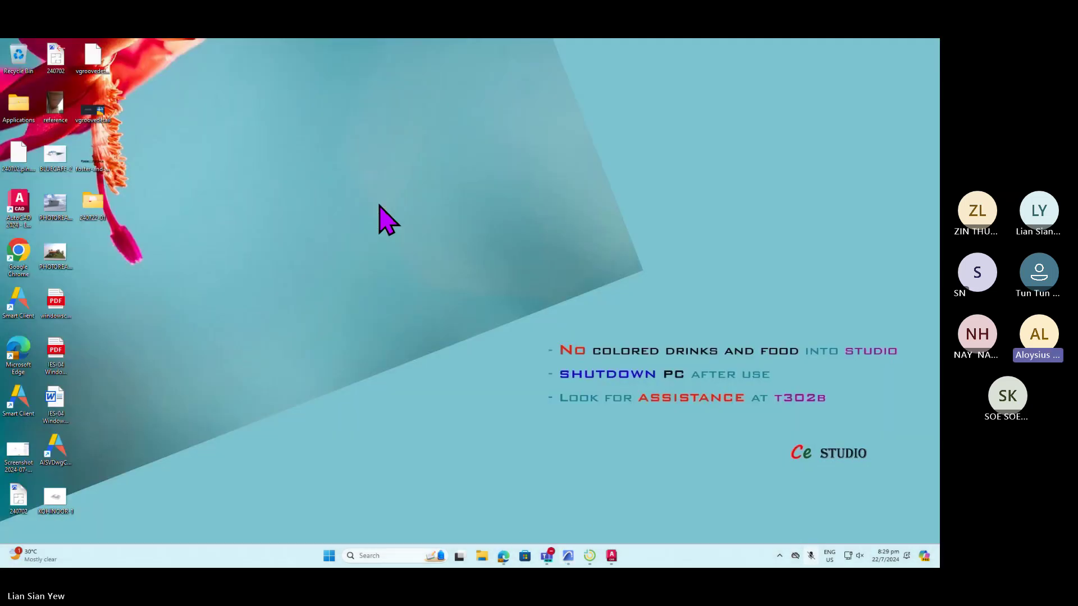
{"action": "double_click", "coordinate": [94, 206]}
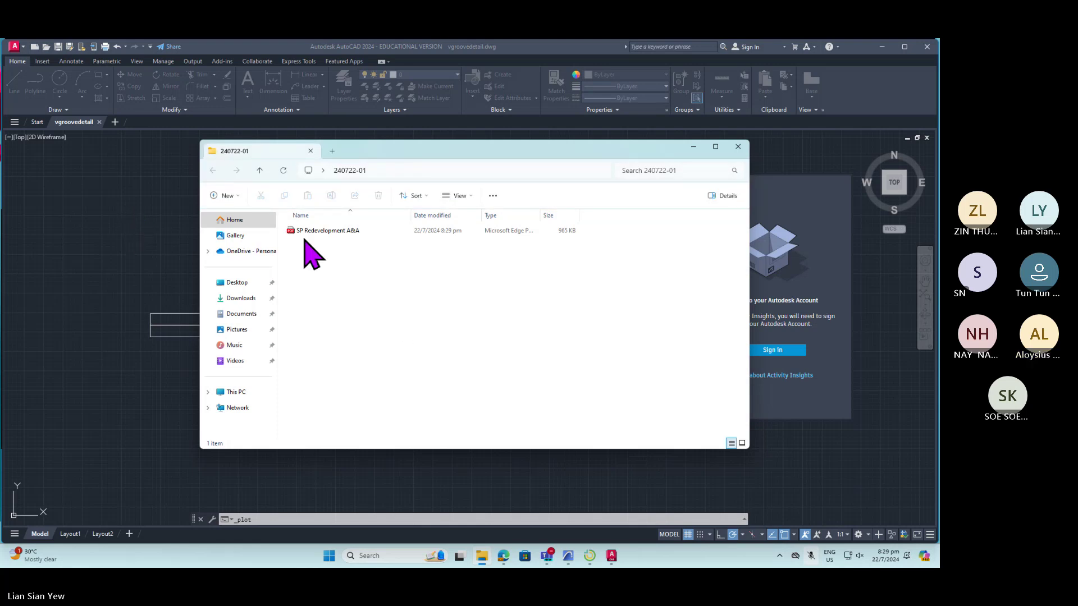
{"action": "left_click", "coordinate": [328, 231]}
{"action": "double_click", "coordinate": [329, 231]}
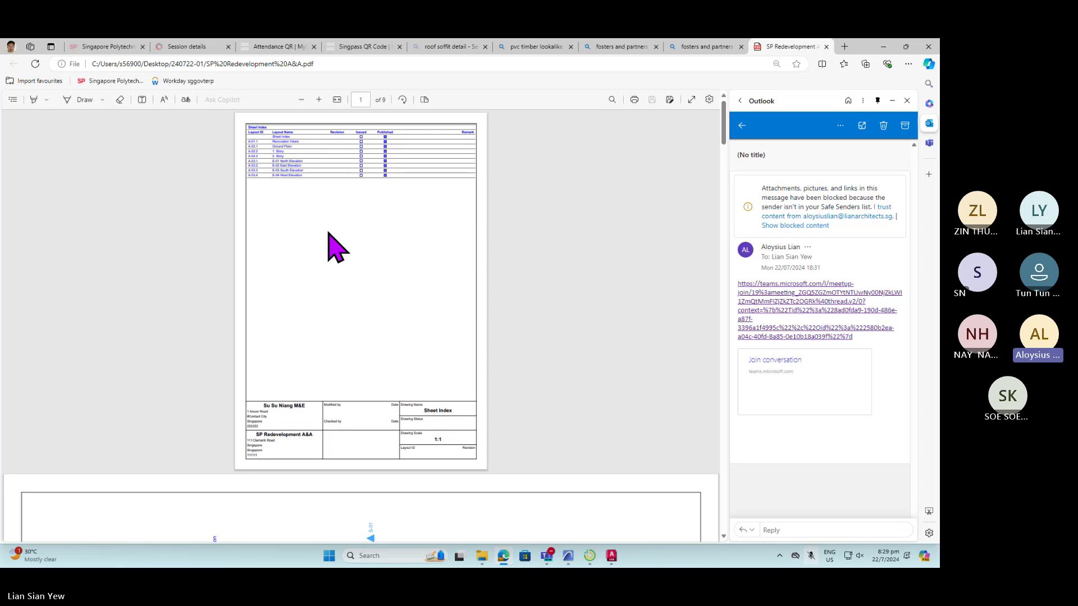
- Examine the drawings and title blocks on the published PDF's pages, from the Sheet Index through to the A.03.4 West Elevation
{"action": "scroll", "coordinate": [337, 247], "scroll_direction": "down", "scroll_amount": 15}
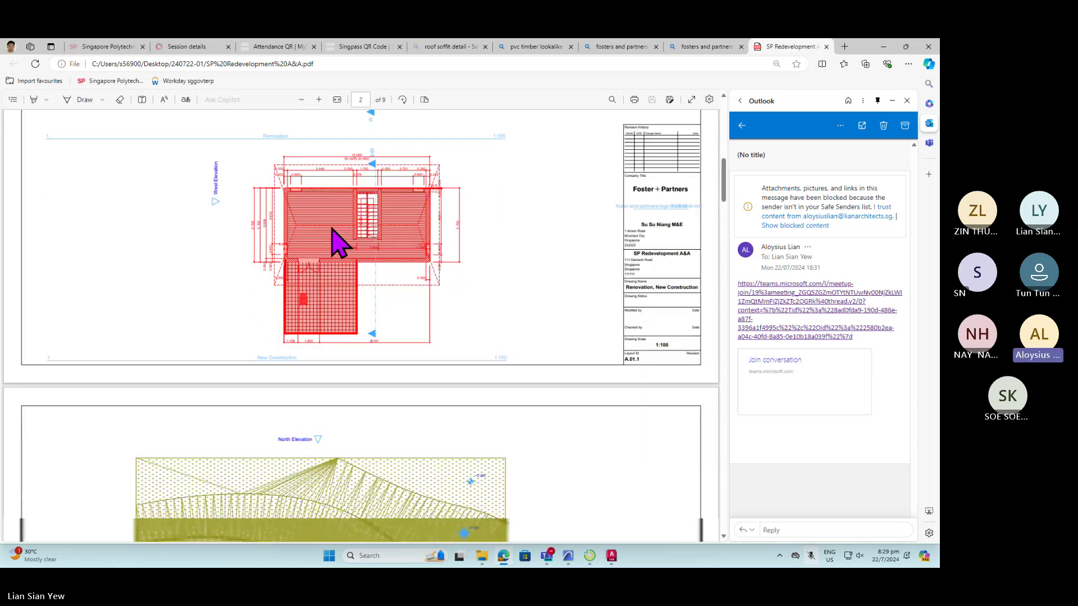
{"action": "scroll", "coordinate": [341, 245], "scroll_direction": "down", "scroll_amount": 20}
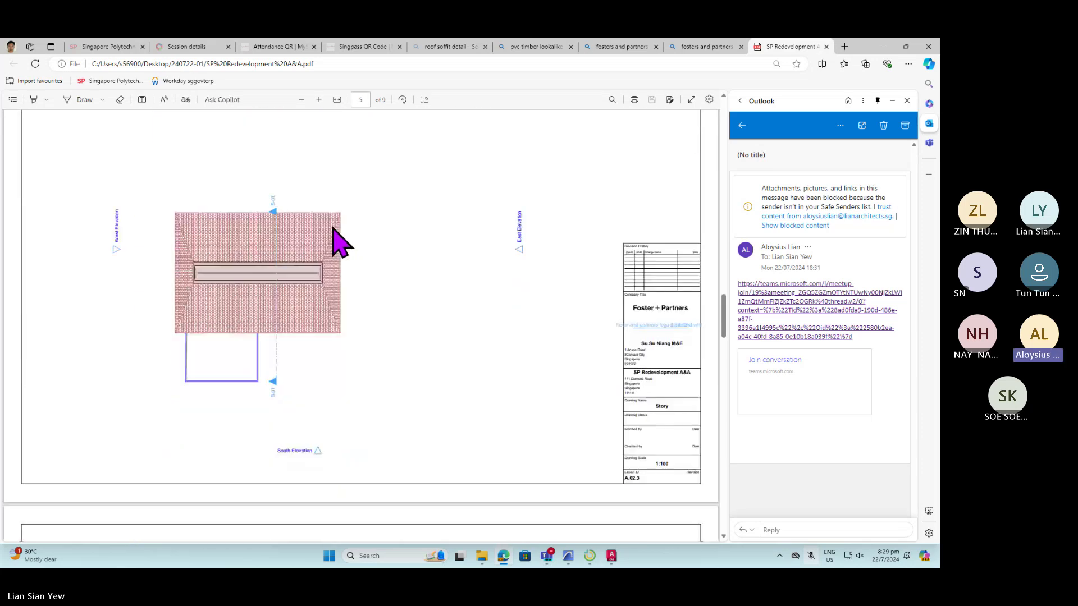
{"action": "left_click_drag", "start_coordinate": [724, 356], "coordinate": [708, 141]}
{"action": "scroll", "coordinate": [347, 294], "scroll_direction": "down", "scroll_amount": 2}
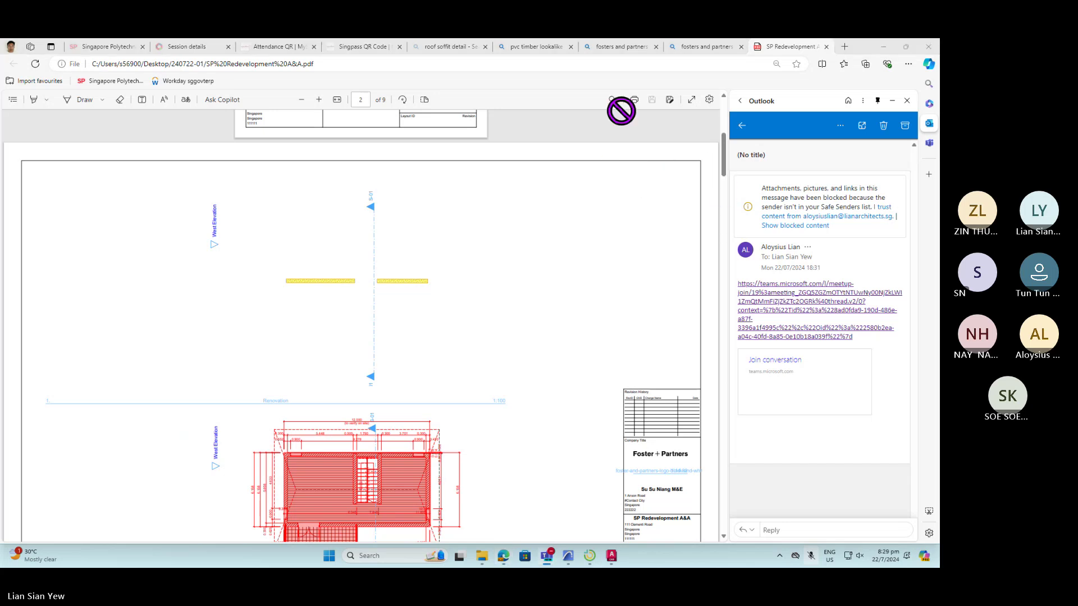
{"action": "scroll", "coordinate": [723, 160], "scroll_direction": "down", "scroll_amount": 1}
{"action": "left_click_drag", "start_coordinate": [723, 162], "coordinate": [704, 316]}
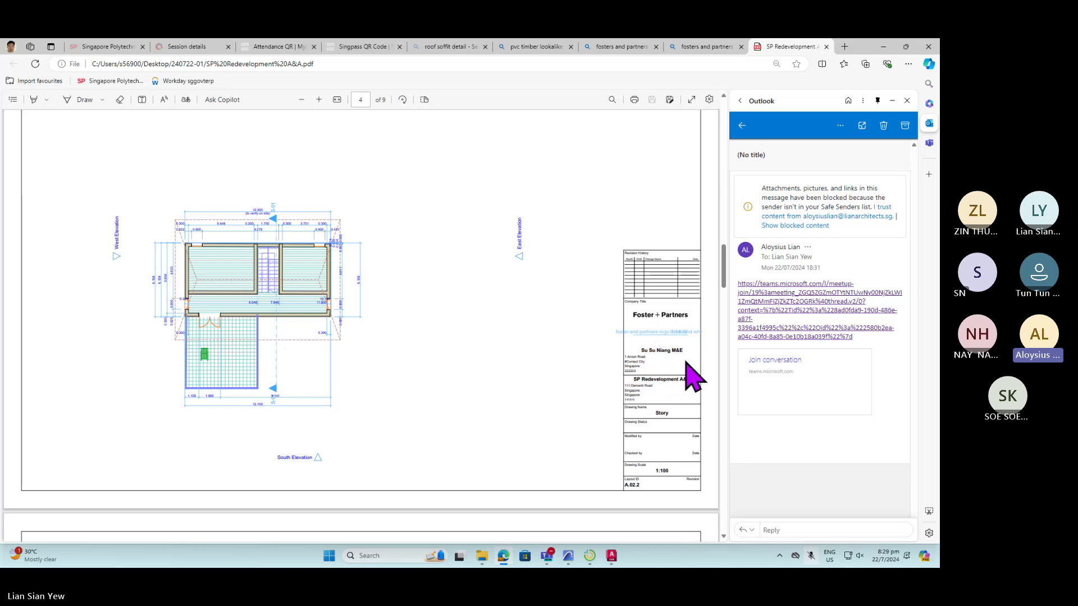
{"action": "scroll", "coordinate": [684, 371], "scroll_direction": "down", "scroll_amount": 2}
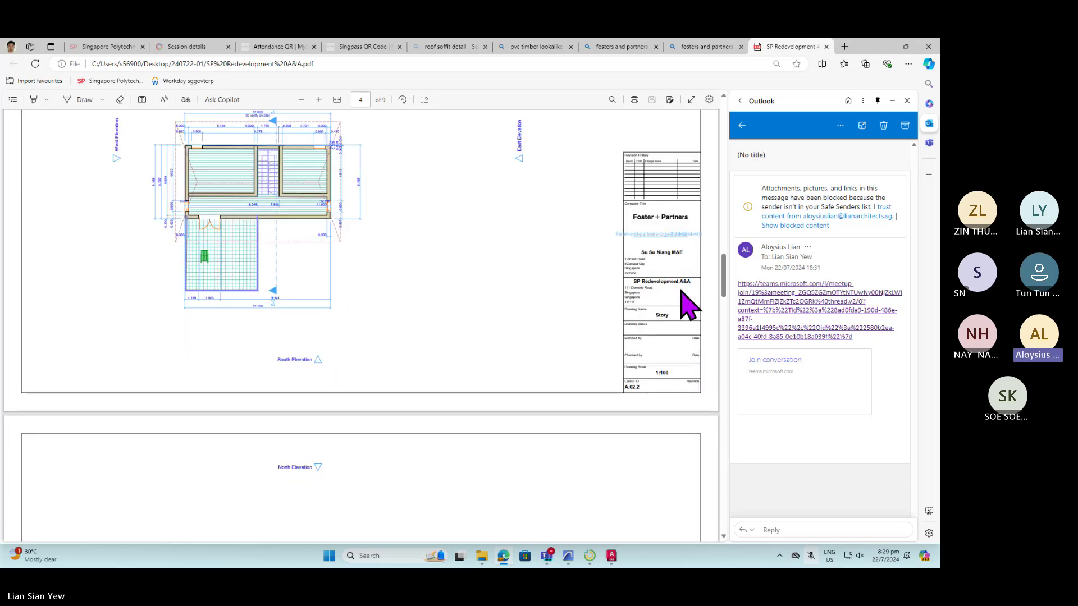
{"action": "scroll", "coordinate": [690, 340], "scroll_direction": "down", "scroll_amount": 8}
{"action": "scroll", "coordinate": [668, 456], "scroll_direction": "down", "scroll_amount": 4}
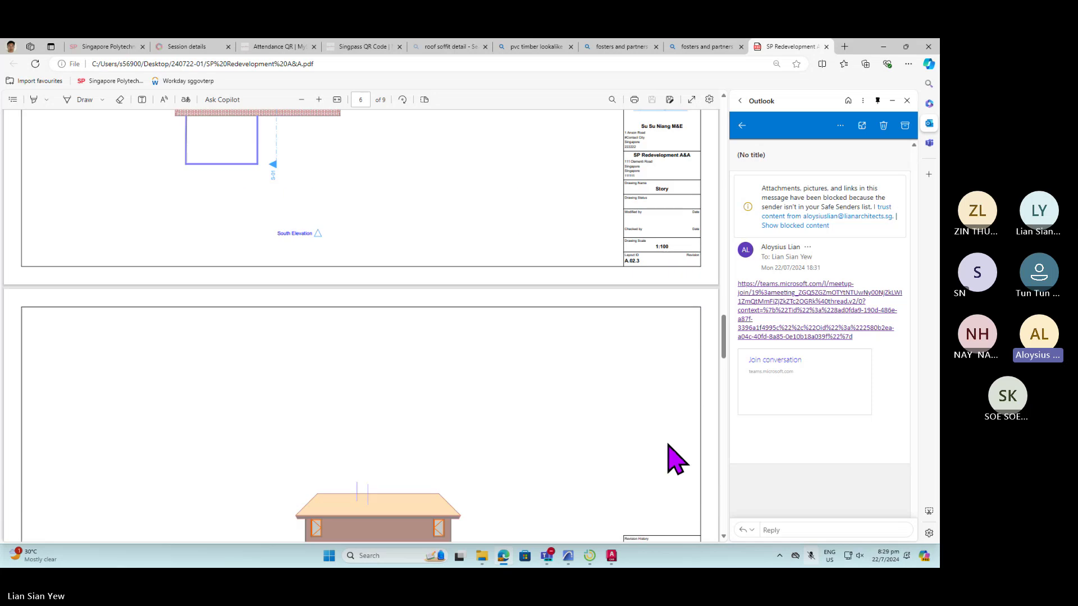
{"action": "scroll", "coordinate": [676, 460], "scroll_direction": "down", "scroll_amount": 5}
{"action": "scroll", "coordinate": [671, 320], "scroll_direction": "down", "scroll_amount": 5}
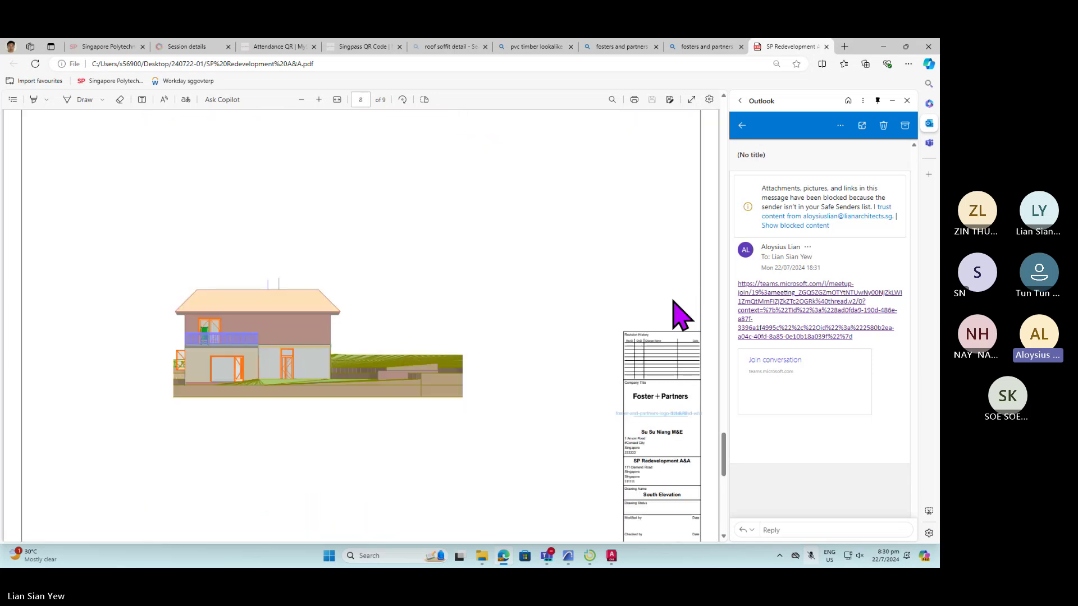
{"action": "scroll", "coordinate": [679, 314], "scroll_direction": "down", "scroll_amount": 5}
{"action": "scroll", "coordinate": [673, 270], "scroll_direction": "down", "scroll_amount": 5}
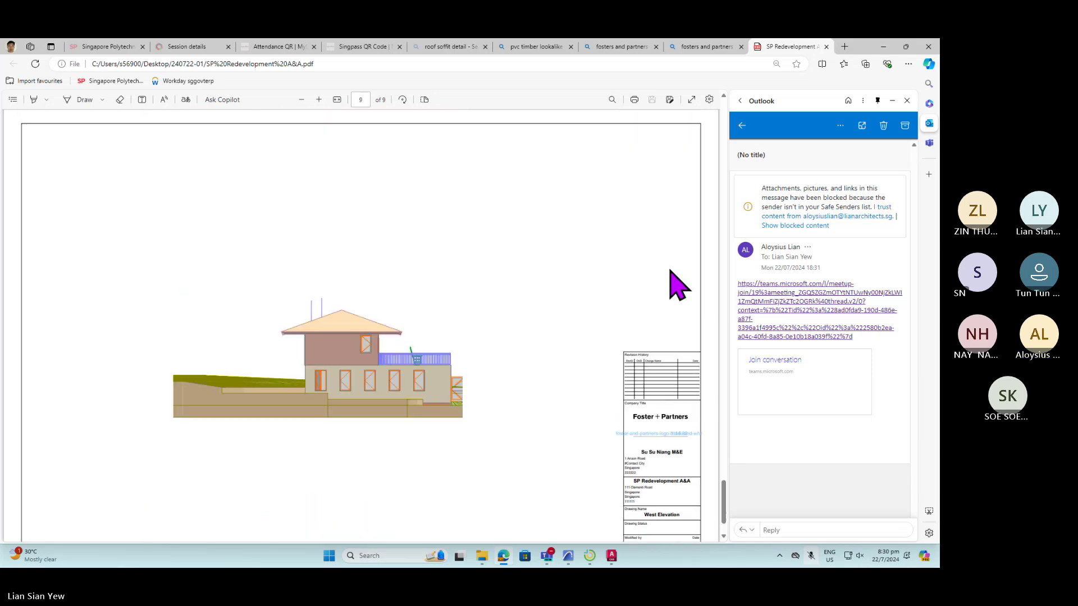
{"action": "scroll", "coordinate": [671, 270], "scroll_direction": "down", "scroll_amount": 2}
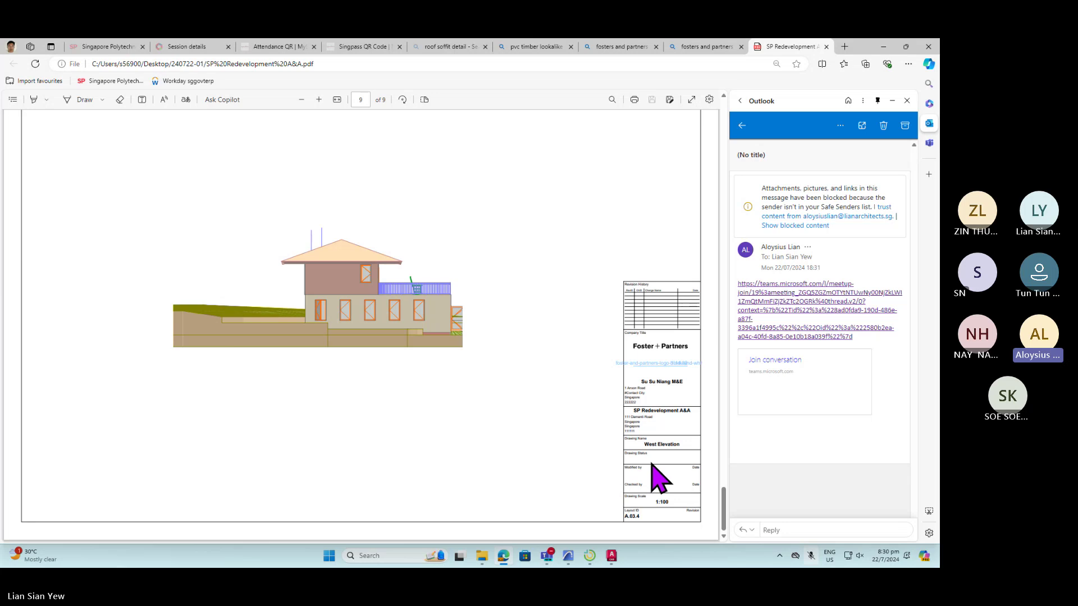
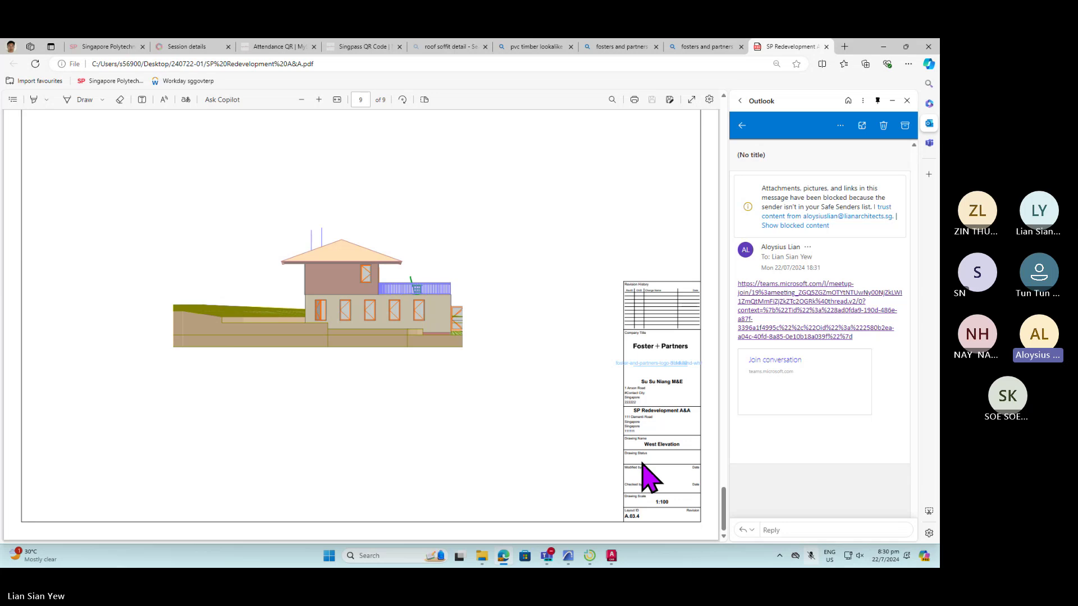
- Switch back to Archicad, close the publishing report, and show the 2 - Views publisher set
{"action": "left_click", "coordinate": [568, 556]}
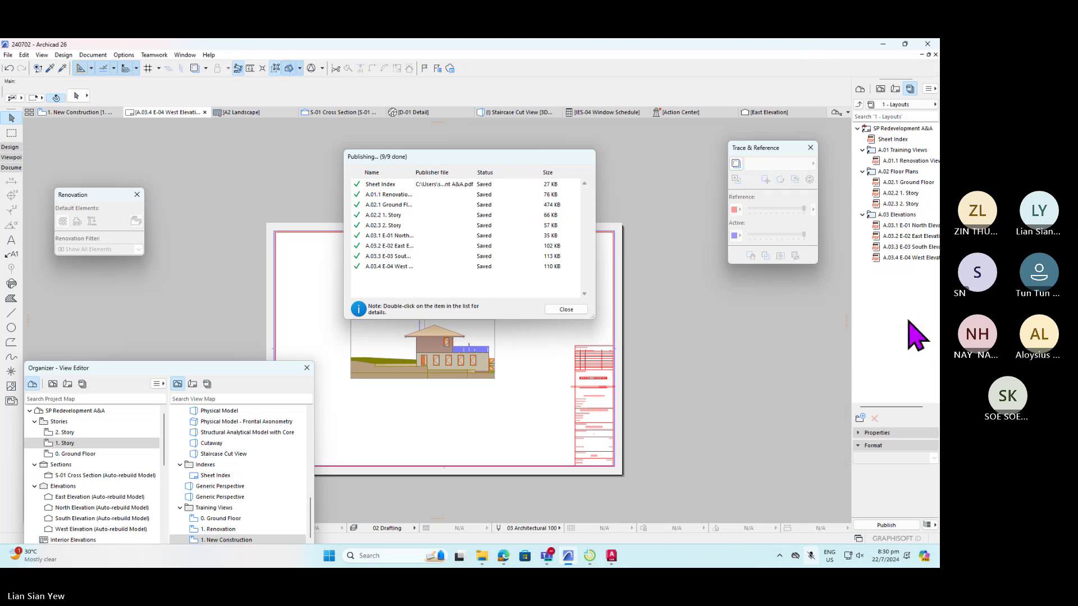
{"action": "left_click", "coordinate": [566, 309]}
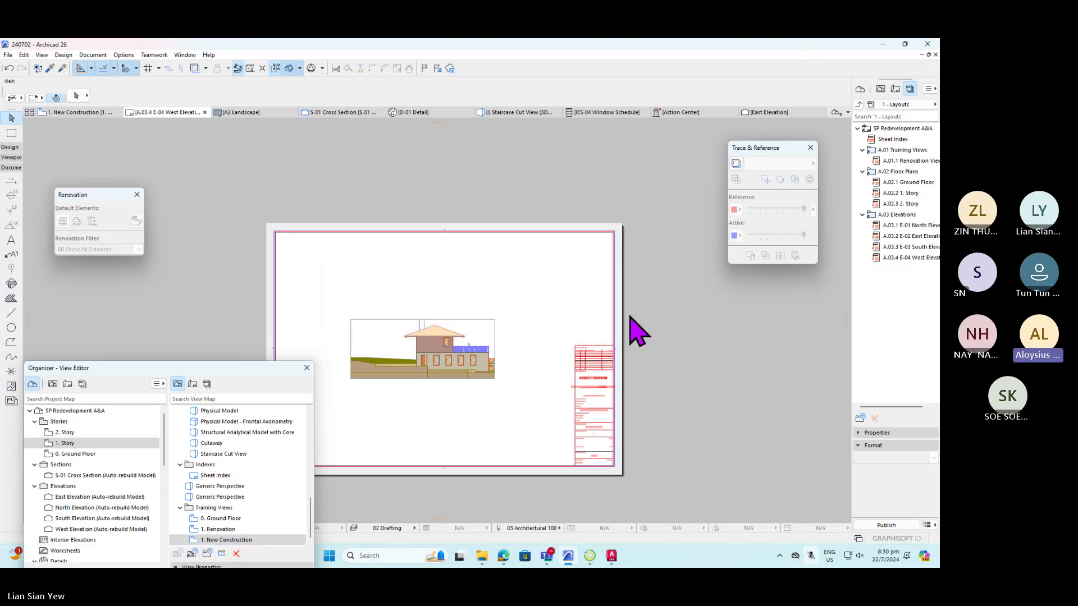
{"action": "left_click", "coordinate": [924, 105]}
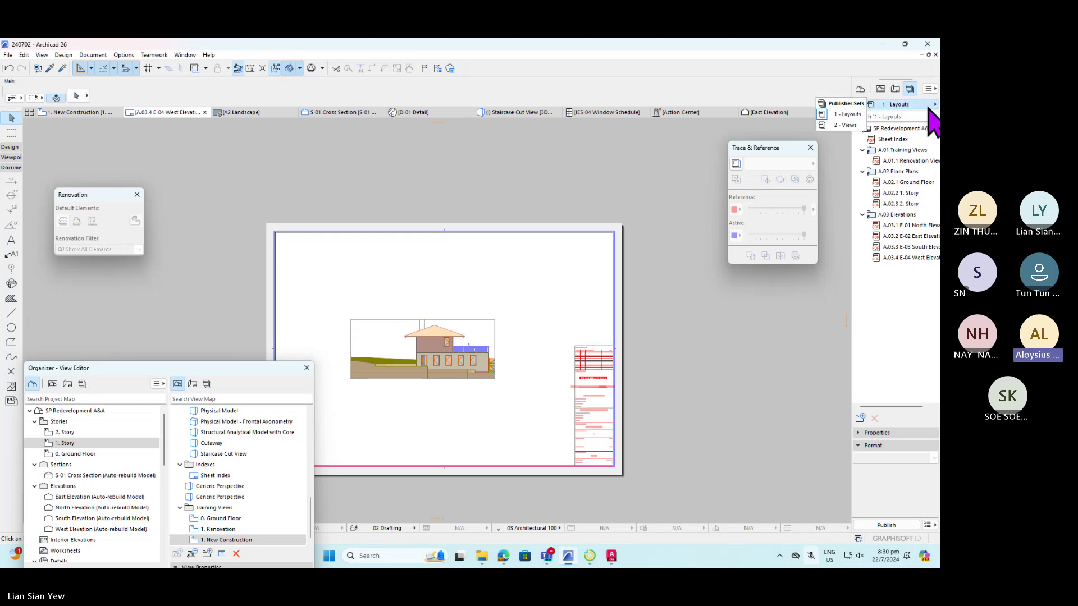
{"action": "left_click", "coordinate": [847, 125]}
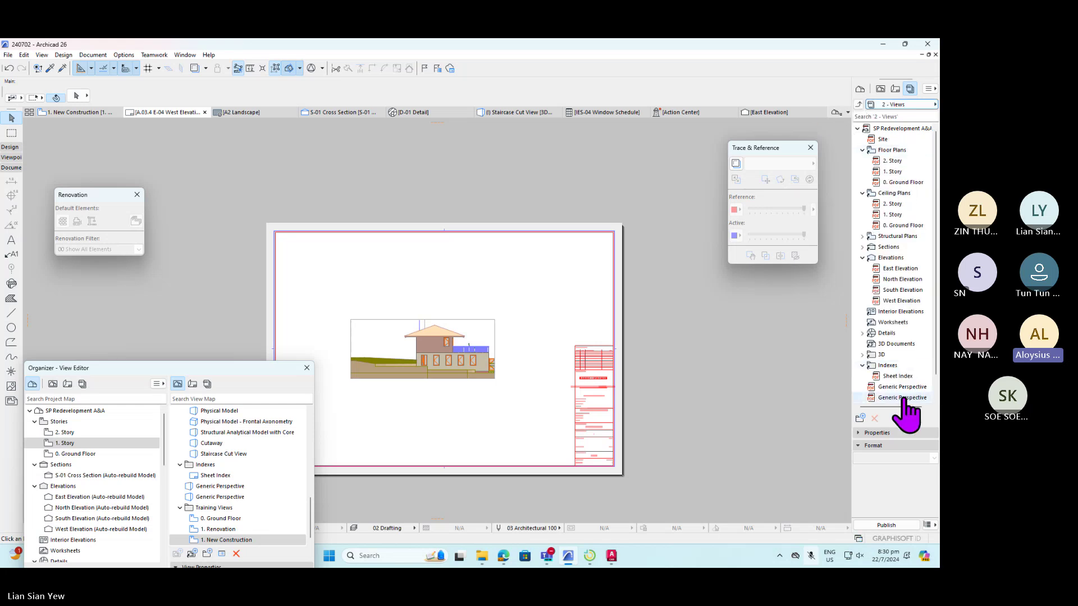
{"action": "left_click", "coordinate": [933, 105]}
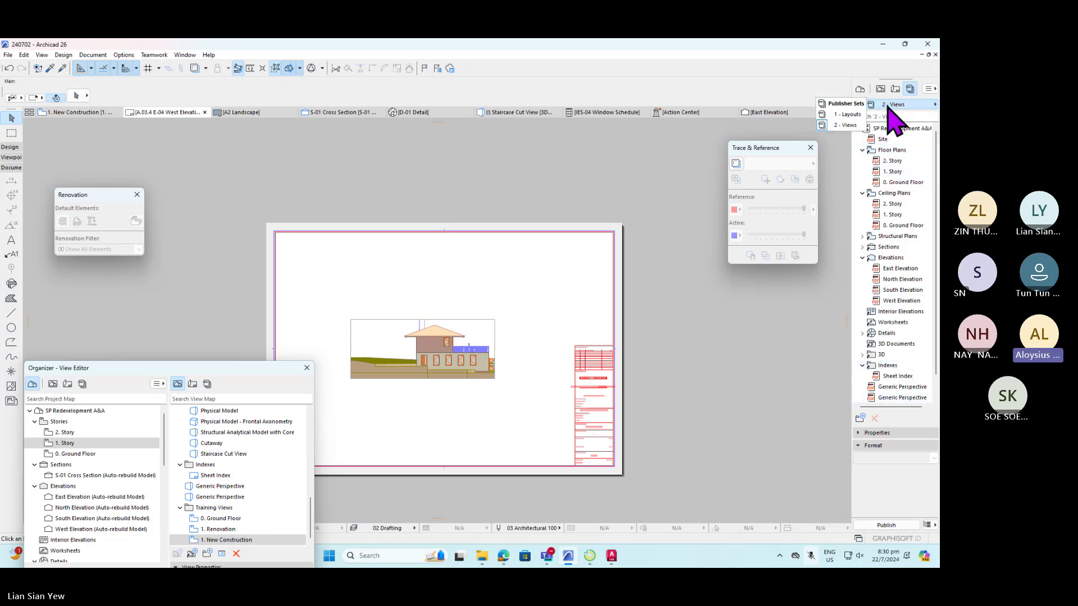
{"action": "left_click", "coordinate": [878, 413]}
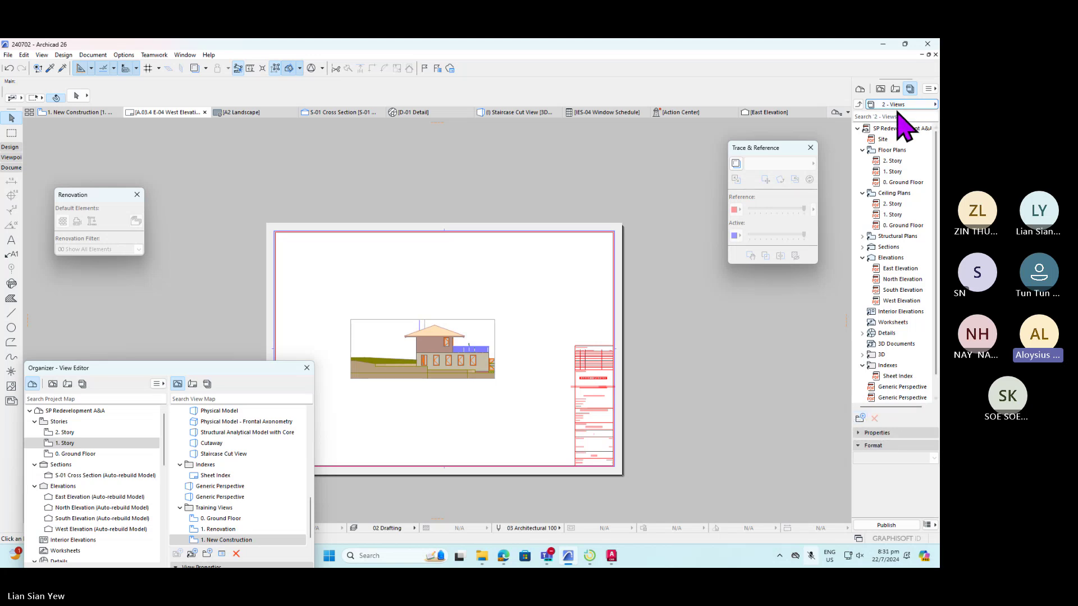
- Collapse the SP Redevelopment A&A tree and add a new folder to the 2 - Views publisher set
{"action": "left_click", "coordinate": [857, 131]}
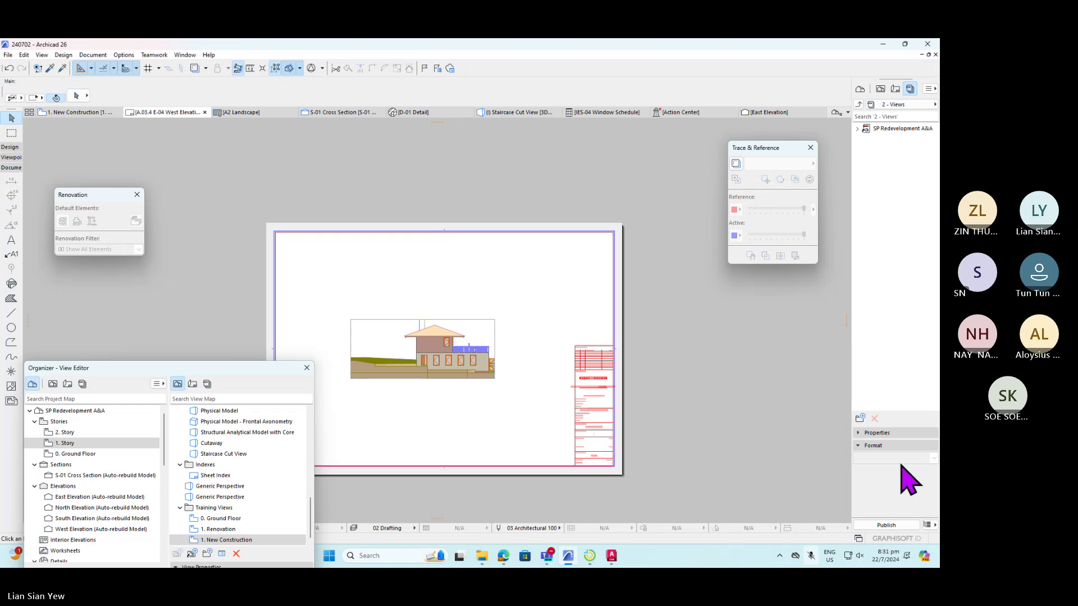
{"action": "left_click", "coordinate": [861, 434]}
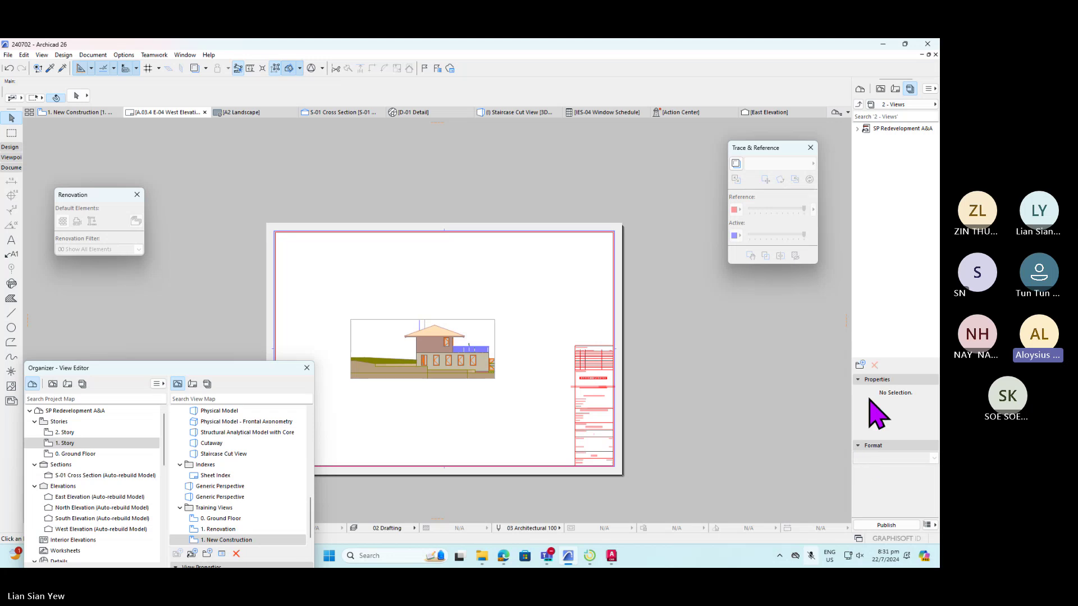
{"action": "left_click", "coordinate": [861, 365]}
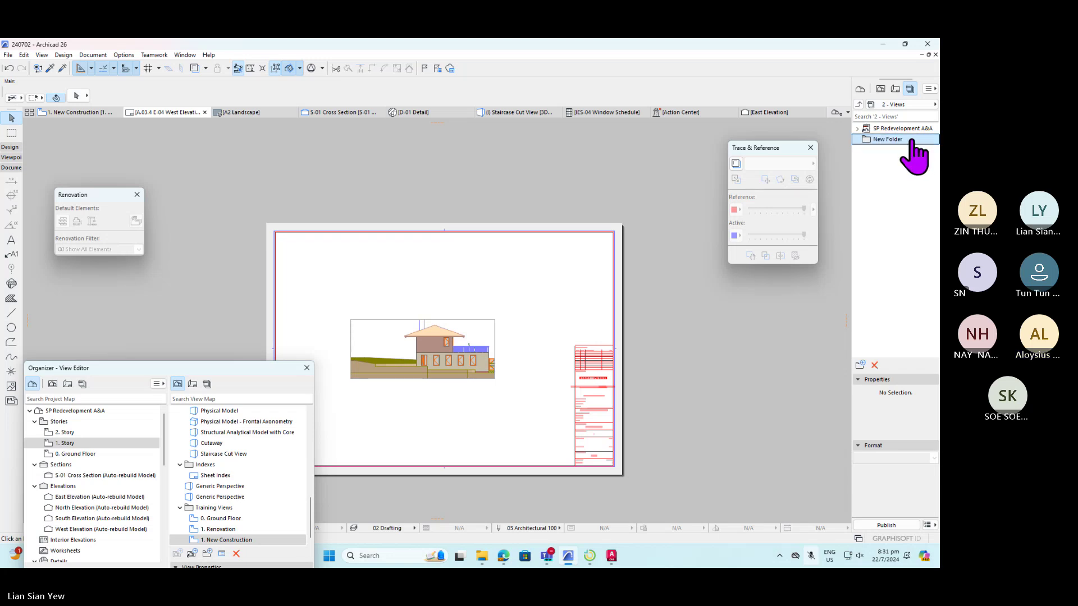
{"action": "left_click", "coordinate": [912, 104]}
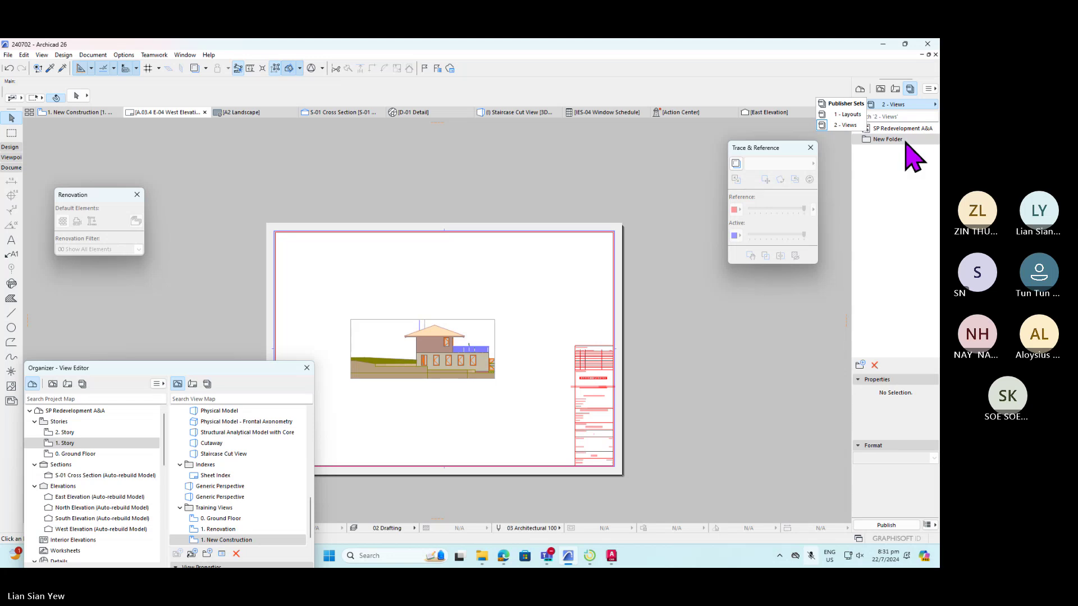
{"action": "left_click", "coordinate": [902, 135]}
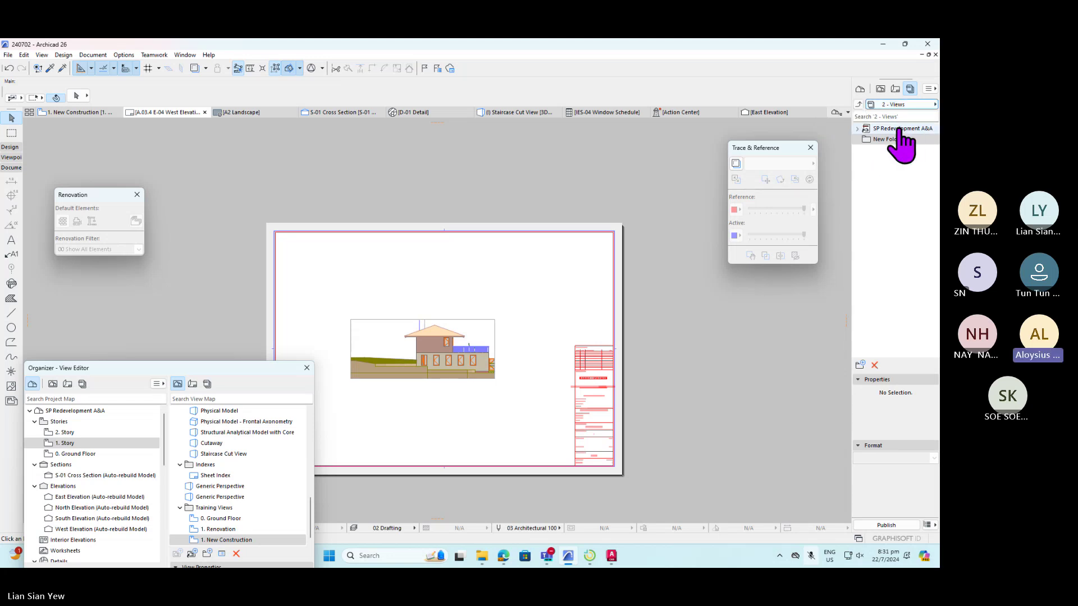
- Expand the SP Redevelopment A&A tree and copy the second Generic Perspective view into the new folder
{"action": "left_click", "coordinate": [856, 129]}
{"action": "left_click", "coordinate": [856, 129]}
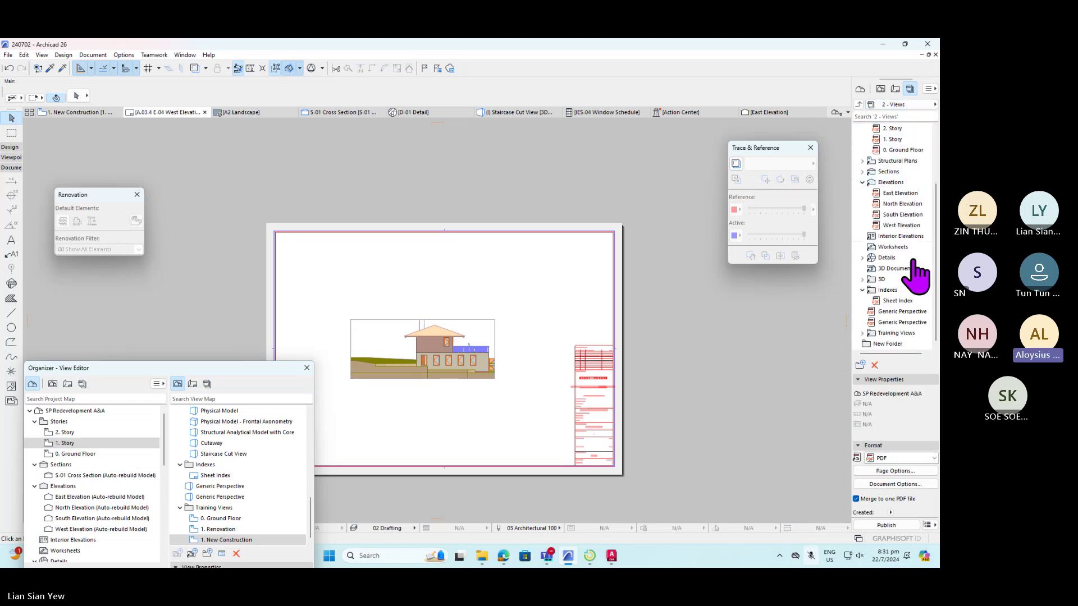
{"action": "left_click", "coordinate": [905, 331]}
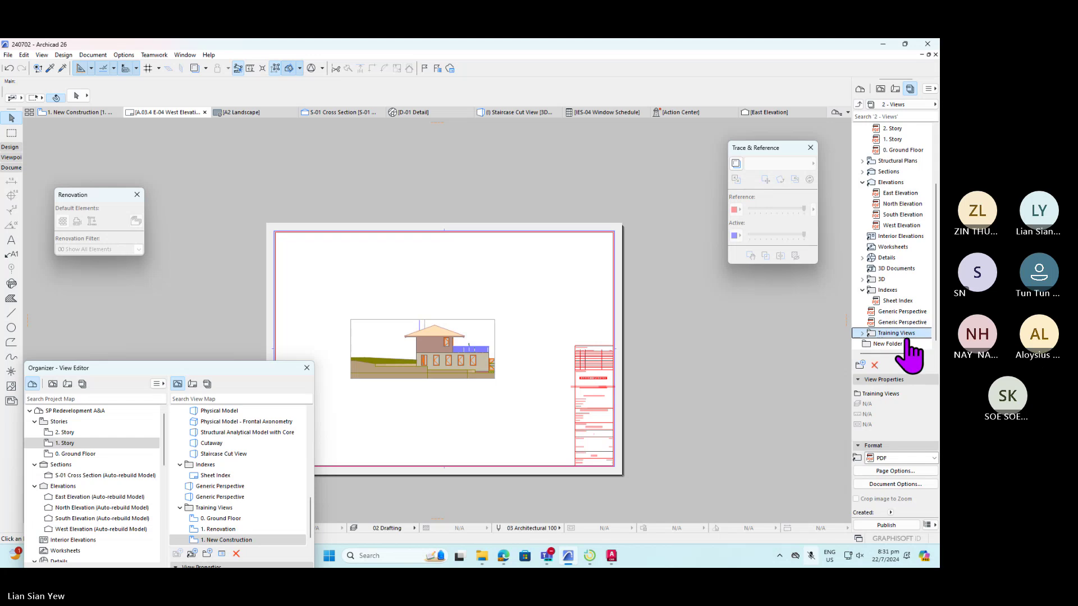
{"action": "left_click_drag", "start_coordinate": [902, 322], "coordinate": [891, 345]}
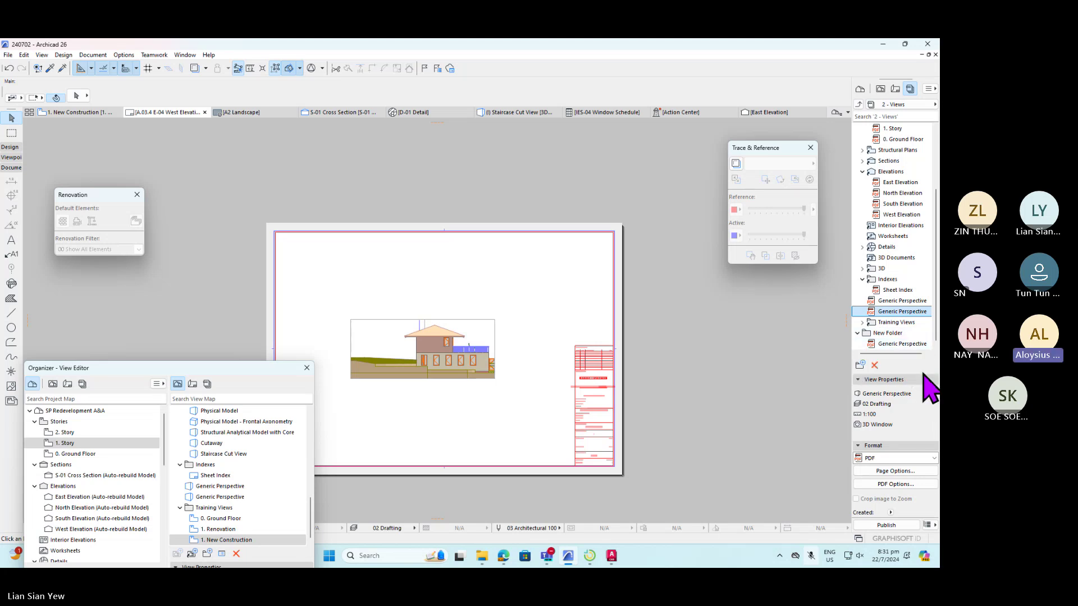
- View the floor plans of 2. Story, 1. Story and 0. Ground Floor, plus the 2. Story and 0. Ground Floor ceiling plans, from the 2 - Views set
{"action": "scroll", "coordinate": [923, 337], "scroll_direction": "up", "scroll_amount": 5}
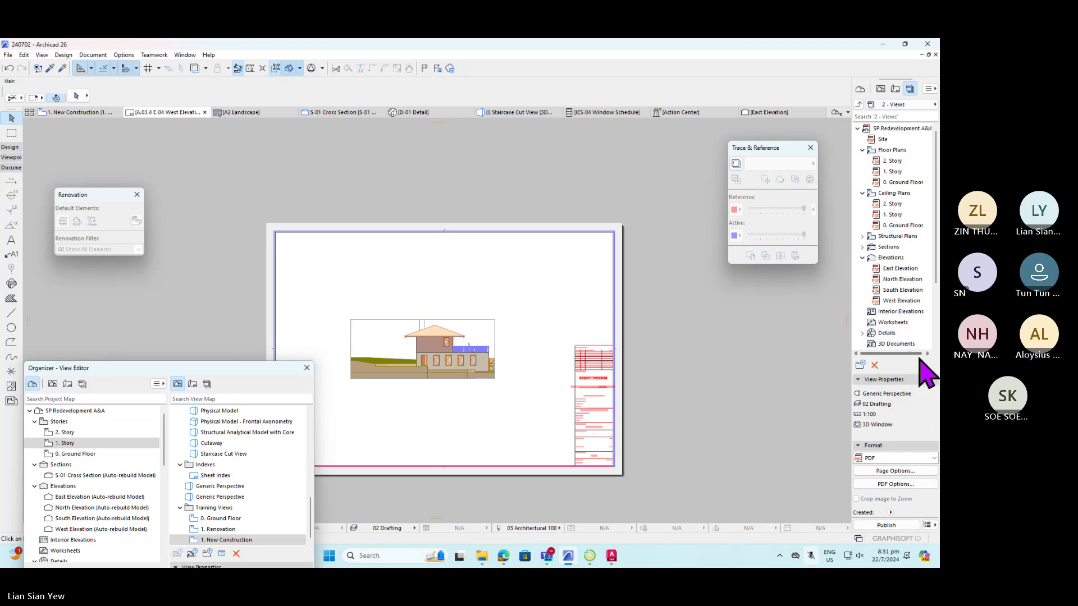
{"action": "scroll", "coordinate": [915, 270], "scroll_direction": "down", "scroll_amount": 3}
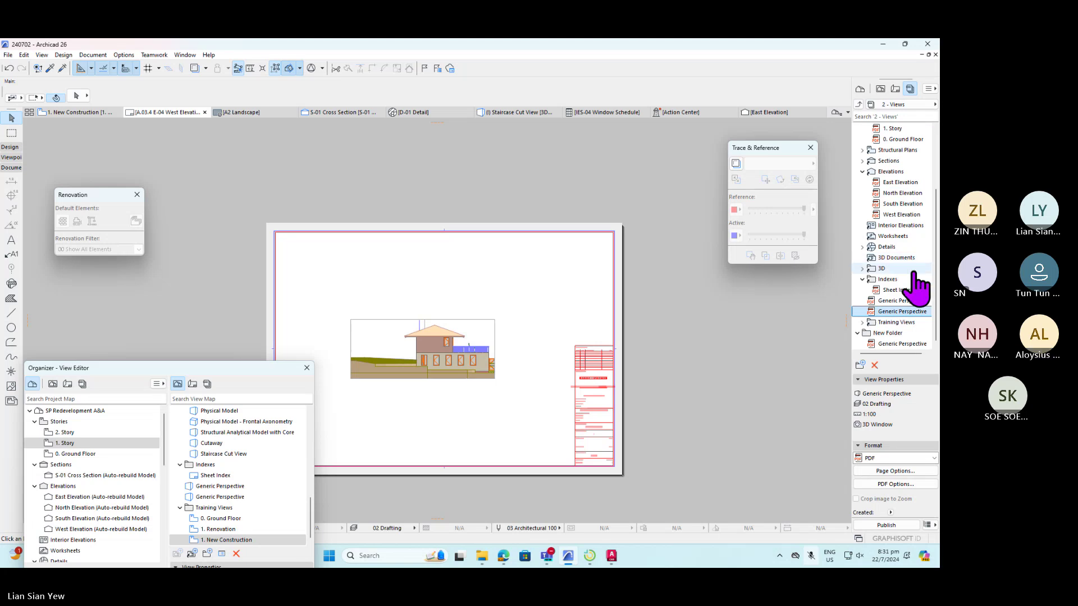
{"action": "scroll", "coordinate": [918, 281], "scroll_direction": "up", "scroll_amount": 4}
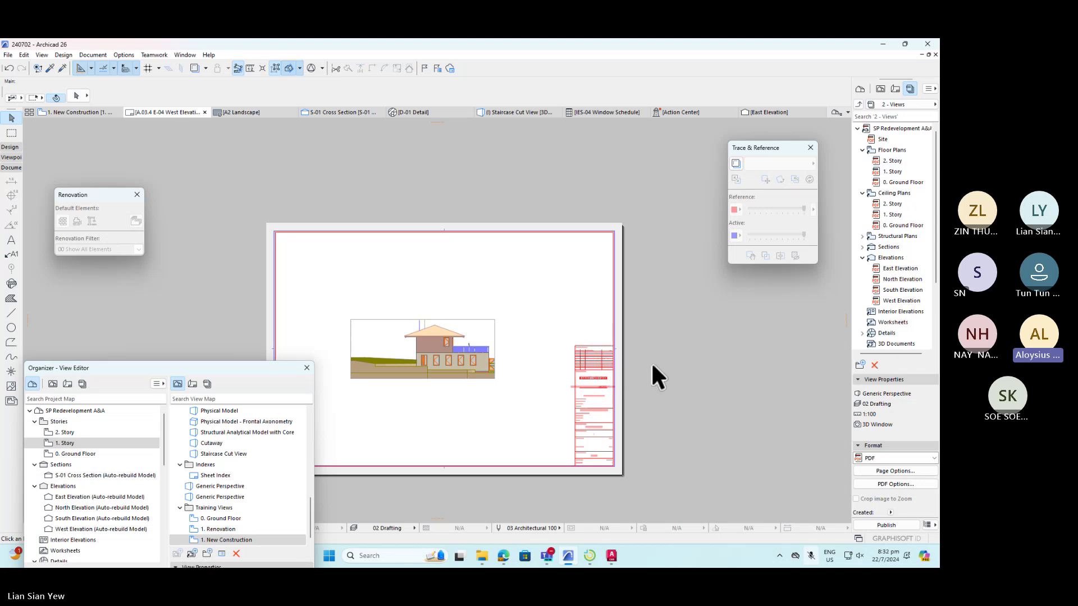
{"action": "double_click", "coordinate": [890, 162]}
{"action": "left_click", "coordinate": [892, 171]}
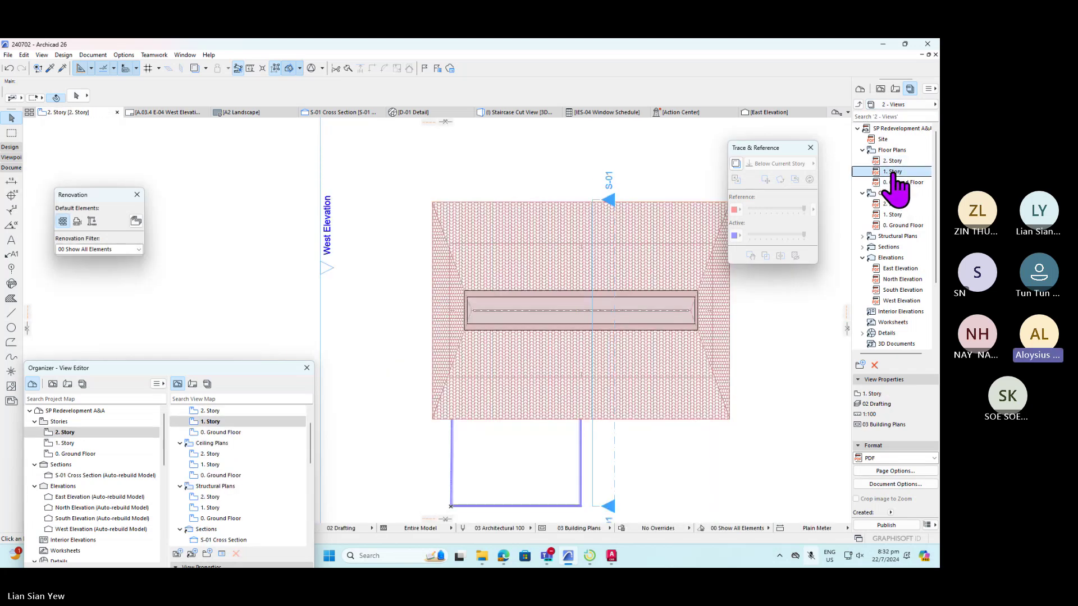
{"action": "double_click", "coordinate": [892, 171]}
{"action": "double_click", "coordinate": [894, 182]}
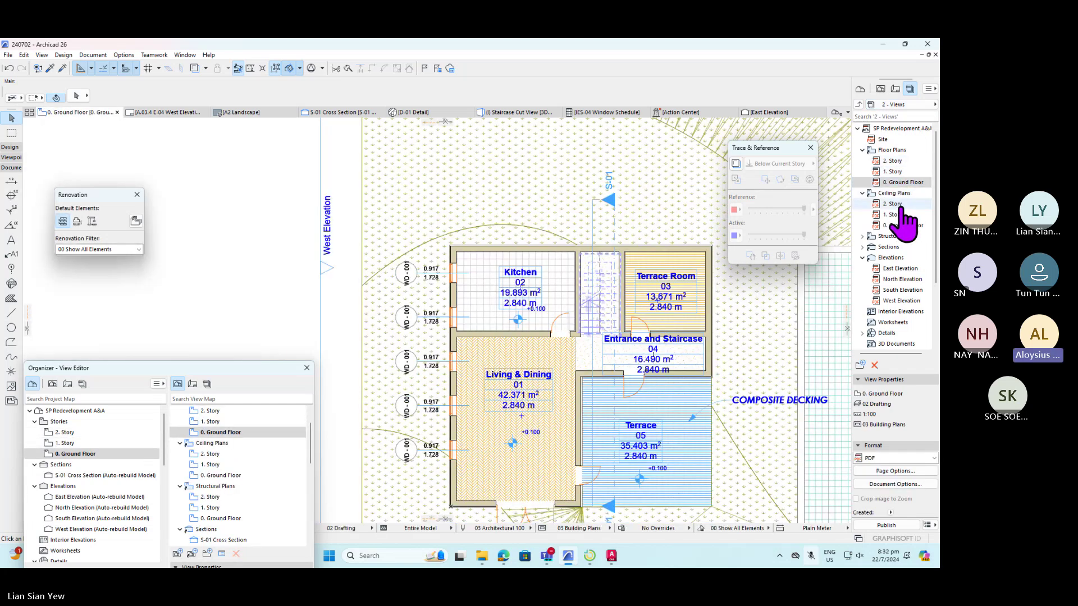
{"action": "double_click", "coordinate": [898, 204]}
{"action": "double_click", "coordinate": [901, 225]}
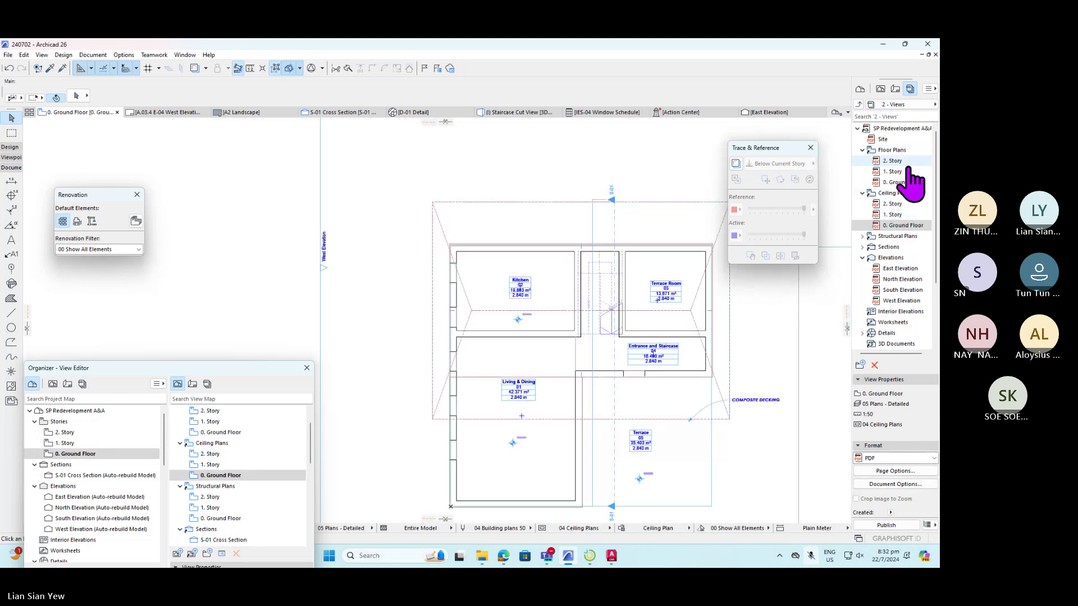
- Examine the publishing format settings of the Site view and the collapsed SP Redevelopment A&A folder in the 2 - Views set
{"action": "left_click", "coordinate": [896, 129]}
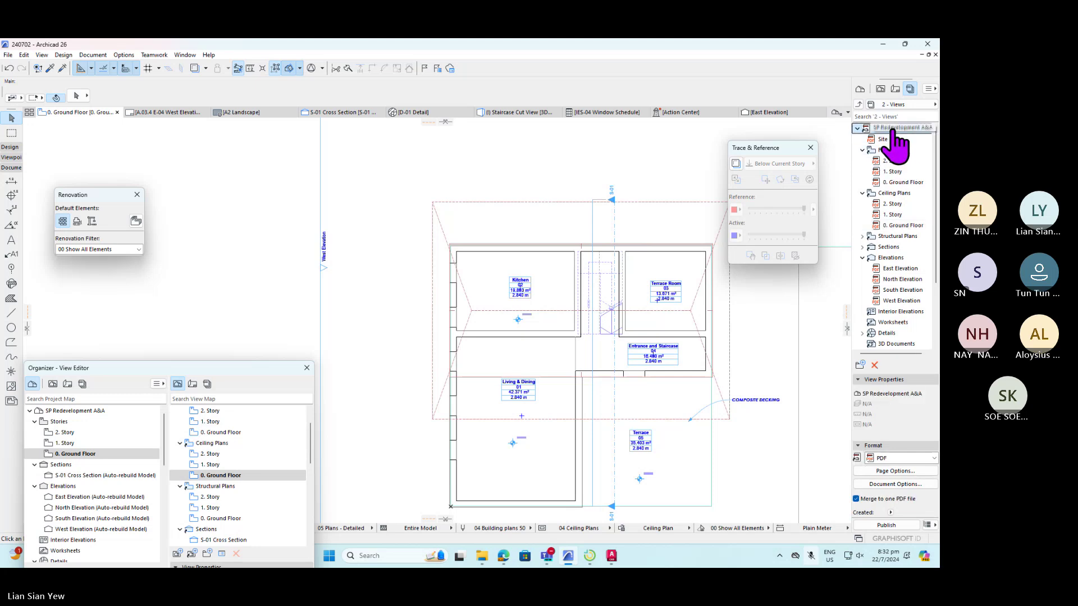
{"action": "left_click", "coordinate": [894, 140]}
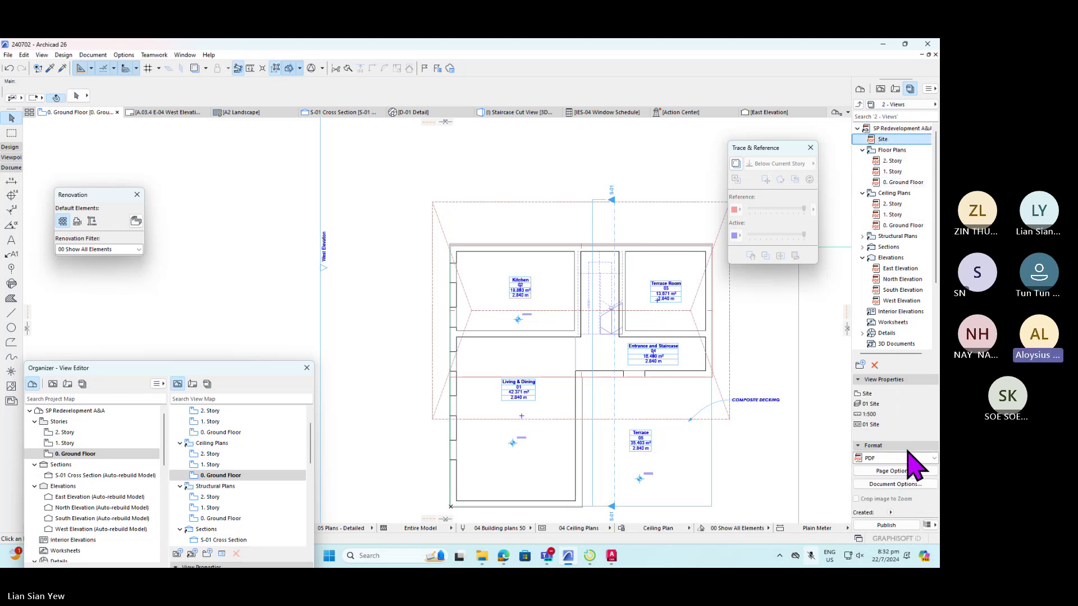
{"action": "left_click", "coordinate": [857, 128]}
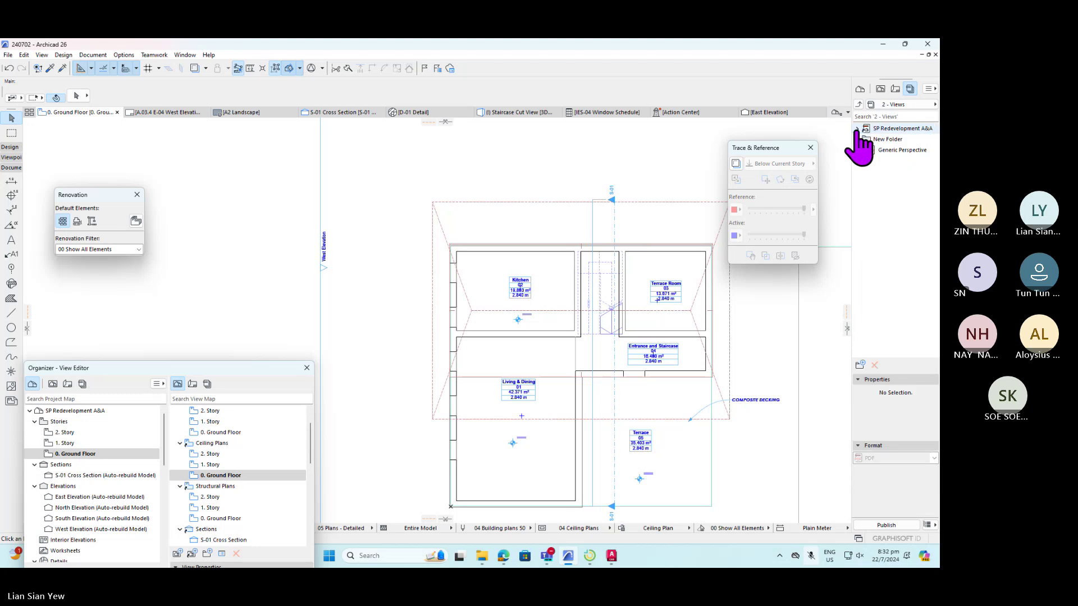
{"action": "left_click", "coordinate": [897, 131]}
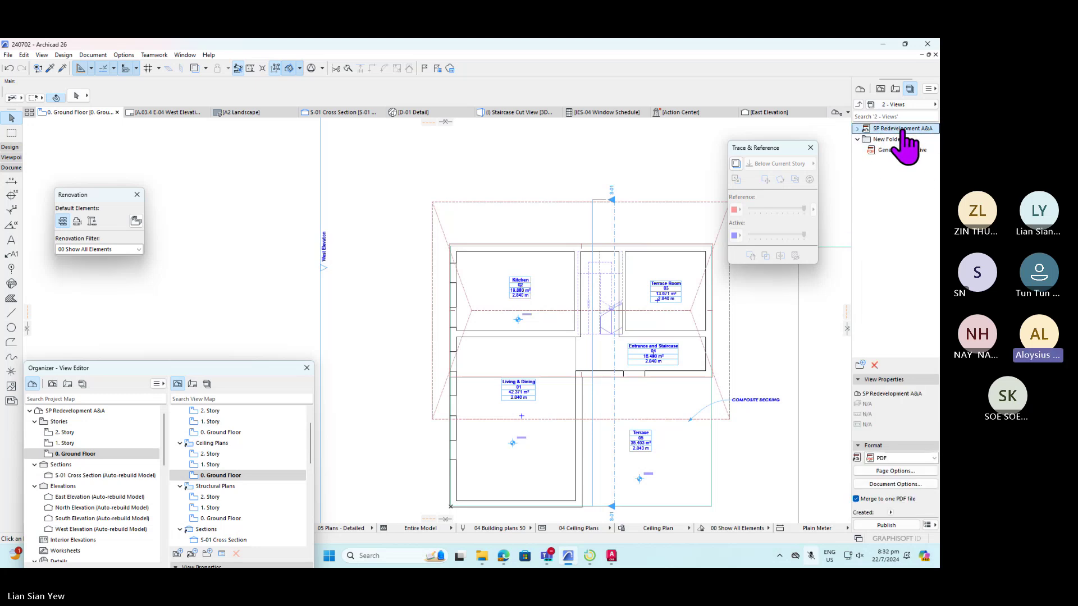
{"action": "left_click", "coordinate": [919, 459]}
{"action": "left_click", "coordinate": [924, 478]}
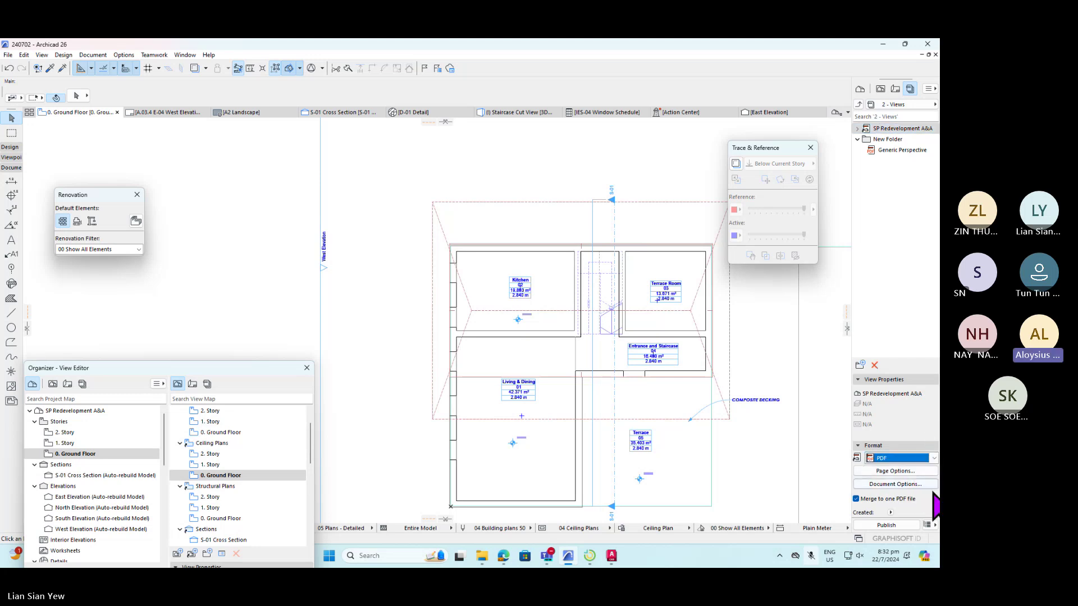
{"action": "left_click", "coordinate": [921, 459]}
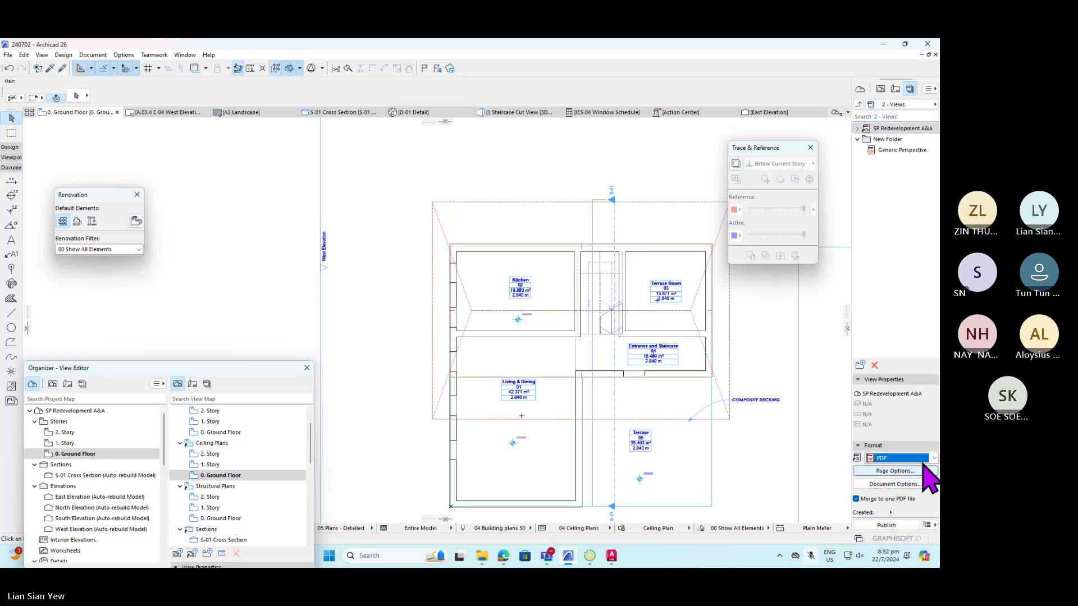
{"action": "left_click", "coordinate": [898, 509]}
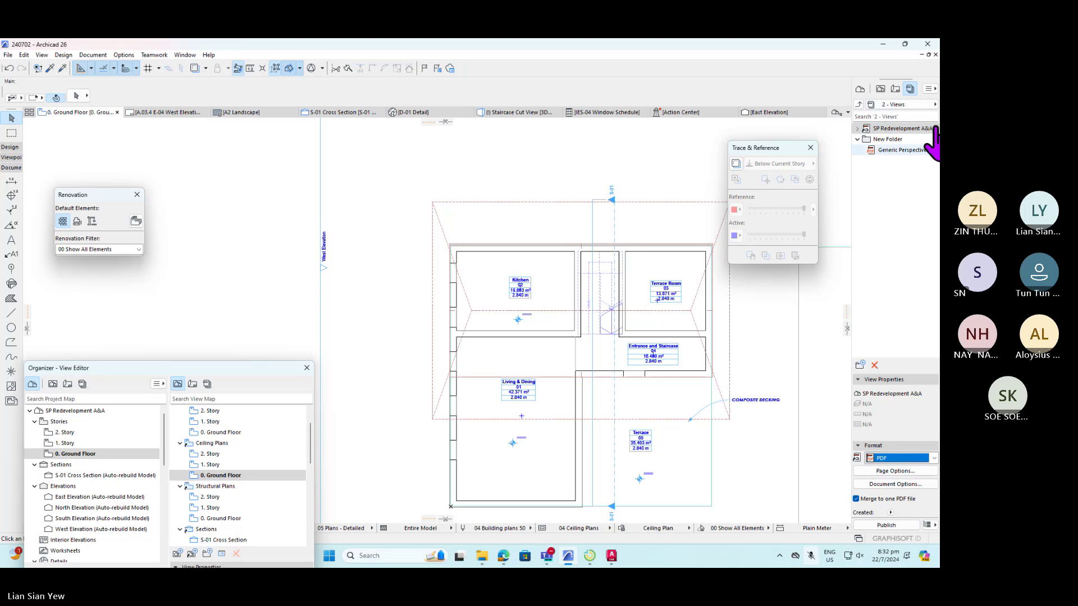
- Show the 1 - Layouts publisher set and change the SP Redevelopment A&A folder's output format to DWG
{"action": "left_click", "coordinate": [933, 107]}
{"action": "left_click", "coordinate": [877, 125]}
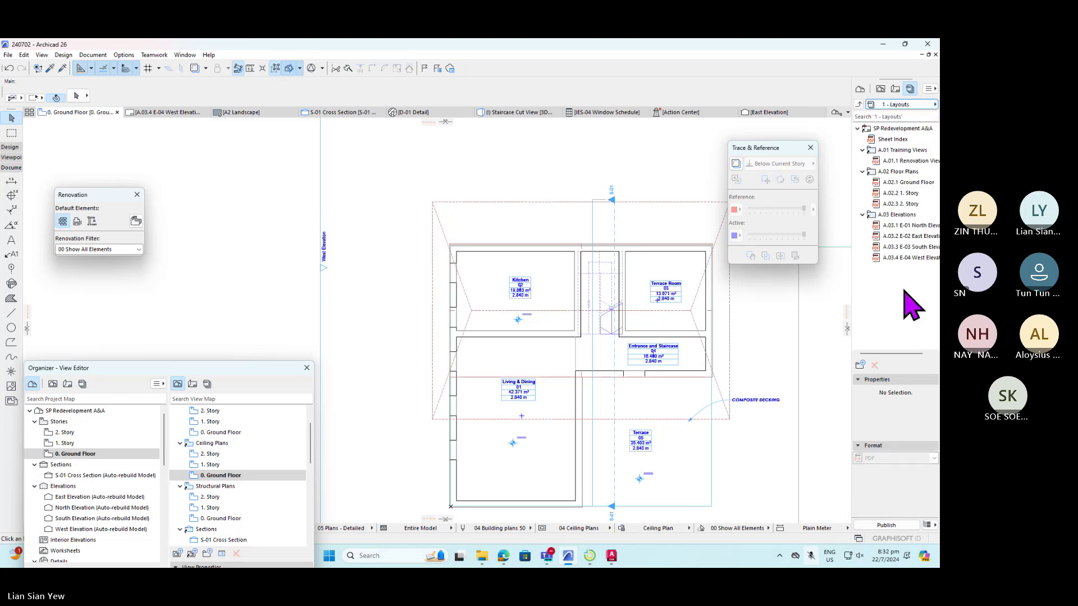
{"action": "left_click", "coordinate": [898, 129]}
{"action": "left_click", "coordinate": [924, 459]}
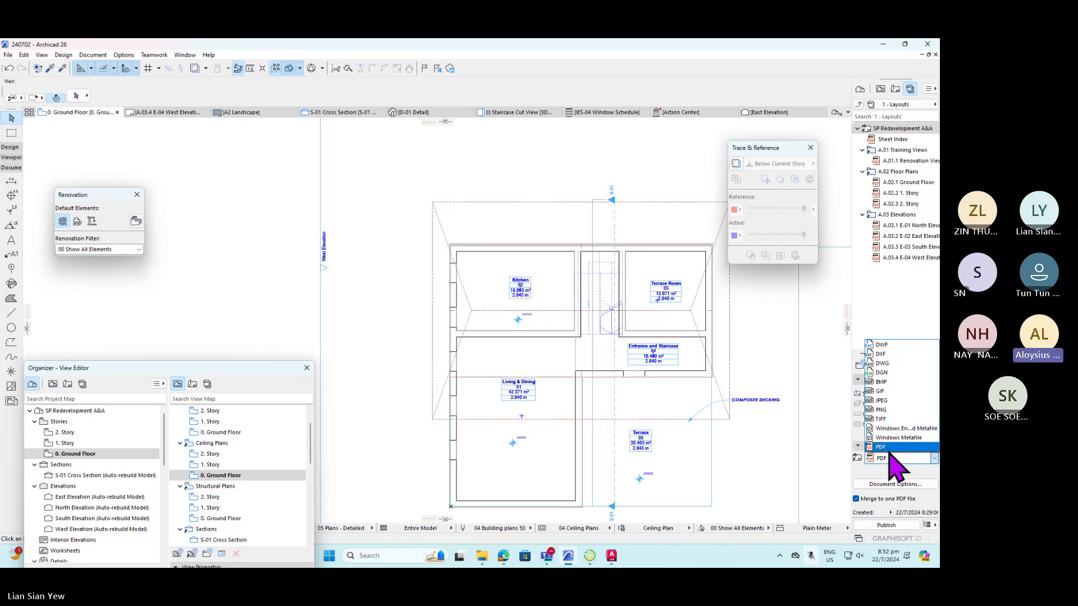
{"action": "left_click", "coordinate": [890, 364]}
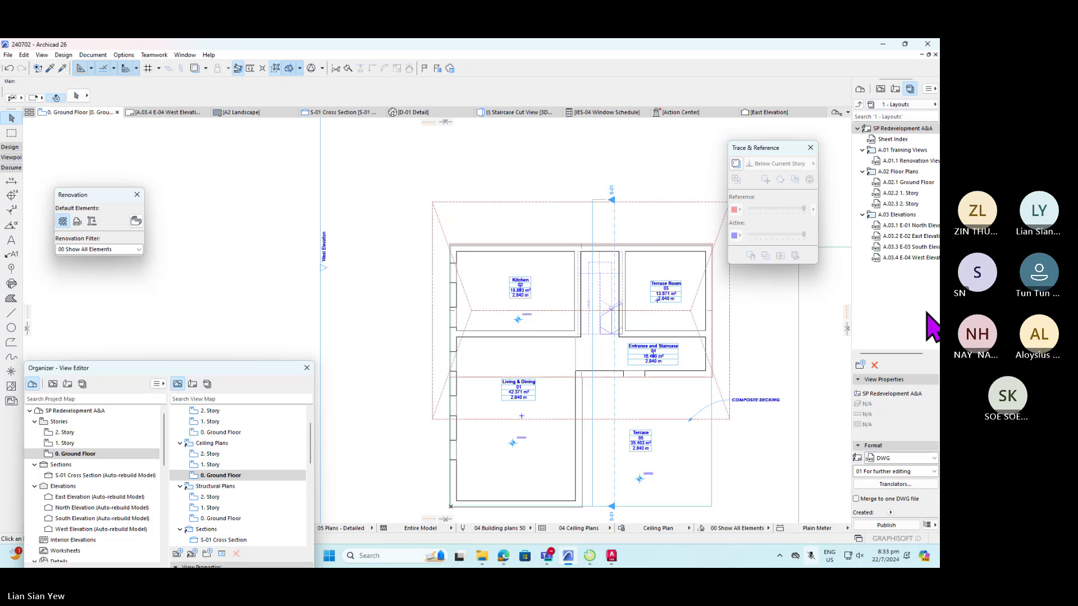
- Add a new folder to the 1 - Layouts set and copy the A.03.3 South and A.03.4 West elevation layouts into it
{"action": "left_click", "coordinate": [861, 366]}
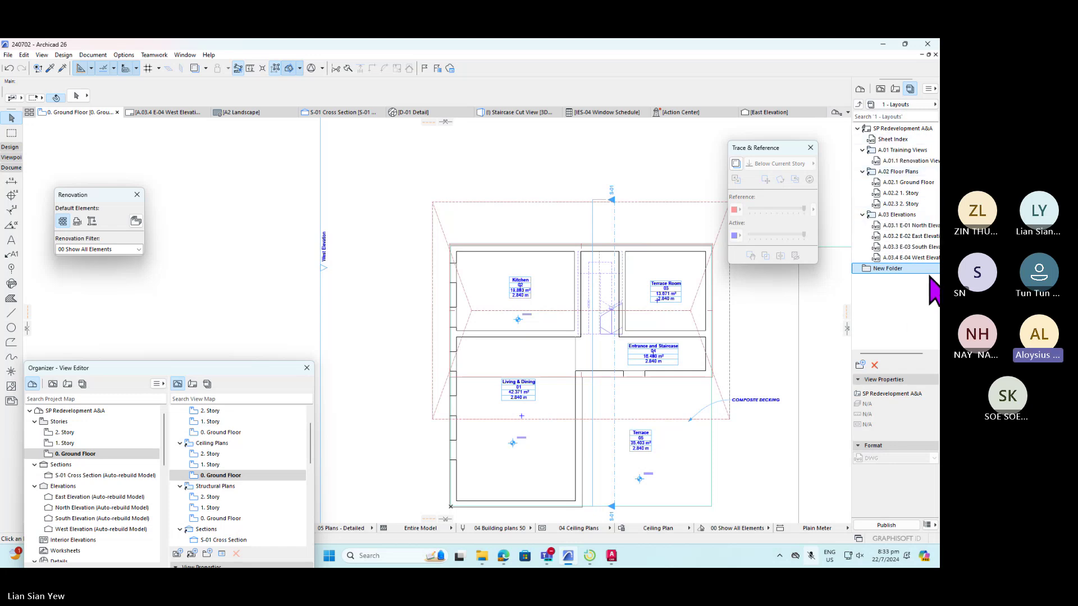
{"action": "left_click", "coordinate": [897, 247]}
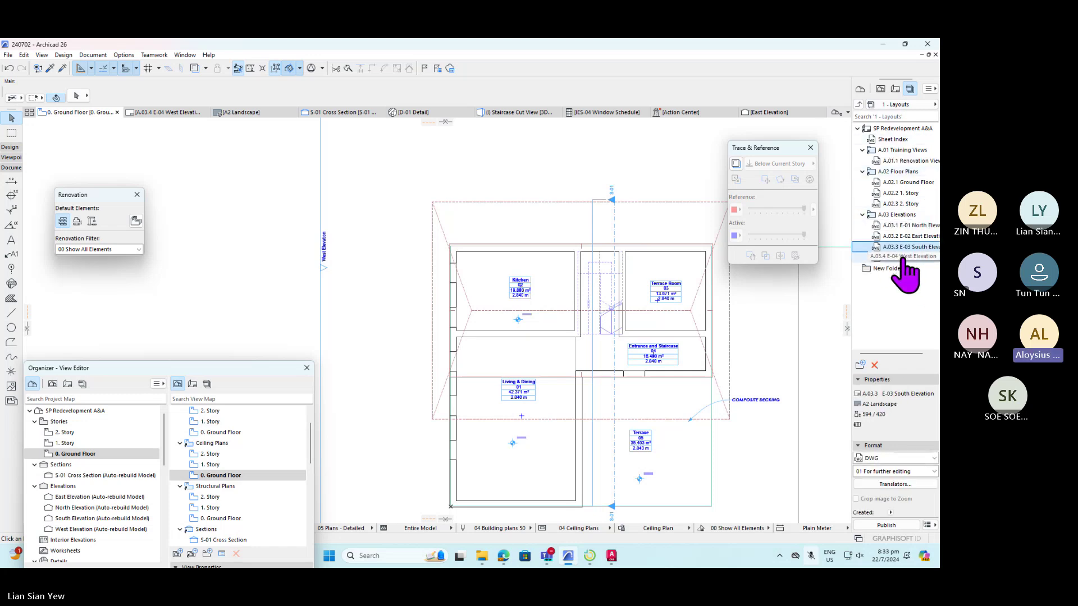
{"action": "left_click", "coordinate": [903, 259], "text": "shift"}
{"action": "left_click_drag", "start_coordinate": [890, 247], "coordinate": [887, 270]}
- Rename the new folder in the 1 - Layouts set to "Elevations to take note" and expand it
{"action": "left_click", "coordinate": [883, 269]}
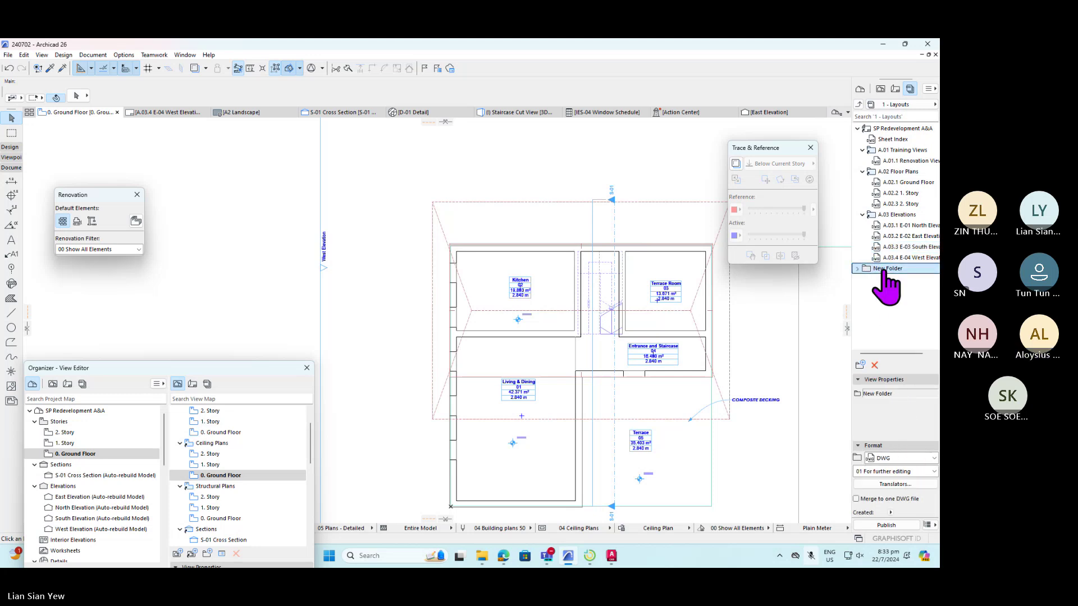
{"action": "right_click", "coordinate": [885, 270]}
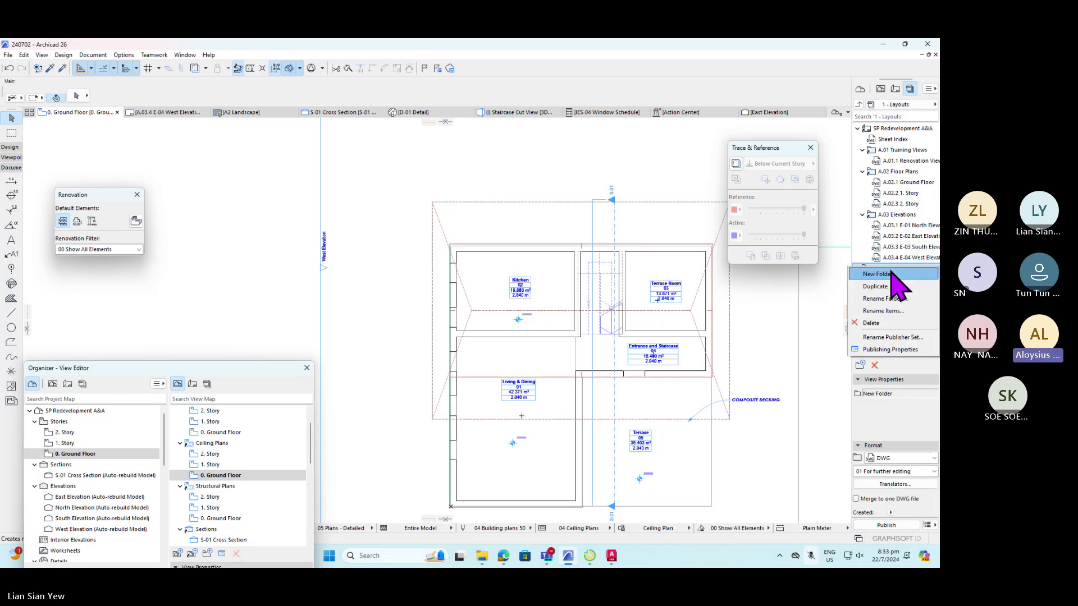
{"action": "left_click", "coordinate": [897, 311]}
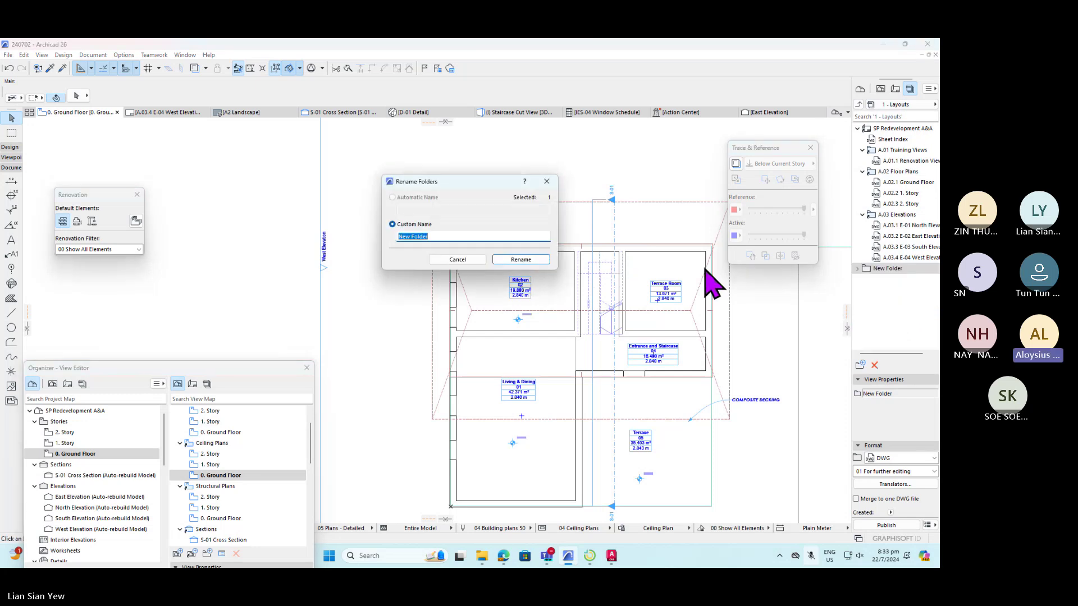
{"action": "type", "text": "Elevations to take note"}
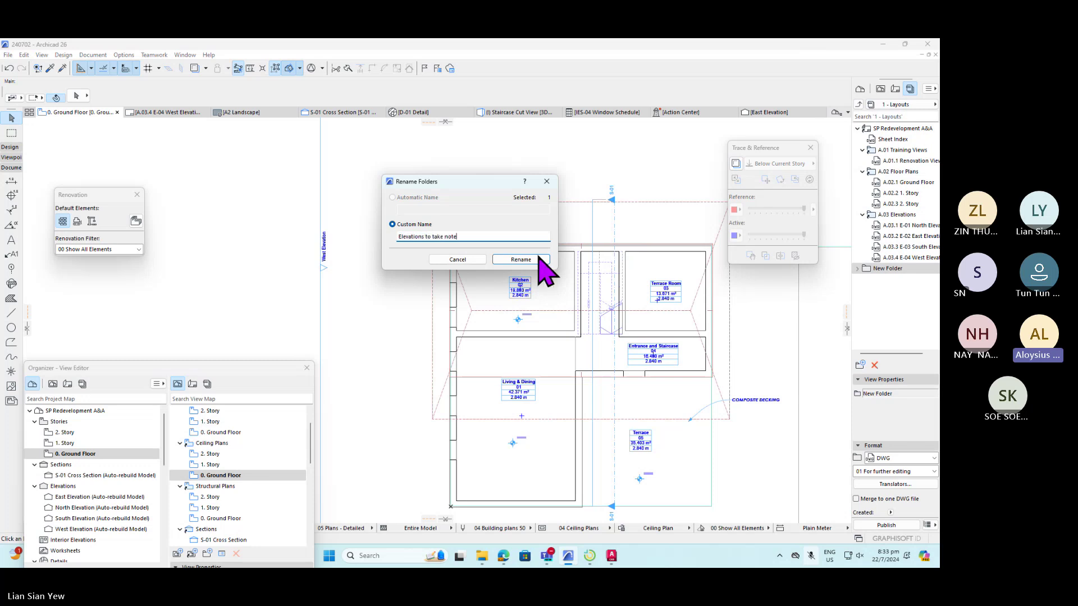
{"action": "left_click", "coordinate": [516, 261]}
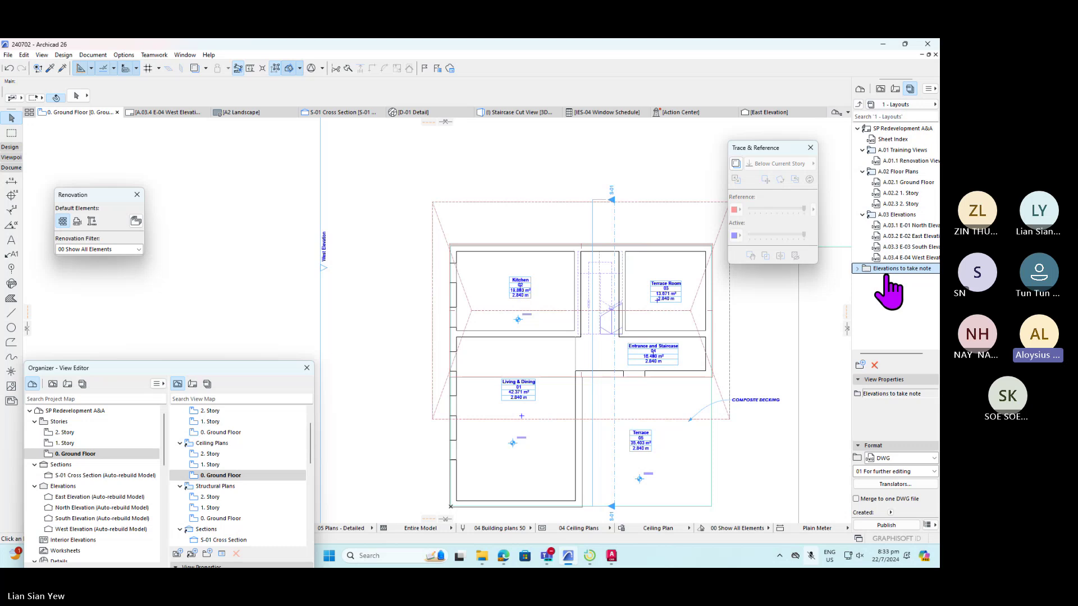
{"action": "left_click", "coordinate": [857, 269]}
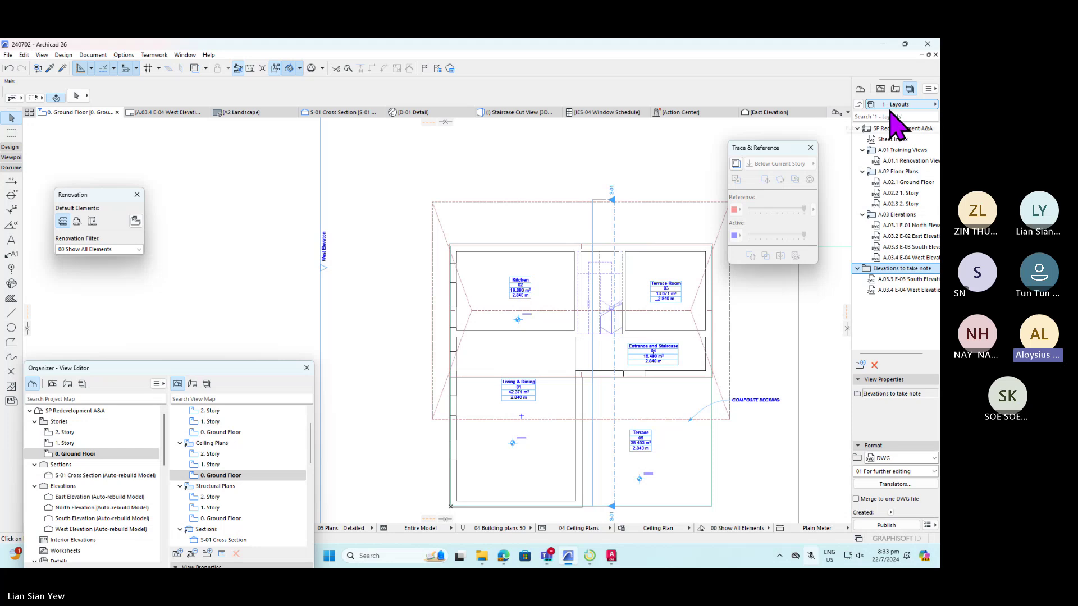
- Select the SP Redevelopment A&A folder in the 1 - Layouts set and review the elevation sheets in the published PDF in the browser
{"action": "left_click", "coordinate": [890, 128]}
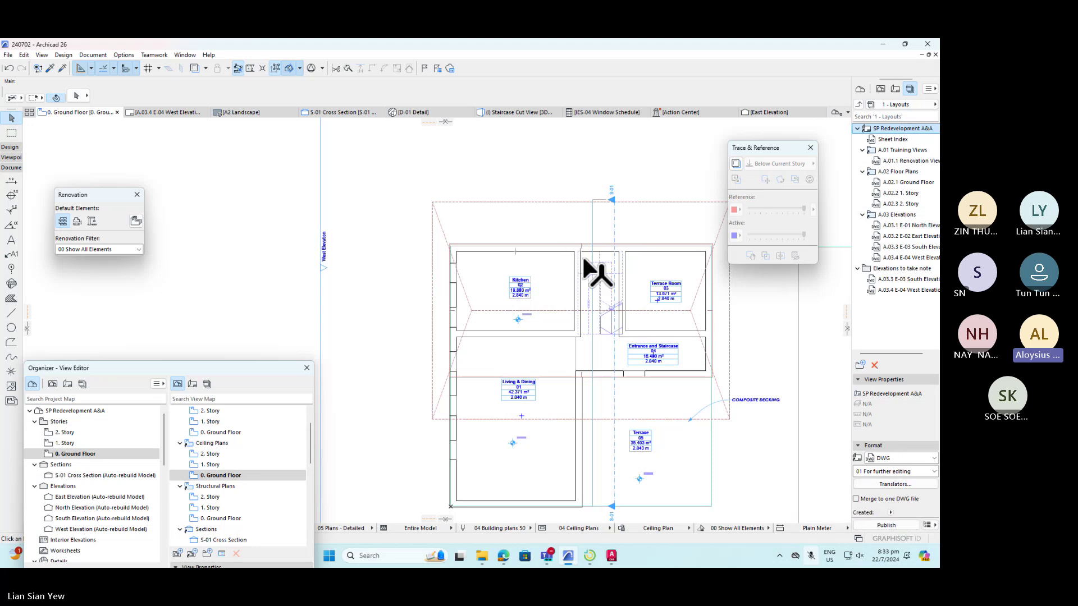
{"action": "left_click", "coordinate": [502, 561]}
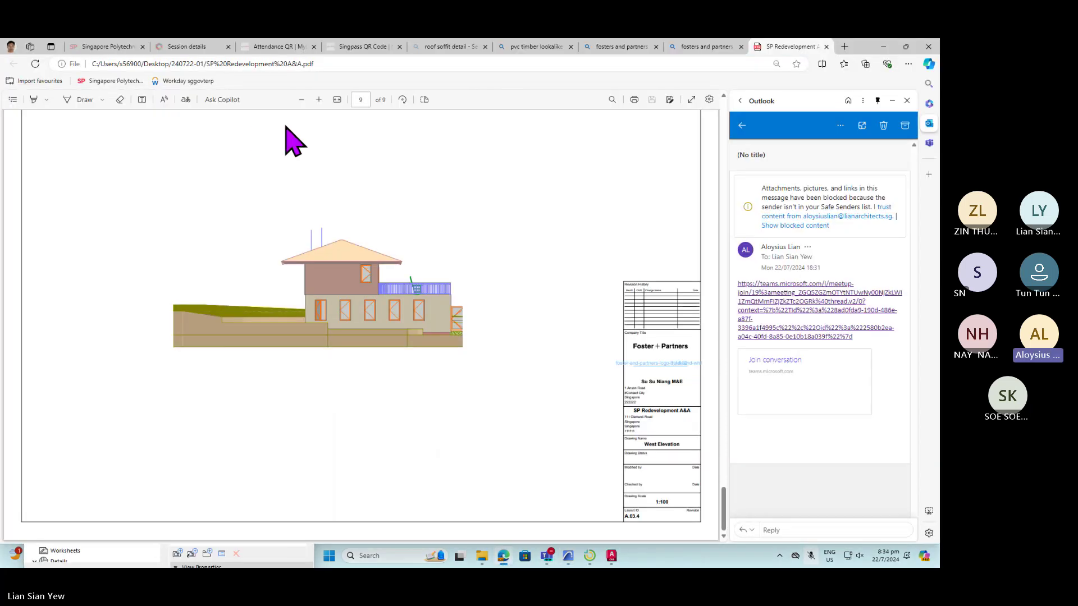
{"action": "scroll", "coordinate": [349, 258], "scroll_direction": "up", "scroll_amount": 15}
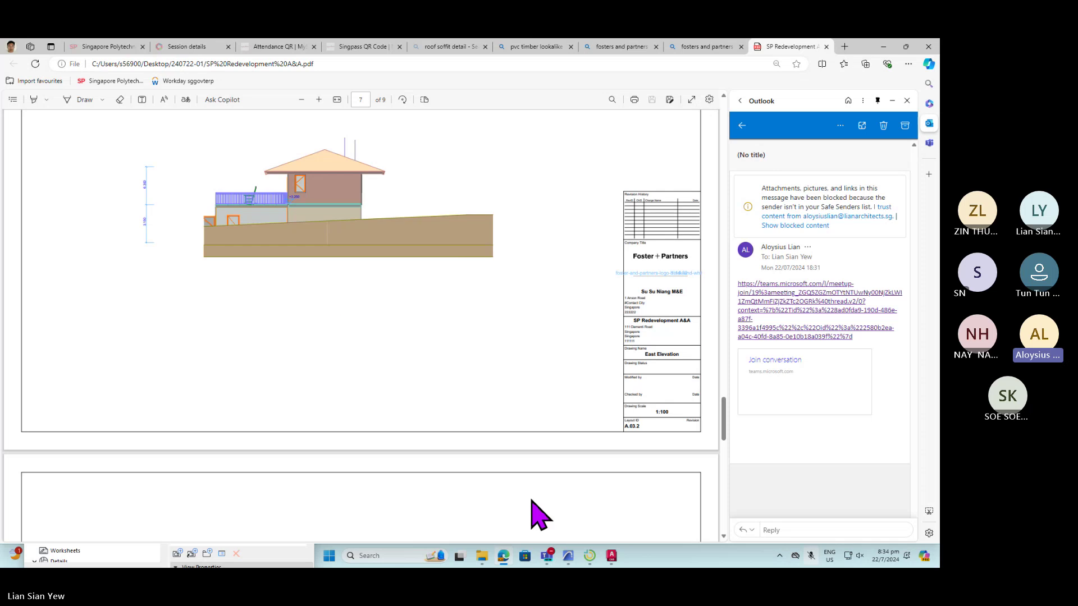
{"action": "left_click", "coordinate": [568, 557]}
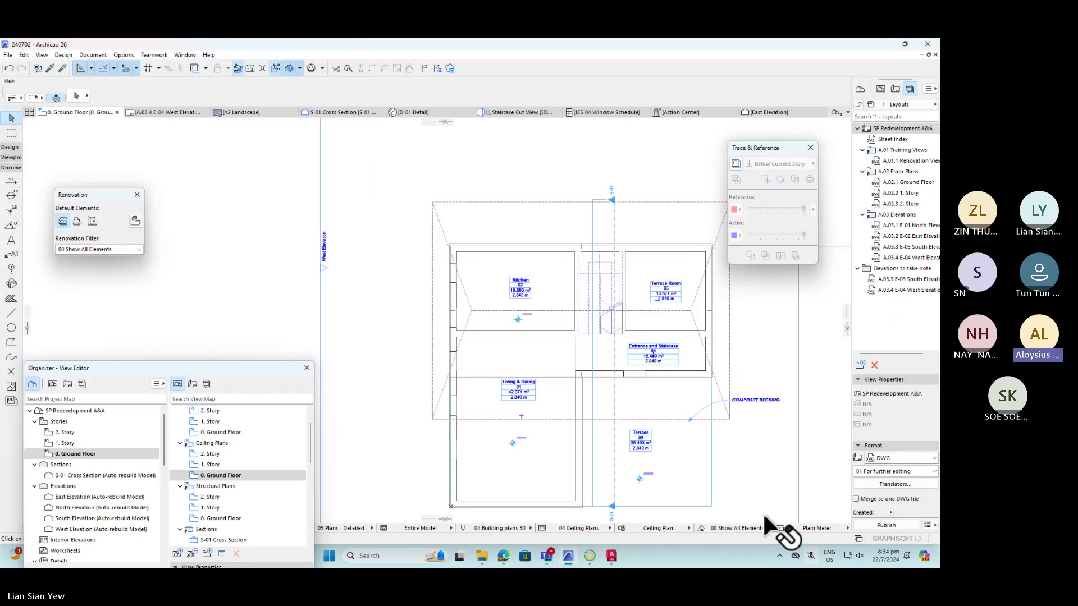
{"action": "left_click", "coordinate": [884, 526]}
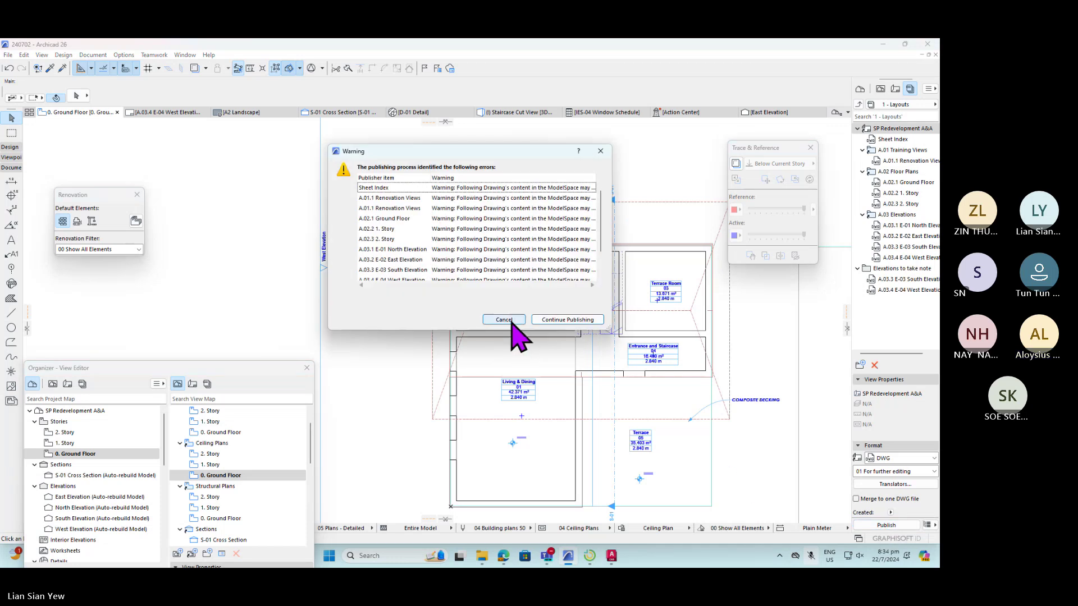
{"action": "left_click", "coordinate": [517, 321]}
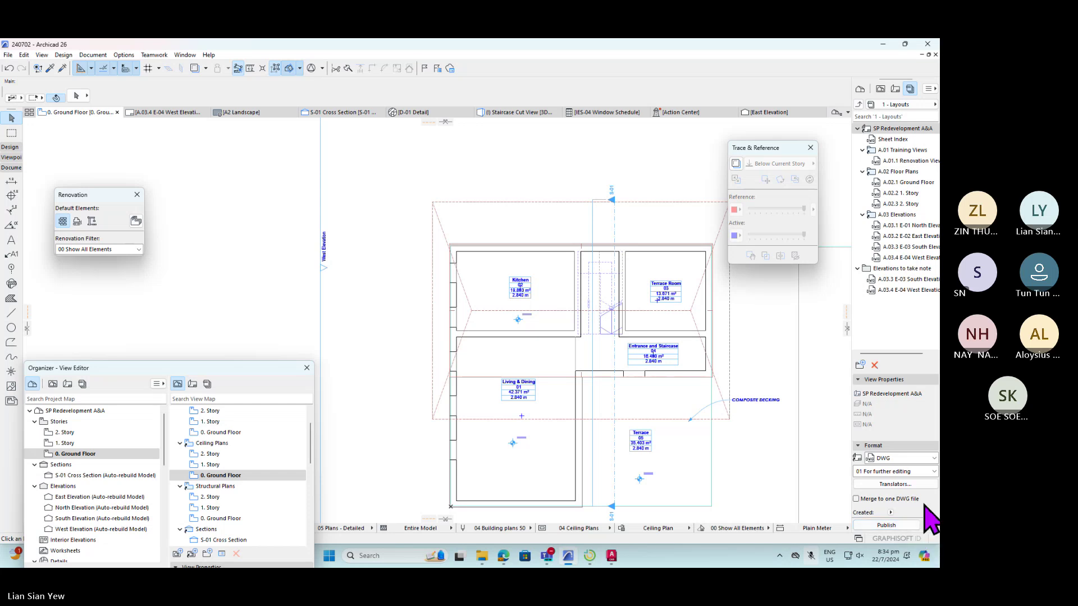
{"action": "left_click", "coordinate": [933, 472]}
{"action": "left_click", "coordinate": [932, 483]}
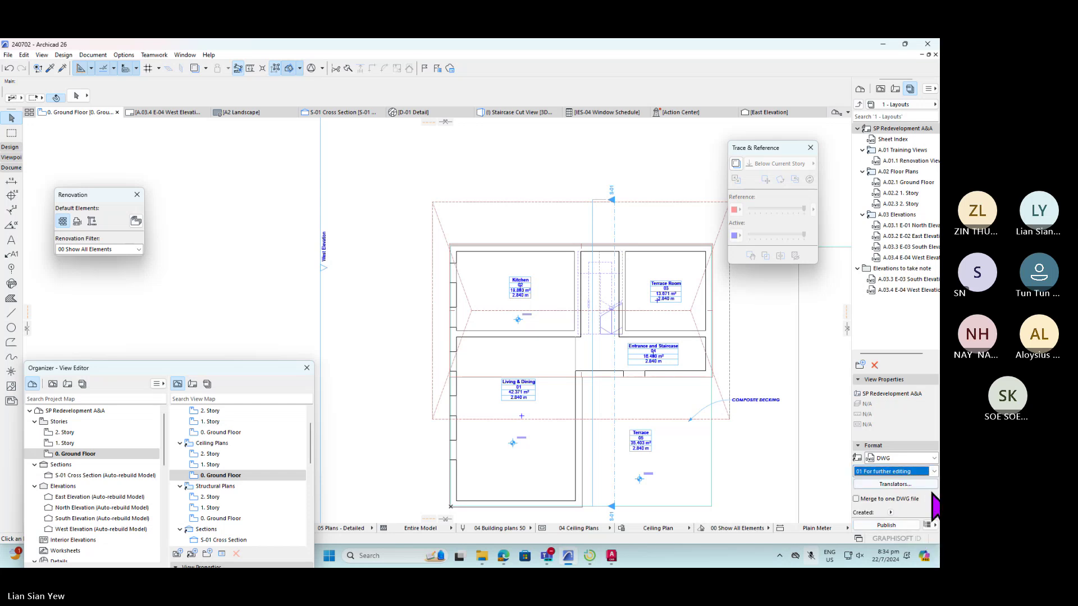
{"action": "left_click", "coordinate": [928, 525]}
{"action": "left_click", "coordinate": [929, 524]}
- Publish the 1 - Layouts set as DWG, reviewing the full list of publishing warnings and continuing past it
{"action": "left_click", "coordinate": [910, 526]}
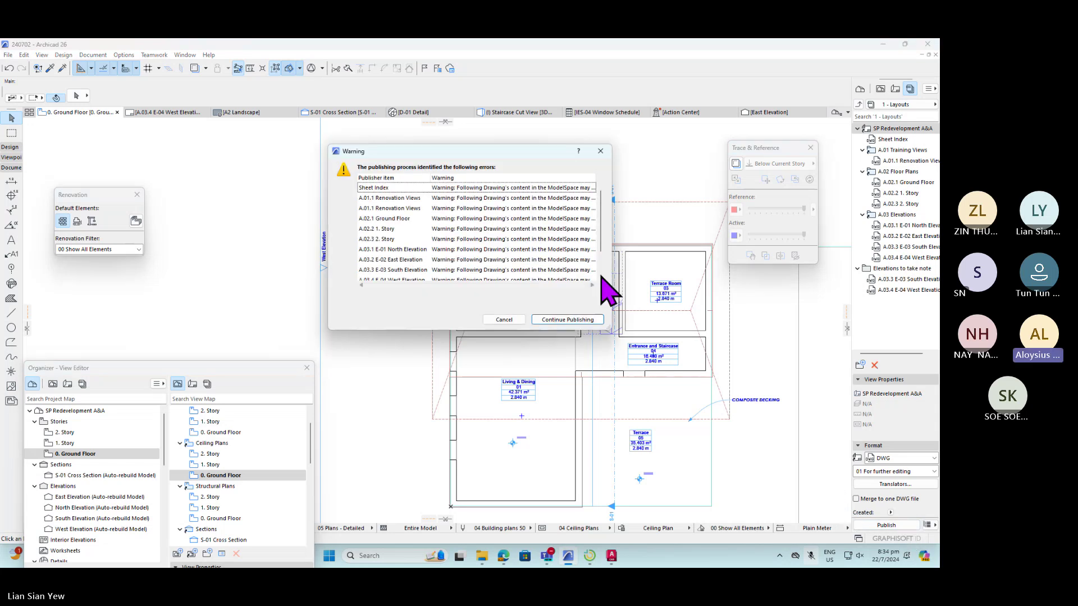
{"action": "left_click_drag", "start_coordinate": [613, 224], "coordinate": [890, 224]}
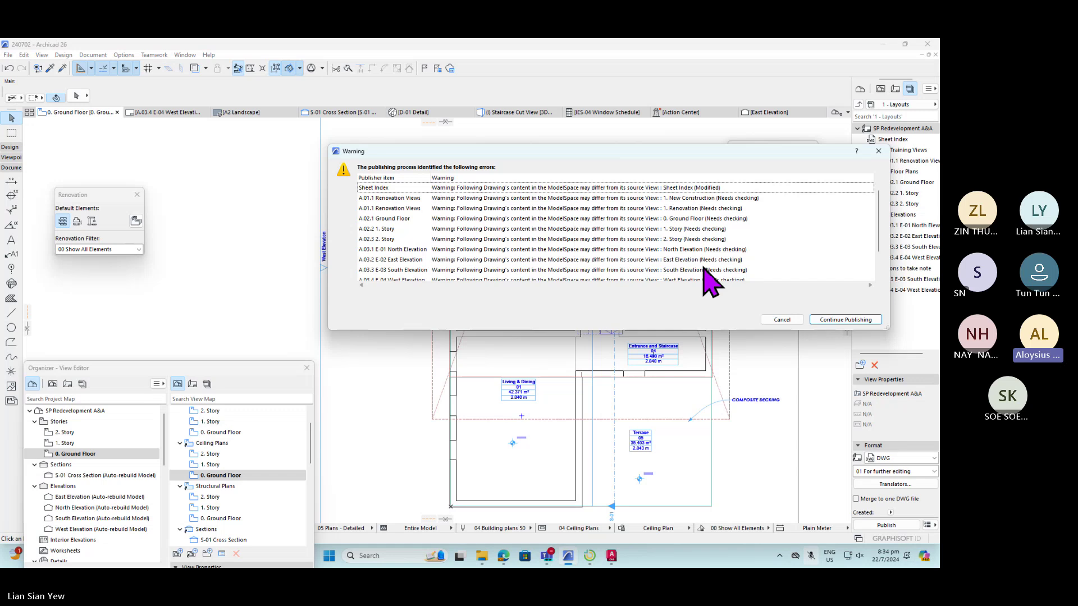
{"action": "scroll", "coordinate": [859, 250], "scroll_direction": "down", "scroll_amount": 1}
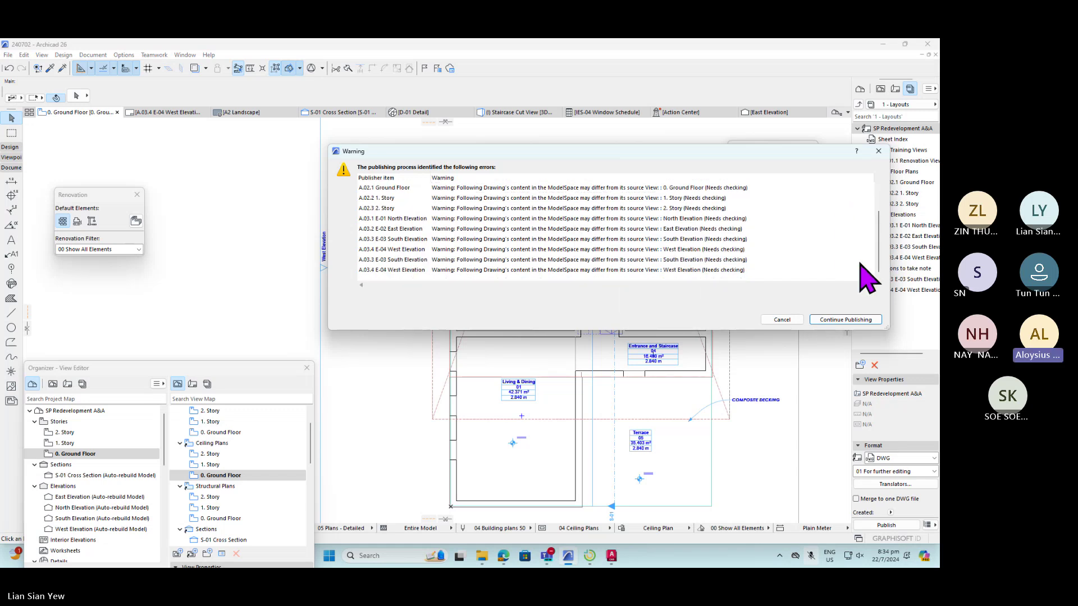
{"action": "left_click", "coordinate": [848, 320]}
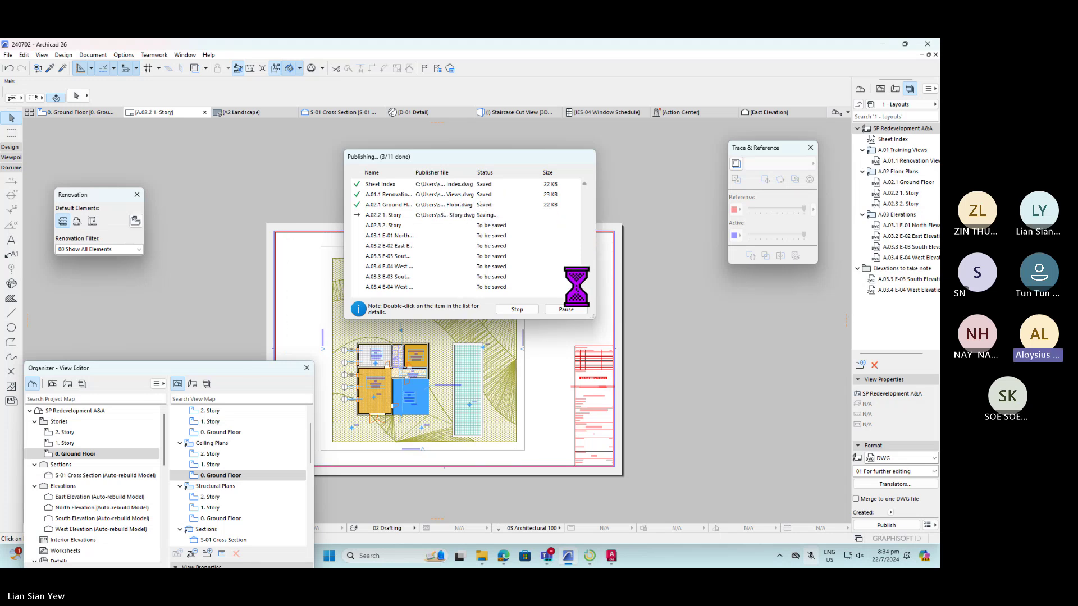
- In File Explorer, open the Sheet Index DWG from the published SP Redevelopment A&A folder, always using AutoCAD for DWG files
{"action": "left_click", "coordinate": [481, 559]}
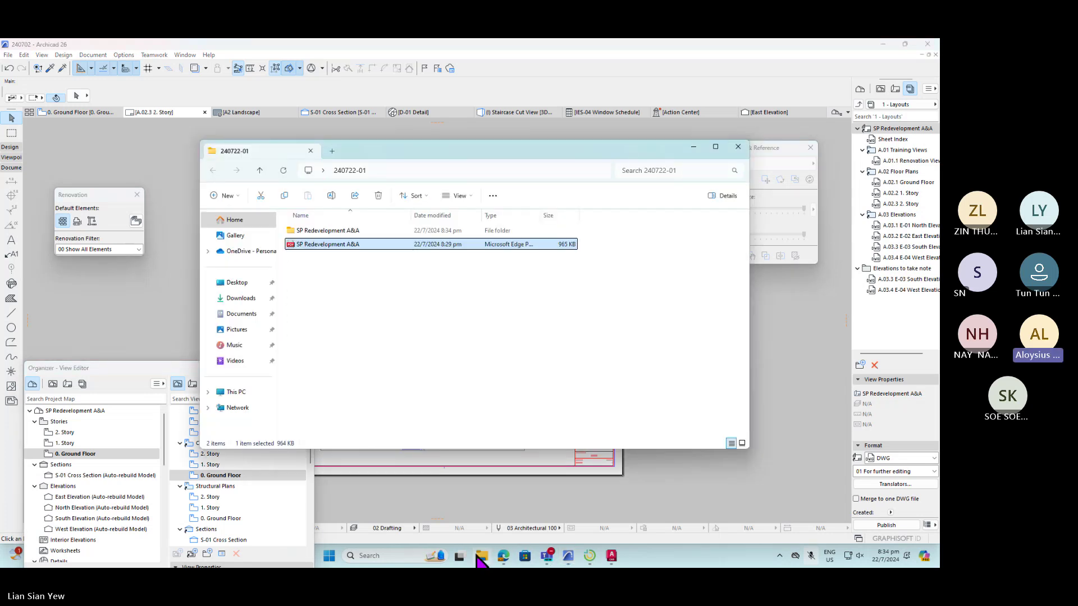
{"action": "left_click", "coordinate": [324, 231]}
{"action": "double_click", "coordinate": [324, 231]}
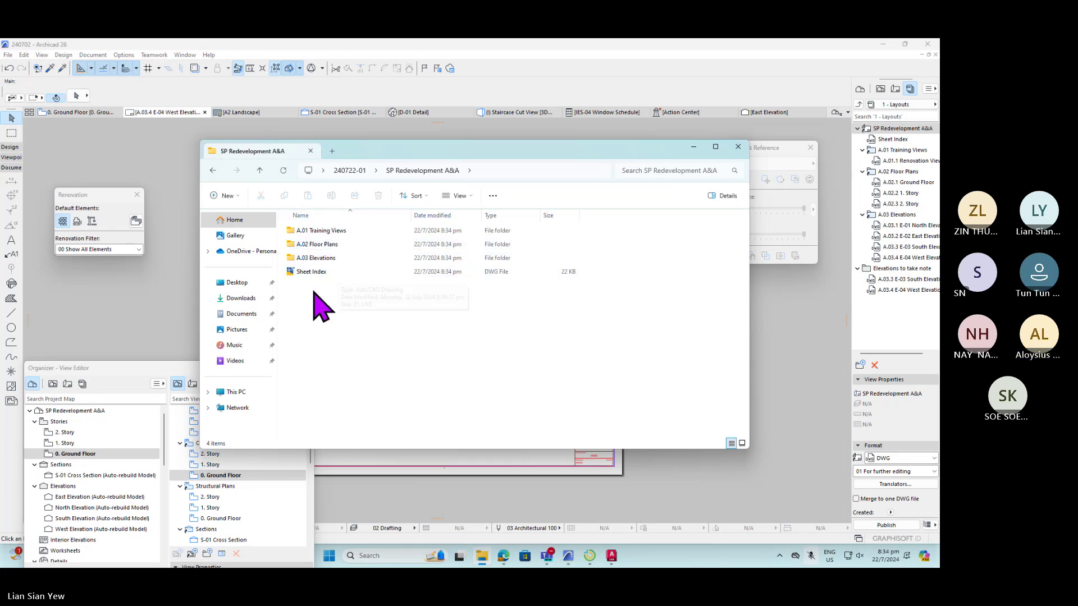
{"action": "left_click", "coordinate": [342, 275]}
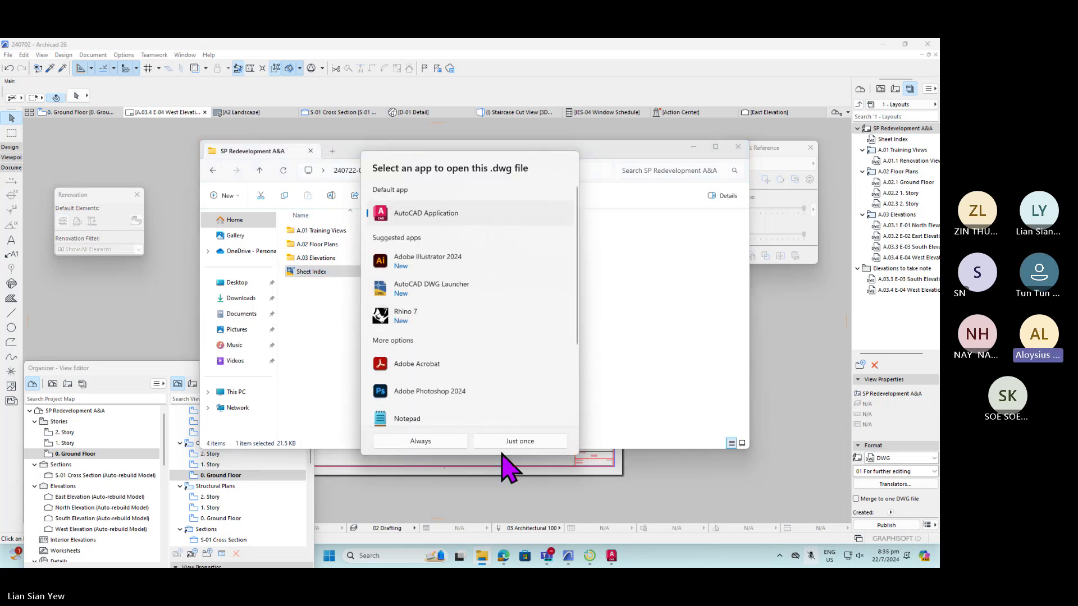
{"action": "left_click", "coordinate": [449, 441]}
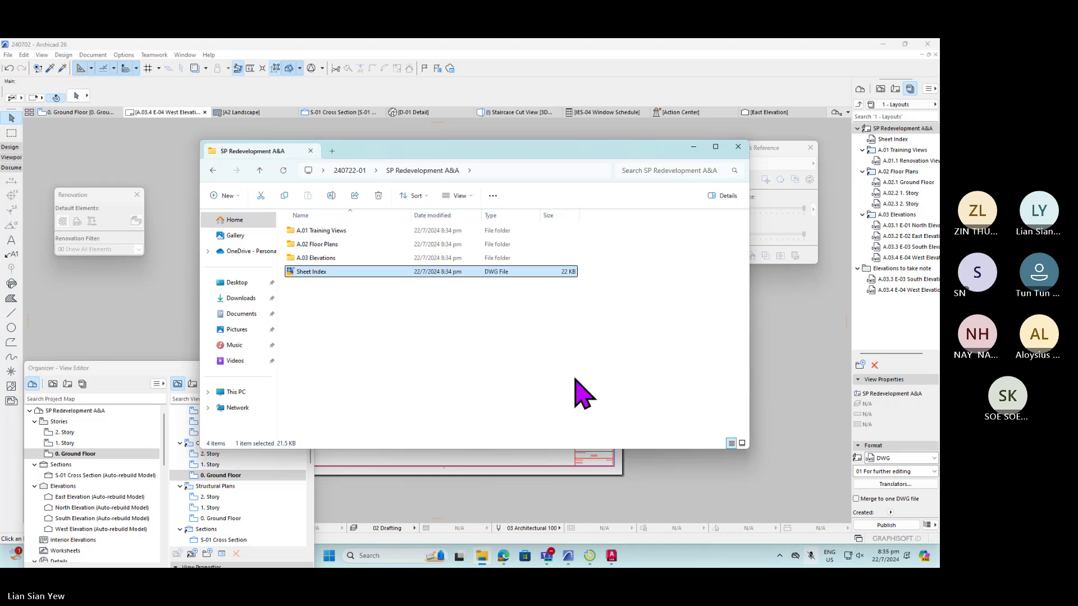
- Switch to AutoCAD, cancel the pending plot, continue opening the Sheet Index DWG and examine its sheet layout
{"action": "left_click", "coordinate": [617, 560]}
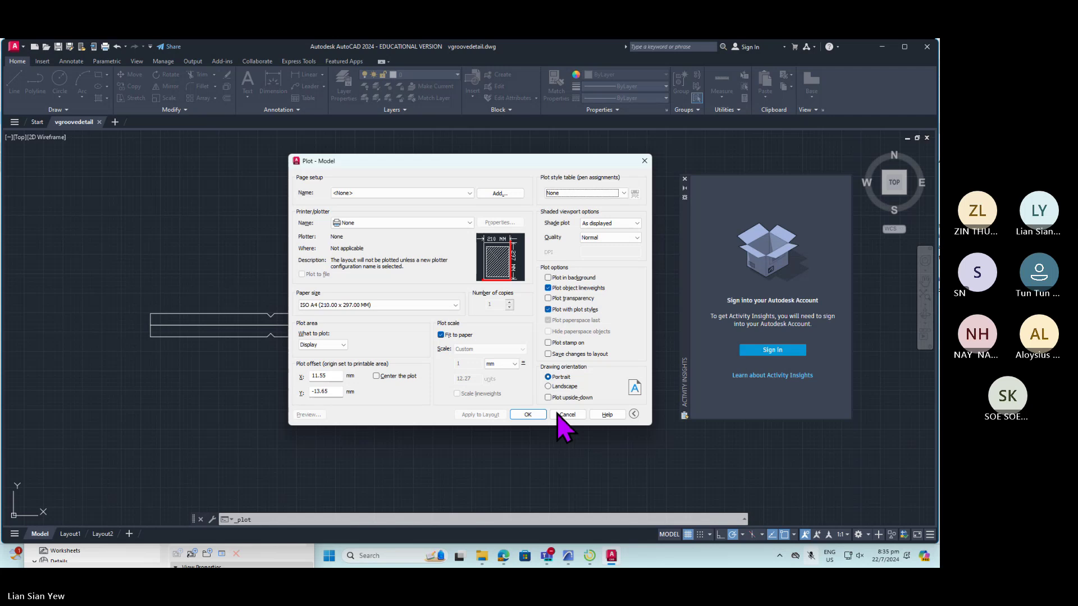
{"action": "left_click", "coordinate": [558, 414]}
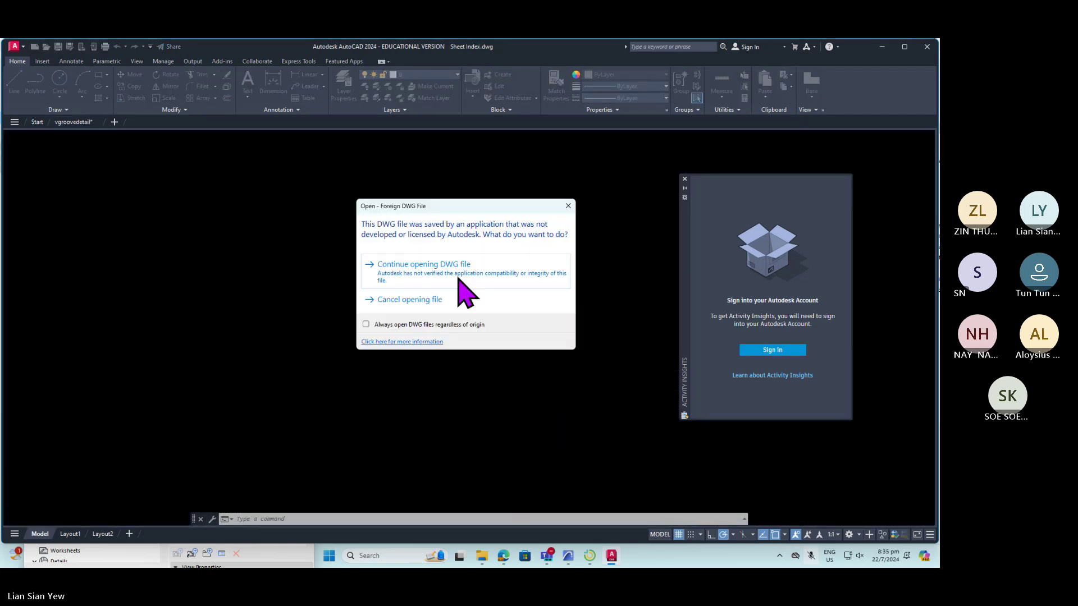
{"action": "left_click", "coordinate": [464, 284]}
{"action": "scroll", "coordinate": [585, 345], "scroll_direction": "down", "scroll_amount": 4}
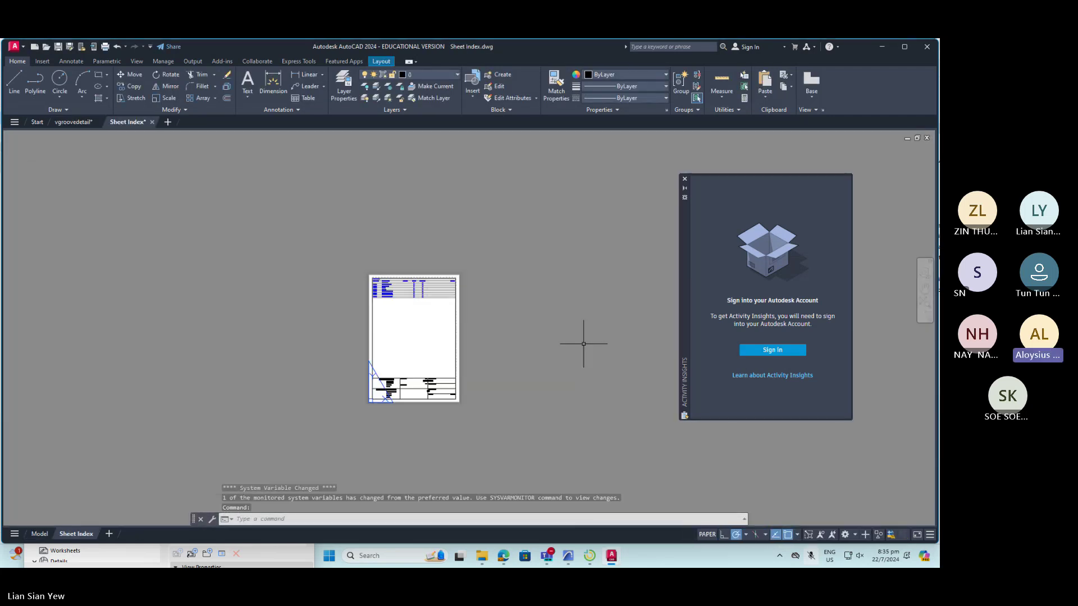
{"action": "scroll", "coordinate": [396, 340], "scroll_direction": "up", "scroll_amount": 4}
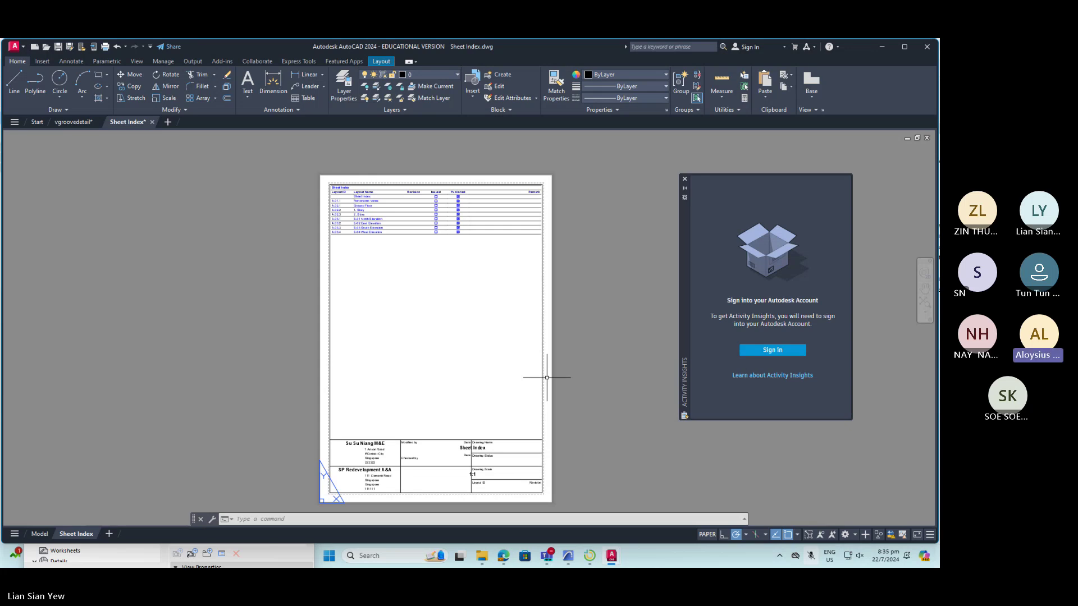
- Close the publishing report in Archicad and open the A.03.3 E-03 South Elevation DWG from the Elevations to take note folder in AutoCAD
{"action": "left_click", "coordinate": [570, 558]}
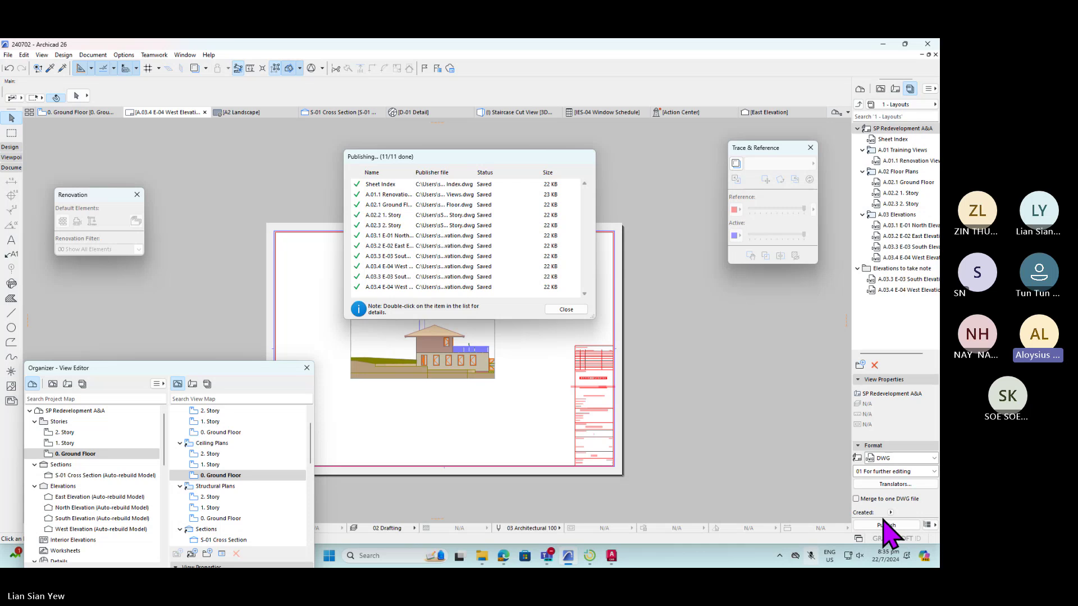
{"action": "left_click", "coordinate": [566, 309]}
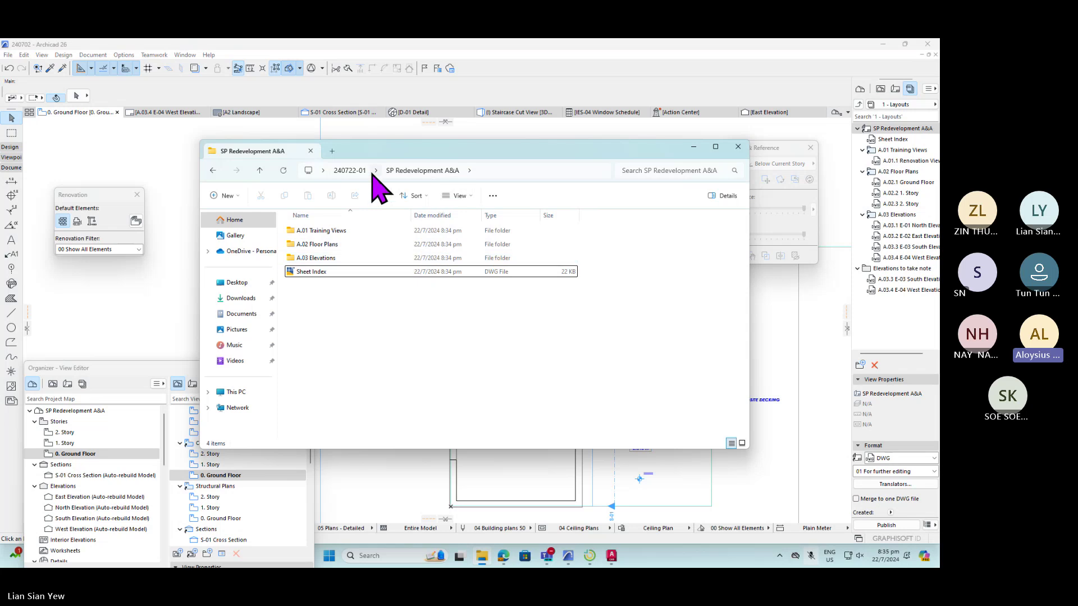
{"action": "left_click", "coordinate": [350, 171]}
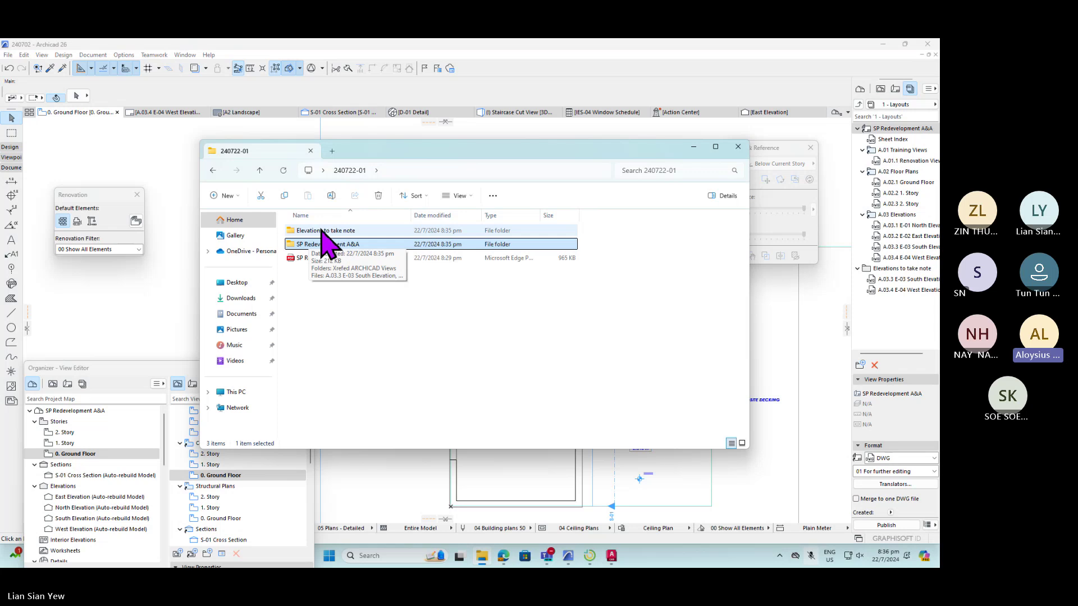
{"action": "double_click", "coordinate": [346, 230]}
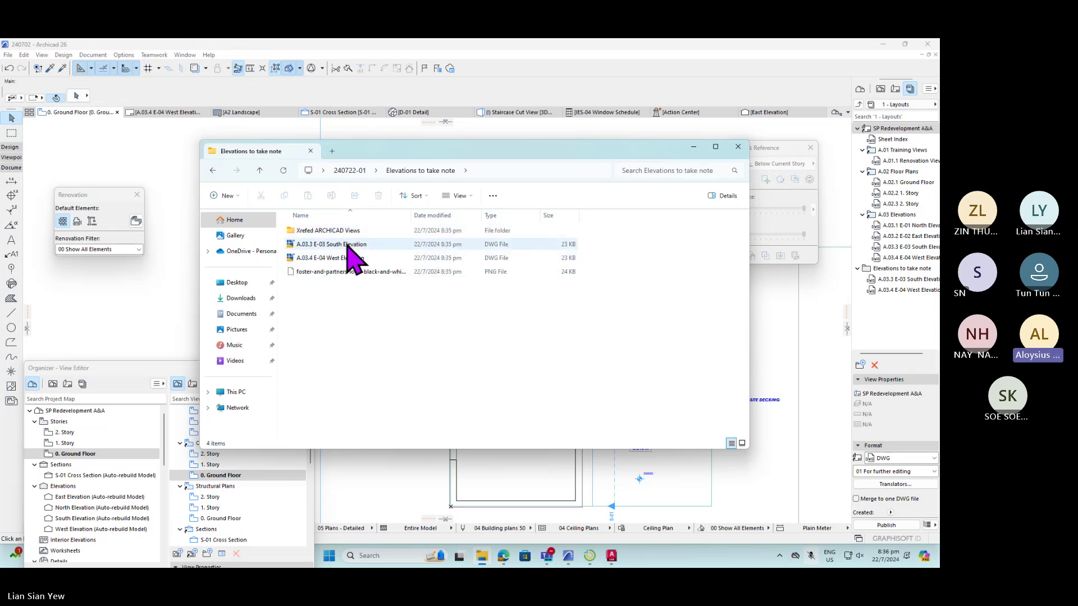
{"action": "double_click", "coordinate": [353, 245]}
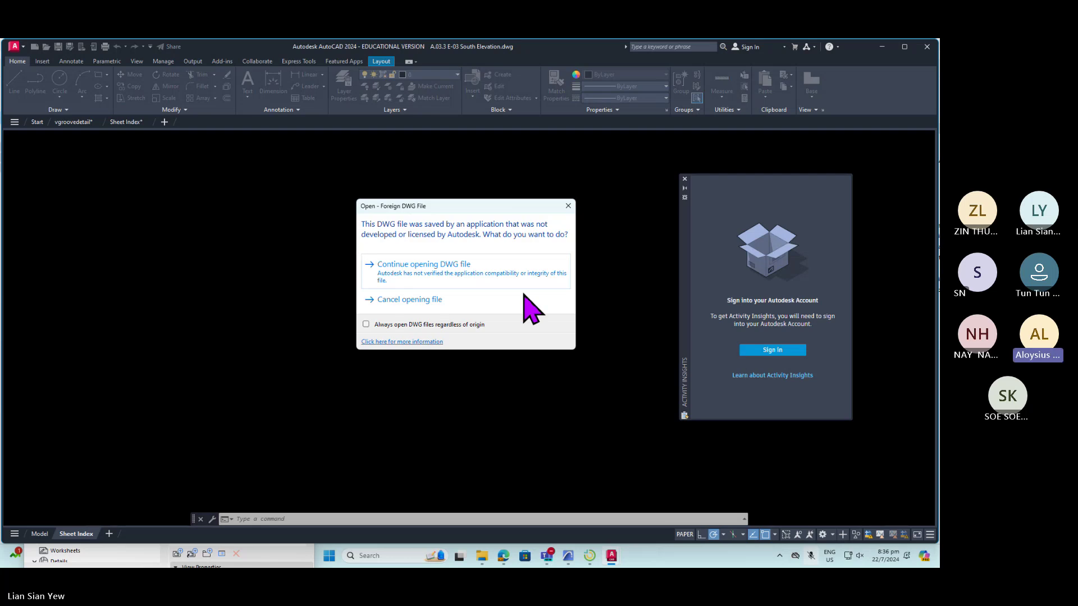
{"action": "left_click", "coordinate": [442, 280]}
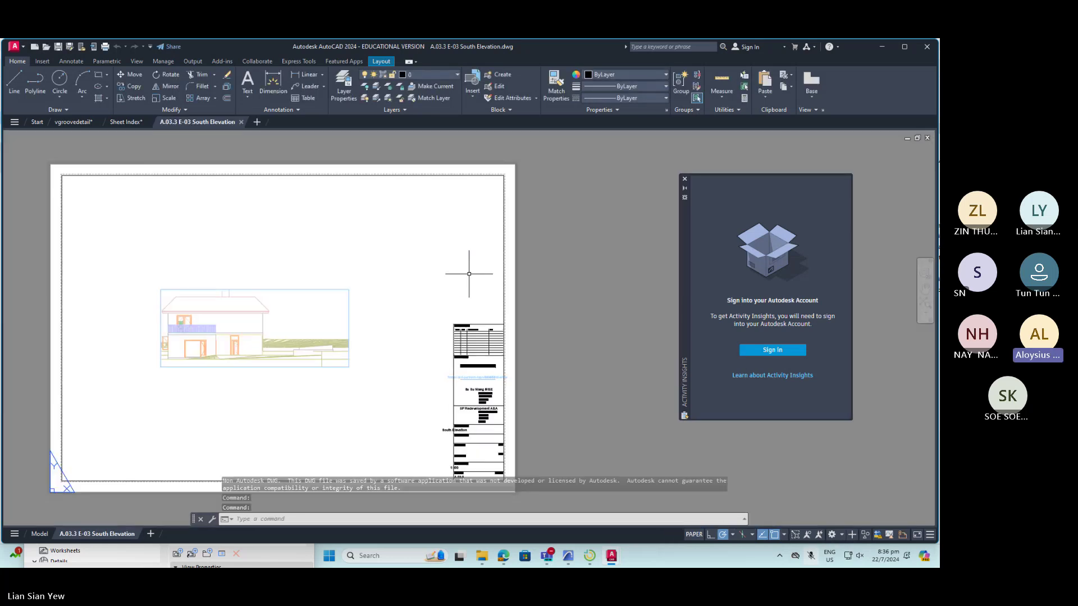
- Examine the title block of the South Elevation sheet, selecting the company title and logo elements and clearing the selection
{"action": "scroll", "coordinate": [459, 375], "scroll_direction": "up", "scroll_amount": 8}
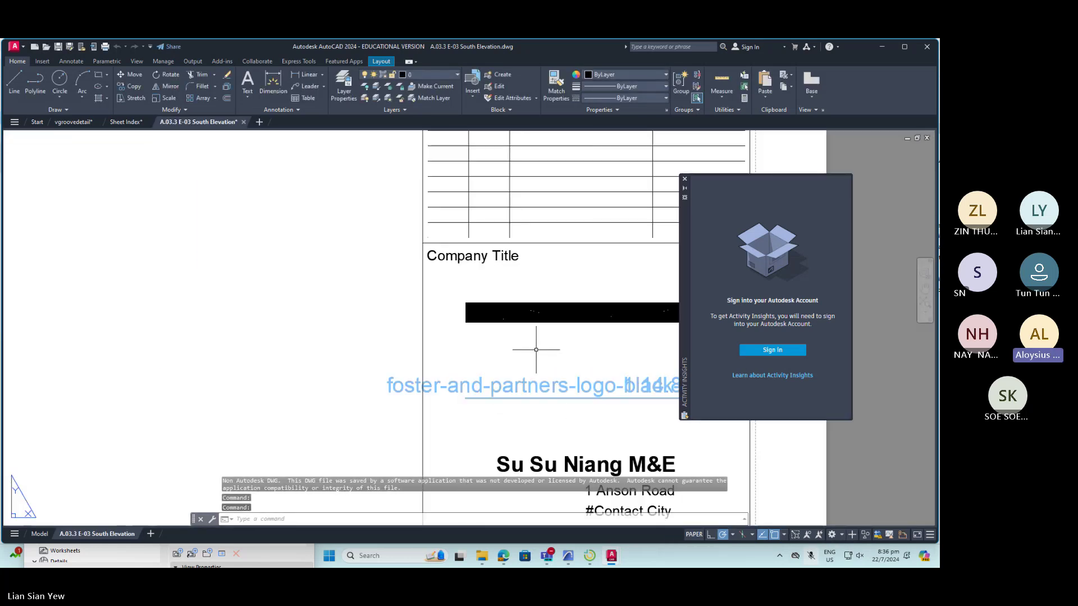
{"action": "scroll", "coordinate": [427, 305], "scroll_direction": "down", "scroll_amount": 8}
{"action": "scroll", "coordinate": [564, 320], "scroll_direction": "up", "scroll_amount": 7}
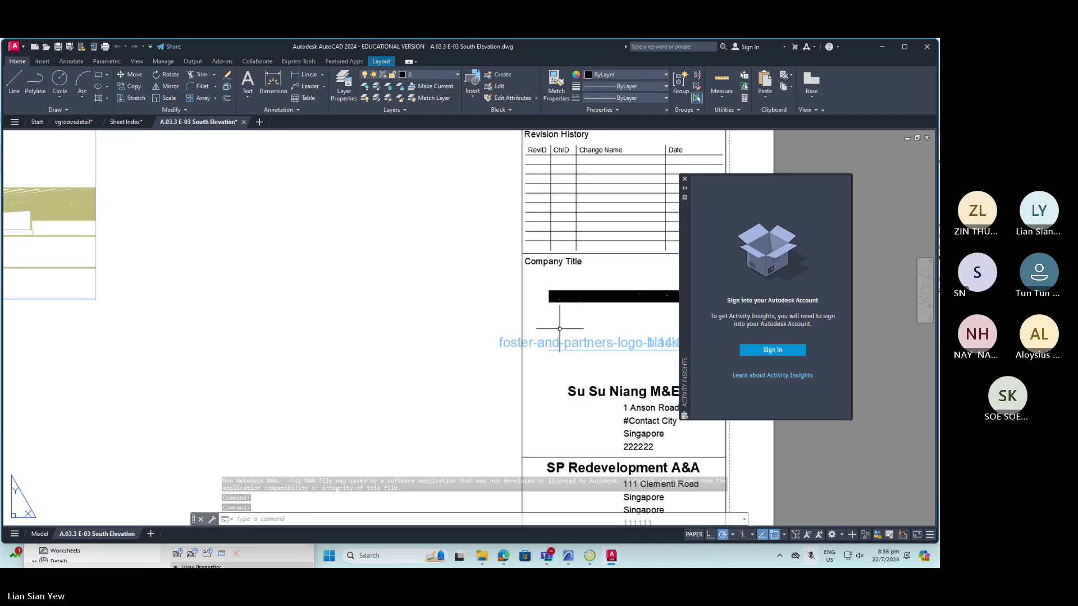
{"action": "left_click", "coordinate": [569, 331]}
{"action": "left_click", "coordinate": [642, 307]}
{"action": "left_click", "coordinate": [566, 303]}
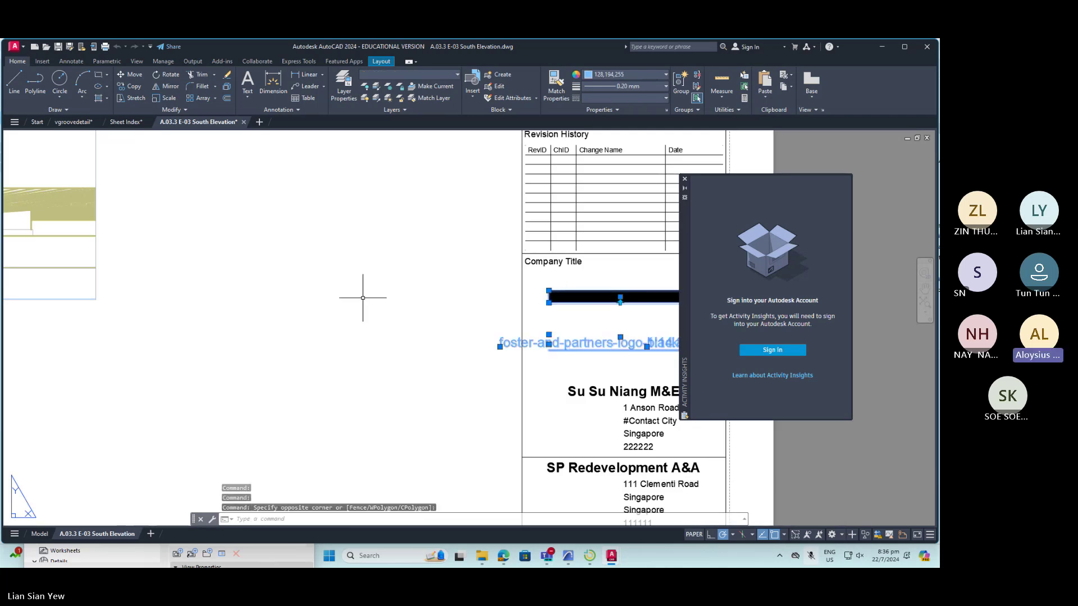
{"action": "scroll", "coordinate": [362, 298], "scroll_direction": "down", "scroll_amount": 7}
{"action": "key", "text": "Escape"}
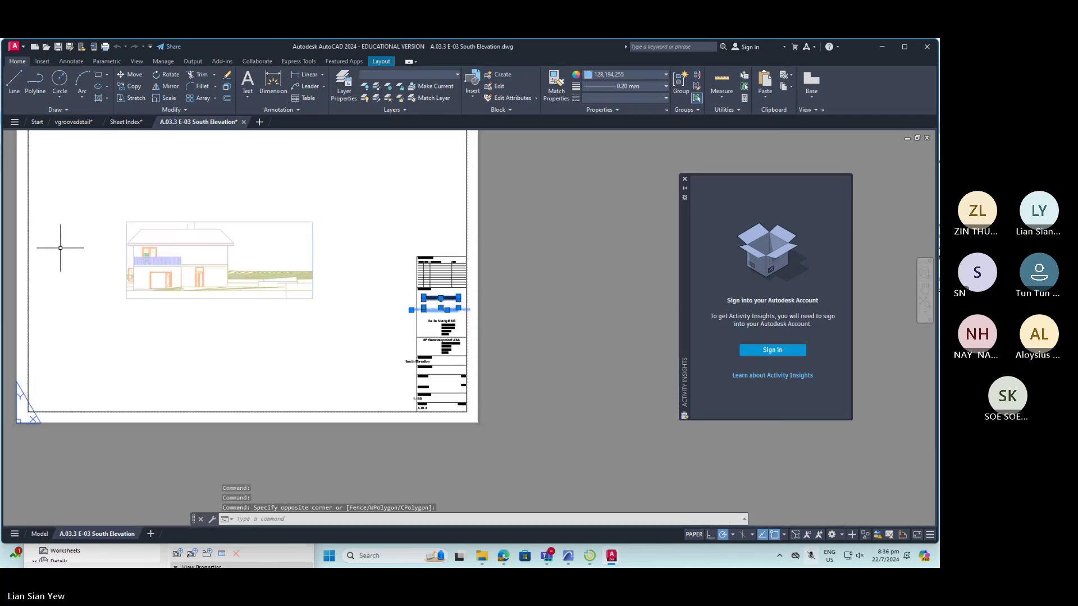
- Display the South Elevation drawing in model space with the house elevation in view
{"action": "left_click", "coordinate": [39, 534]}
{"action": "scroll", "coordinate": [259, 388], "scroll_direction": "down", "scroll_amount": 3}
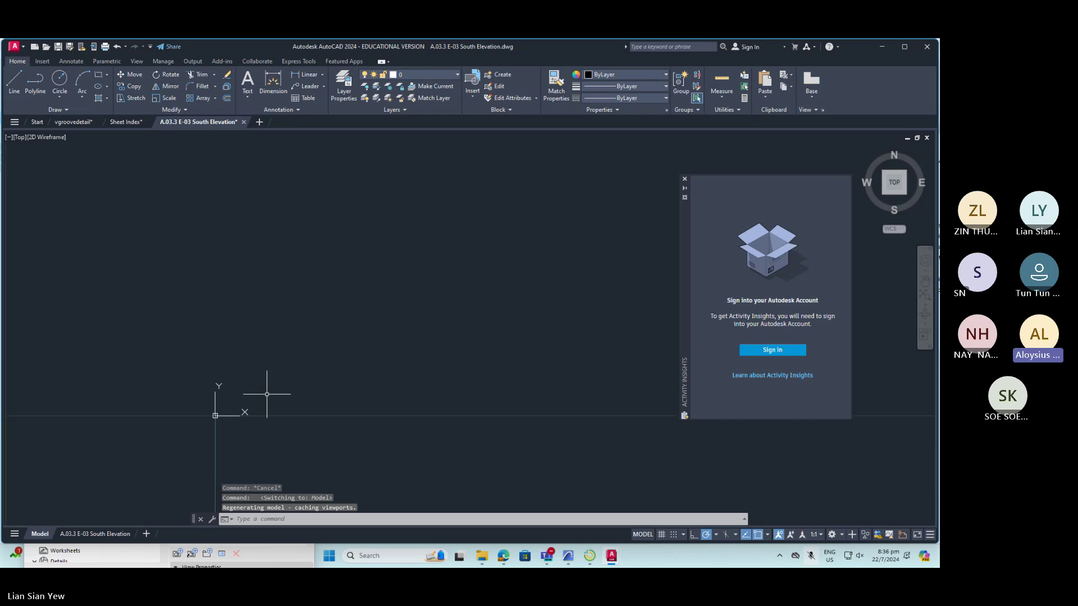
{"action": "scroll", "coordinate": [254, 373], "scroll_direction": "down", "scroll_amount": 5}
{"action": "scroll", "coordinate": [274, 360], "scroll_direction": "up", "scroll_amount": 8}
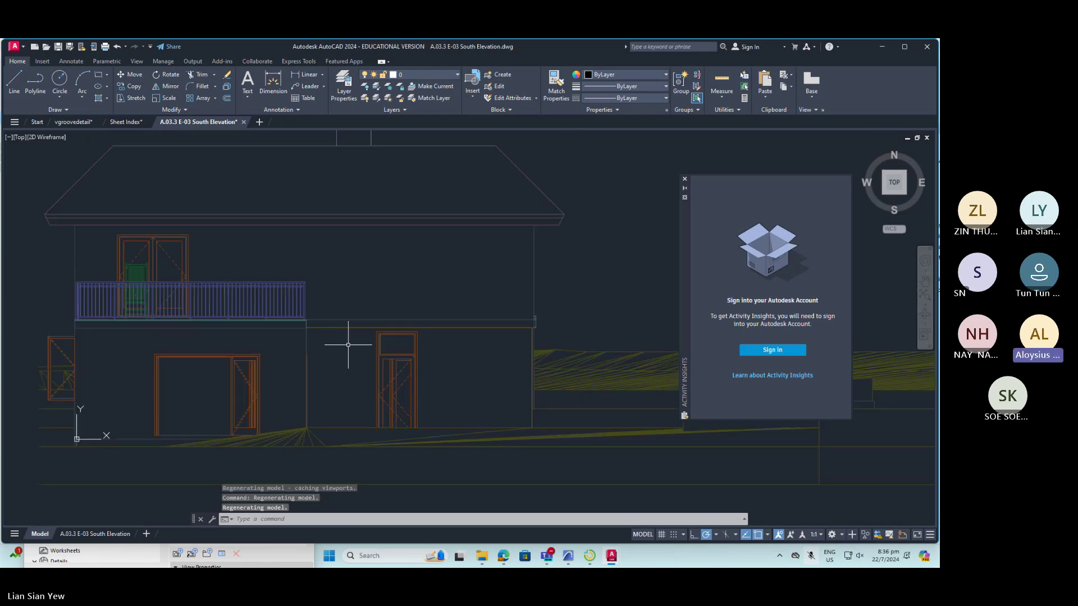
- Try to ungroup the house elevation in model space with the Ungroup command
{"action": "left_click", "coordinate": [318, 299]}
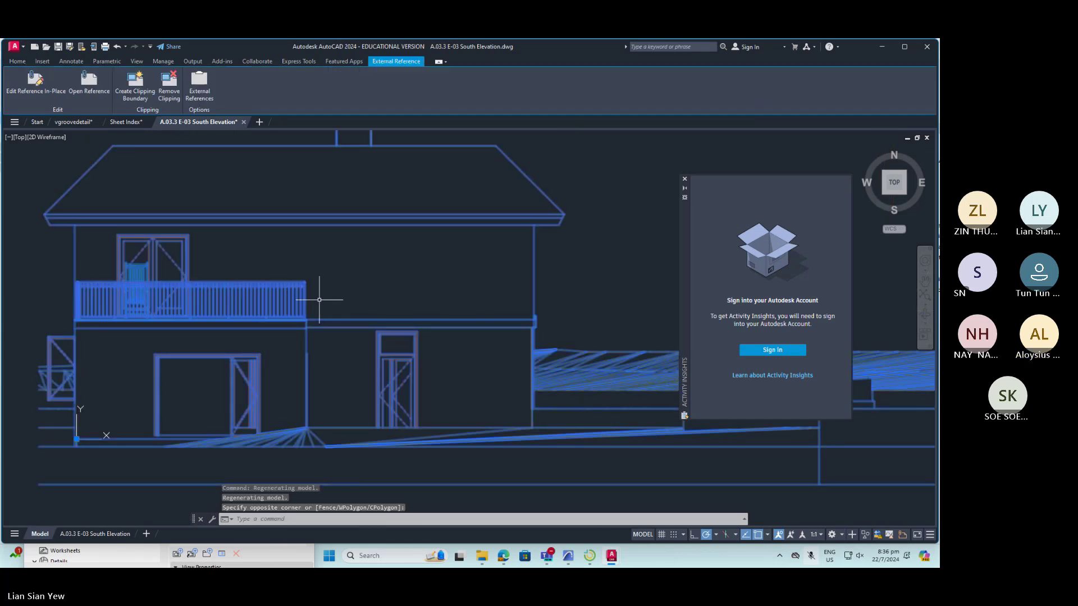
{"action": "right_click", "coordinate": [280, 303]}
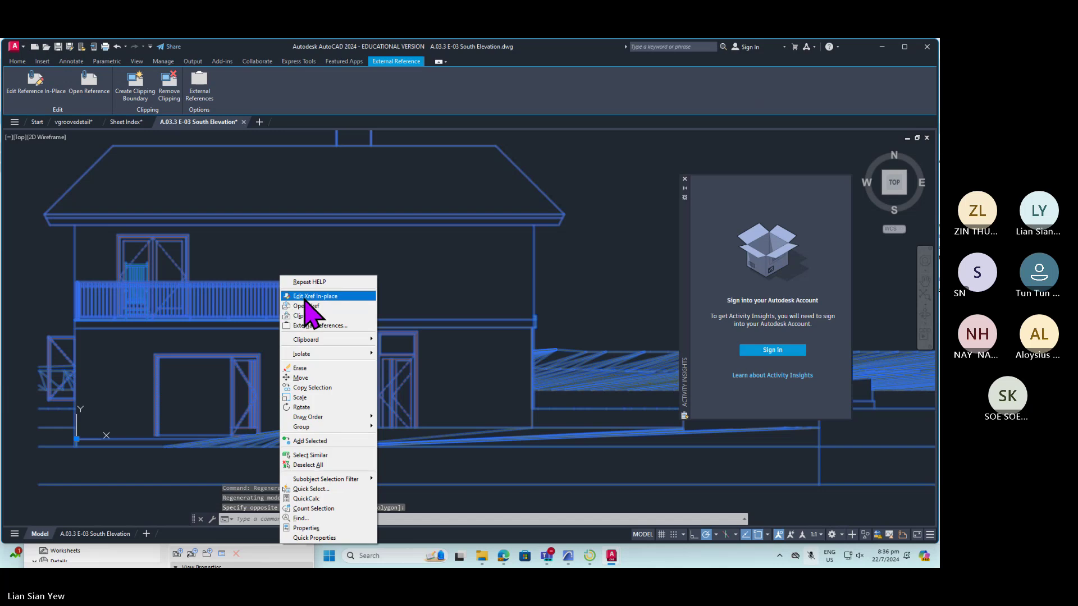
{"action": "left_click", "coordinate": [432, 483]}
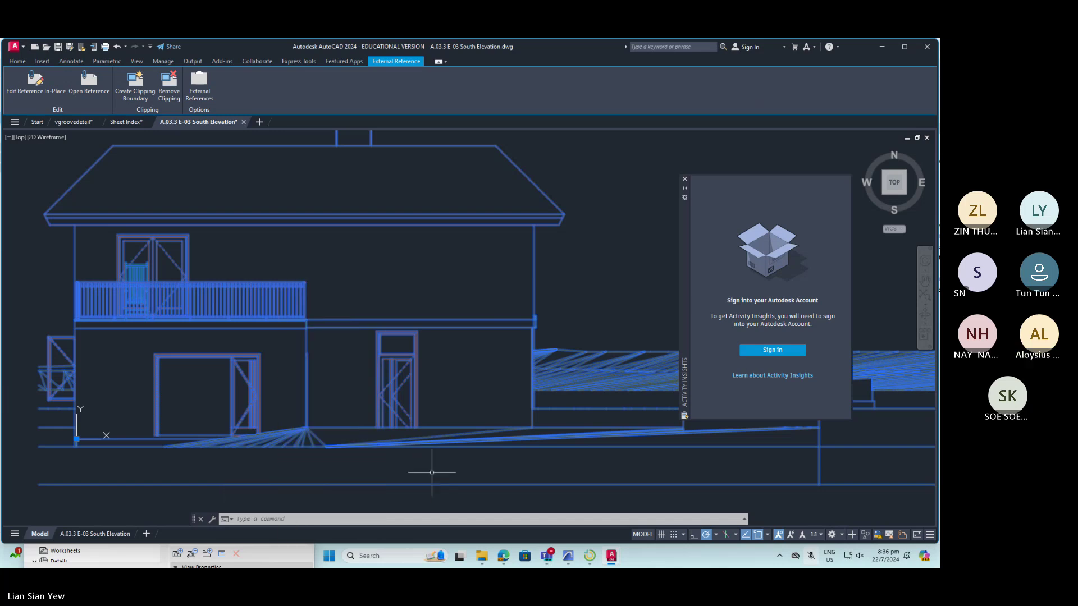
{"action": "type", "text": "ung"}
{"action": "key", "text": "Return"}
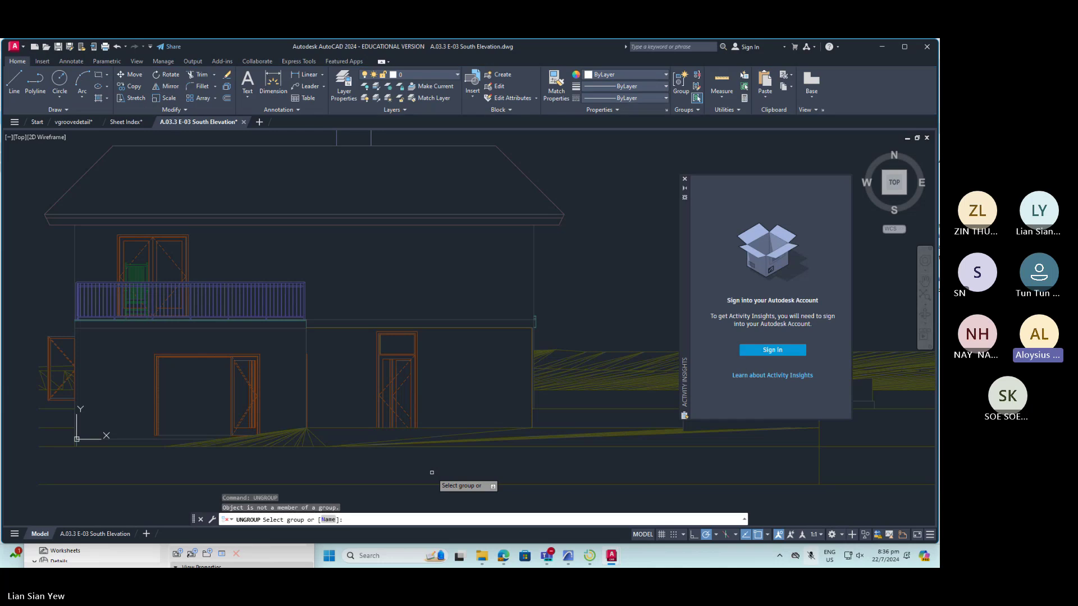
{"action": "key", "text": "Escape"}
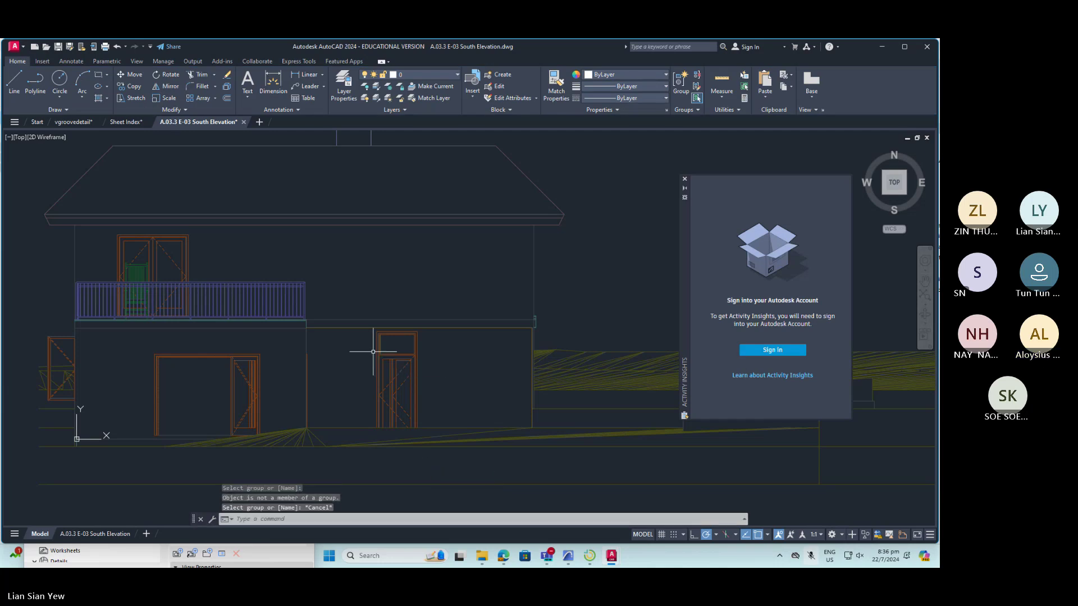
{"action": "left_click", "coordinate": [379, 352]}
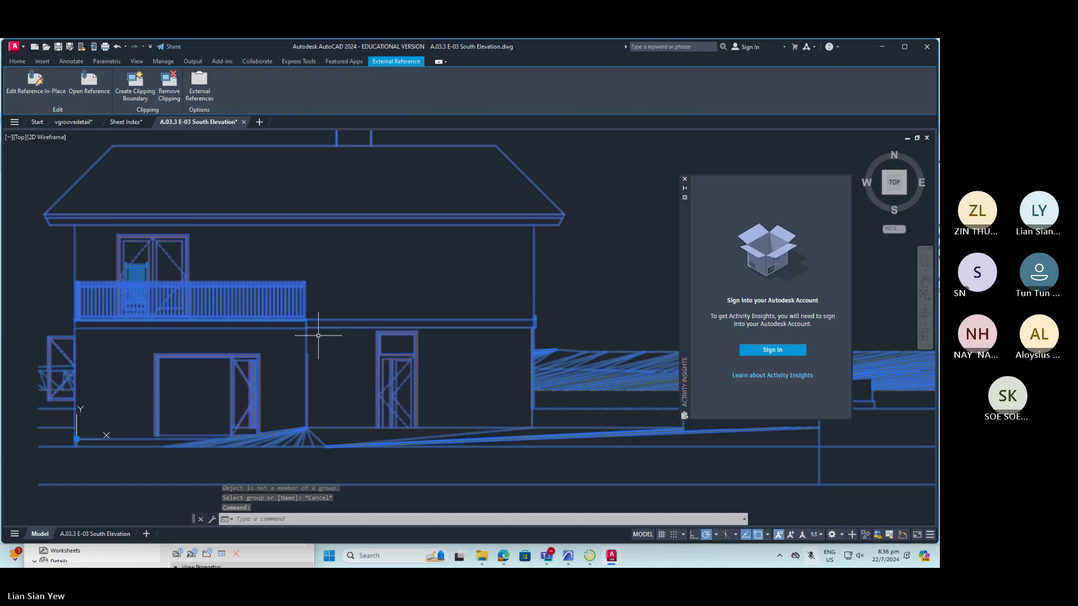
{"action": "left_click", "coordinate": [179, 92]}
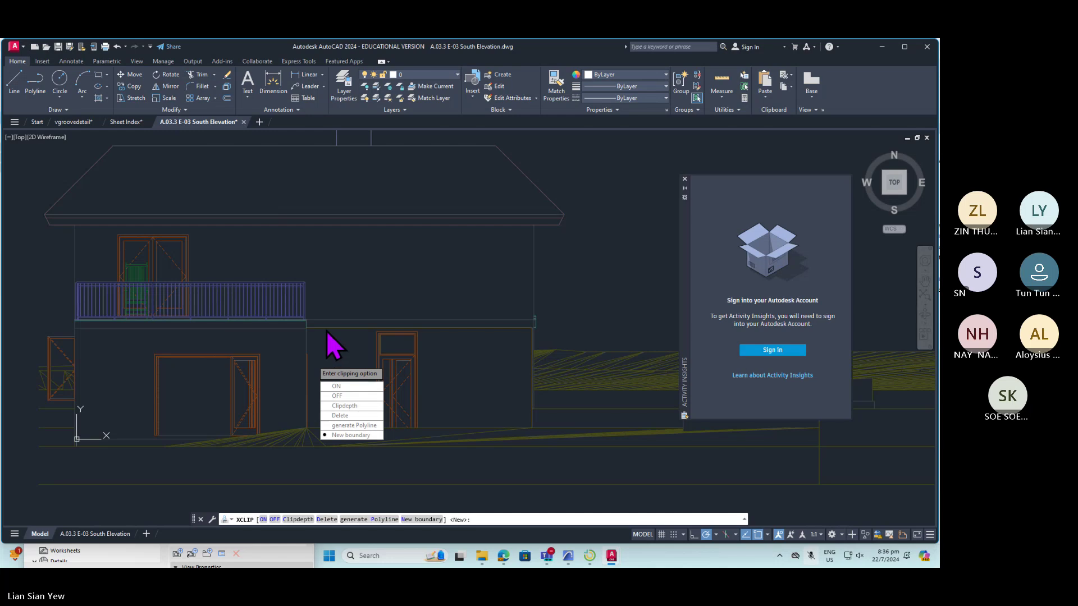
{"action": "key", "text": "Return"}
{"action": "key", "text": "Return"}
{"action": "key", "text": "Return"}
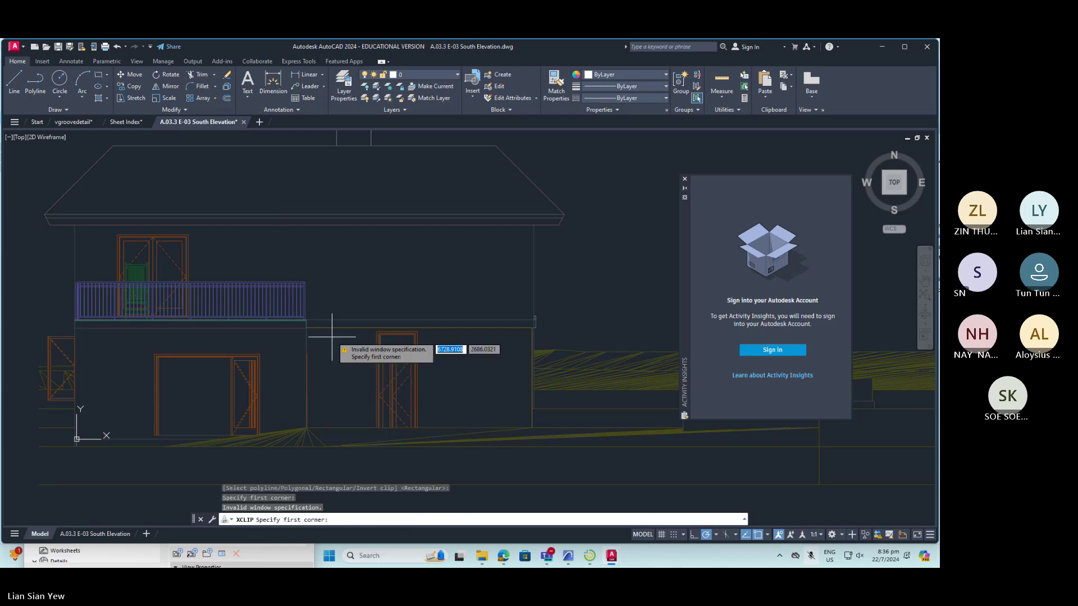
{"action": "key", "text": "Escape"}
- Try to explode the house elevation's external reference into individual objects
{"action": "type", "text": "EXPLOd"}
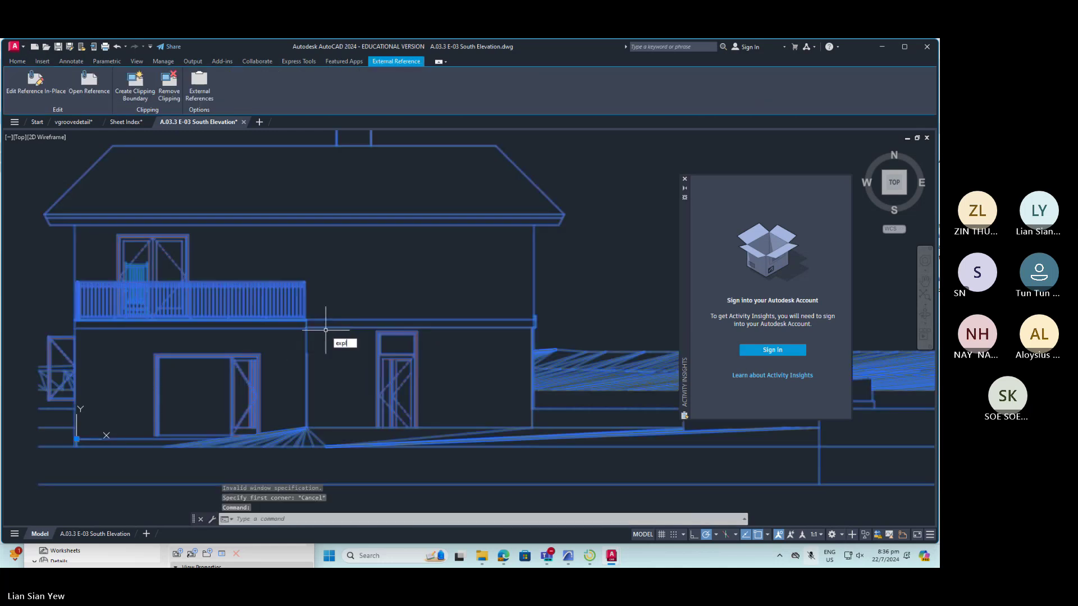
{"action": "key", "text": "Return"}
{"action": "key", "text": "Escape"}
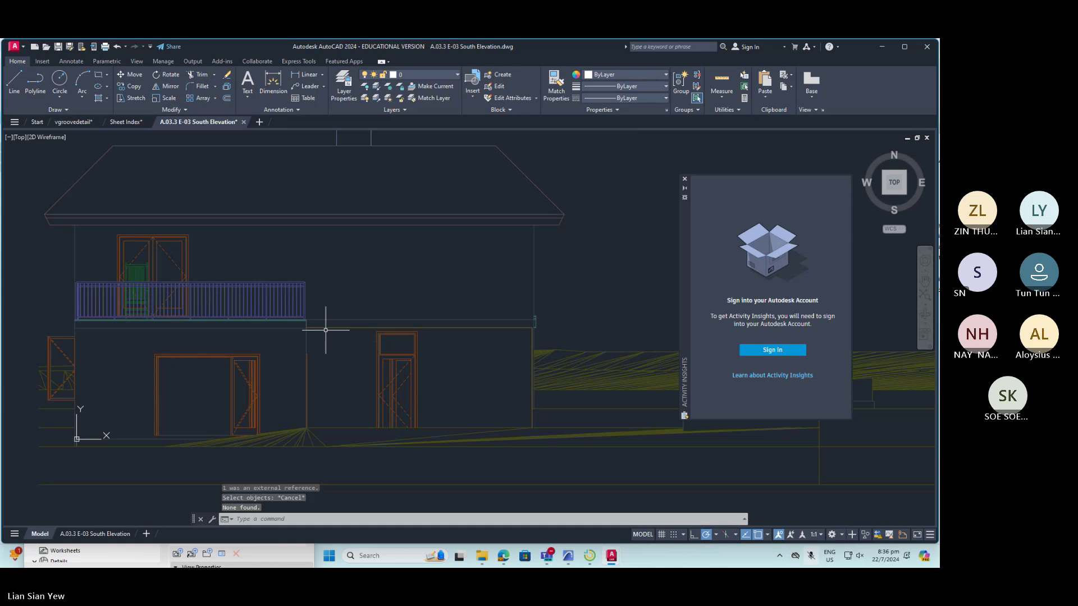
- Start editing the house elevation's external reference in place, accepting that edits are saved in its previous drawing format
{"action": "left_click", "coordinate": [325, 328]}
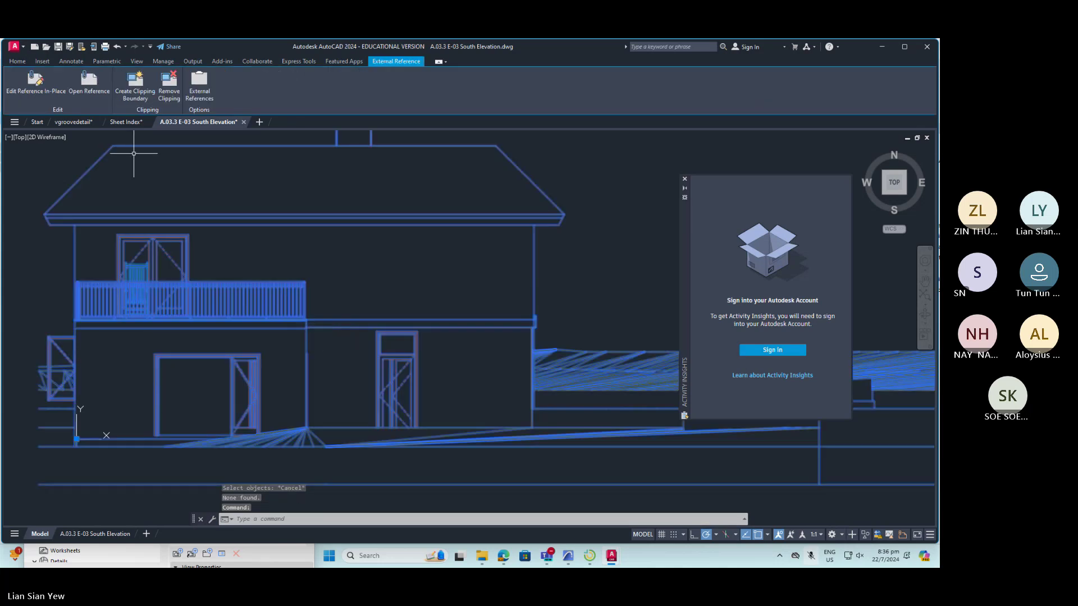
{"action": "left_click", "coordinate": [31, 87]}
{"action": "left_click", "coordinate": [464, 368]}
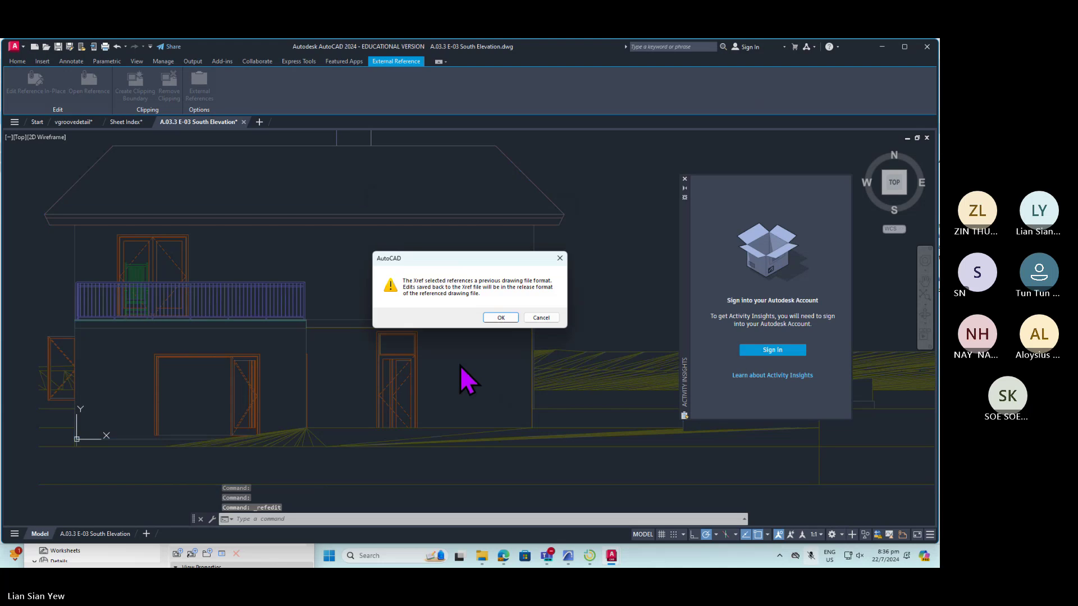
{"action": "left_click", "coordinate": [500, 318]}
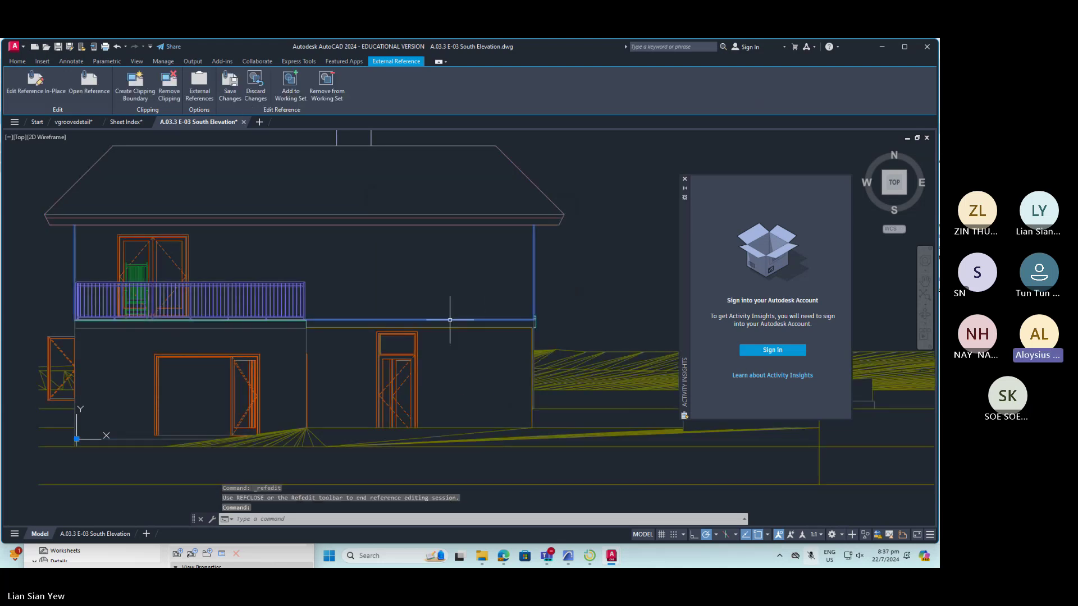
- Check that individual parts of the elevation can be selected, including the upper-floor balcony door, and clear the selection
{"action": "left_click", "coordinate": [393, 216]}
{"action": "key", "text": "Escape"}
{"action": "key", "text": "Escape"}
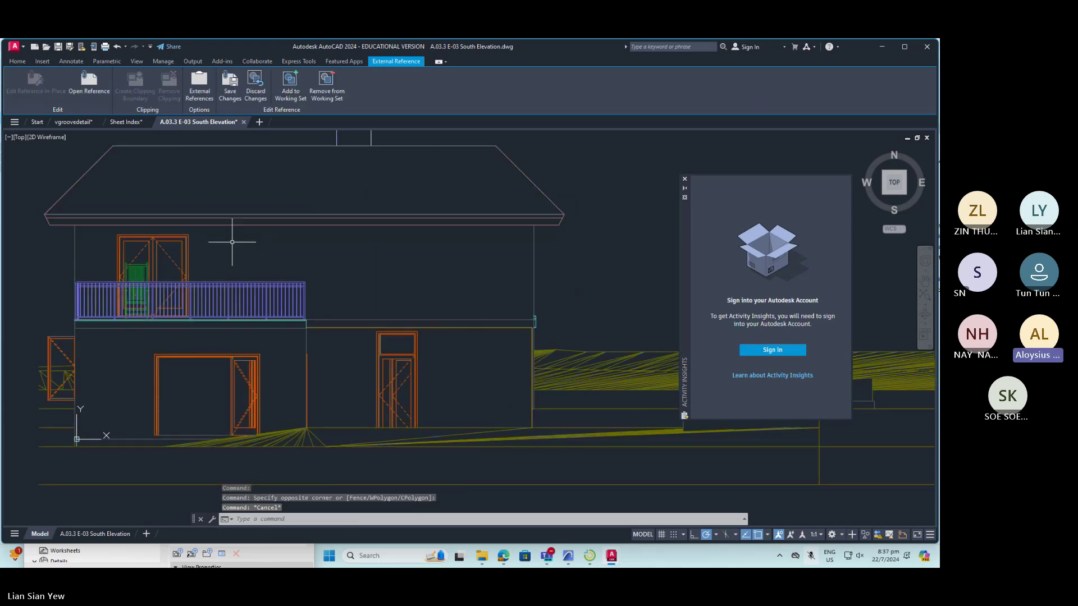
{"action": "left_click", "coordinate": [229, 248]}
{"action": "left_click", "coordinate": [185, 243]}
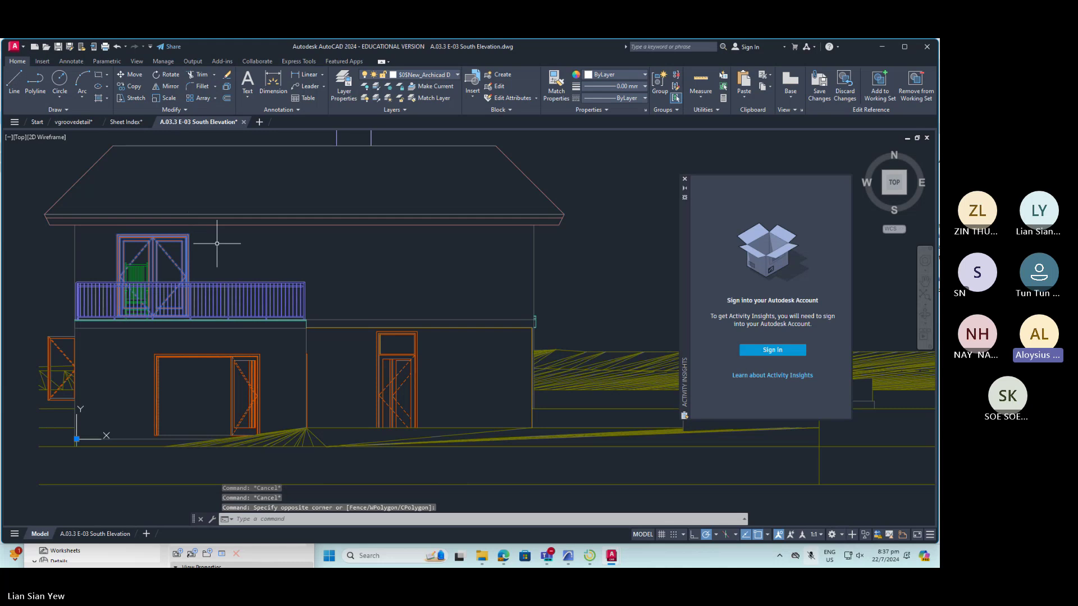
{"action": "key", "text": "Escape"}
{"action": "key", "text": "Escape"}
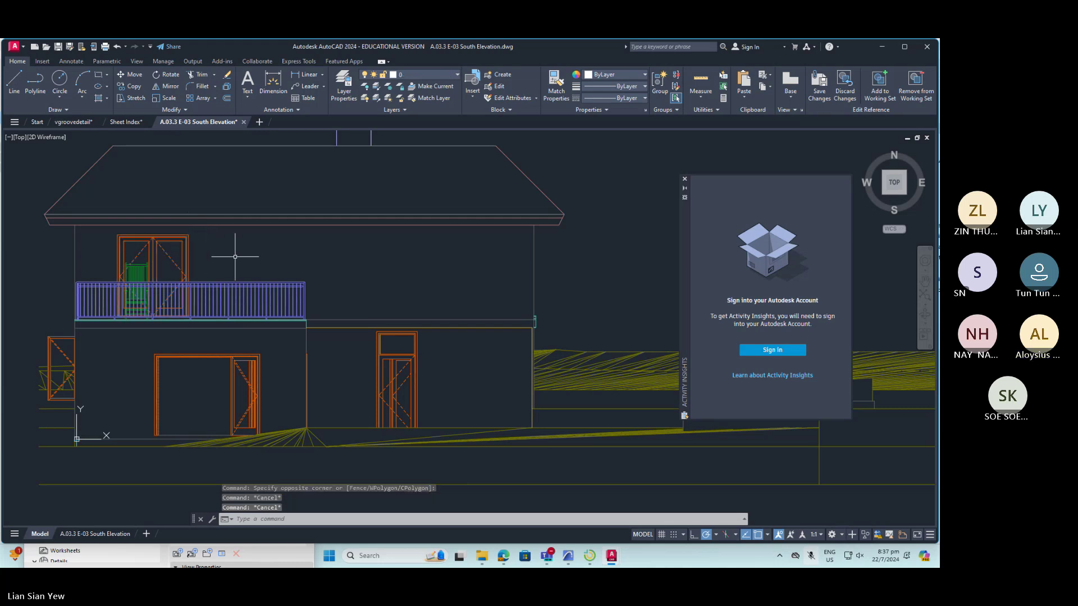